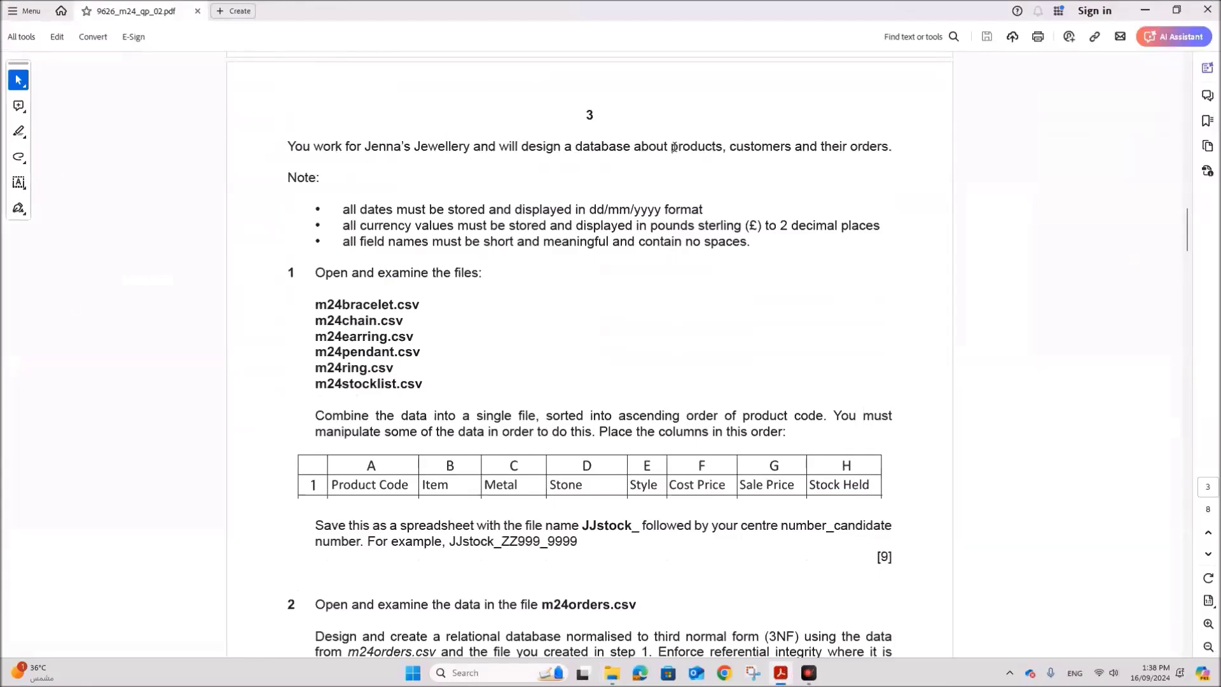
- Read the question paper's notes on the required date, currency and field name formats
drag(674, 148, 893, 149)
click(551, 181)
drag(396, 209, 691, 210)
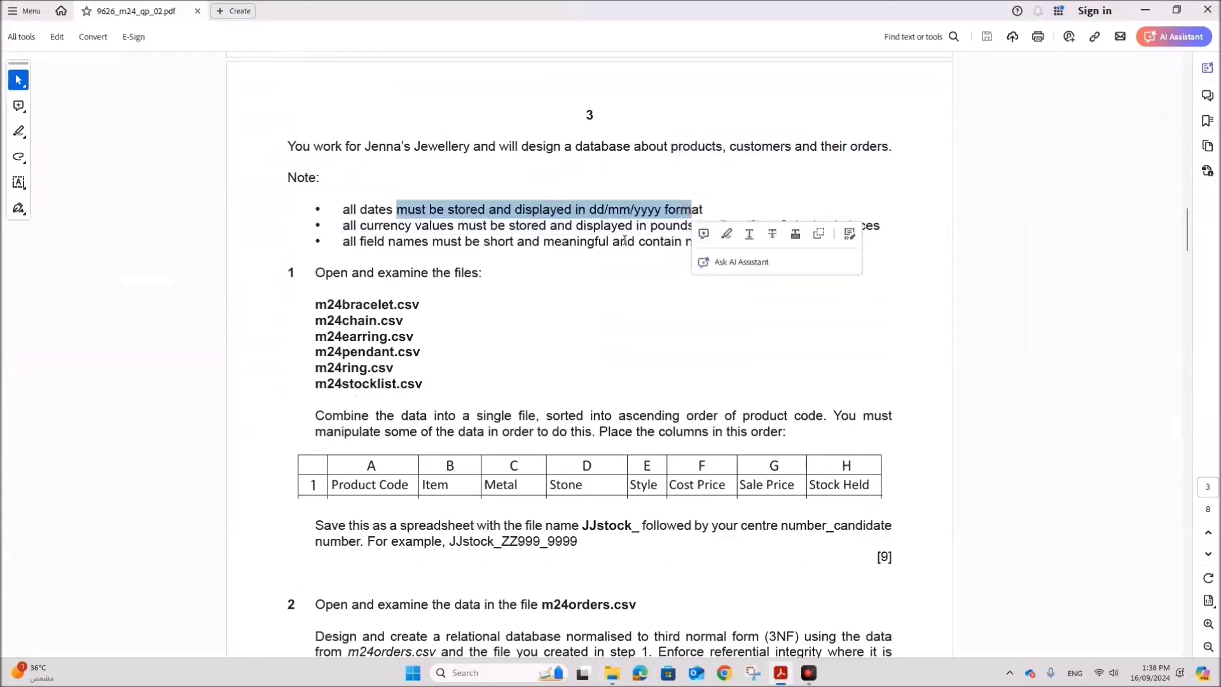
click(624, 240)
key(space)
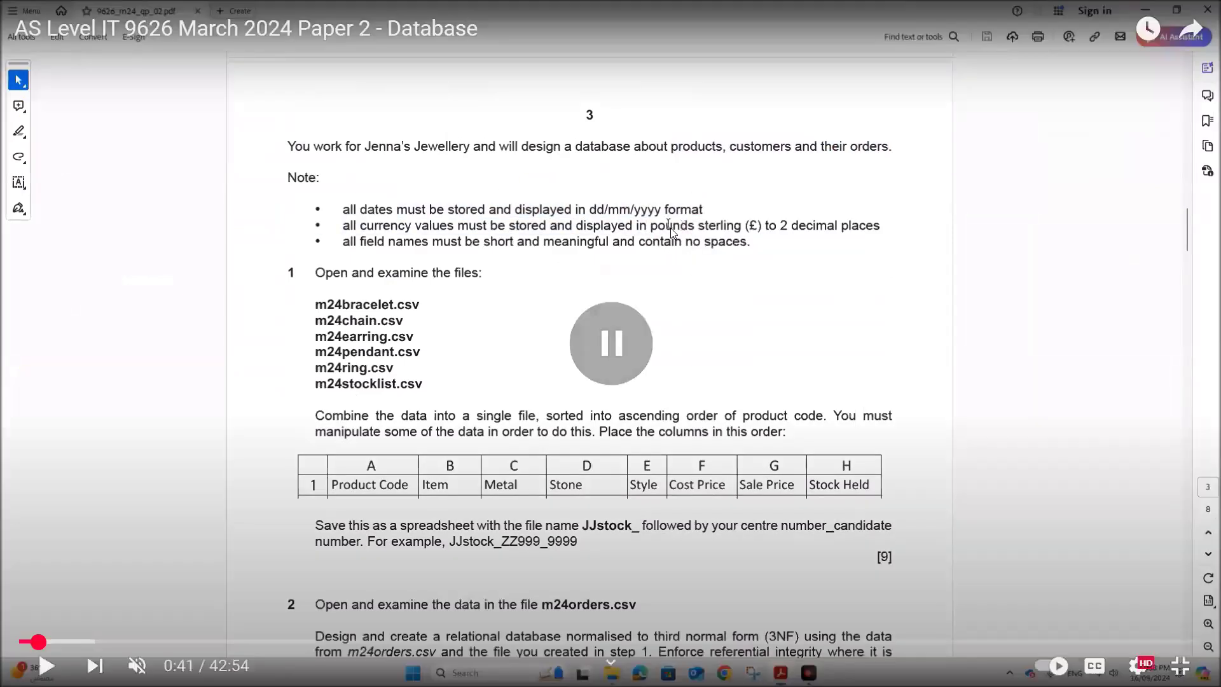
click(693, 267)
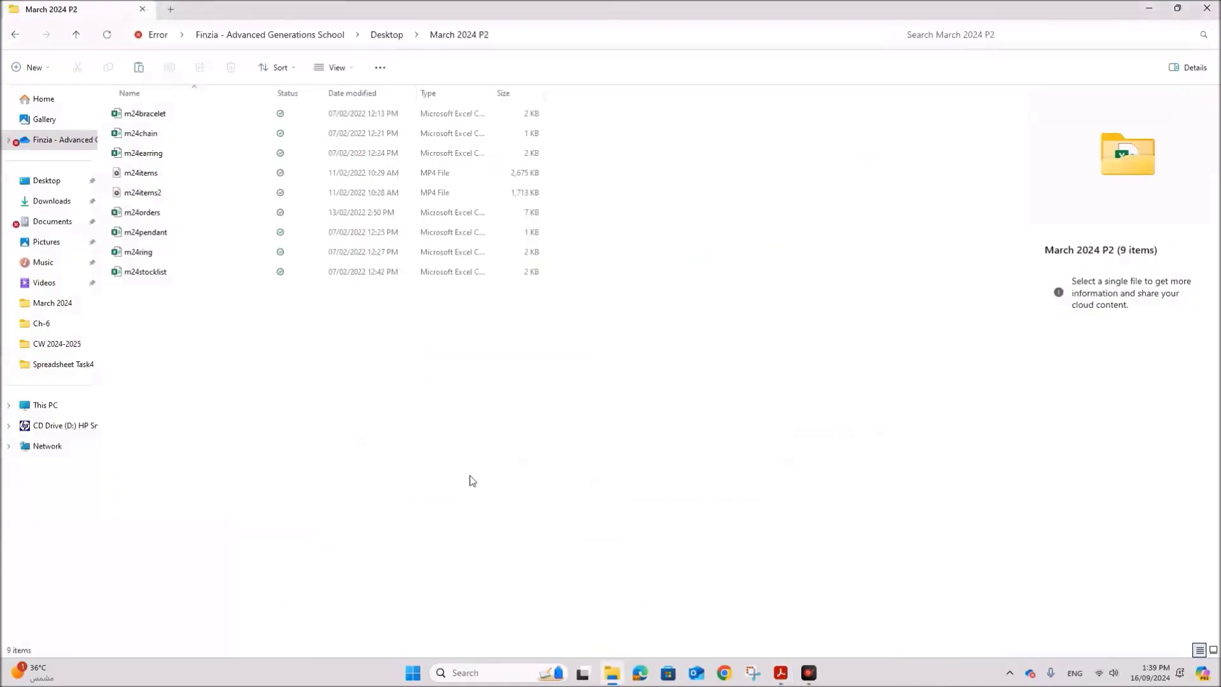
- Open the m24bracelet, m24chain, m24earring, m24pendant, m24ring and m24stocklist files from the March 2024 P2 folder in Excel
double_click(147, 114)
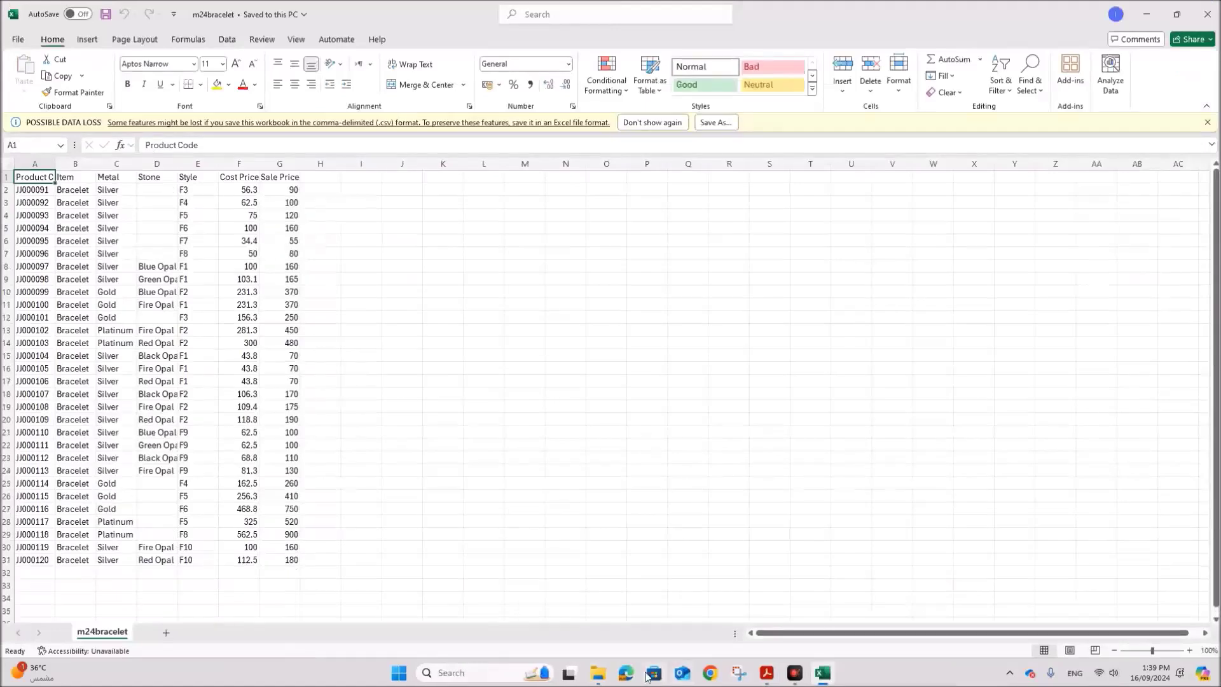
click(598, 673)
double_click(172, 132)
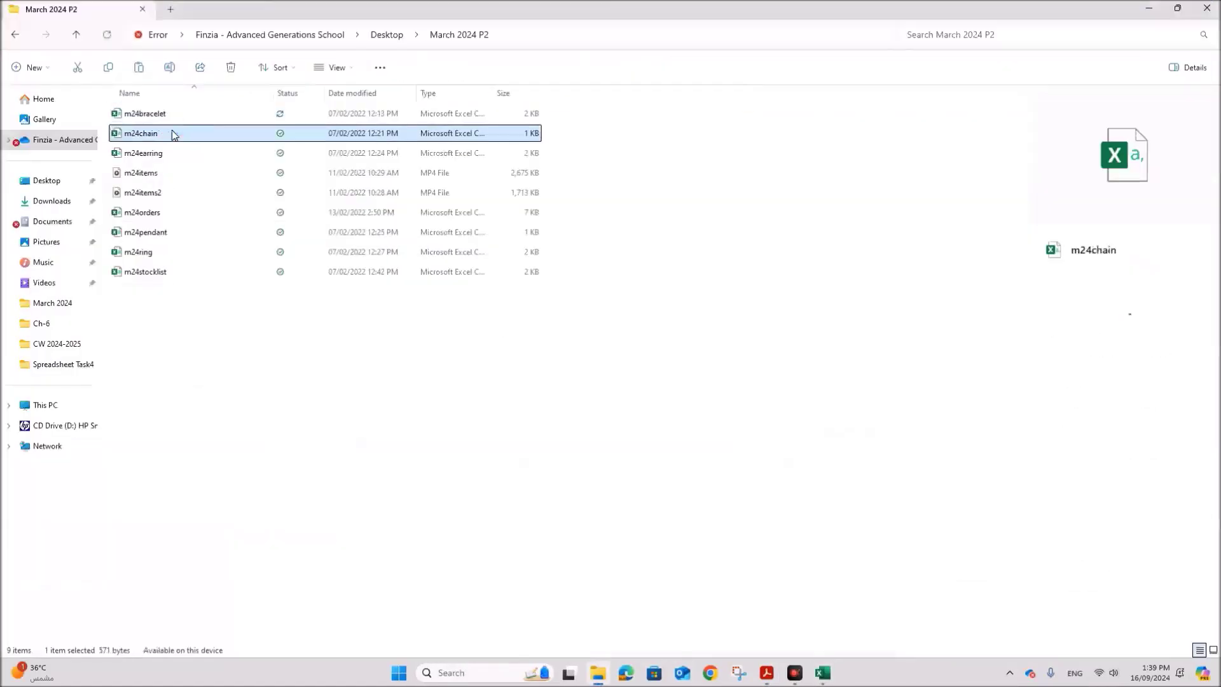
click(598, 673)
click(153, 159)
double_click(153, 159)
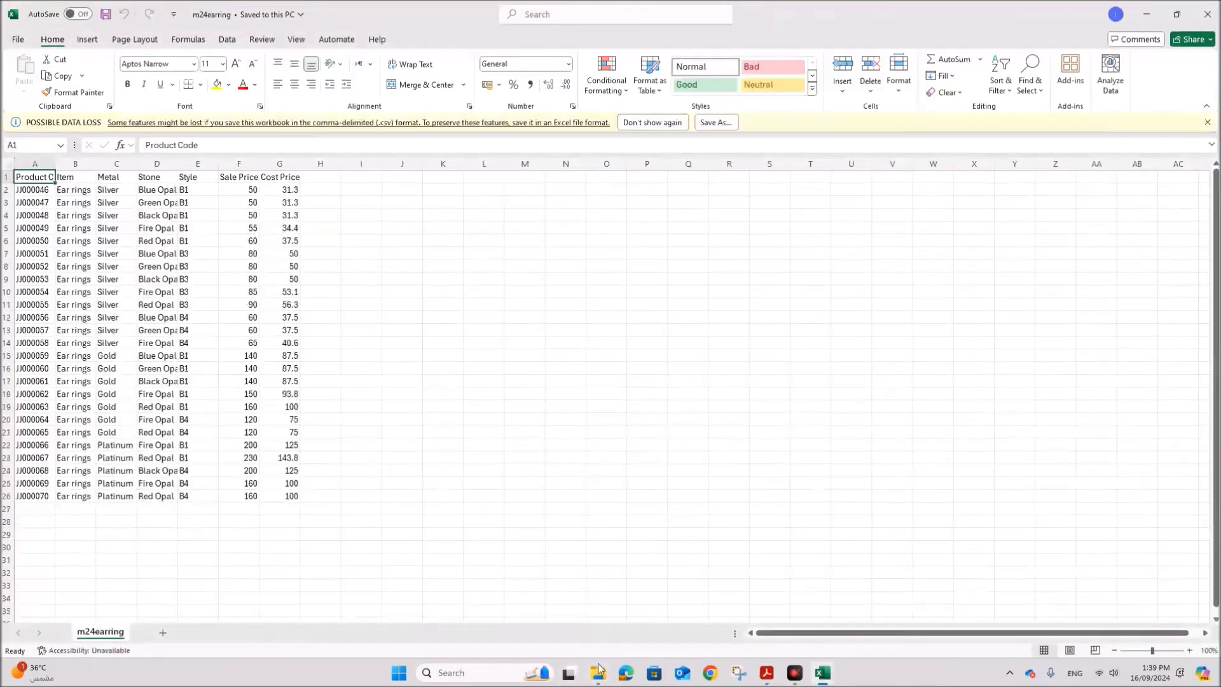
click(599, 672)
double_click(146, 233)
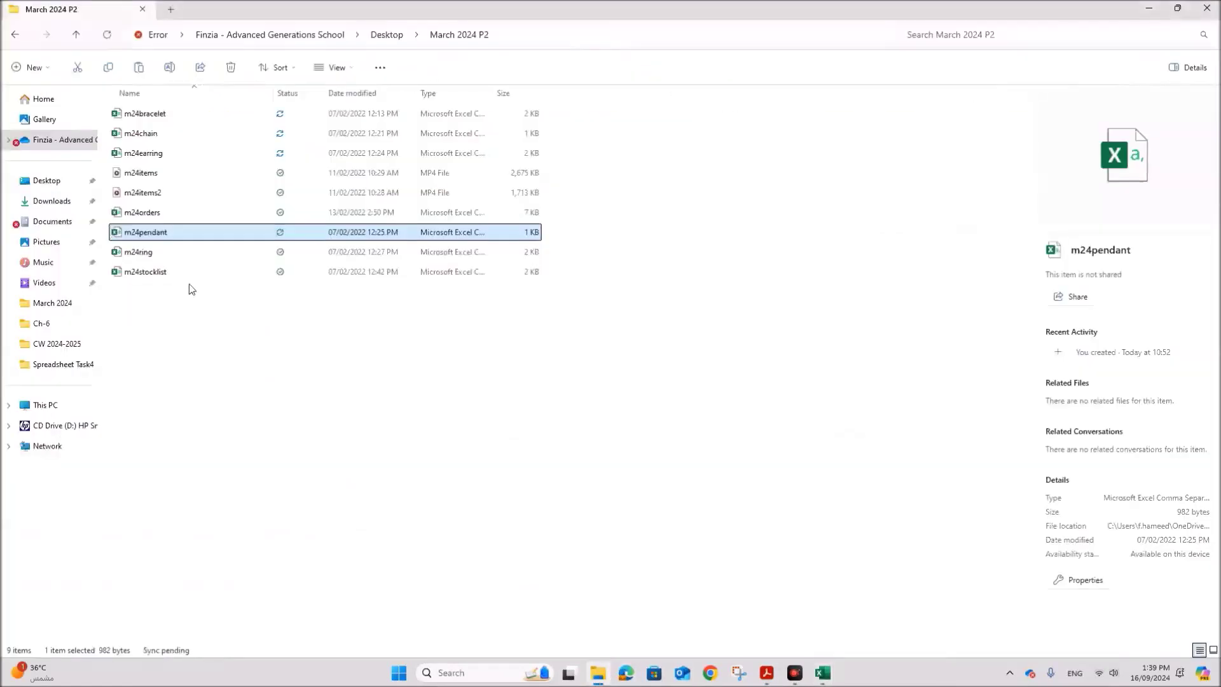
click(153, 252)
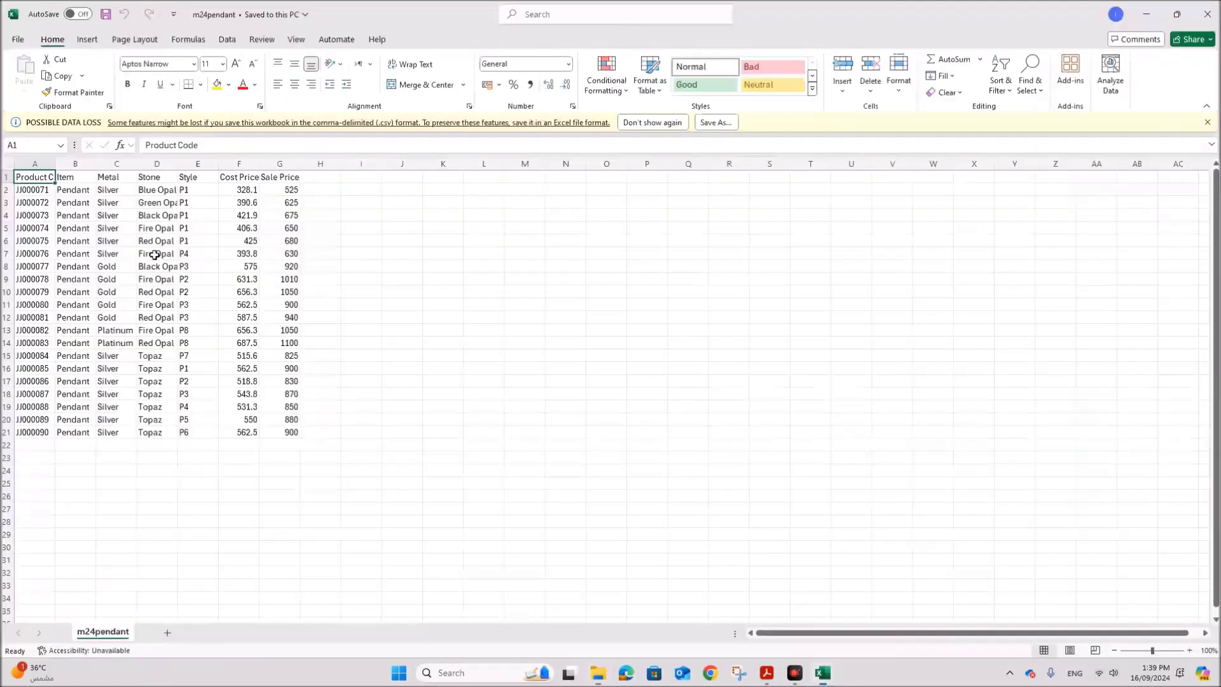
click(599, 670)
double_click(154, 273)
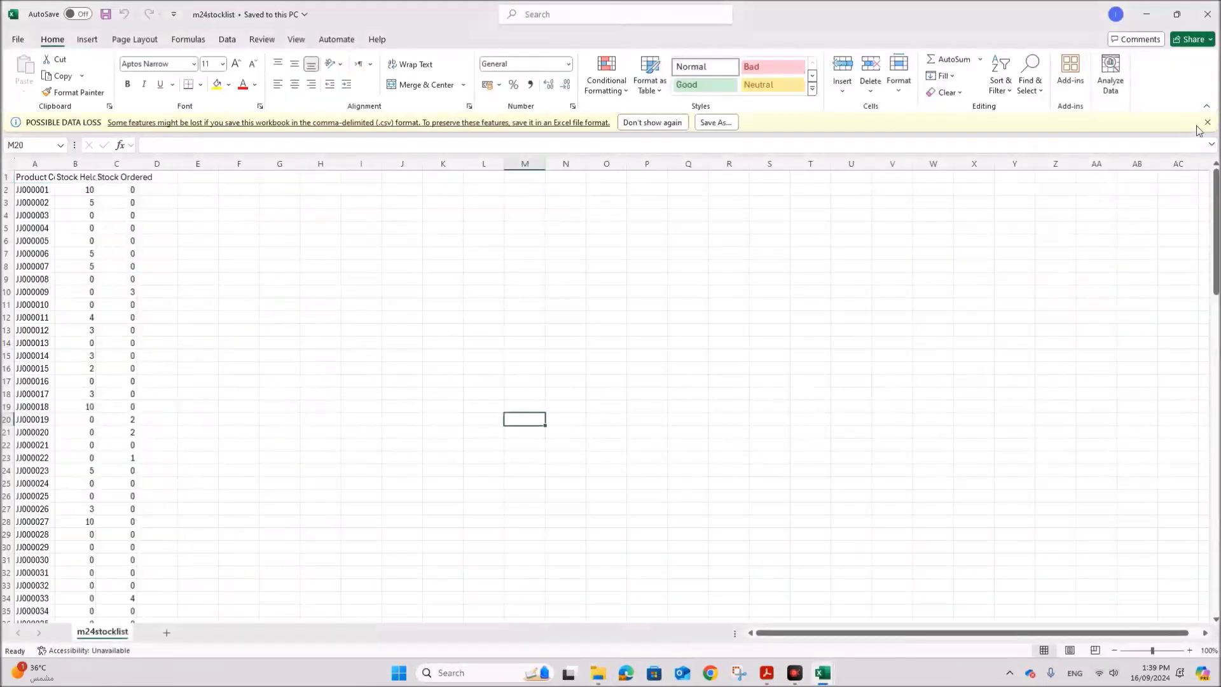
- Dismiss the data loss warning in m24stocklist, fit all column widths to their contents and enlarge the sheet to 150%
click(1207, 122)
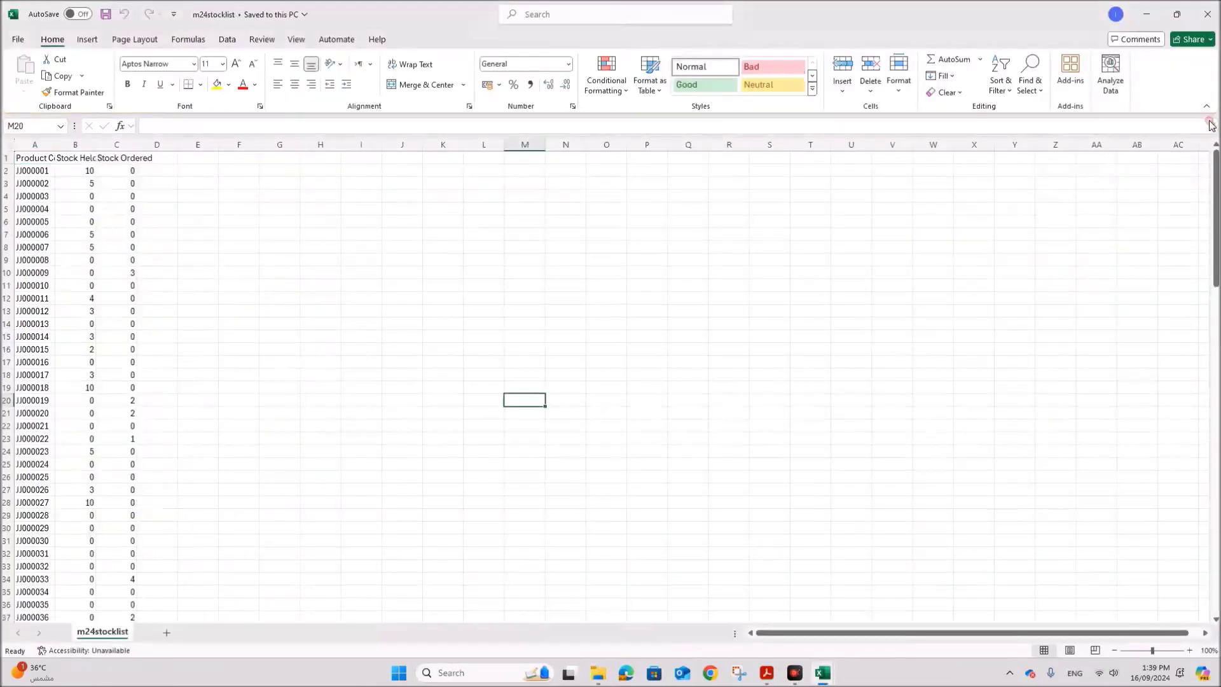
click(8, 144)
double_click(56, 144)
click(306, 287)
click(1188, 650)
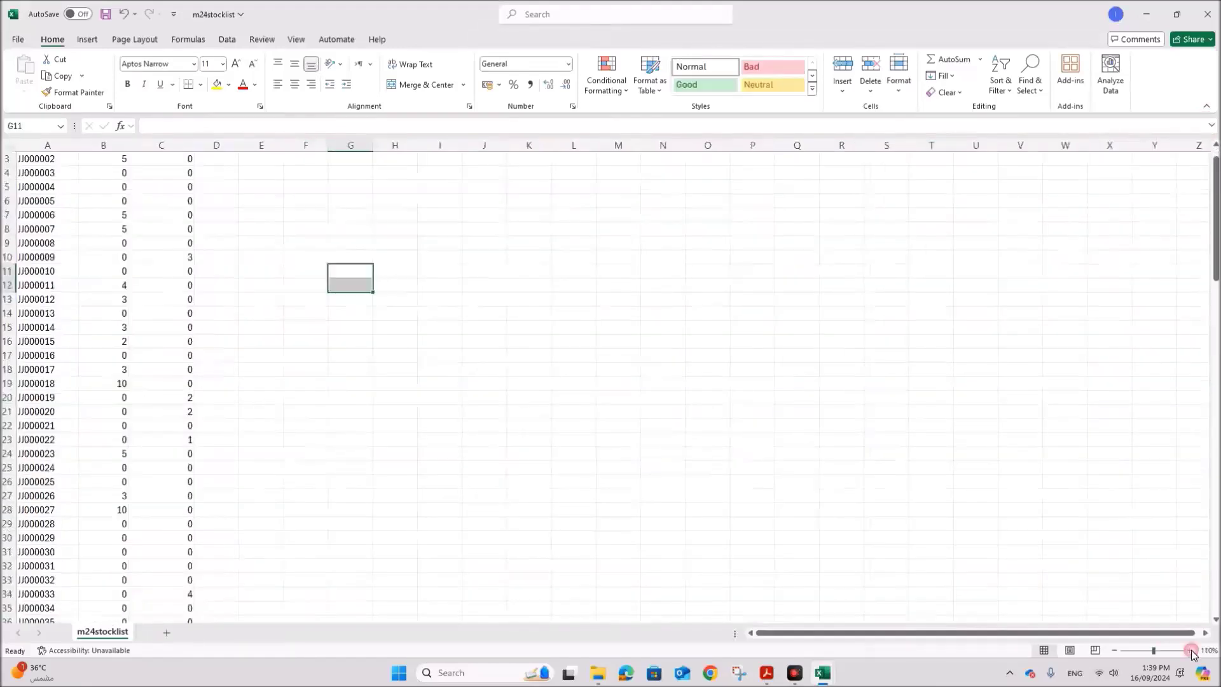
click(1189, 650)
click(1188, 650)
click(1190, 651)
click(1190, 651)
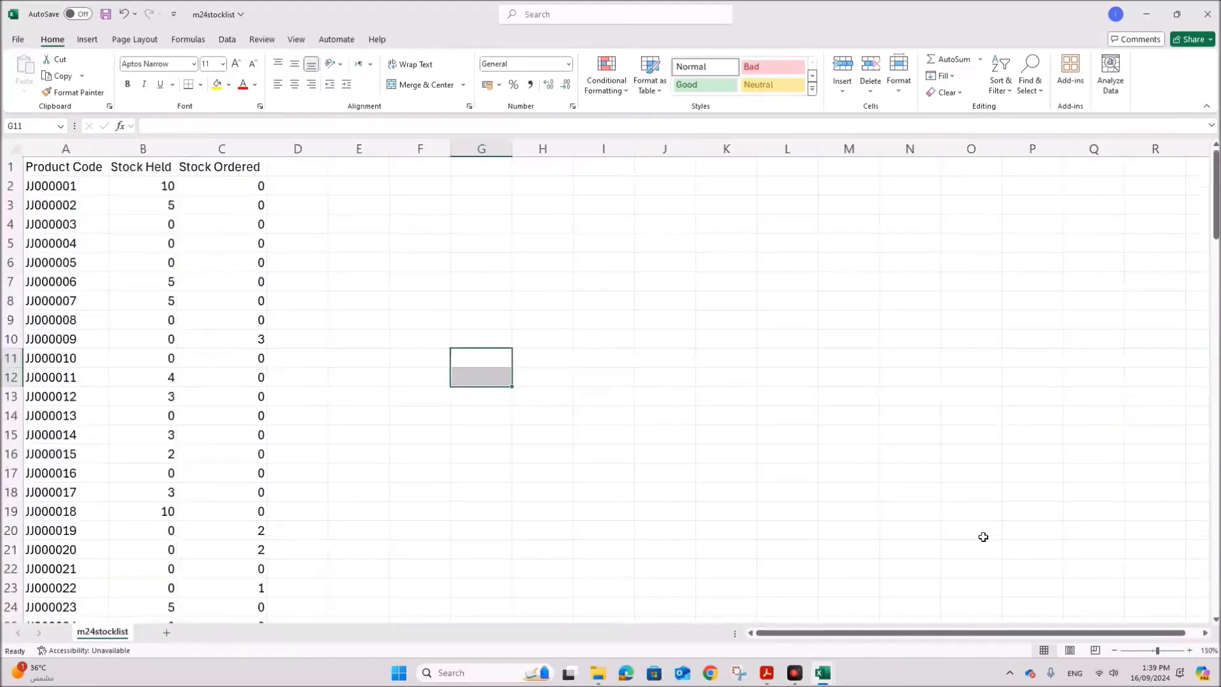
- Switch to the m24bracelet workbook, dismiss its data loss warning and enlarge the sheet to 130%
click(822, 672)
click(477, 608)
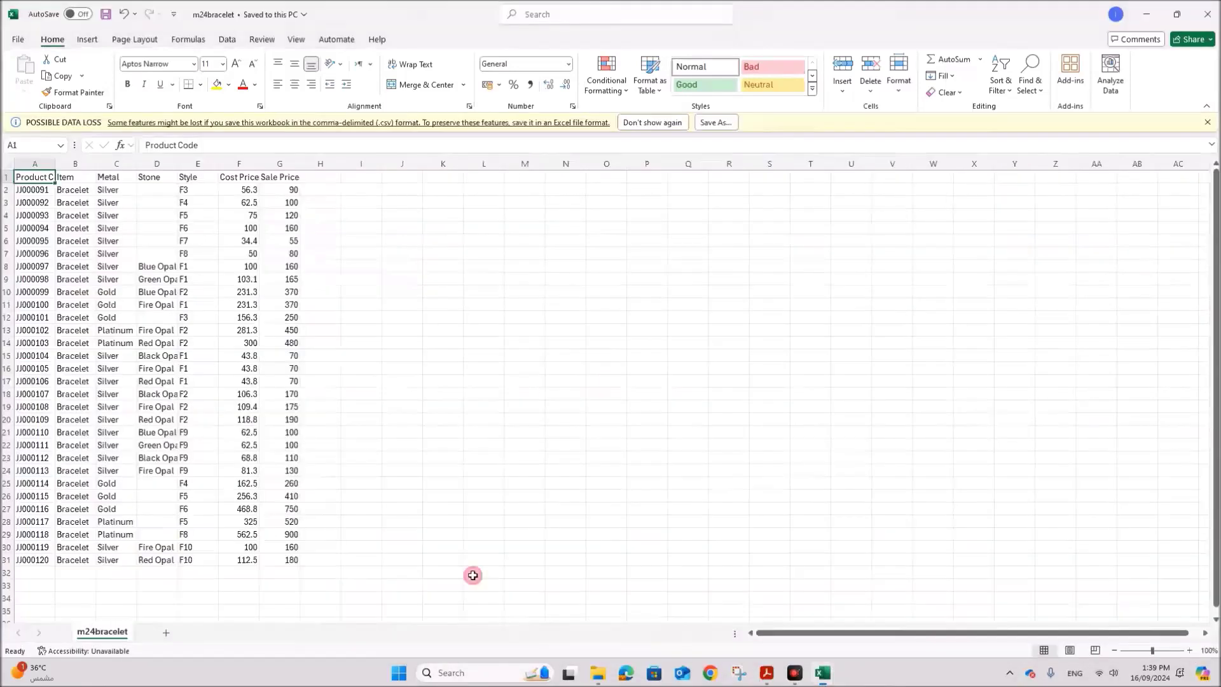
click(1207, 122)
click(1156, 649)
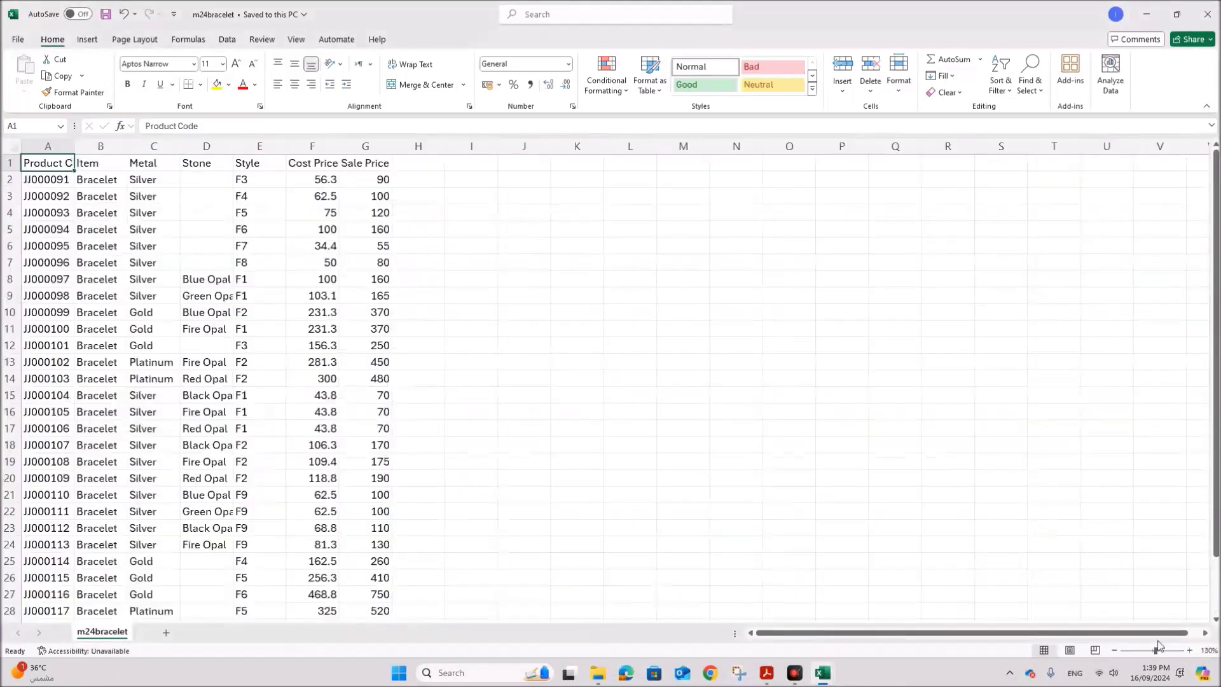
- Look over the m24chain data and read the question paper's instructions on combining the files and ordering the columns
click(822, 672)
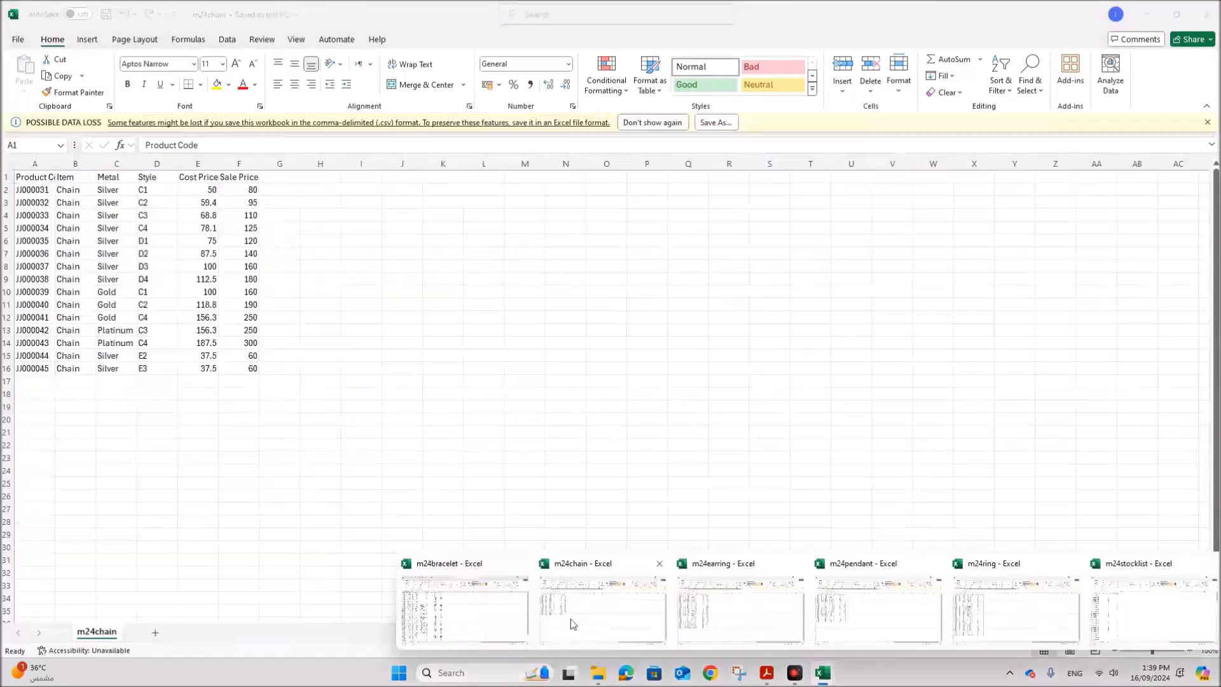
click(570, 619)
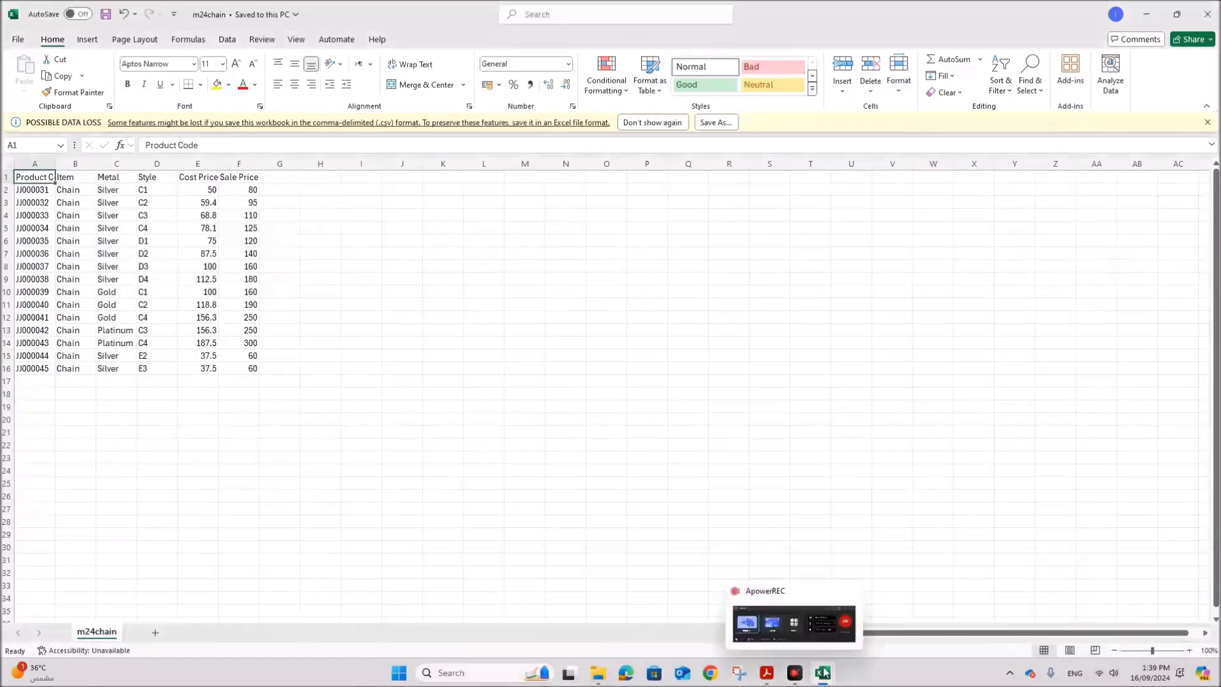
click(766, 672)
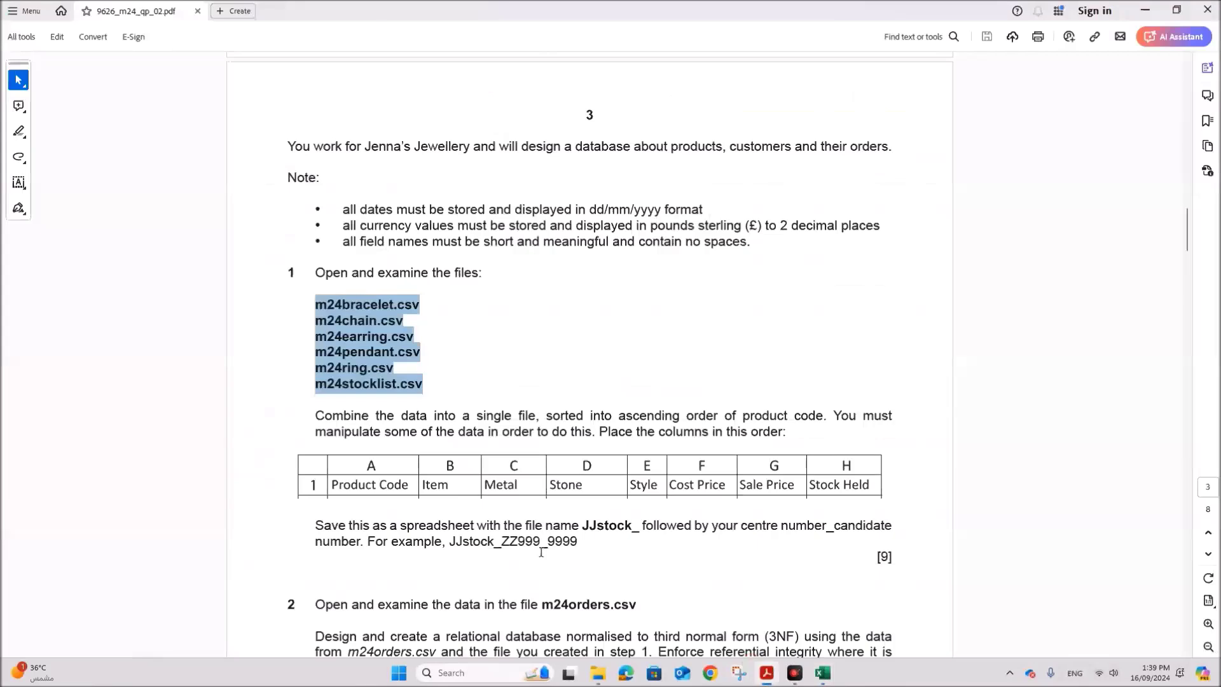
scroll(423, 322, down, 3)
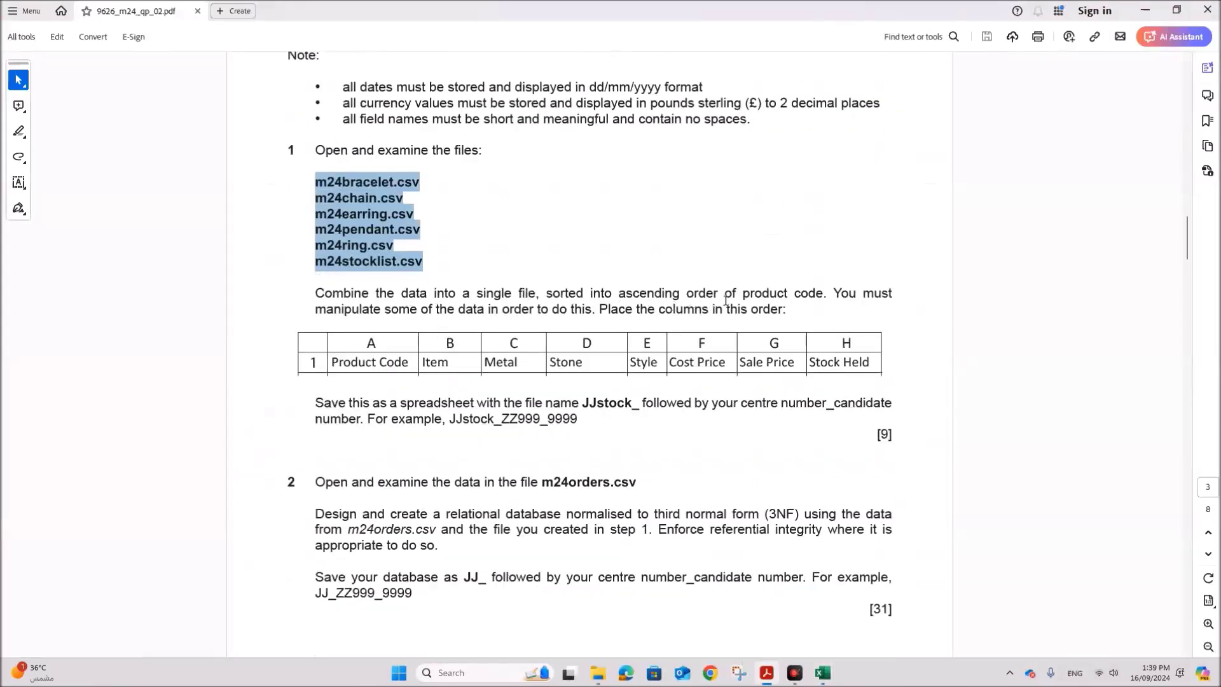
drag(420, 309, 790, 311)
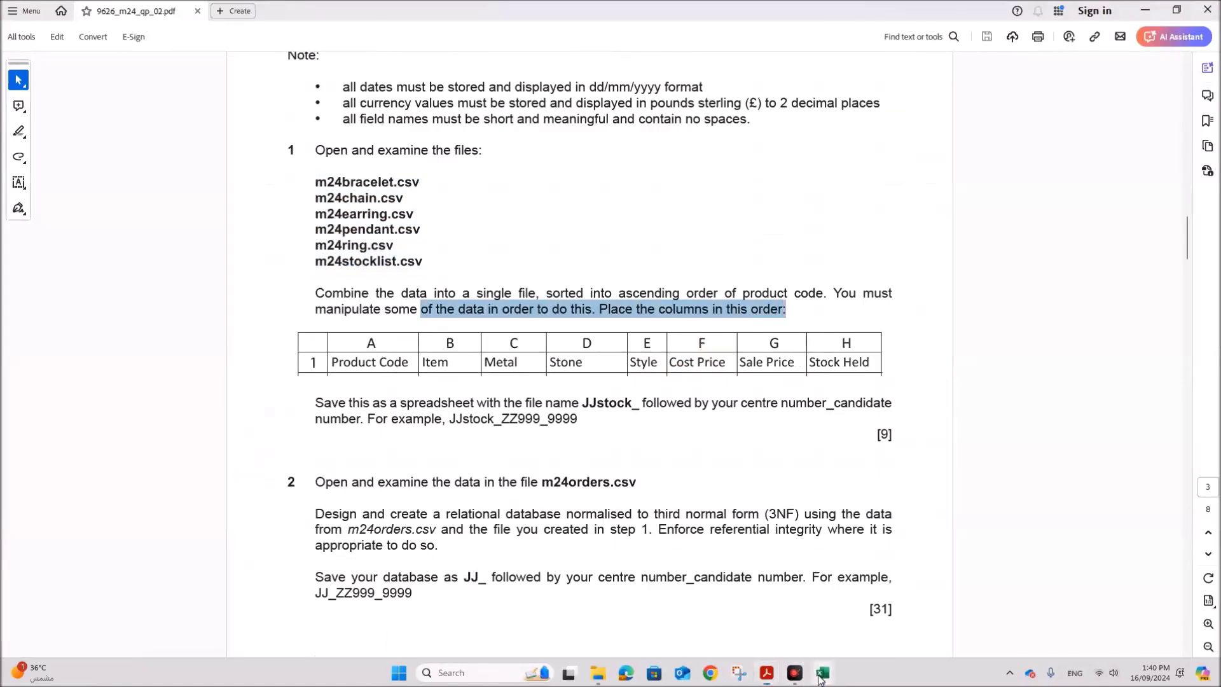
- Return to the m24bracelet workbook and fit the Product Code column's width to its contents
mouse_move(822, 672)
click(481, 625)
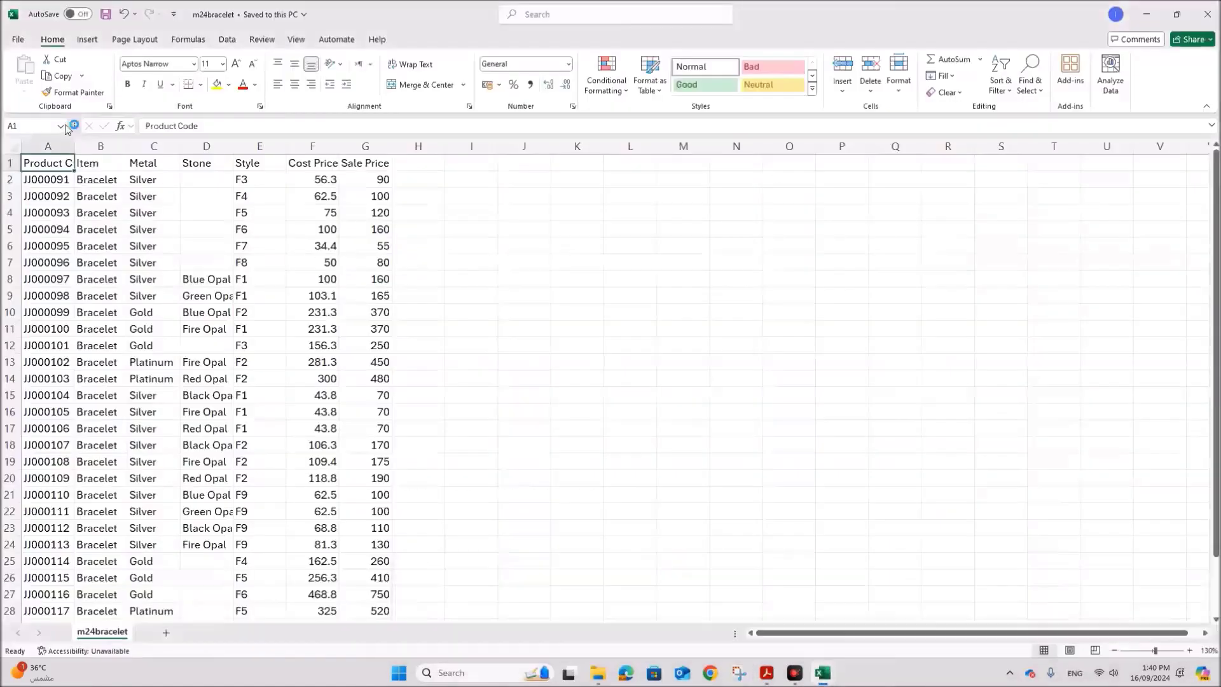
double_click(74, 147)
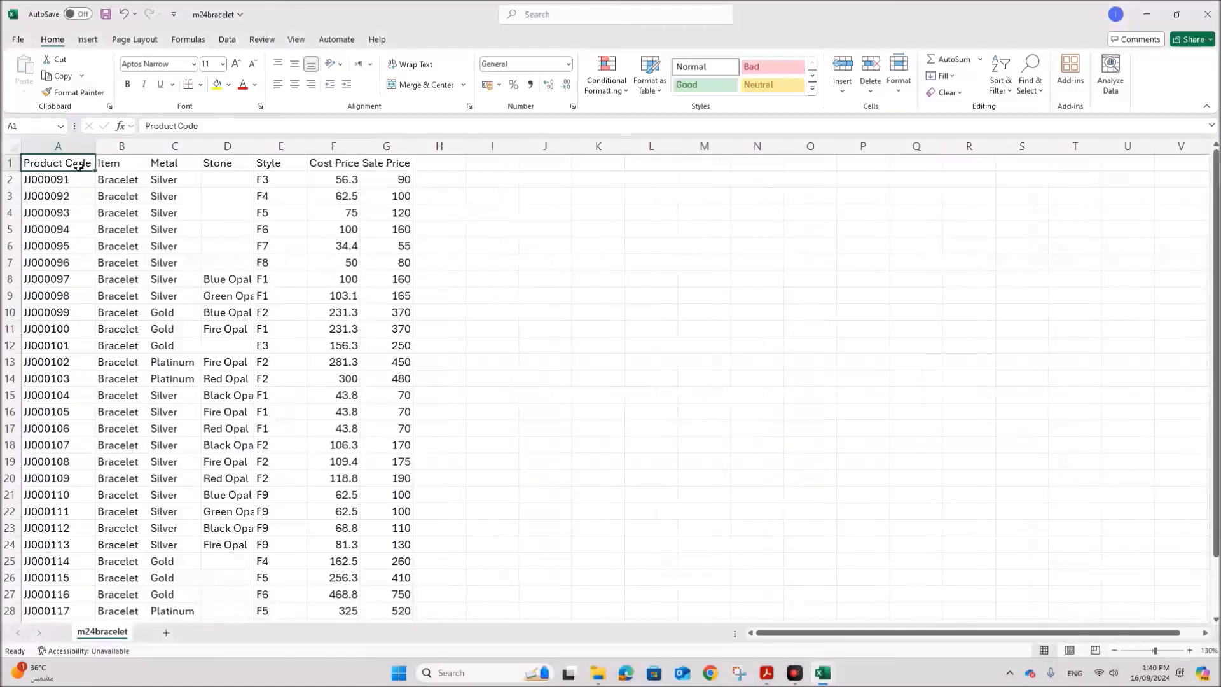
- Check the row 1 headings of m24bracelet from Item to Sale Price against the required column order
click(108, 164)
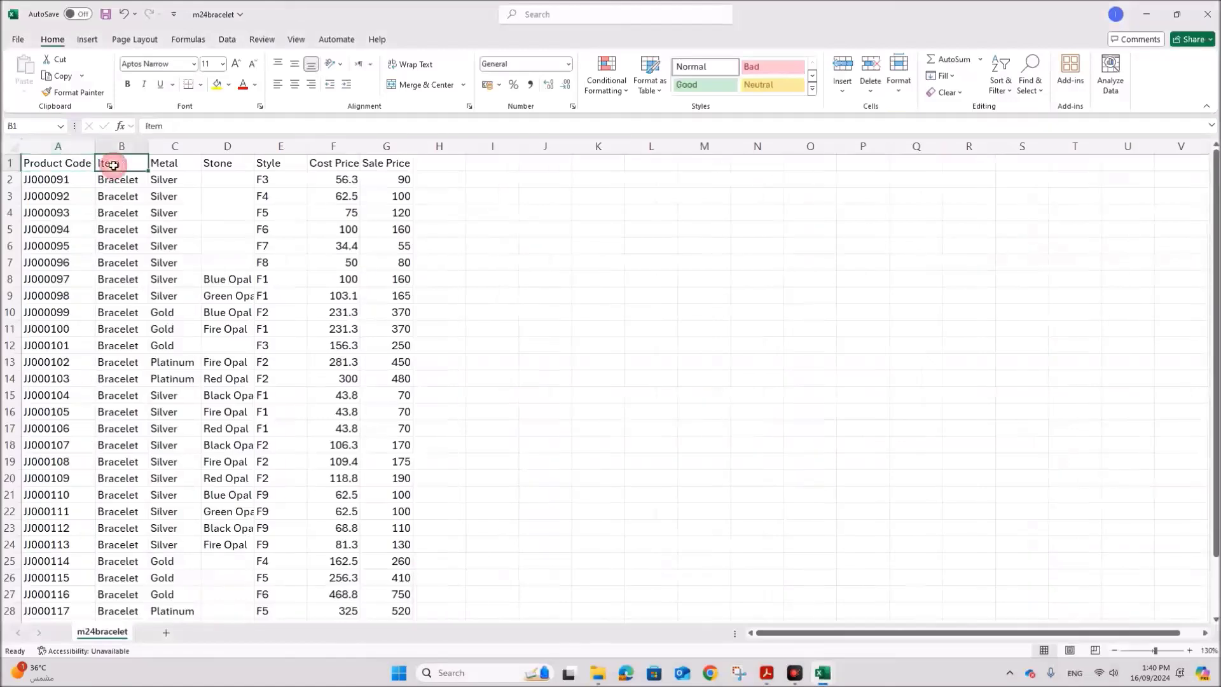
click(166, 169)
click(229, 167)
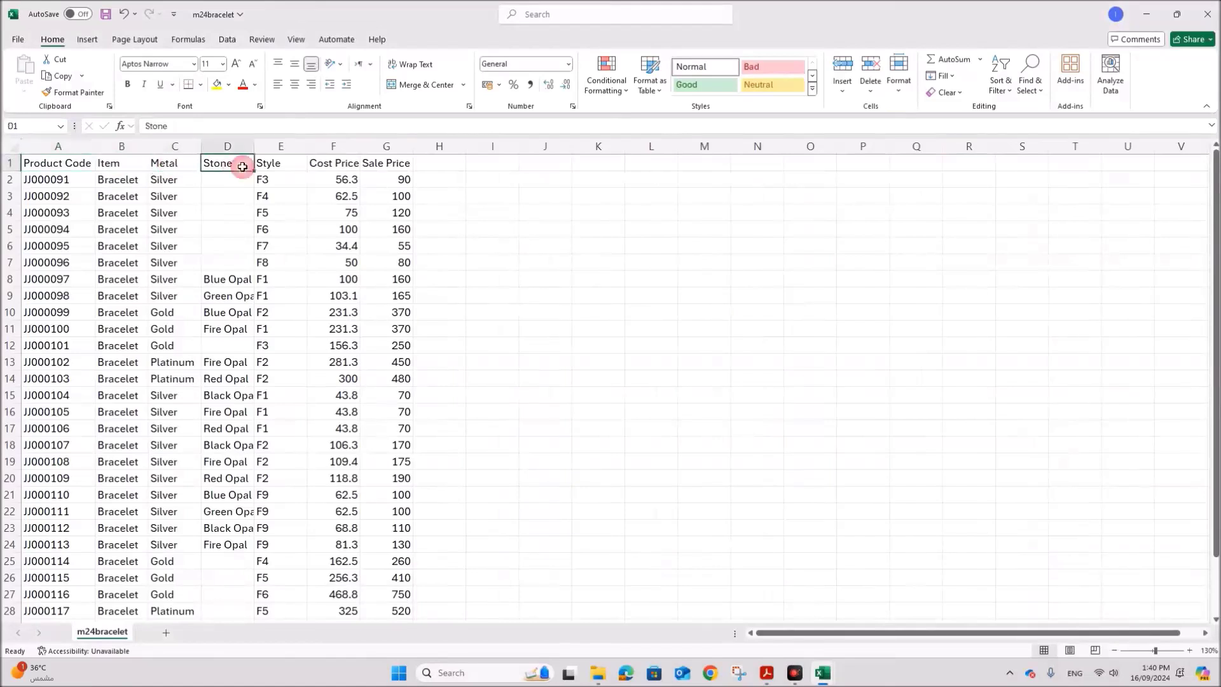
click(272, 168)
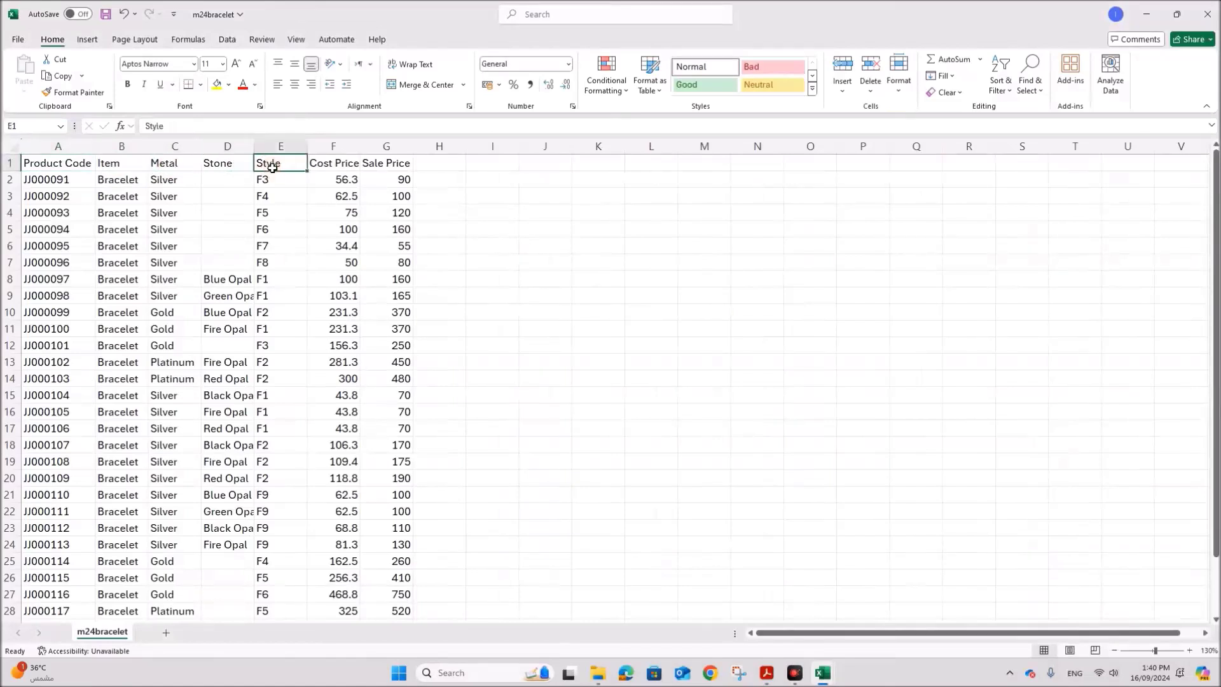
click(320, 164)
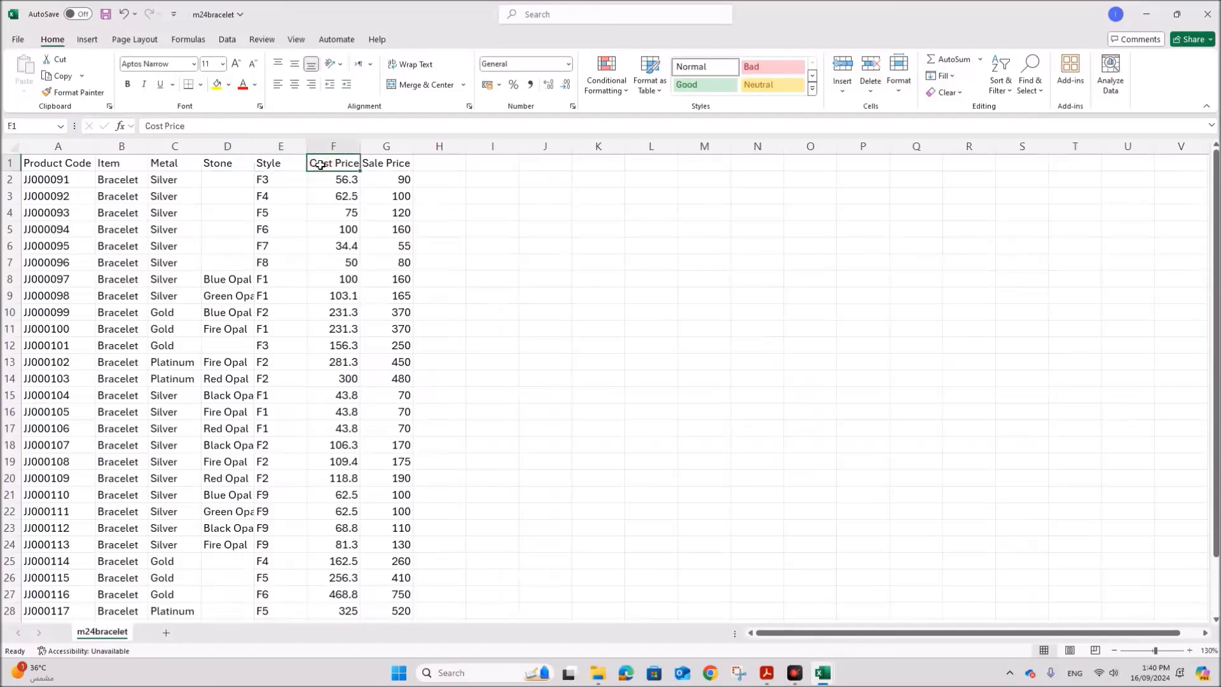
click(378, 163)
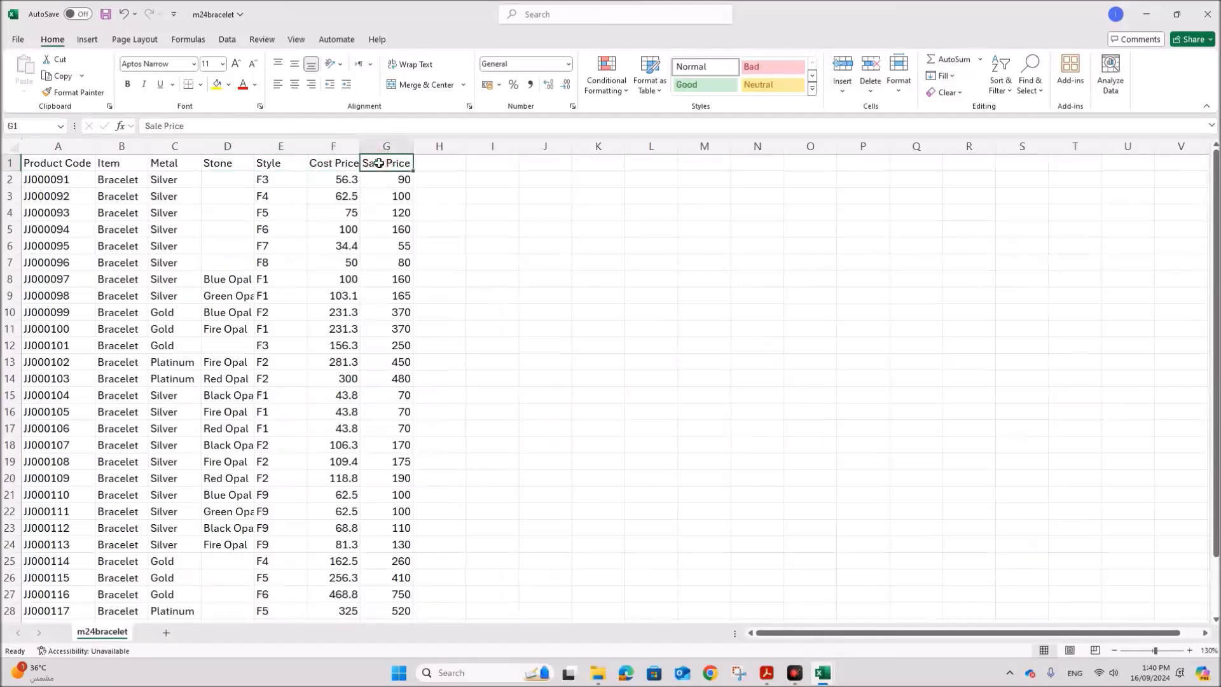
click(432, 163)
drag(82, 162, 384, 166)
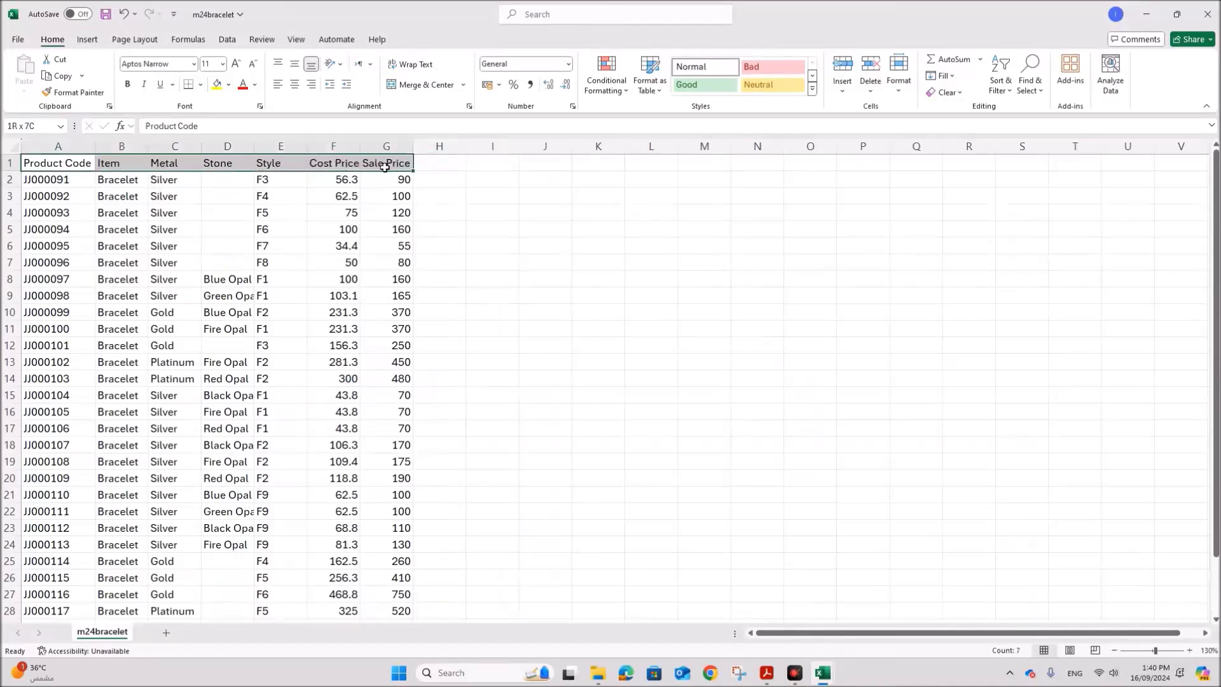
drag(384, 166, 407, 165)
key(ctrl+q)
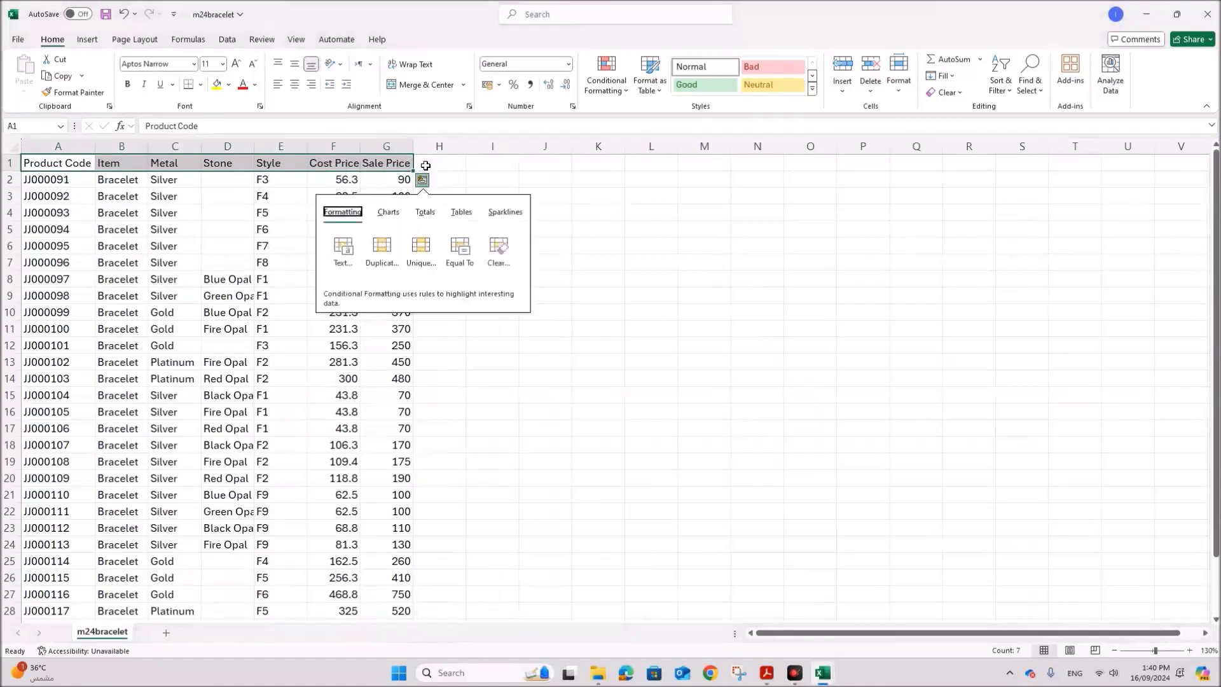
click(204, 298)
- Copy the headings in A1:G1 of m24bracelet into row 1 of a new blank workbook
drag(63, 164, 371, 167)
key(ctrl+c)
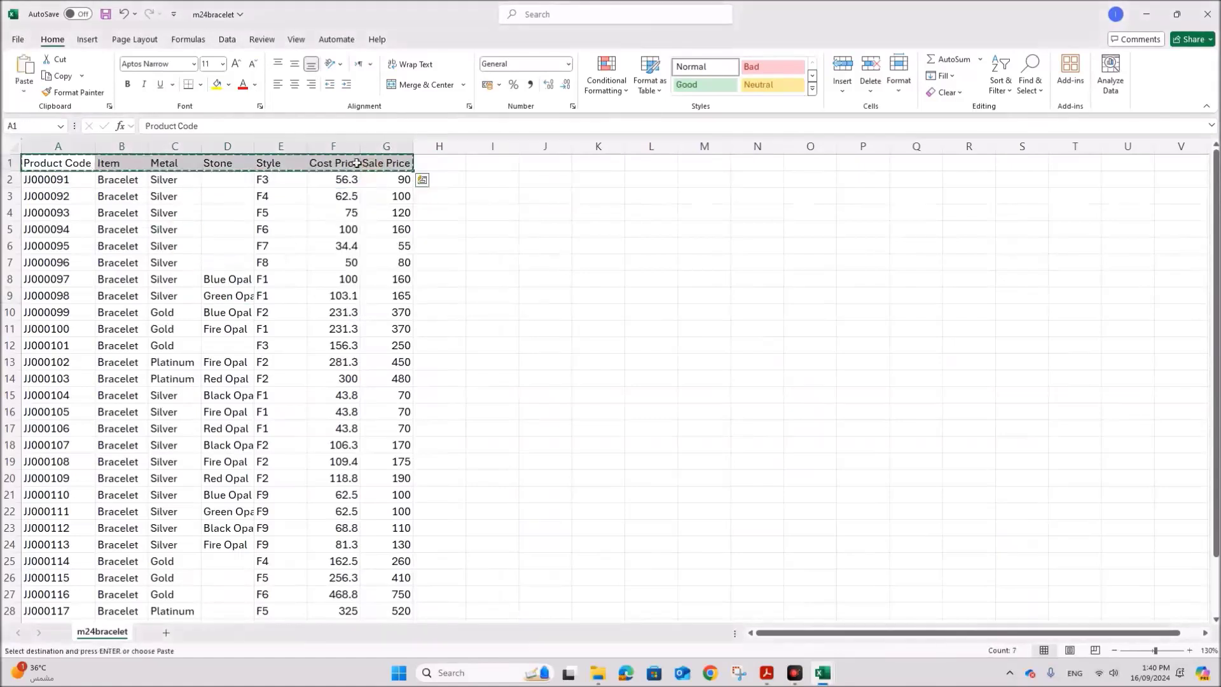
click(17, 39)
click(175, 137)
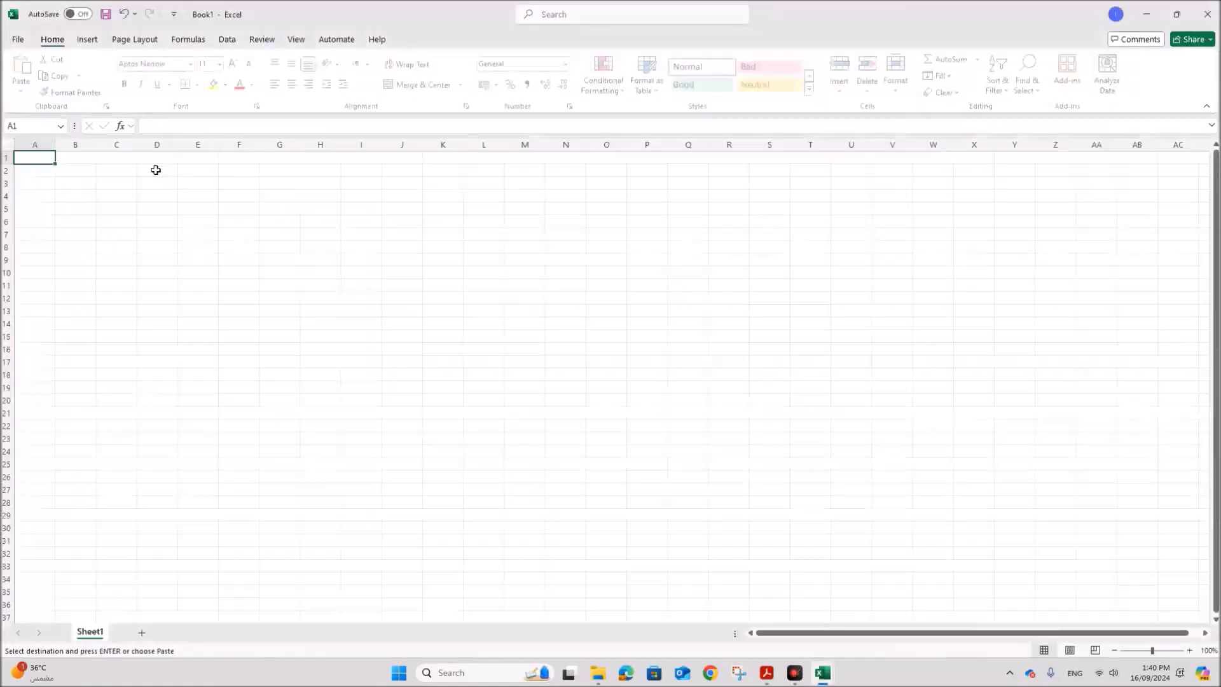
key(ctrl+v)
- Add the heading "Stock Held" in cell H1 of the new workbook
click(320, 157)
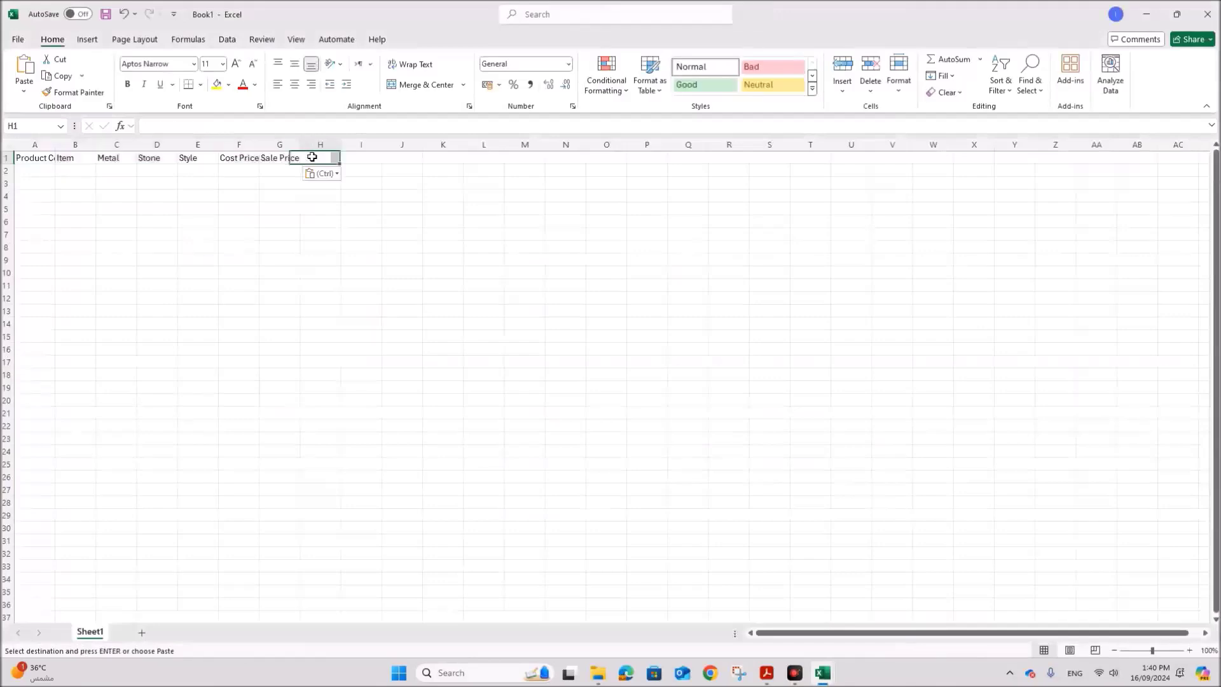
text(S)
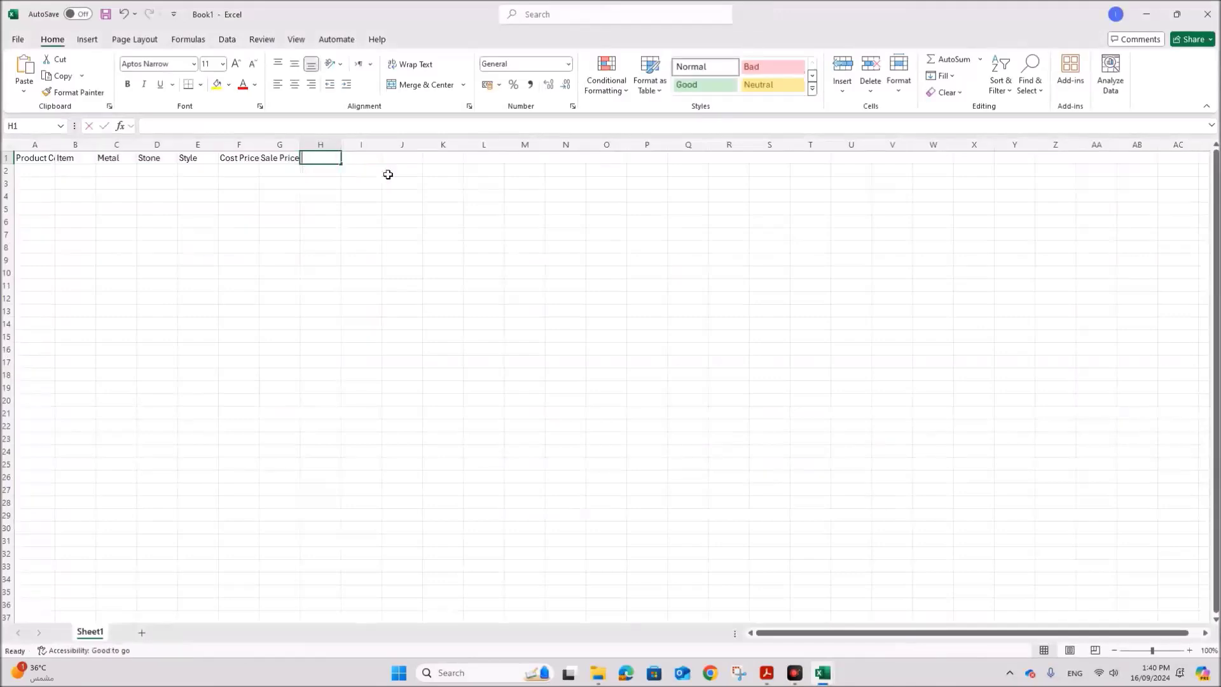
text(tock Held)
click(262, 267)
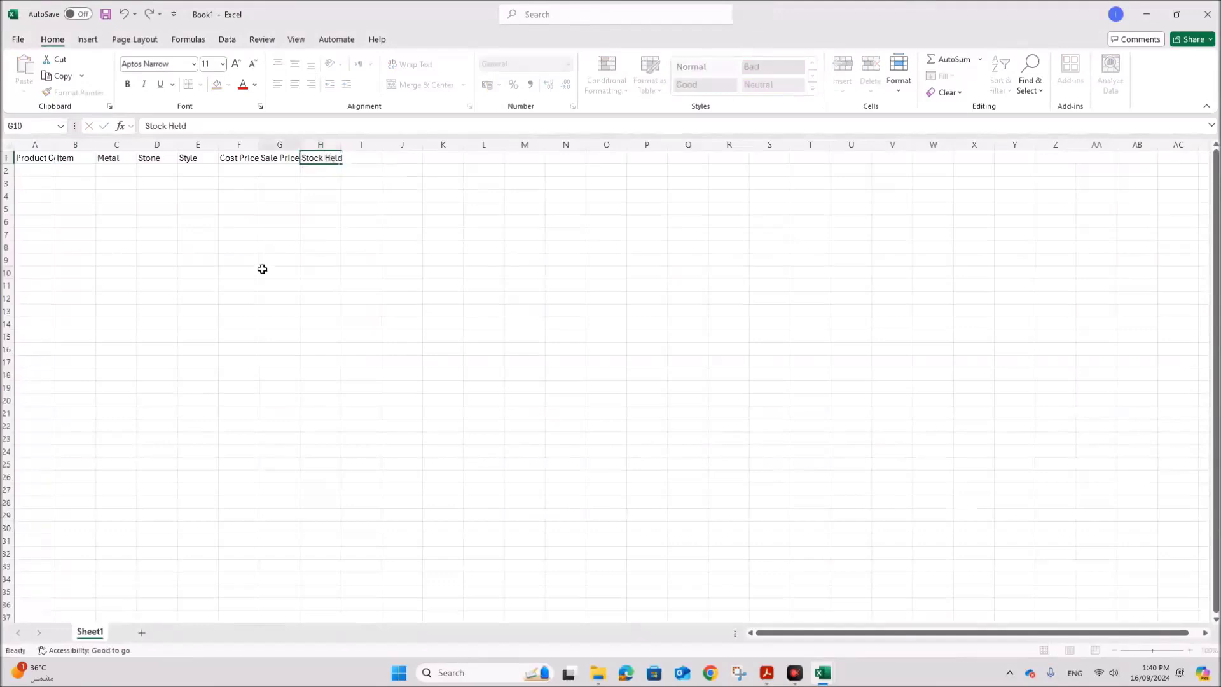
- Fit all columns of the new workbook to their headings and enlarge the sheet to 130%
click(8, 145)
double_click(54, 145)
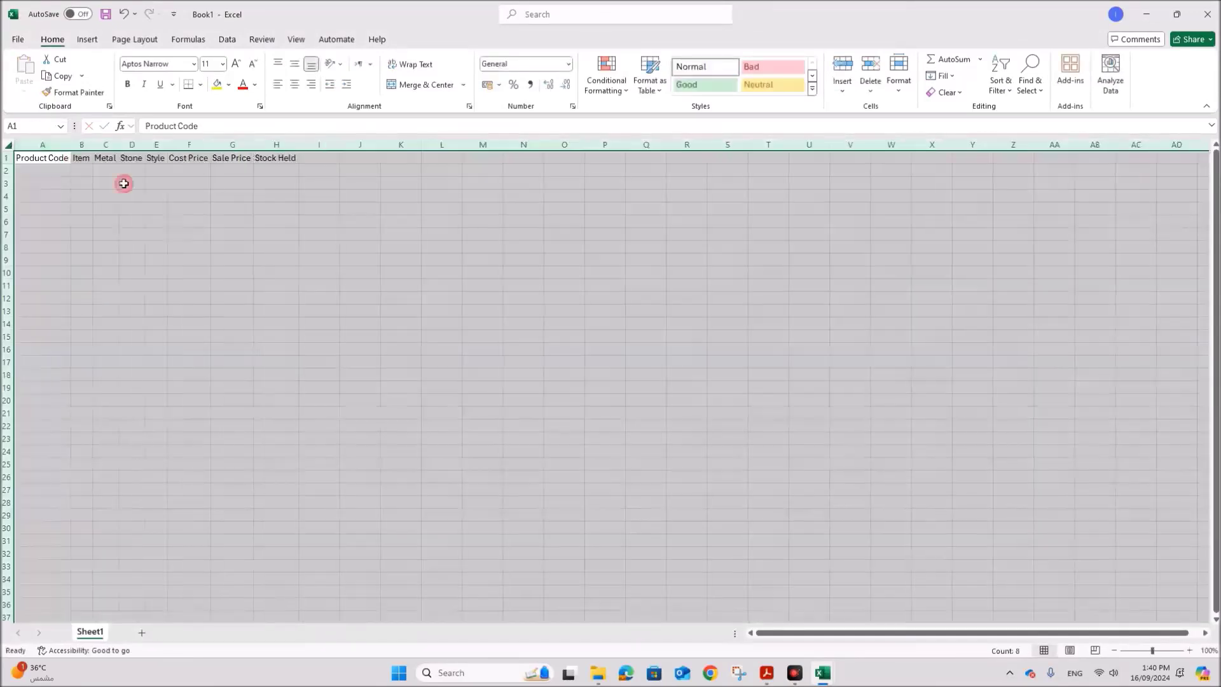
click(344, 311)
click(1189, 650)
click(1189, 649)
click(1189, 649)
click(1189, 650)
click(1189, 650)
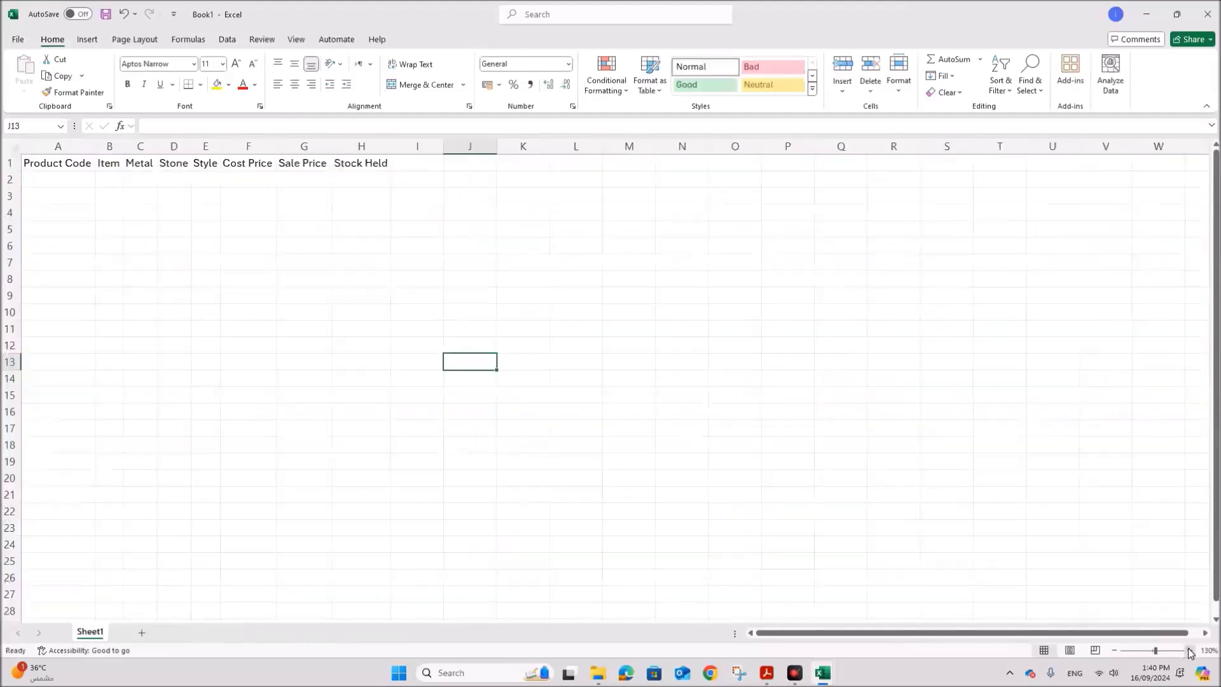
- Enlarge the new workbook's sheet to 160% and widen the Item column
click(1189, 650)
click(330, 375)
mouse_move(151, 150)
mouse_down()
mouse_move(121, 150)
mouse_move(173, 150)
mouse_up()
click(265, 251)
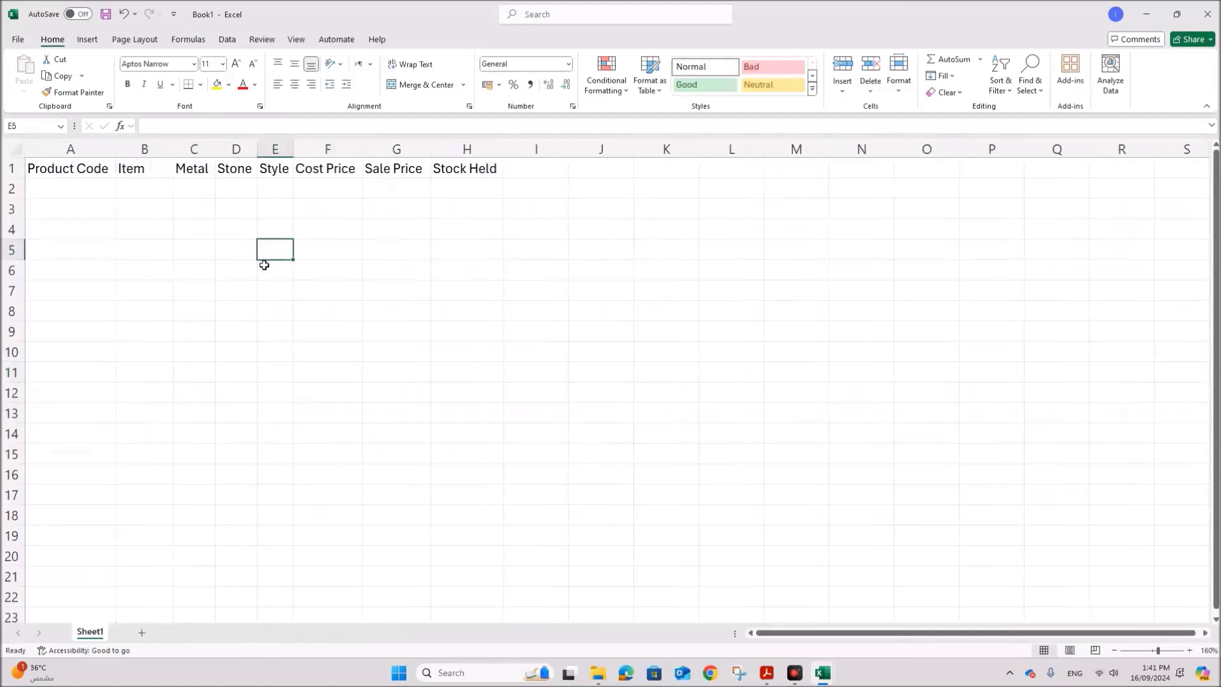
- Copy the bracelet records in A2:G31 of m24bracelet into the new workbook, starting at cell A2
mouse_move(822, 672)
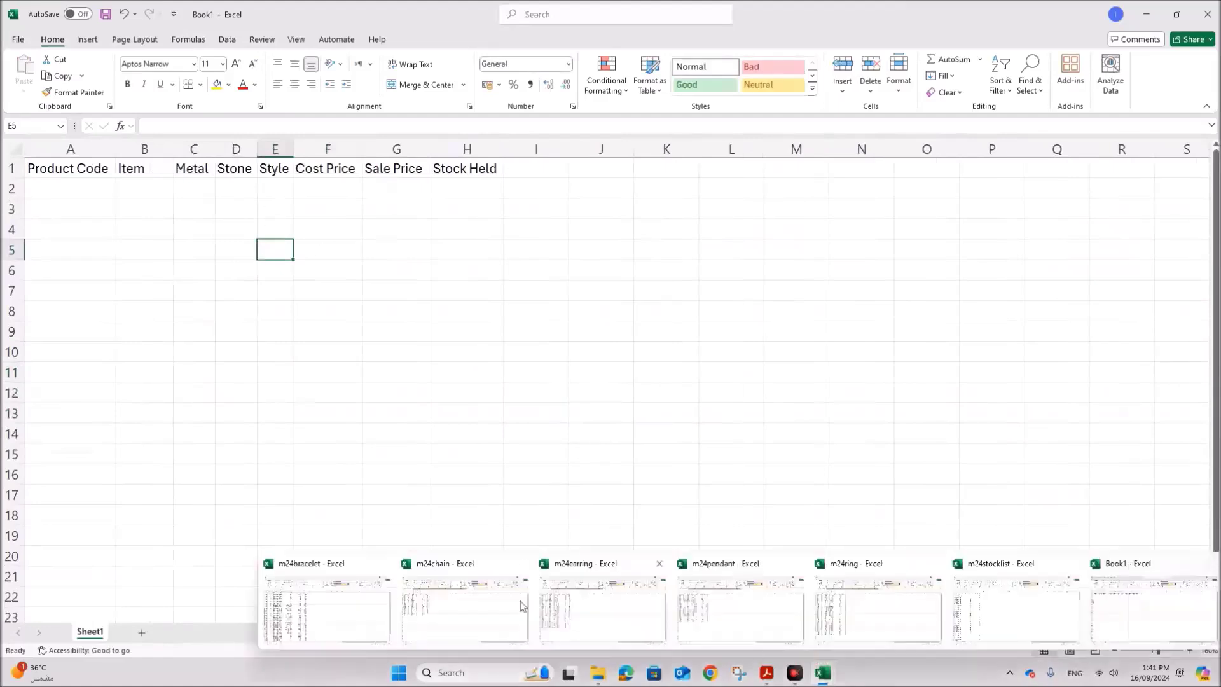
click(327, 614)
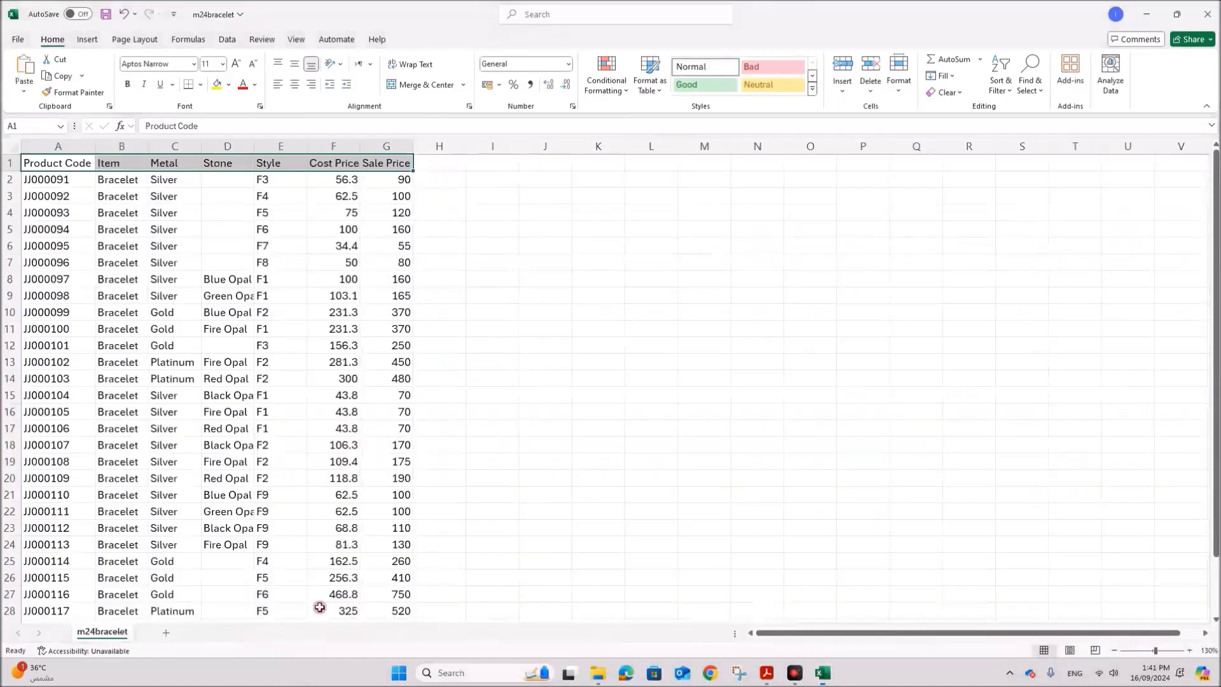
click(65, 165)
drag(65, 165, 385, 166)
drag(62, 179, 398, 579)
key(ctrl+c)
mouse_move(823, 672)
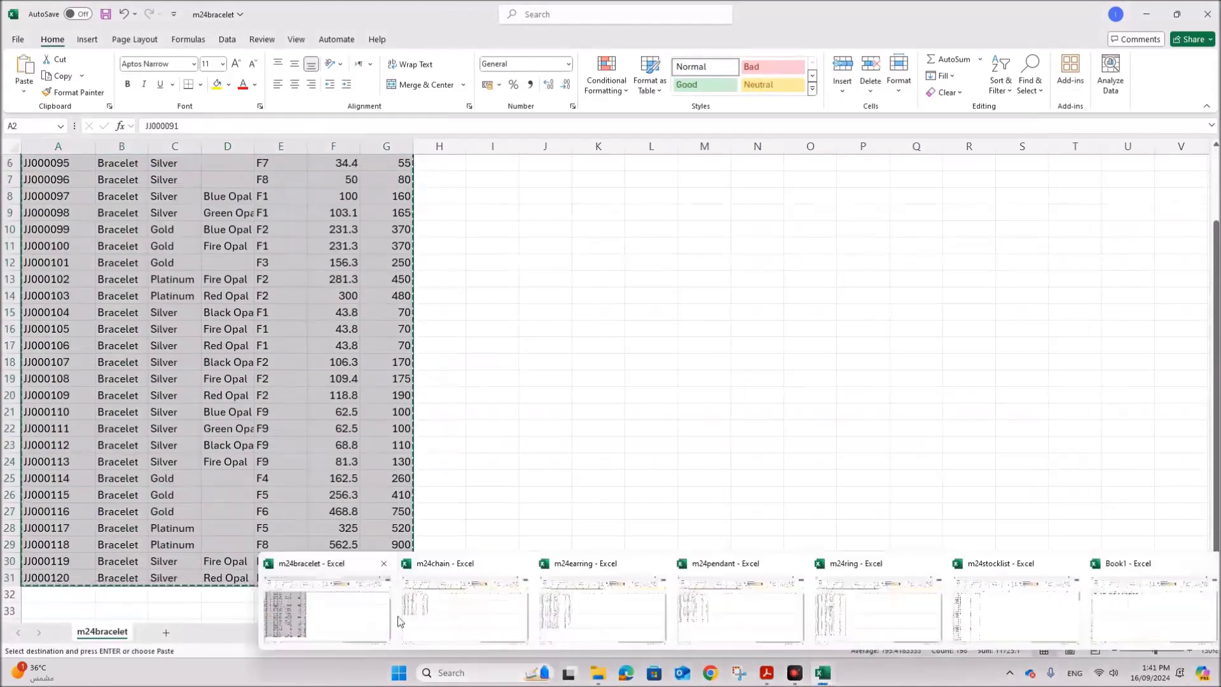
click(1145, 625)
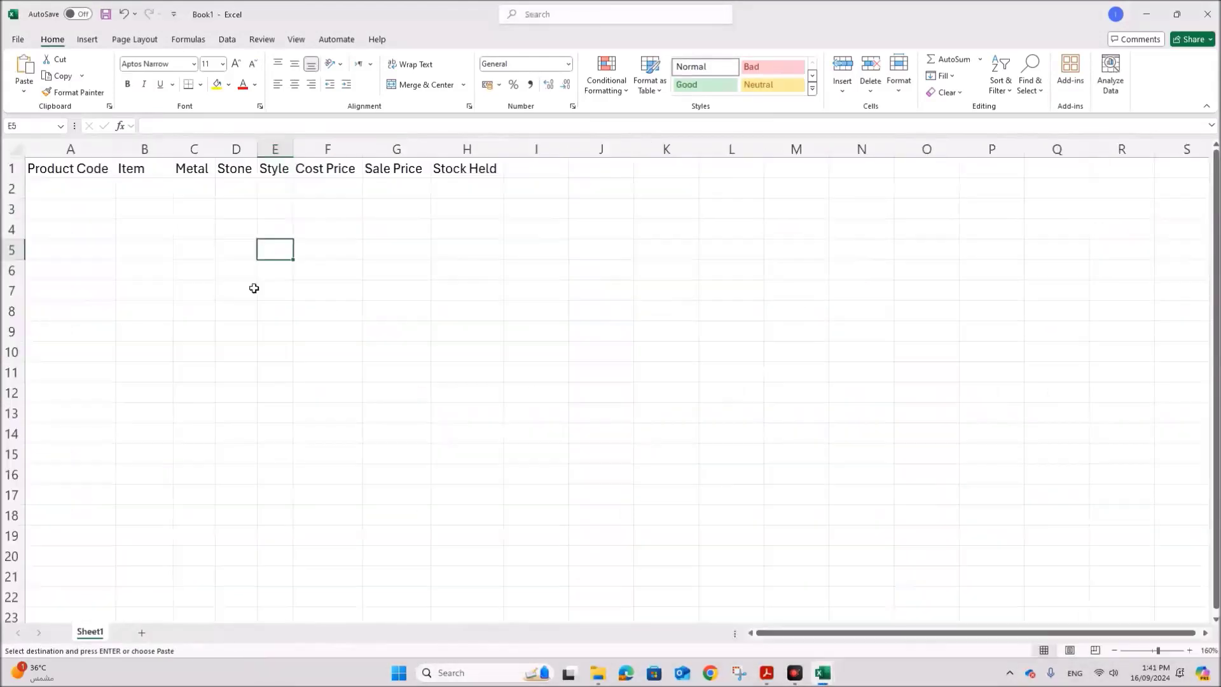
click(82, 186)
key(ctrl+v)
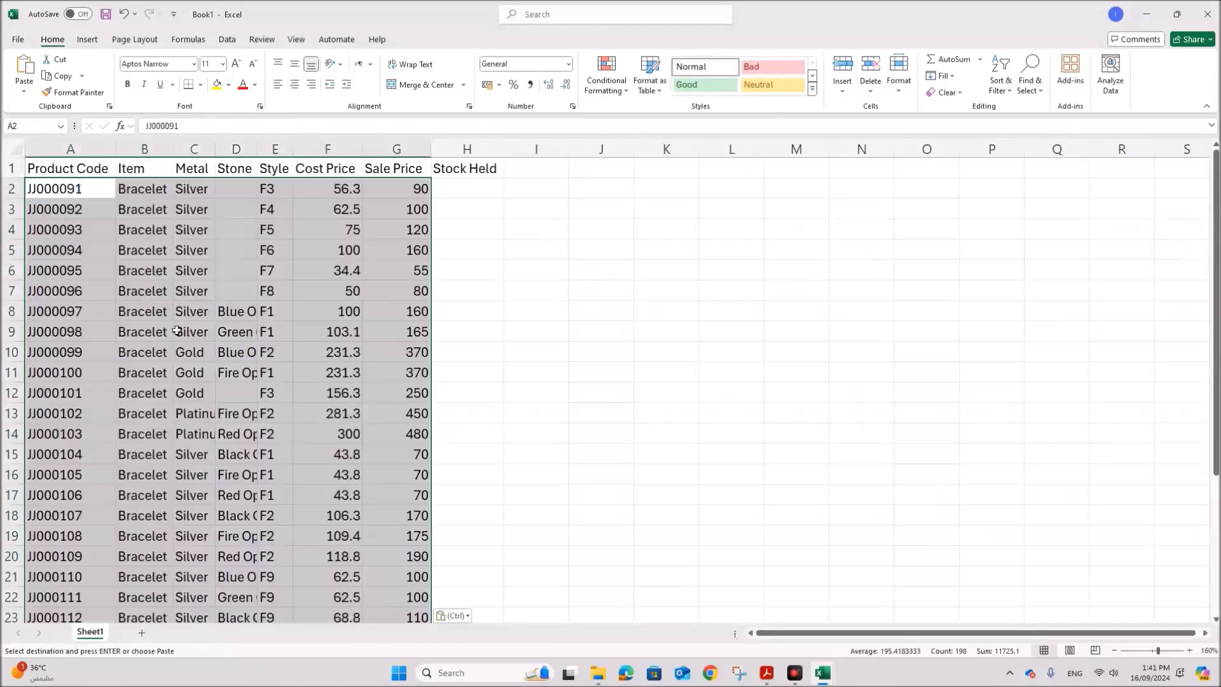
- Select cell A32 below the bracelet records, and close m24bracelet without saving it or keeping the clipboard contents
scroll(159, 368, down, 8)
click(68, 309)
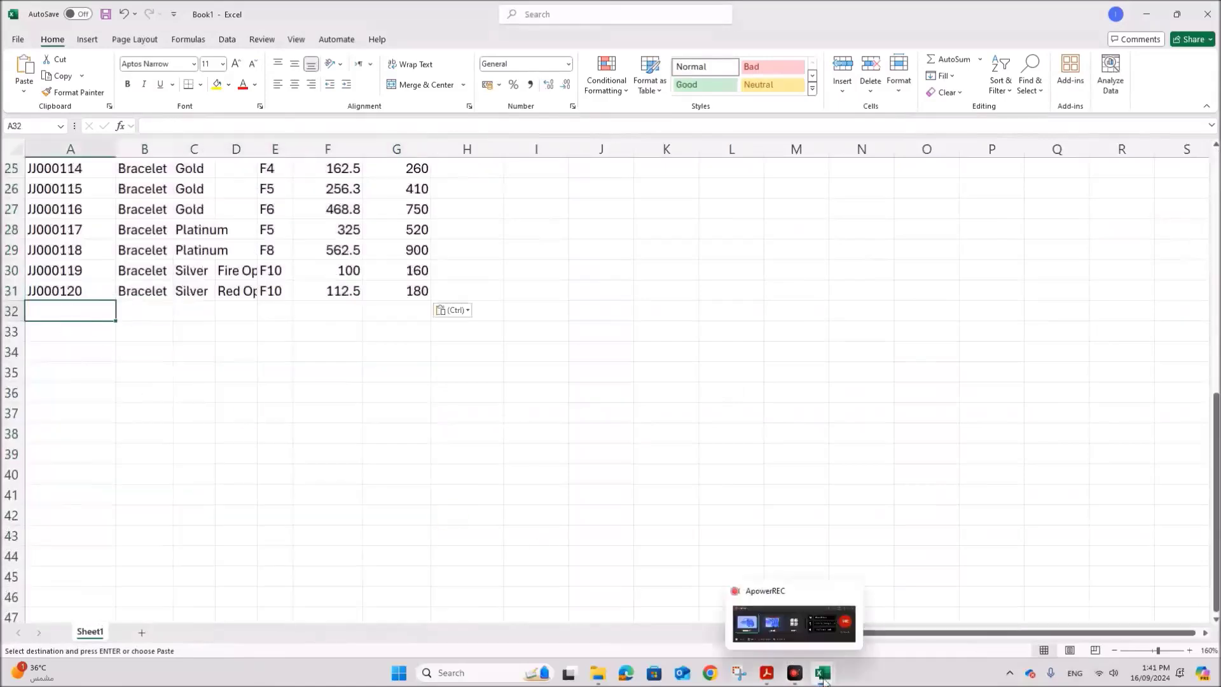
mouse_move(822, 673)
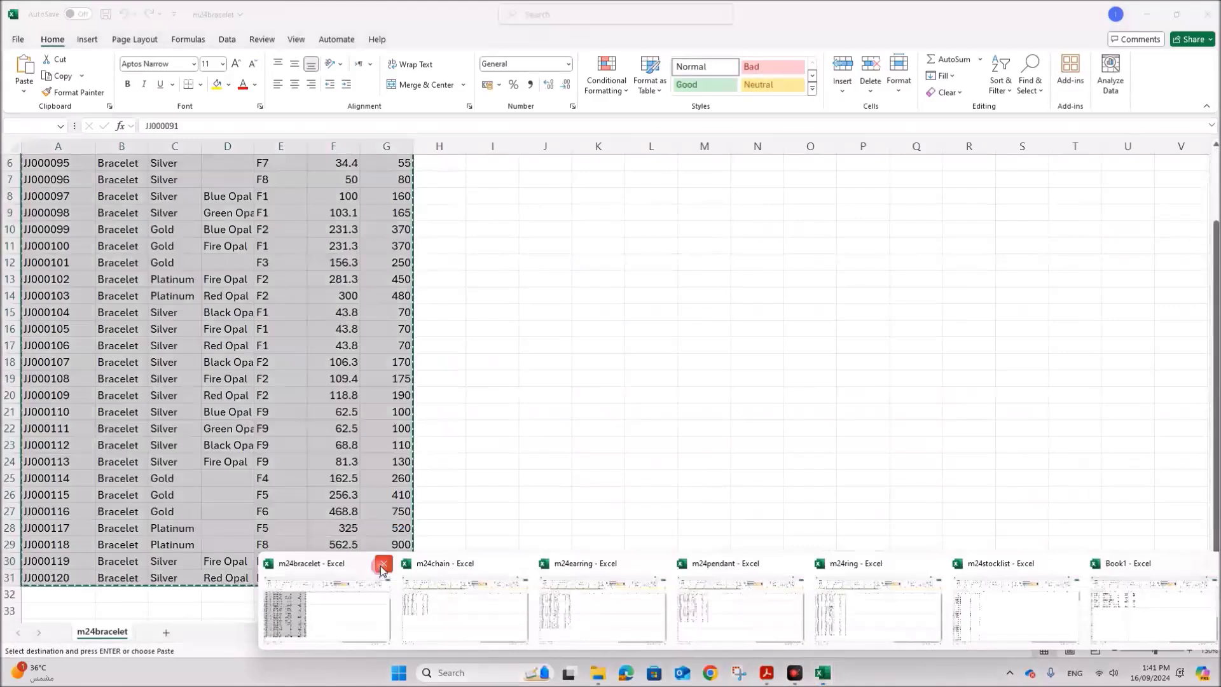
click(382, 565)
click(626, 352)
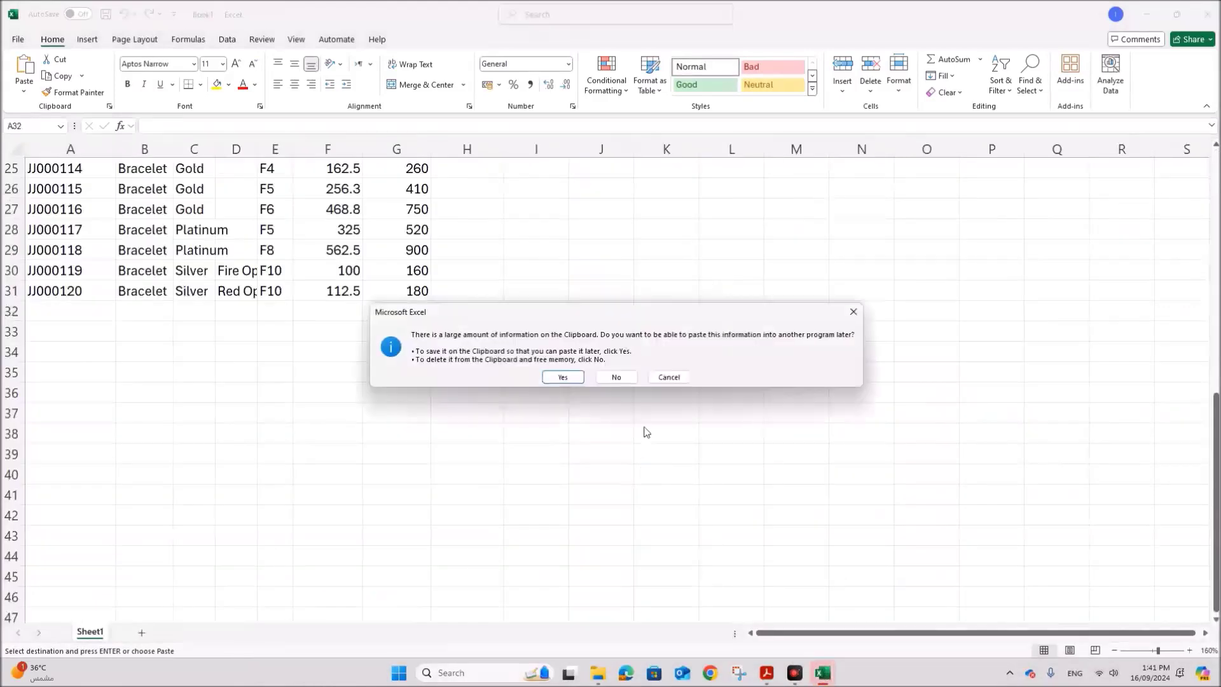
click(616, 377)
- Switch to m24chain, enlarge its sheet to 120% and fit the Product Code column to its contents
mouse_move(822, 673)
click(489, 618)
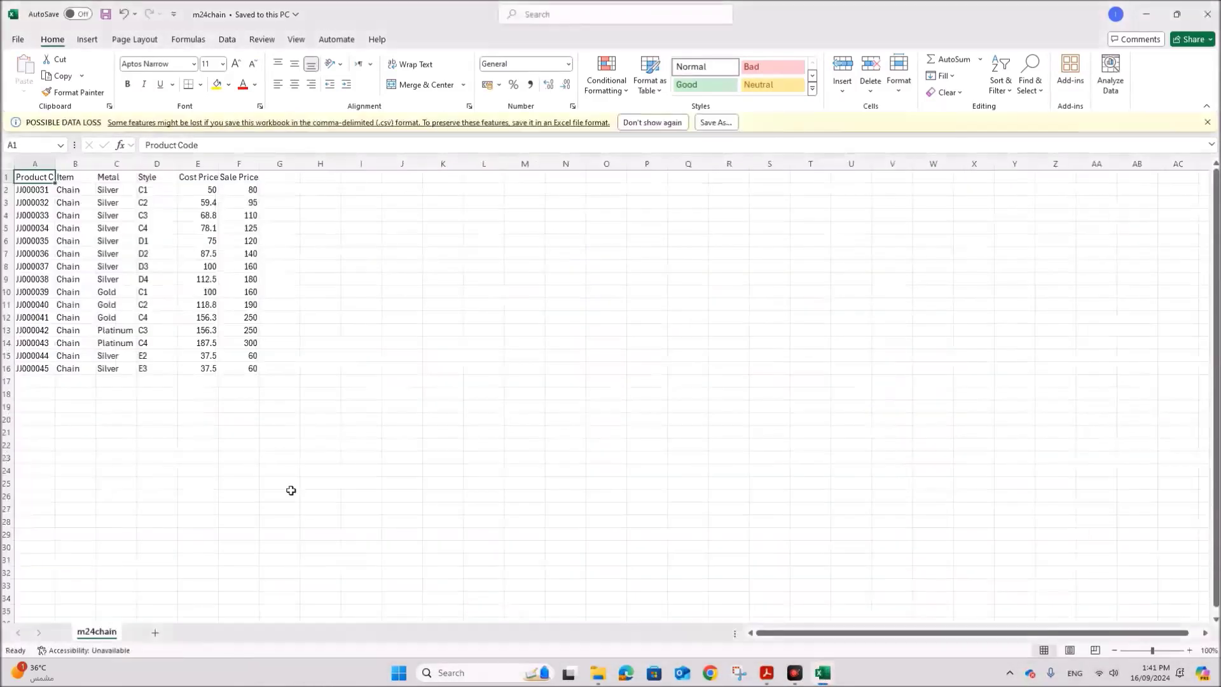
click(5, 163)
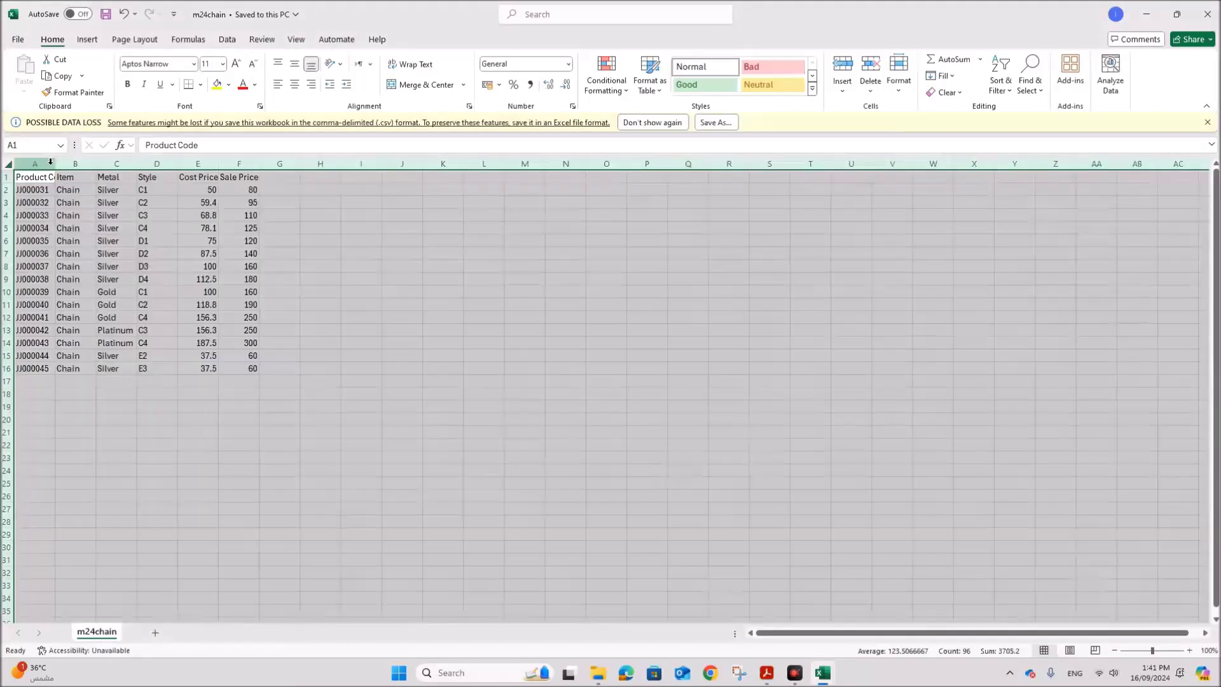
click(524, 393)
click(1188, 650)
click(1189, 649)
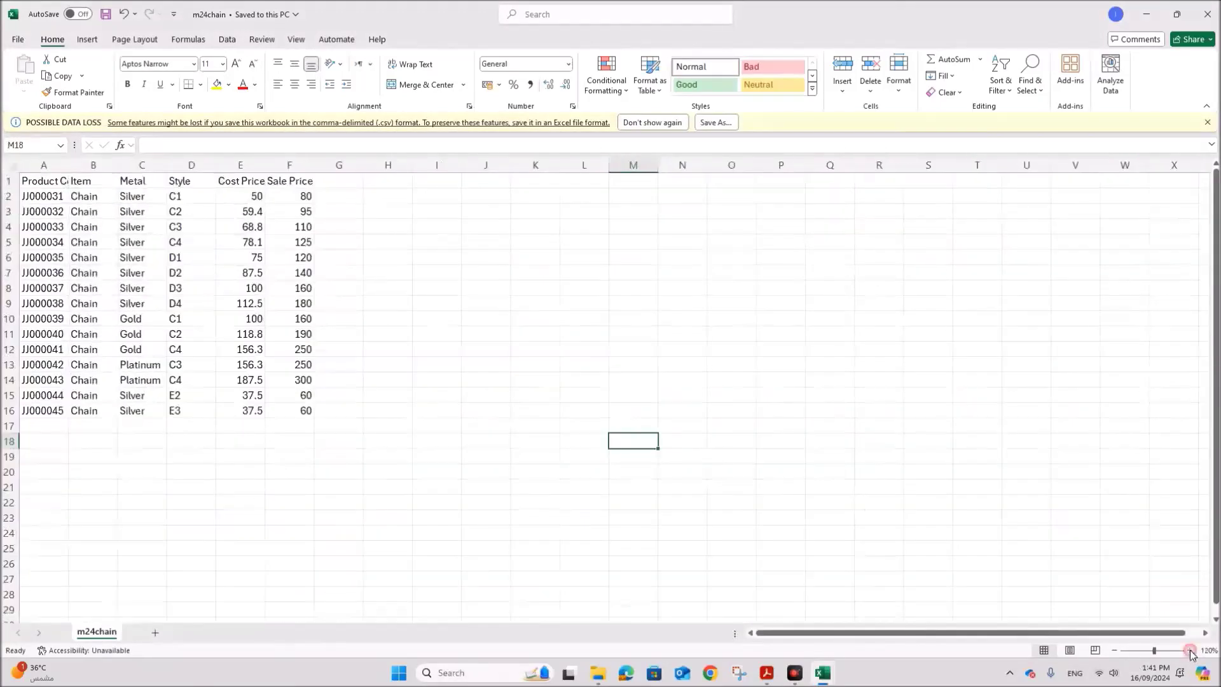
double_click(68, 165)
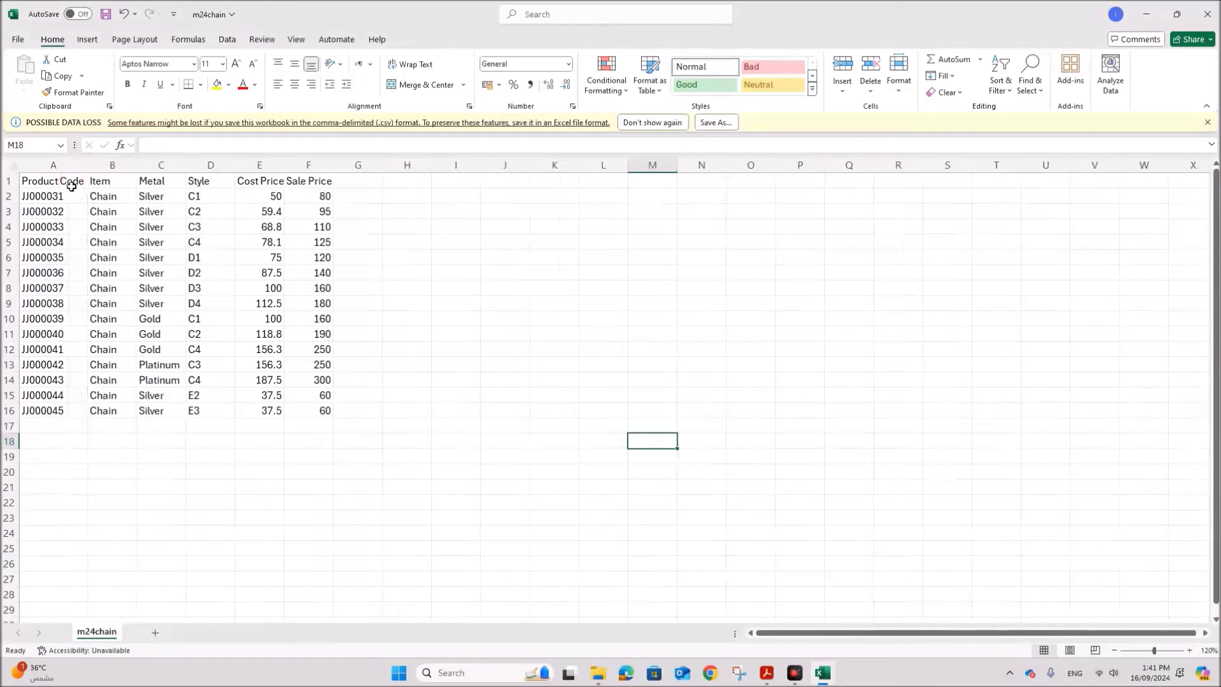
- Insert an empty column between Metal and Style in m24chain to stand in for the missing Stone column
click(146, 183)
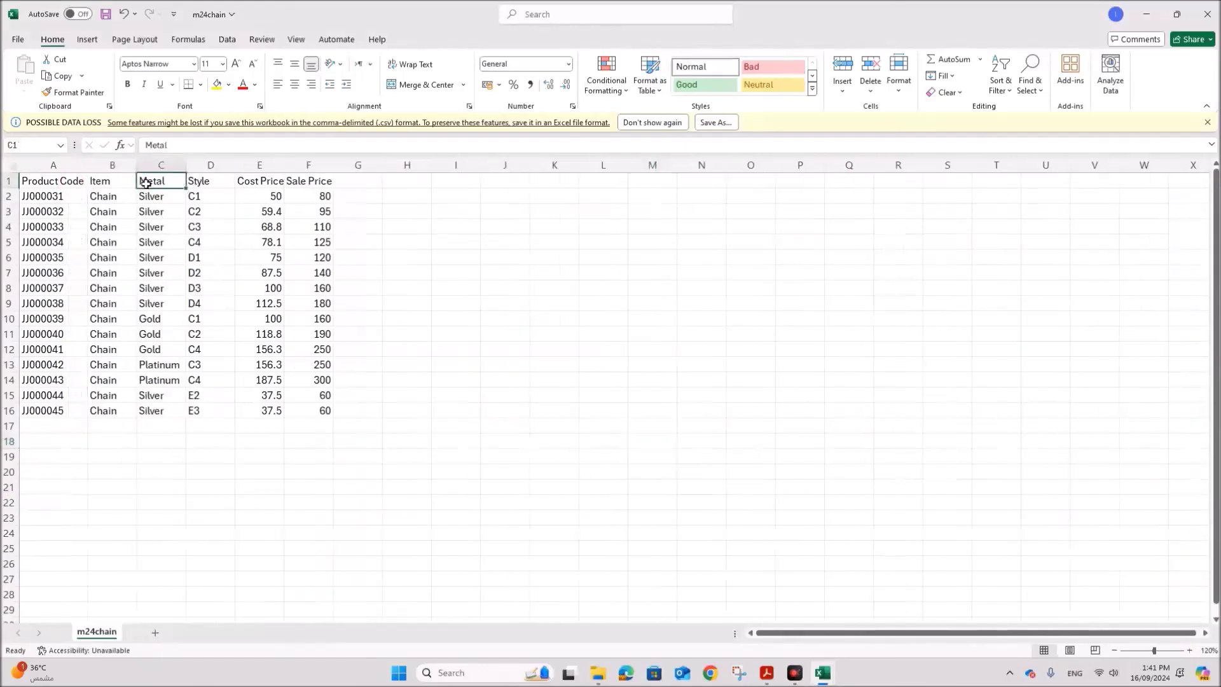
right_click(211, 165)
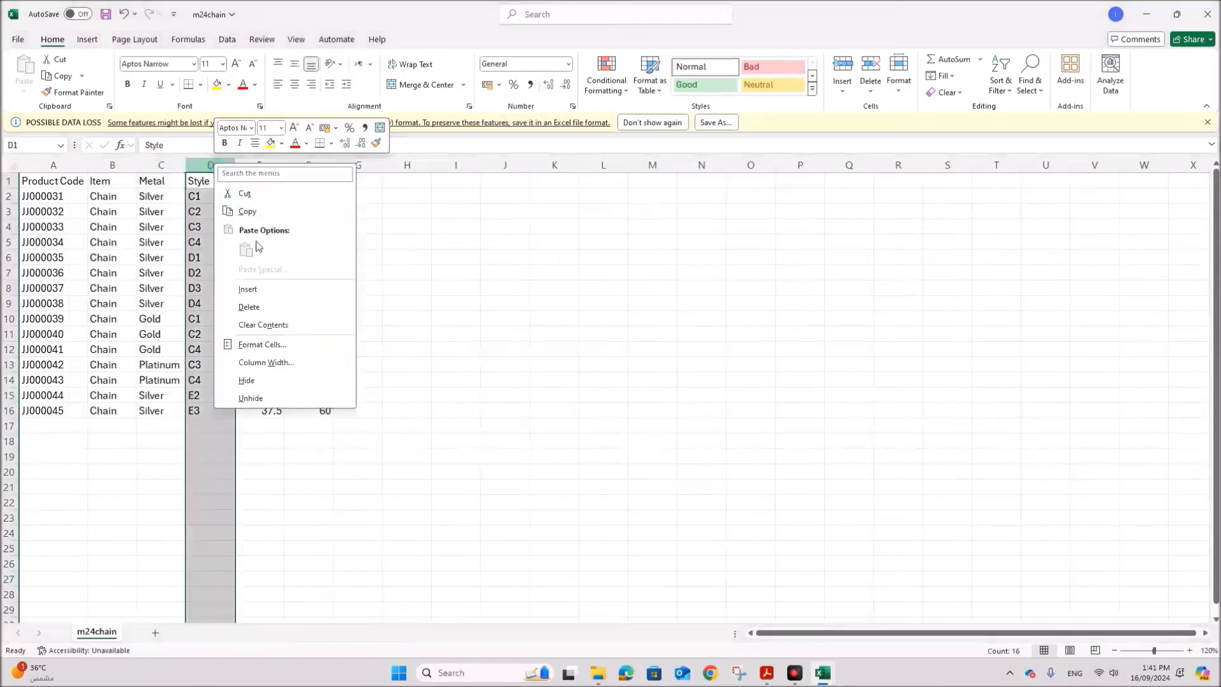
click(264, 292)
click(223, 292)
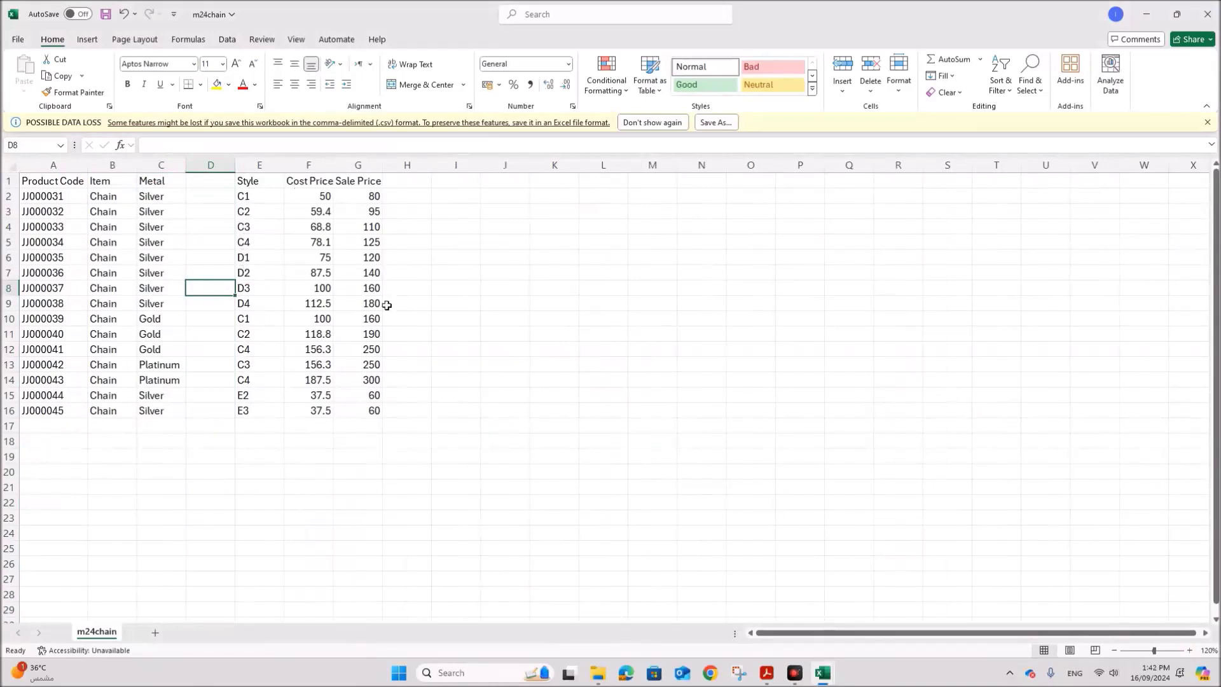
- Copy the chain records in A2:G16 of m24chain into the new workbook, starting at cell A32
drag(40, 202, 351, 411)
key(ctrl+c)
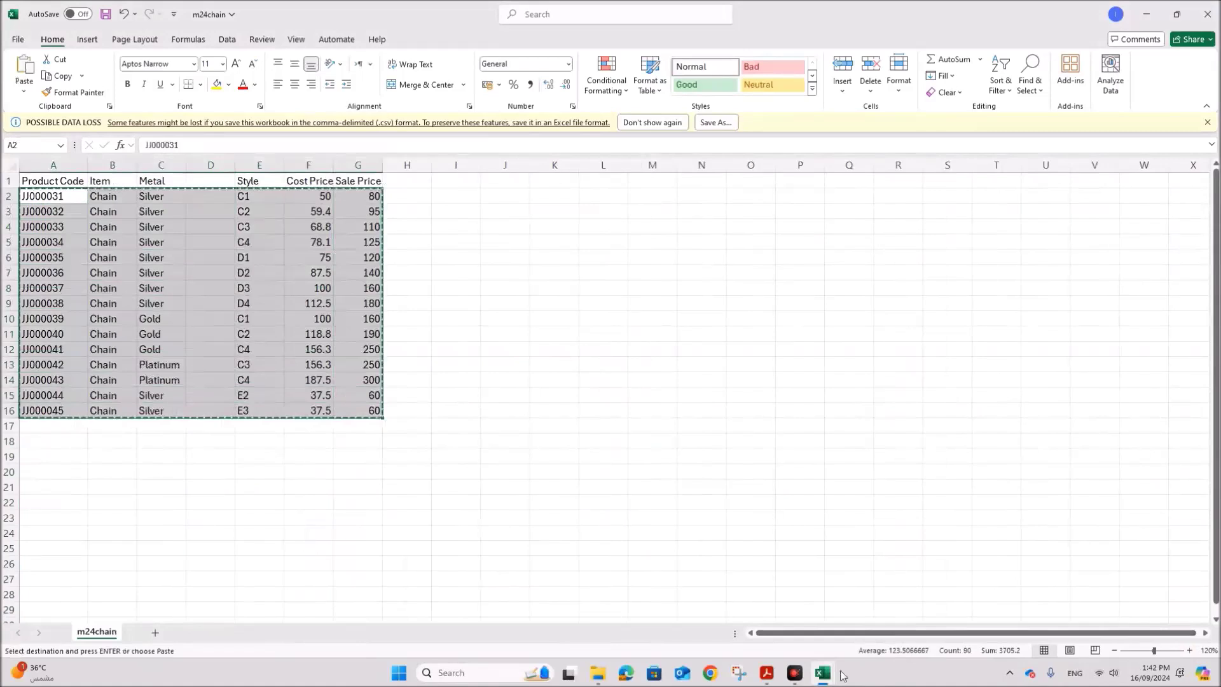
mouse_move(823, 673)
click(1115, 601)
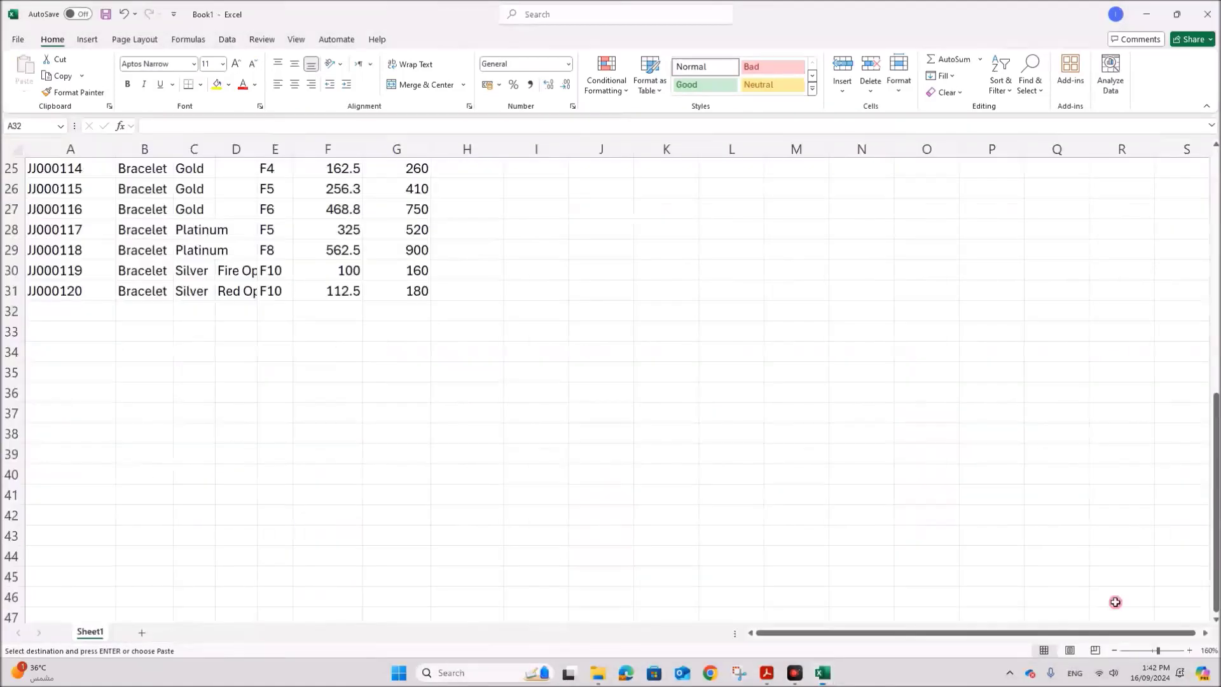
key(ctrl+v)
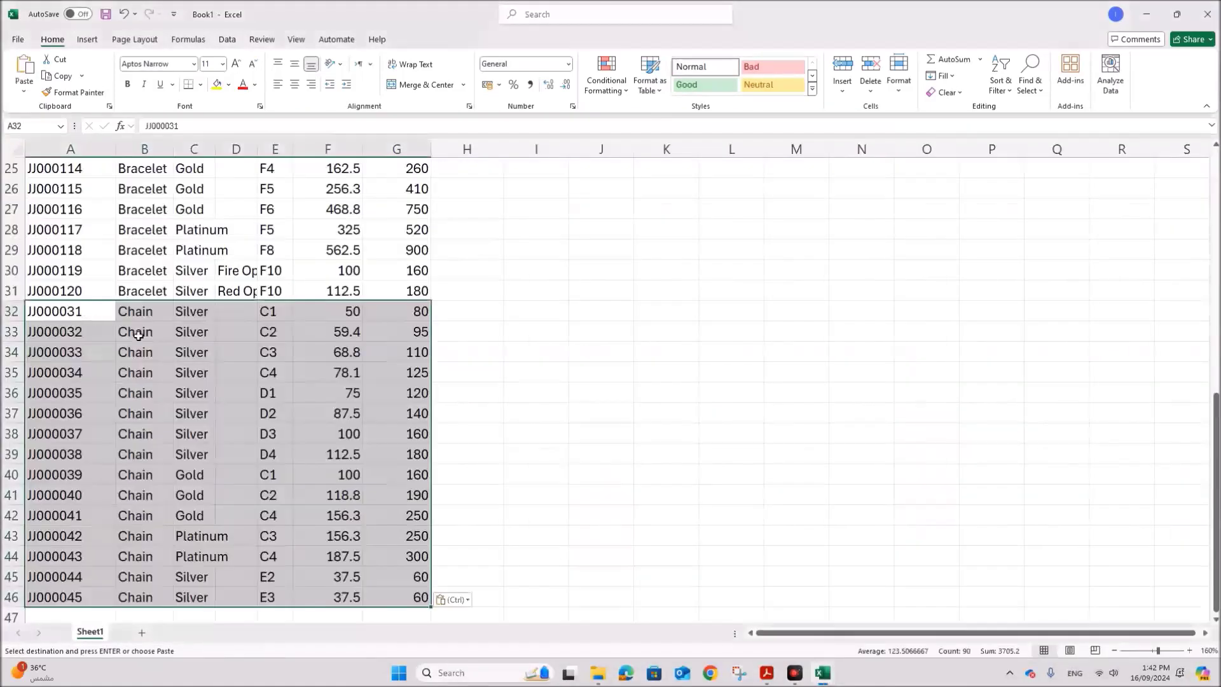
click(460, 412)
- Fit all columns of the new workbook to their contents
click(15, 149)
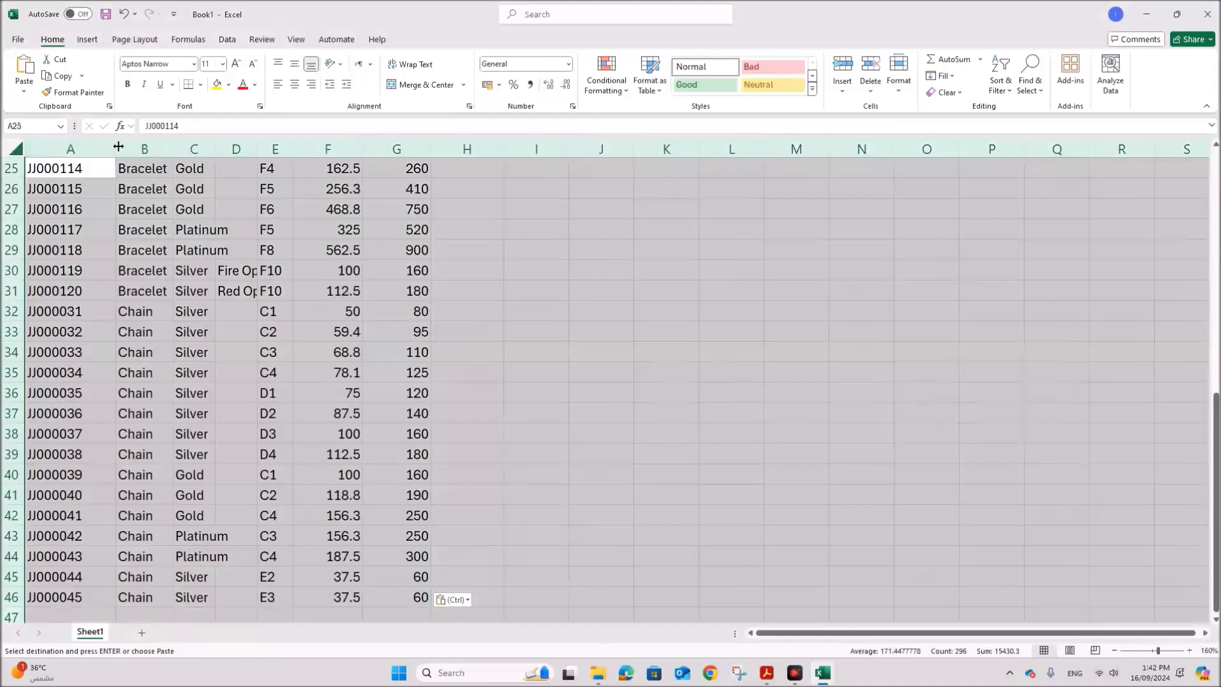
double_click(114, 147)
click(365, 372)
- Select cell A47 below the chain records, and close m24chain without saving its changes
scroll(354, 436, down, 4)
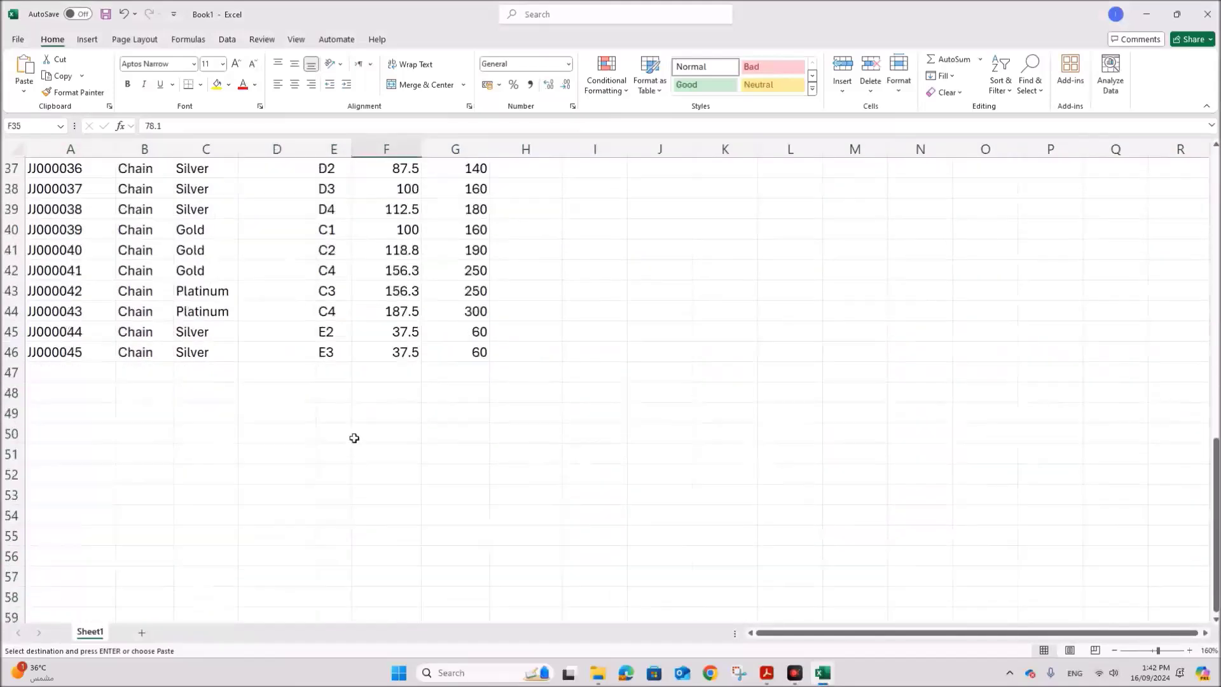
click(83, 371)
mouse_move(822, 671)
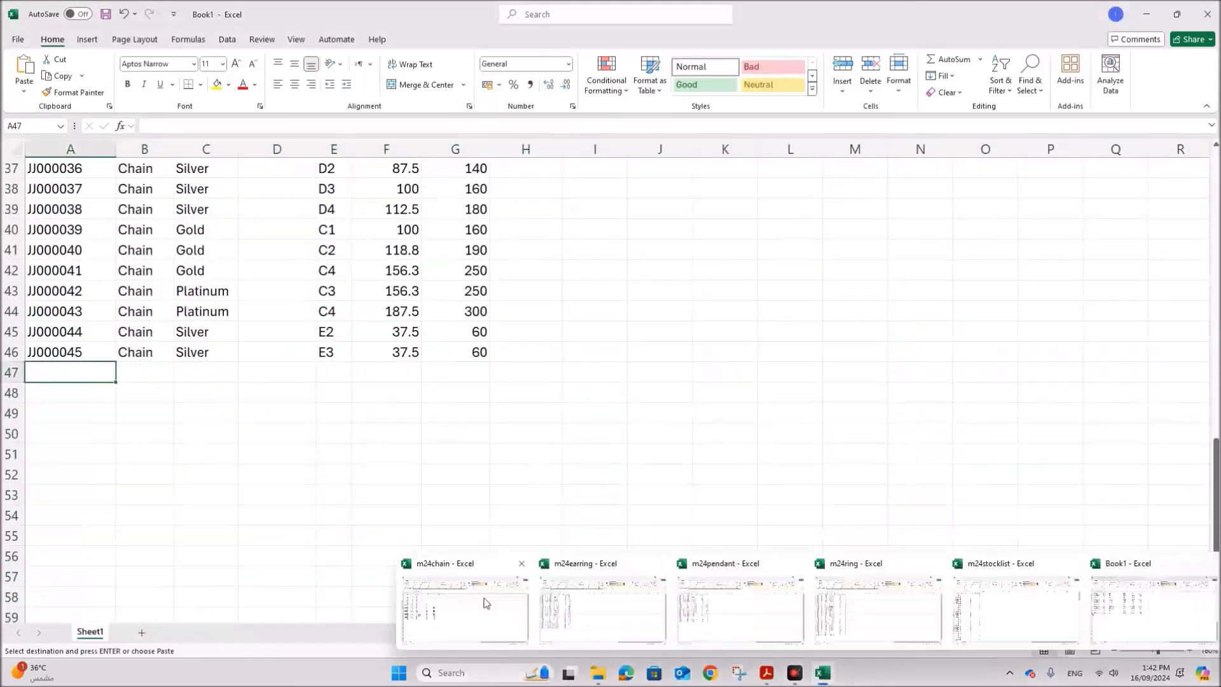
click(482, 604)
click(1207, 14)
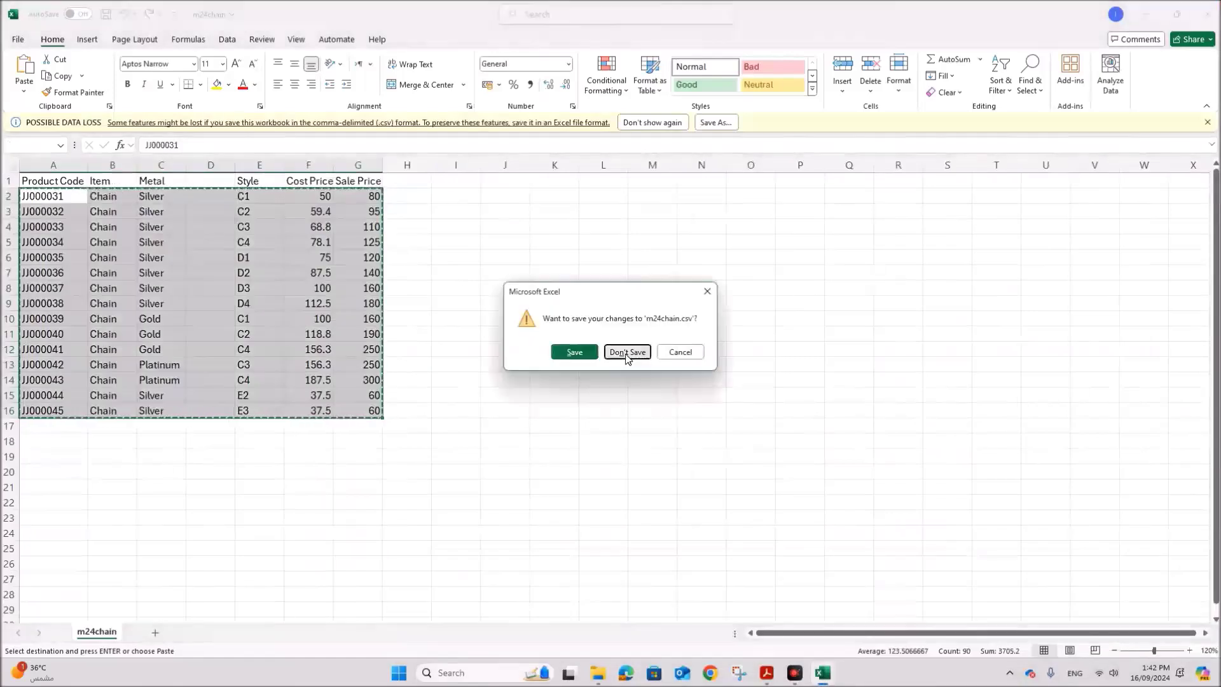
click(615, 375)
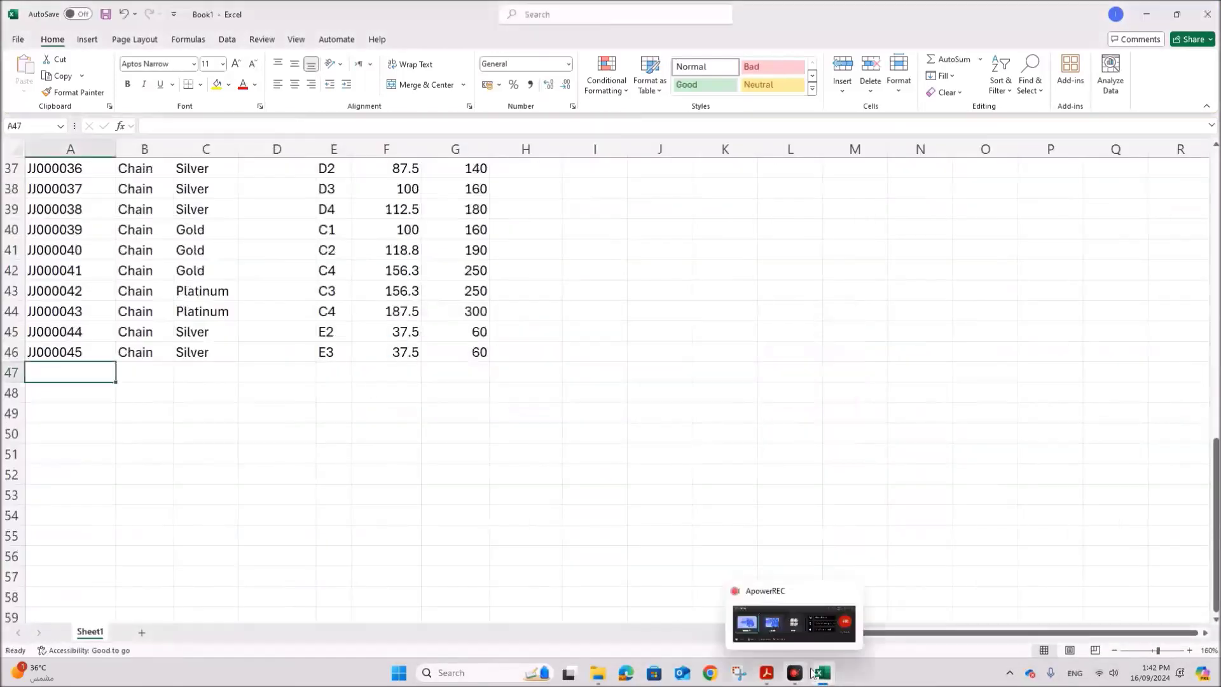
- Switch to m24earring and fit all its columns to their contents
mouse_move(822, 672)
click(569, 617)
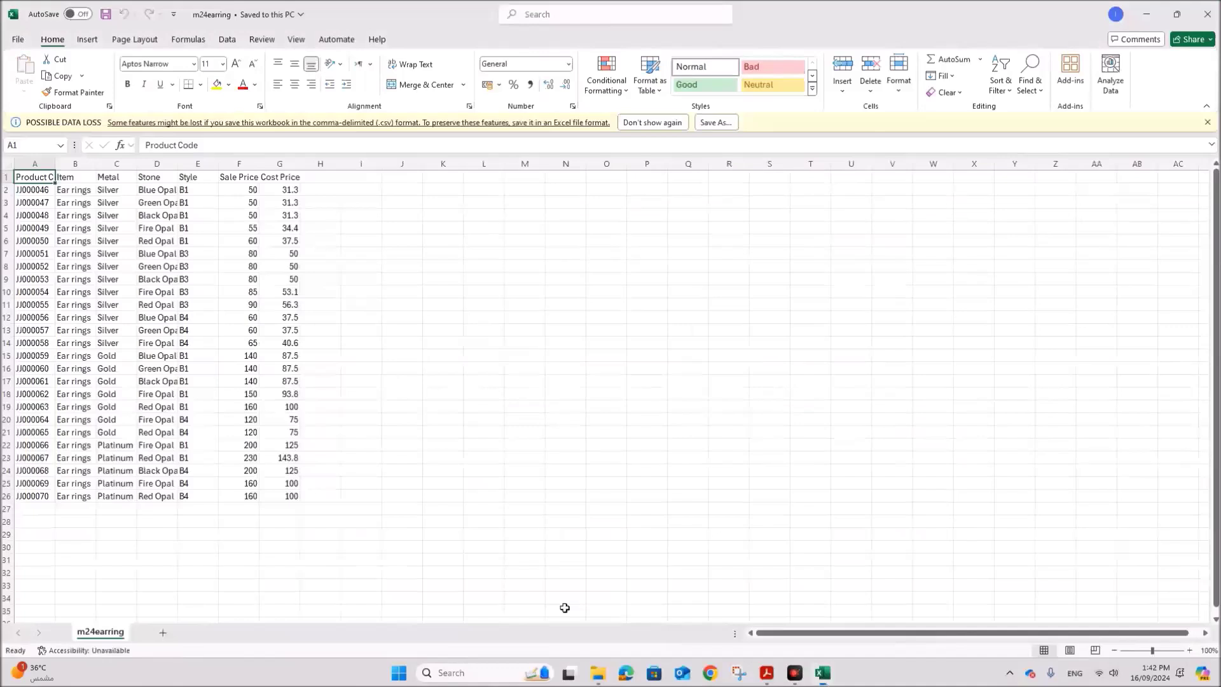
click(10, 164)
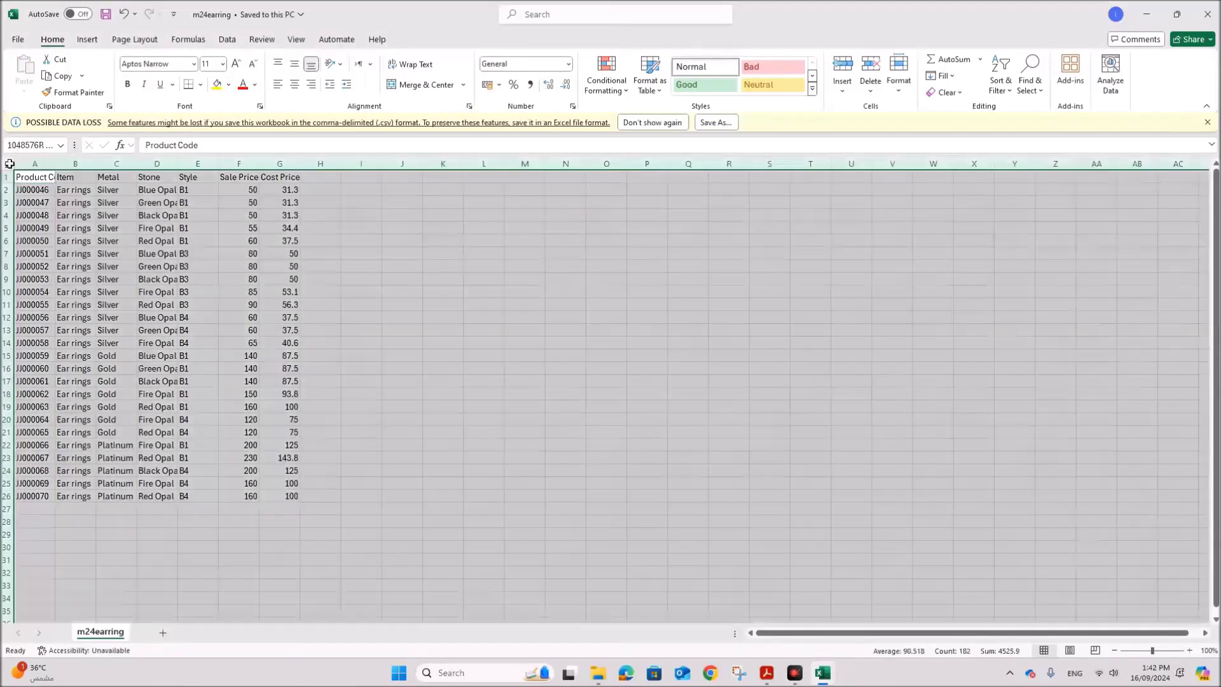
double_click(55, 164)
click(102, 228)
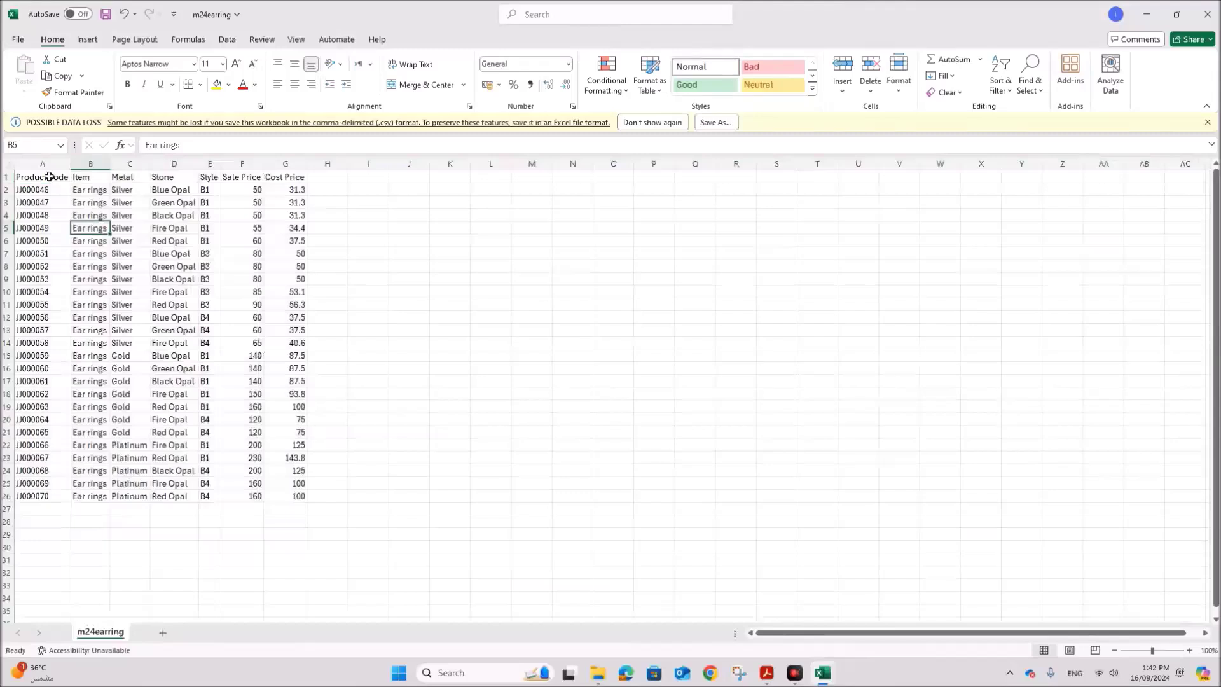
- Check the heading order in m24earring and move the Cost Price column in front of Sale Price
click(129, 177)
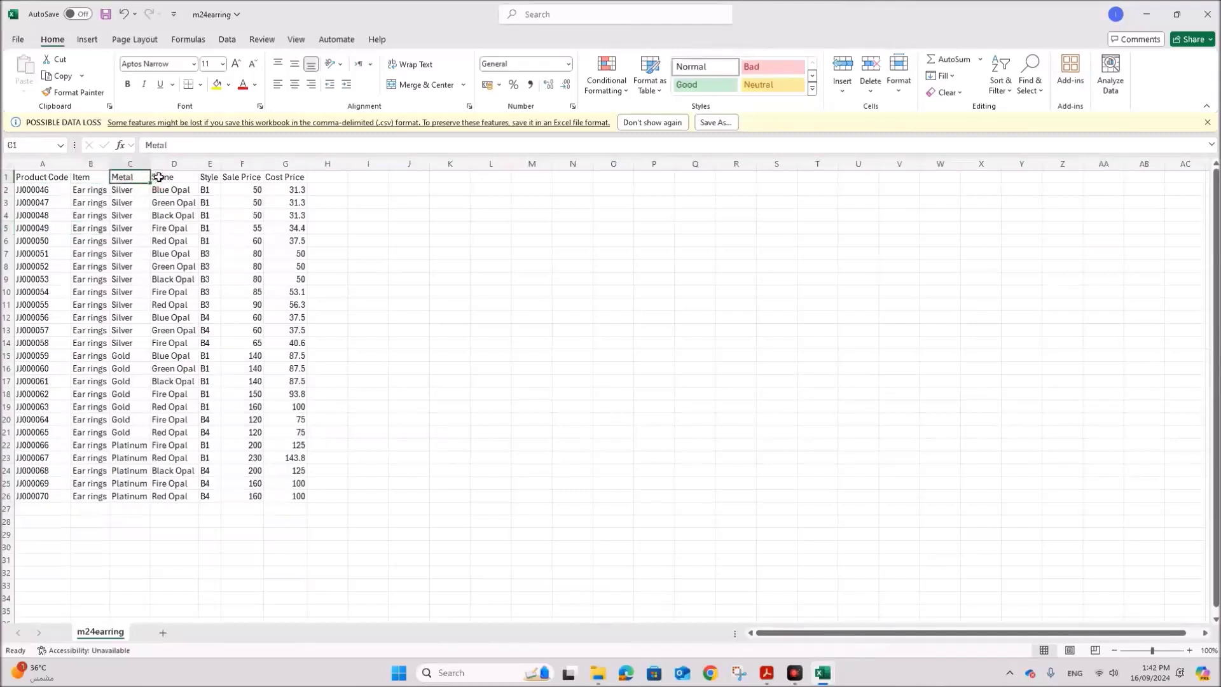
click(206, 177)
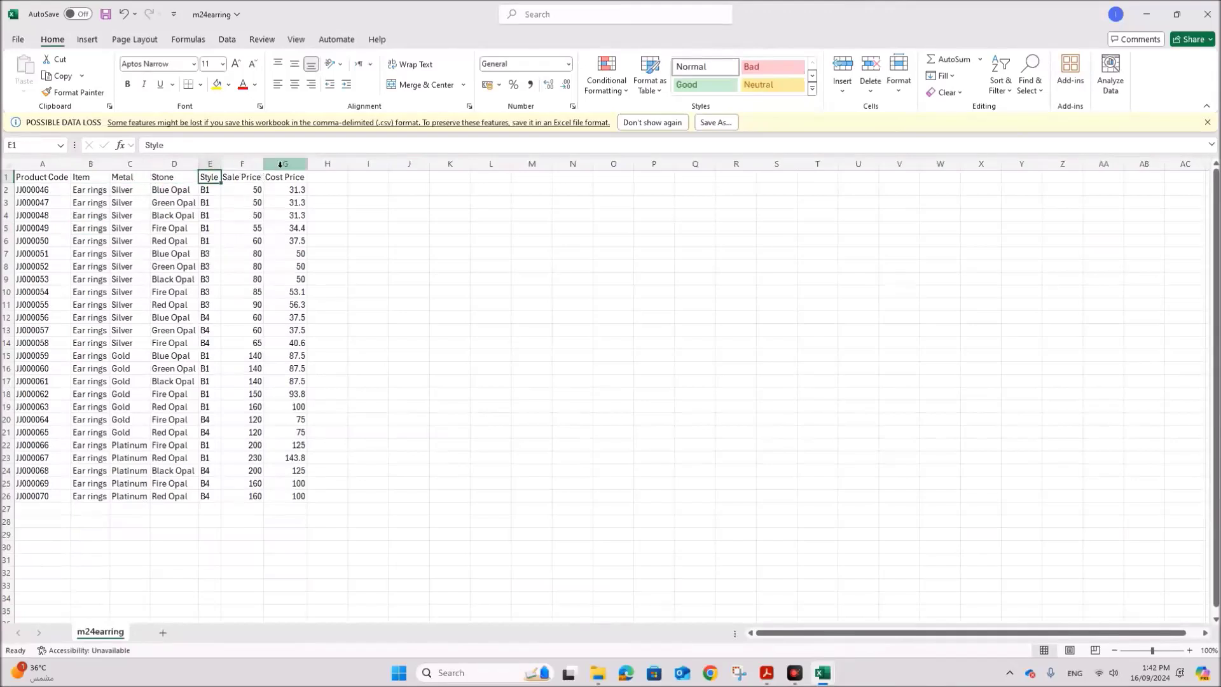
click(300, 165)
right_click(283, 169)
click(311, 198)
right_click(256, 165)
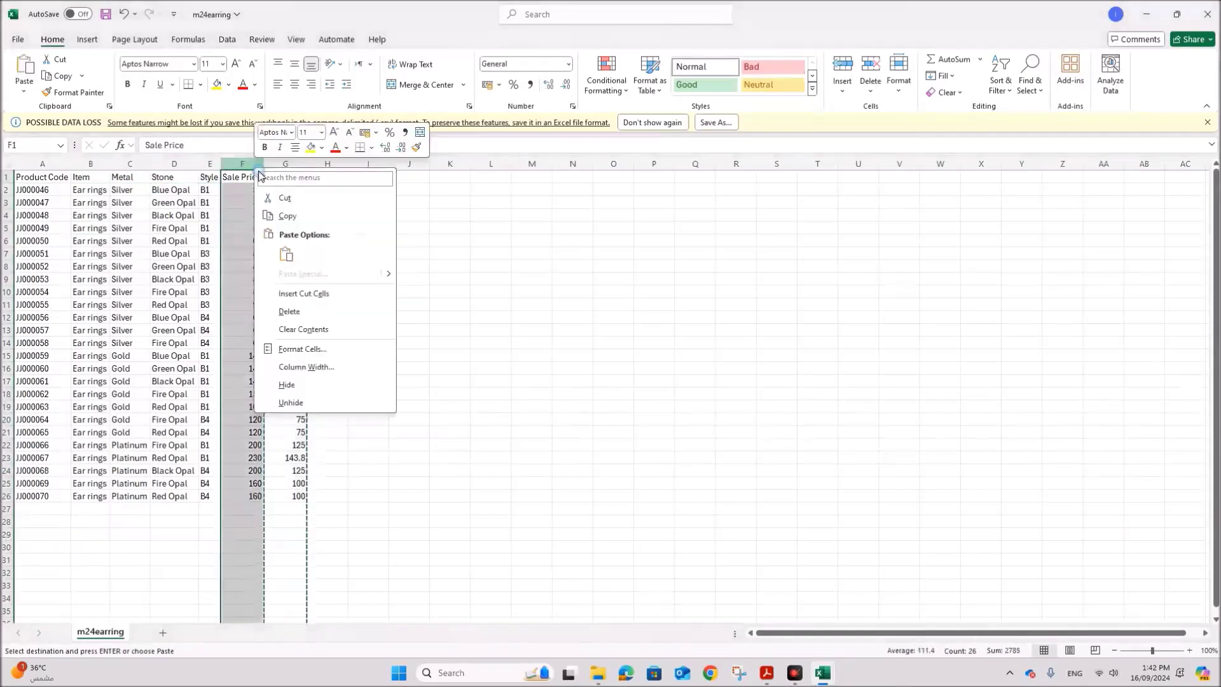
click(303, 293)
- Copy the ear ring records in A2:G26 of m24earring into the new workbook, starting at cell A47
drag(38, 190, 299, 495)
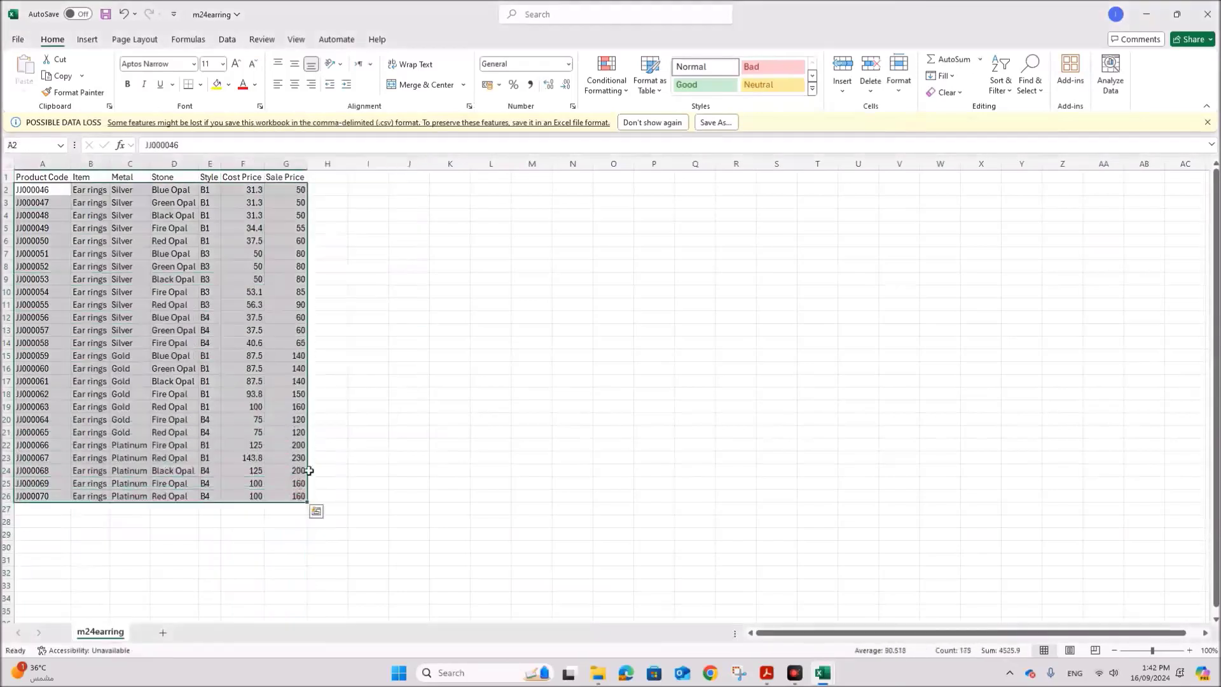
key(ctrl+c)
mouse_move(823, 672)
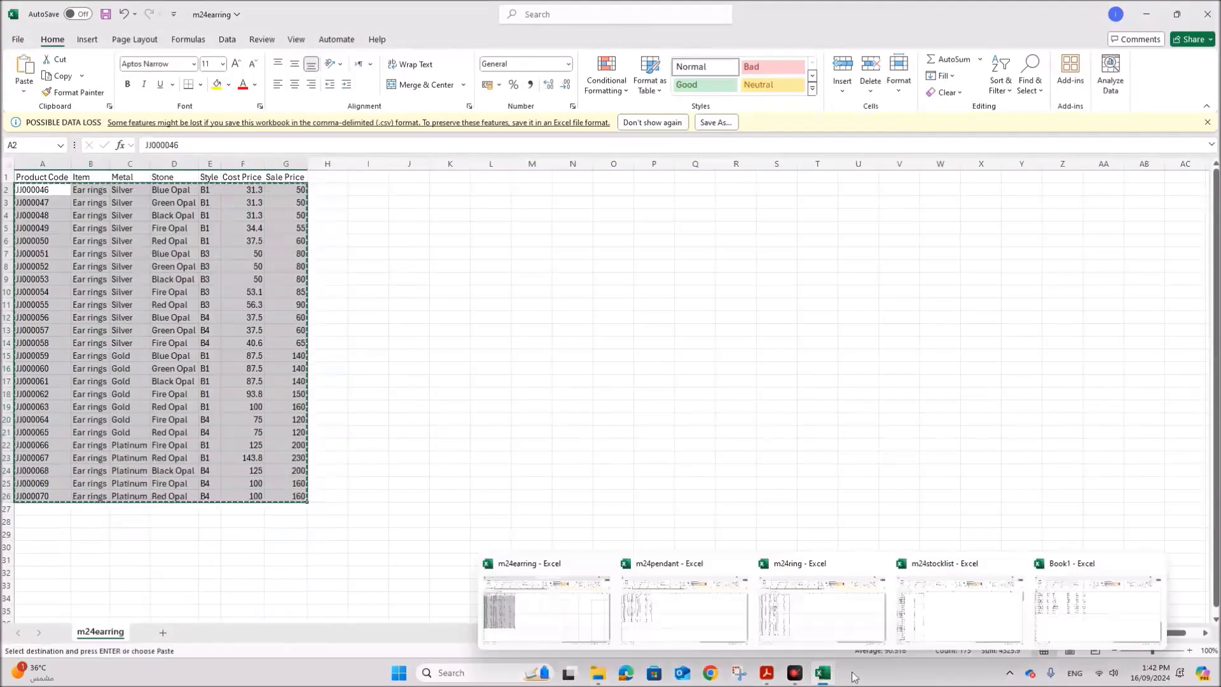
click(1076, 612)
key(ctrl+v)
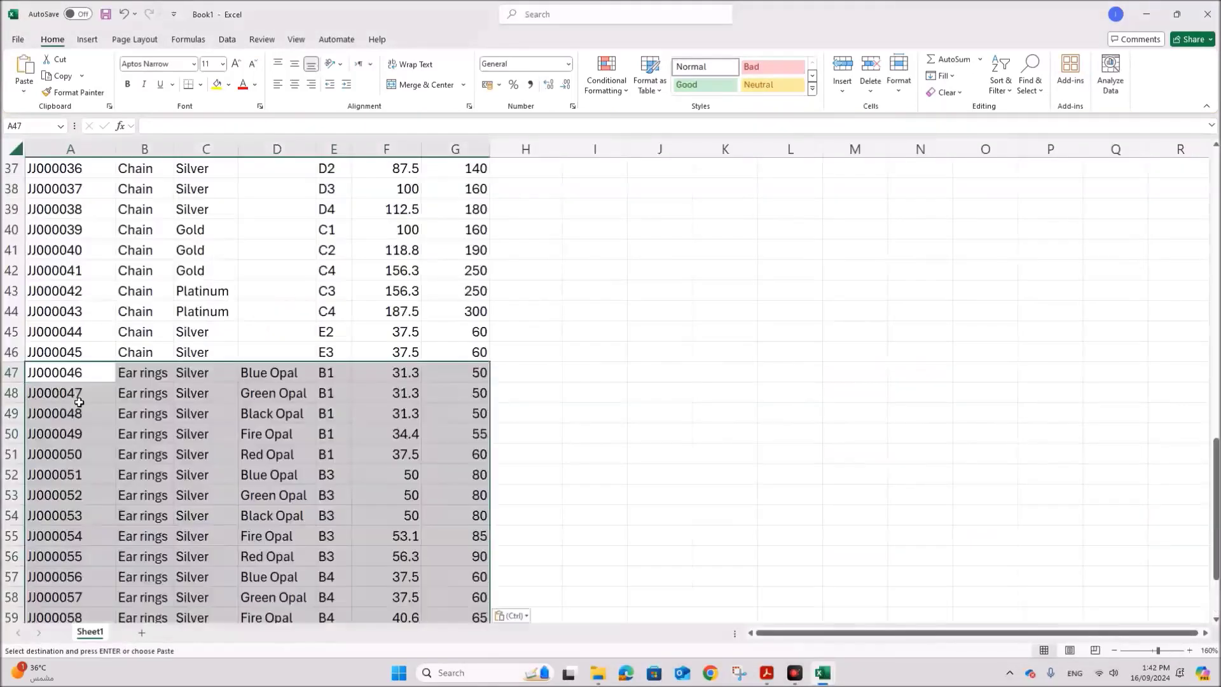
- Select cell A72 below the ear ring records, and close m24earring without saving its changes or keeping the copied data
scroll(543, 466, down, 9)
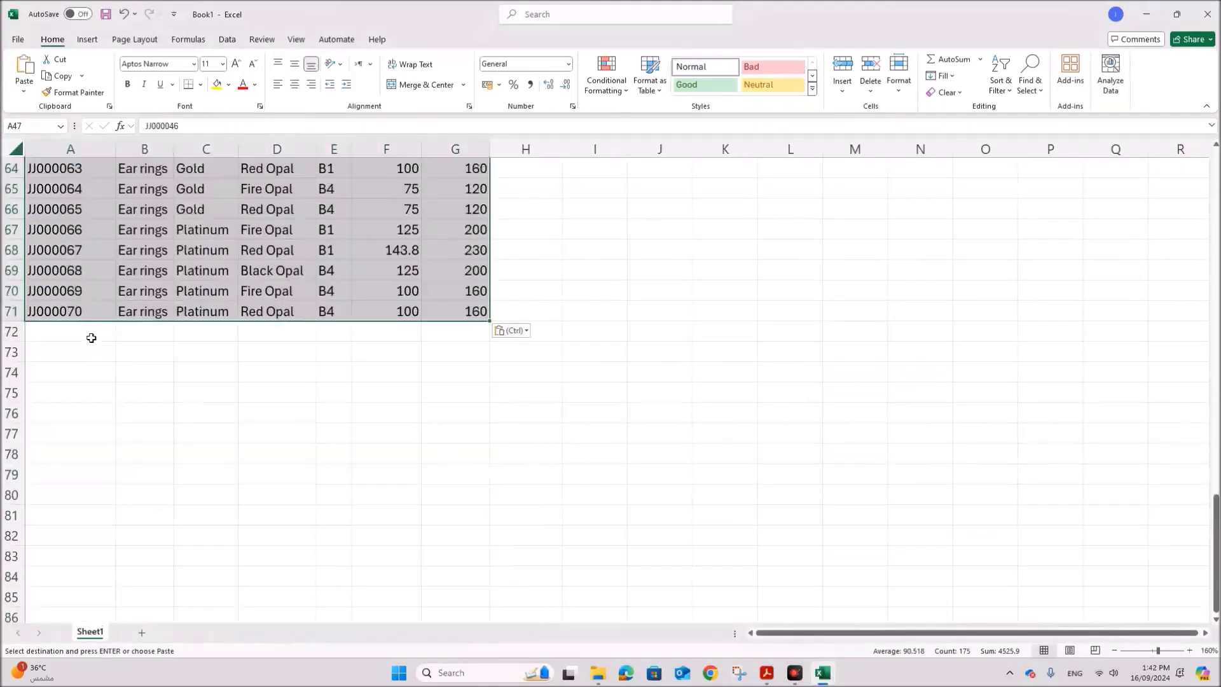
click(91, 338)
mouse_move(823, 672)
mouse_move(580, 606)
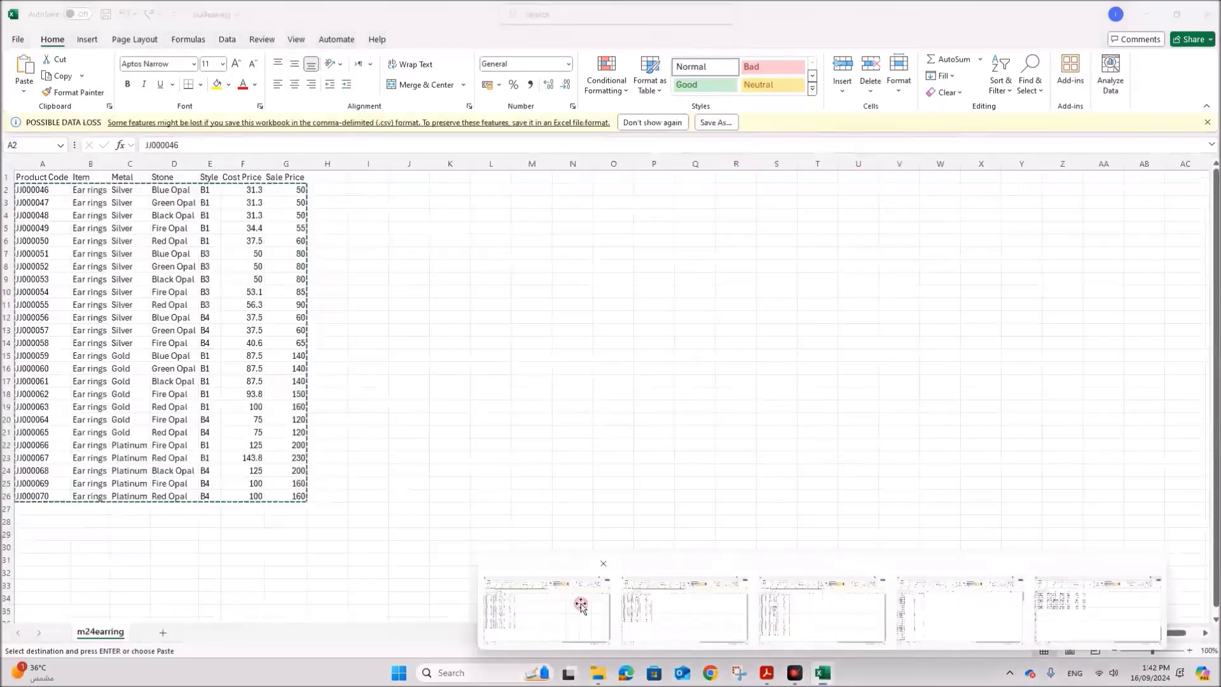
click(603, 563)
click(635, 352)
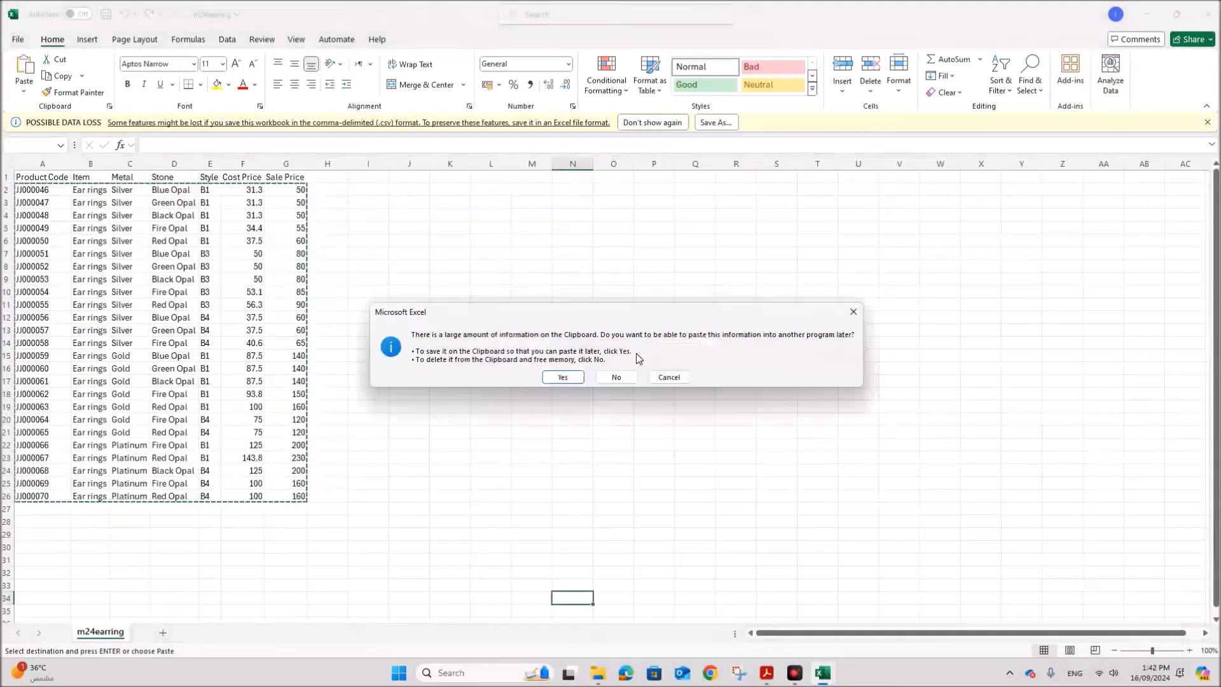
click(626, 375)
- Check the heading order in m24pendant and copy its records in A2:G21 into the new workbook, starting at cell A72
mouse_move(822, 672)
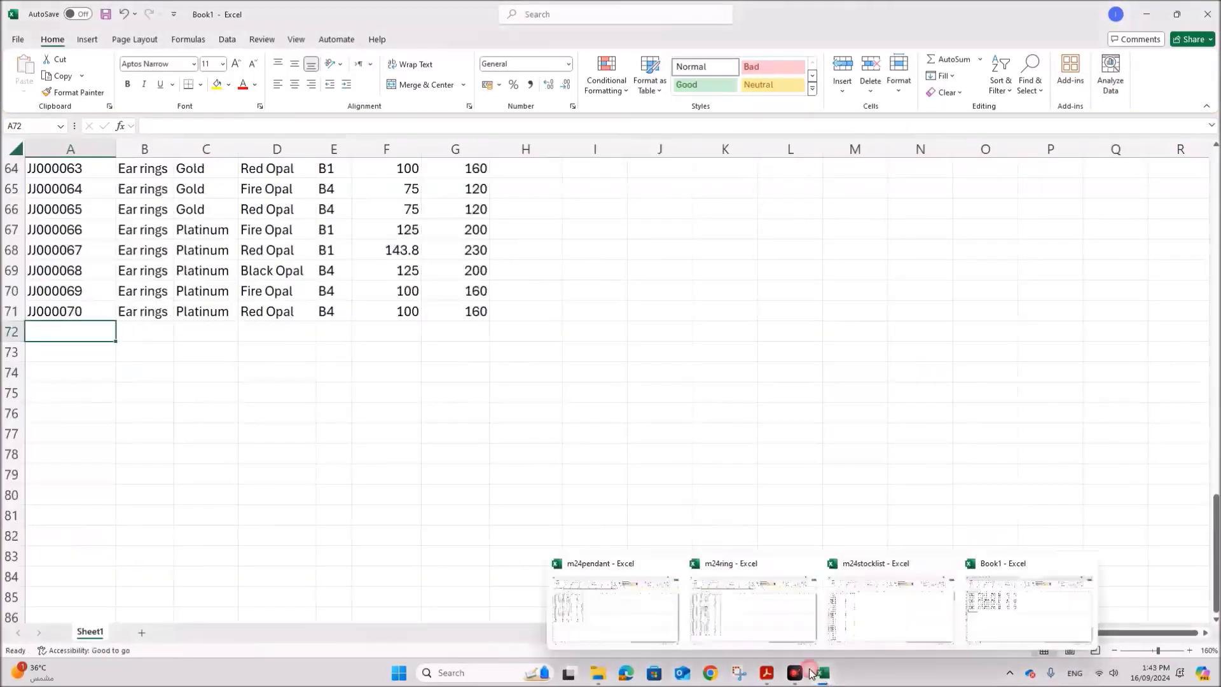
click(604, 604)
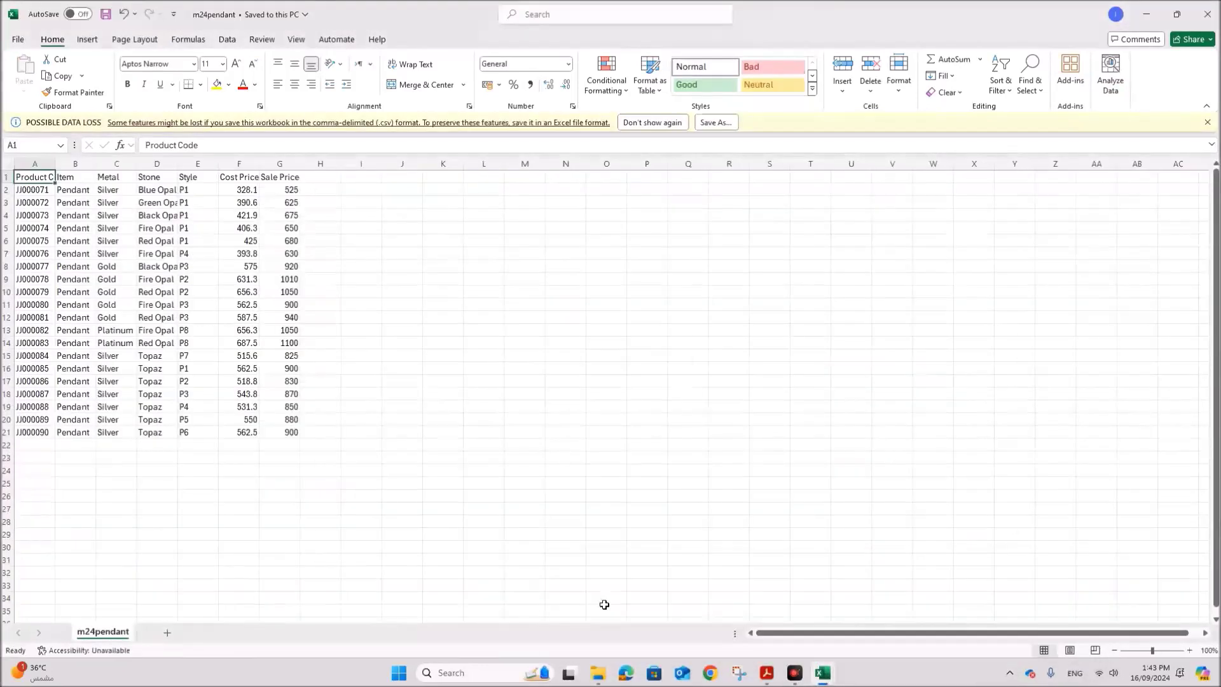
click(71, 178)
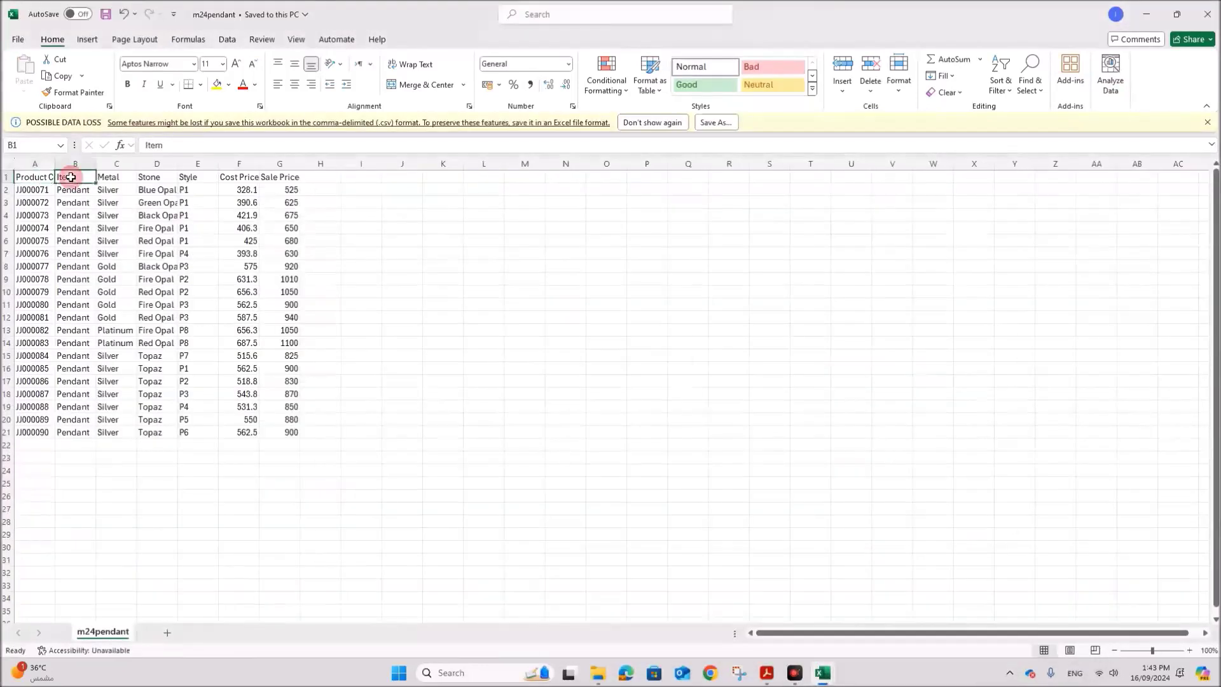
click(114, 178)
click(143, 177)
click(190, 179)
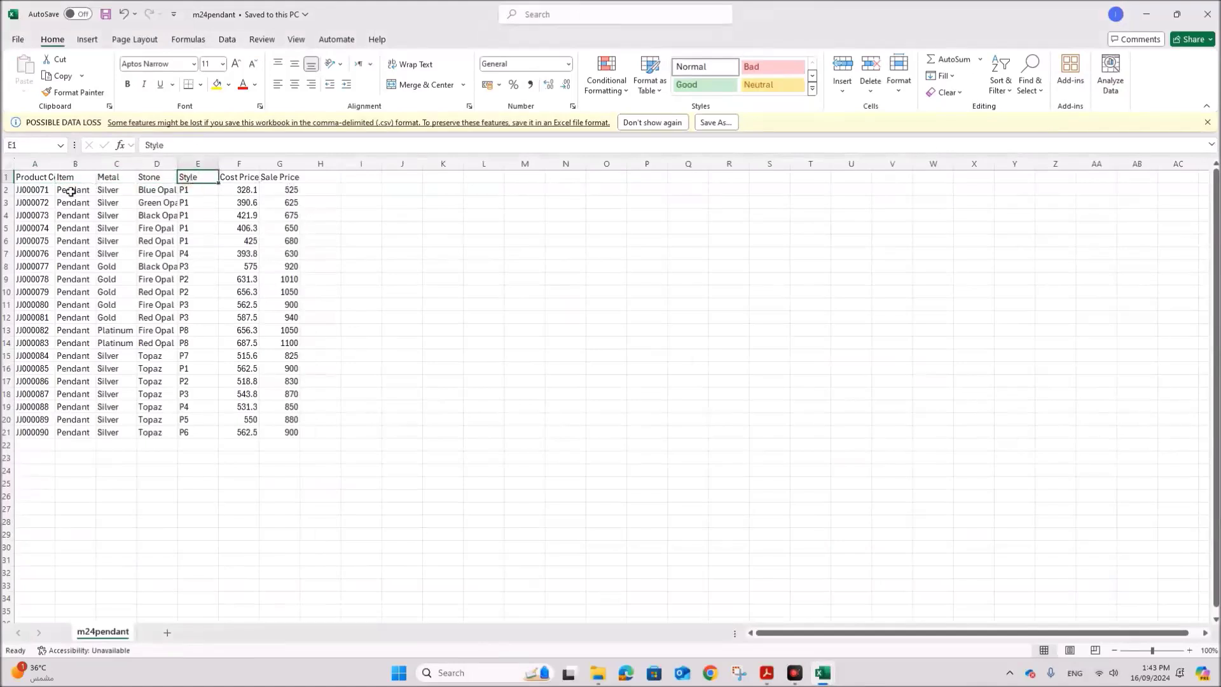
drag(45, 191, 288, 431)
key(ctrl+c)
mouse_move(822, 672)
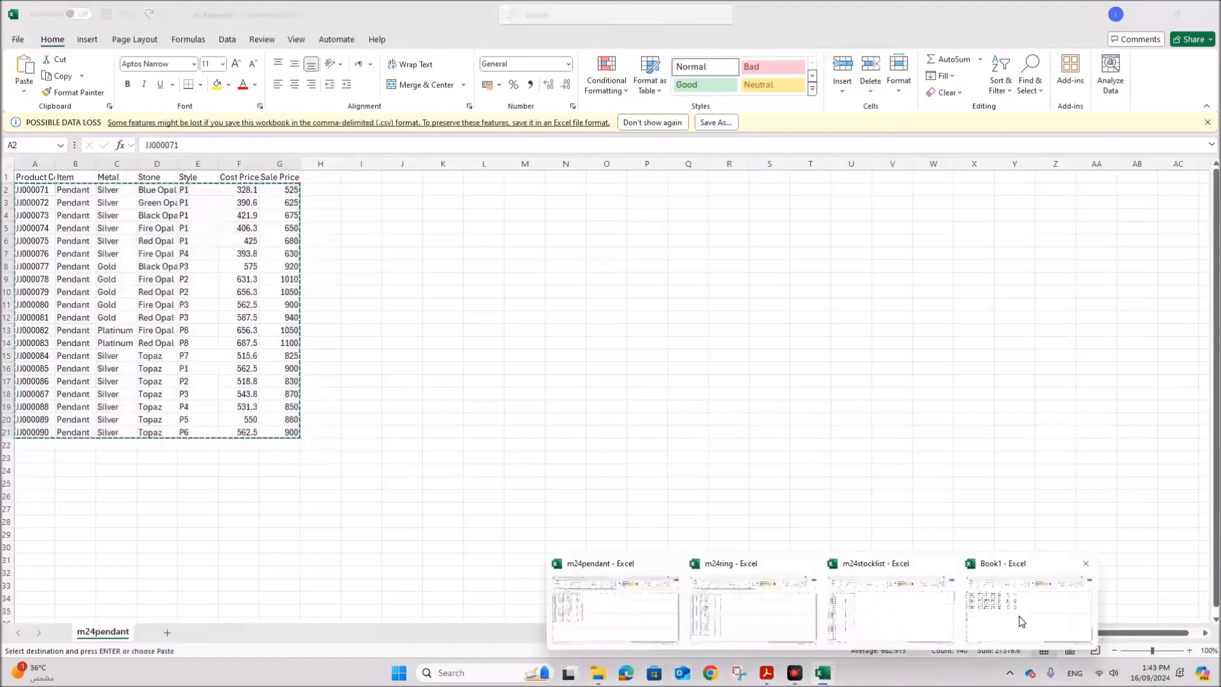
click(1017, 598)
key(ctrl+v)
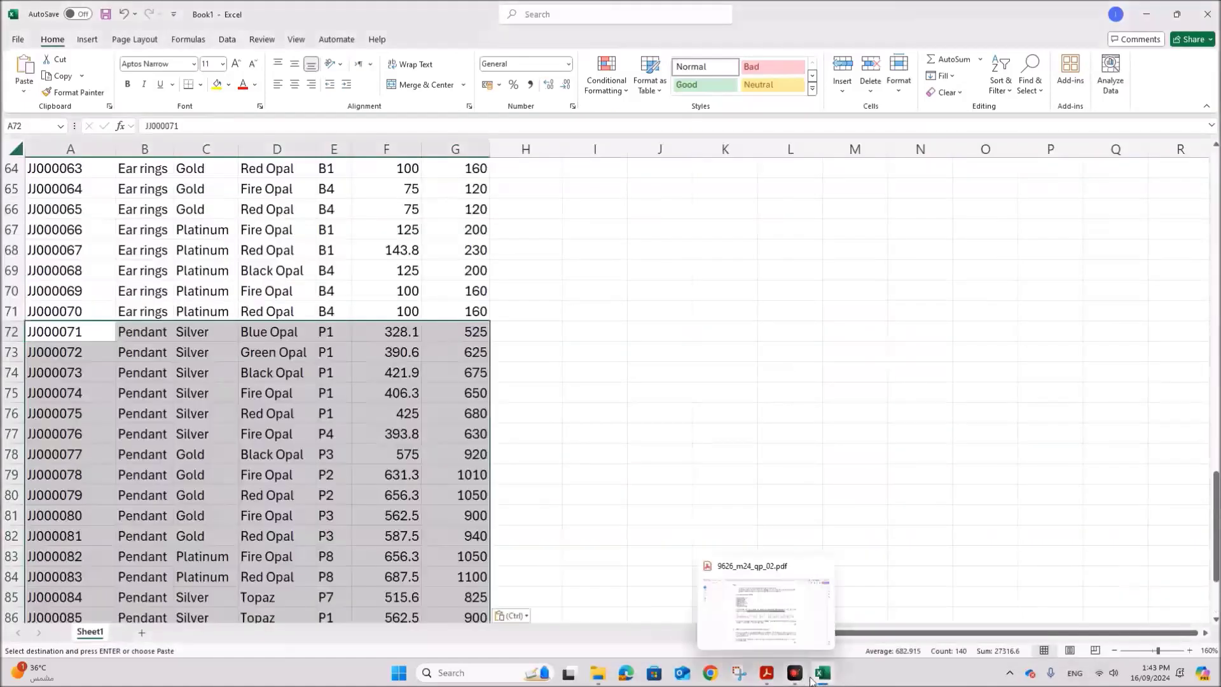
- Close m24pendant without keeping its copied data on the clipboard
mouse_move(822, 672)
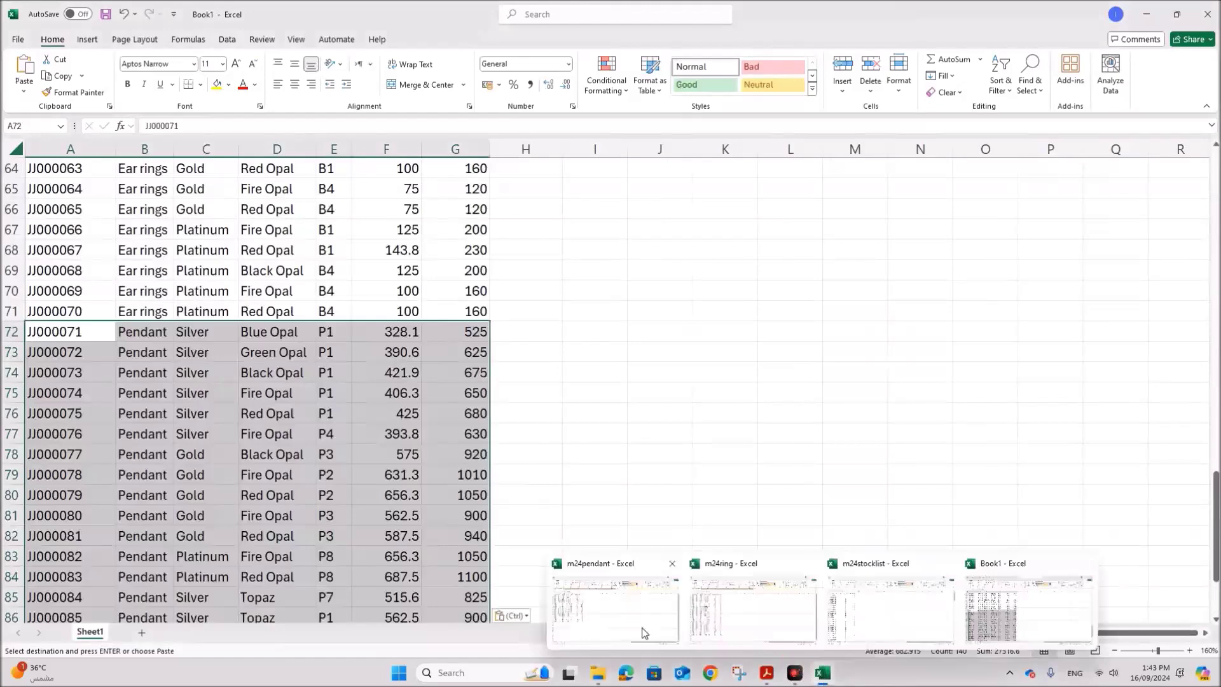
click(643, 631)
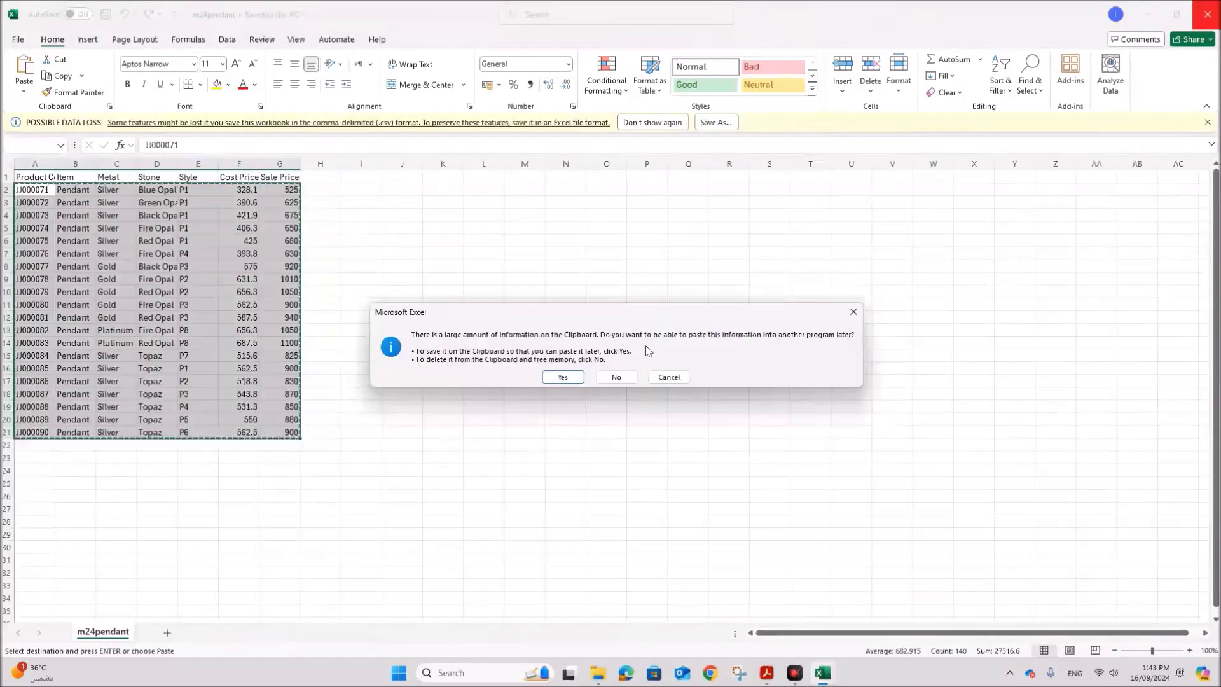
click(617, 377)
- Switch to m24ring, check its heading order, and copy the ring records in A2:G31
mouse_move(821, 675)
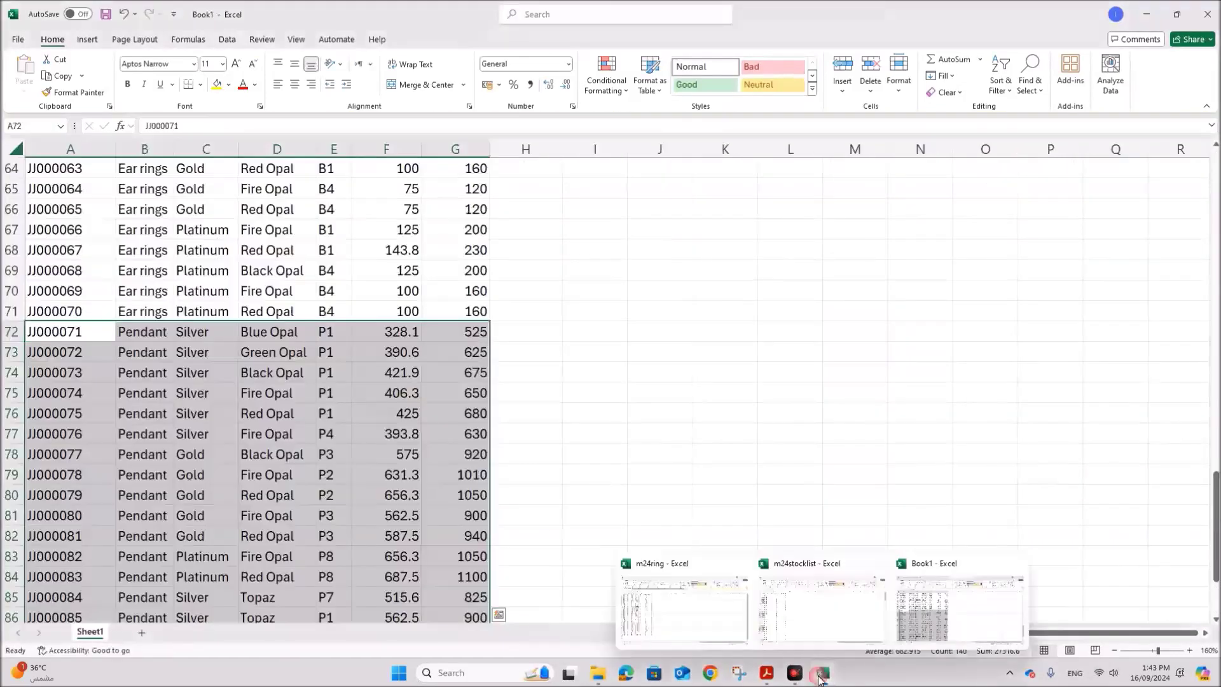
click(699, 621)
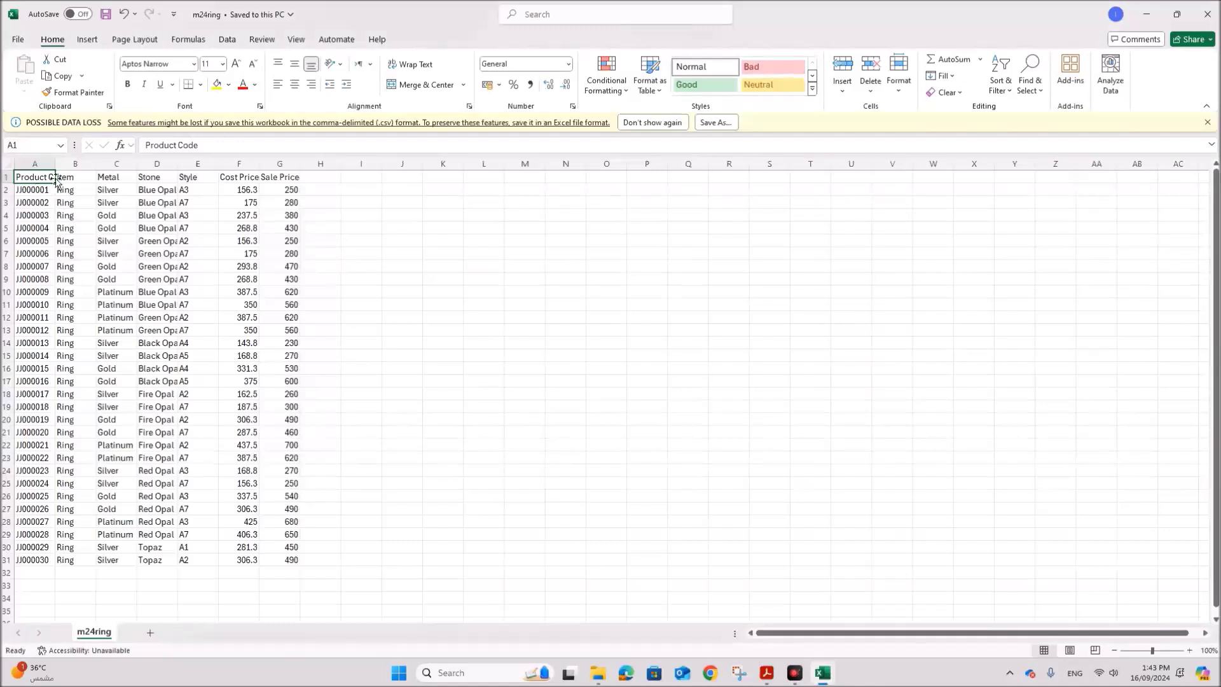
key(Right)
key(Right)
key(Right)
key(Right)
key(Right)
key(Right)
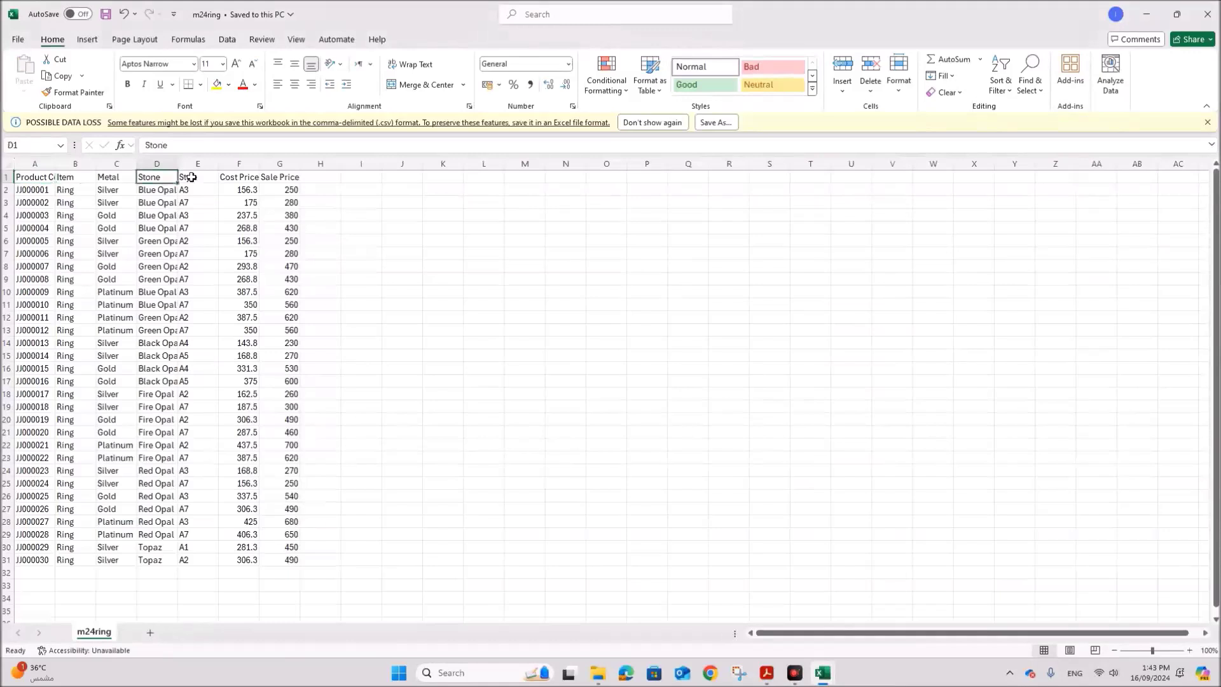
drag(49, 192, 283, 559)
key(ctrl+c)
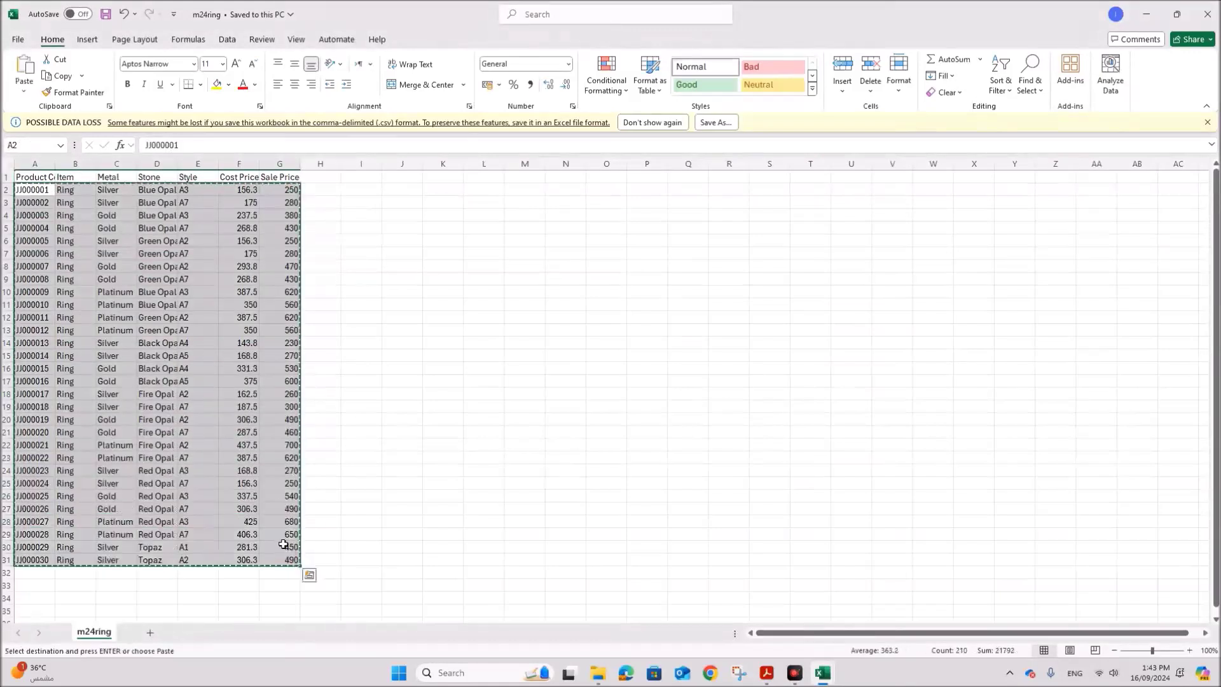
- Paste the ring records into the new workbook below the pendant records, starting at cell A92
mouse_move(823, 673)
click(936, 623)
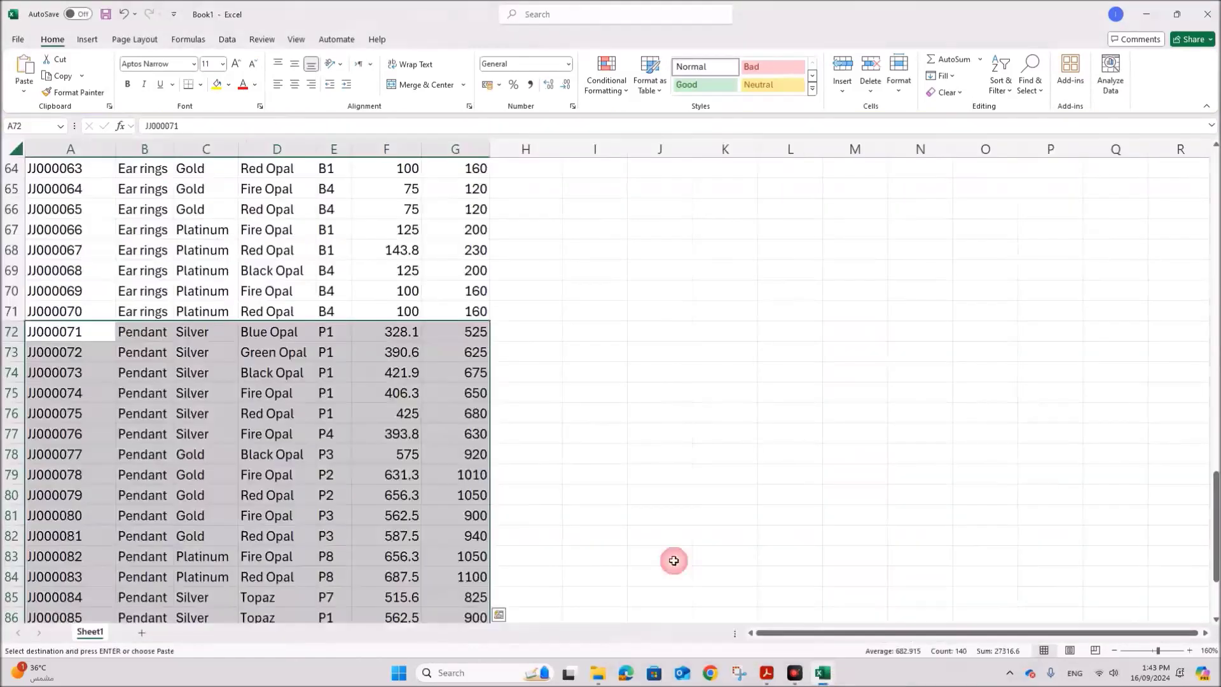
click(62, 432)
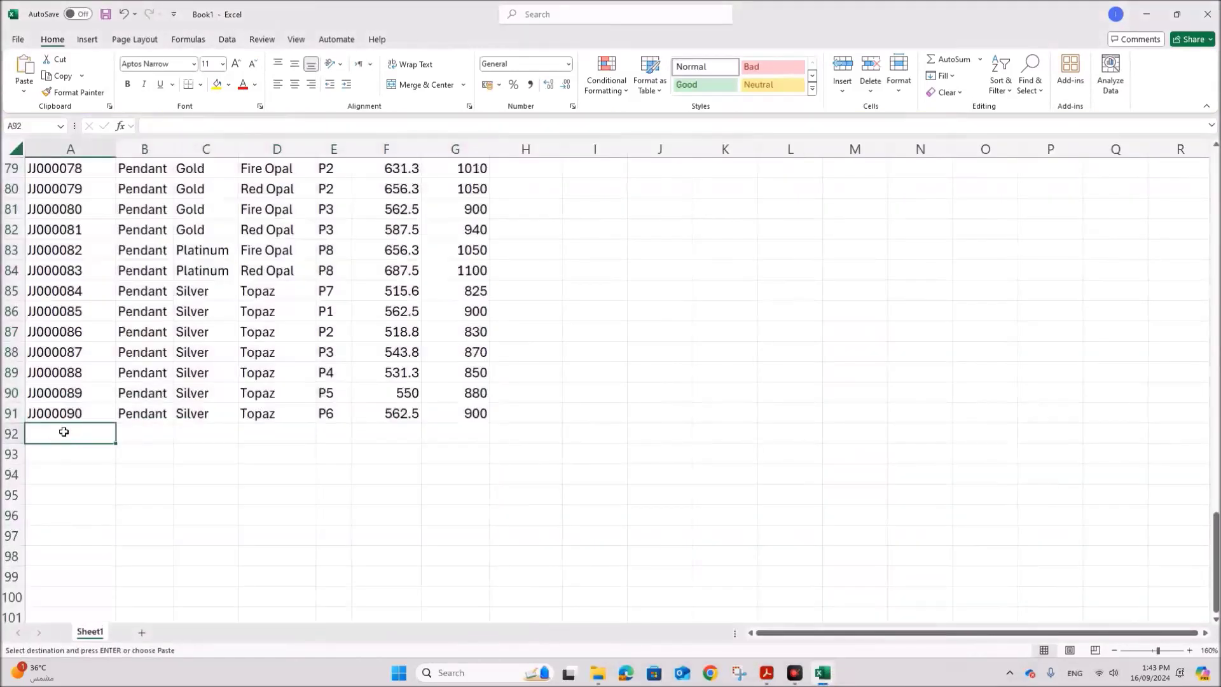
key(ctrl+v)
scroll(595, 465, down, 7)
- Set up a sort of the stock records by Product Code, A to Z, and consult the task instructions in 9626_m24_qp_02.pdf
scroll(595, 464, up, 20)
scroll(595, 467, up, 6)
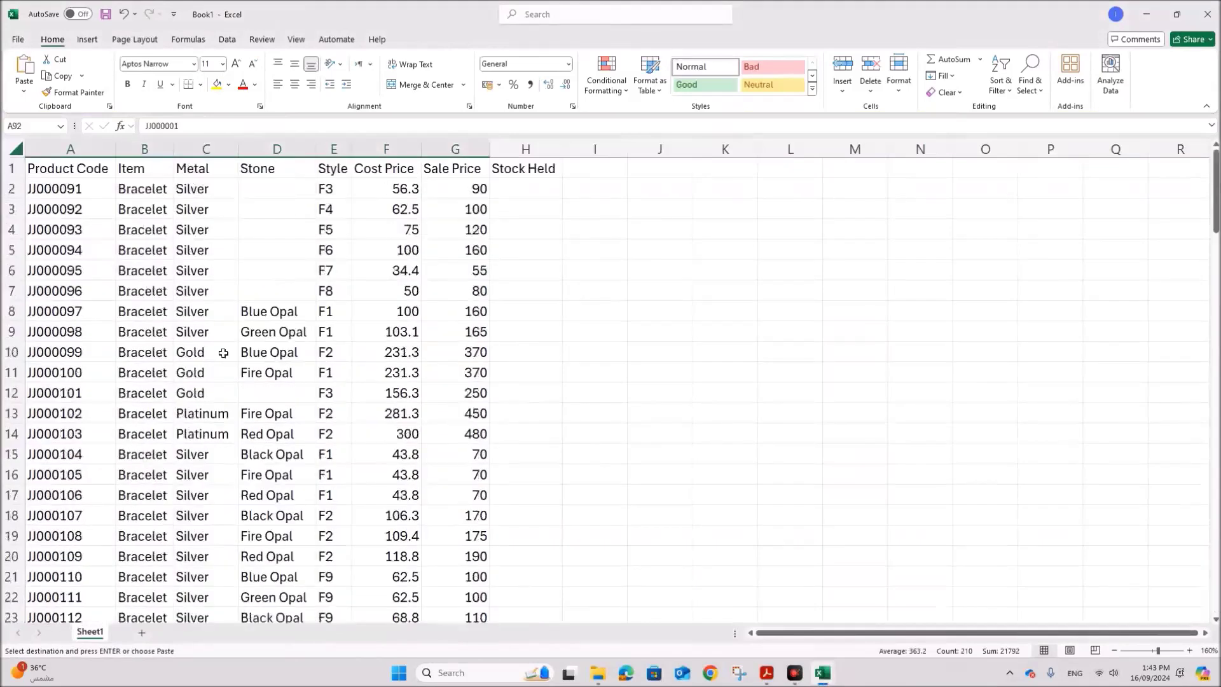
click(97, 309)
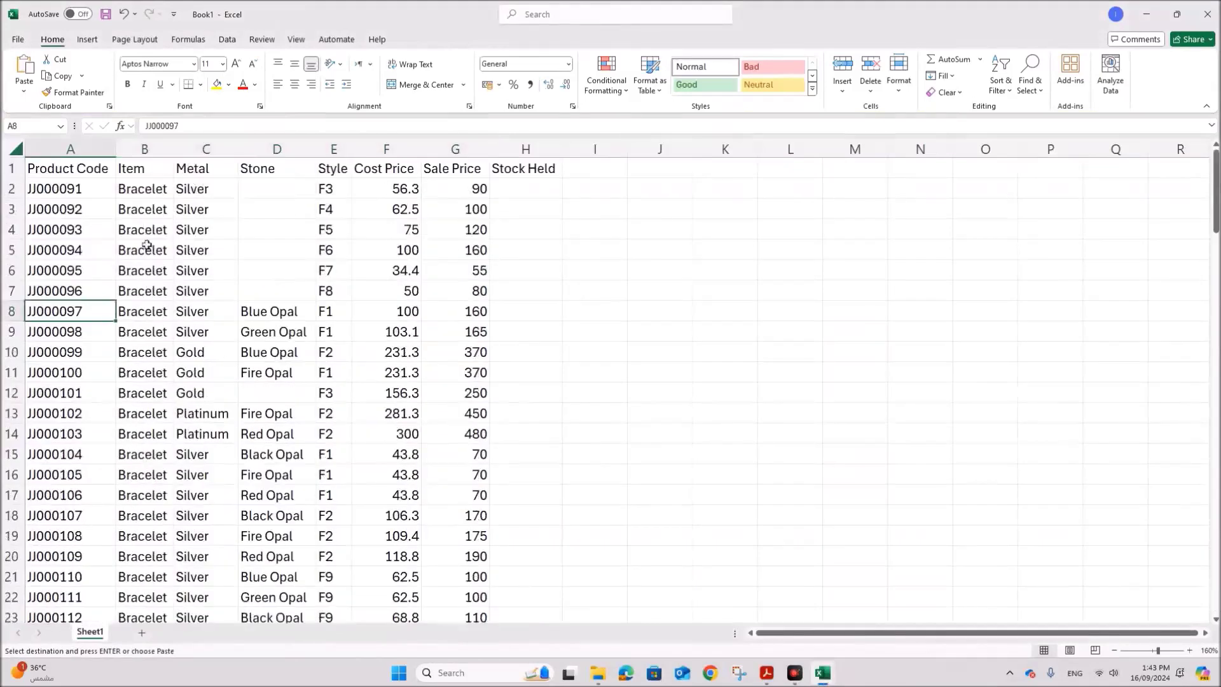
click(223, 42)
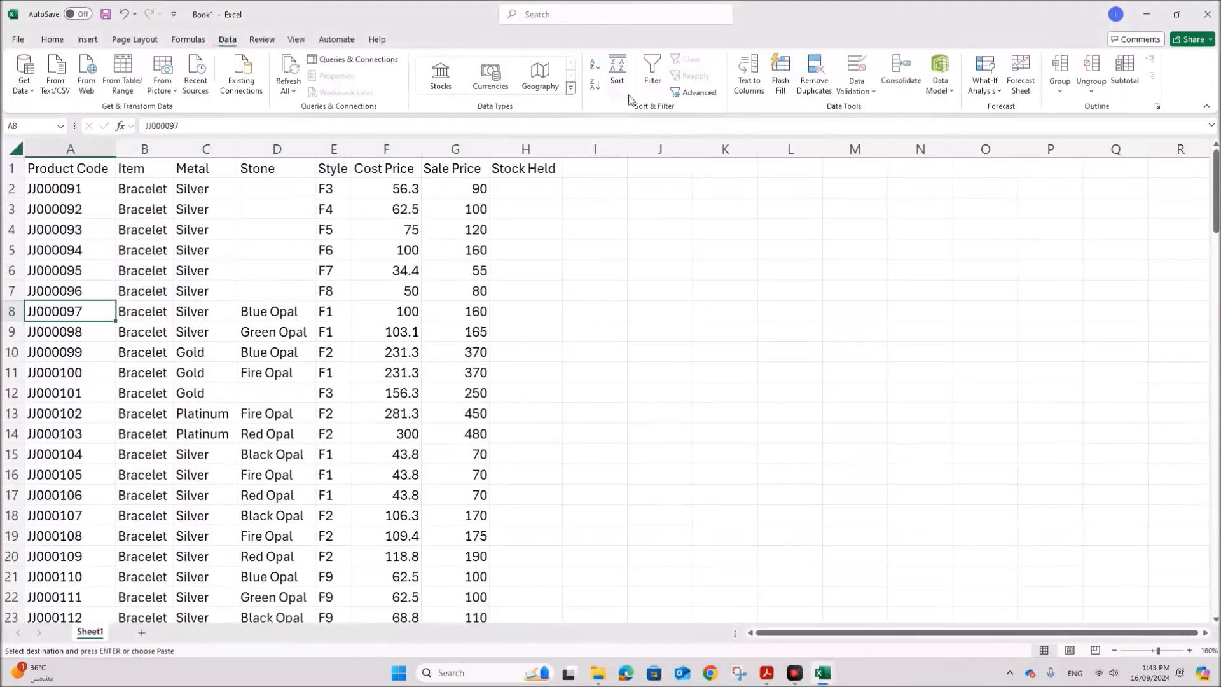
click(617, 71)
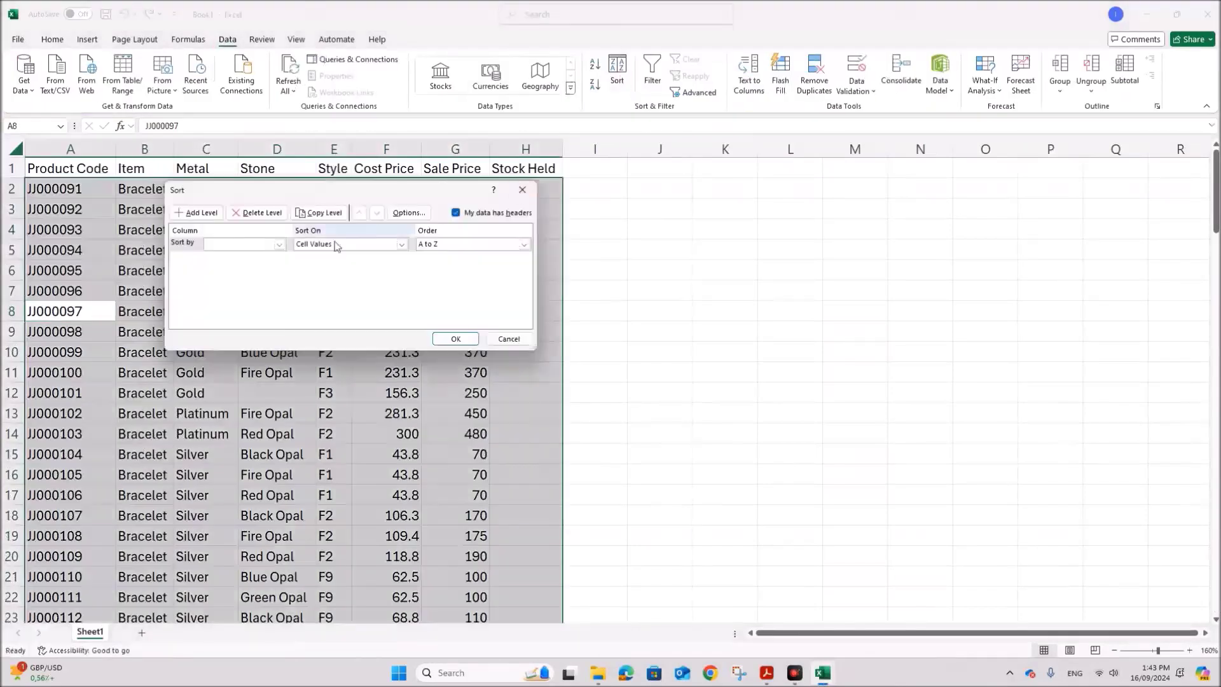
click(279, 244)
click(272, 256)
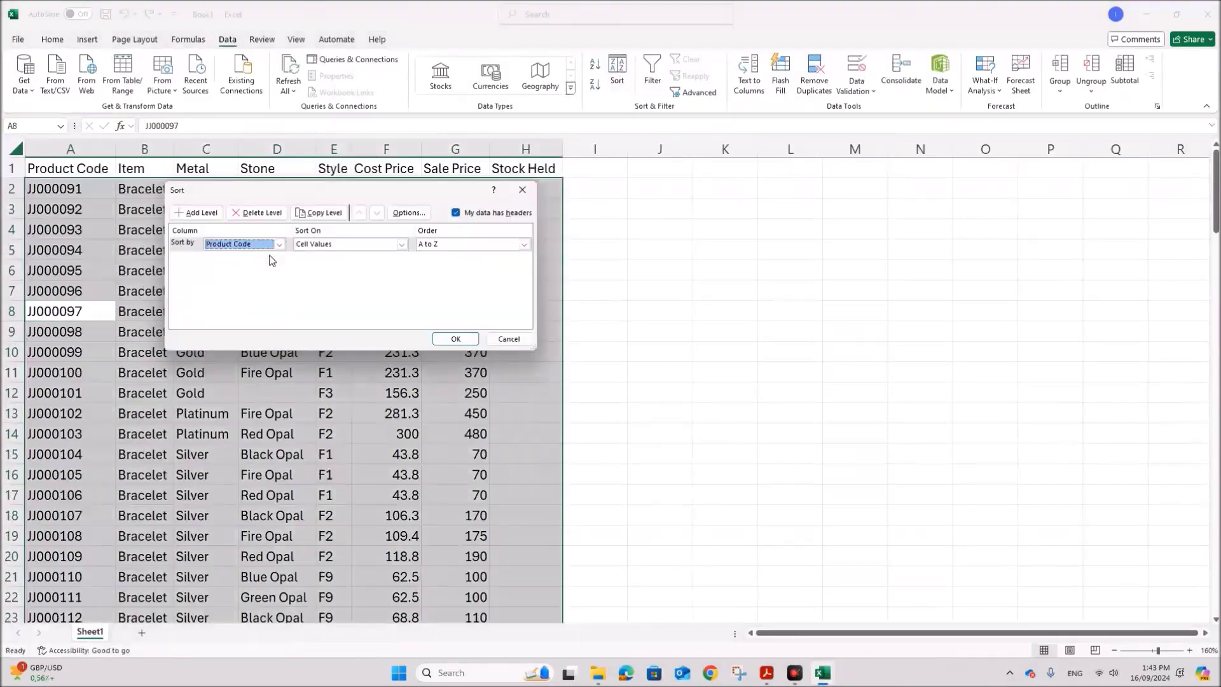
click(767, 663)
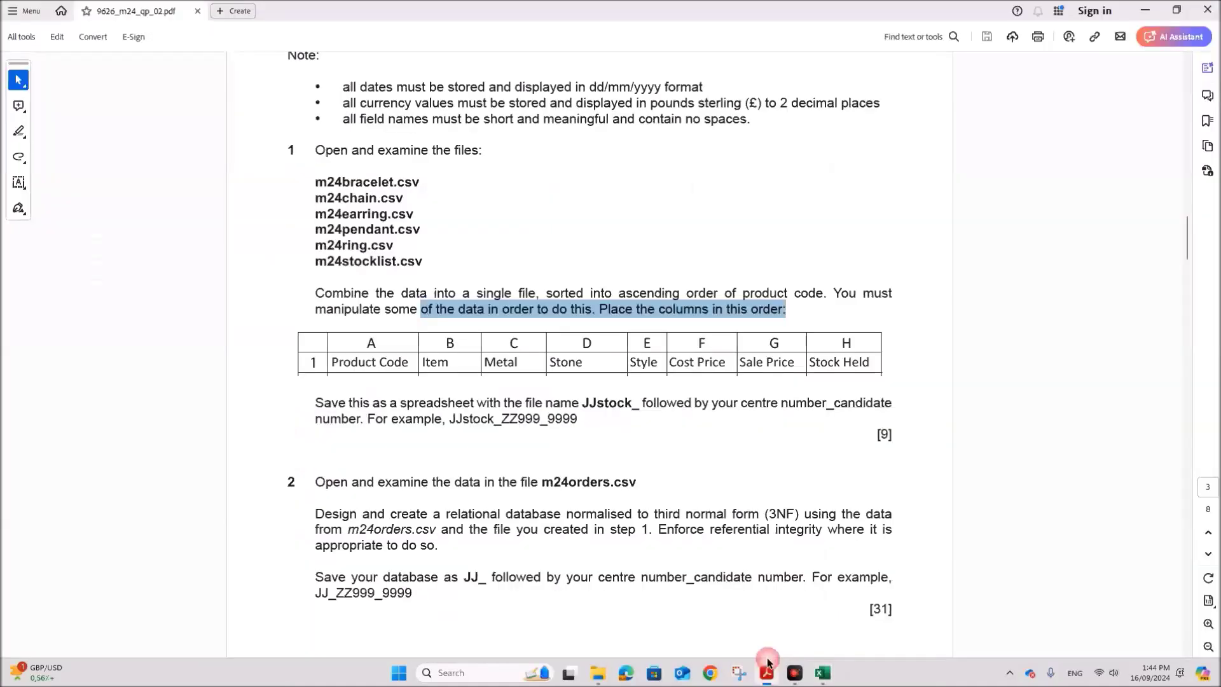
mouse_move(823, 672)
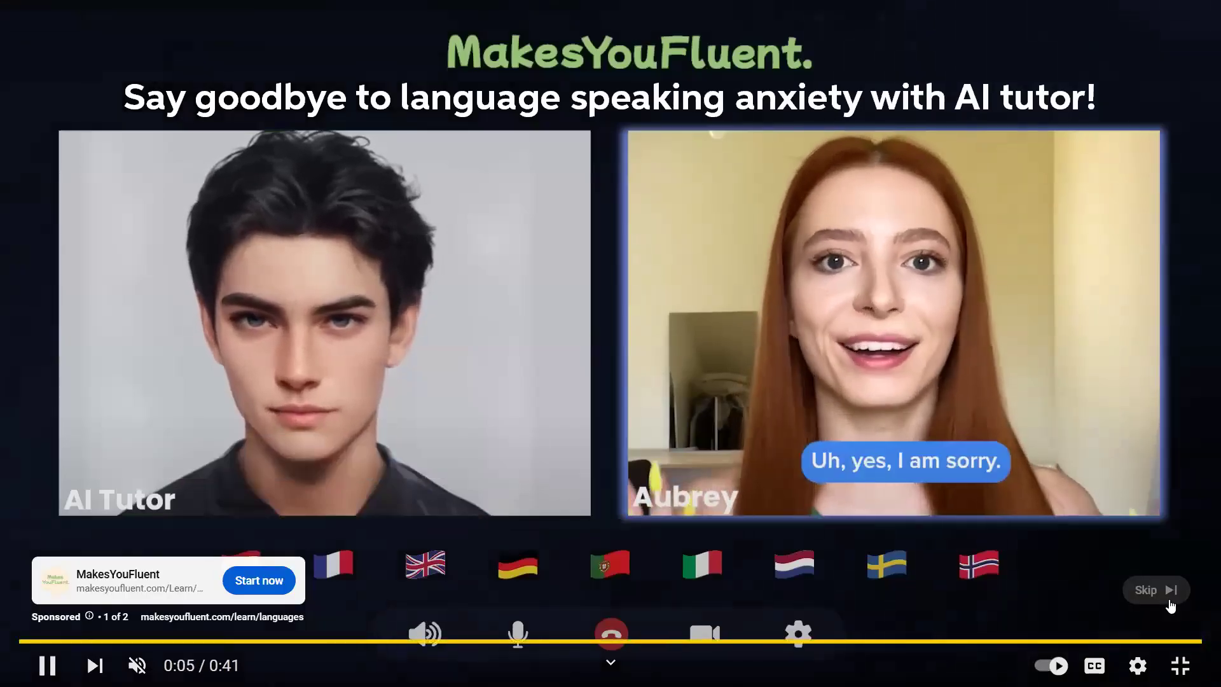
click(1168, 599)
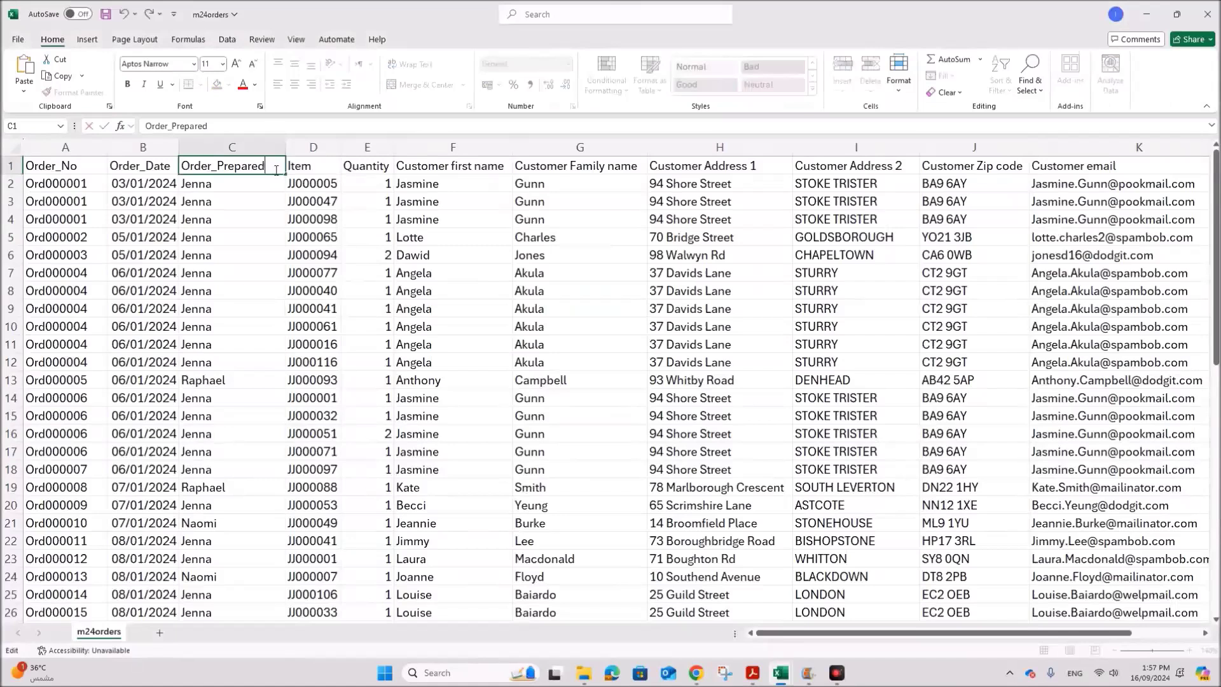
- Rename the Item heading in cell D1 of m24orders as Item_ID
click(324, 166)
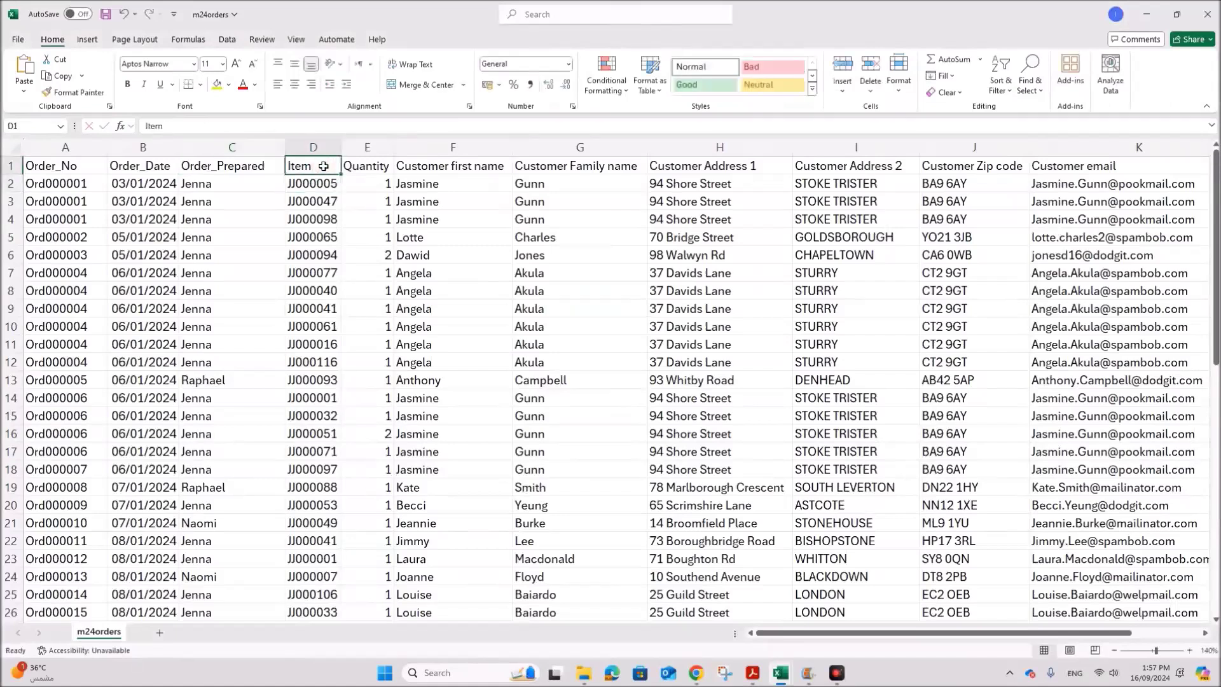
double_click(324, 166)
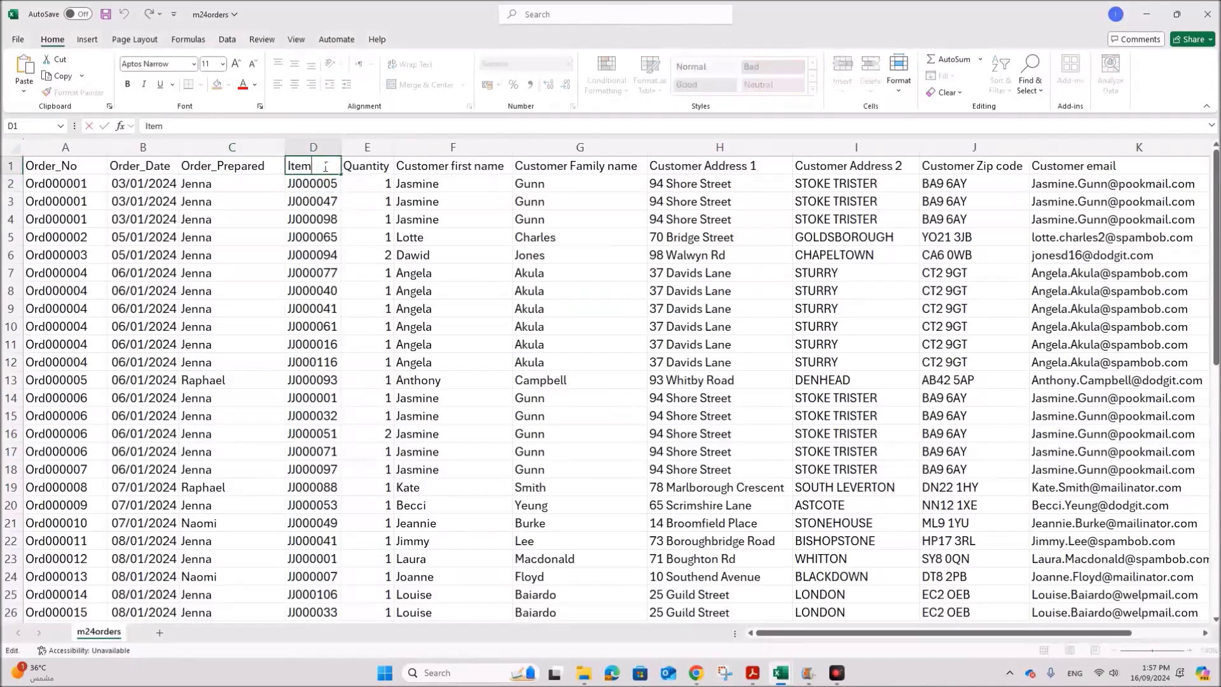
text(_ID)
key(Tab)
- Rename the Customer first name heading in cell F1 as First_Name
double_click(459, 166)
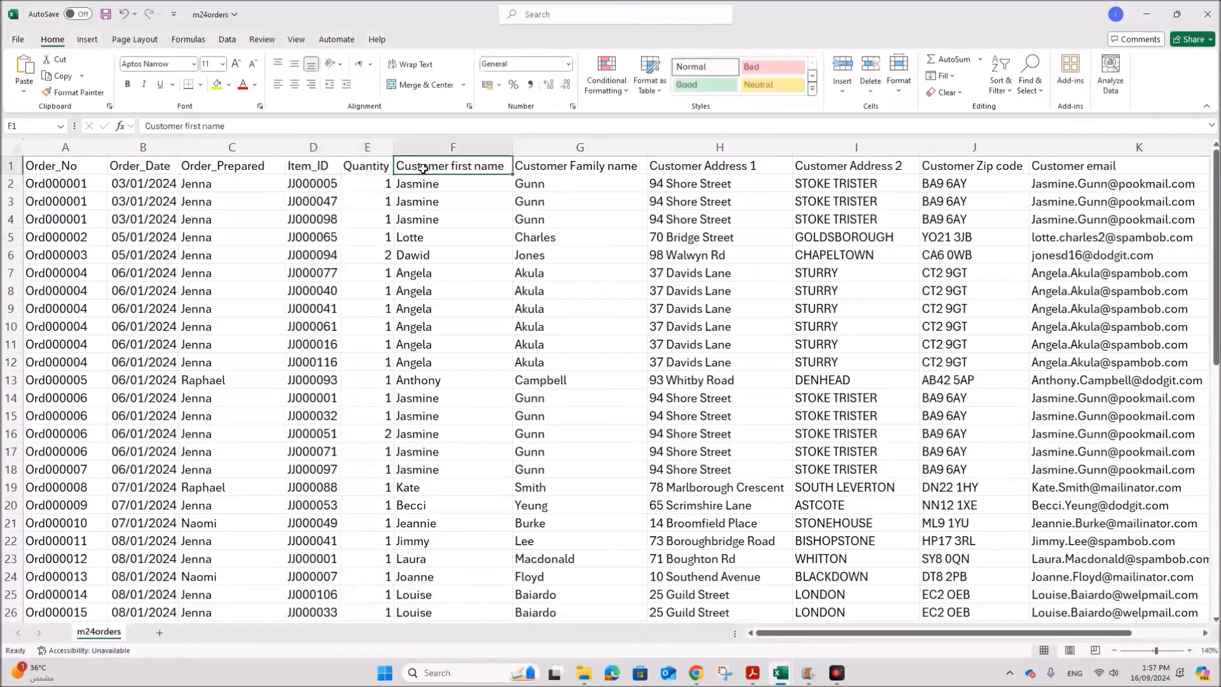
drag(454, 167, 395, 167)
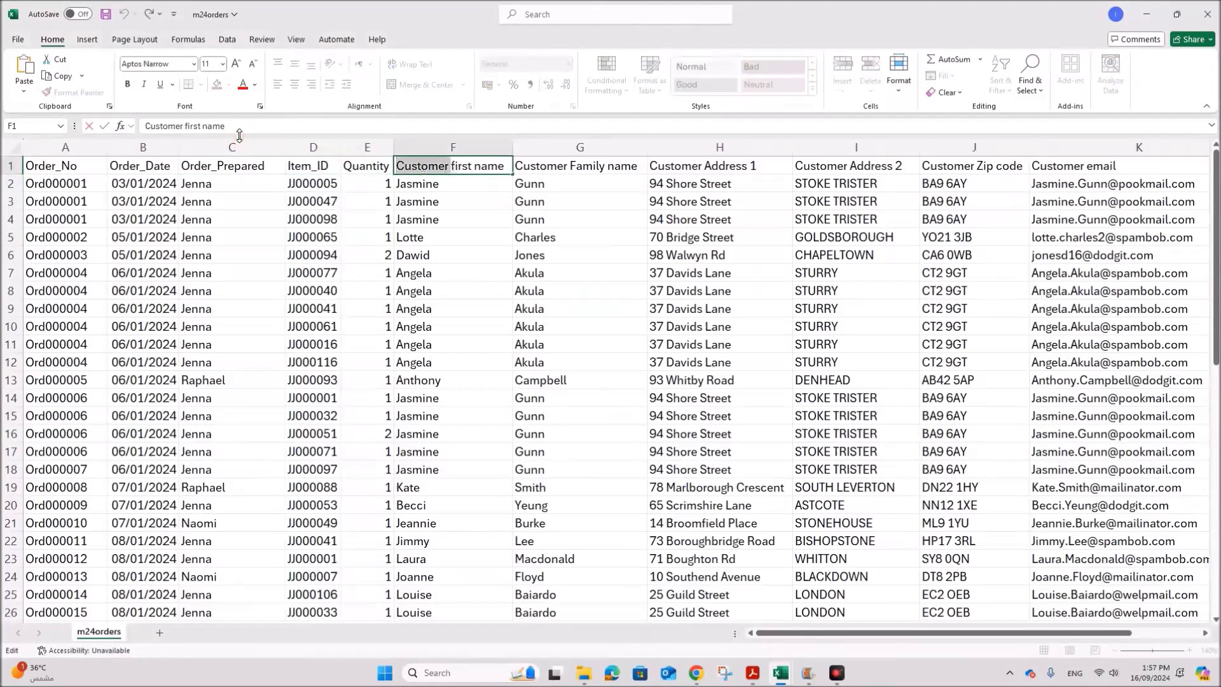
key(BackSpace)
text(F)
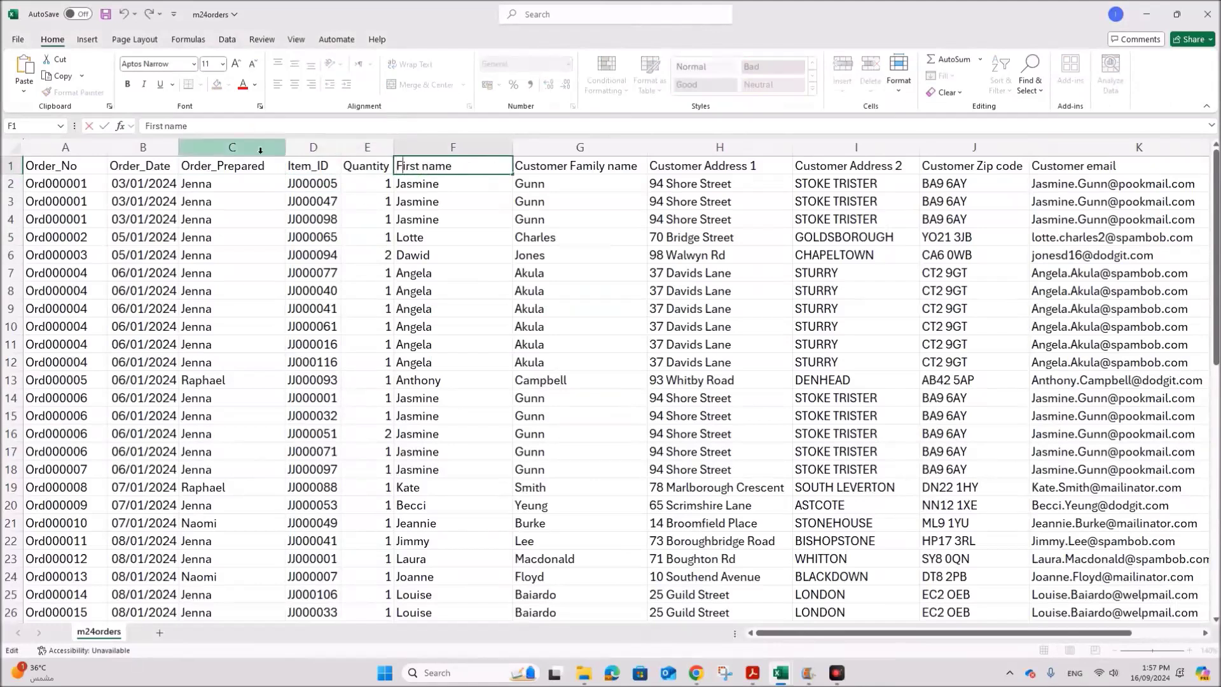
click(422, 167)
key(BackSpace)
text(_)
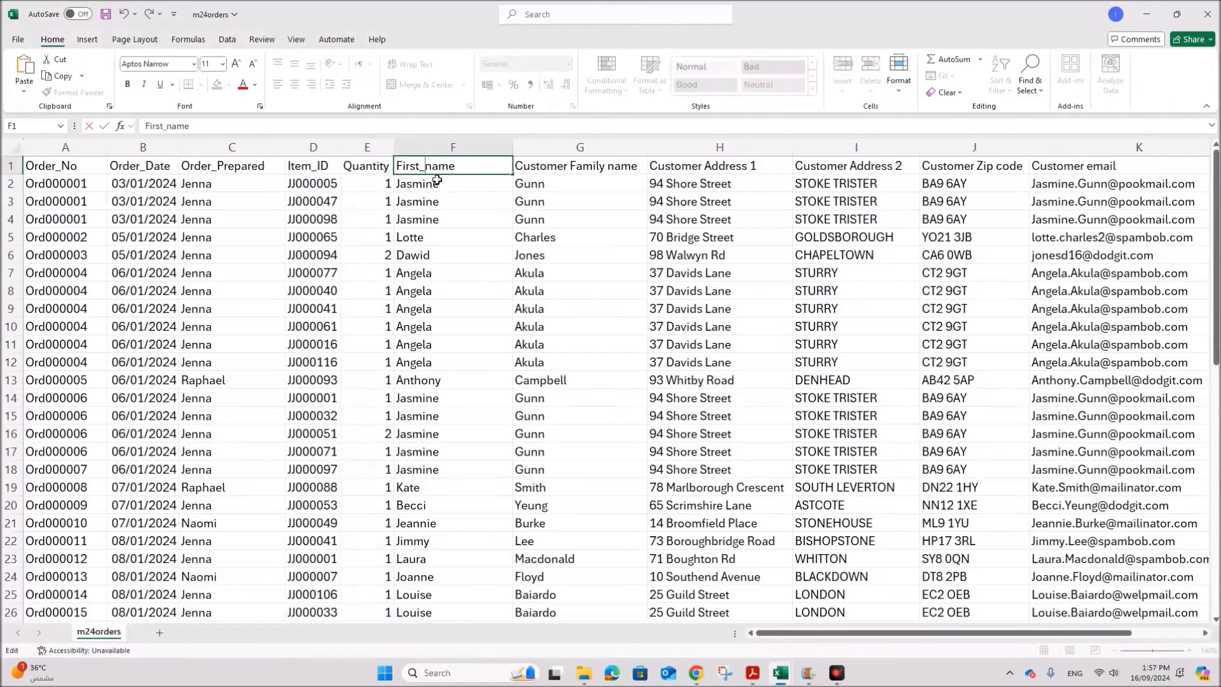
key(Delete)
text(N)
- Rename the Customer Family name heading in cell G1 as Family_Name
click(572, 168)
double_click(568, 167)
drag(568, 167, 446, 163)
key(BackSpace)
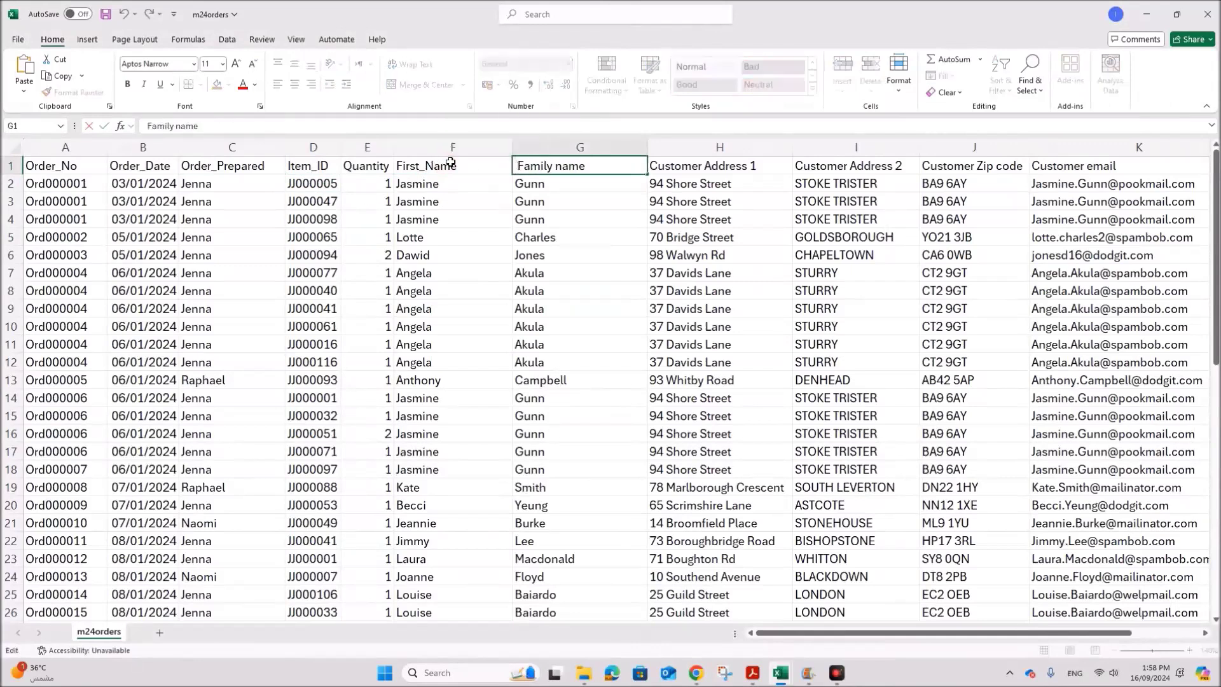
click(557, 169)
key(BackSpace)
text(_)
key(Delete)
text(N)
- Remove the word Customer from the heading in cell H1 so it reads Address 1
click(678, 164)
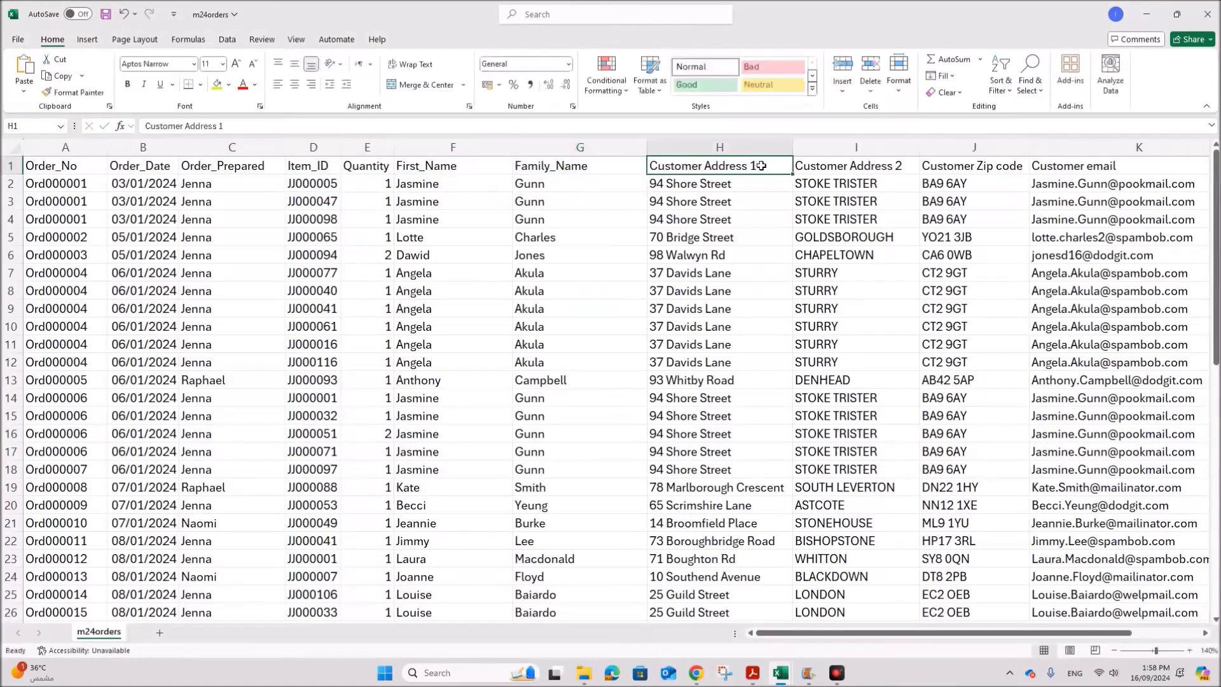
double_click(710, 166)
drag(708, 166, 649, 167)
key(BackSpace)
click(713, 234)
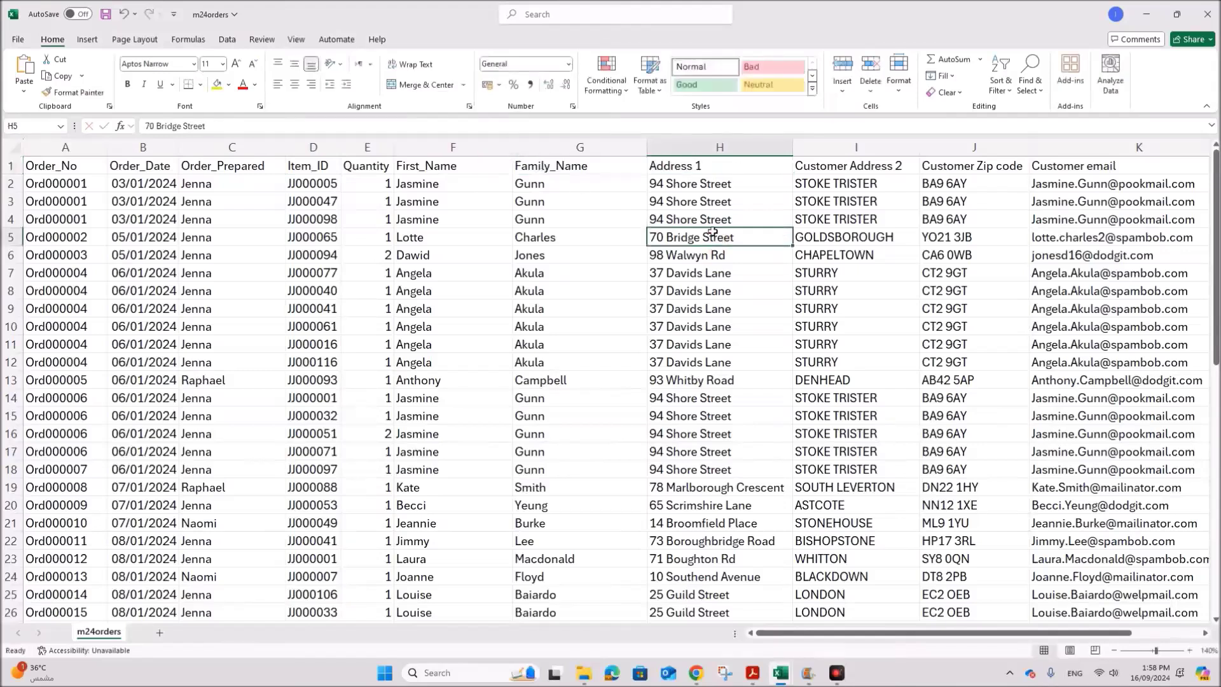
- Remove the word Customer from the headings in cells I1 and J1 so they read Address 2 and Zip code
click(725, 169)
drag(793, 174, 883, 176)
click(966, 167)
double_click(974, 166)
drag(974, 166, 921, 167)
key(BackSpace)
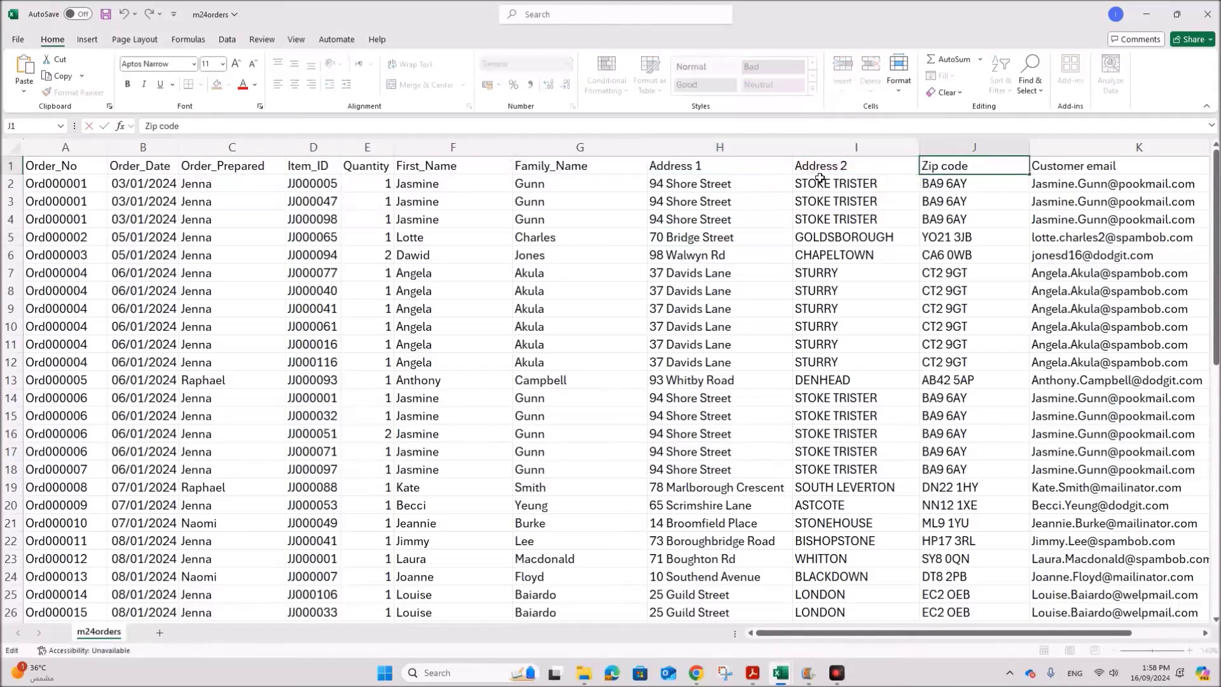
- Replace the space in the J1 heading with an underscore so it reads Zip_code
key(Right)
key(Right)
key(Right)
key(Delete)
text(_)
- Rename the Customer email heading in cell K1 as Email
click(1054, 168)
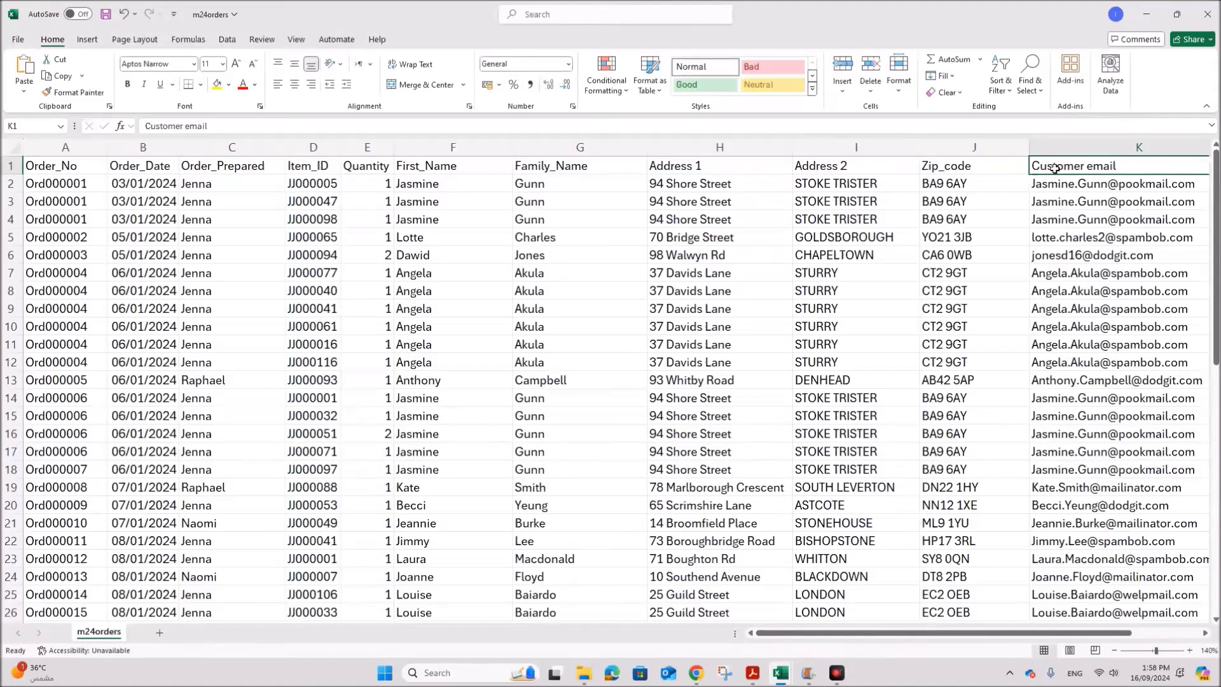
text(Email)
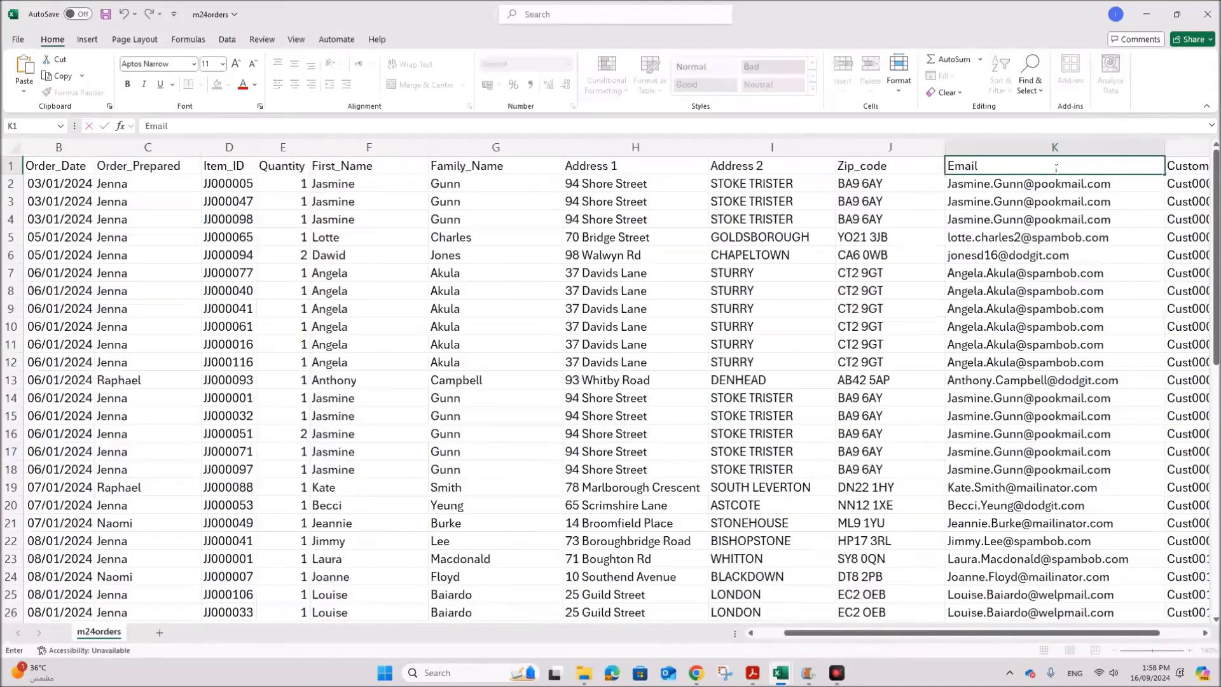
scroll(1102, 254, right, 2)
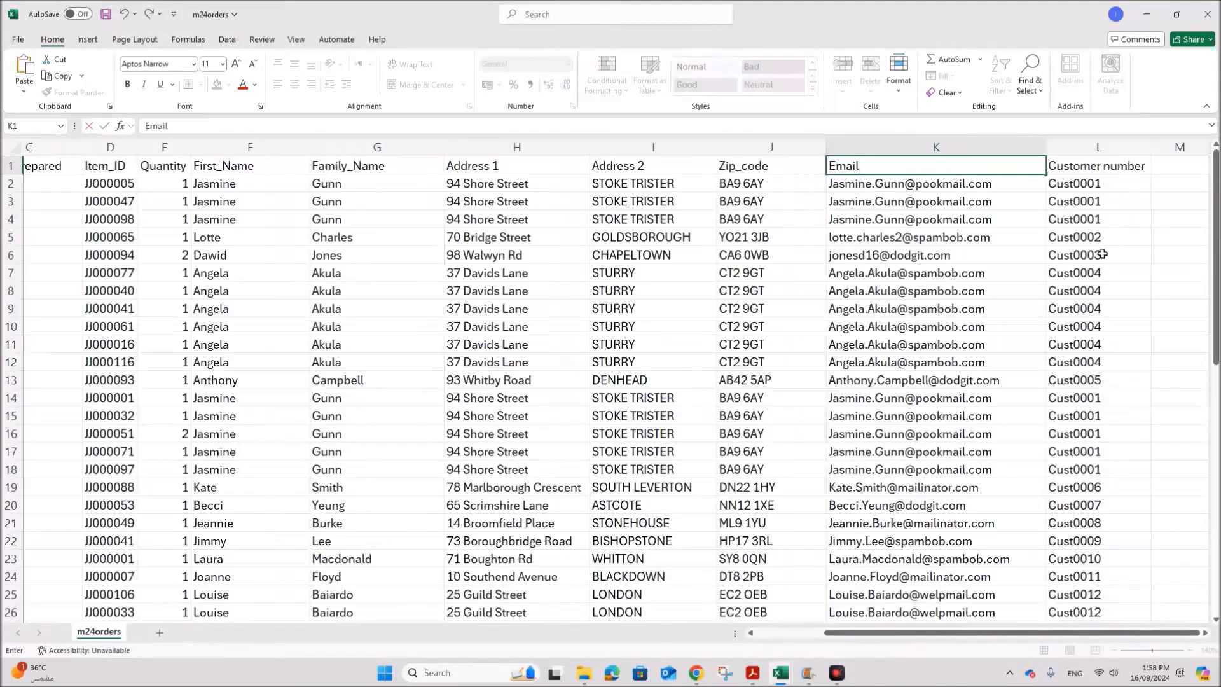
- Rename the Customer number heading in cell L1 as Customer_No
key(Tab)
key(F2)
key(BackSpace)
key(BackSpace)
key(BackSpace)
key(BackSpace)
key(BackSpace)
key(BackSpace)
key(BackSpace)
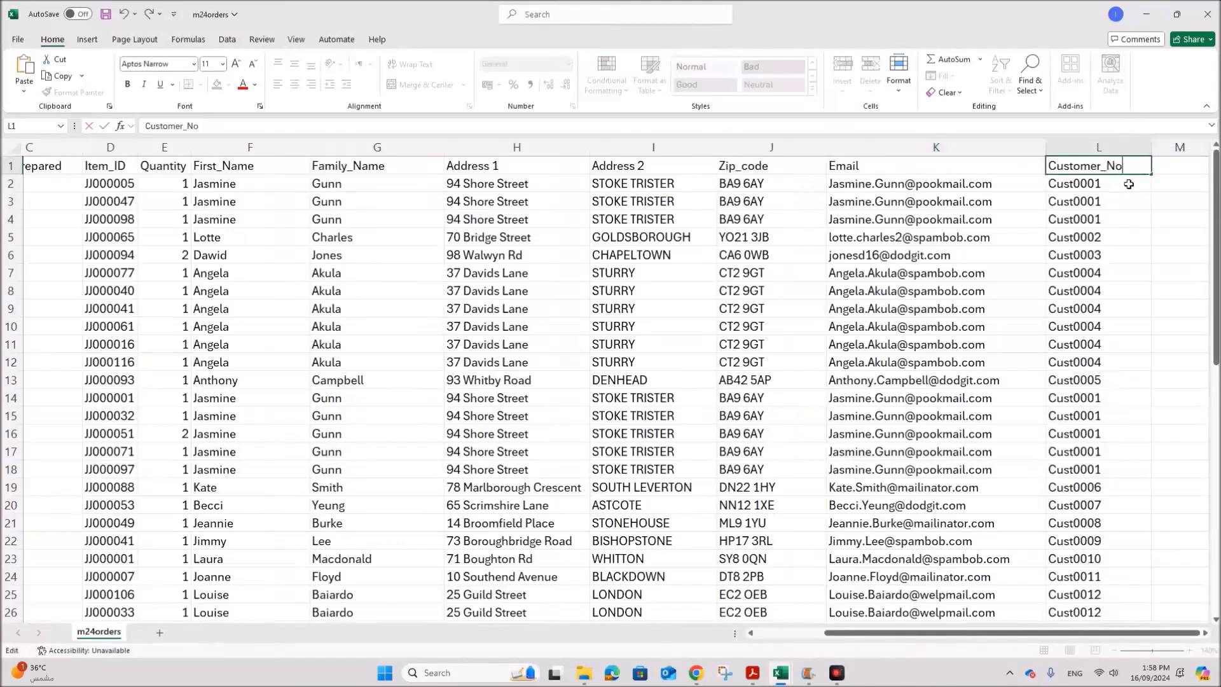
click(605, 363)
- Copy the customer columns F to L, from First_Name to Customer_No, into a new blank workbook starting at cell A1
drag(863, 633, 776, 632)
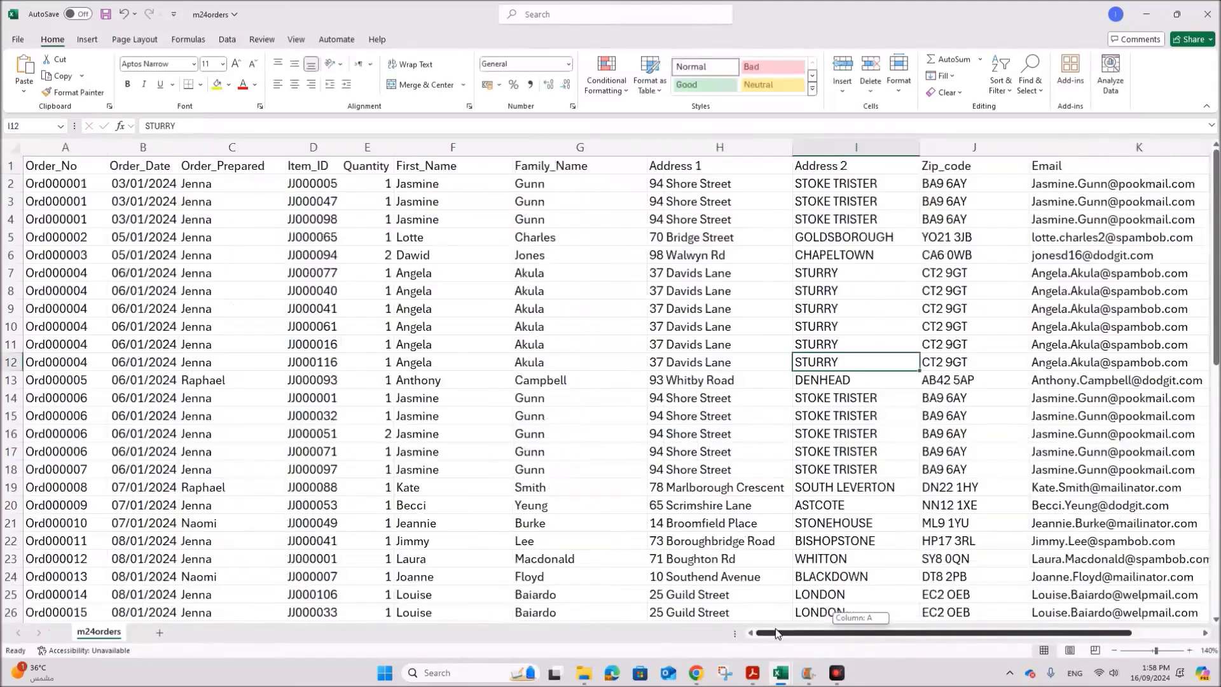
click(719, 399)
click(332, 362)
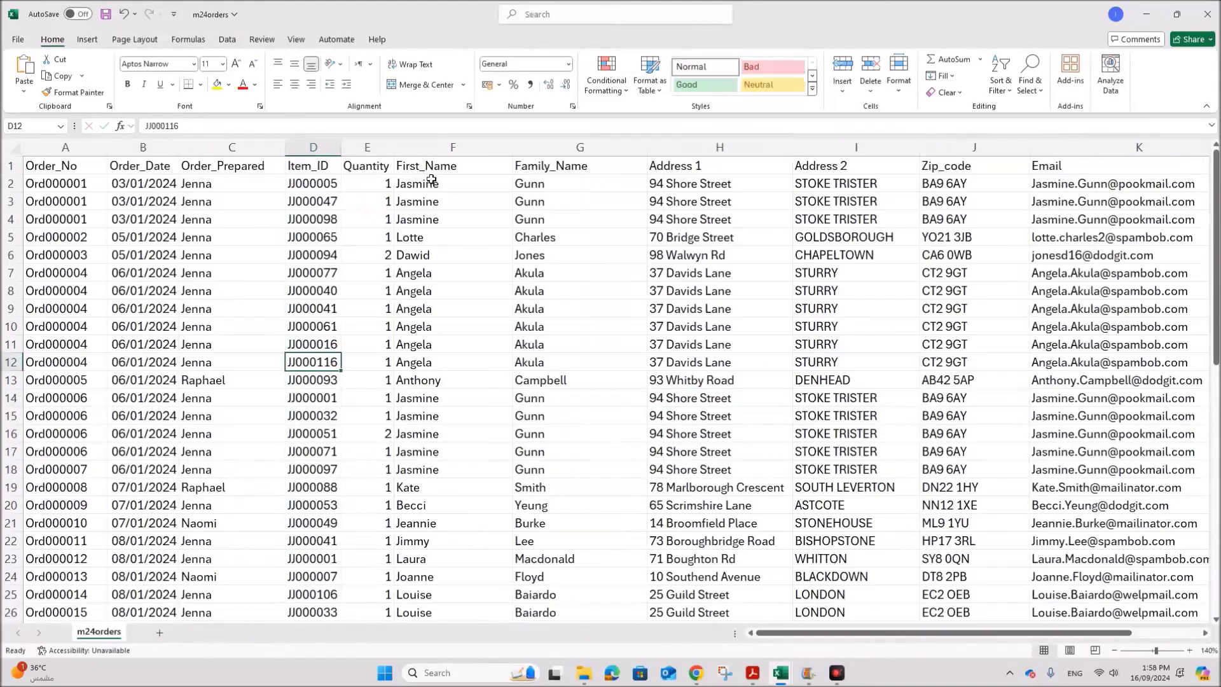
drag(445, 147, 1082, 167)
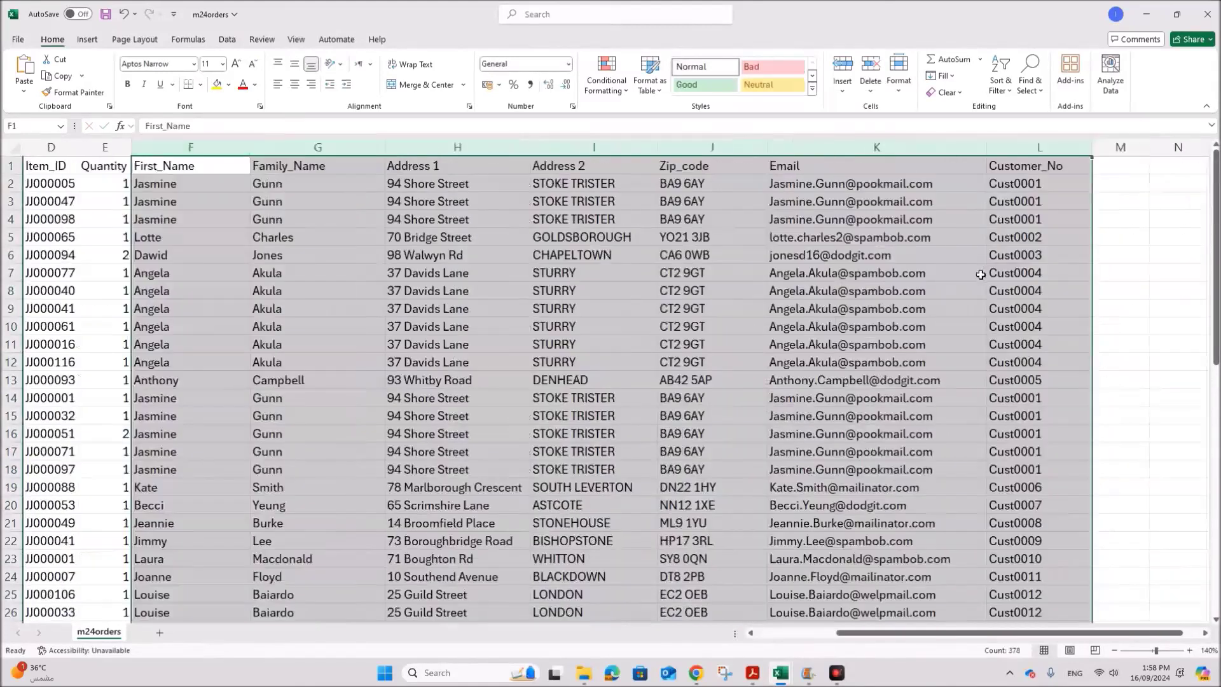
key(ctrl+c)
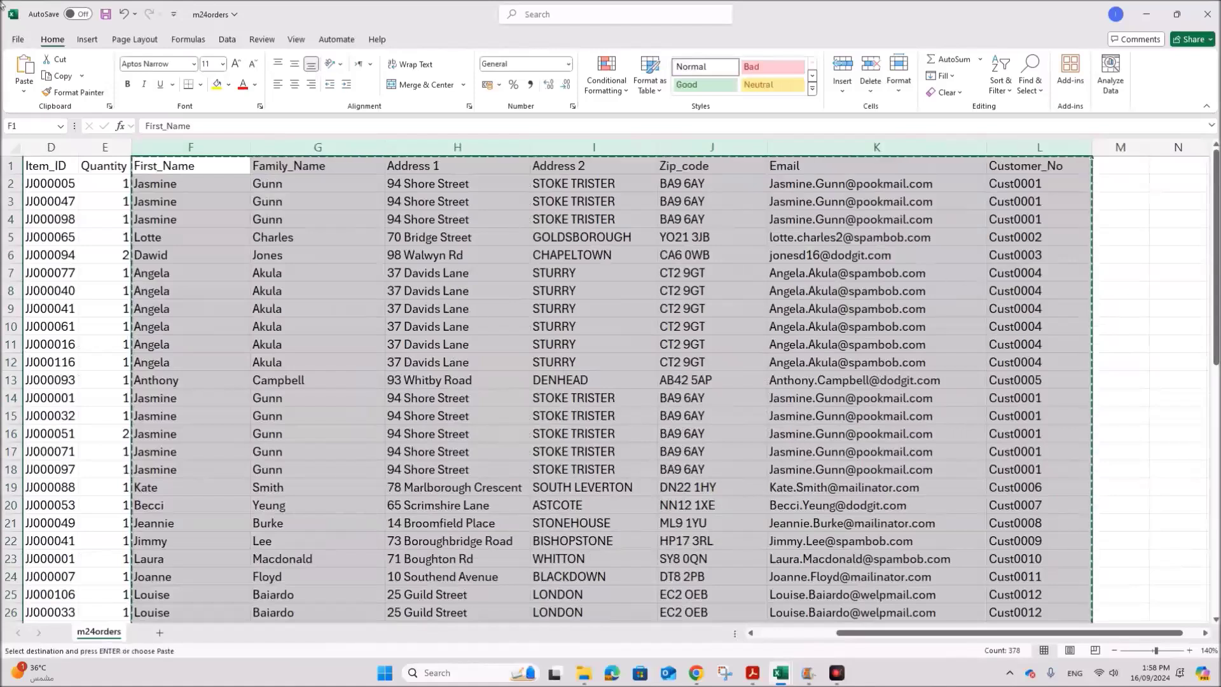
click(18, 39)
key(Escape)
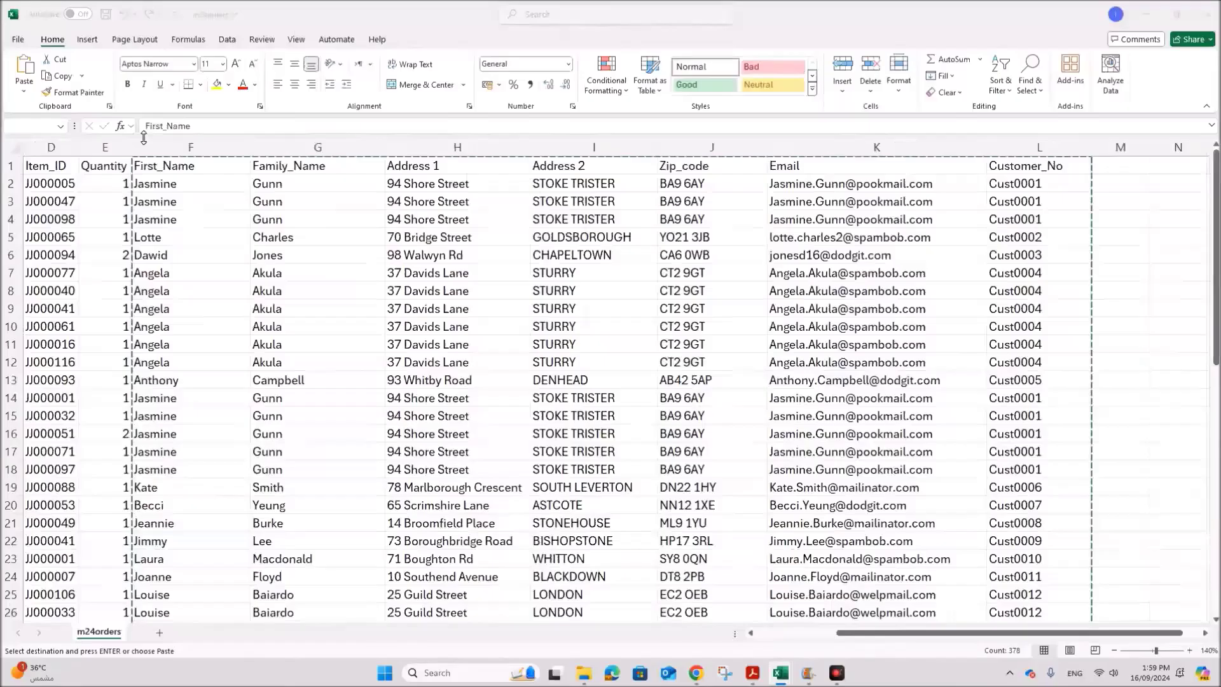
key(ctrl+v)
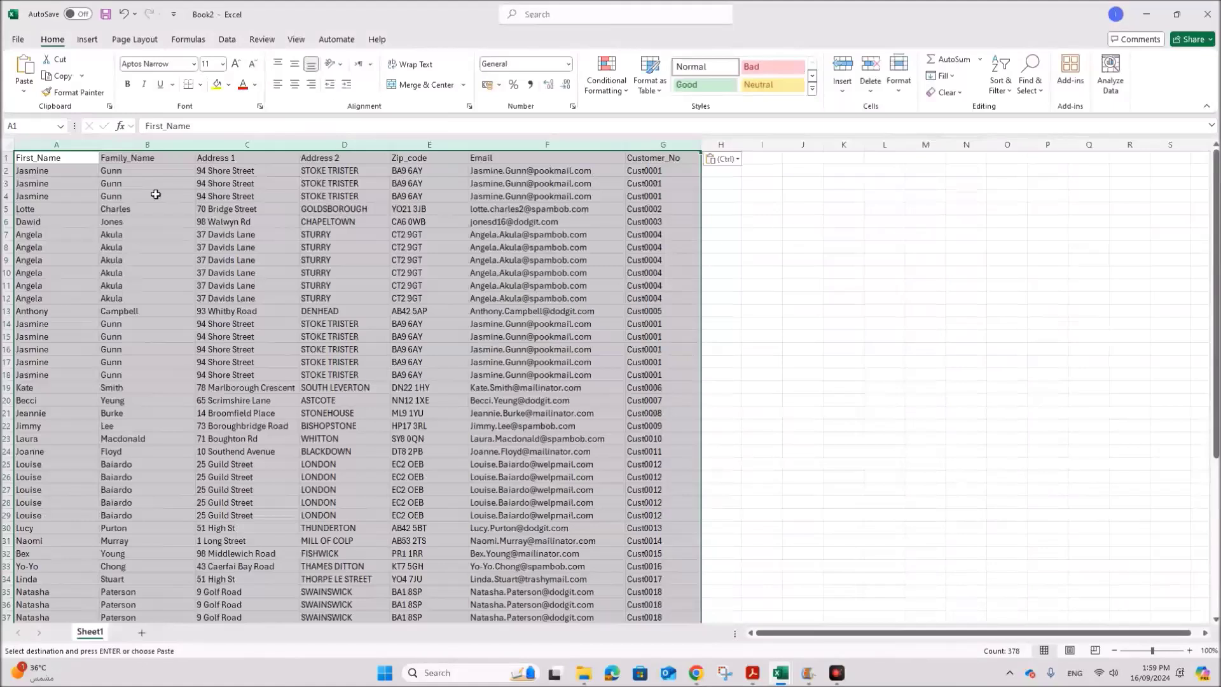
- Remove the duplicate rows from the pasted customer data, comparing all columns
click(629, 363)
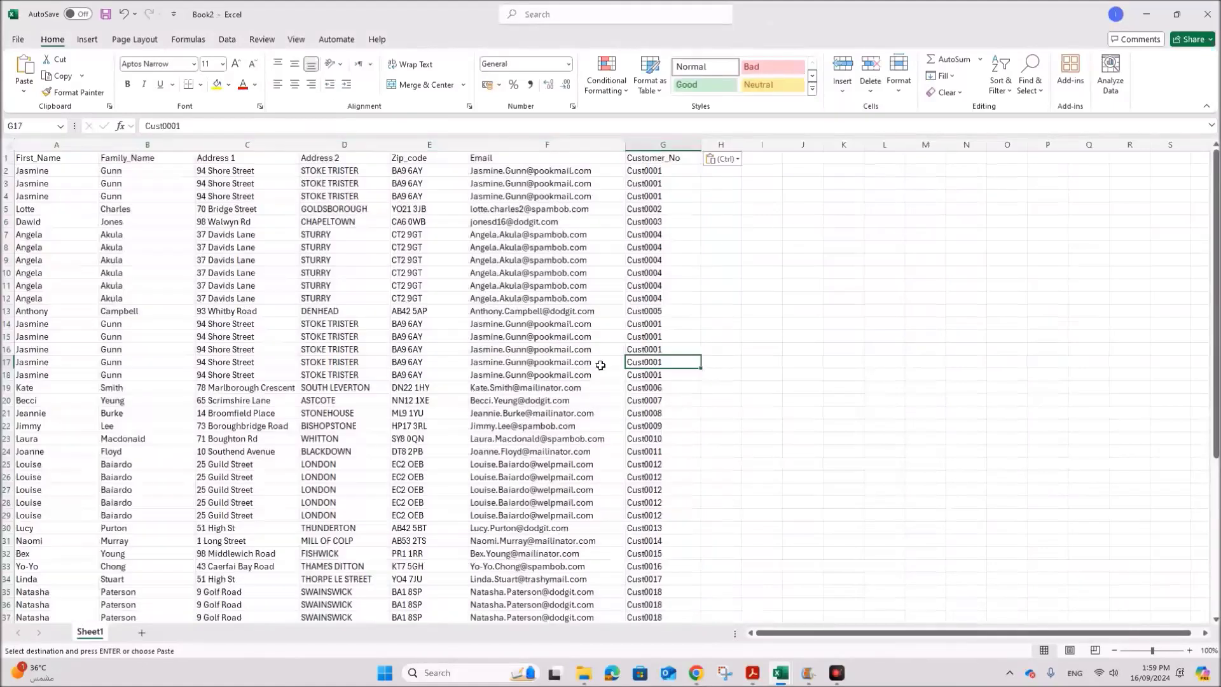
click(263, 297)
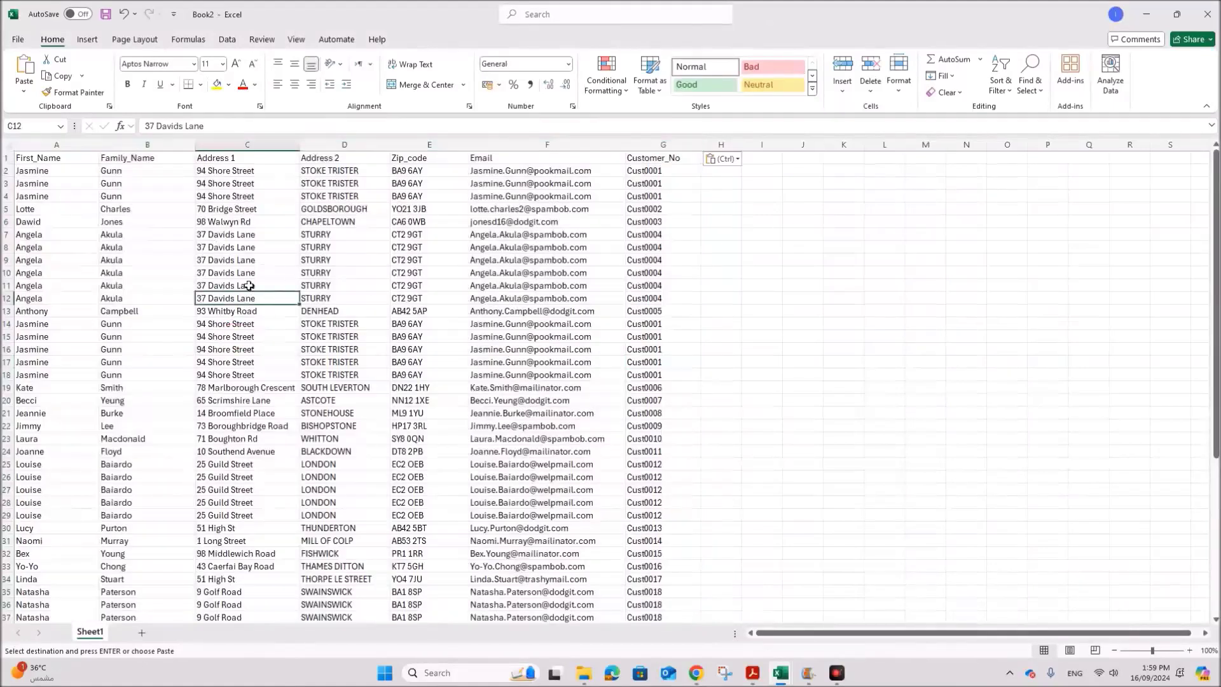
click(227, 39)
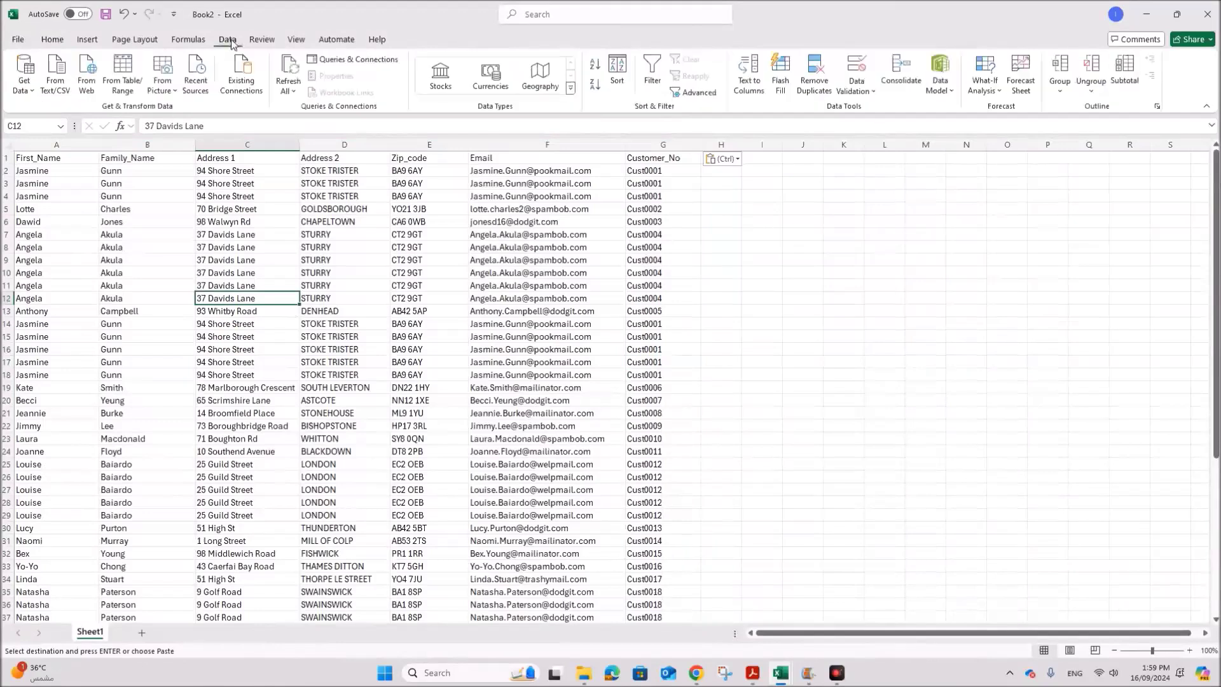
click(814, 73)
click(585, 404)
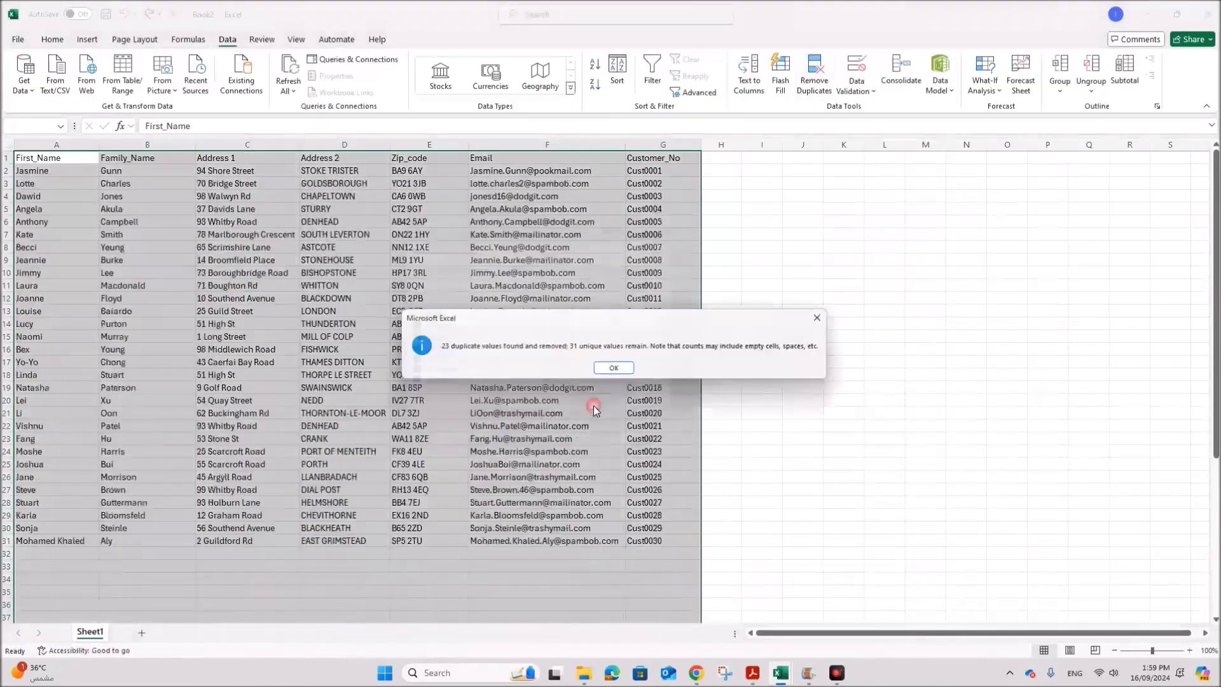
key(Return)
click(512, 390)
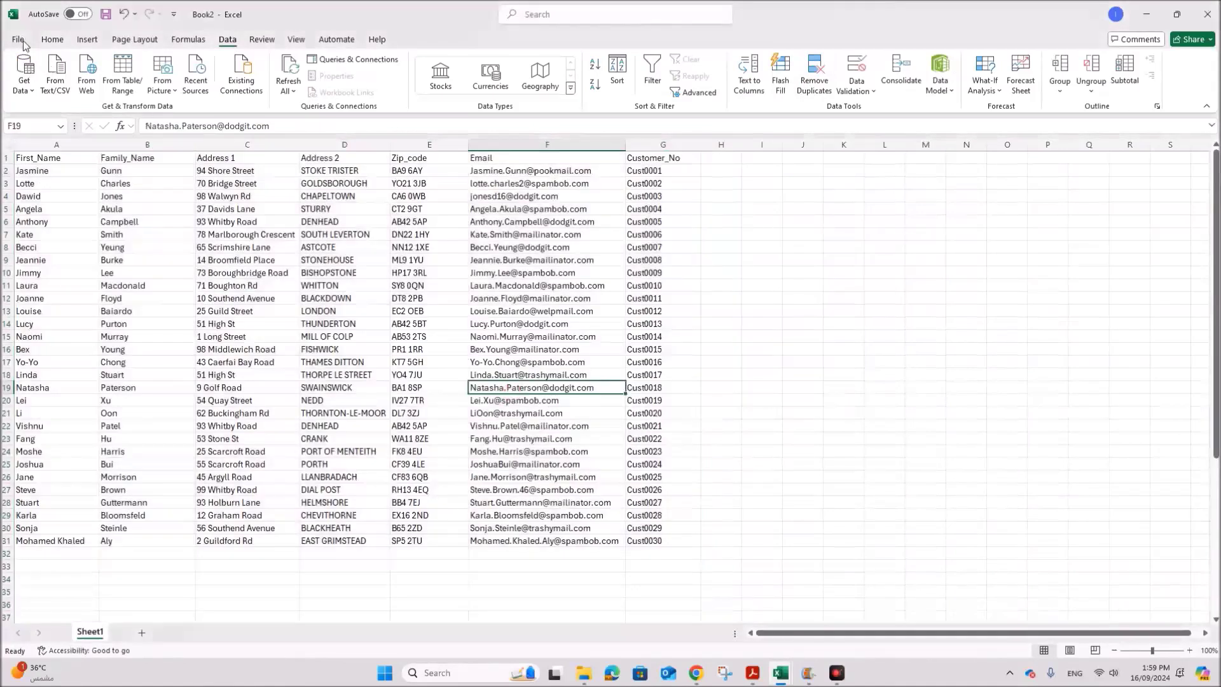
- Shorten the Customer_No heading in cell G1 of the new customer workbook to Cust_No
drag(38, 158, 662, 541)
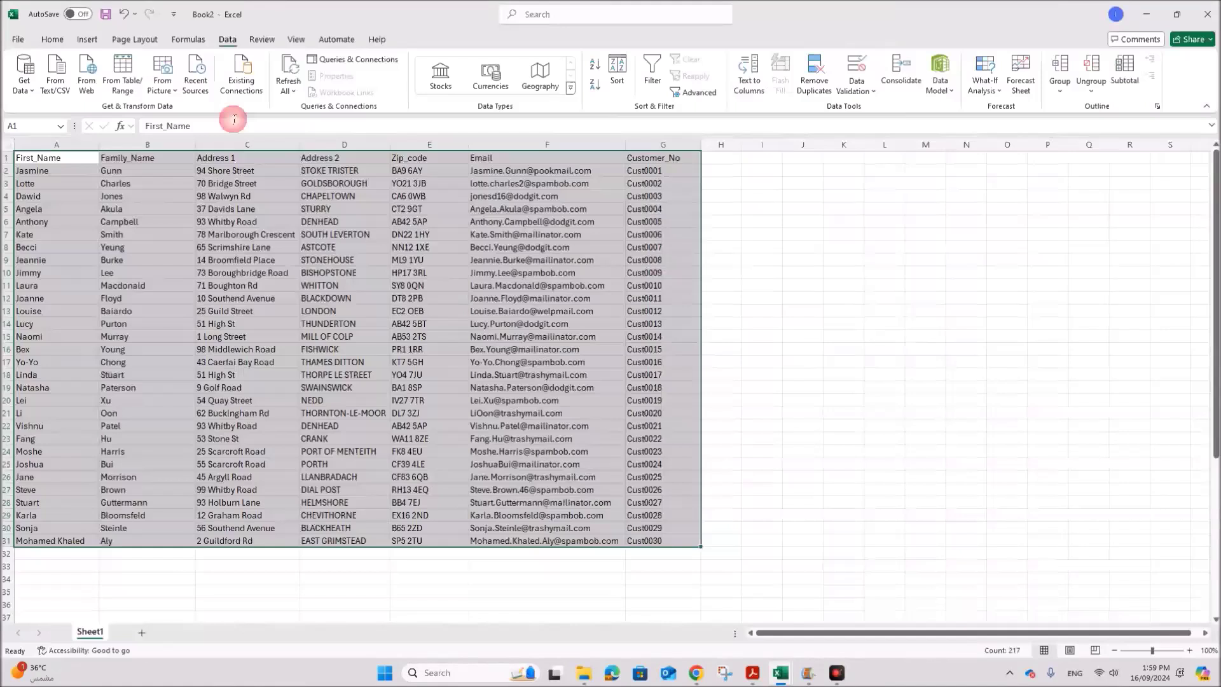
click(663, 144)
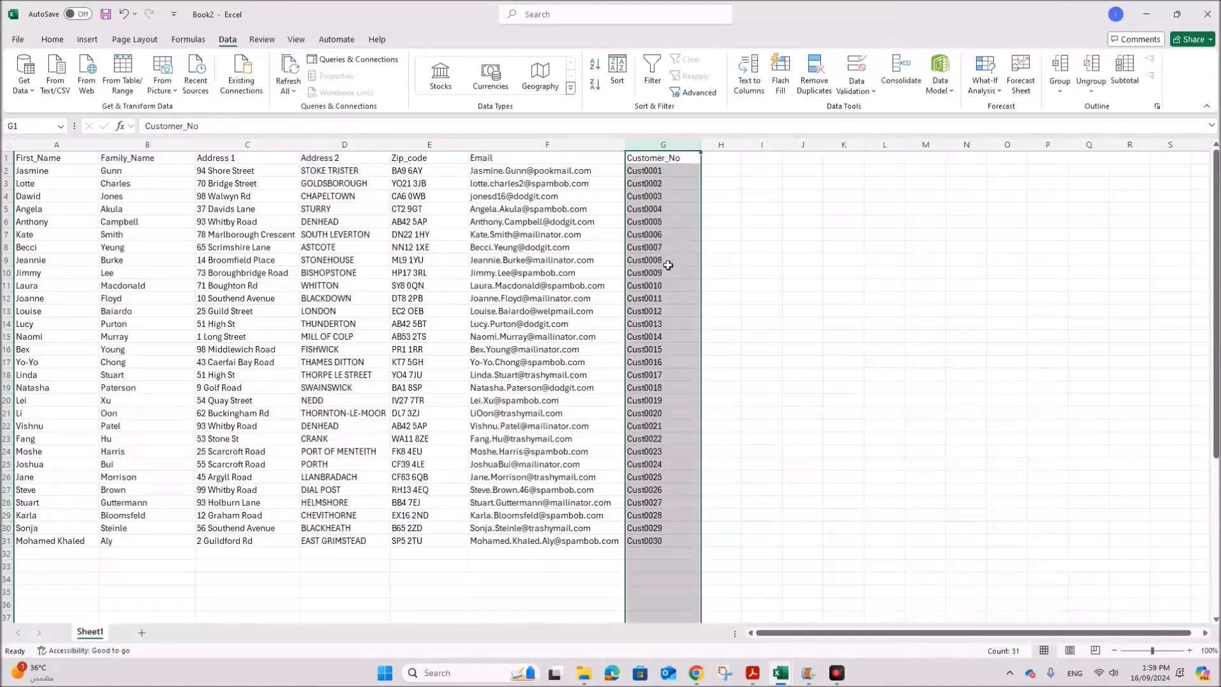
double_click(646, 159)
drag(646, 158, 665, 159)
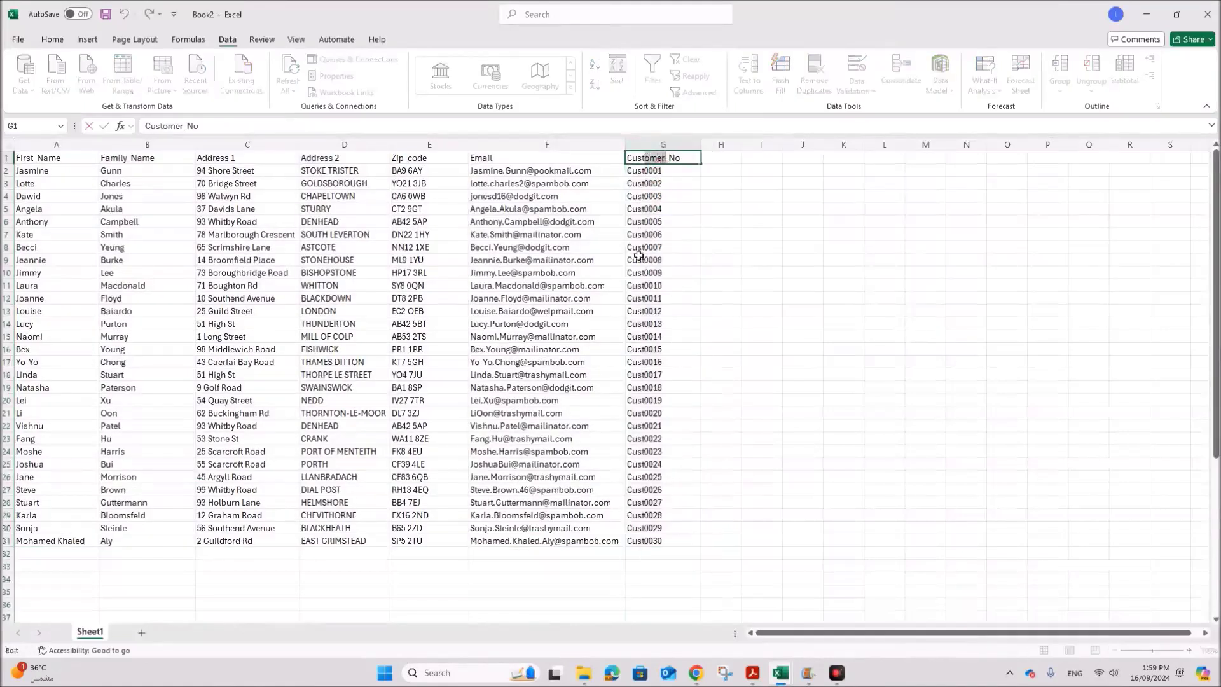
key(Delete)
click(633, 294)
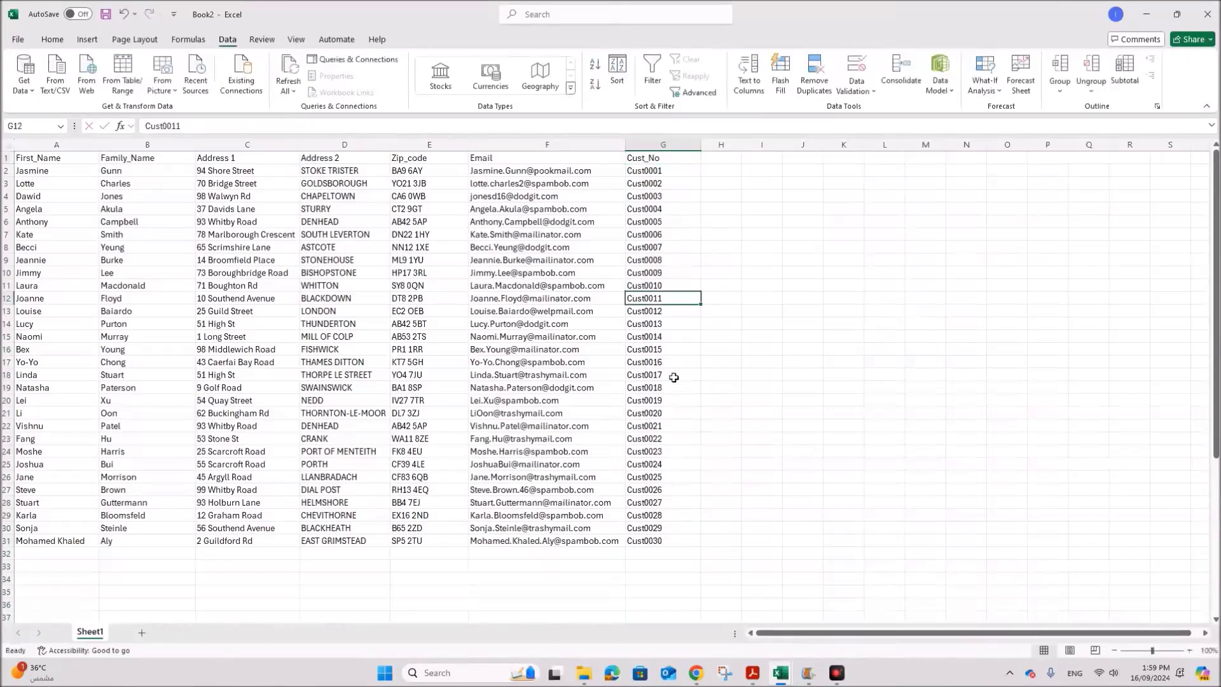
- Save the customer workbook as Customer in CSV (Comma delimited) format in the March 2024 P2 folder on the Desktop
click(17, 41)
click(42, 260)
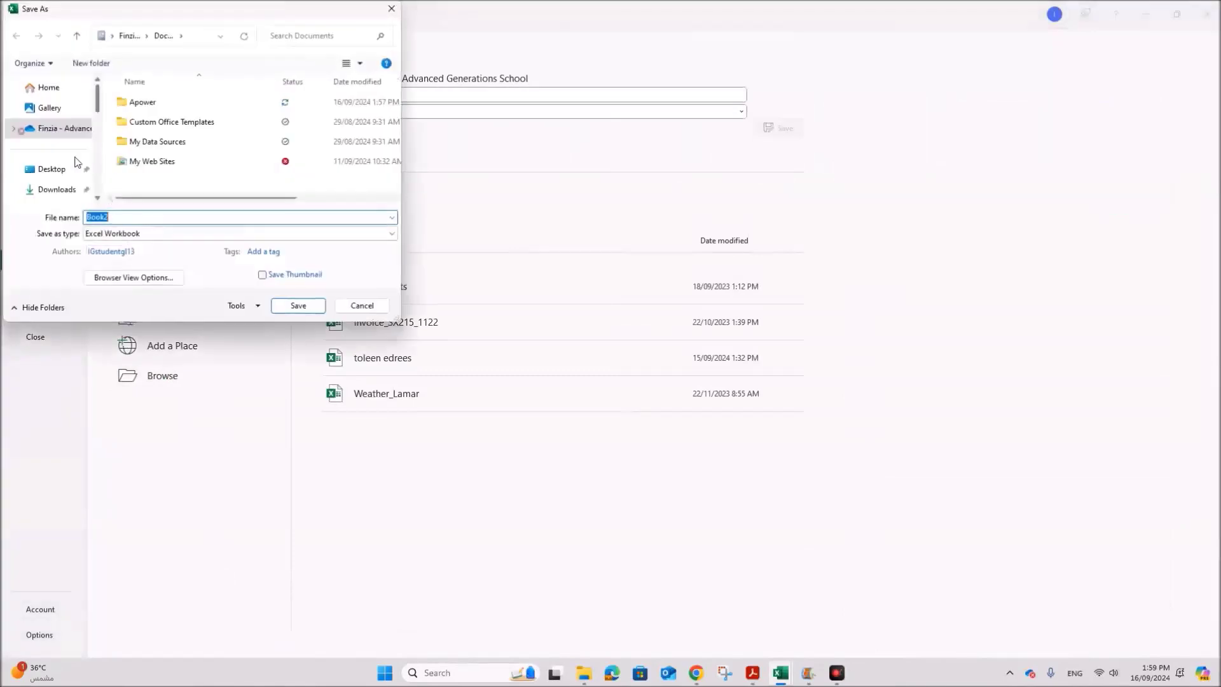
click(52, 168)
scroll(168, 143, down, 3)
double_click(163, 123)
double_click(145, 216)
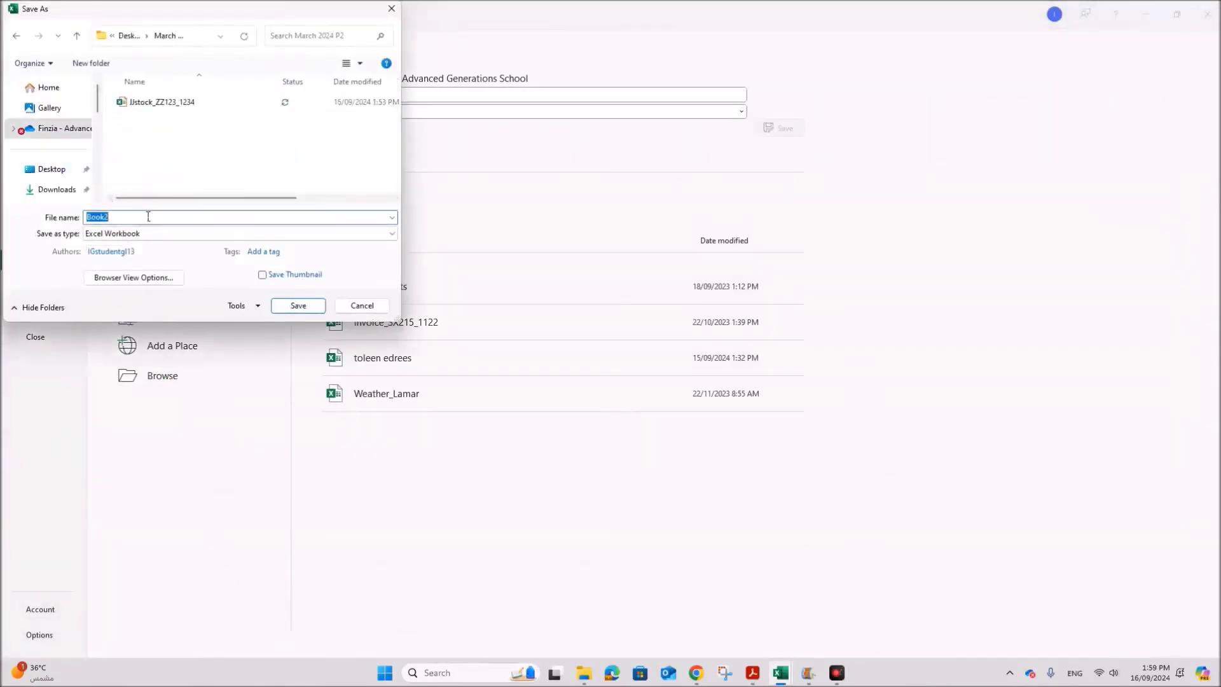
text(Customer)
click(125, 234)
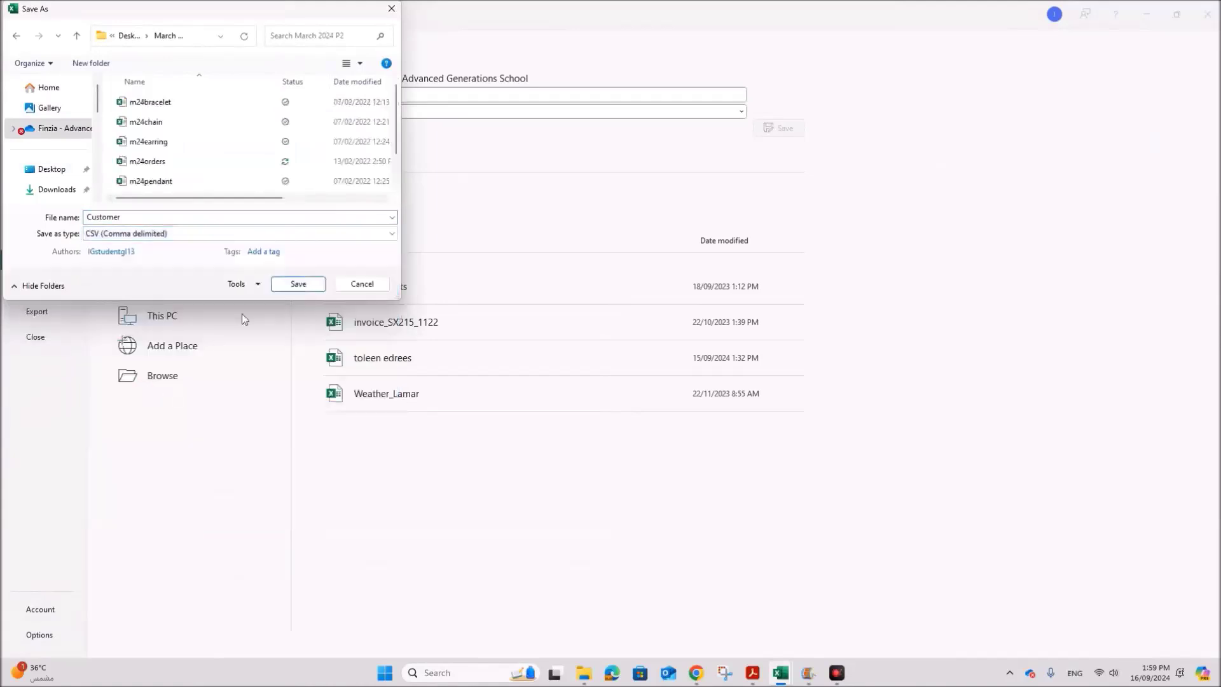
click(289, 285)
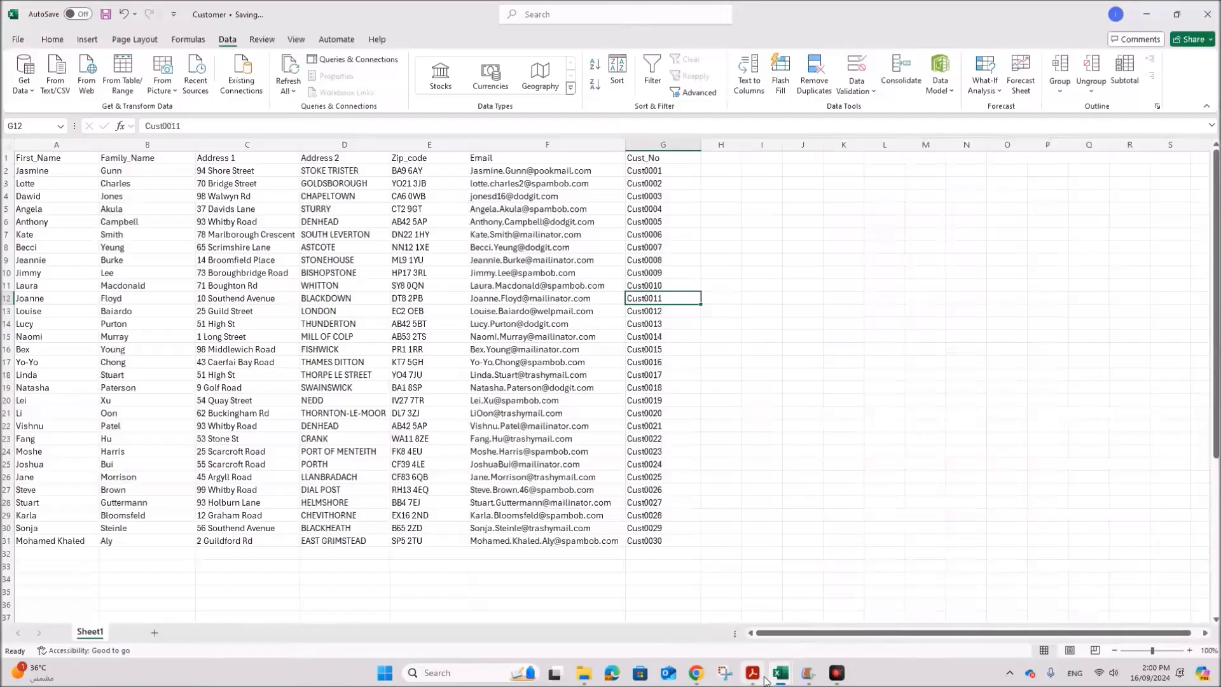
click(710, 413)
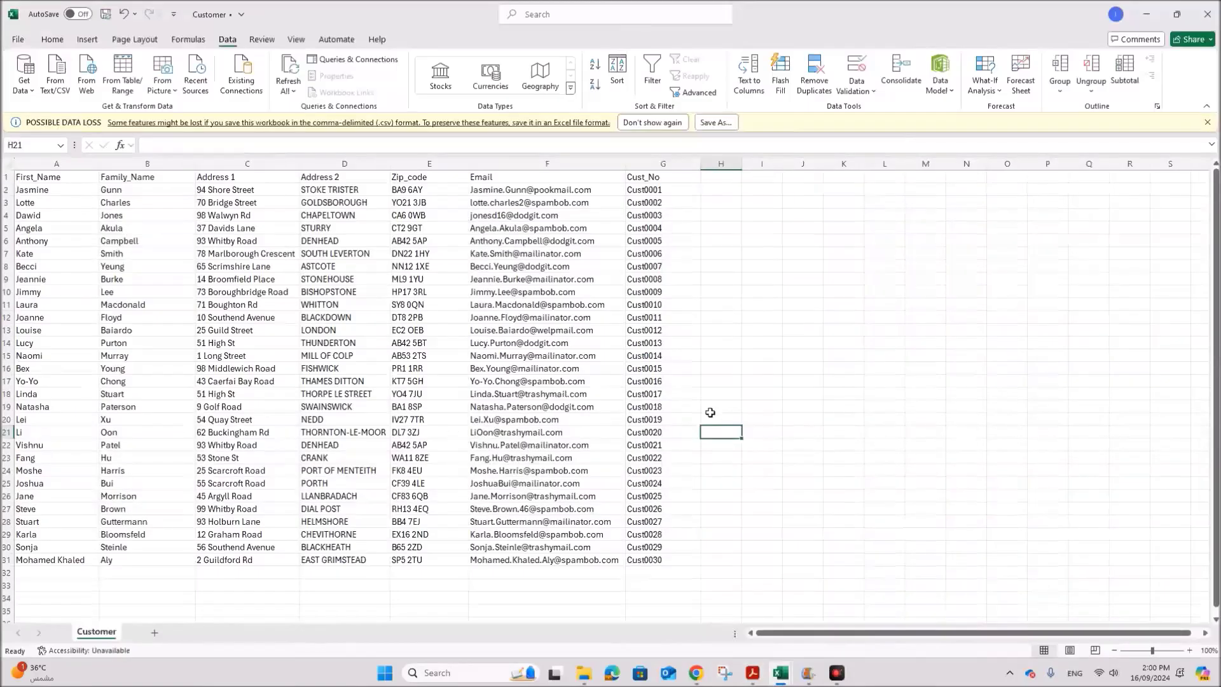
click(731, 509)
- Copy columns A to E and the Customer_No column L of the m24orders workbook into a new blank workbook
mouse_move(773, 663)
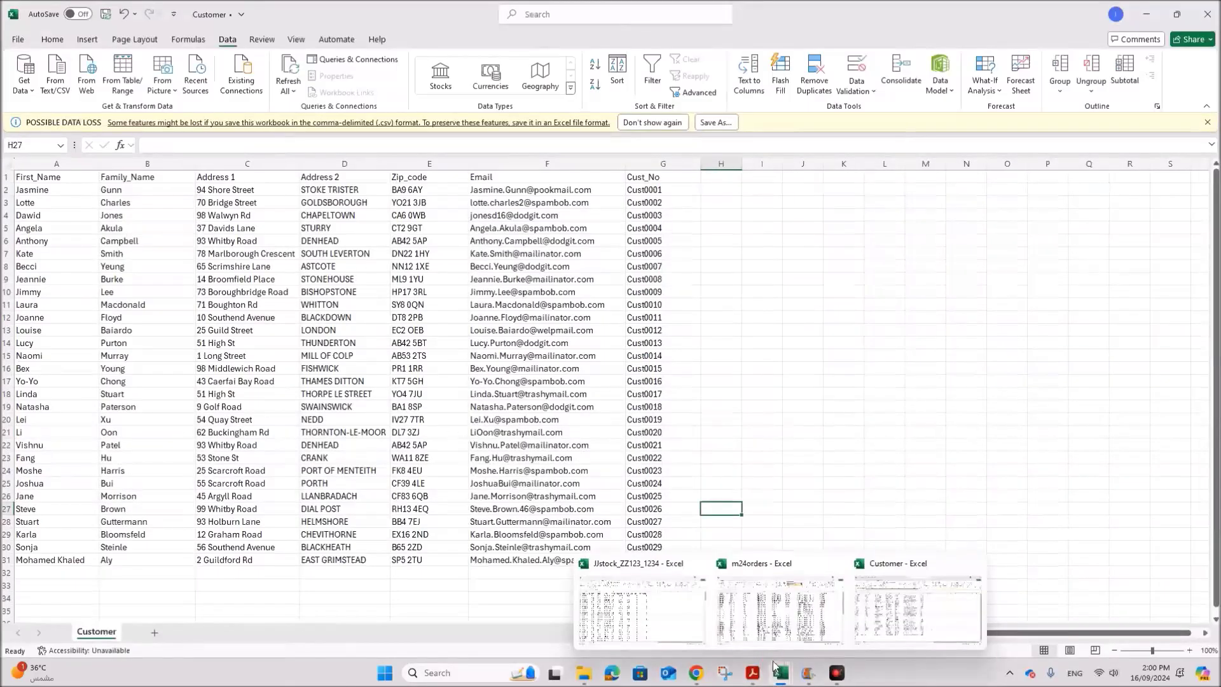
click(769, 634)
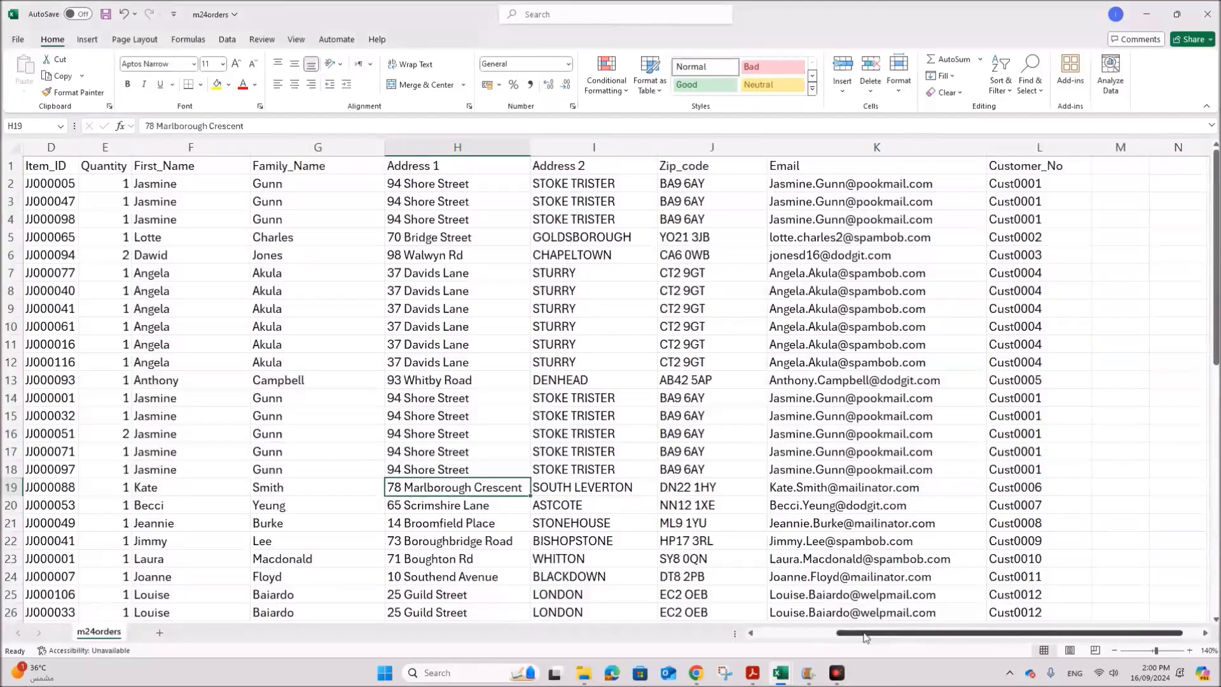
drag(865, 638, 784, 638)
click(563, 433)
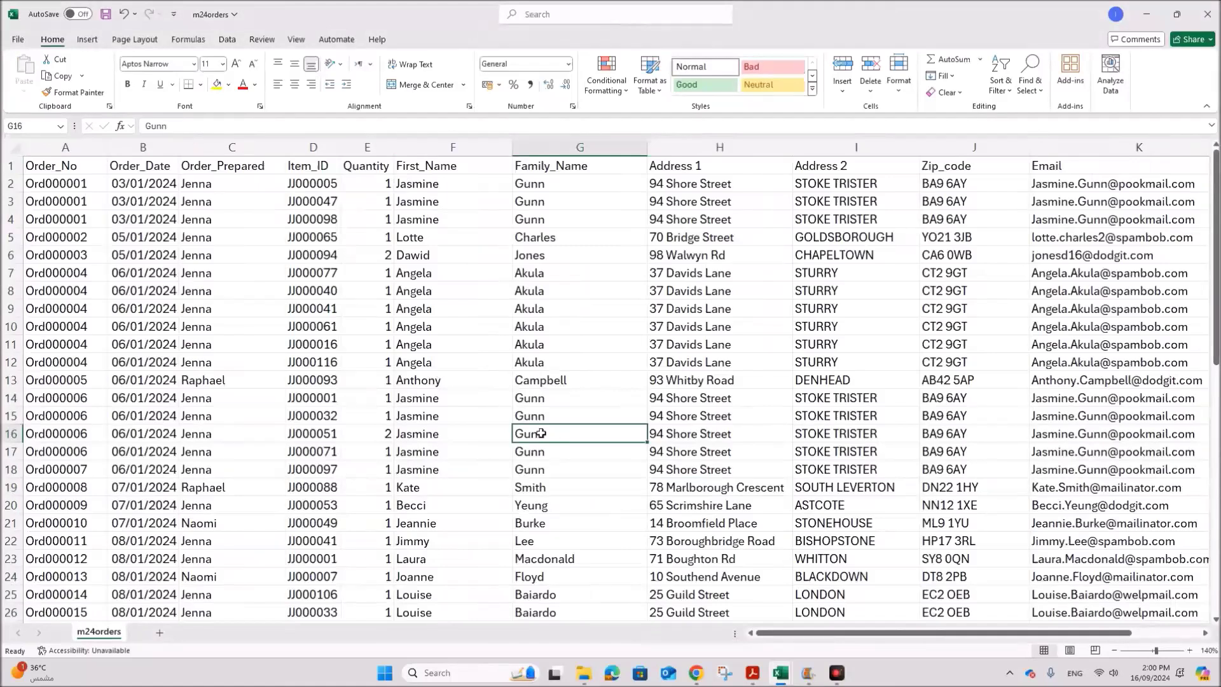
drag(82, 166, 375, 181)
drag(64, 146, 375, 148)
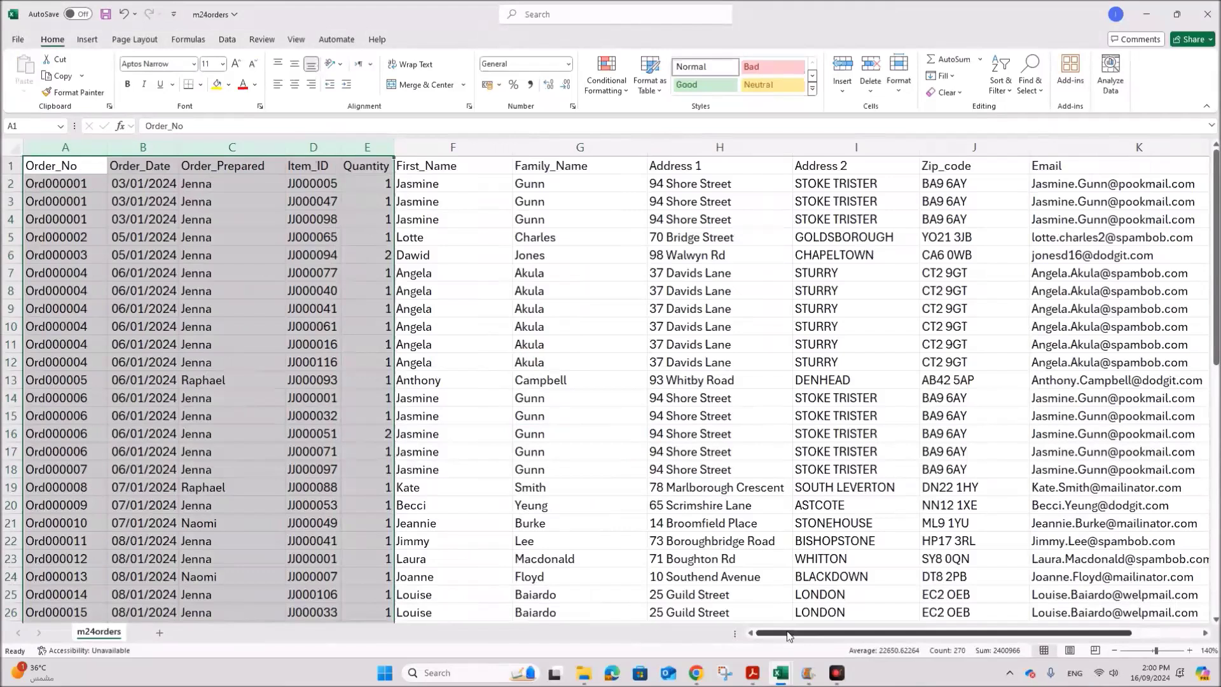
drag(788, 636, 857, 635)
ctrl+click(1087, 148)
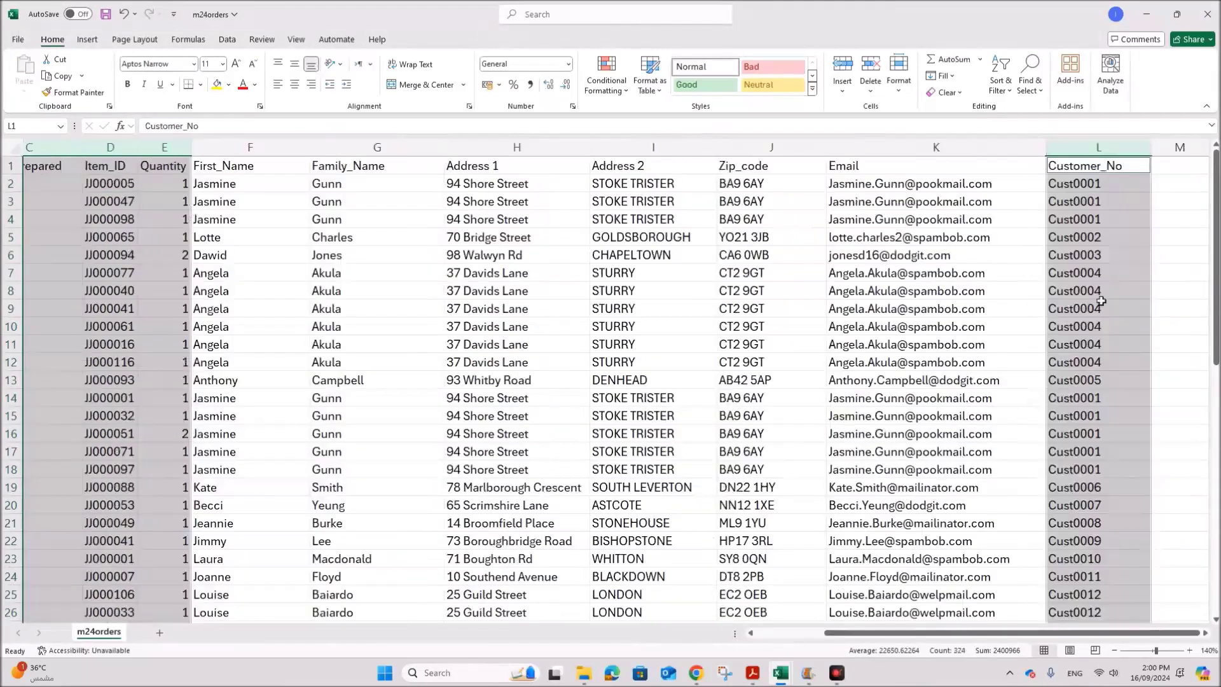
key(ctrl+c)
click(18, 40)
key(Escape)
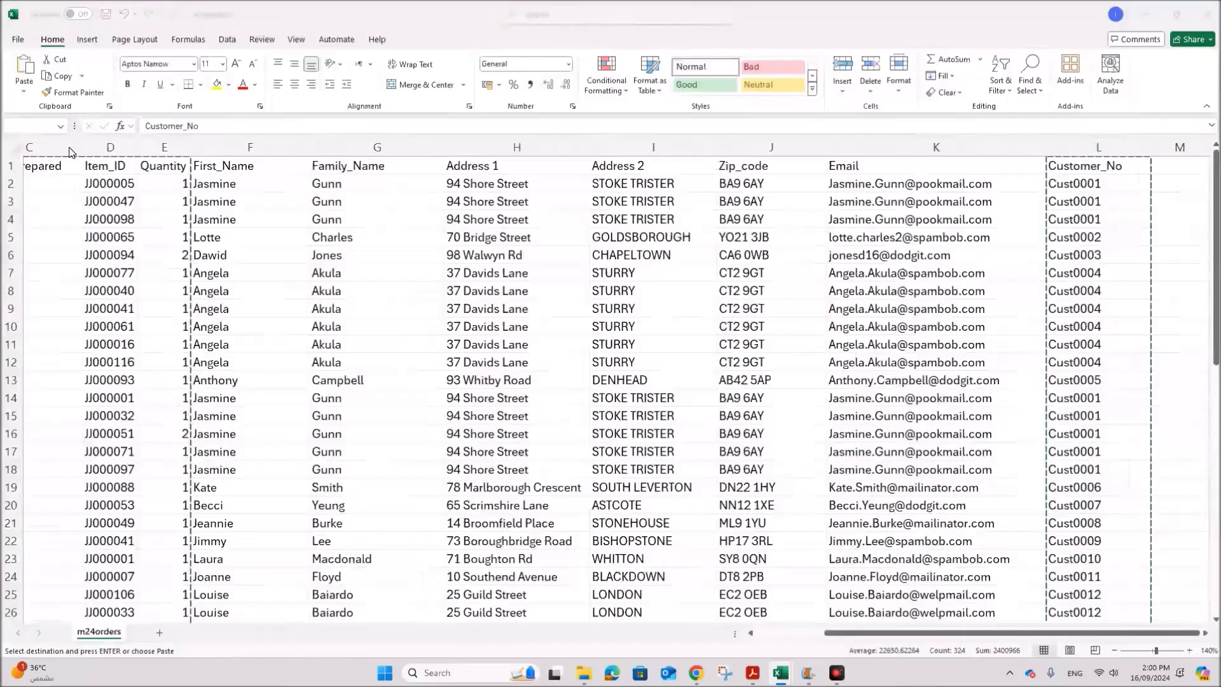
key(ctrl+v)
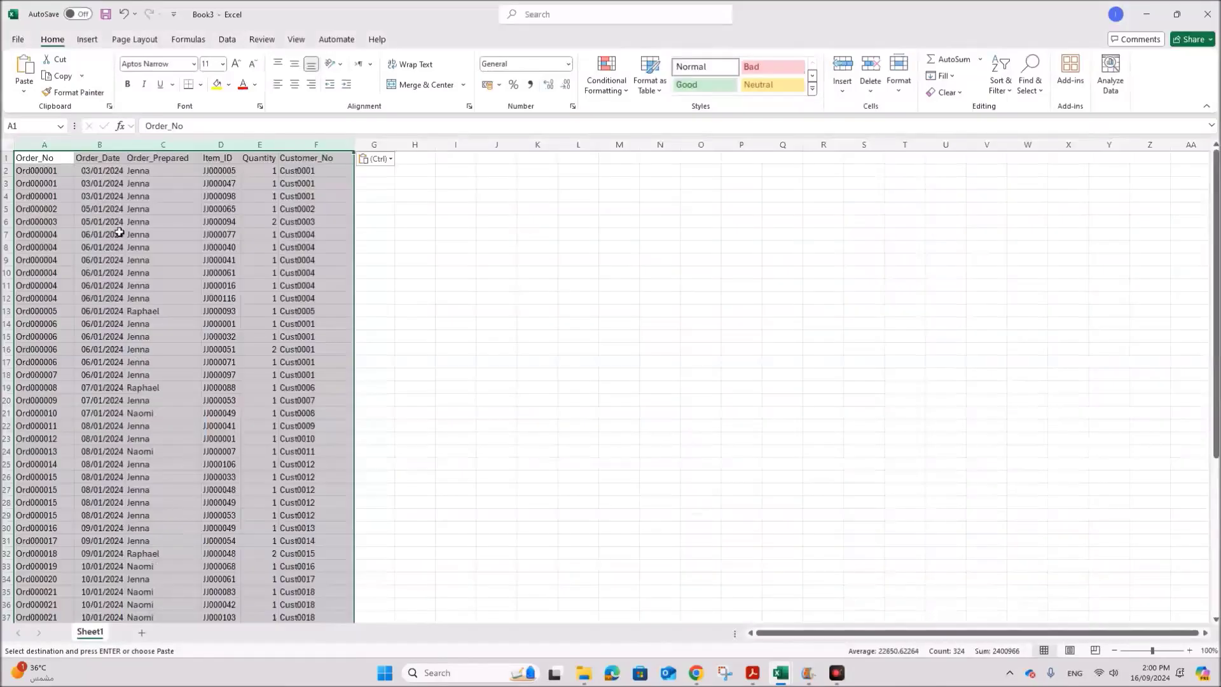
- Autofit all column widths of the pasted order data and enlarge the sheet view to 130%
click(7, 145)
double_click(74, 144)
click(719, 360)
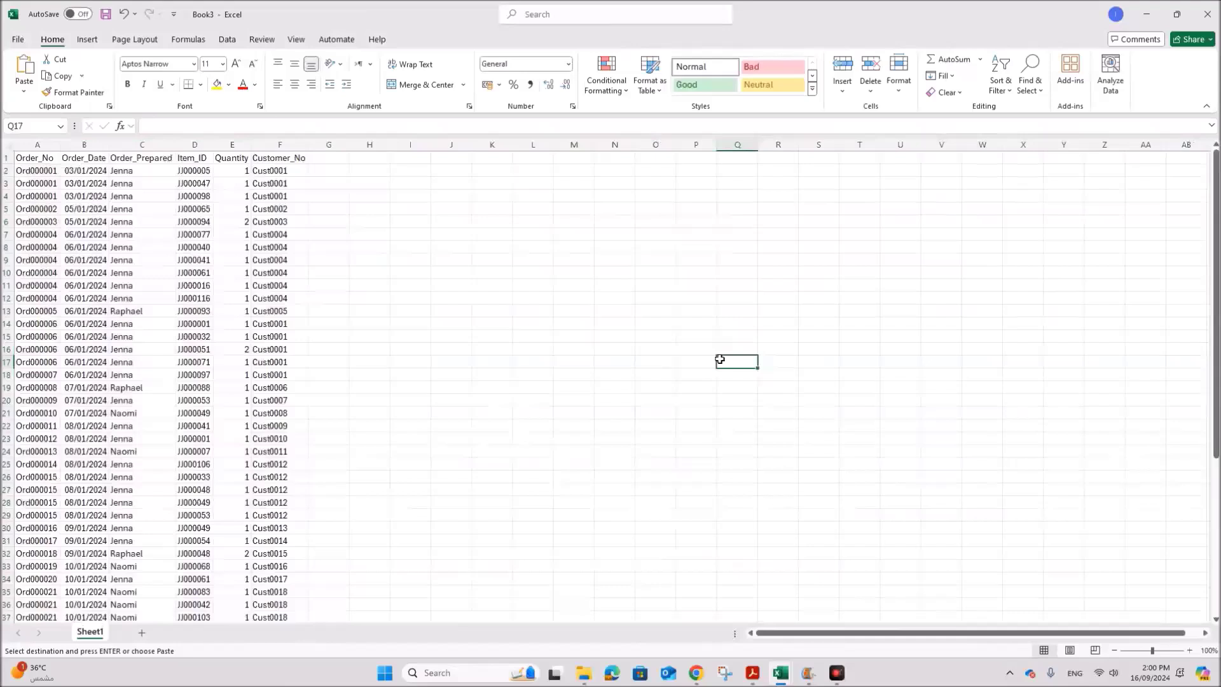
click(1189, 651)
click(1188, 651)
click(1188, 650)
scroll(311, 387, up, 2)
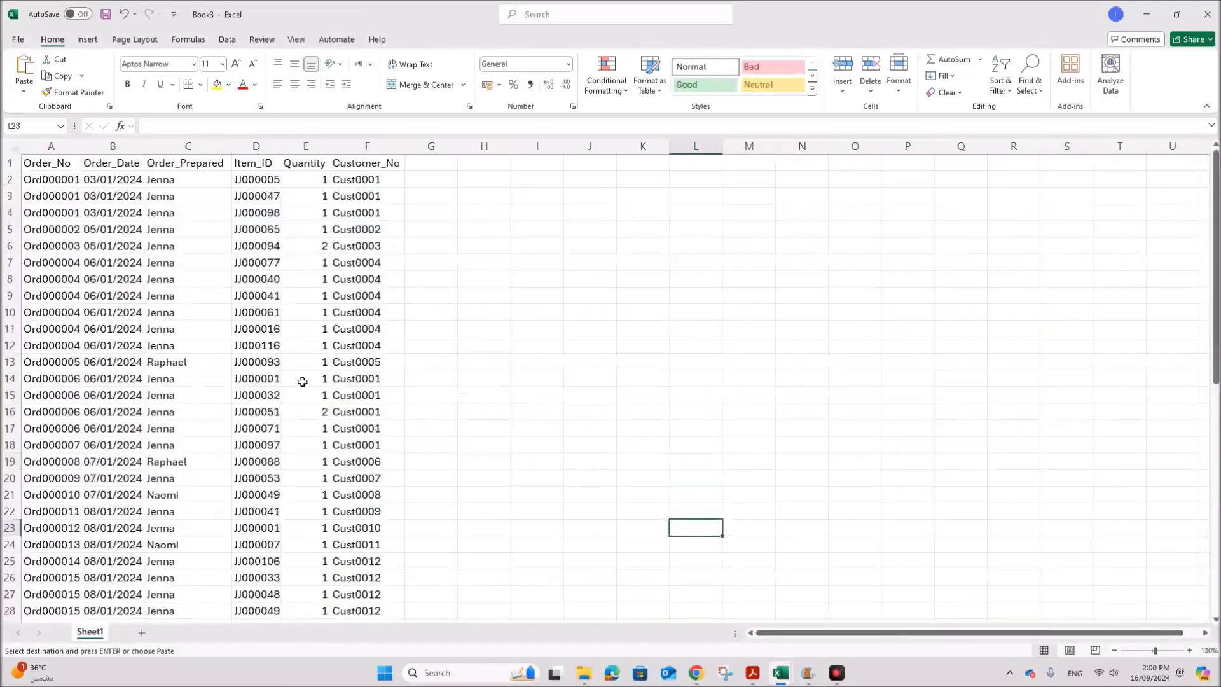
click(192, 323)
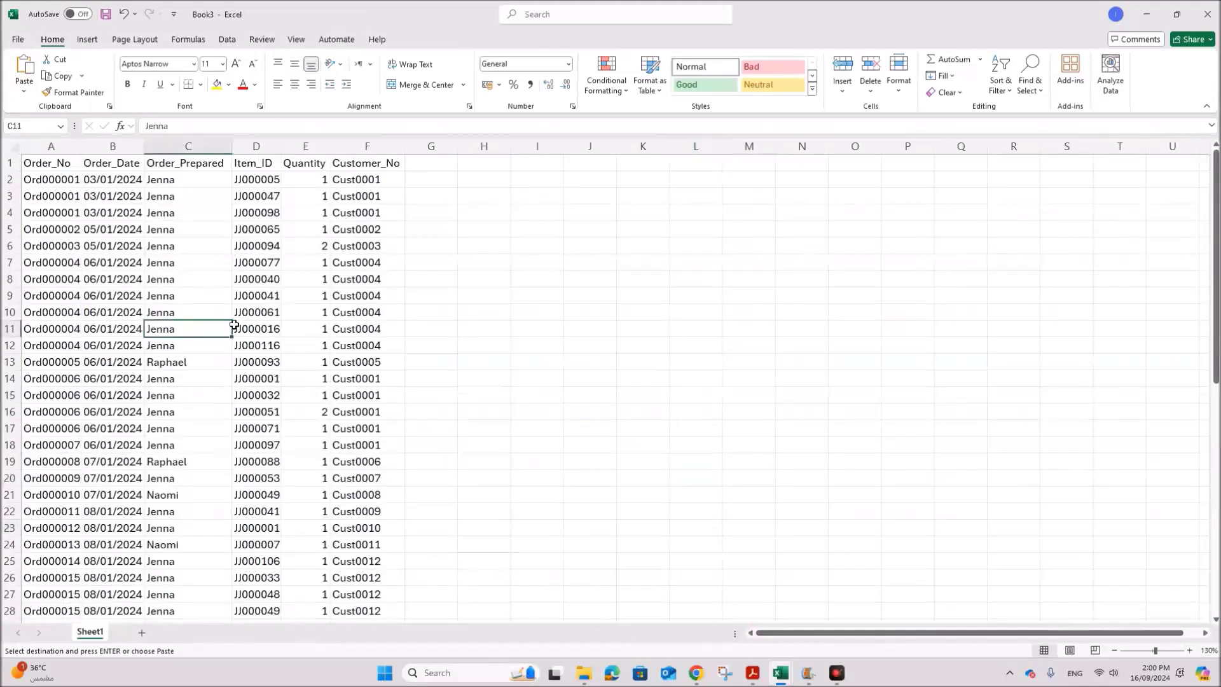
- Insert a new column before Order_No in the order data and head it Order_ID
click(66, 280)
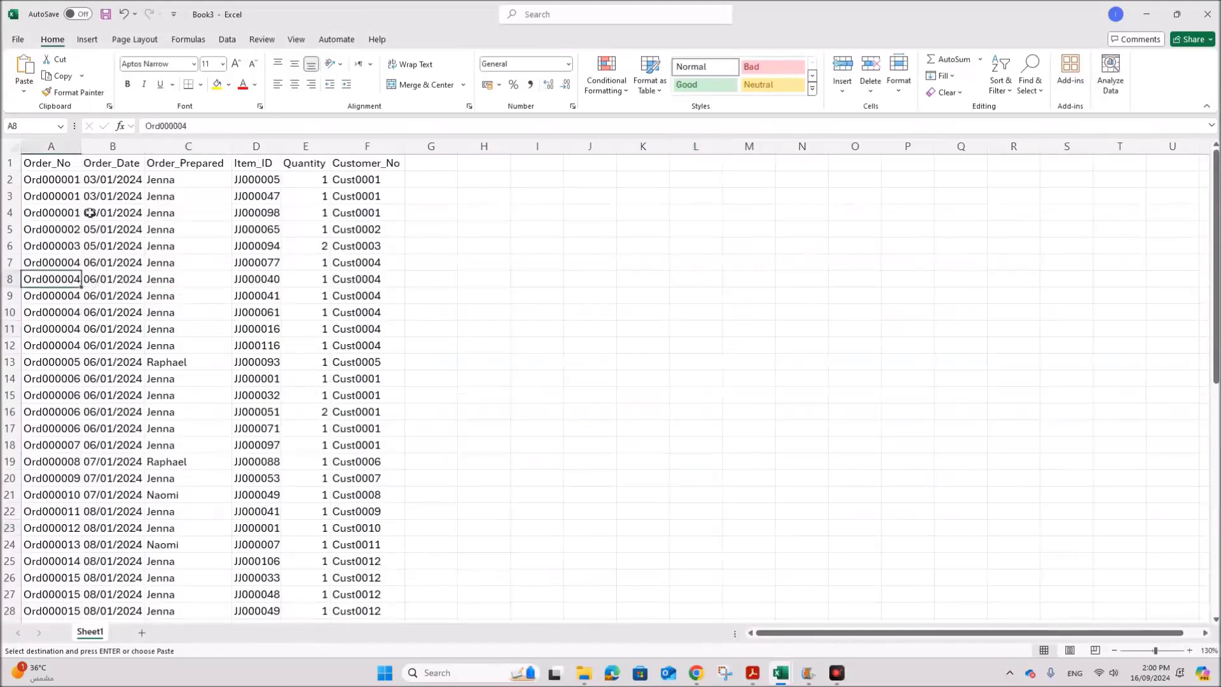
scroll(328, 270, down, 12)
scroll(328, 280, up, 12)
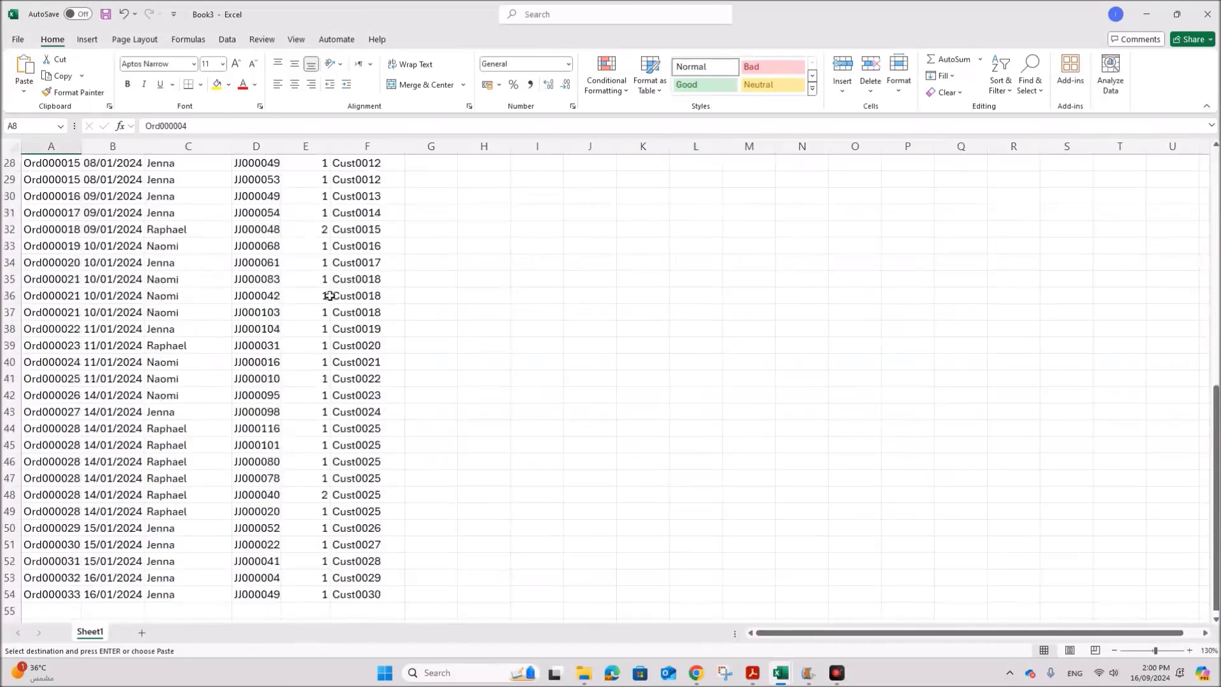
right_click(56, 148)
click(108, 274)
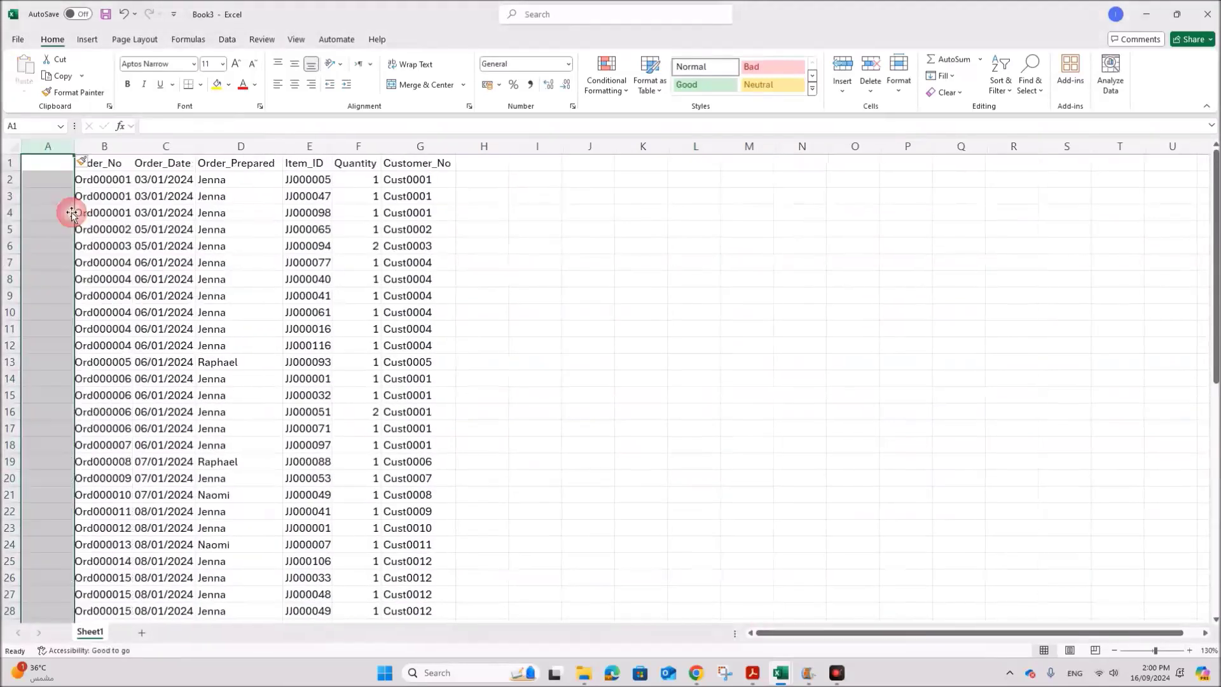
text(Order_ID)
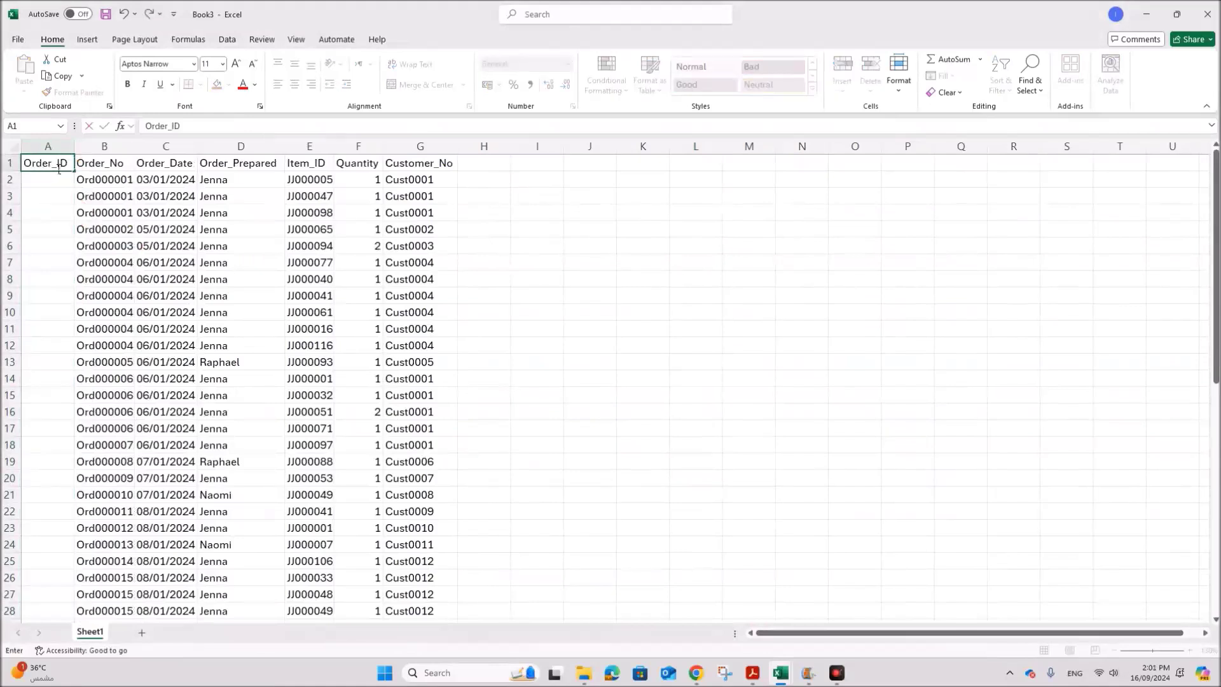
key(Return)
- Number the Order_ID column from 1 in steps of 1 down to the last order row
text(1)
key(Return)
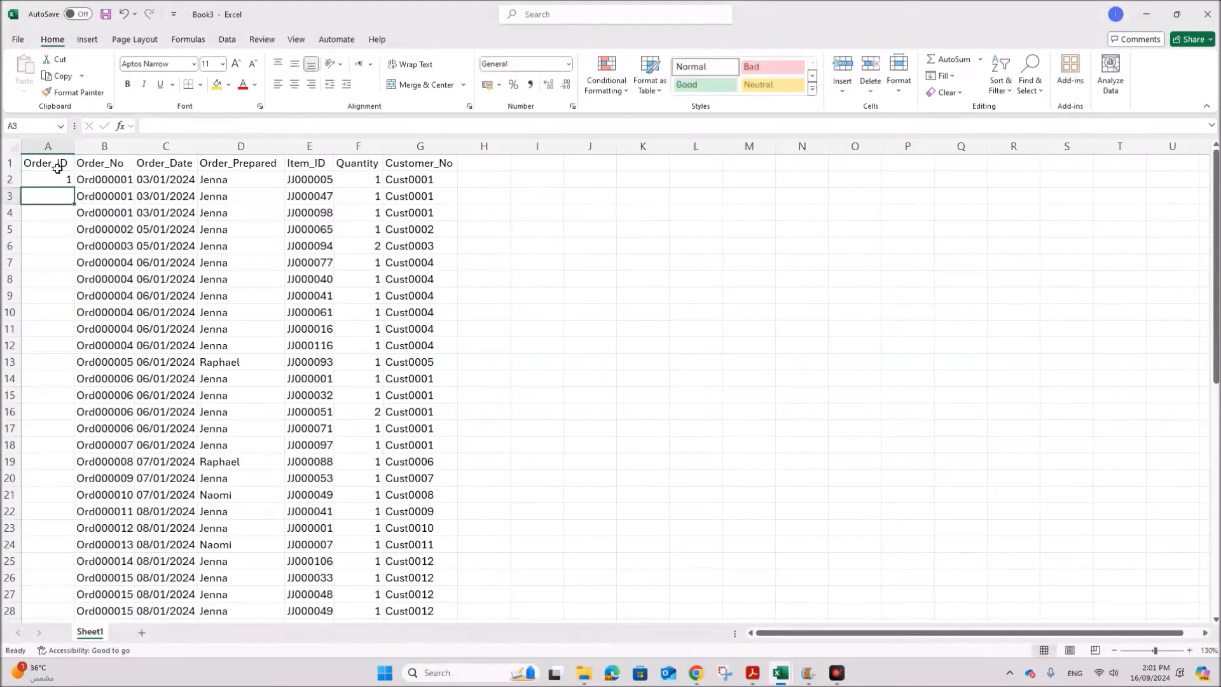
text(2)
click(84, 199)
drag(62, 178, 69, 201)
double_click(74, 203)
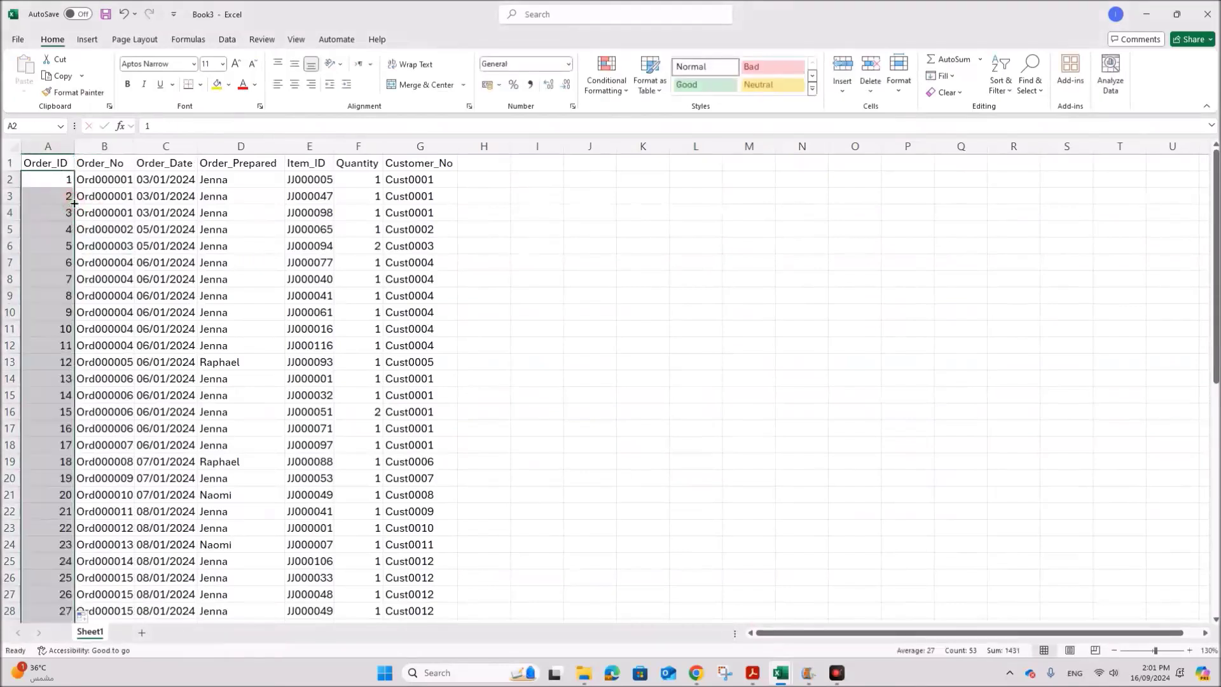
click(170, 462)
click(38, 159)
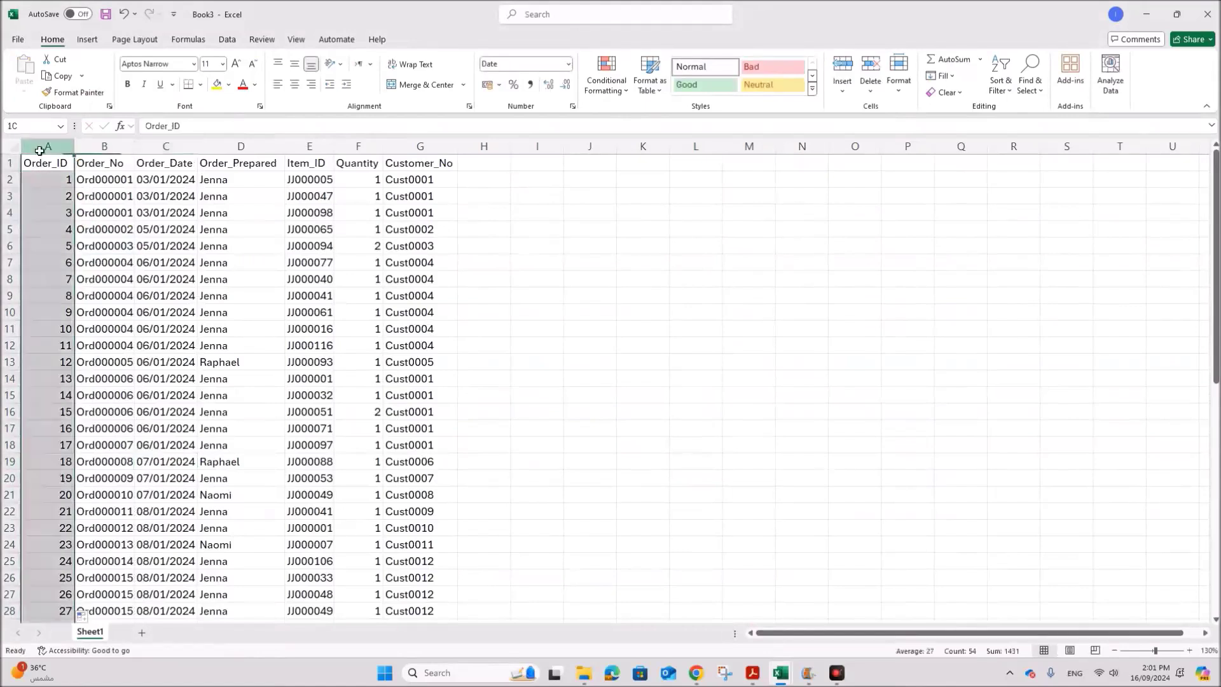
click(173, 292)
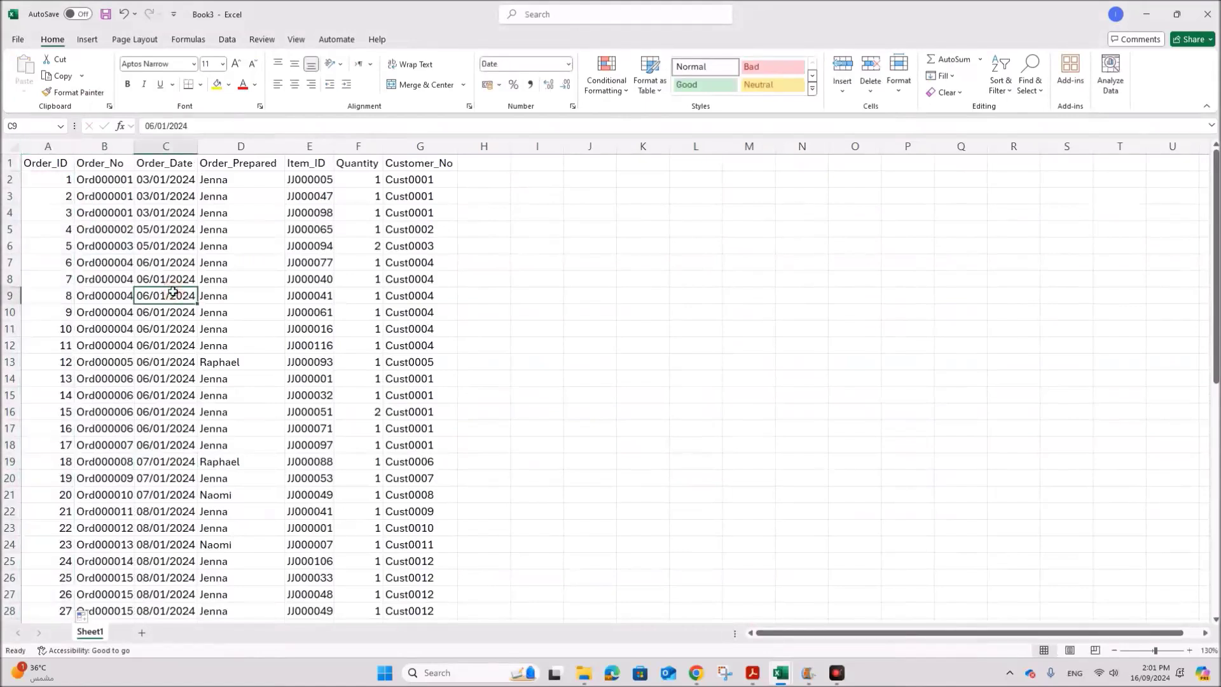
- Save the order workbook as Orders in CSV (Comma delimited) format in the March 2024 P2 folder on the Desktop
click(19, 39)
click(59, 262)
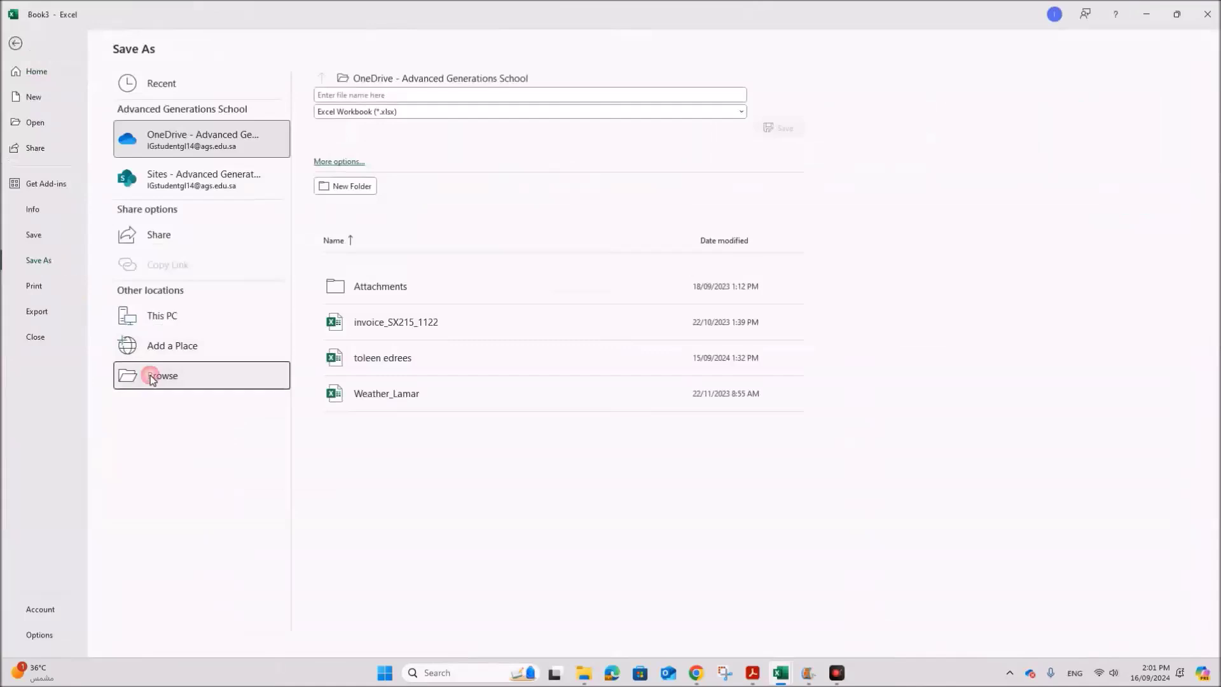
click(150, 375)
click(52, 169)
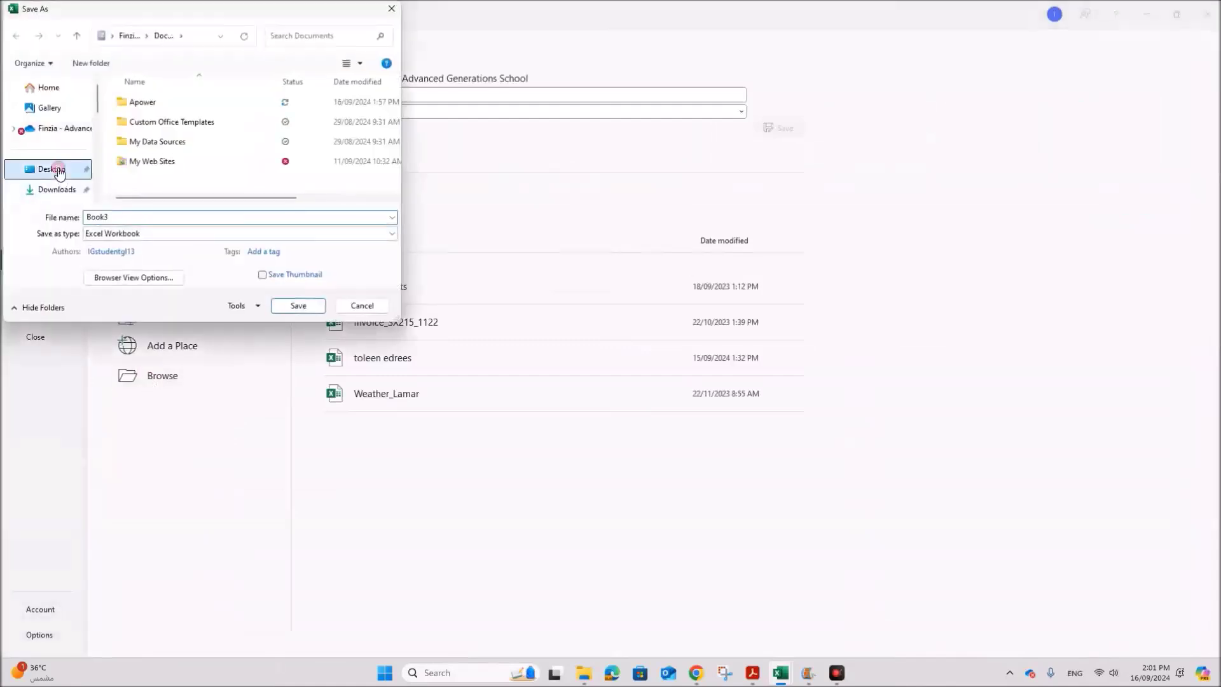
scroll(96, 151, down, 4)
click(70, 164)
click(139, 217)
text(Orders)
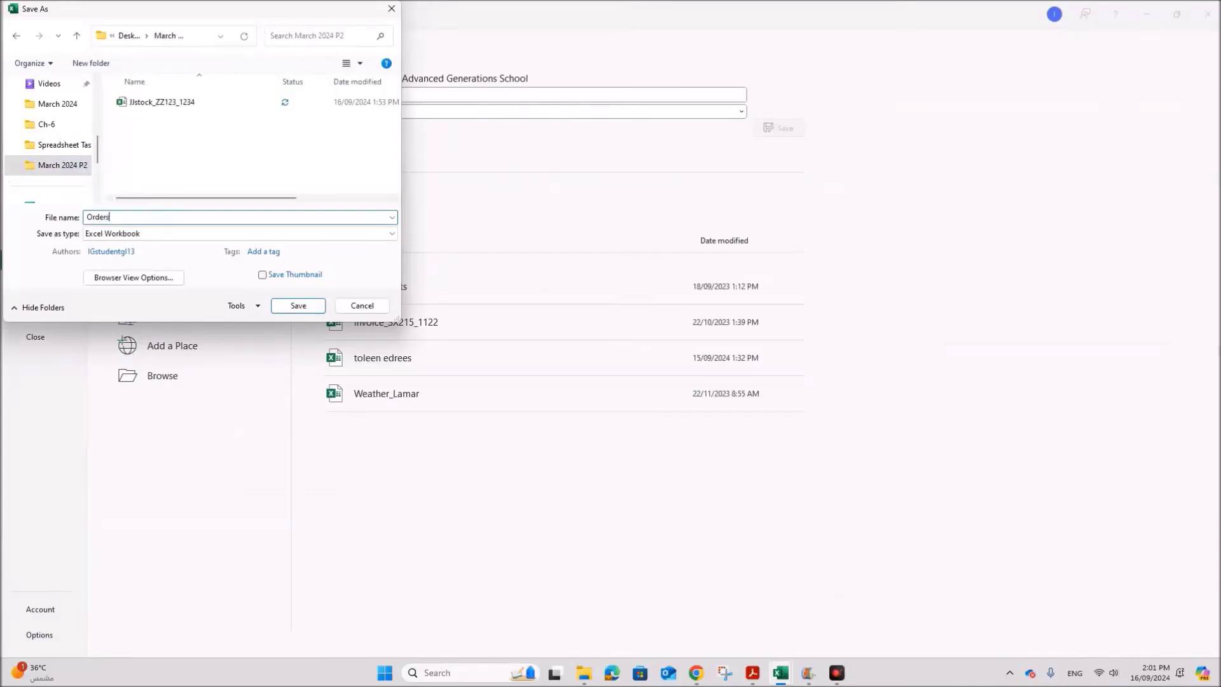
click(145, 234)
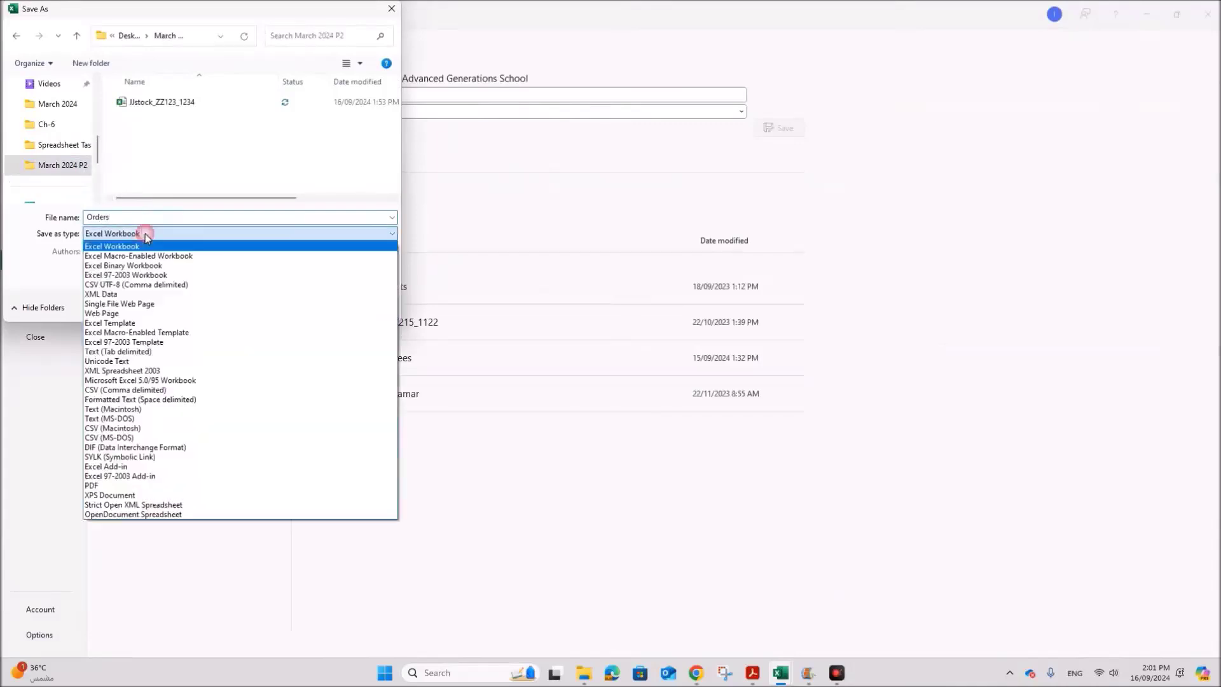
click(125, 390)
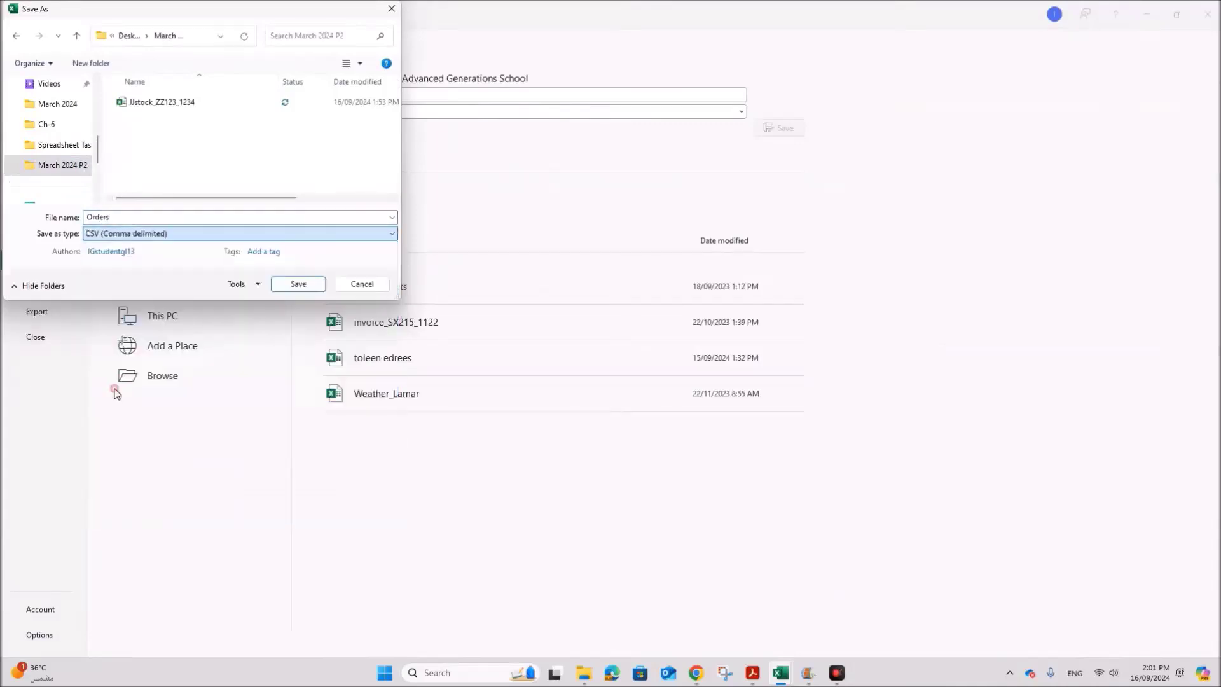
click(283, 286)
click(283, 286)
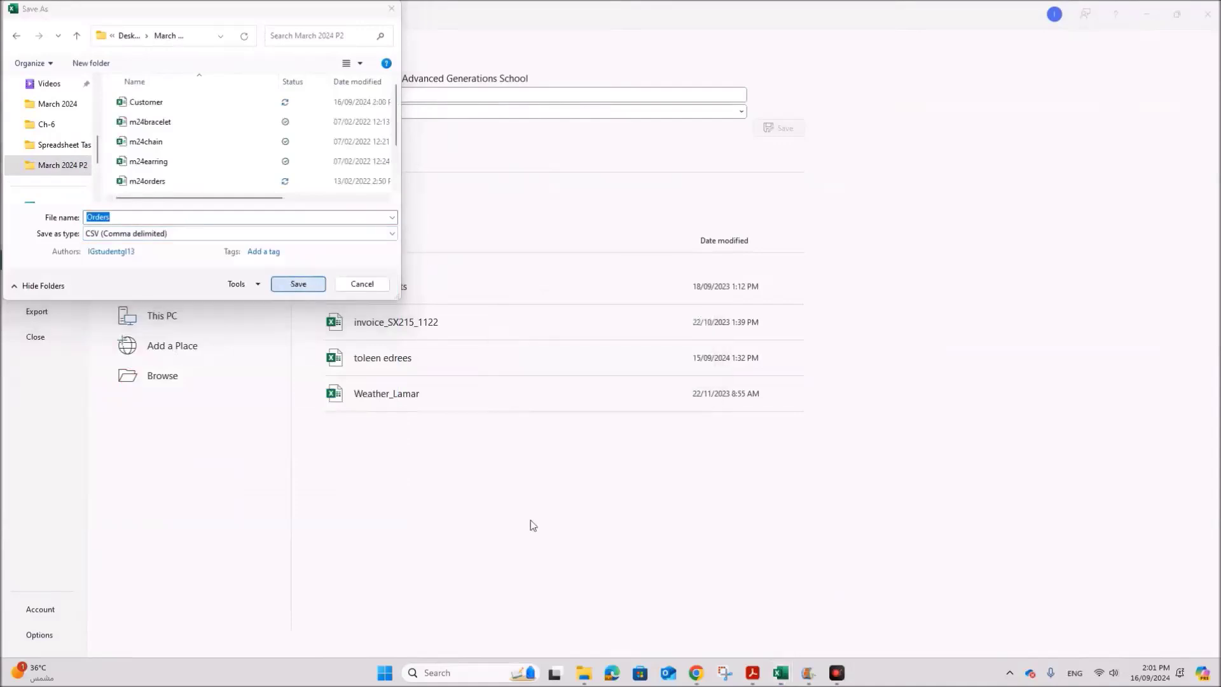
- Switch to the exam paper PDF in Acrobat and read the relational database requirements in task 2
click(754, 674)
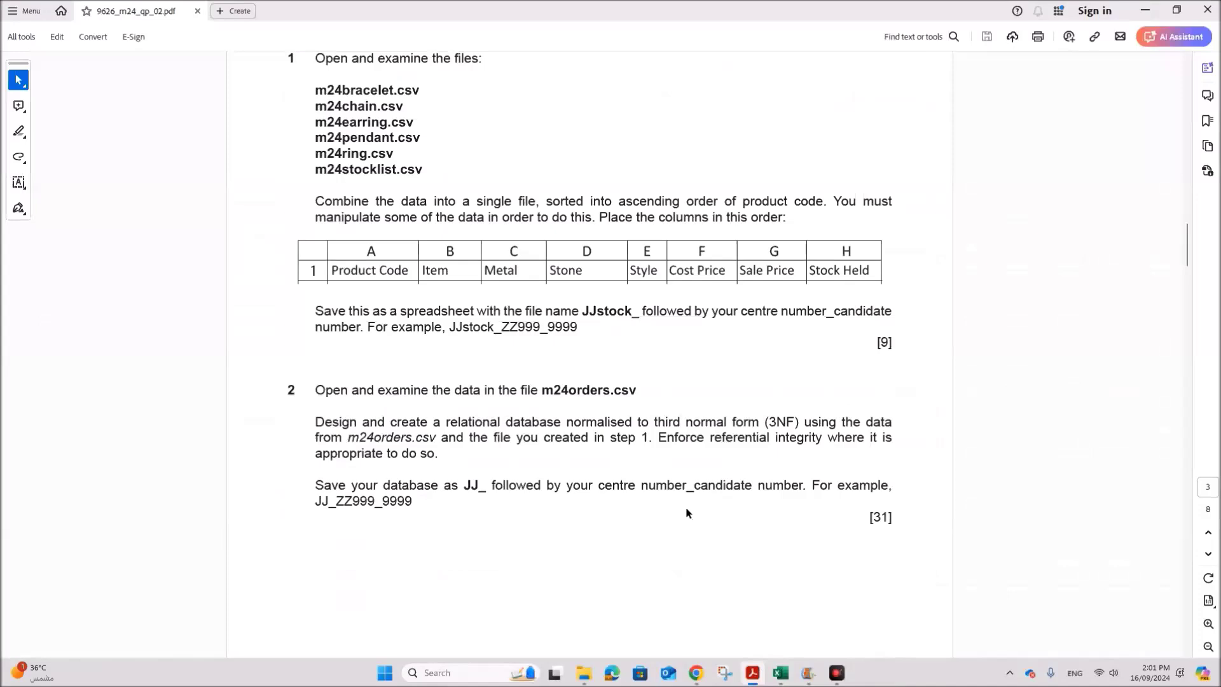
click(895, 378)
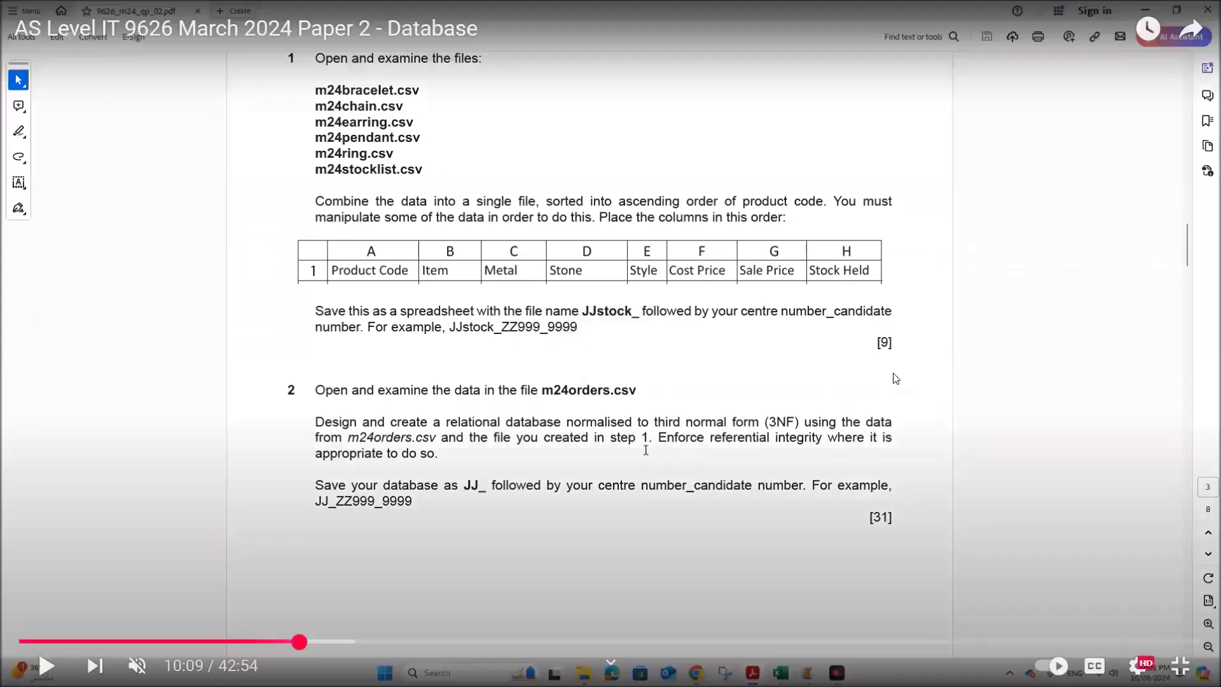
click(895, 378)
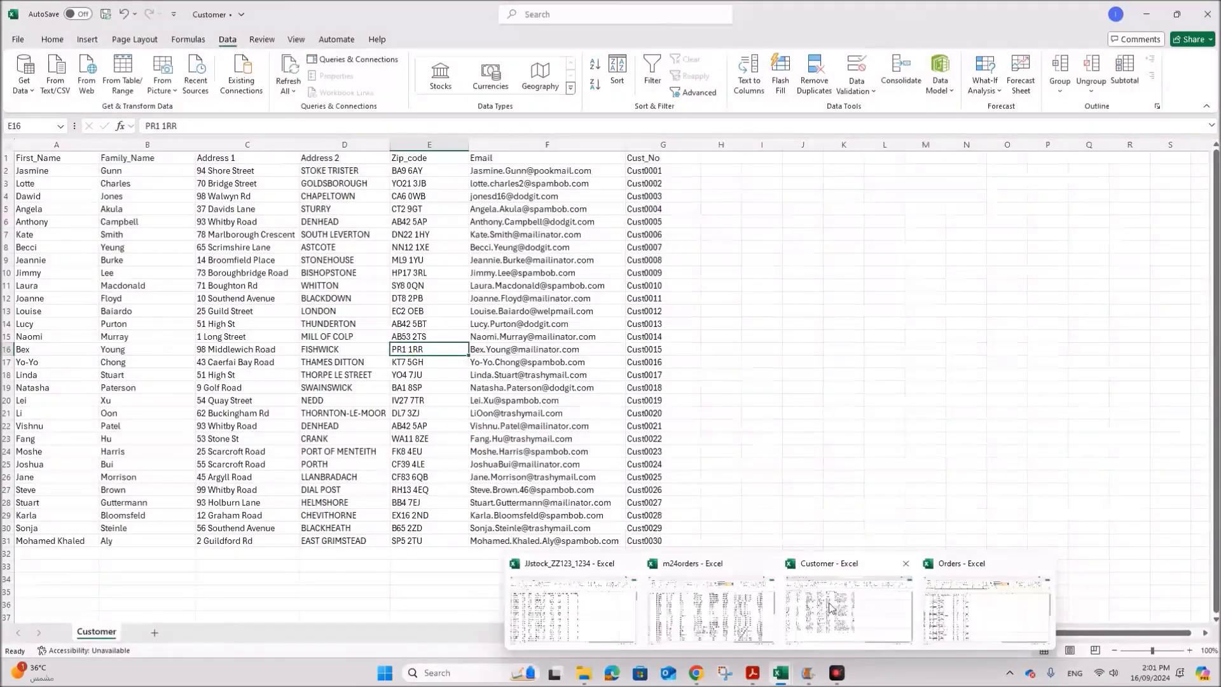
- Switch to the JJstock_ZZ123_1234 workbook in Excel and examine its columns and stock records
mouse_move(966, 600)
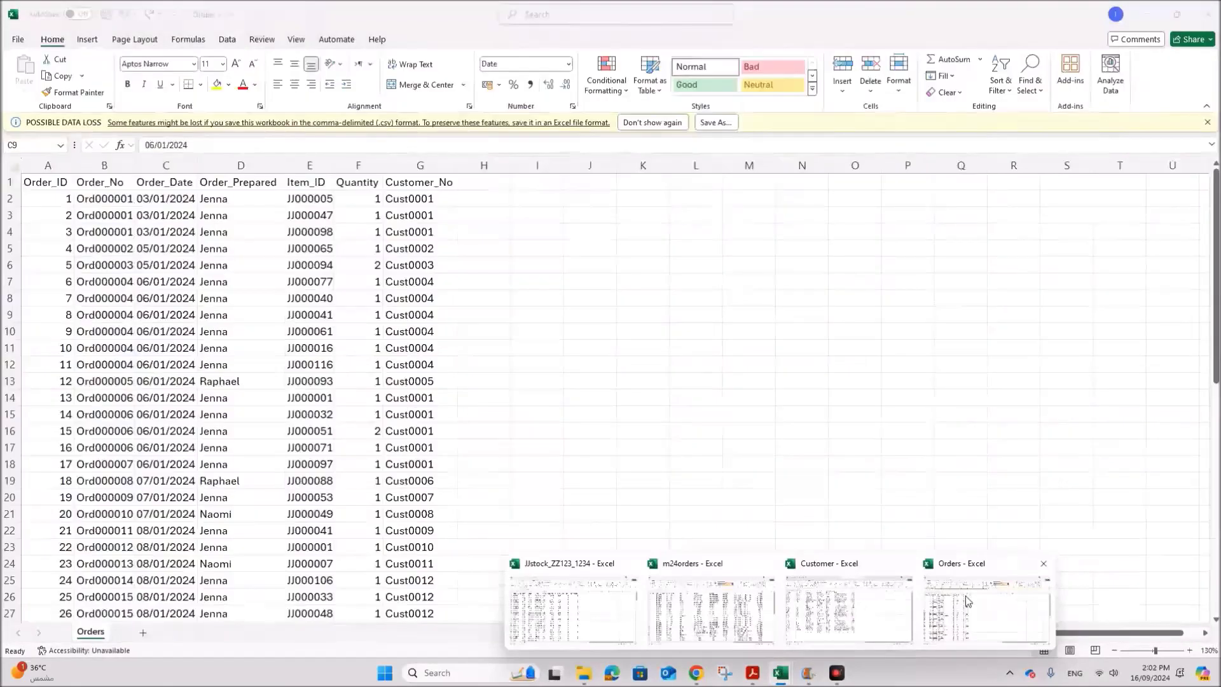
click(607, 565)
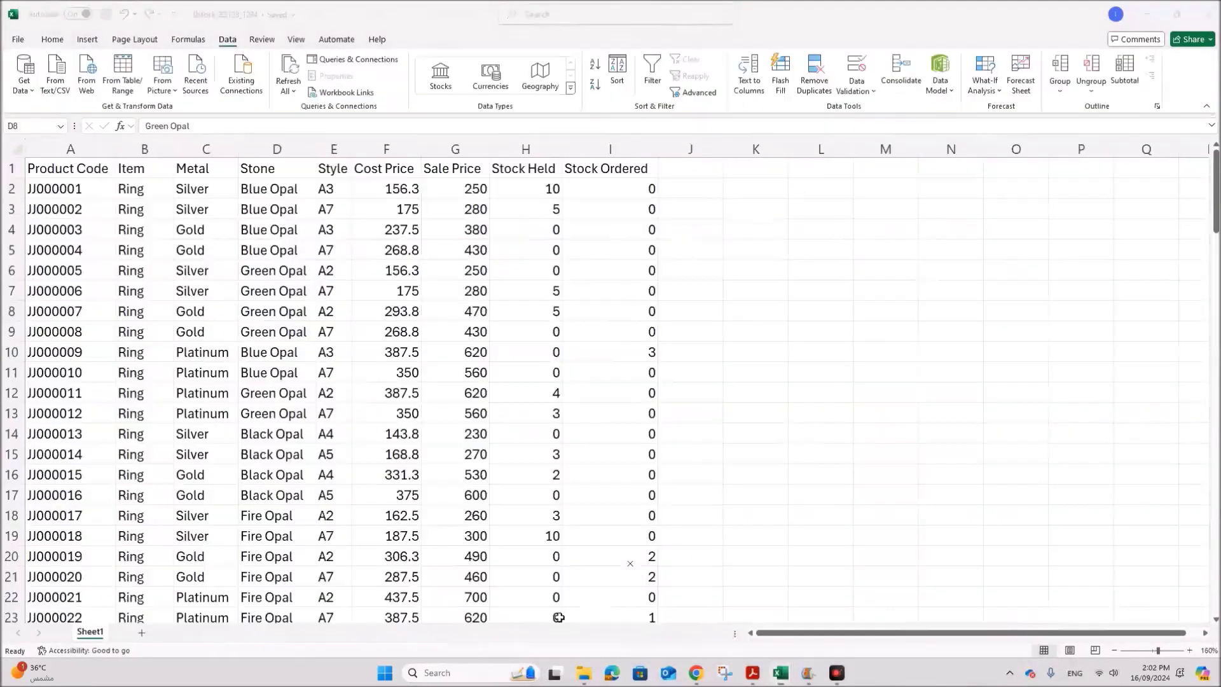
click(590, 436)
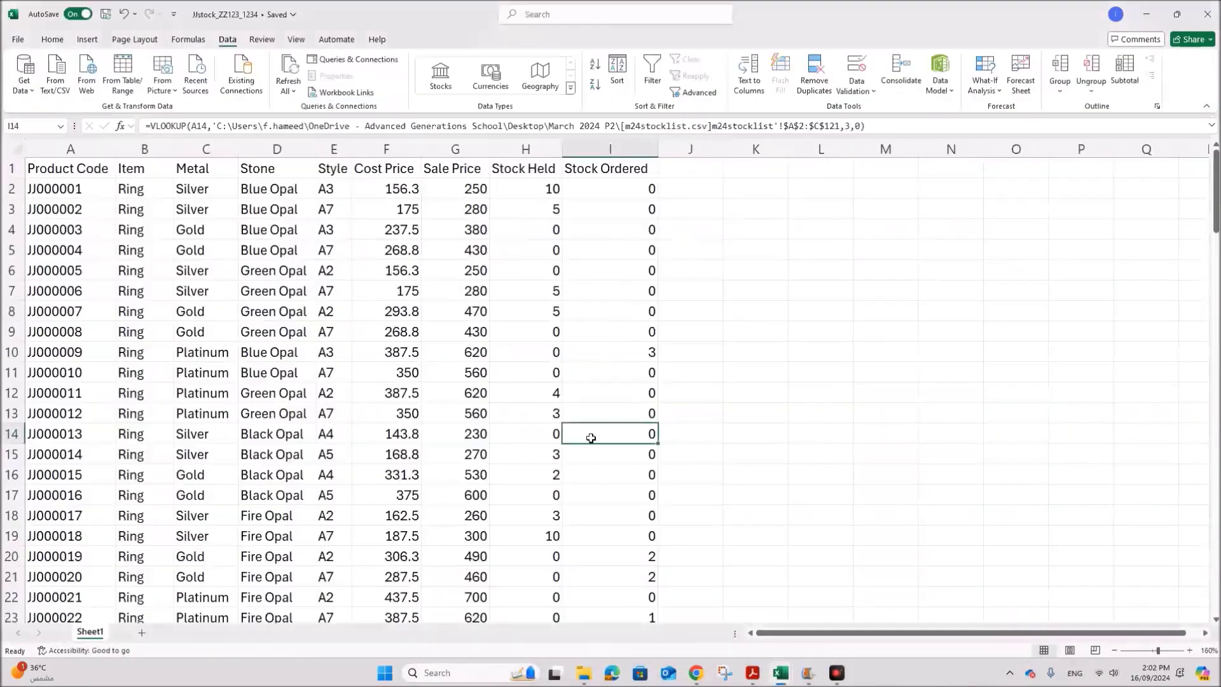
click(804, 449)
click(94, 151)
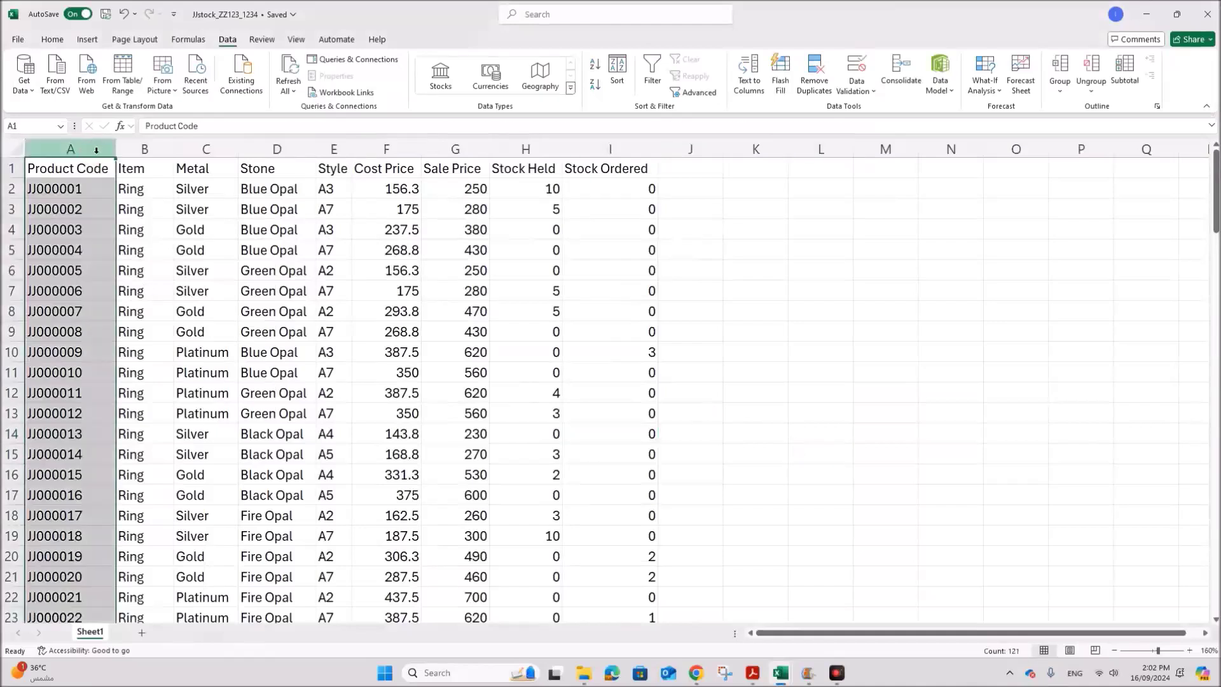
click(138, 147)
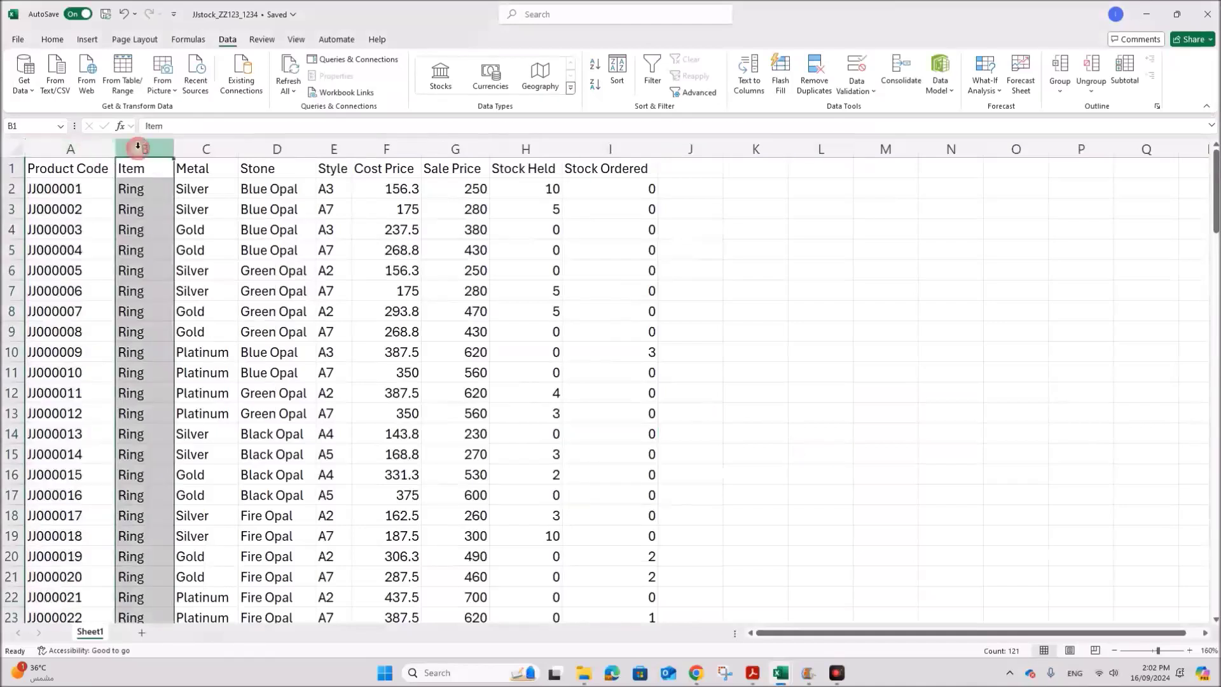
click(192, 146)
click(388, 315)
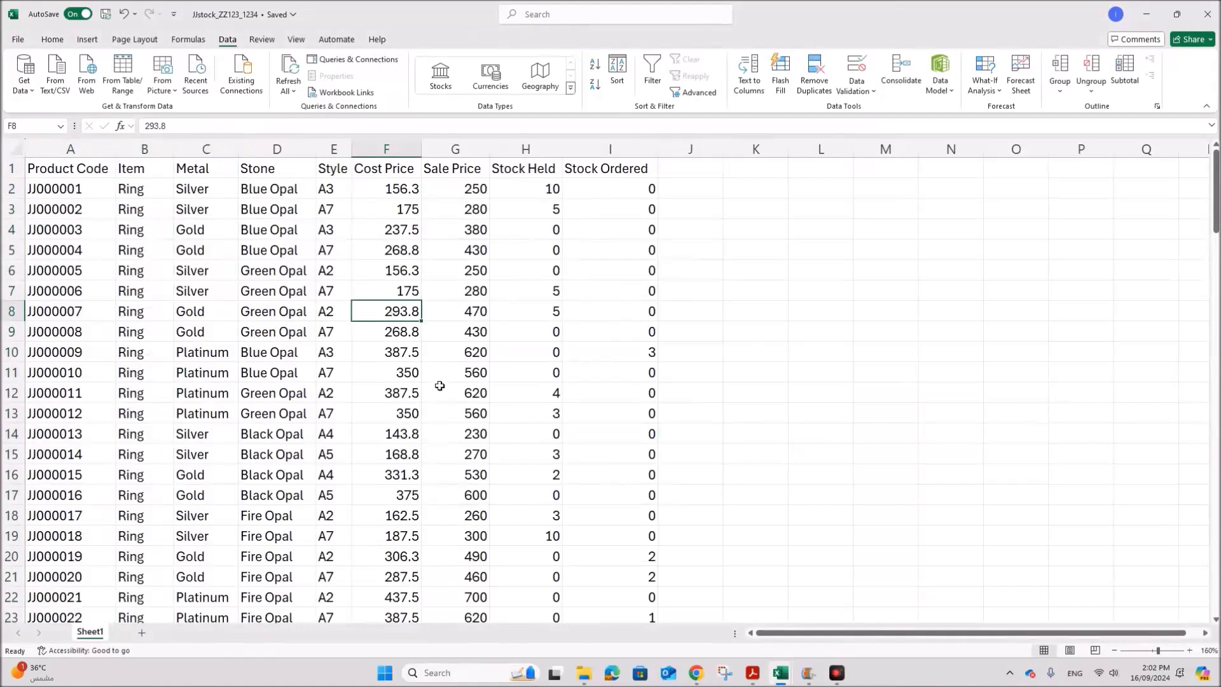
scroll(410, 344, down, 5)
scroll(407, 340, up, 5)
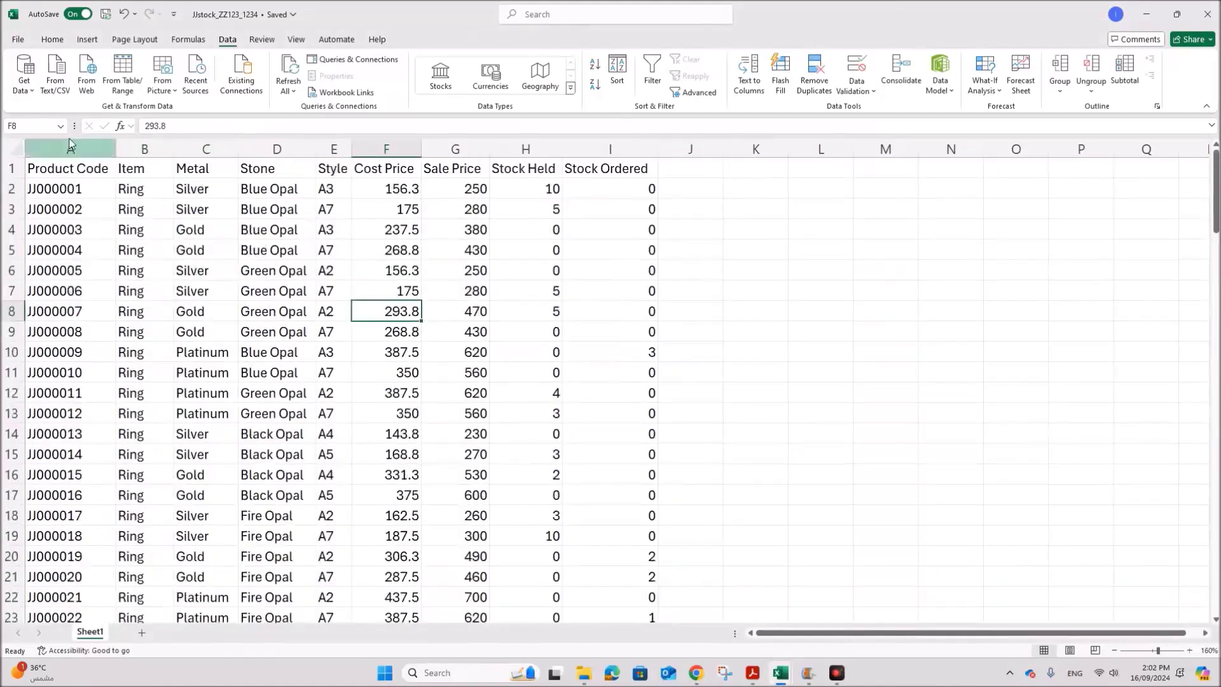
- Save a copy of the stock workbook as Stock in CSV (Comma delimited) format in the March 2024 P2 folder, and close the open workbooks
click(19, 40)
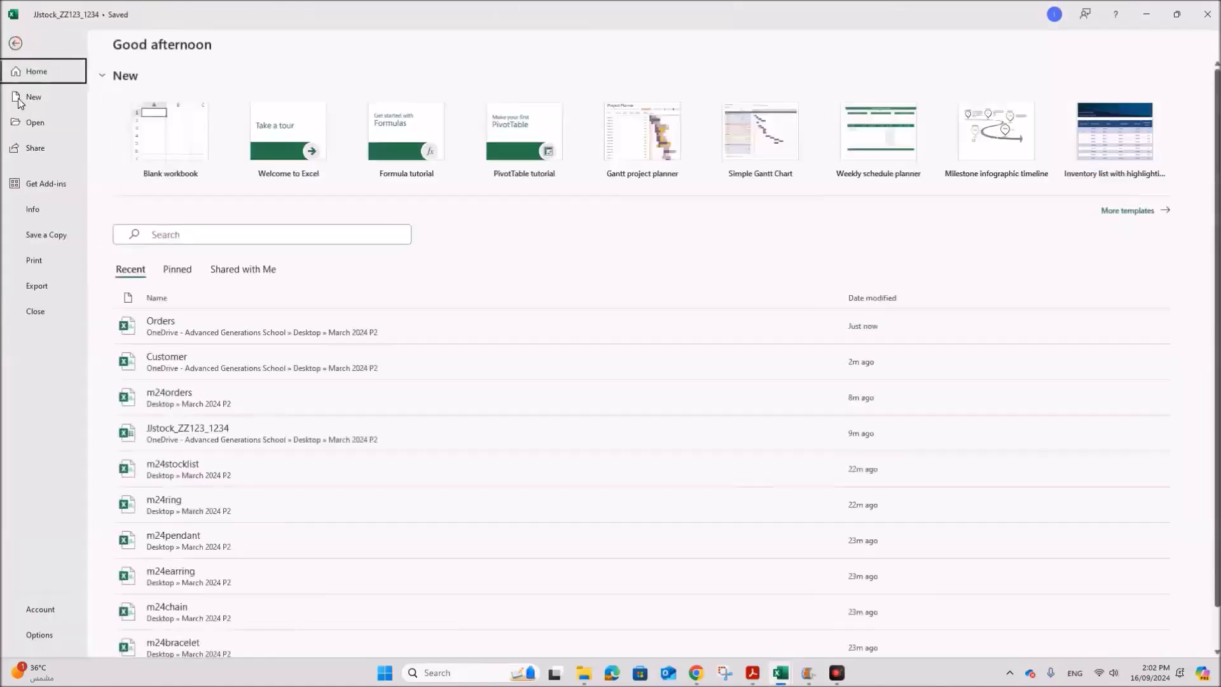
click(48, 235)
click(157, 381)
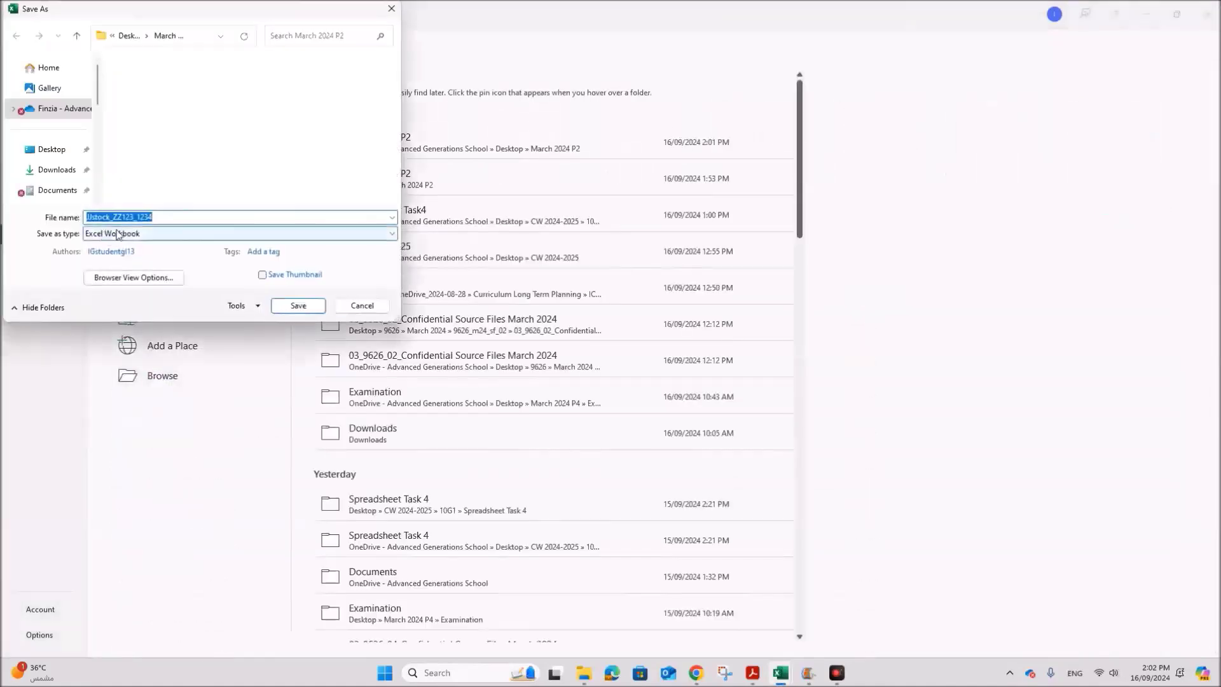
click(121, 234)
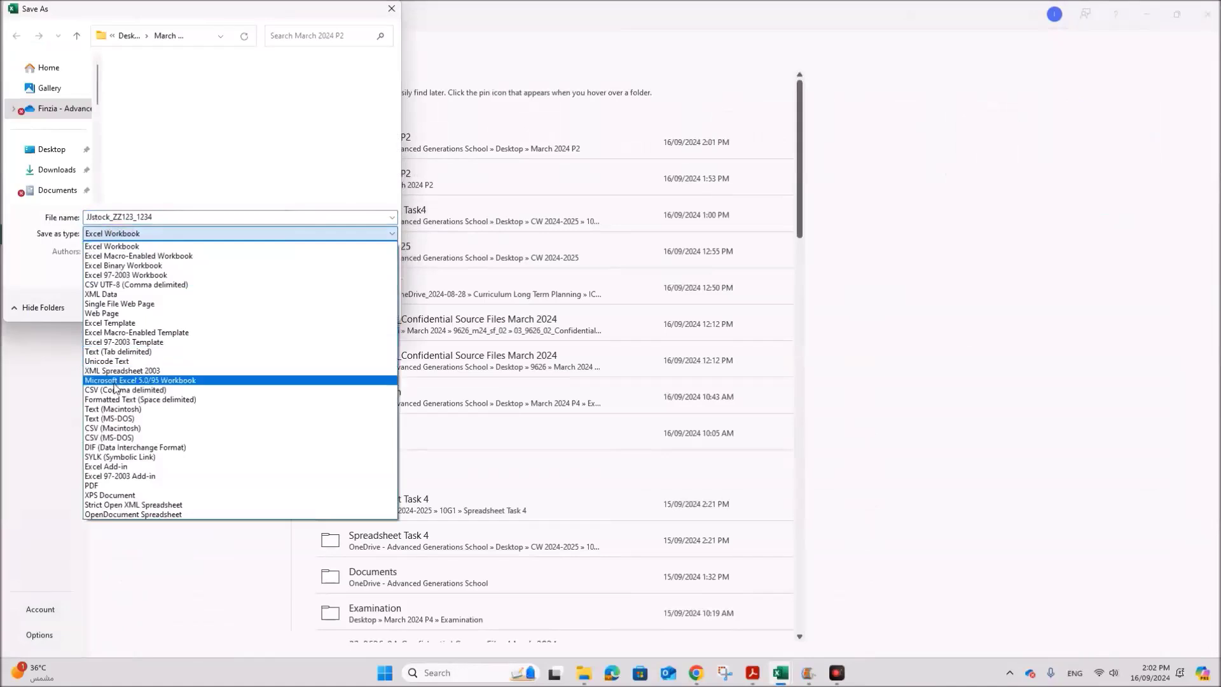
click(117, 390)
double_click(162, 222)
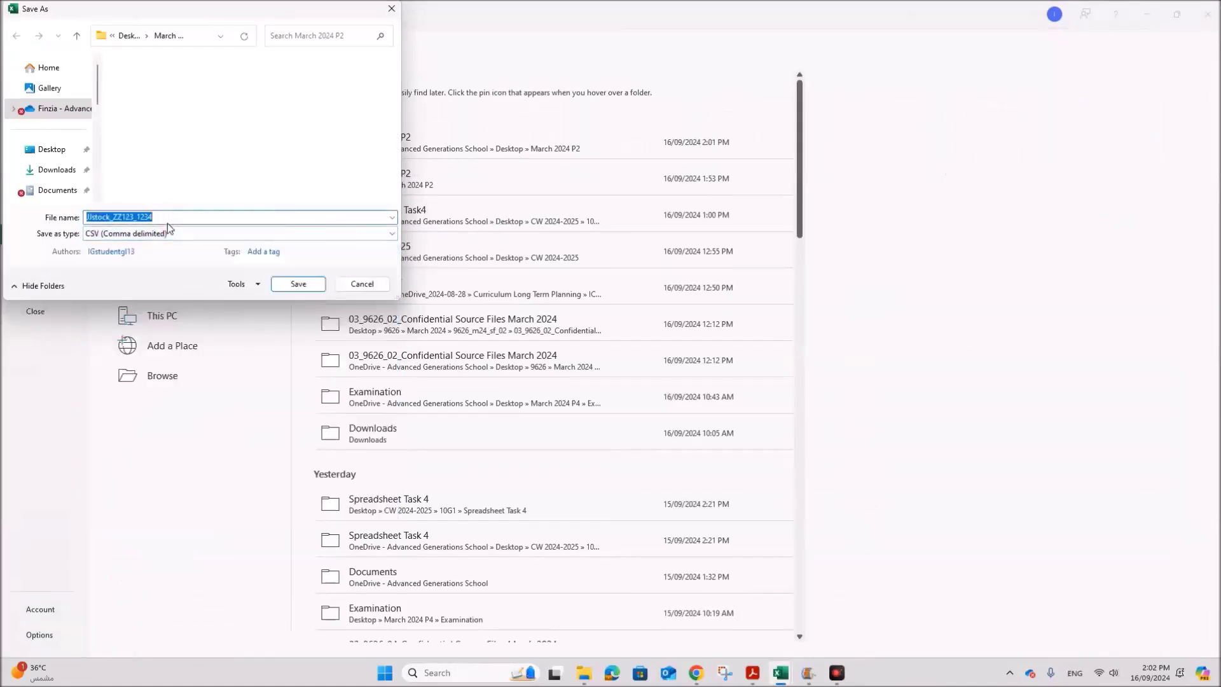
text(Stock)
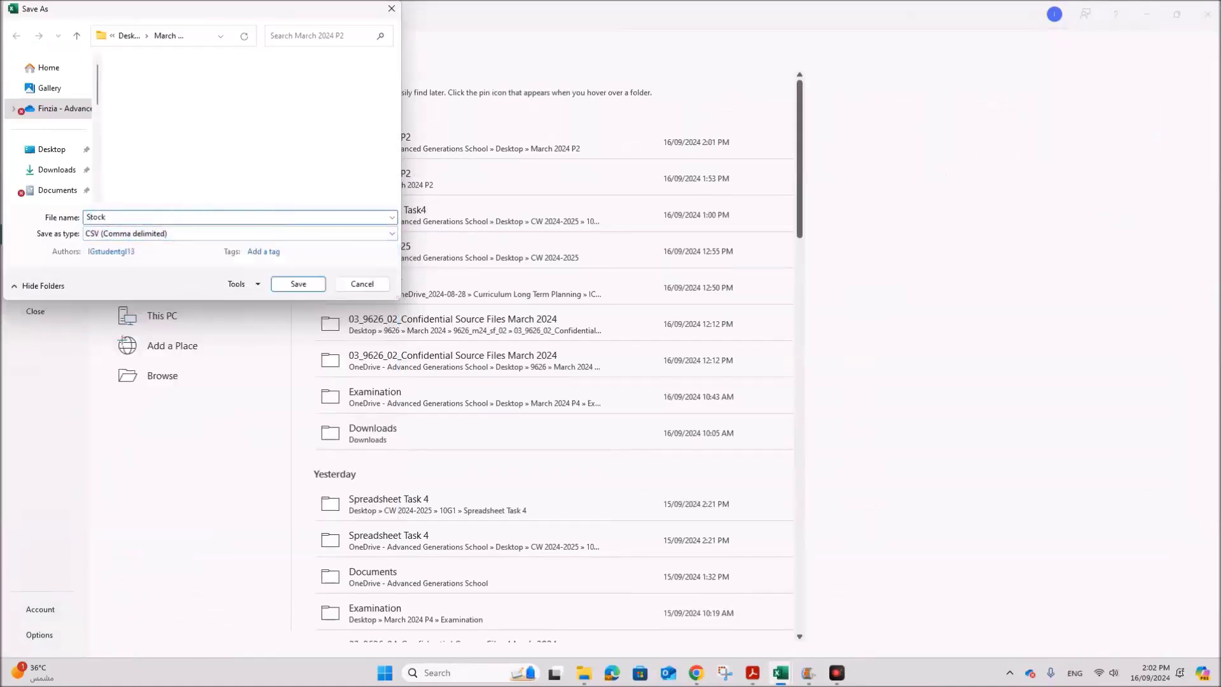
click(294, 285)
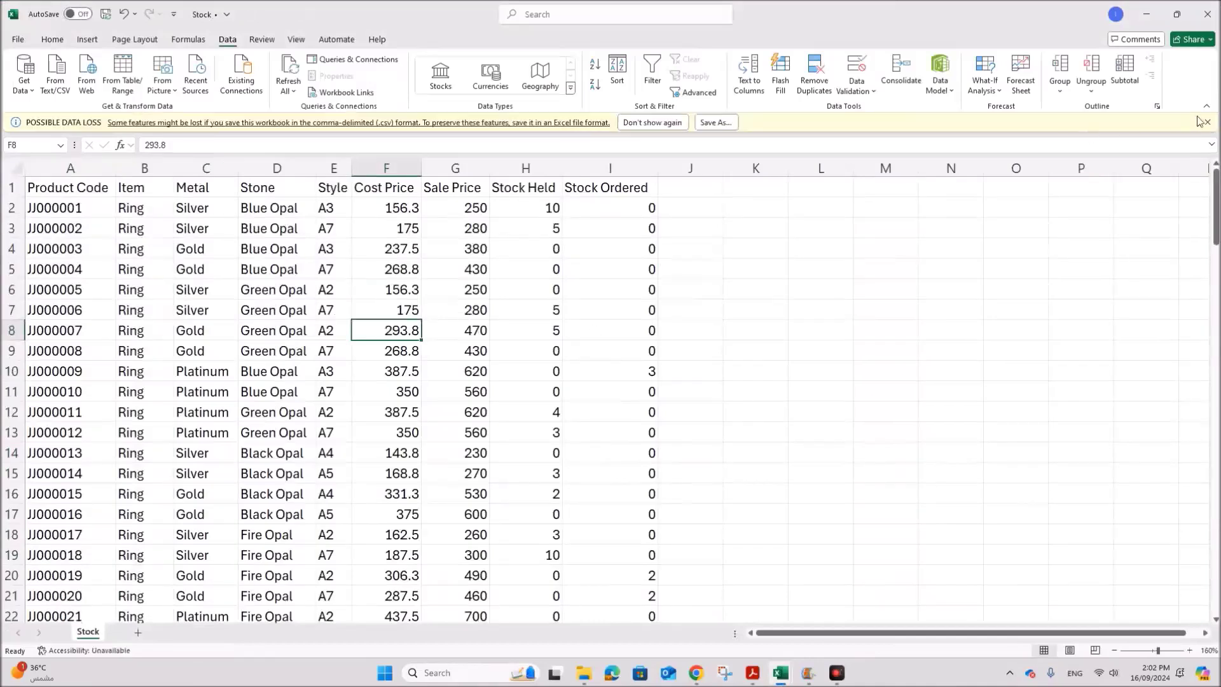
click(1207, 122)
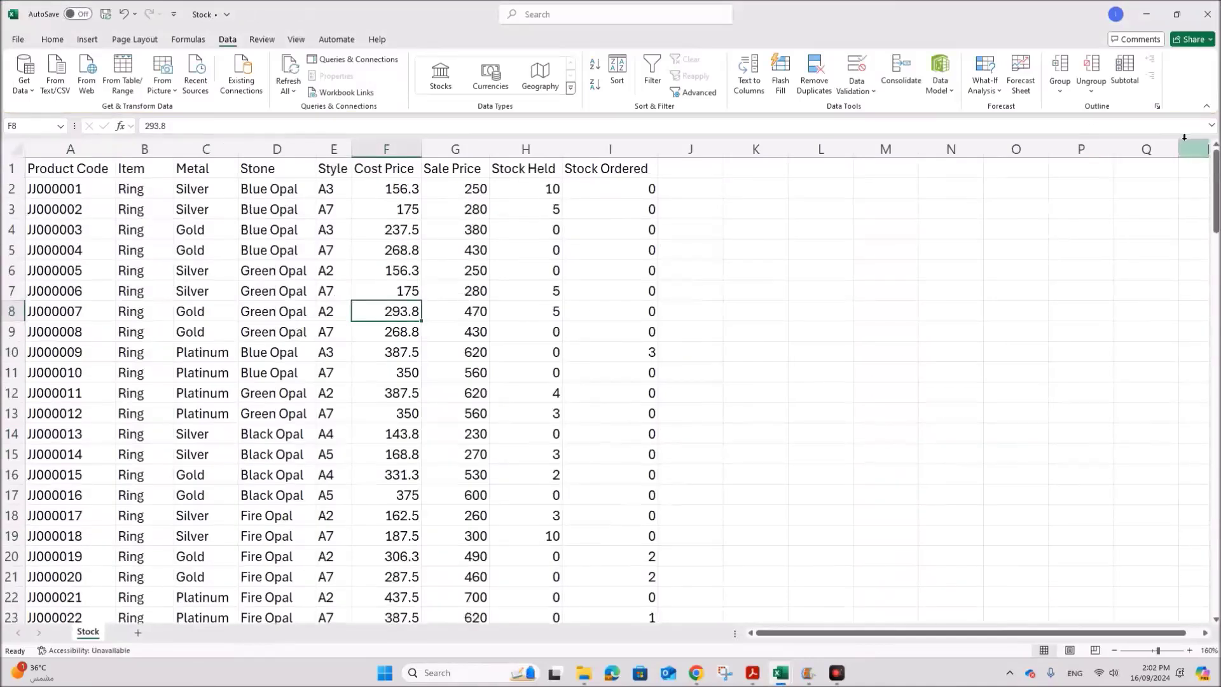
click(1215, 22)
click(1215, 21)
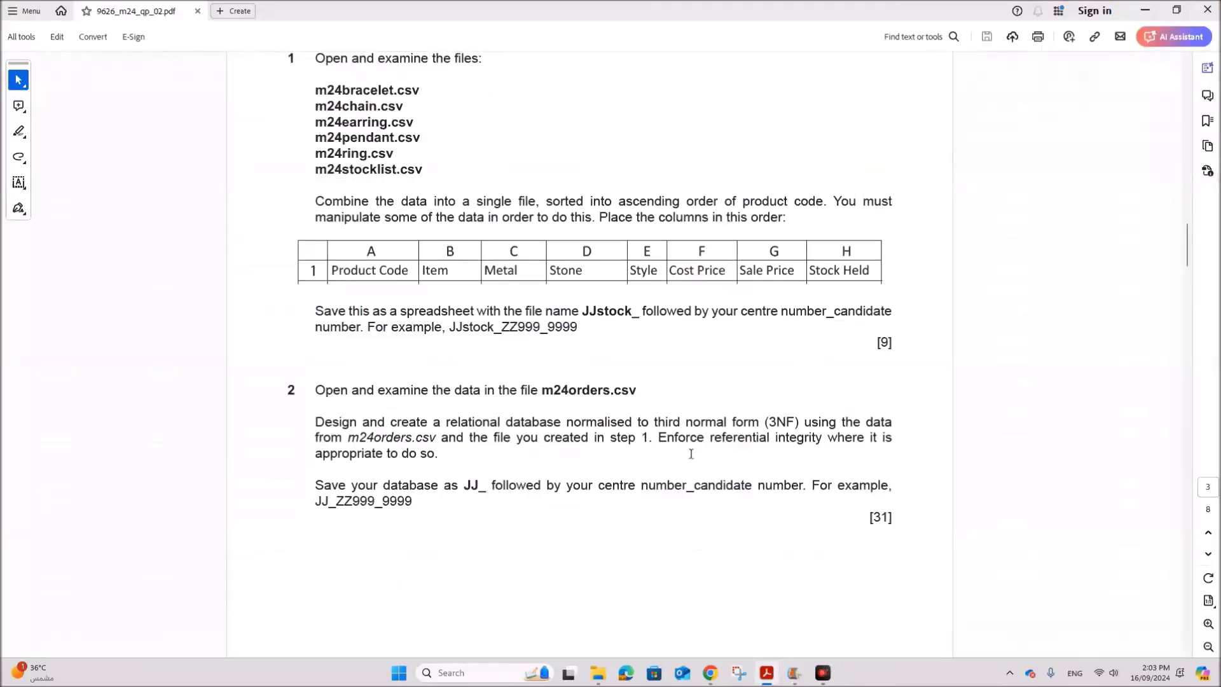
- Switch to Access and start a new blank database
click(460, 674)
text(acc)
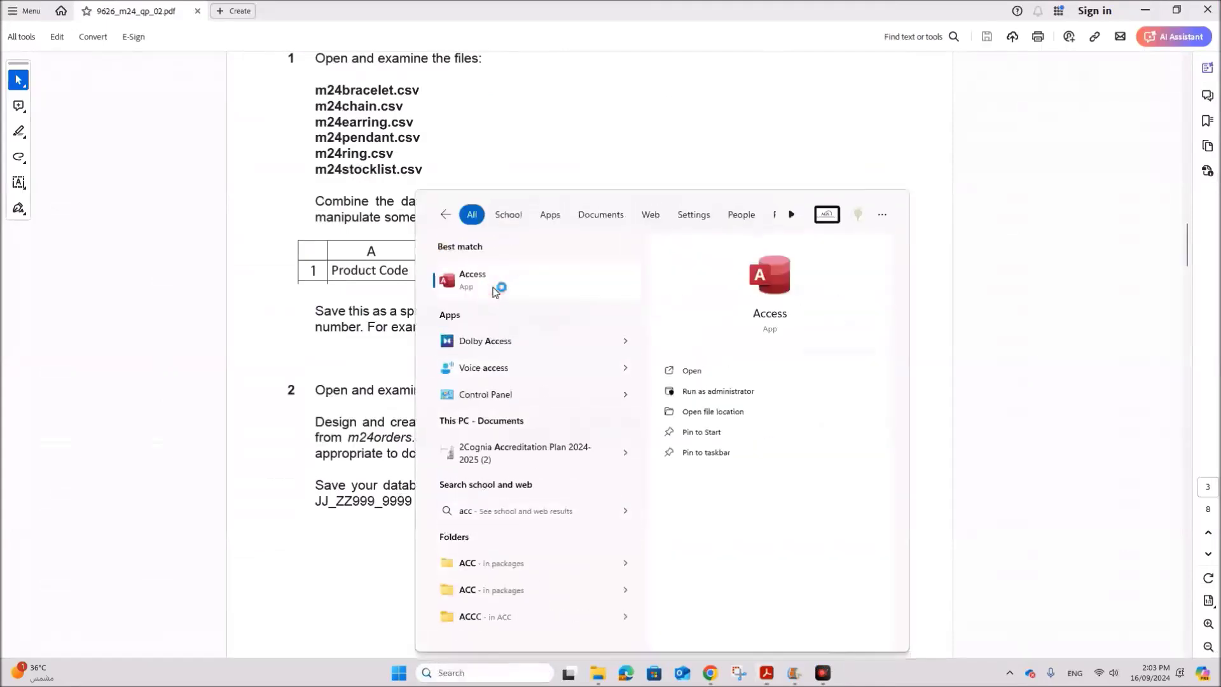
click(488, 284)
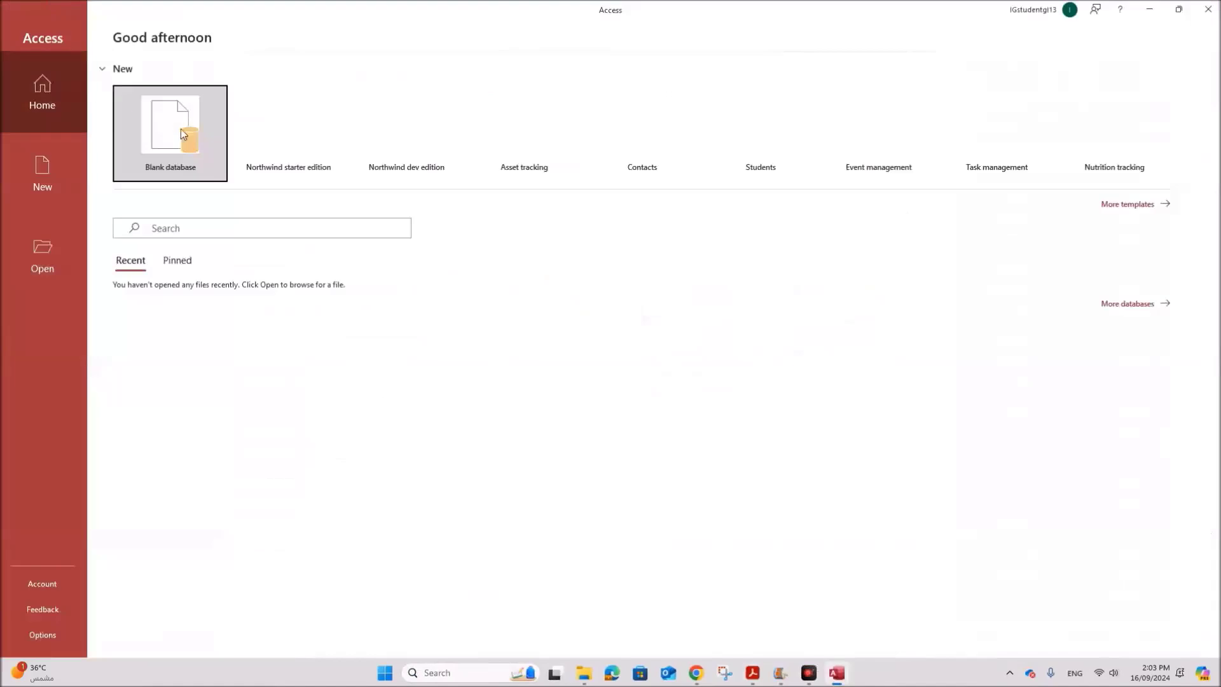
click(180, 135)
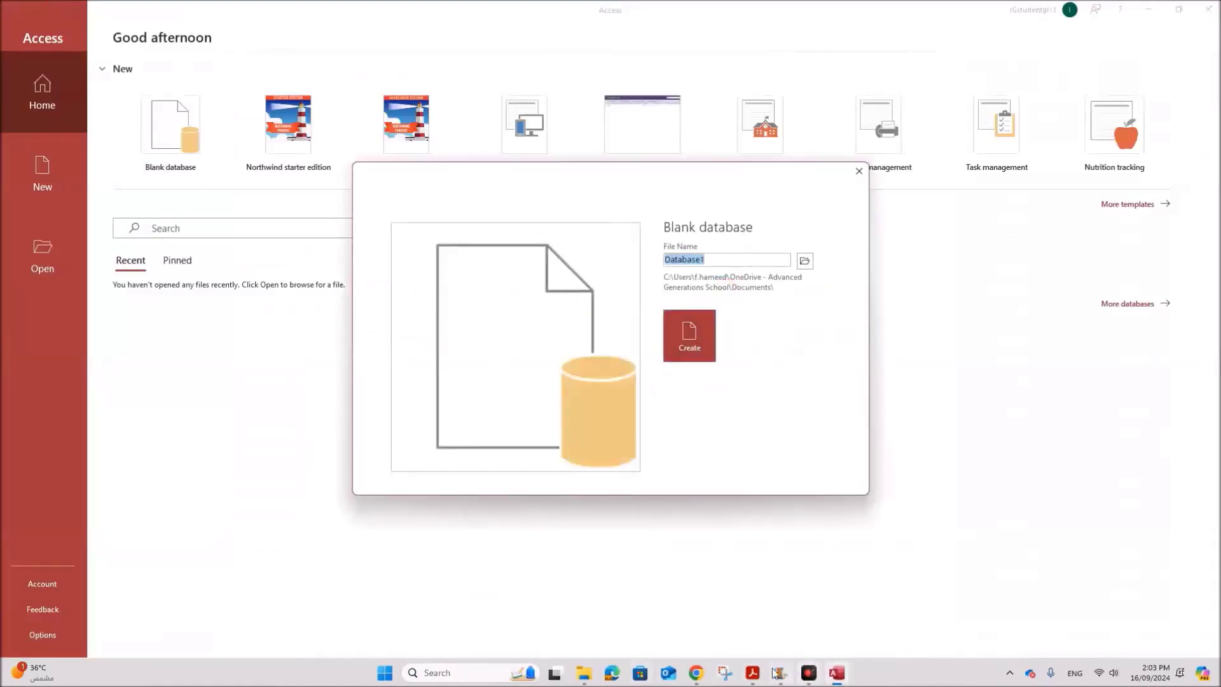
- Copy the JJ_ prefix from the exam paper in Acrobat and name the new Access database JJ_ZZ123_1234
click(752, 673)
drag(464, 490, 487, 487)
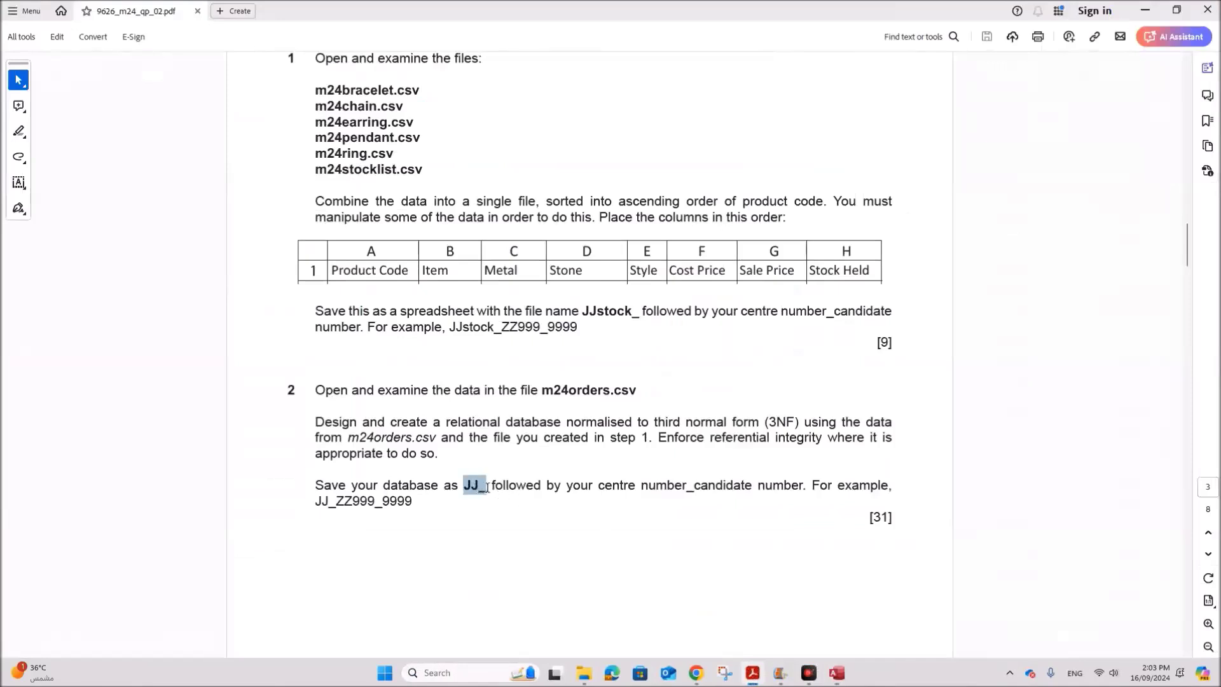
key(ctrl+c)
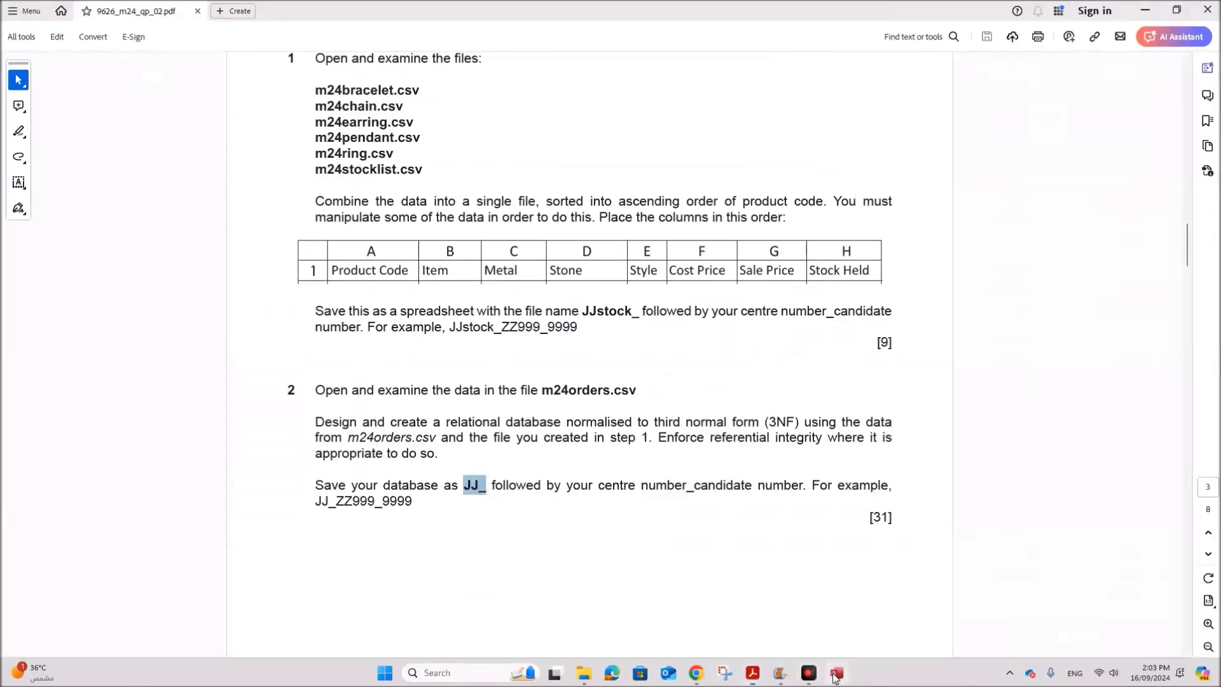
click(836, 673)
key(ctrl+v)
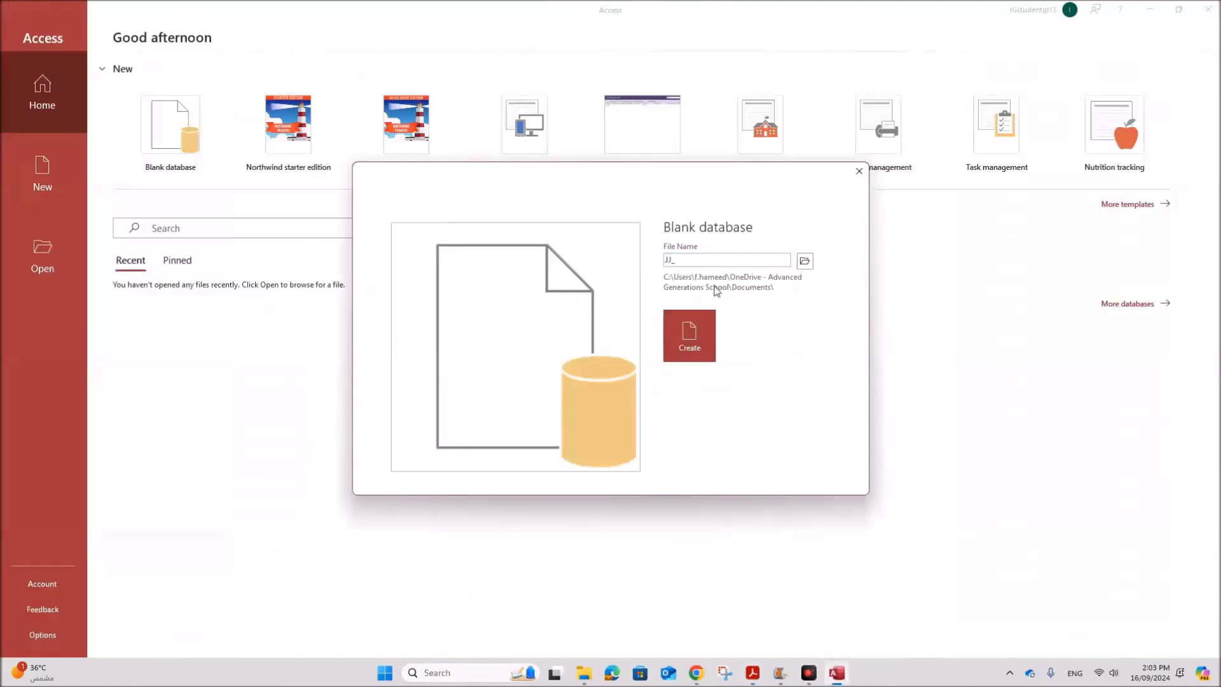
text(Z)
- Create the database in the March 2024 P2 folder on the Desktop and close the default empty table
click(804, 261)
click(51, 168)
scroll(170, 198, down, 2)
click(169, 199)
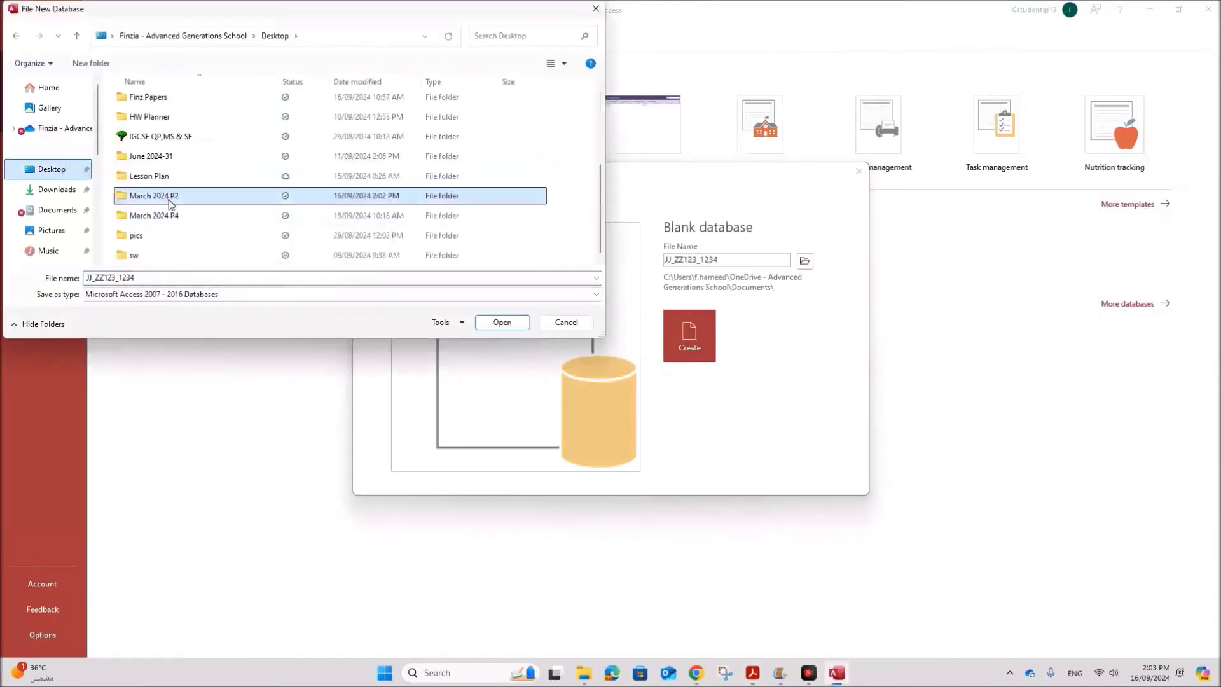
double_click(169, 198)
click(499, 322)
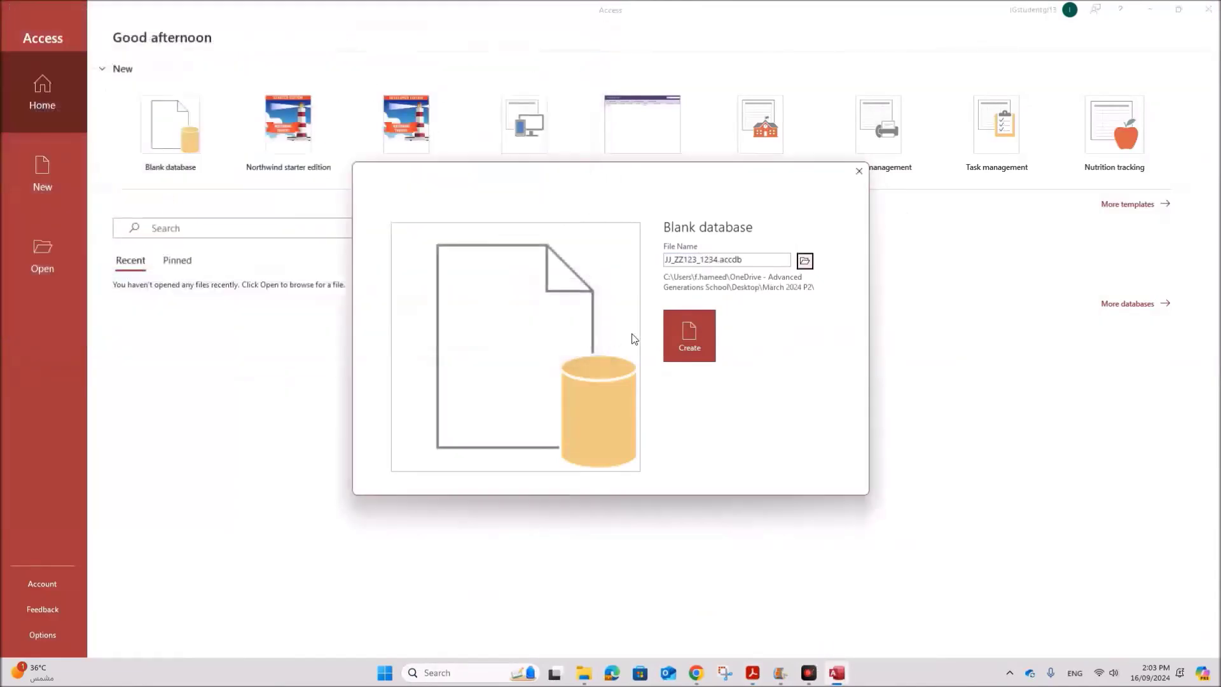
click(689, 336)
click(188, 109)
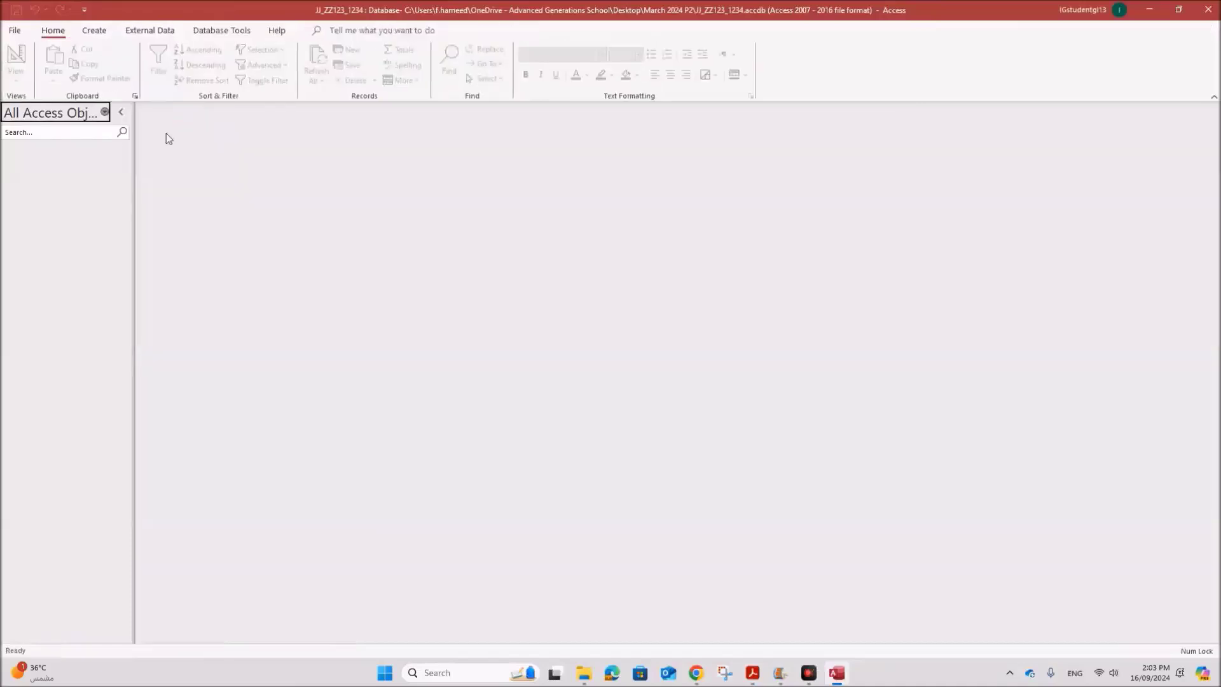
- Start a text file import into a new table, using the Customer file in the March 2024 P2 folder as source
click(151, 32)
click(20, 77)
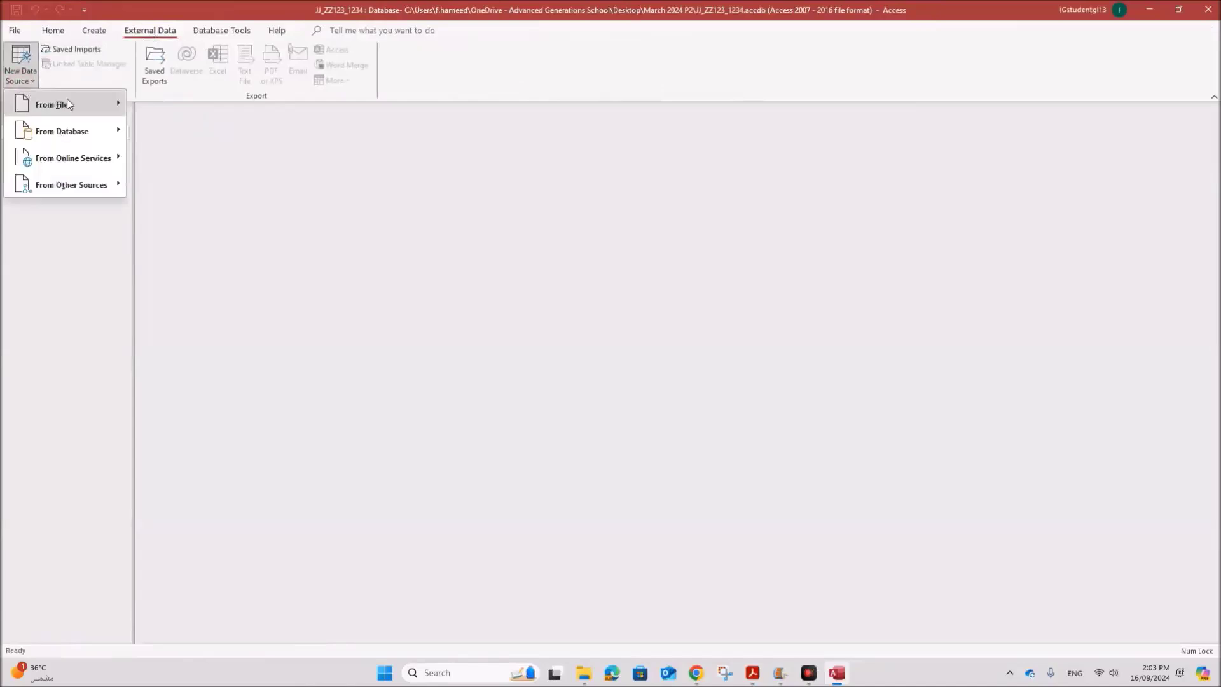
mouse_move(68, 104)
click(177, 183)
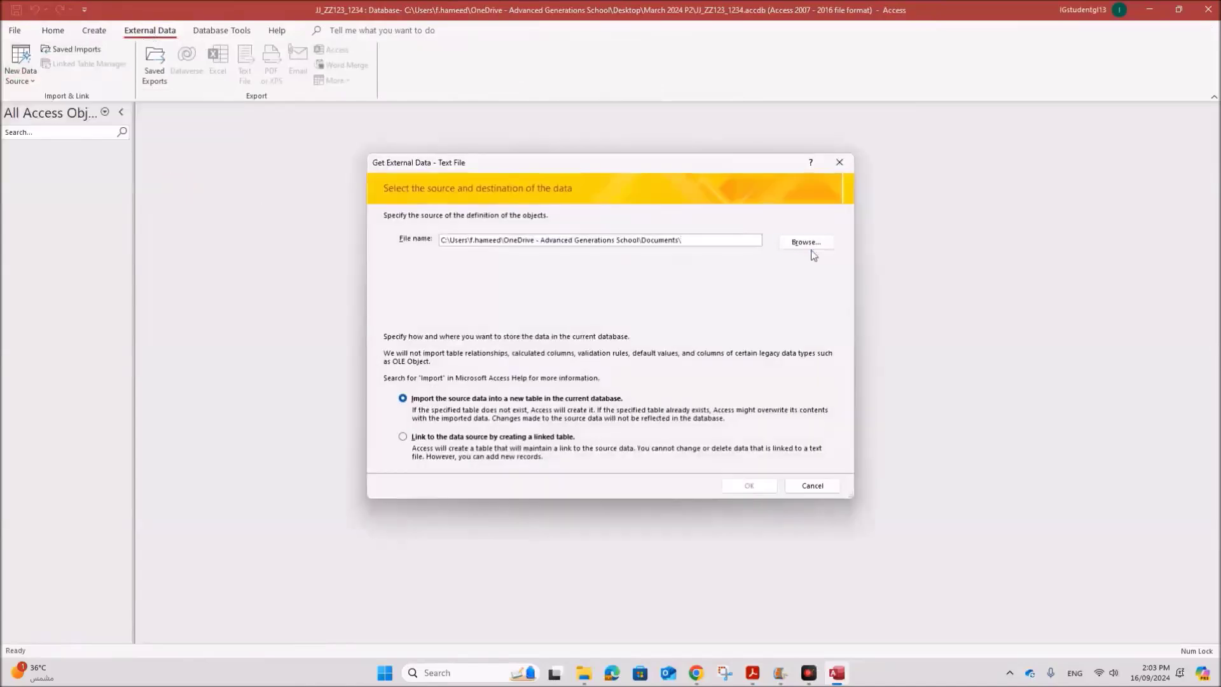
click(812, 251)
click(421, 343)
scroll(509, 369, down, 5)
double_click(539, 397)
double_click(508, 279)
click(750, 487)
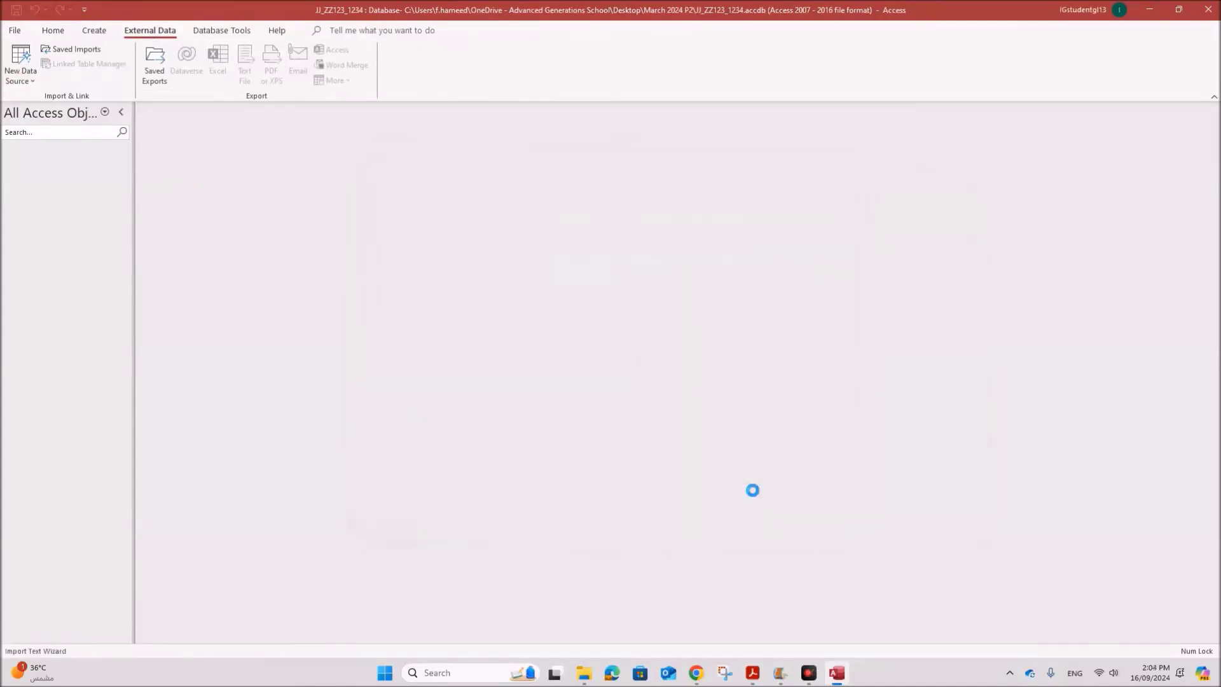
- Use the first row of the Customer data as field names and keep the default field options
drag(586, 116, 437, 78)
click(250, 167)
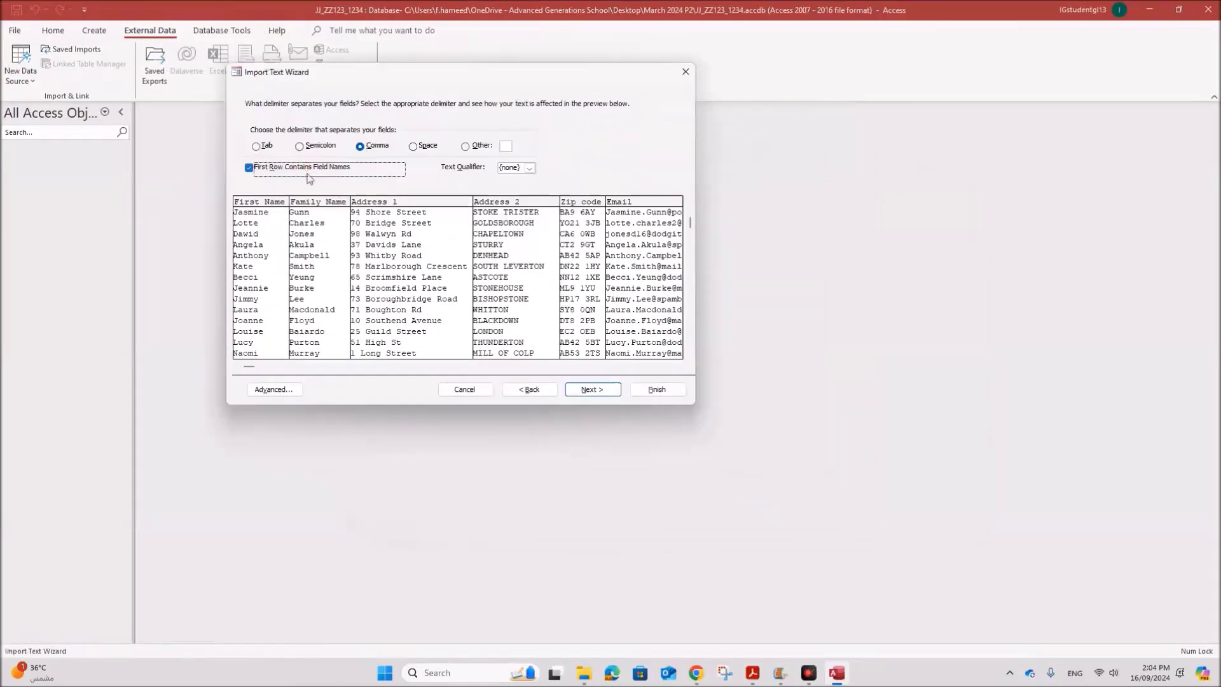
click(603, 390)
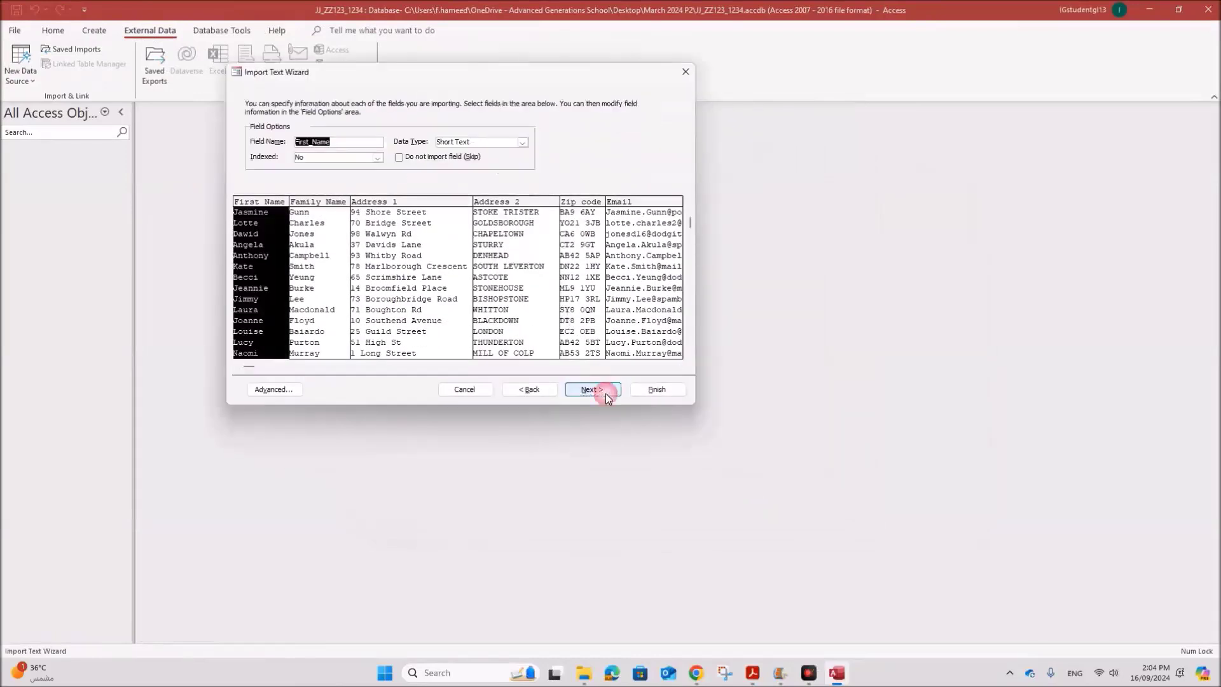
click(609, 396)
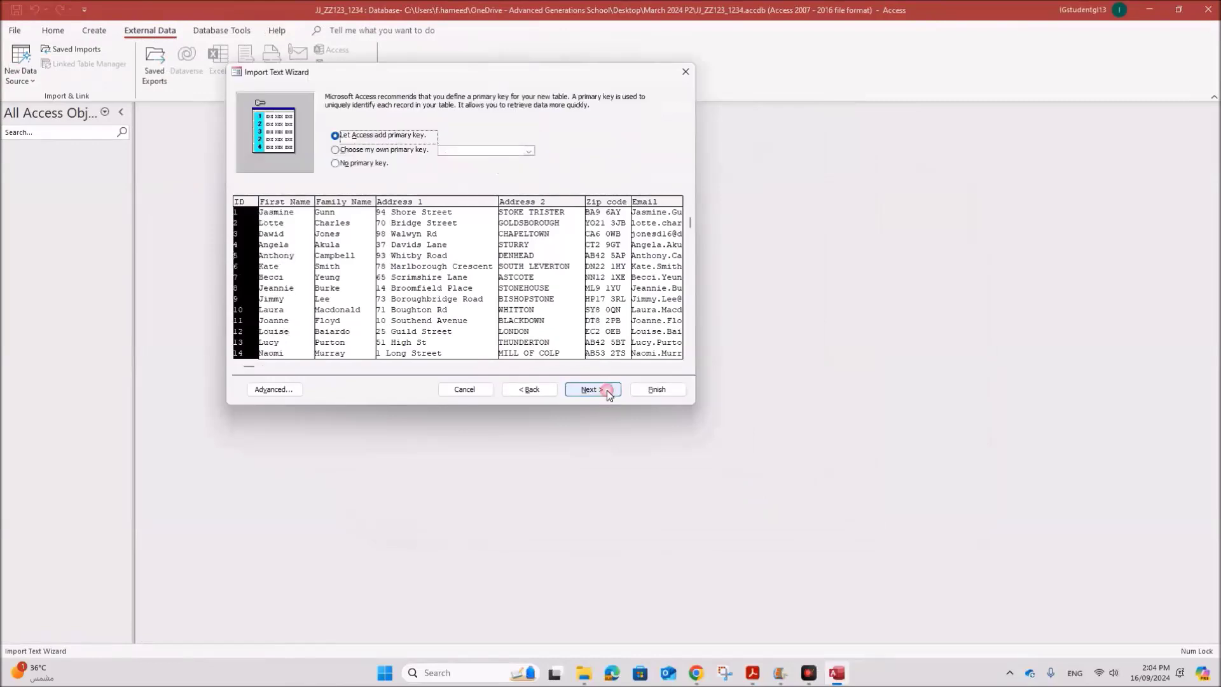
- Choose Cust_No as the primary key and finish importing the data into a table named Customer
click(380, 150)
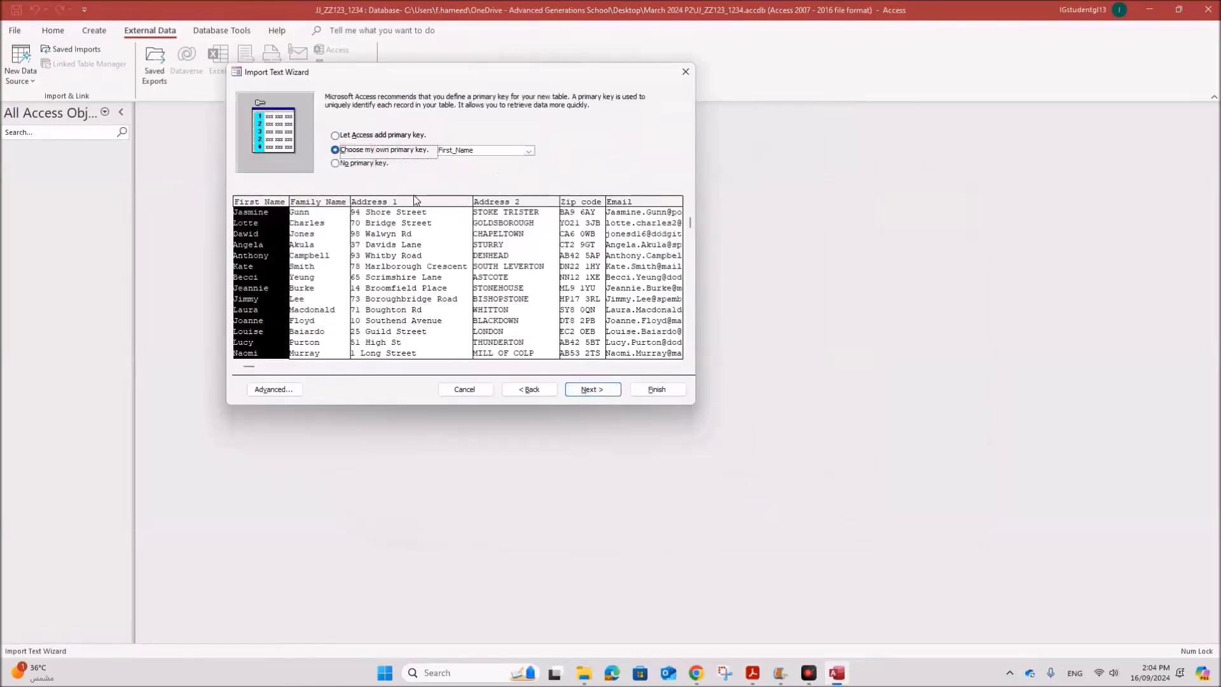
click(528, 150)
click(483, 220)
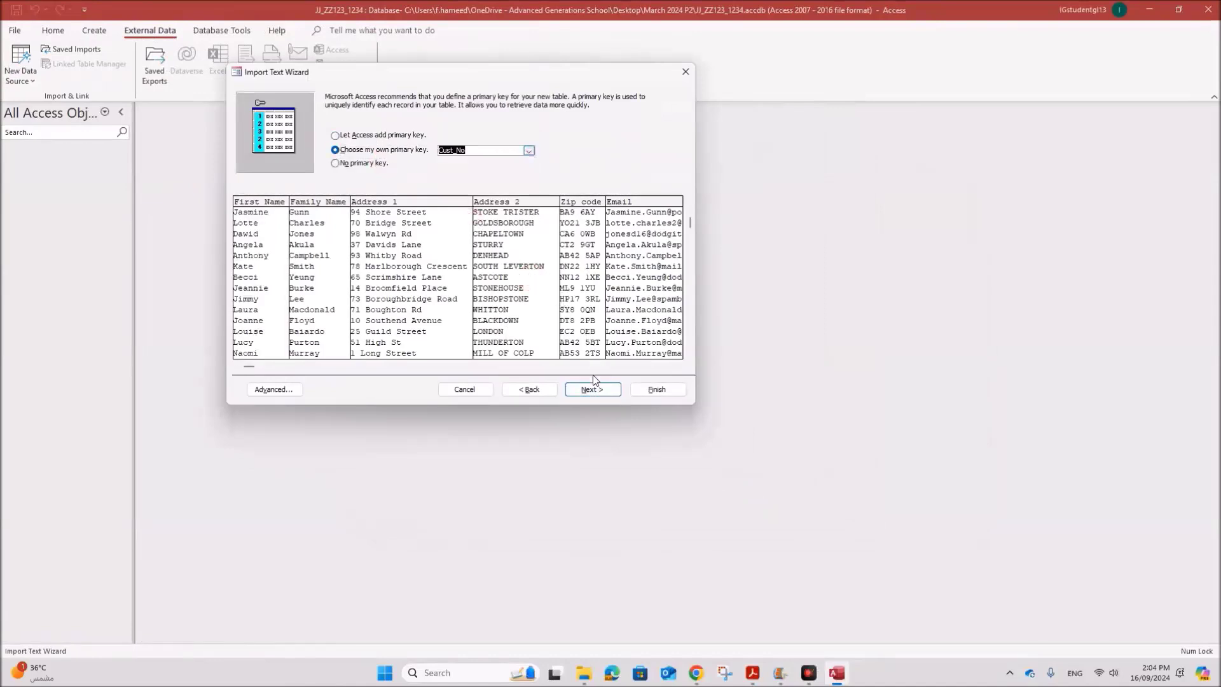
click(591, 389)
click(649, 392)
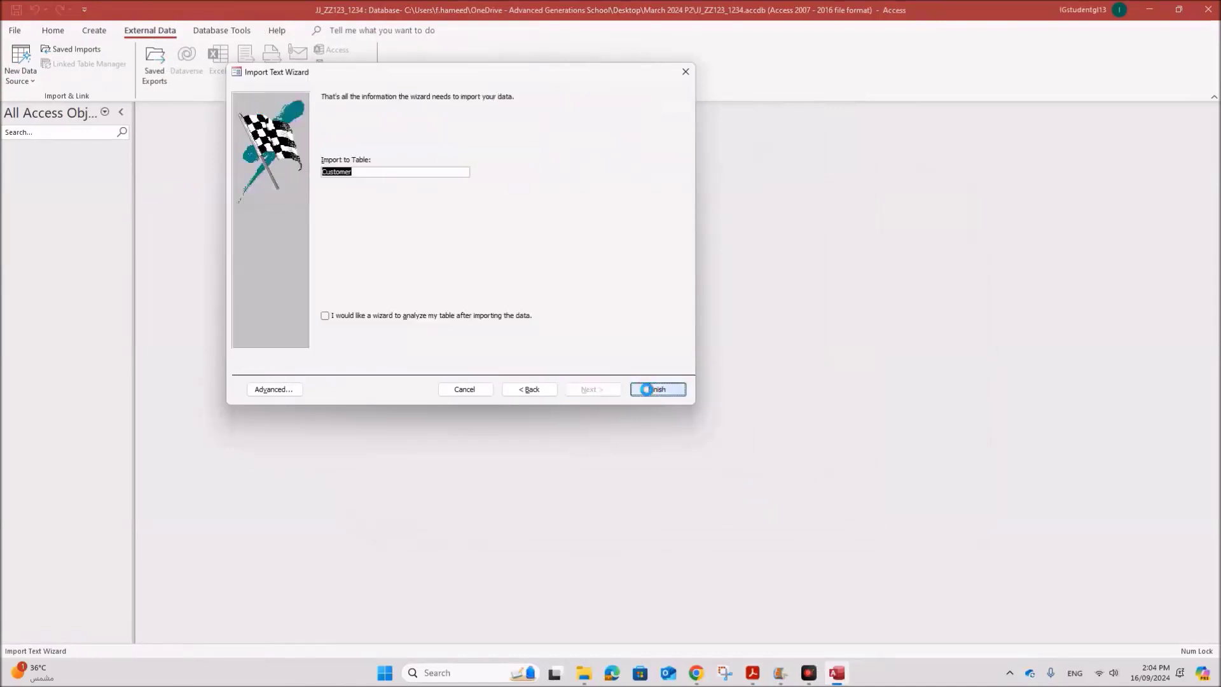
click(789, 491)
- Open the Customer table's design and rename its address and postcode fields to Address_1, Address_2 and Zip_Code
click(41, 163)
right_click(40, 163)
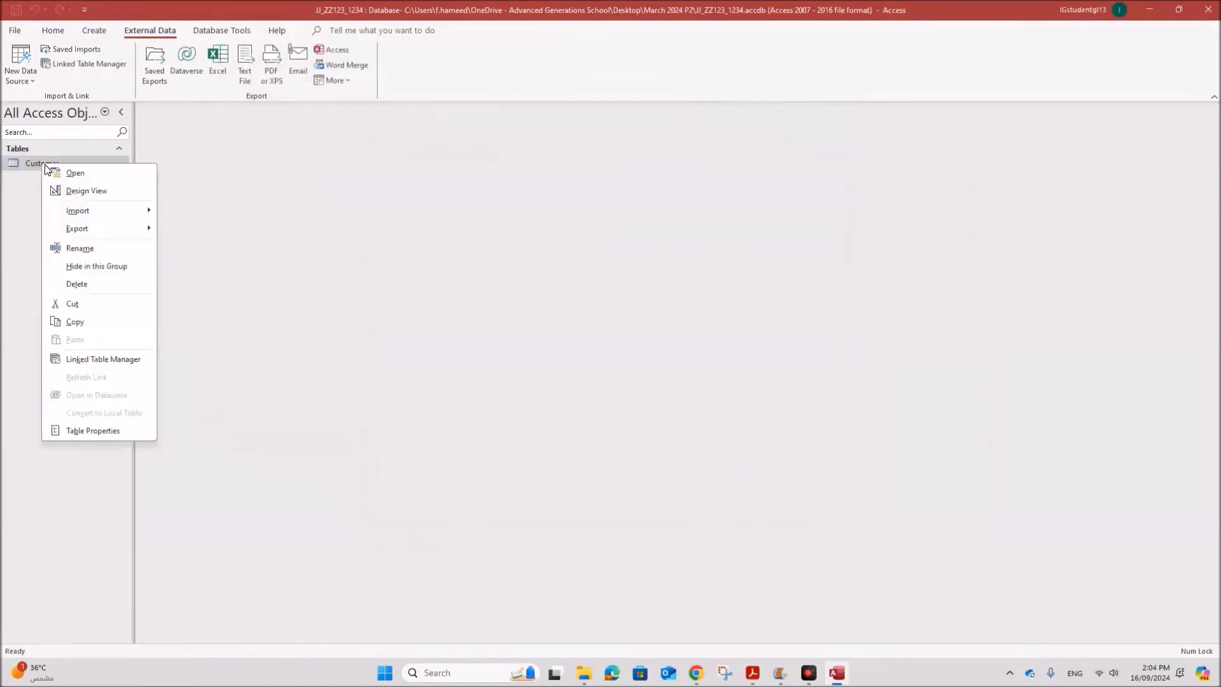
click(80, 191)
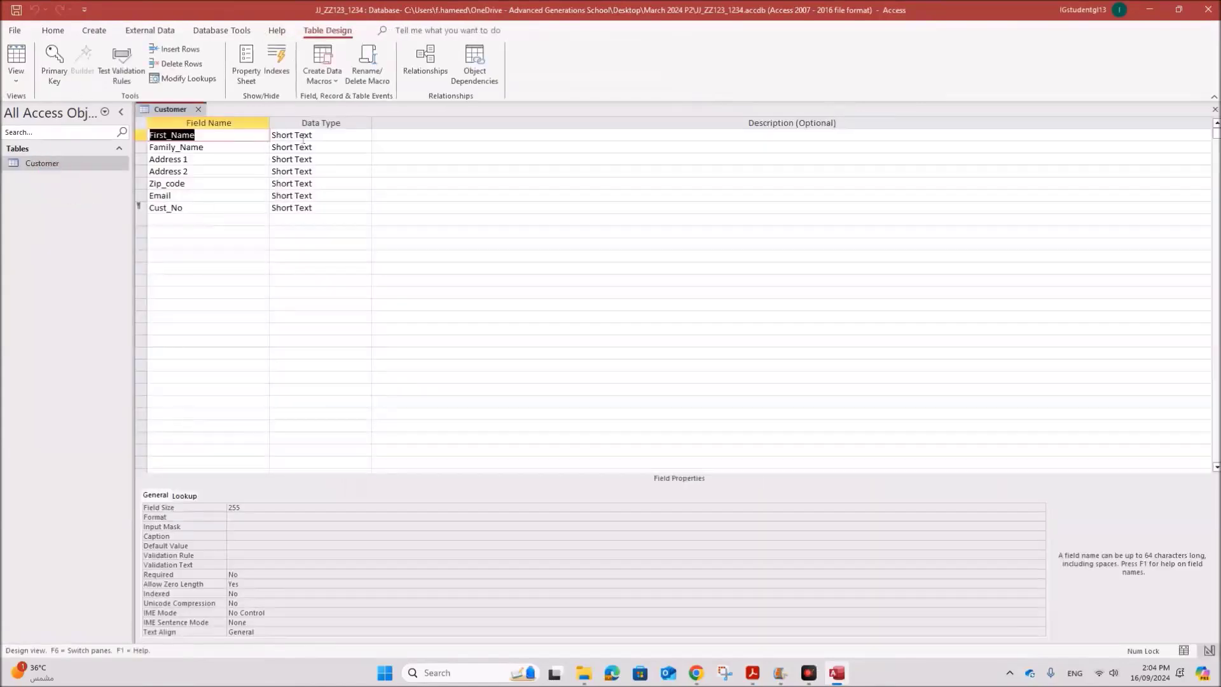
click(183, 160)
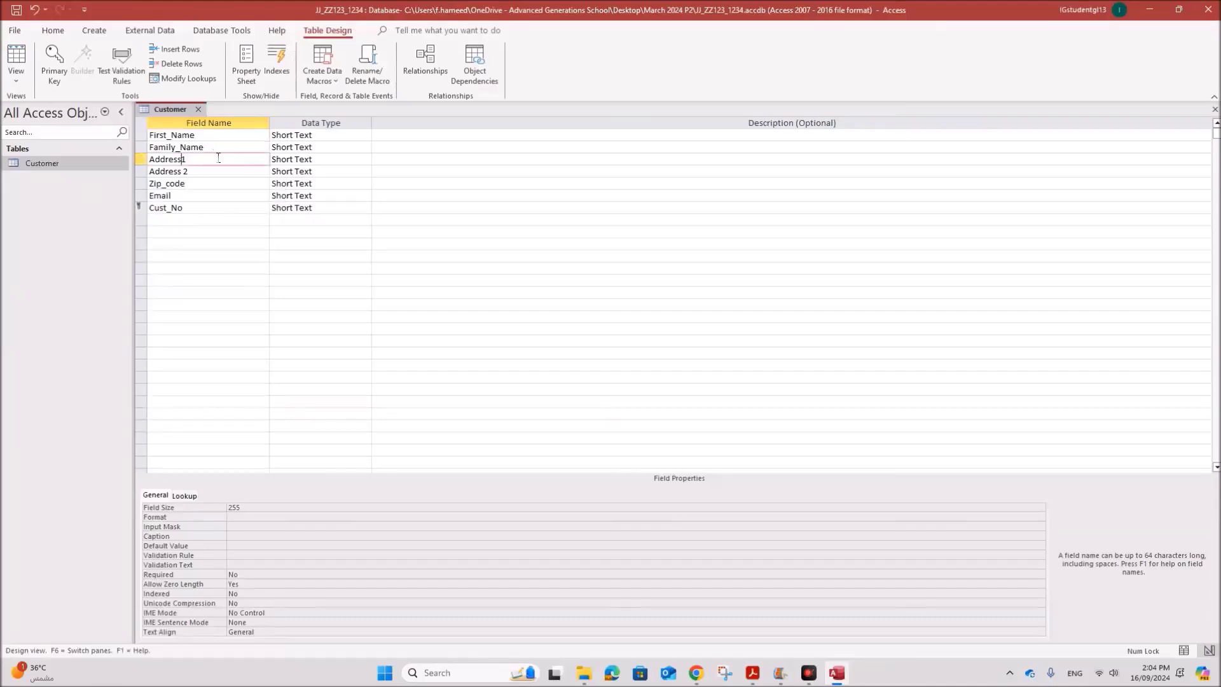
click(190, 172)
text(_)
click(168, 183)
key(BackSpace)
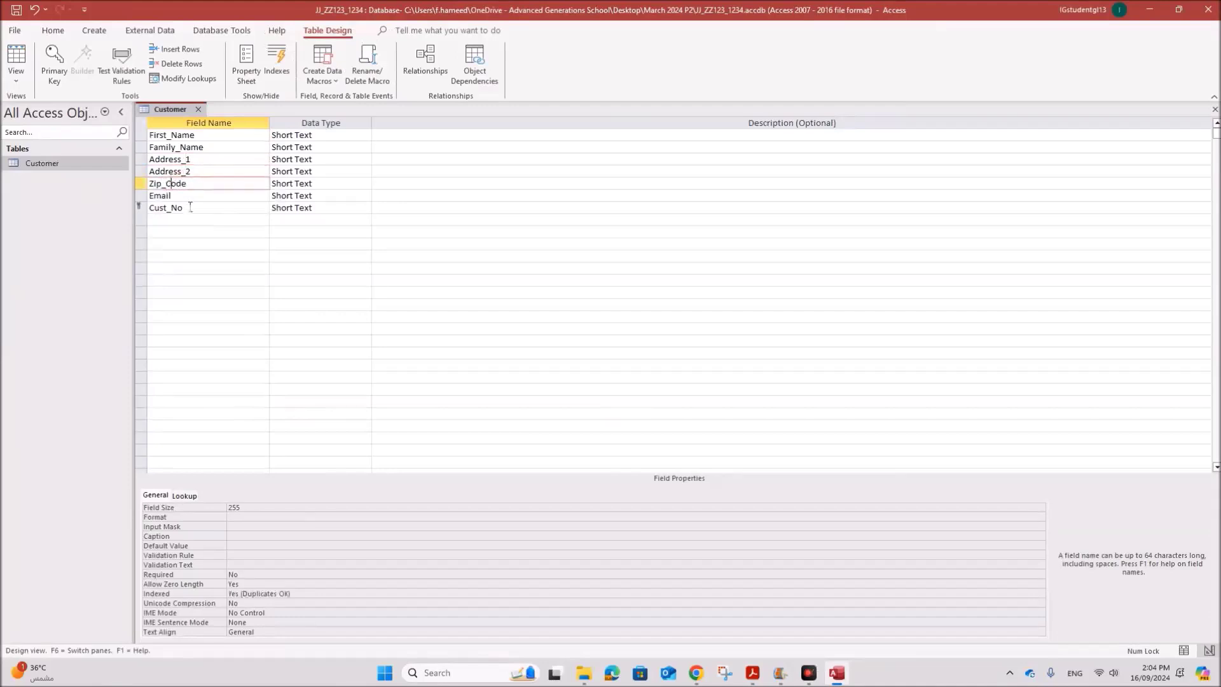
- Save the Customer table's design changes and close the table
click(190, 208)
right_click(170, 108)
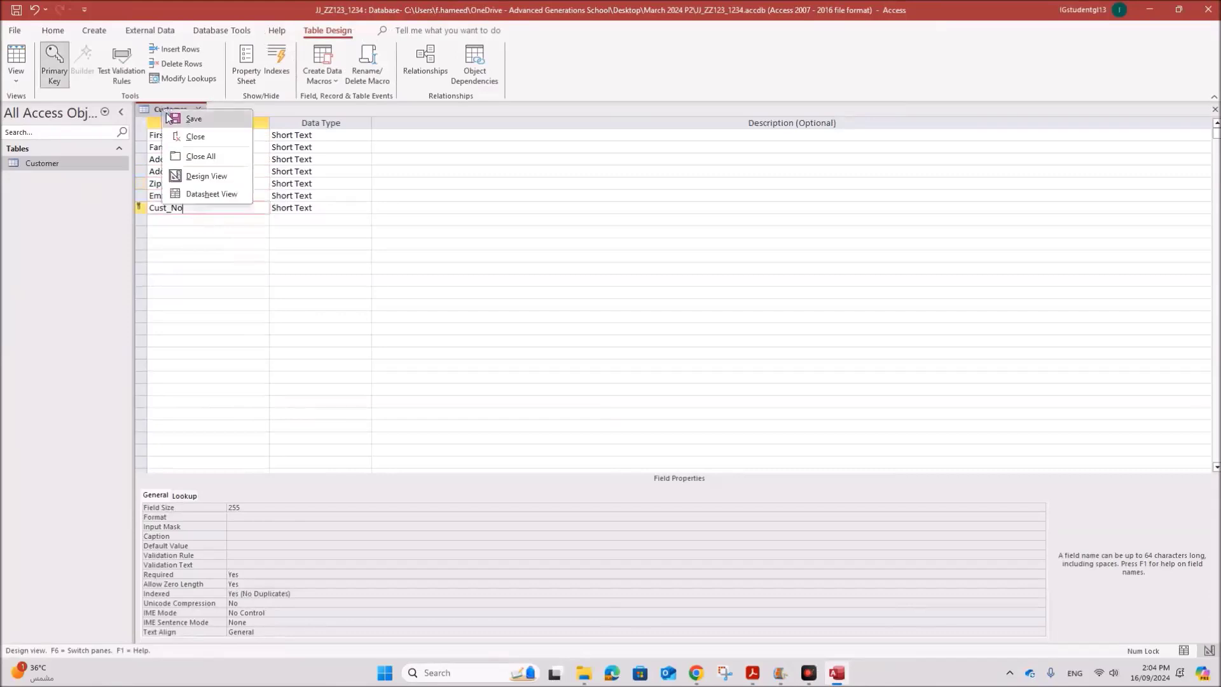
click(196, 121)
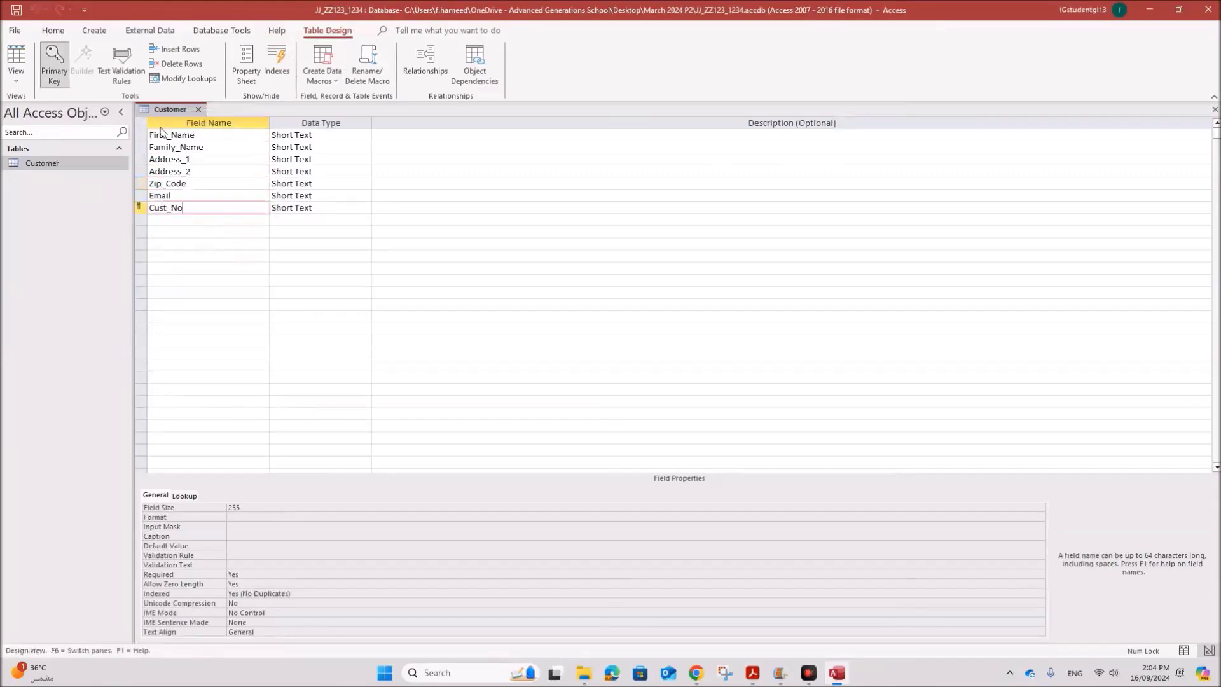
click(199, 110)
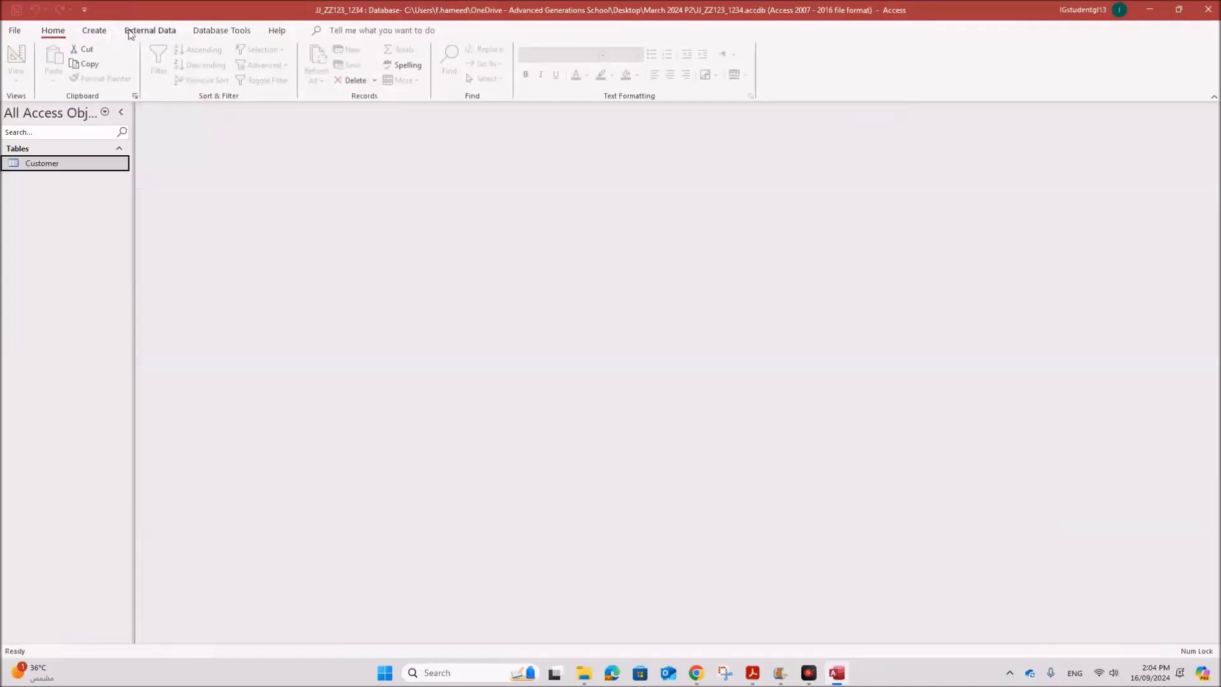
- Start a text file import of the Orders file from the March 2024 P2 folder as comma-delimited data
click(150, 30)
click(21, 64)
mouse_move(60, 101)
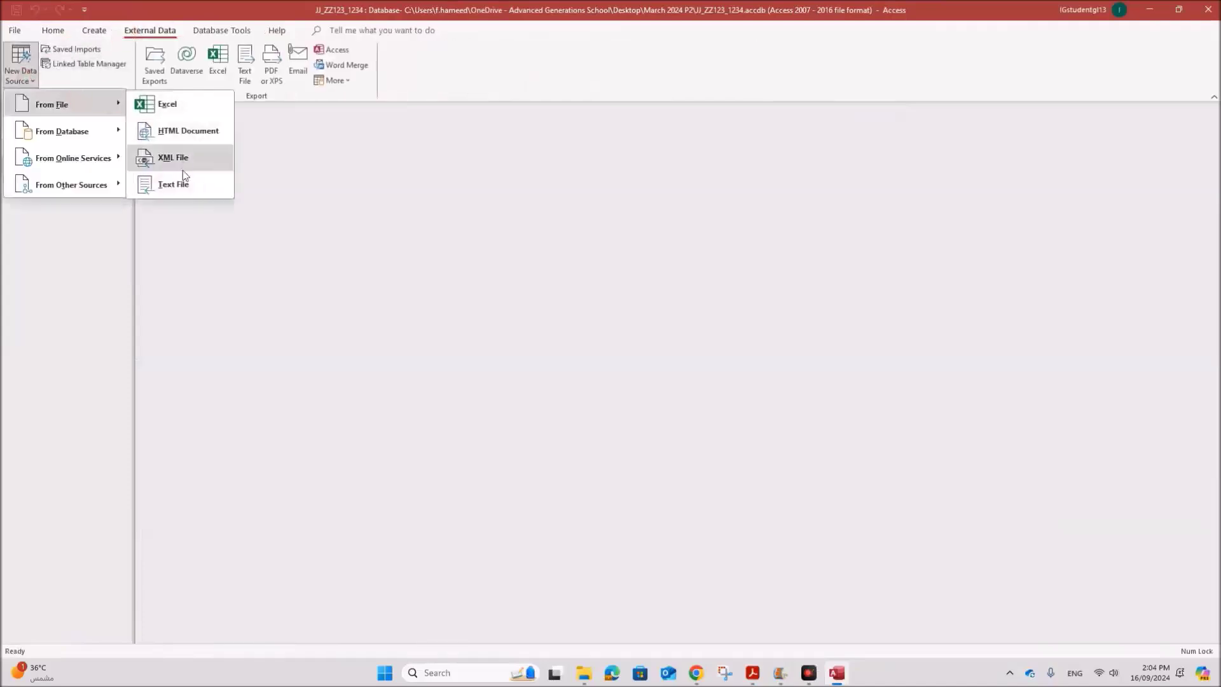
click(185, 181)
click(792, 243)
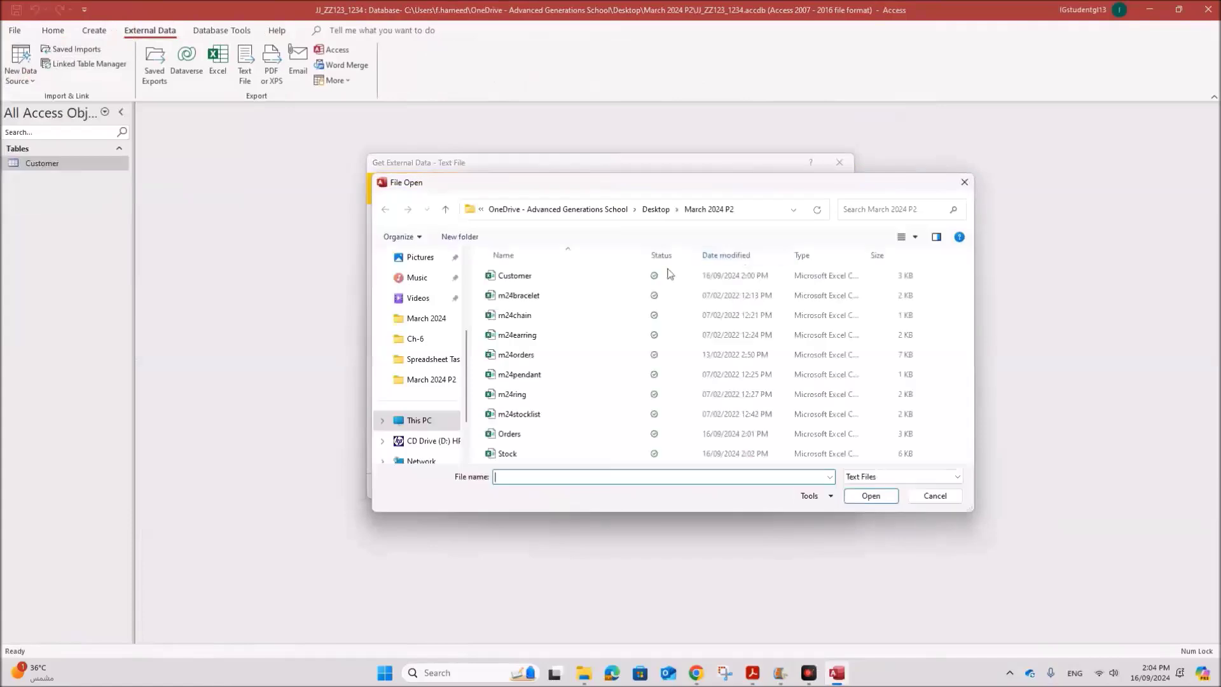
double_click(531, 435)
key(Return)
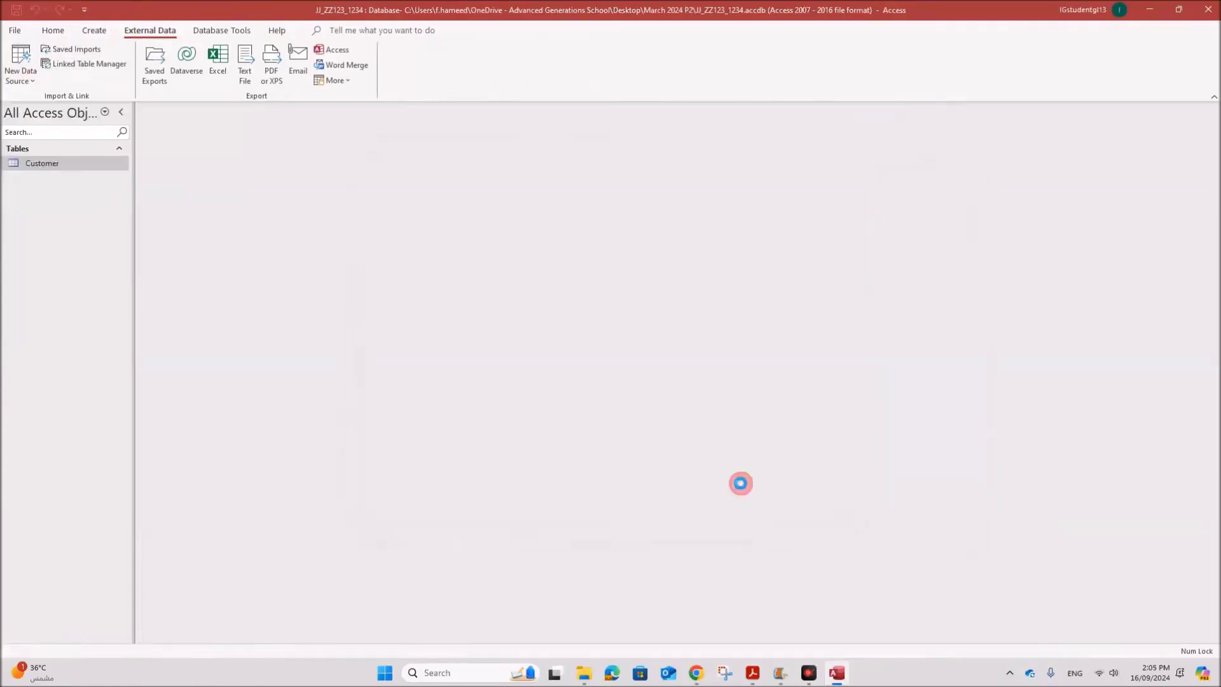
click(728, 428)
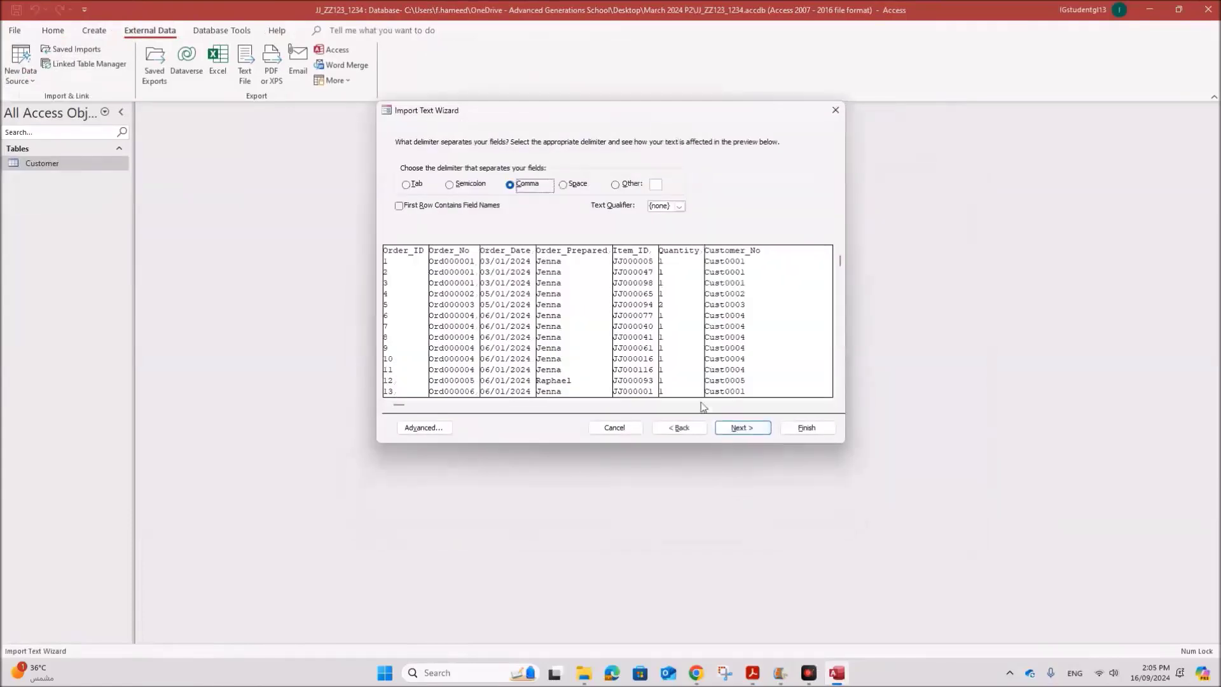
- Use the first row of the Orders data as field names and choose Order_ID as the primary key
click(443, 207)
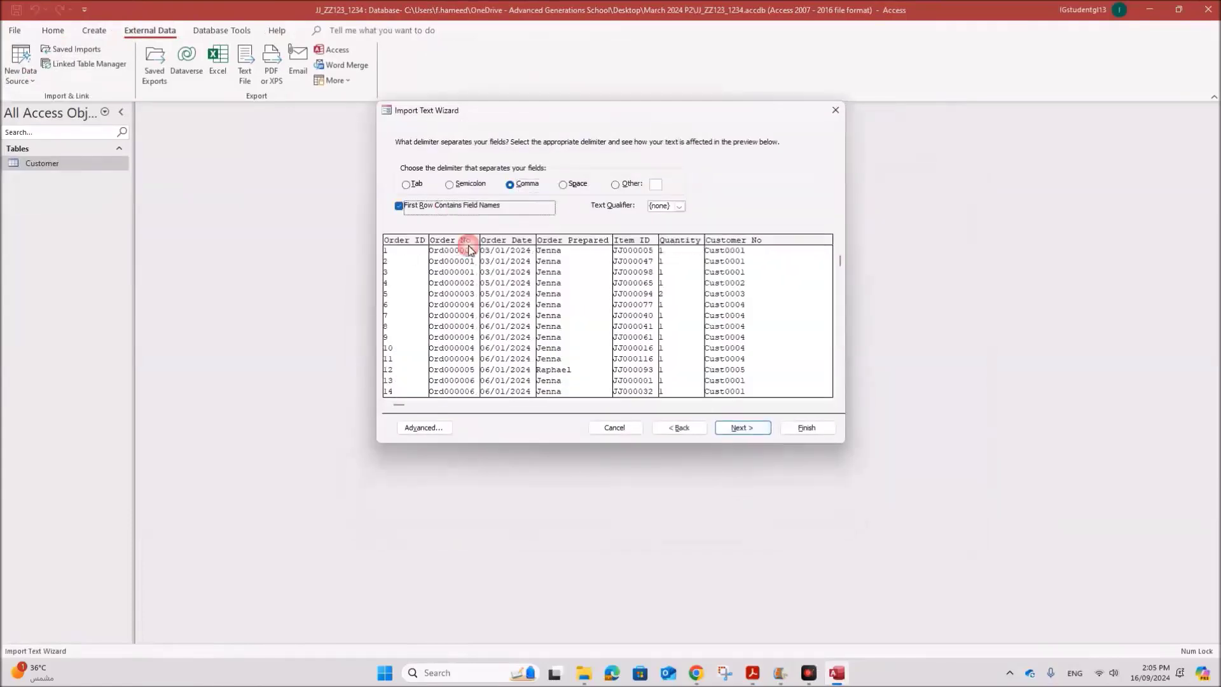
click(744, 428)
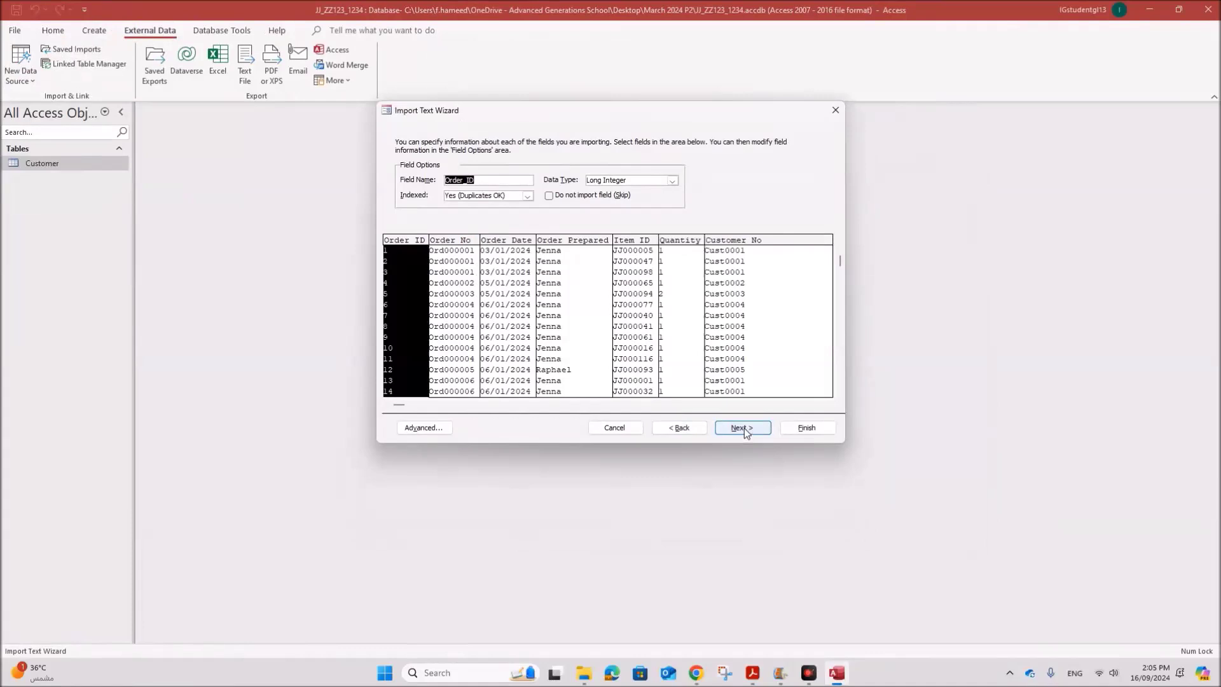
click(742, 428)
click(507, 189)
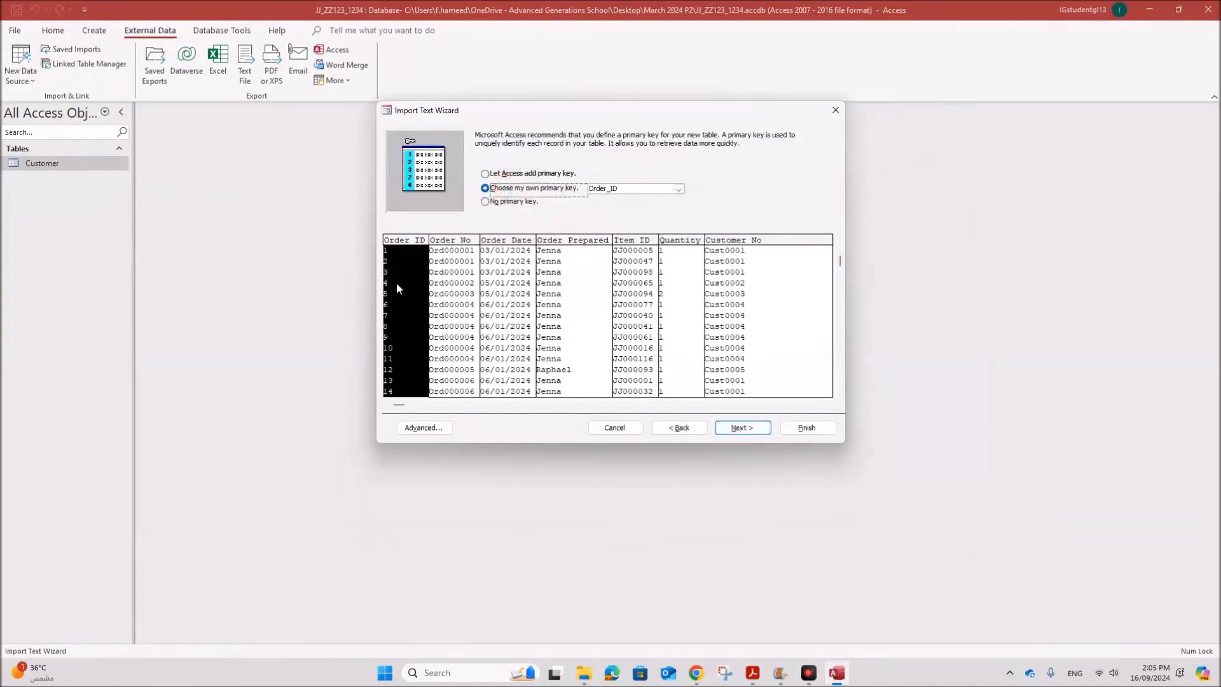
- Check the date order and field data types in the Orders import specification and finish importing the Orders table
click(423, 428)
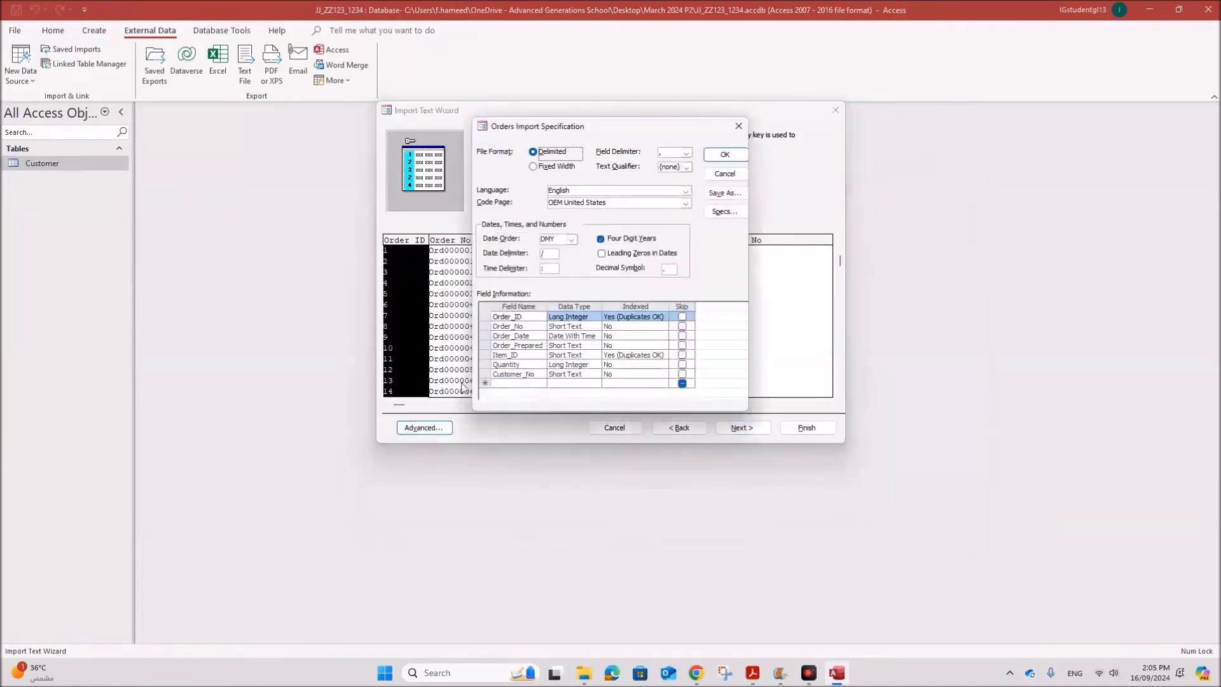
drag(561, 134, 304, 112)
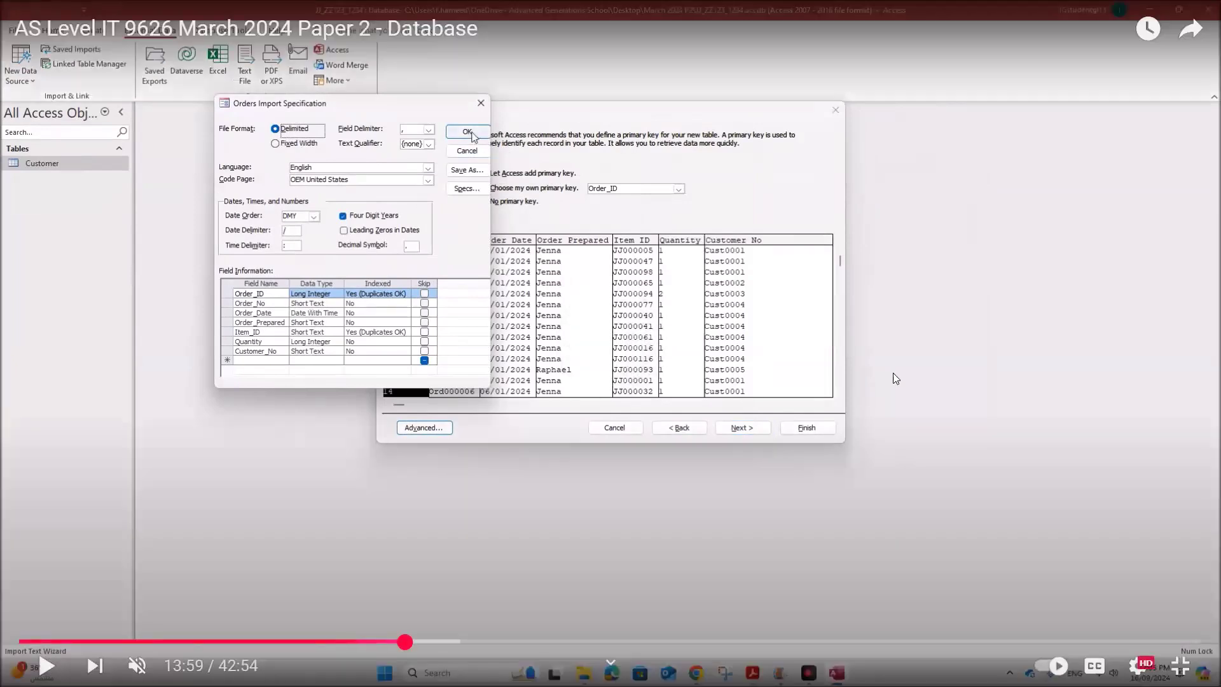
click(895, 378)
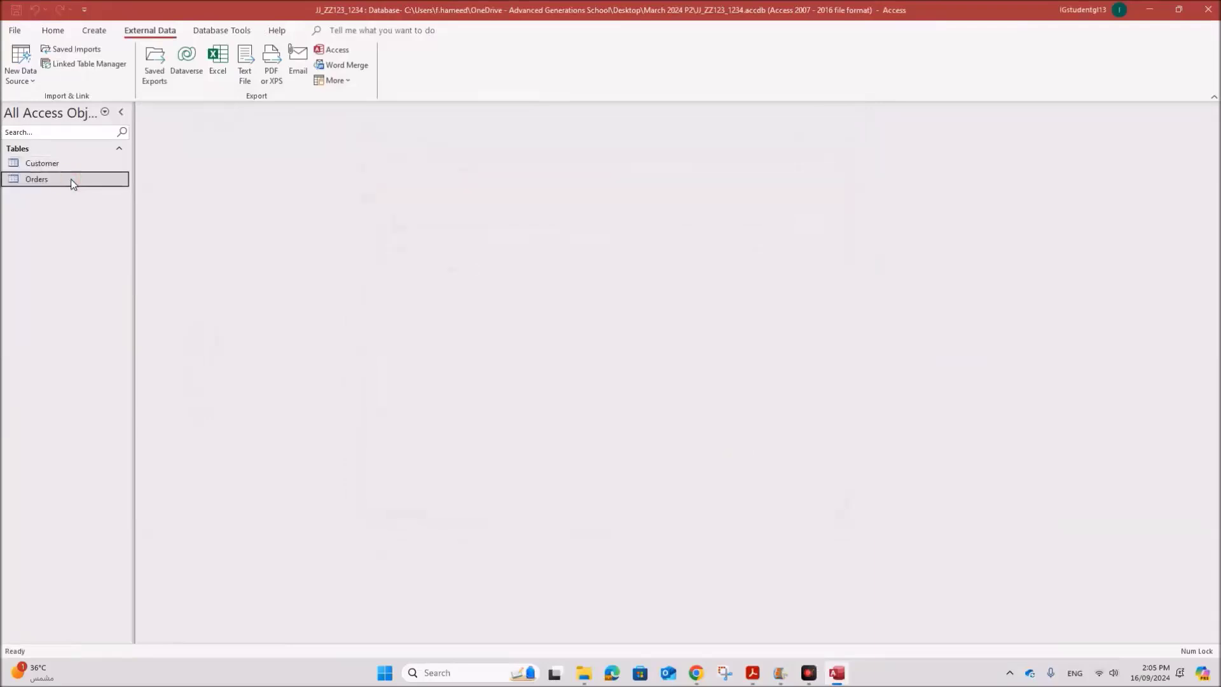
- Open the Orders table in Design View and rename its Customer_No field to Cust_No
right_click(72, 183)
click(121, 204)
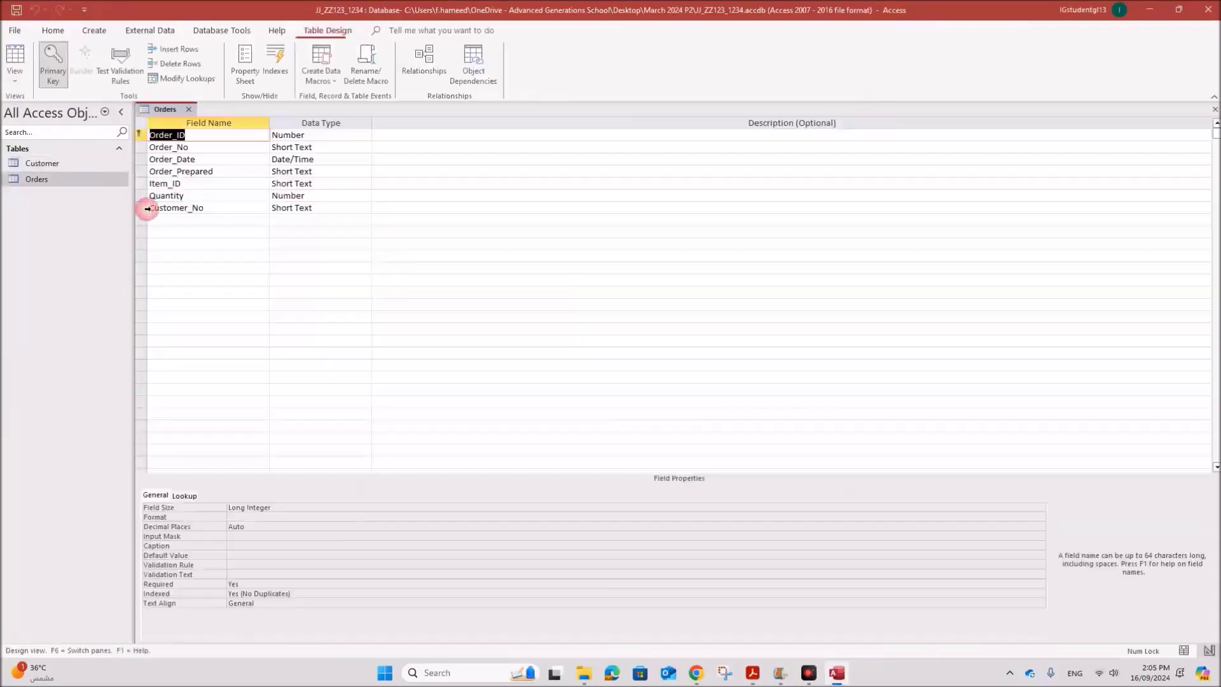
click(186, 208)
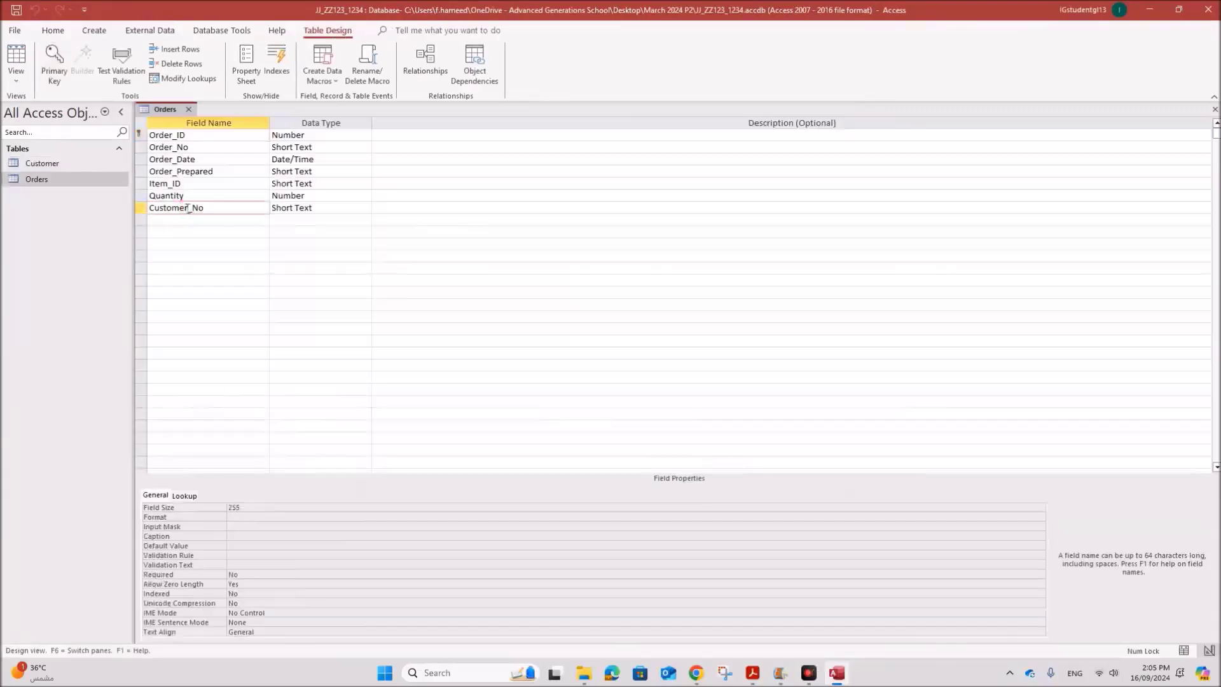
key(BackSpace)
key(BackSpace)
key(BackSpace)
key(BackSpace)
click(225, 236)
click(193, 206)
- Save the Orders table's design changes and close the table
right_click(176, 111)
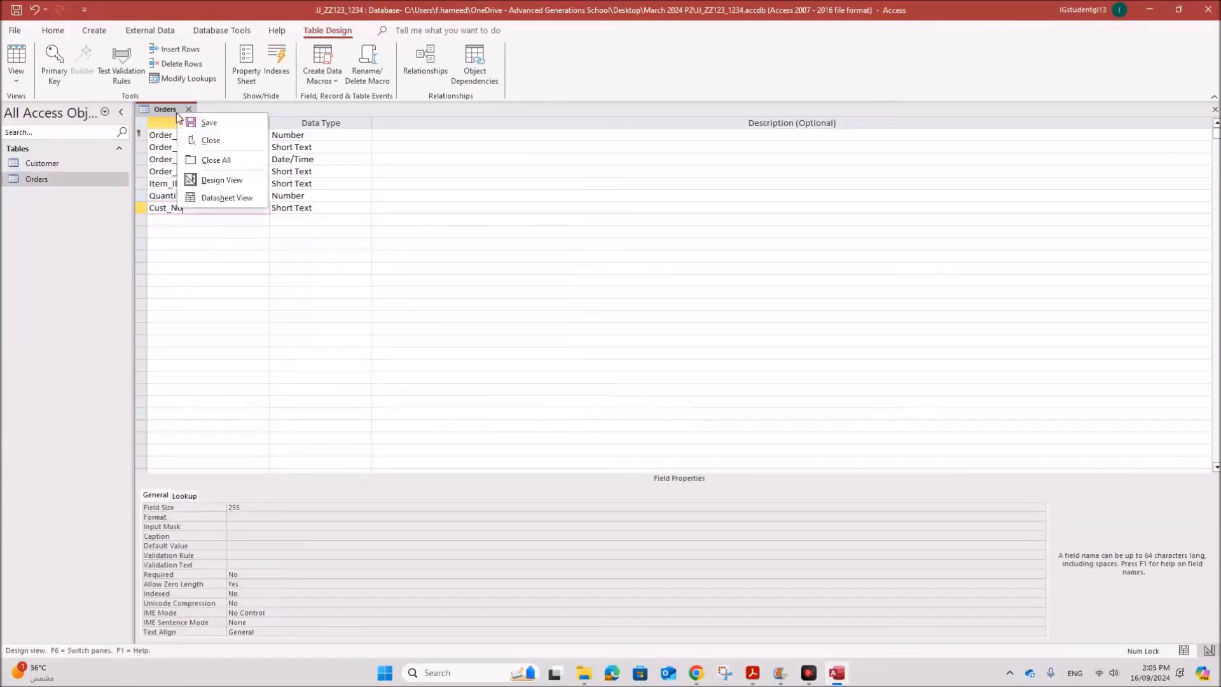
click(202, 123)
click(190, 110)
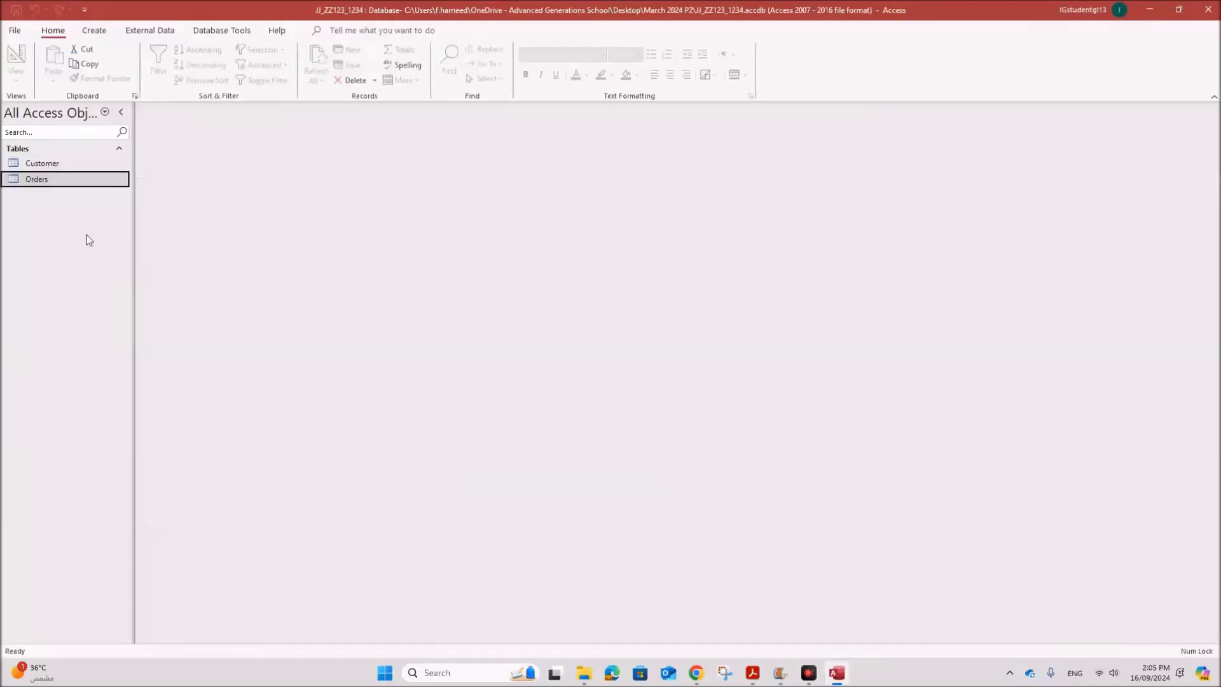
- Start a text file import of Stock.csv from the March 2024 P2 folder into a new table as delimited data
click(131, 32)
click(36, 81)
mouse_move(60, 104)
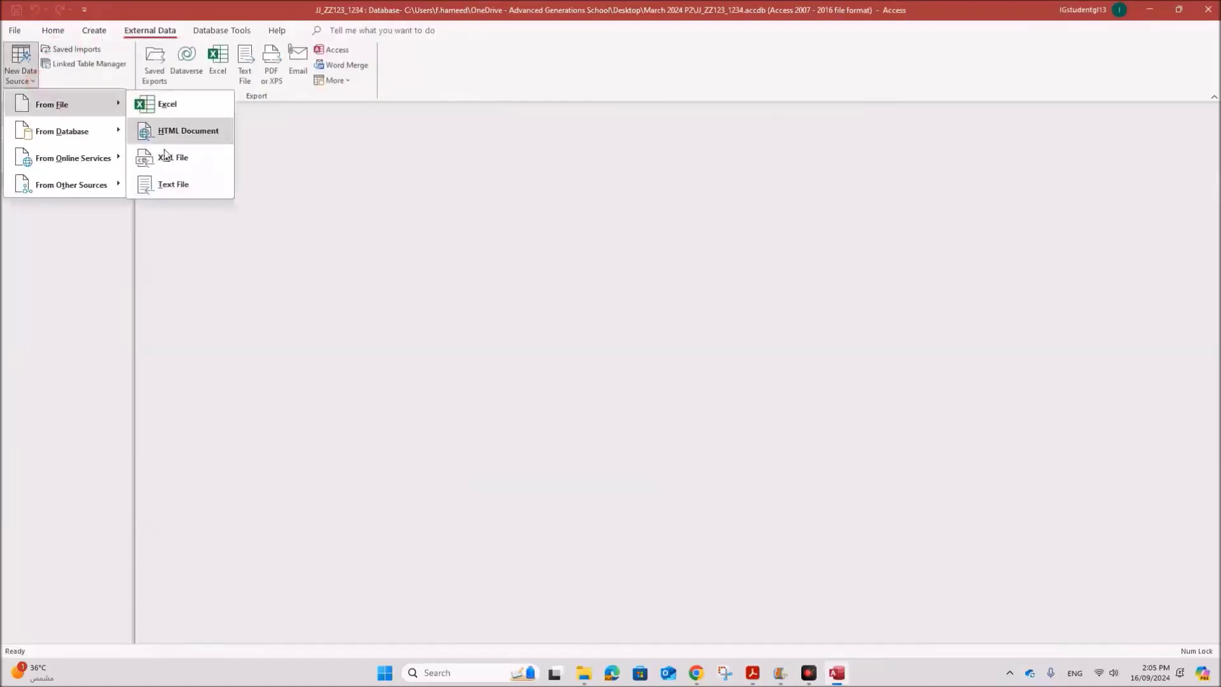
click(173, 185)
click(795, 241)
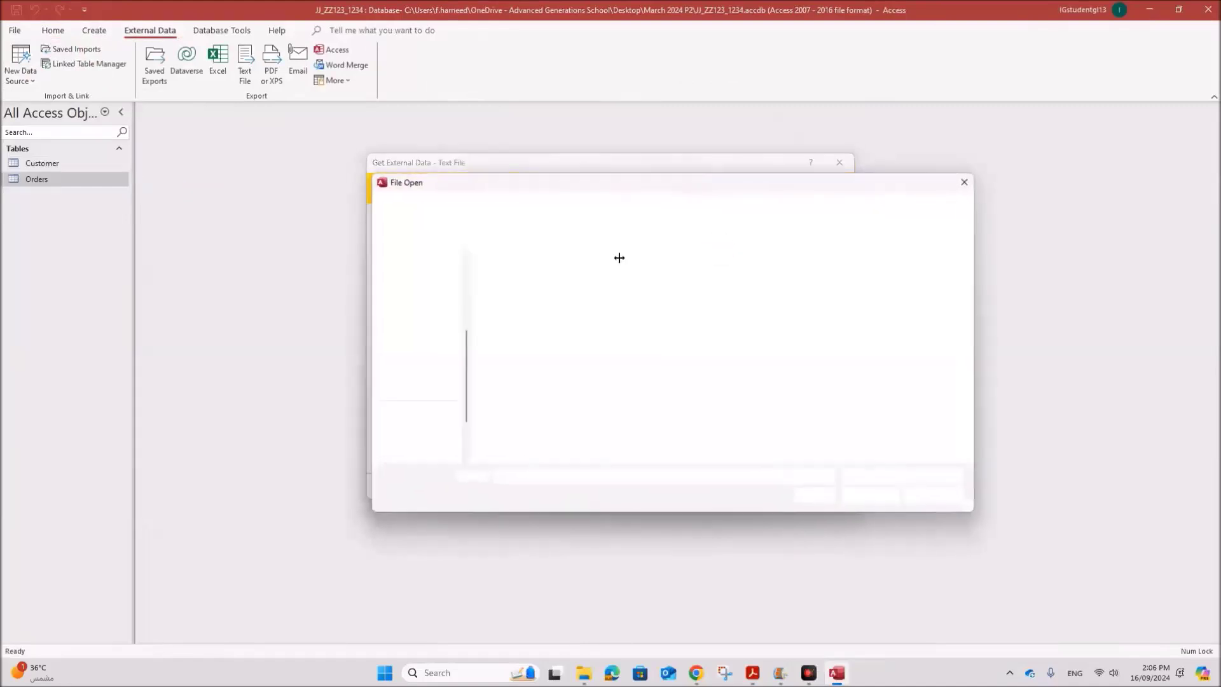
click(511, 453)
double_click(513, 455)
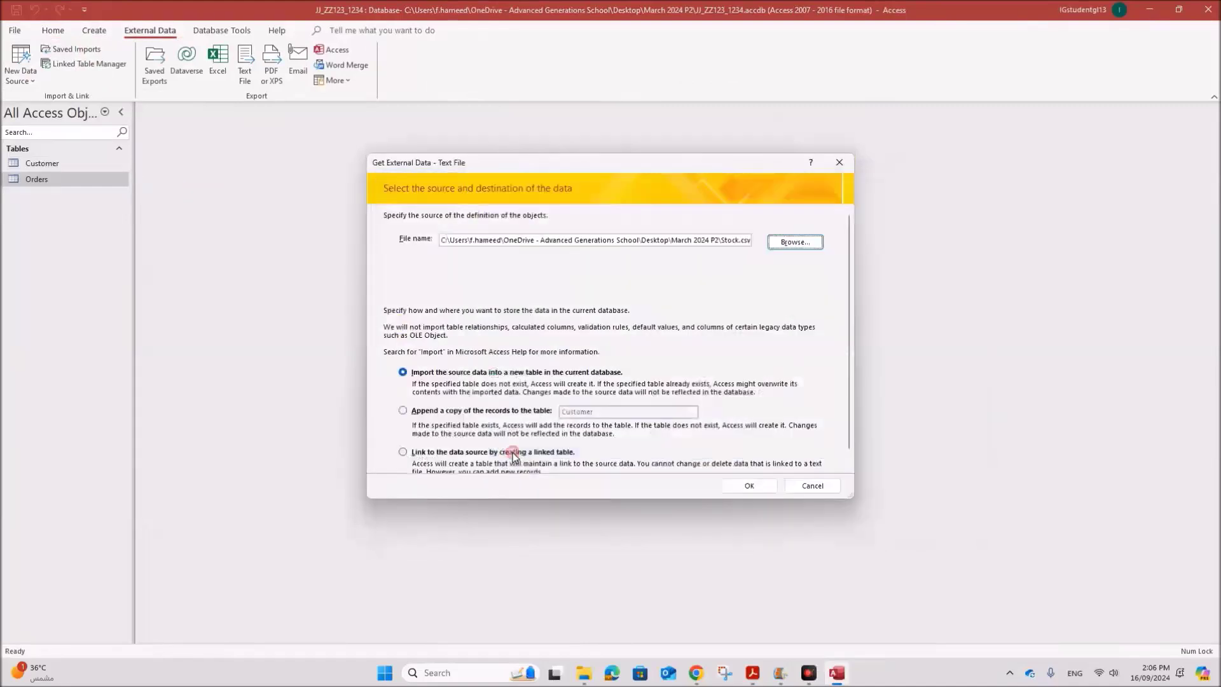
click(730, 492)
click(739, 428)
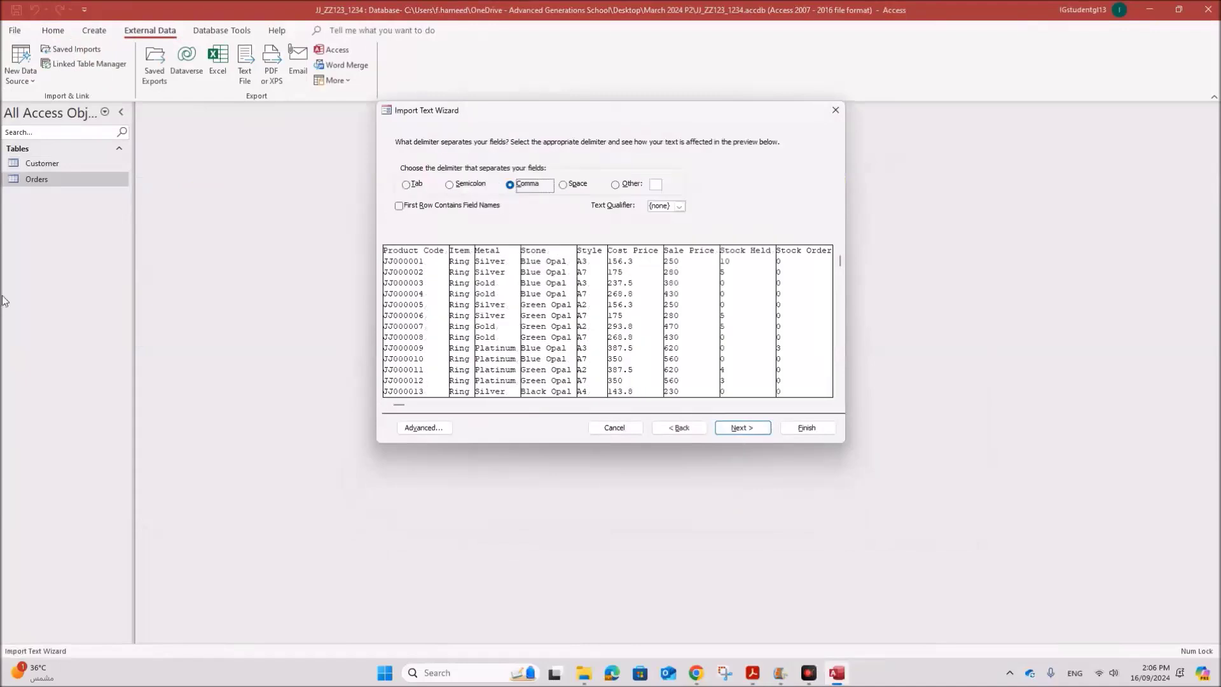
- Use the first row of the comma-delimited Stock data as field names and choose Product Code as the primary key
click(433, 206)
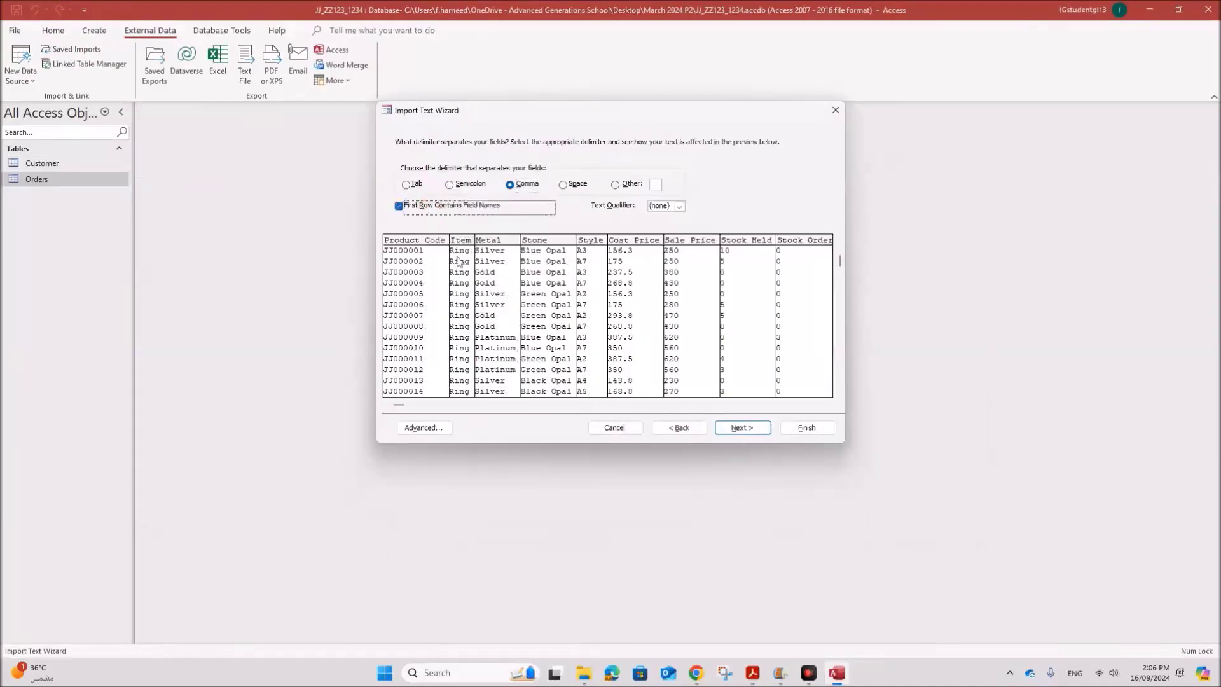
click(751, 428)
click(740, 428)
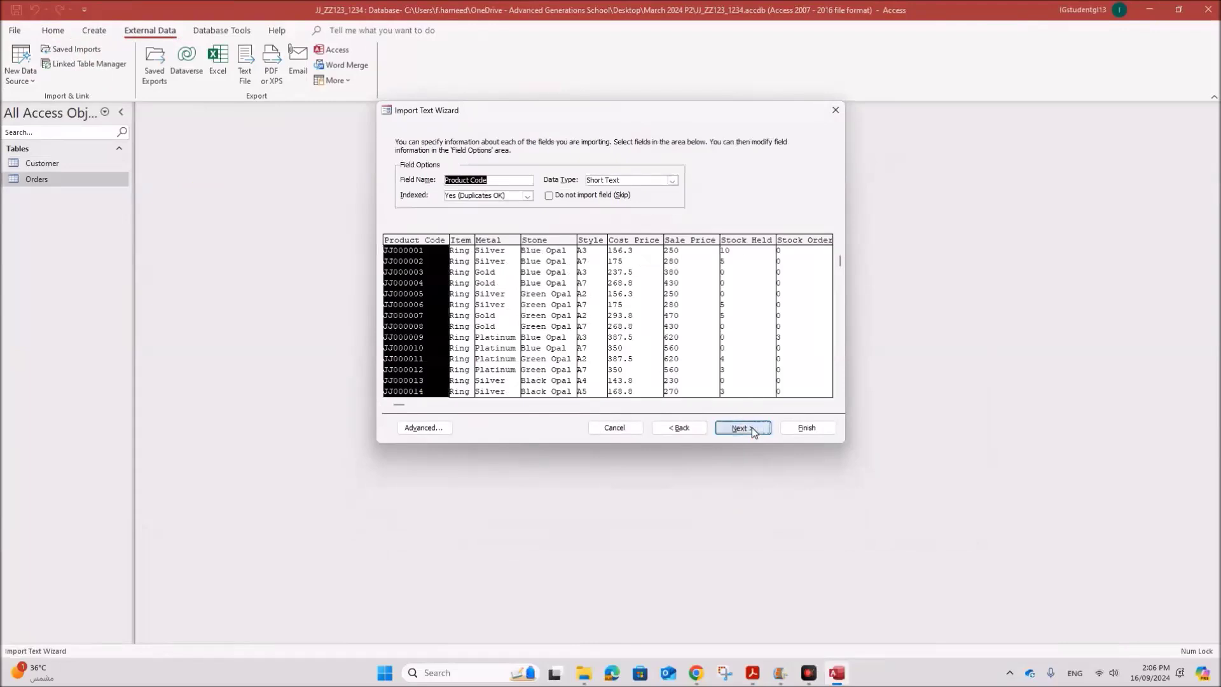
click(551, 188)
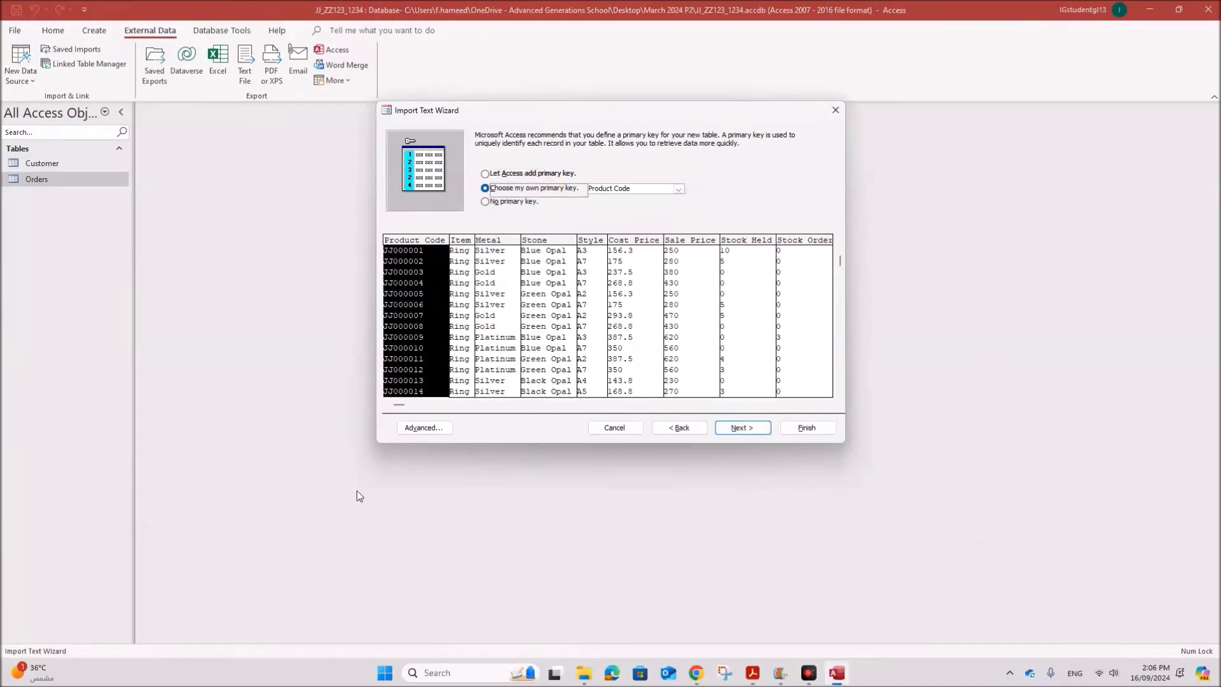
- Set the data types of Cost Price and Sale Price to Currency in the Stock import specification
click(418, 428)
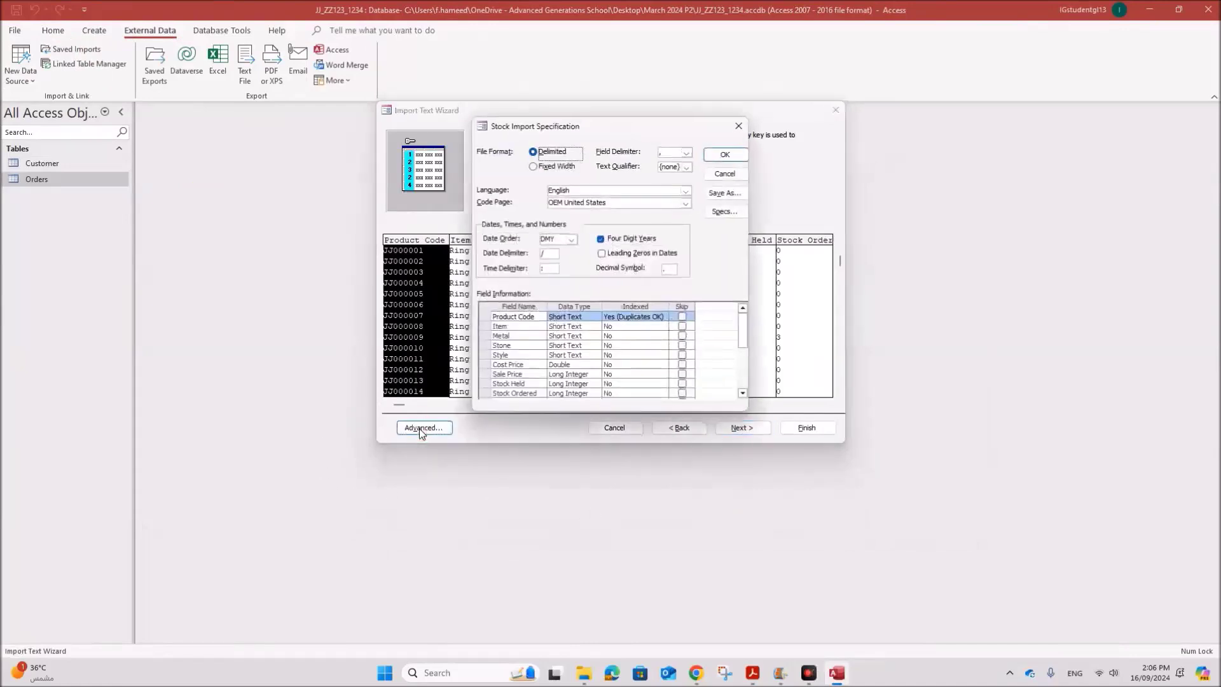
drag(610, 127, 456, 112)
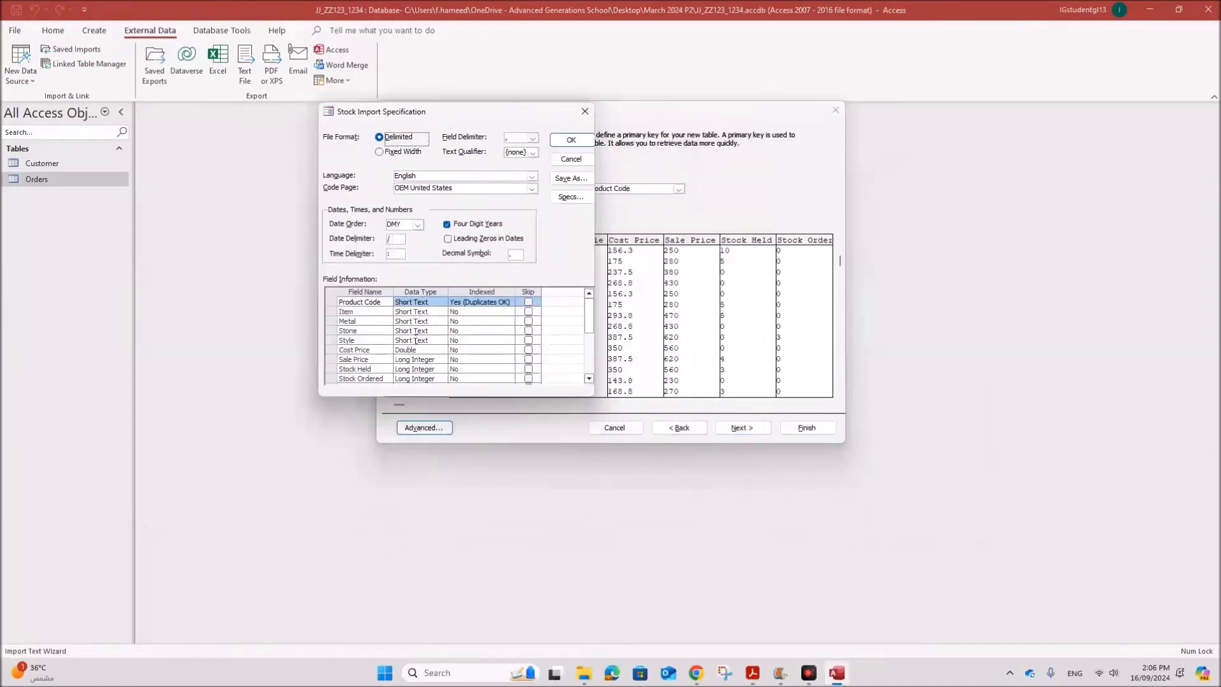
click(420, 350)
click(423, 360)
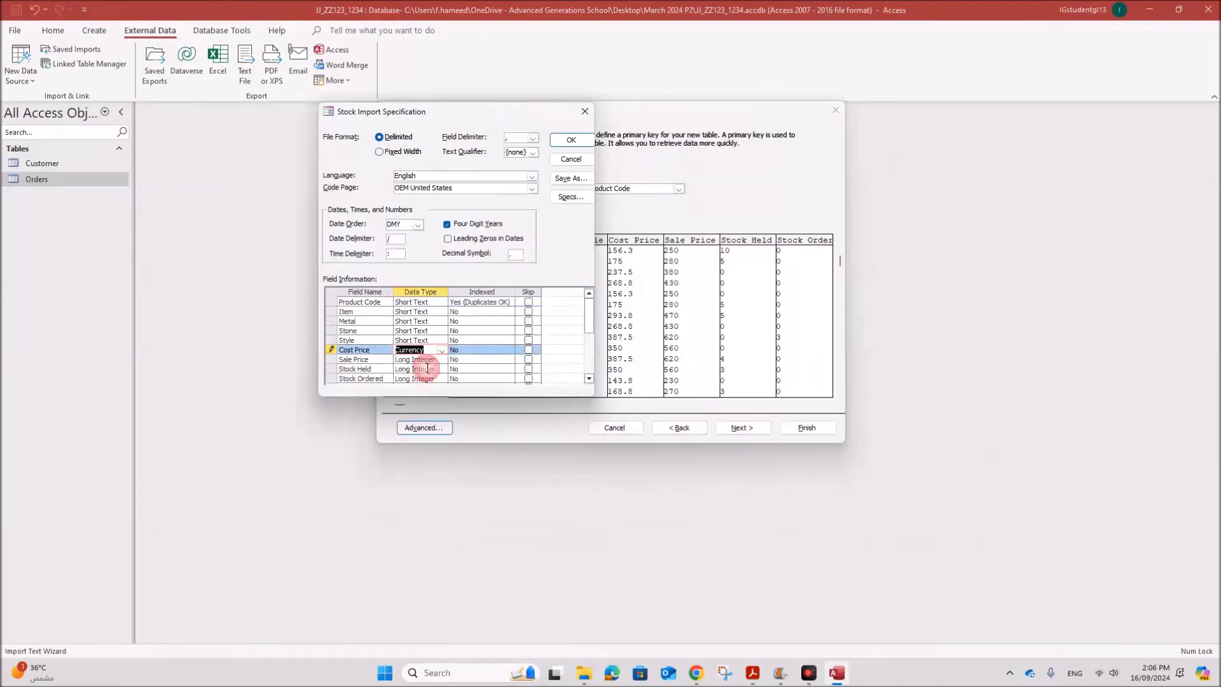
click(426, 360)
click(427, 360)
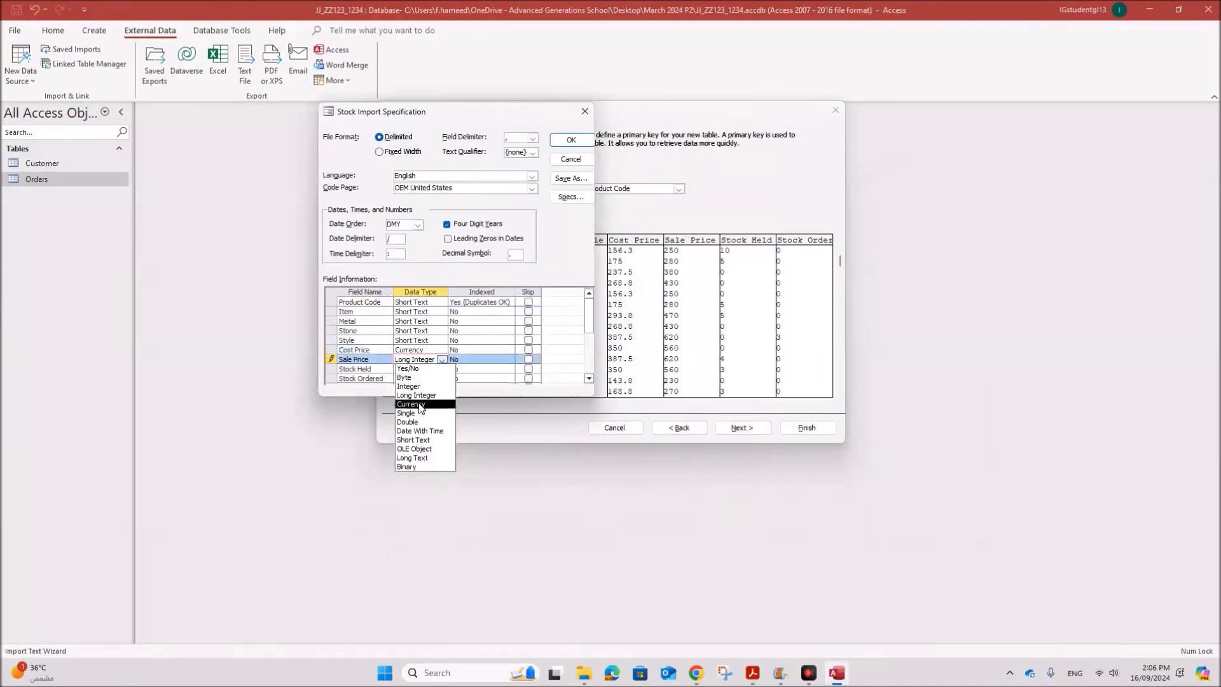
click(423, 402)
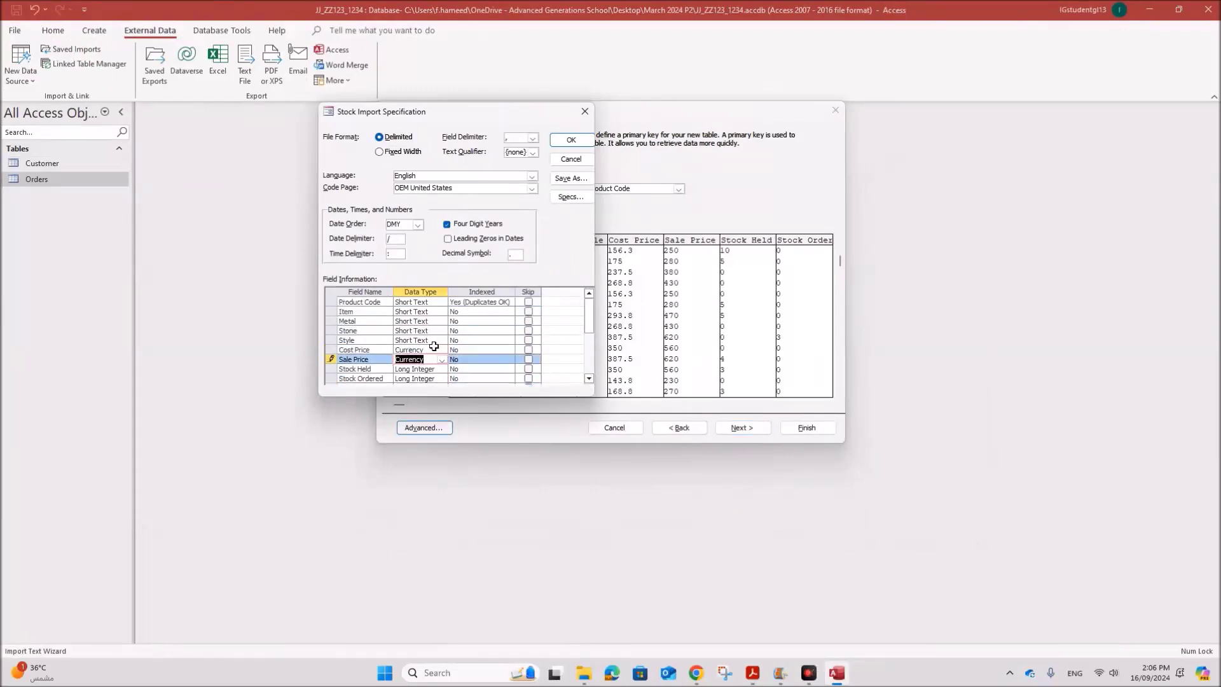
click(571, 139)
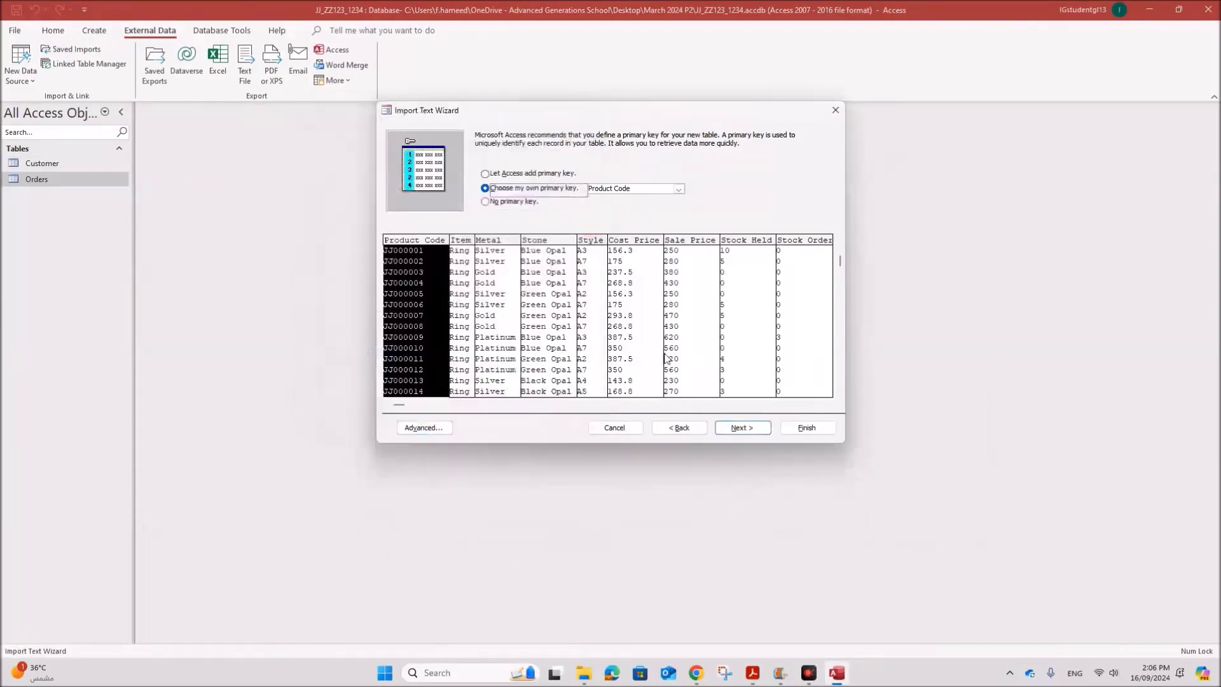
- Finish importing the Stock table and close the import dialog without saving the import steps
click(732, 427)
click(796, 427)
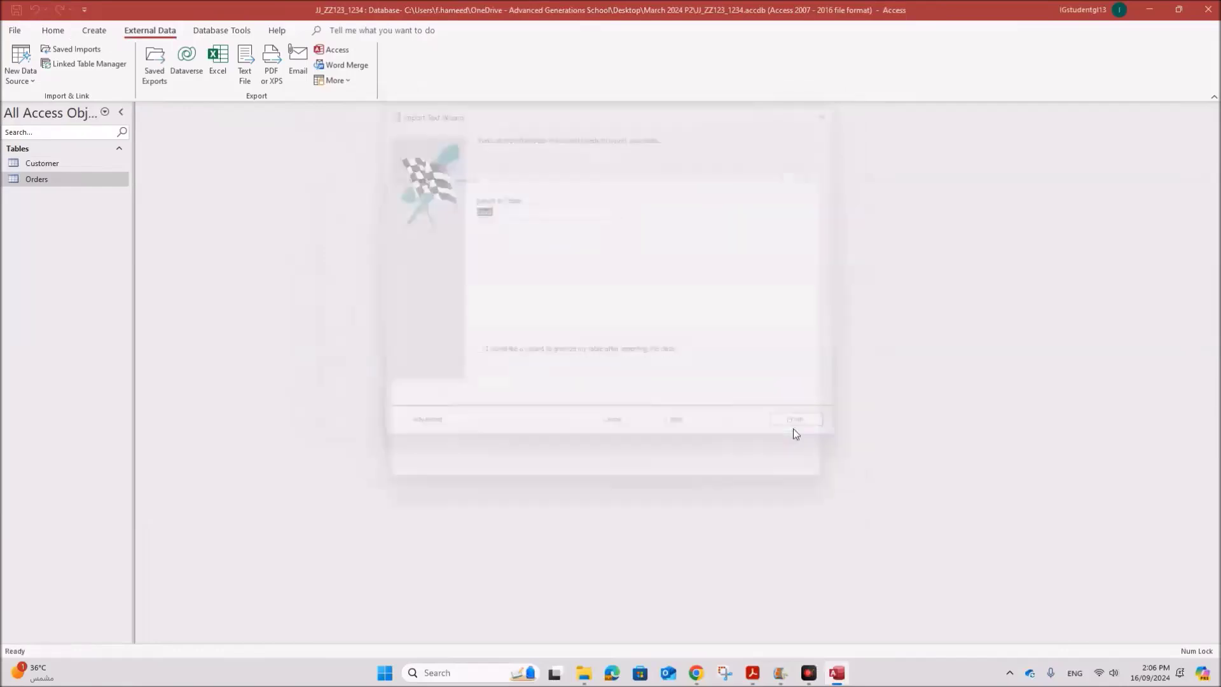
click(812, 485)
click(570, 410)
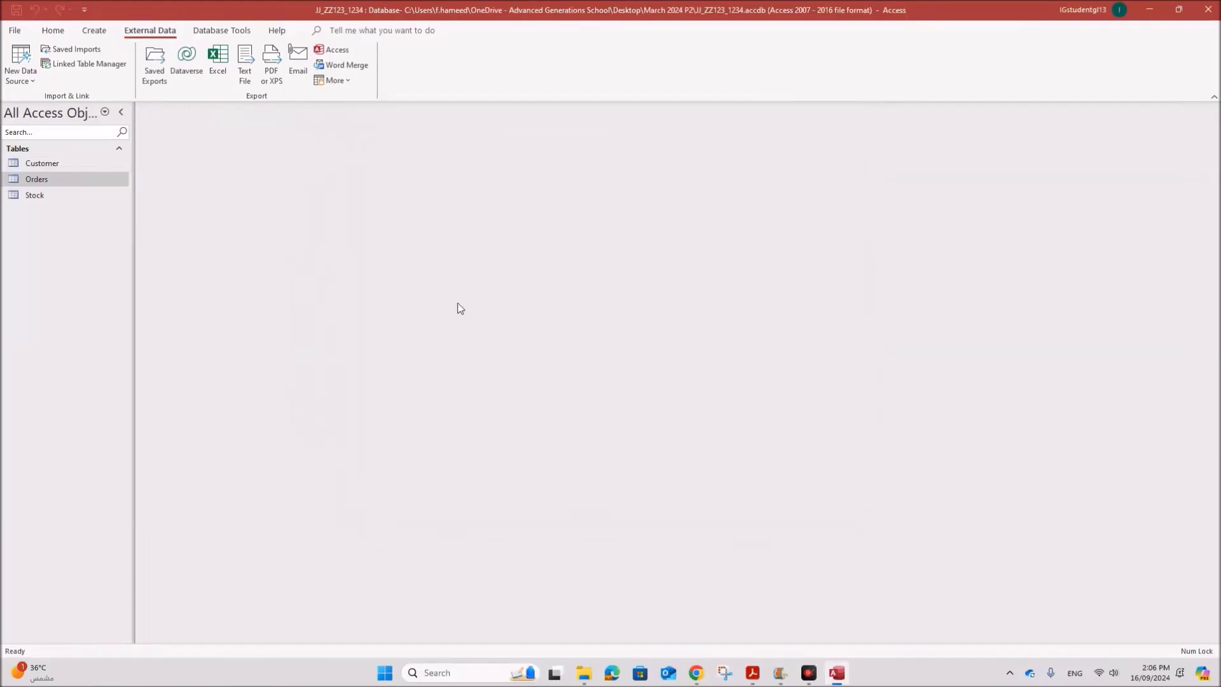
- Check task 2 in the question paper, then add the Customer, Orders and Stock tables to the Relationships layout and arrange them side by side
click(752, 673)
scroll(620, 538, down, 1)
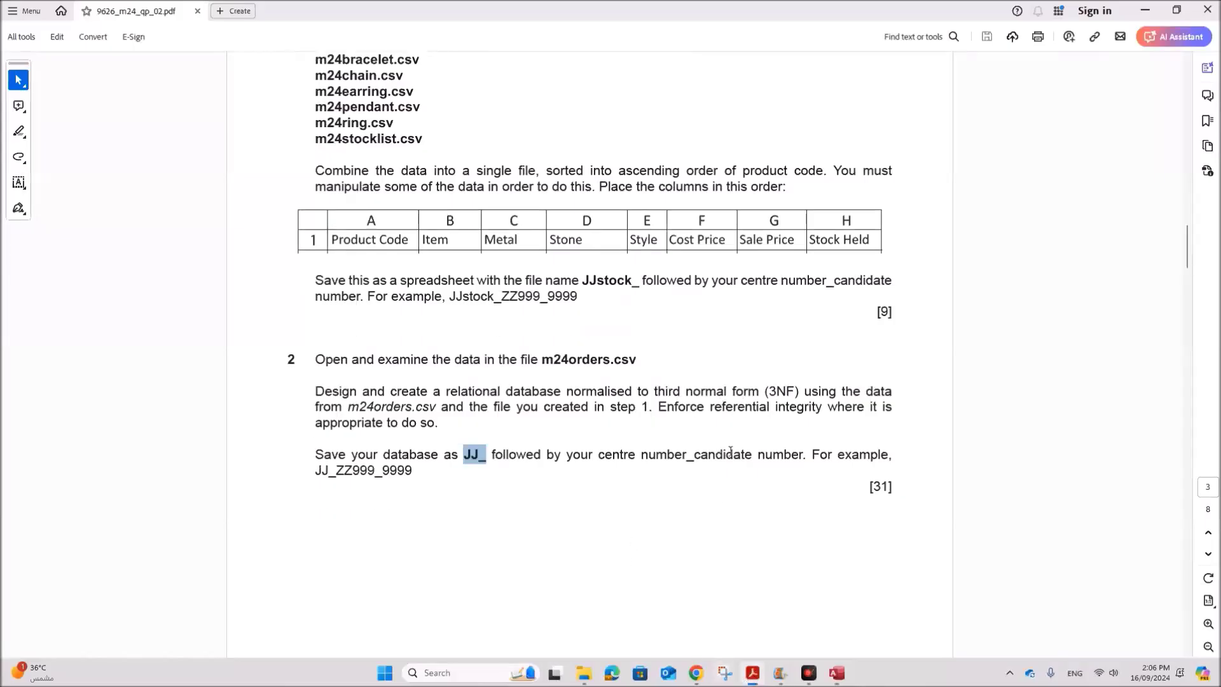
click(838, 673)
click(227, 26)
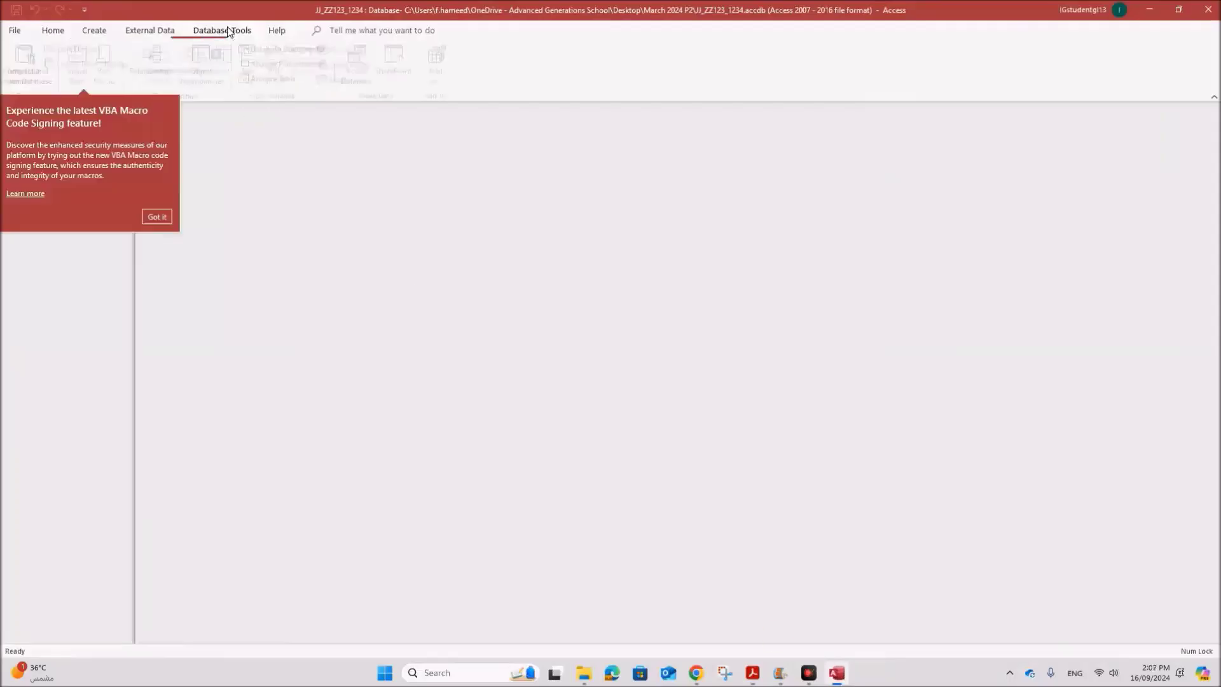
click(176, 55)
click(1085, 211)
shift+click(1085, 189)
drag(1079, 196, 356, 204)
click(630, 258)
drag(758, 256, 501, 208)
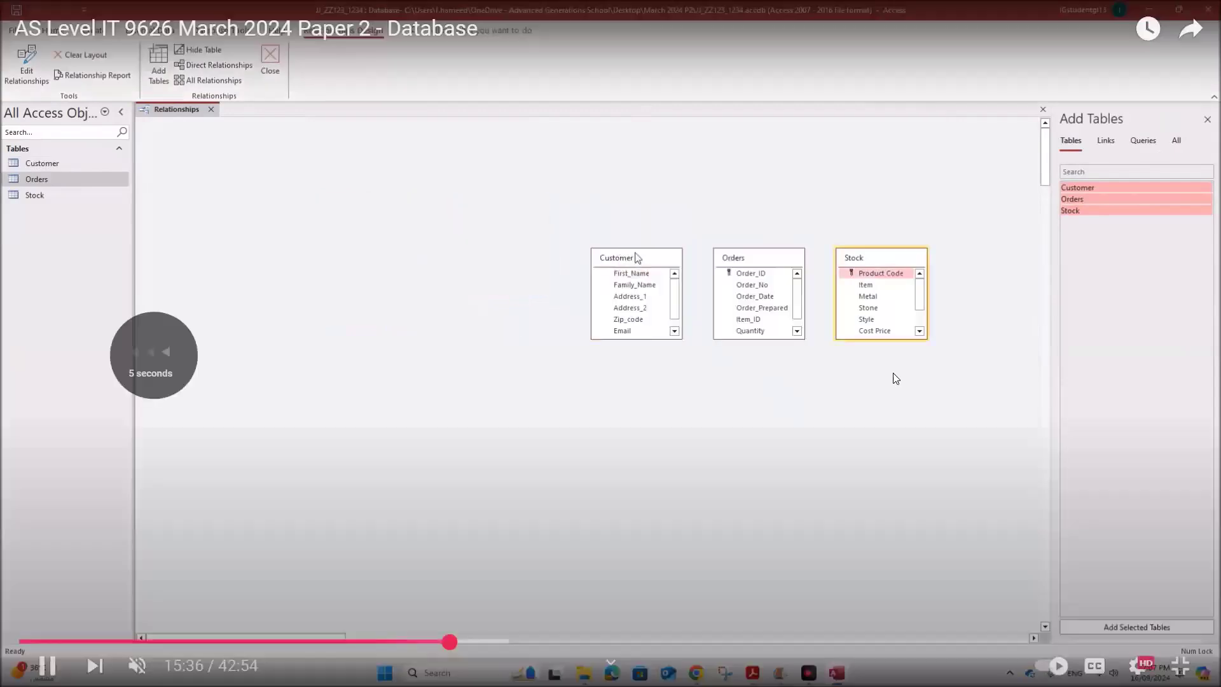
key(Left)
key(Left)
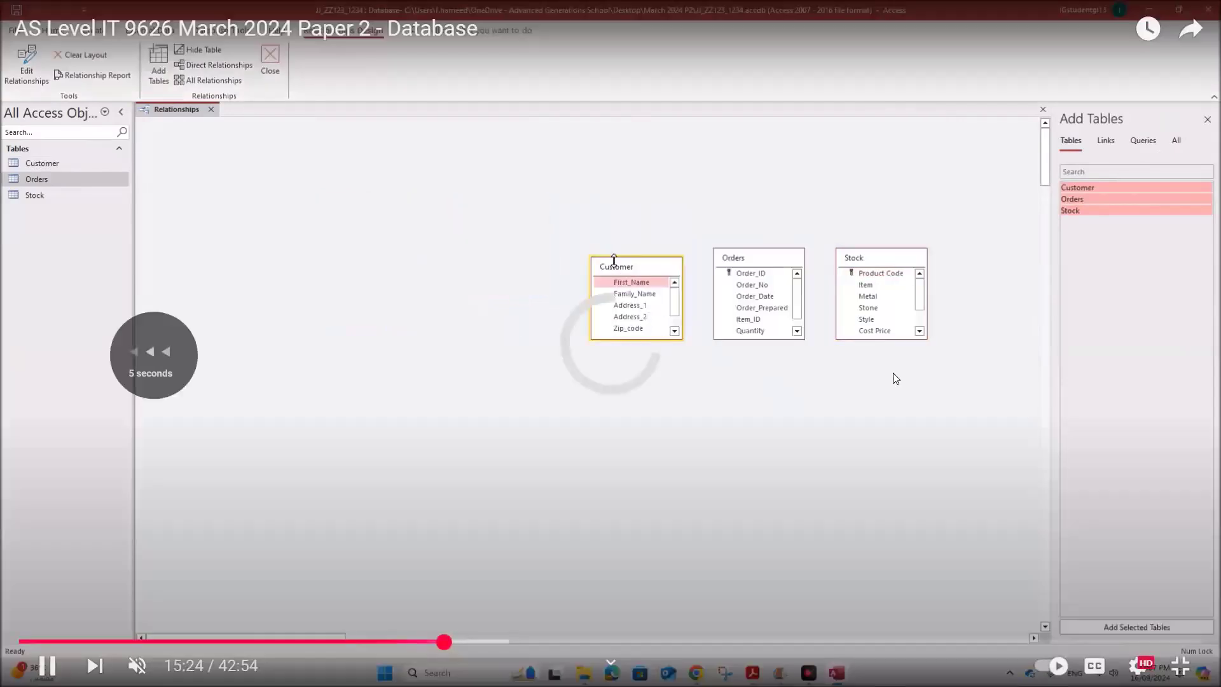
key(Left)
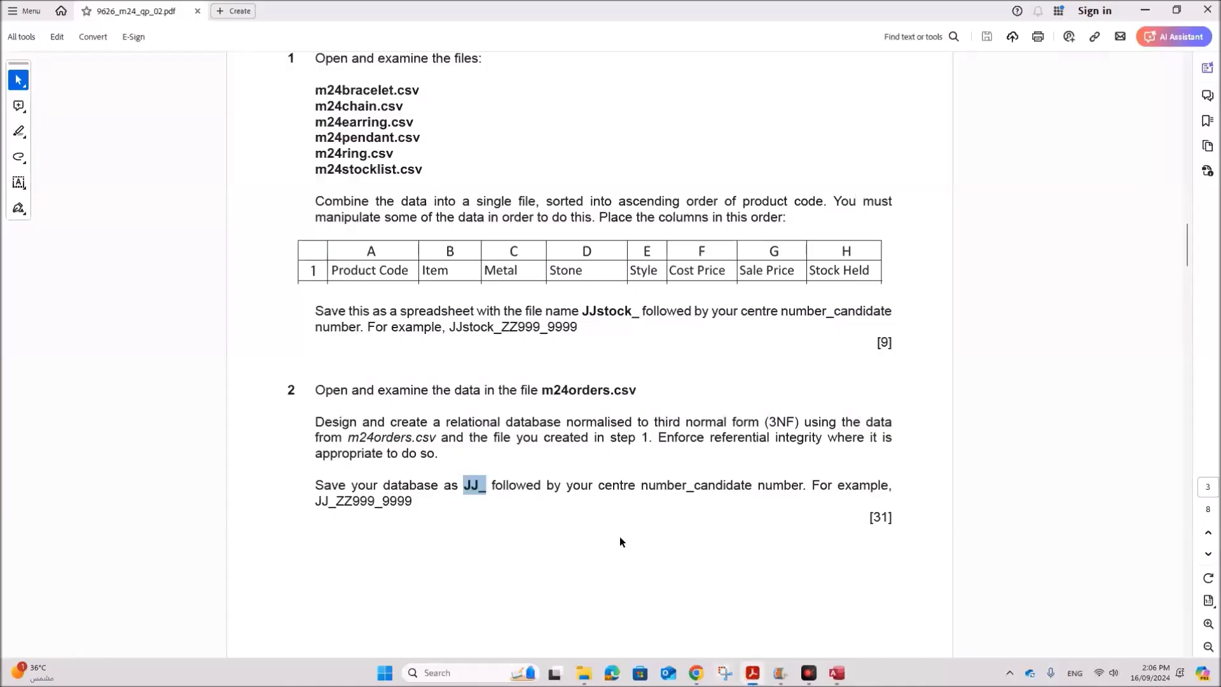
key(Right)
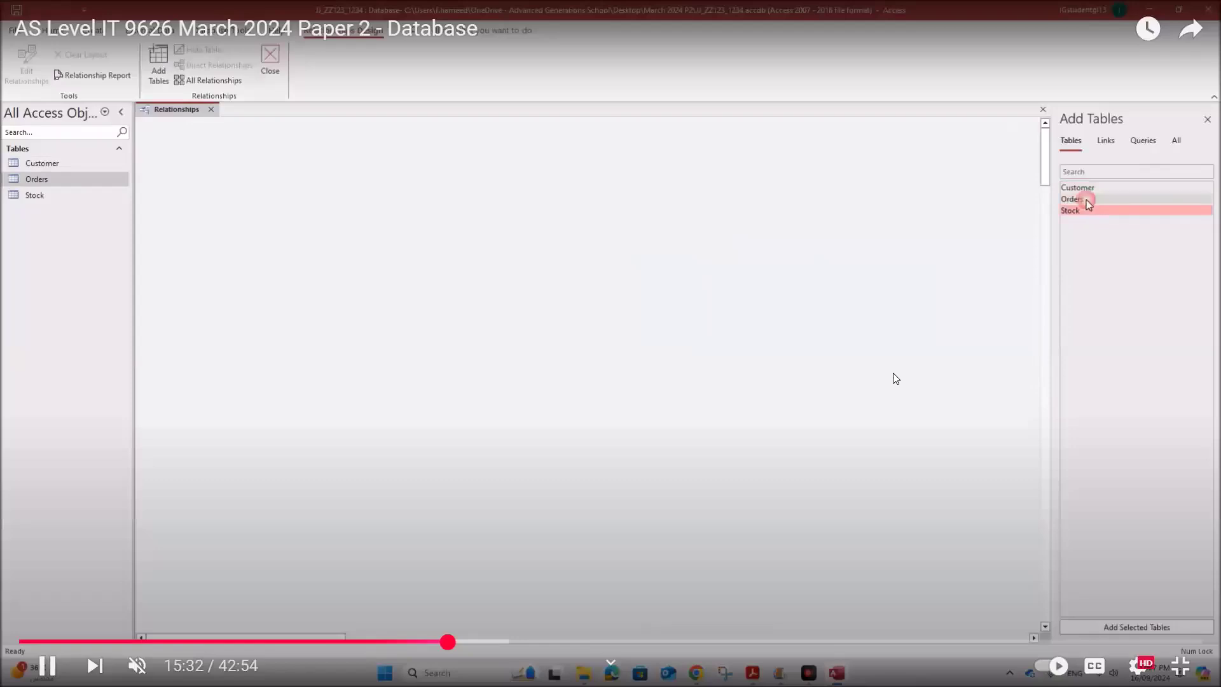
key(Left)
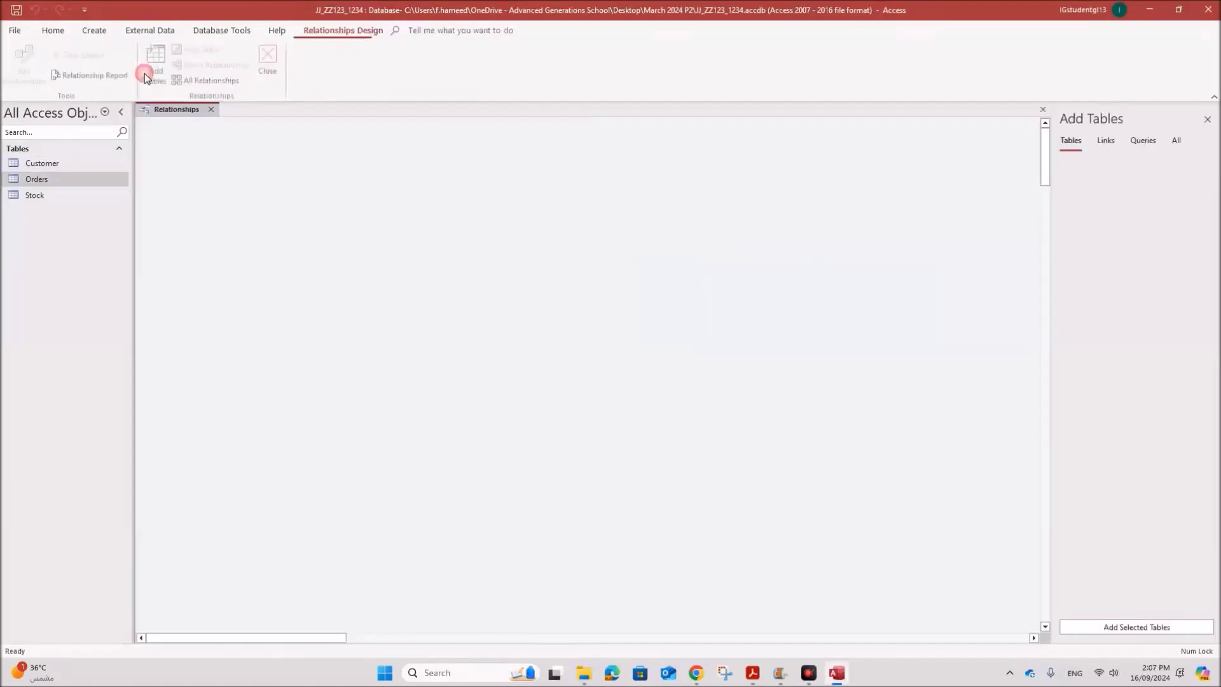
key(space)
key(Left)
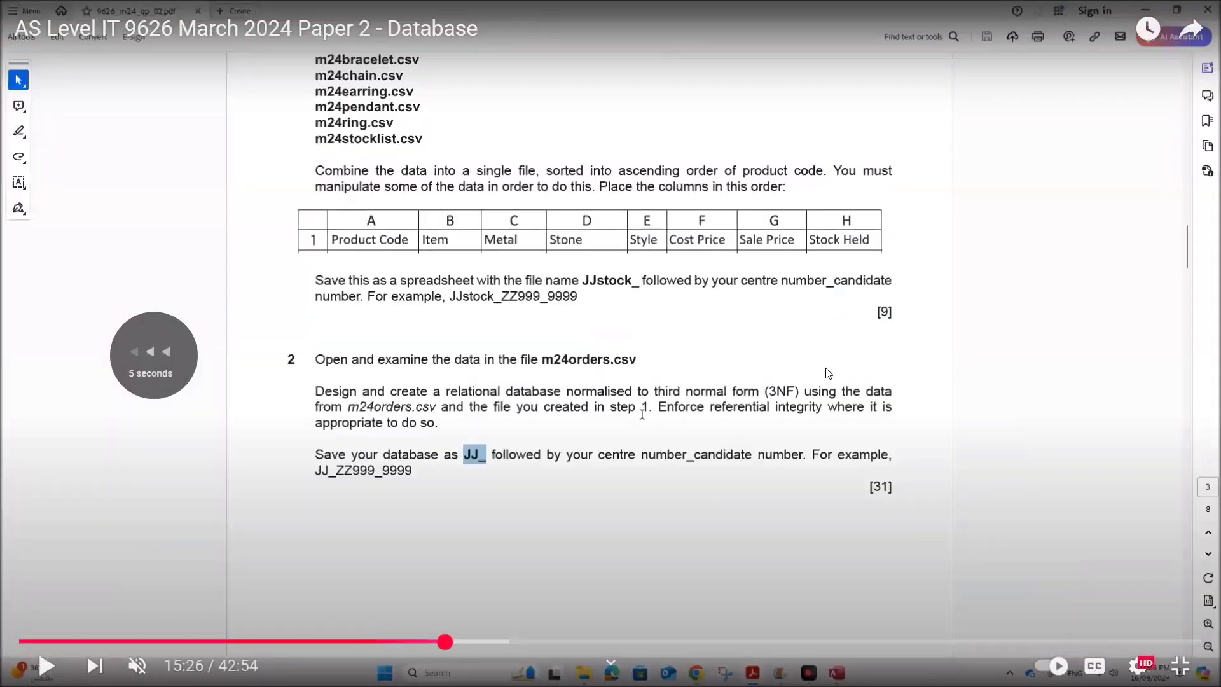
key(space)
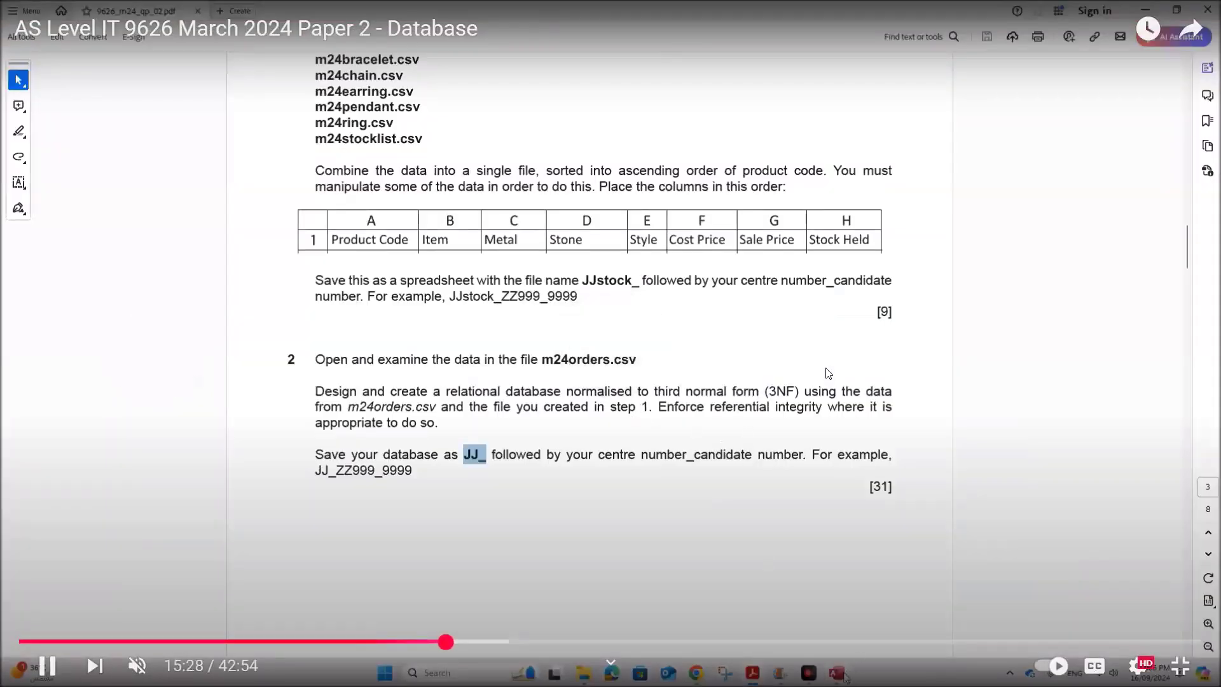
key(space)
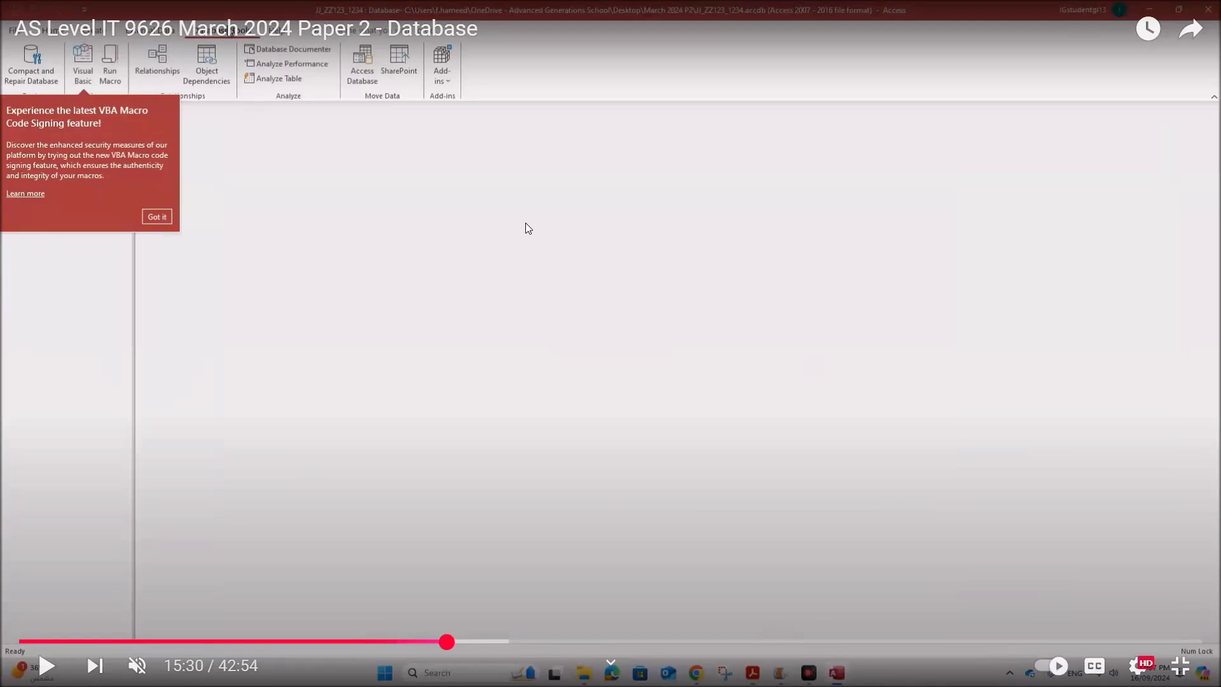
key(Left)
key(space)
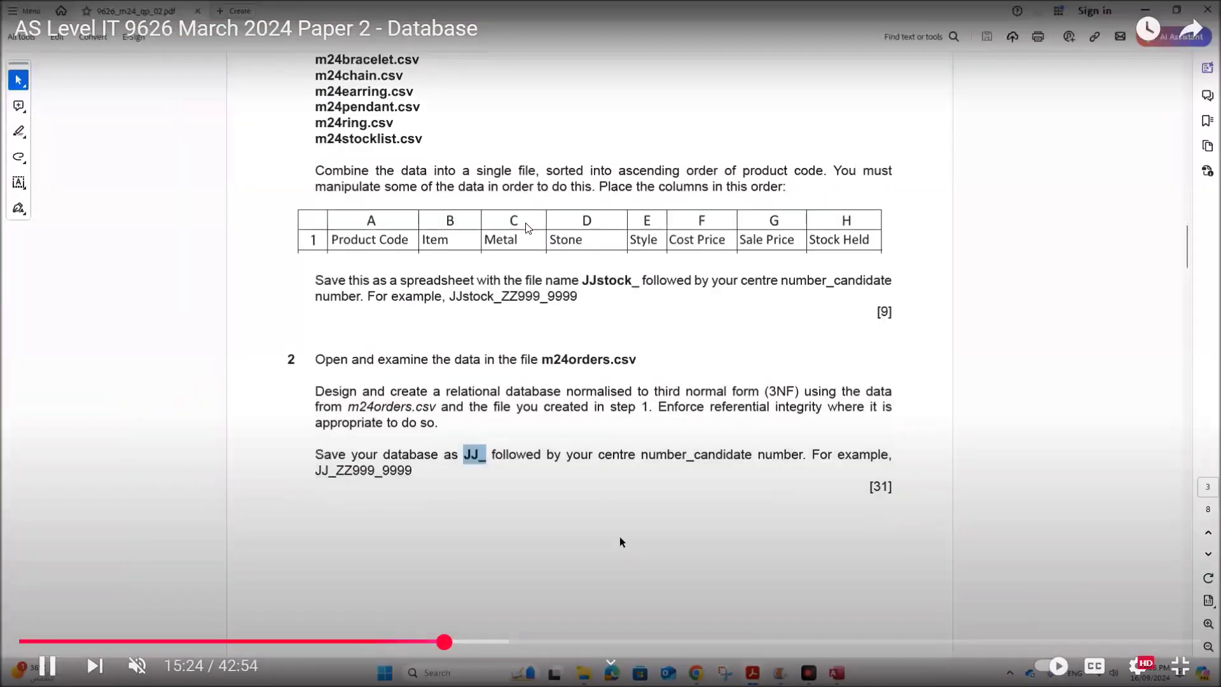
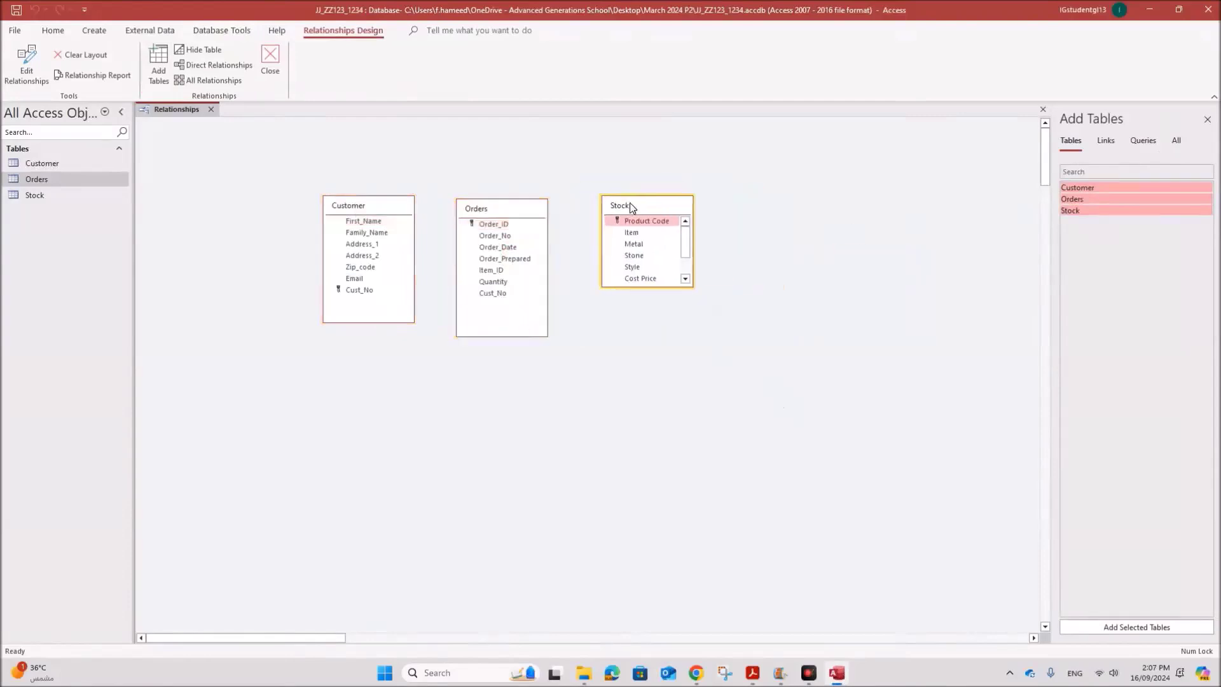
- Enlarge the Stock table's box to fit all its fields and close the Relationships layout without saving
drag(647, 373, 648, 374)
click(770, 308)
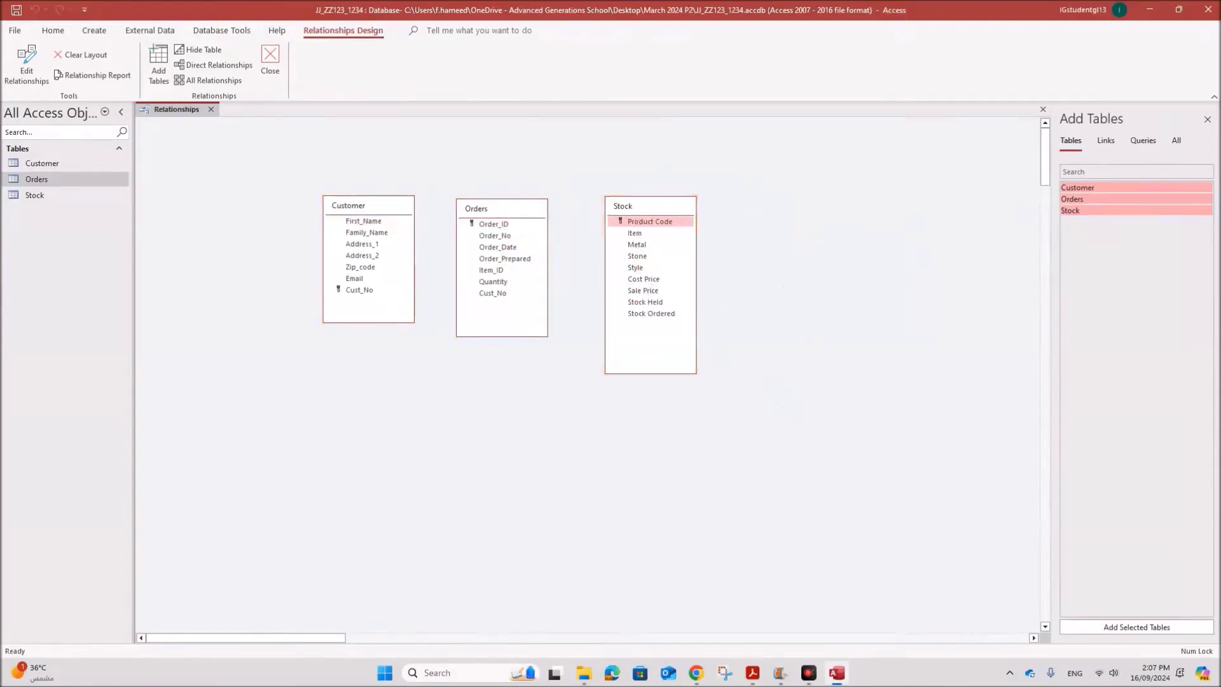
click(1207, 118)
click(210, 109)
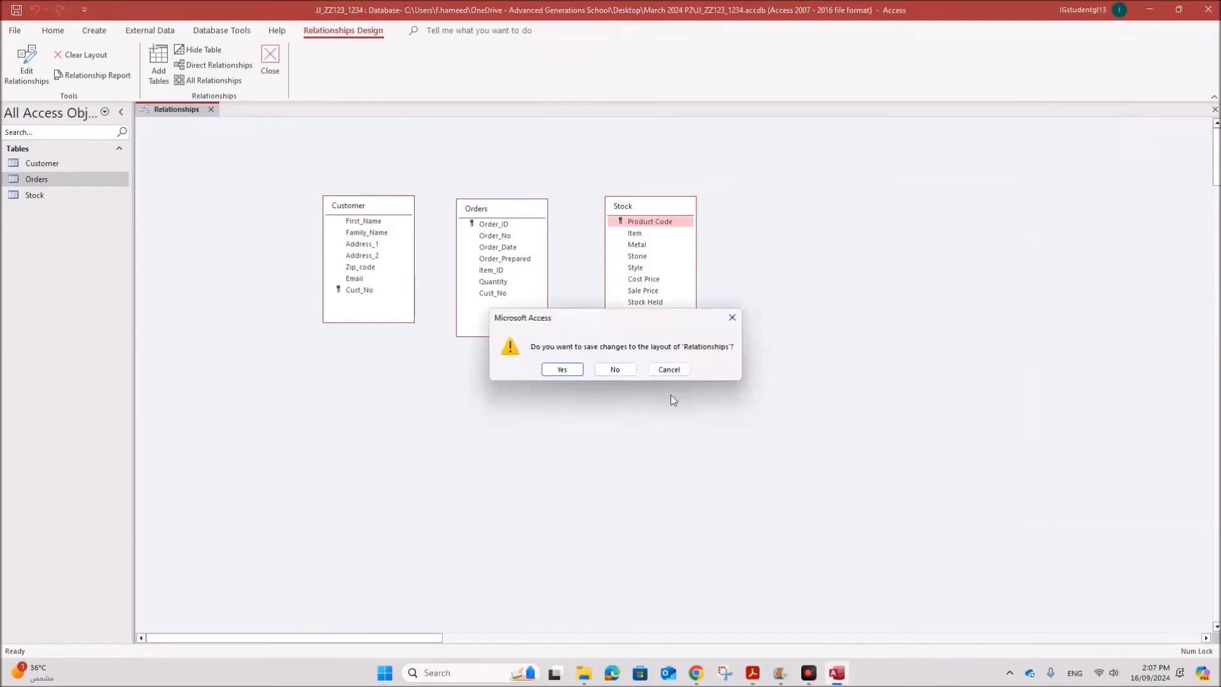
click(619, 371)
- Open the Stock table in Design View and rename its last two fields to Stock_Held and Stock_Ordered
click(55, 198)
right_click(55, 198)
click(77, 207)
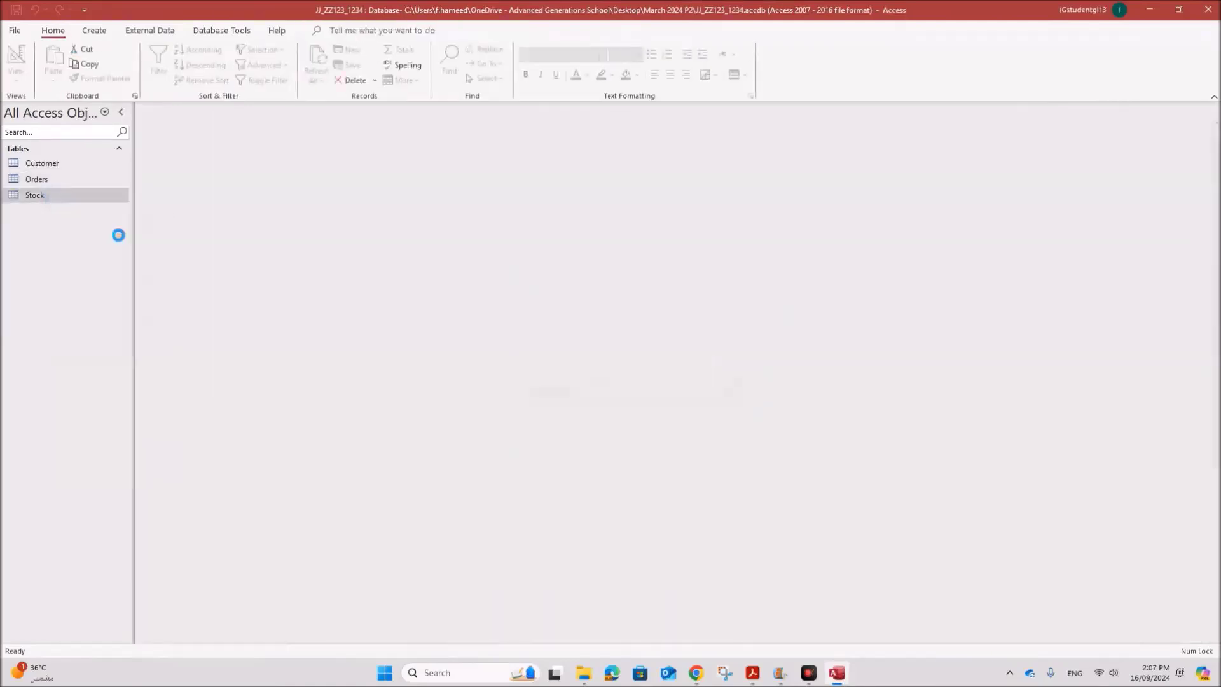
click(175, 221)
key(BackSpace)
text(_)
click(174, 231)
key(BackSpace)
text(_Ordered)
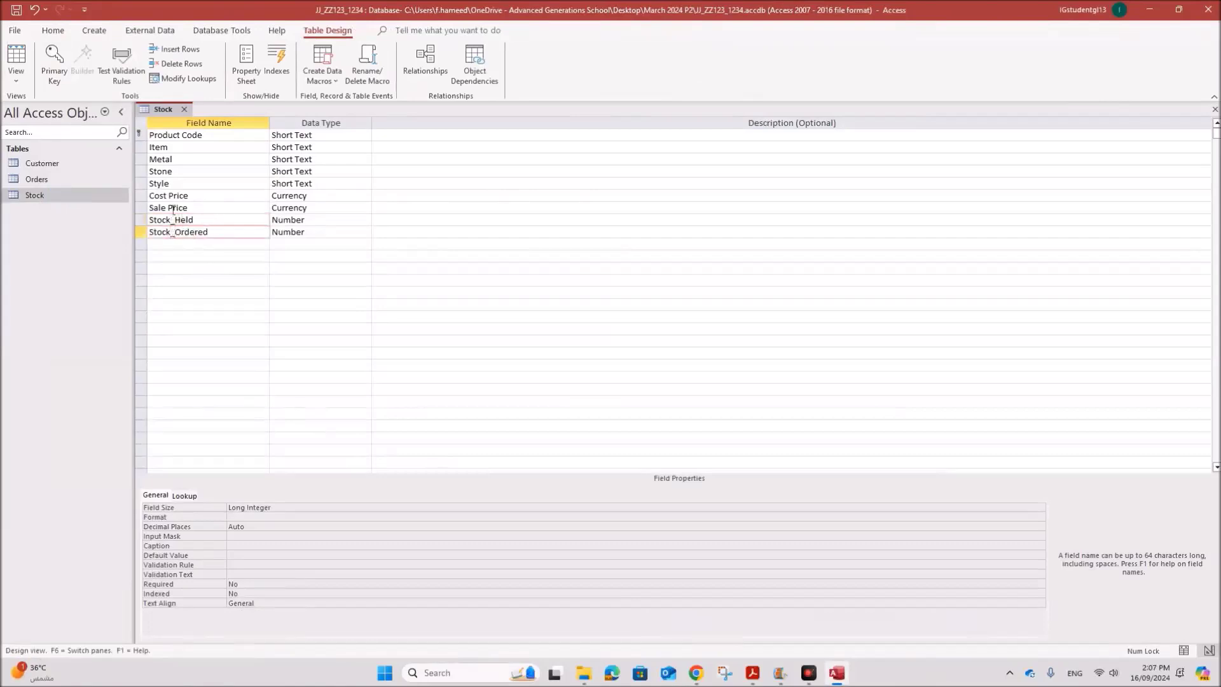
- Rename the Stock table's price fields to Sale_Price and Cost_Price, replacing each space with an underscore
click(173, 209)
key(BackSpace)
text(_)
click(169, 197)
key(BackSpace)
text(_)
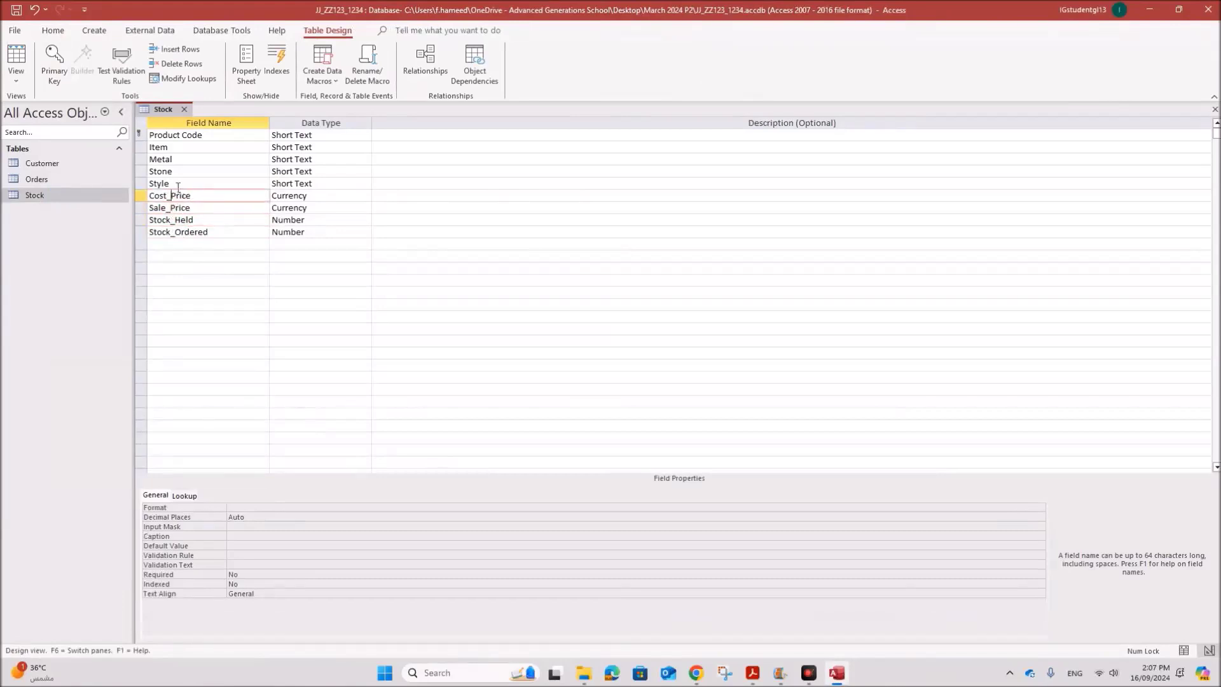
- Rename the Stock table's primary key field to Product_Code and save the table design
click(185, 136)
key(BackSpace)
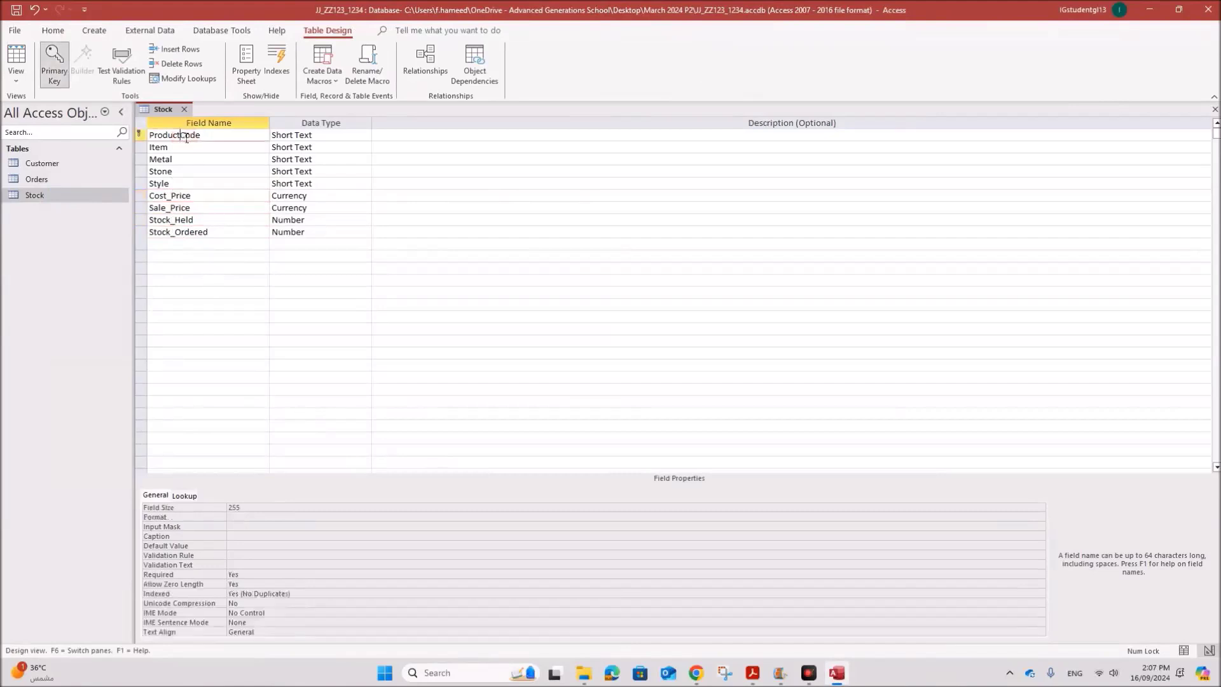
text(_)
click(248, 292)
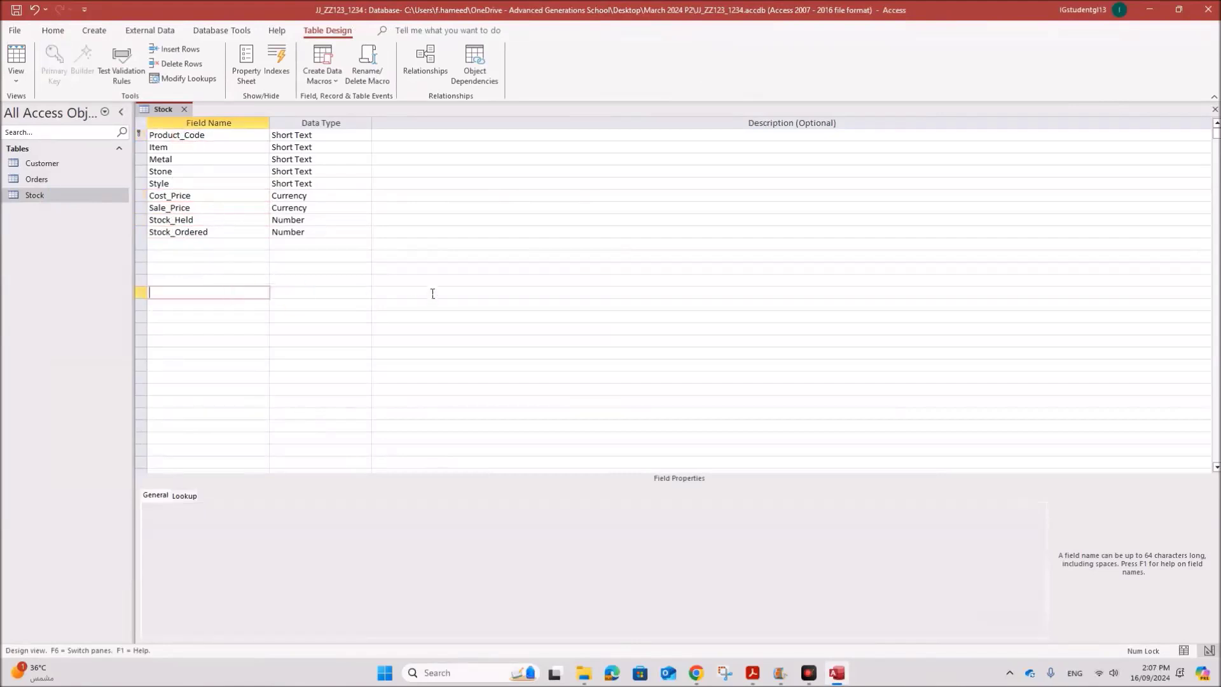
right_click(161, 113)
click(202, 120)
- Open the Customer and Orders tables, close the Stock design, and compare the Cust_No values in both tables
double_click(70, 163)
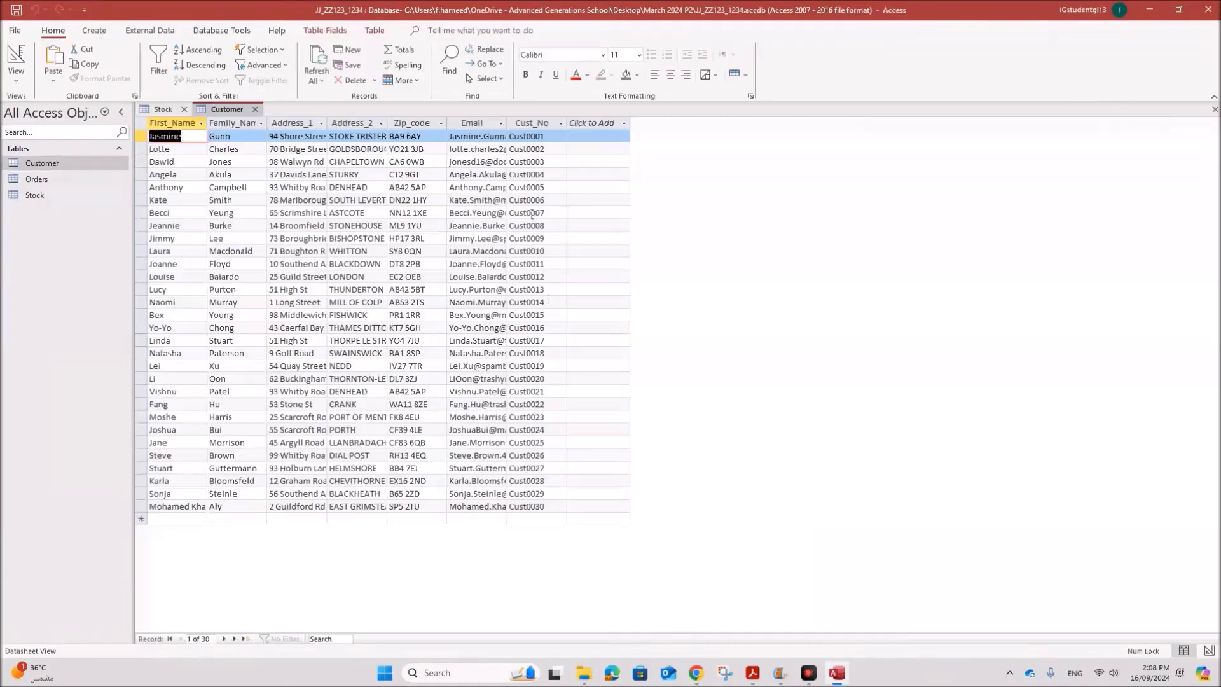
click(183, 109)
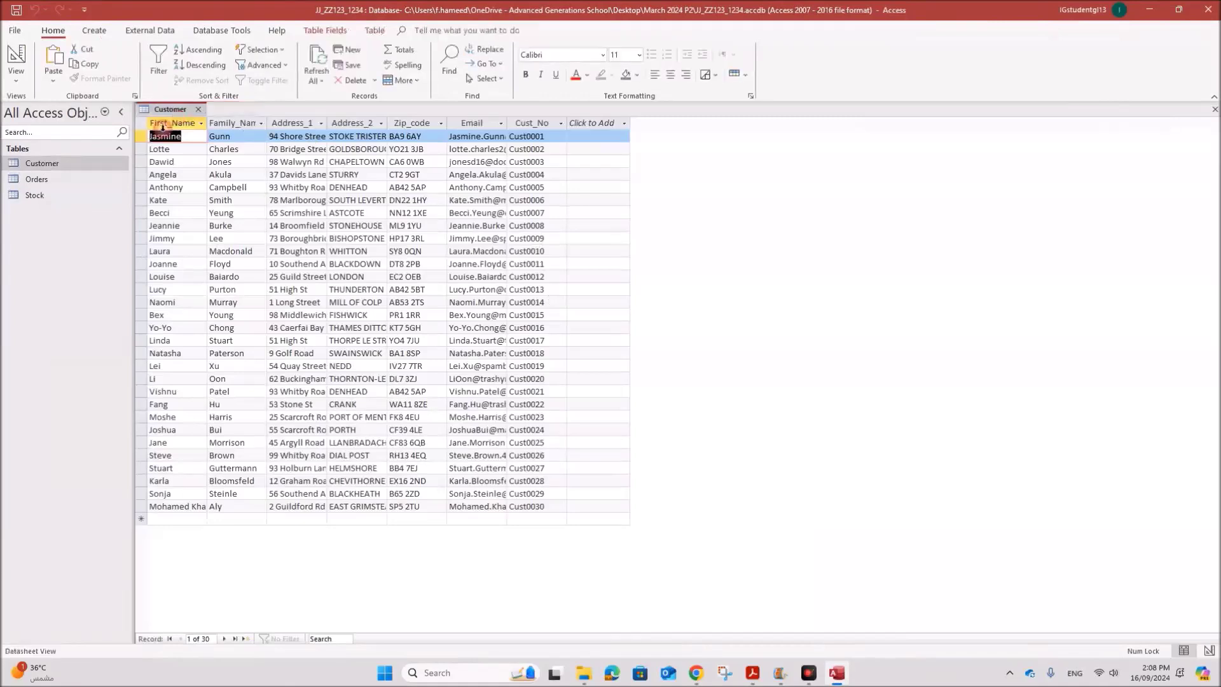
double_click(90, 181)
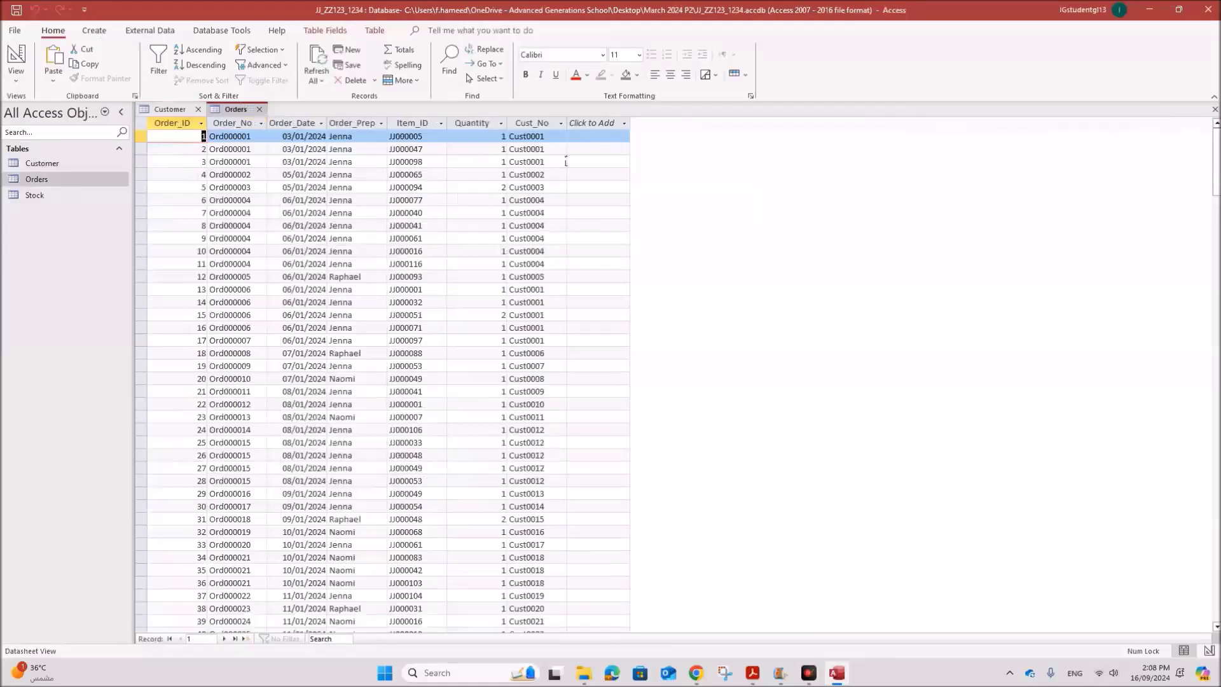
scroll(558, 381, down, 5)
scroll(558, 407, up, 5)
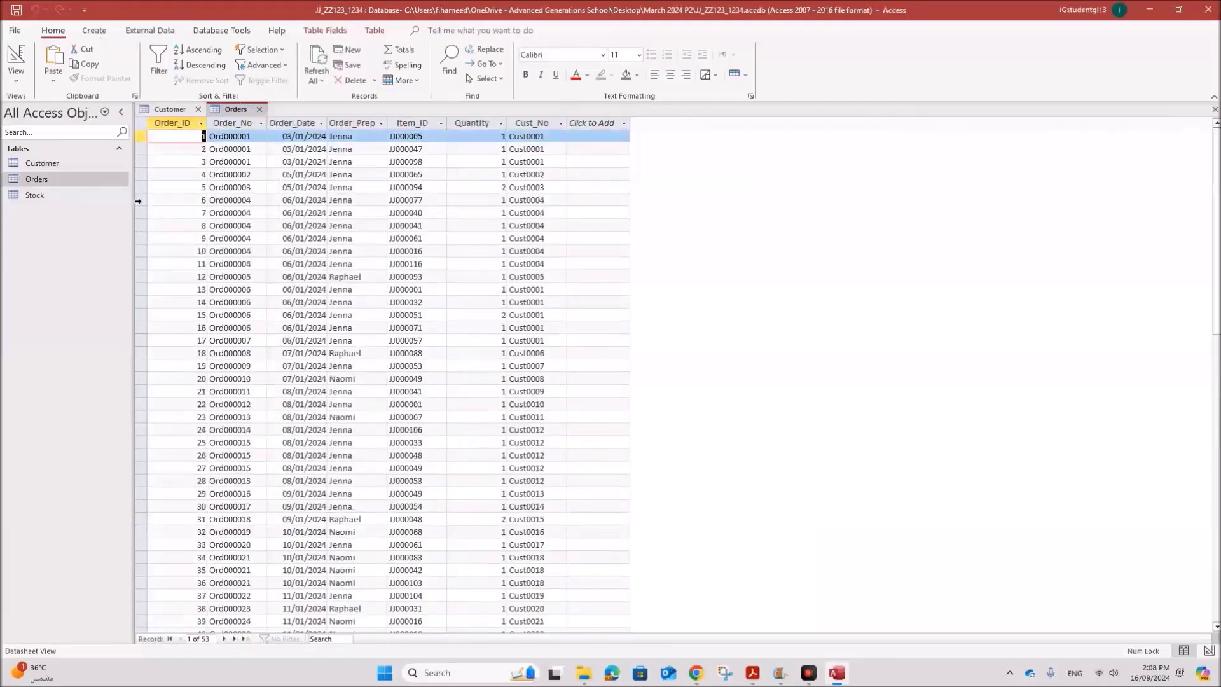
click(164, 111)
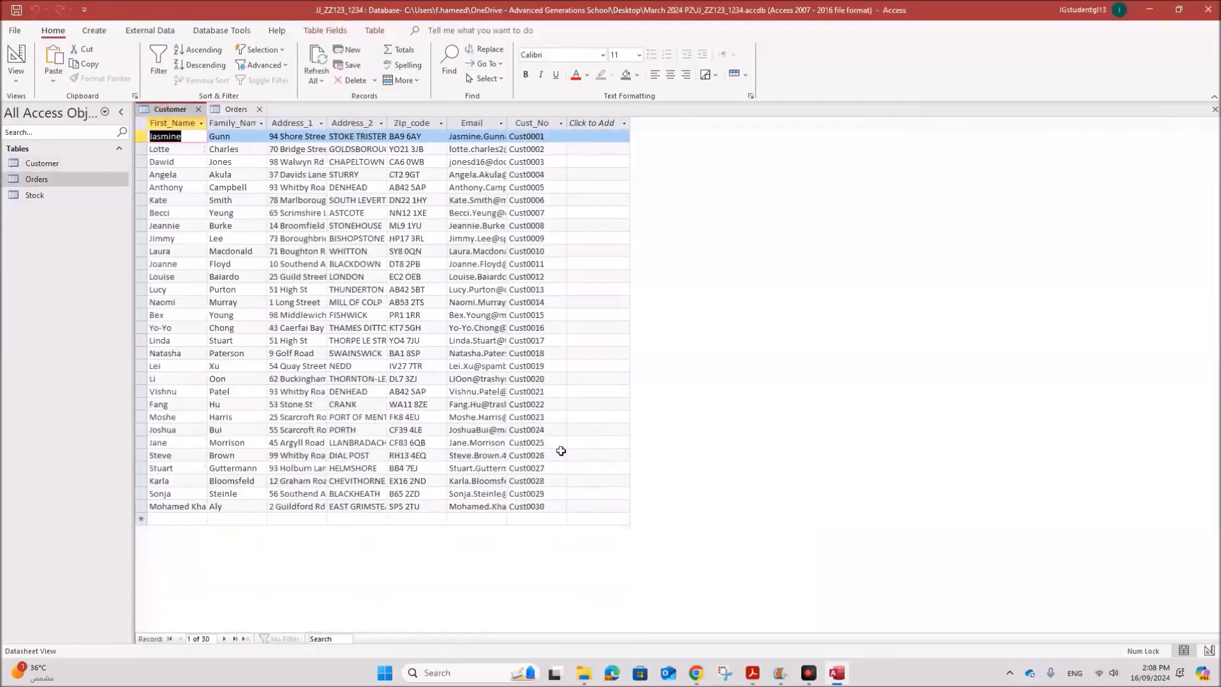
click(236, 110)
scroll(315, 223, down, 6)
scroll(317, 227, up, 6)
click(177, 109)
- Open the Stock table, compare its Product_Code values with Item_ID in Orders, and close all three tables
double_click(50, 196)
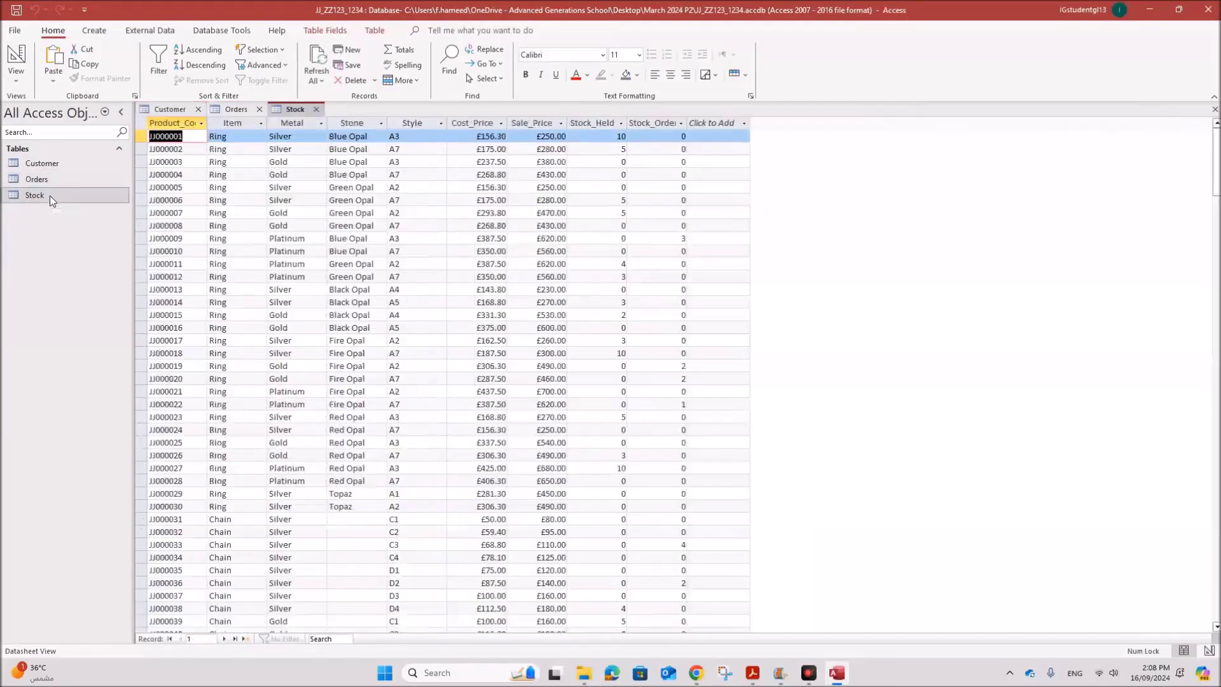
click(280, 187)
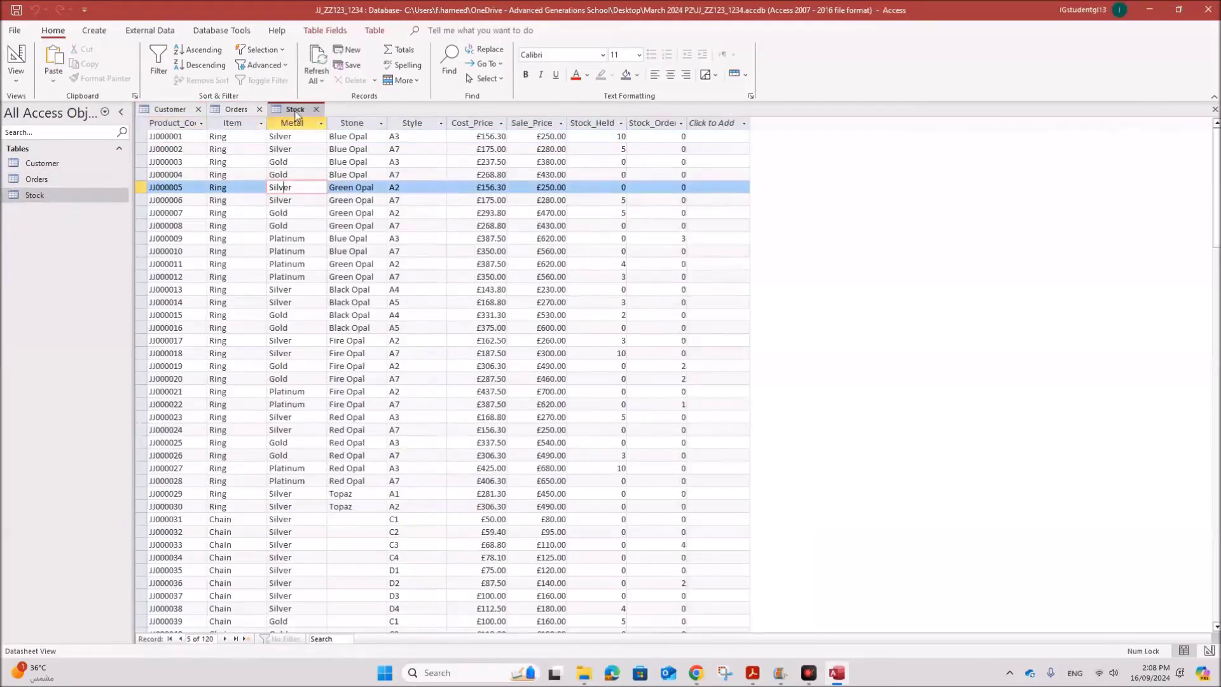
click(235, 108)
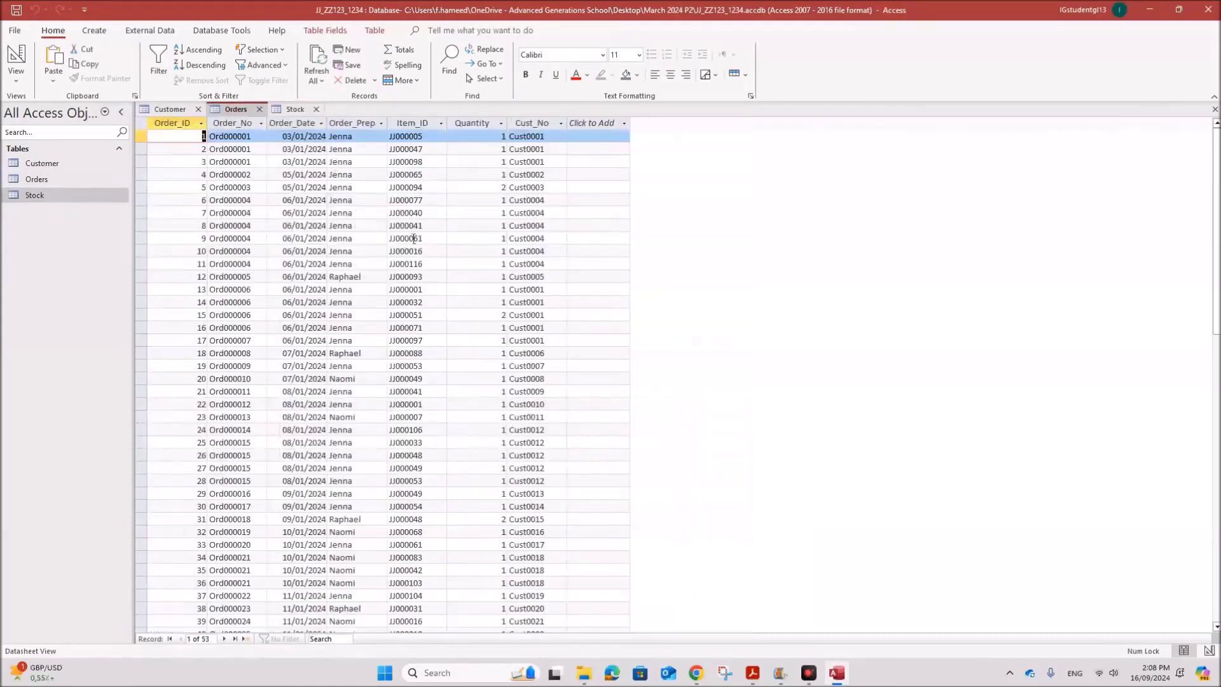
scroll(396, 427, down, 6)
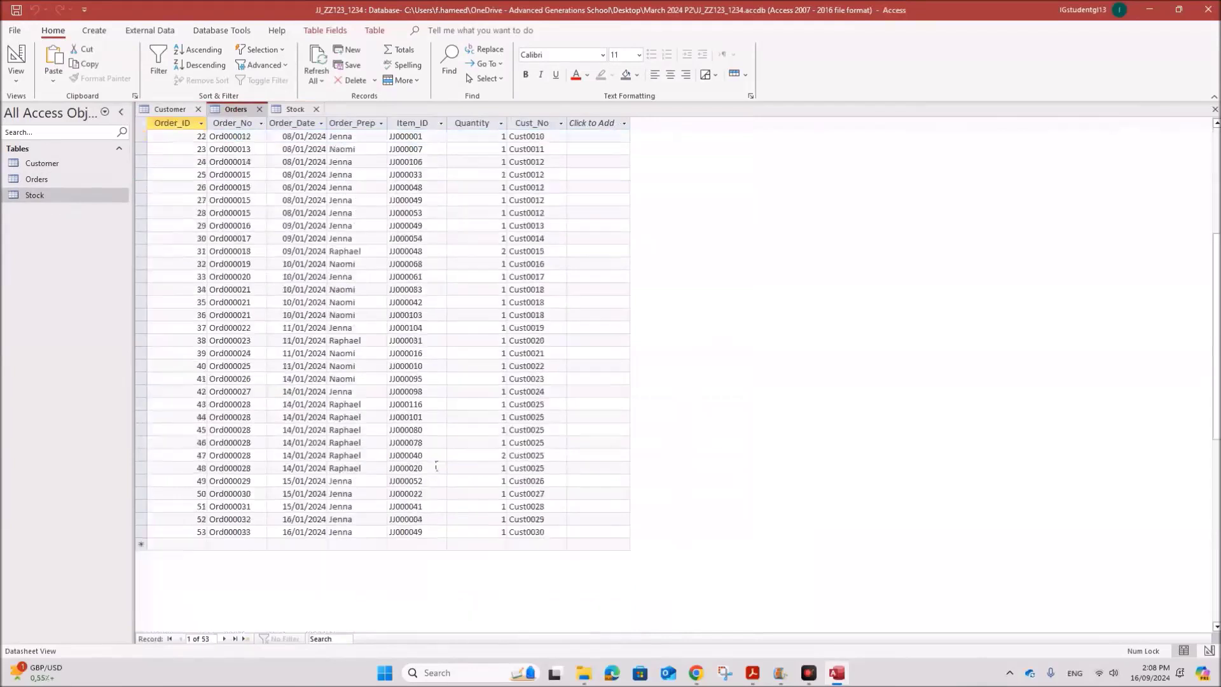
scroll(433, 459, up, 6)
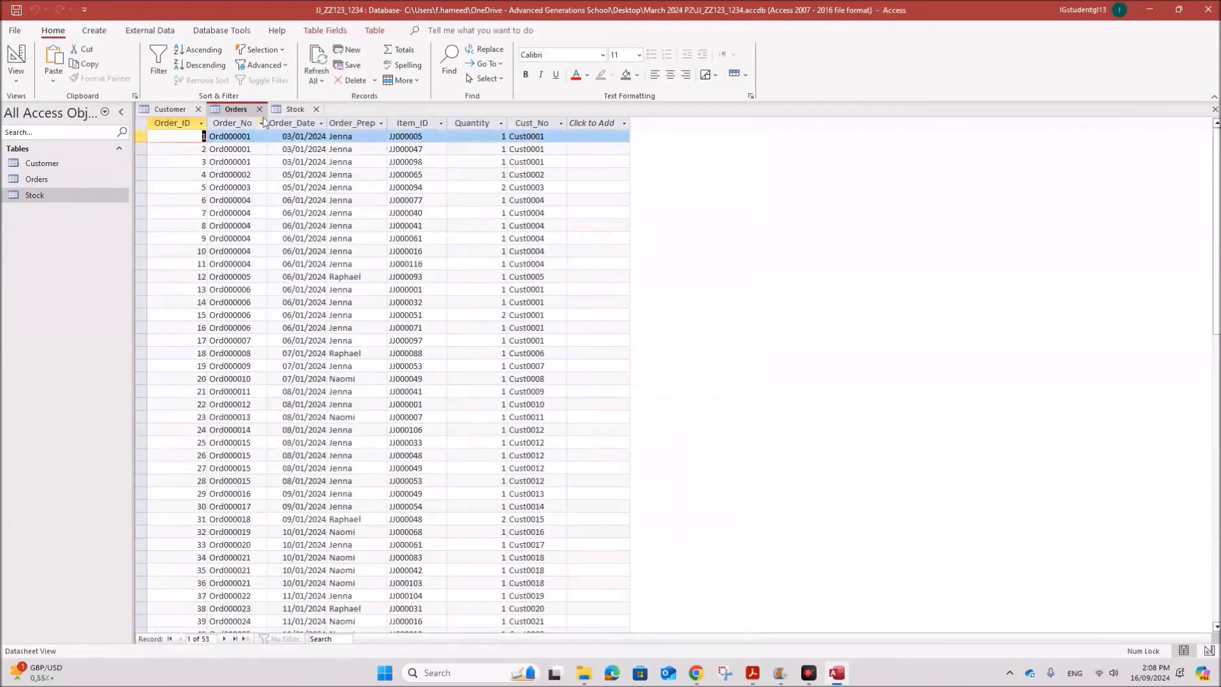
click(293, 110)
scroll(200, 318, down, 3)
scroll(204, 407, up, 3)
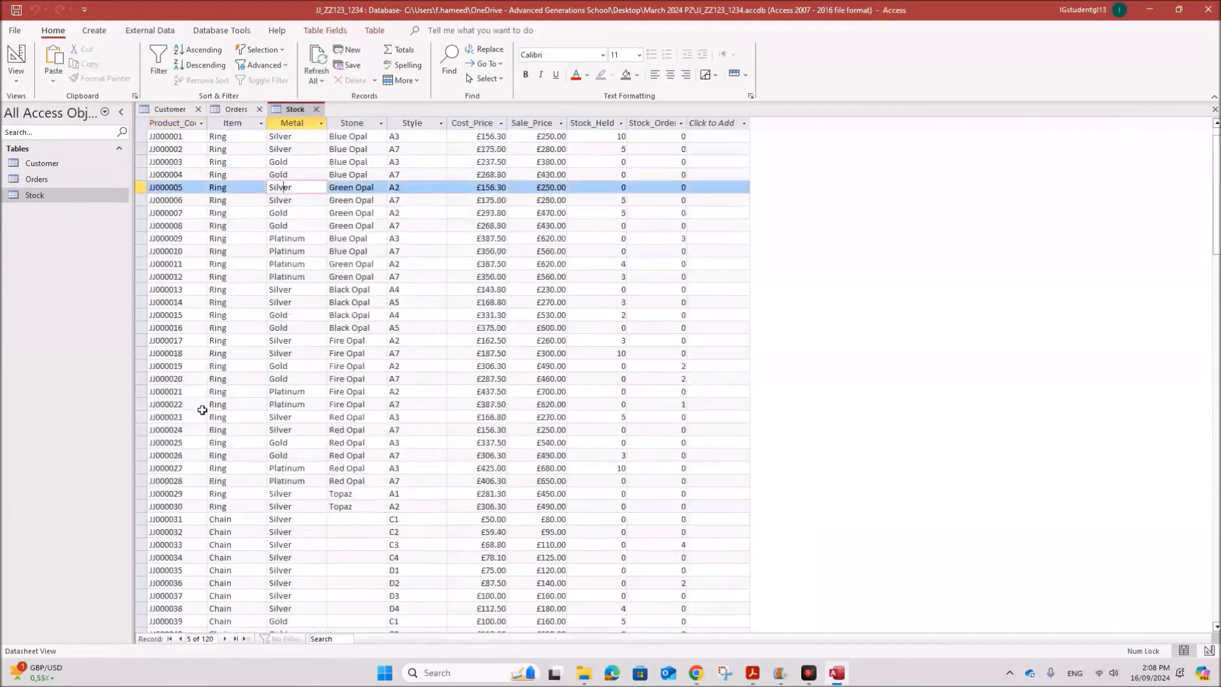
click(235, 109)
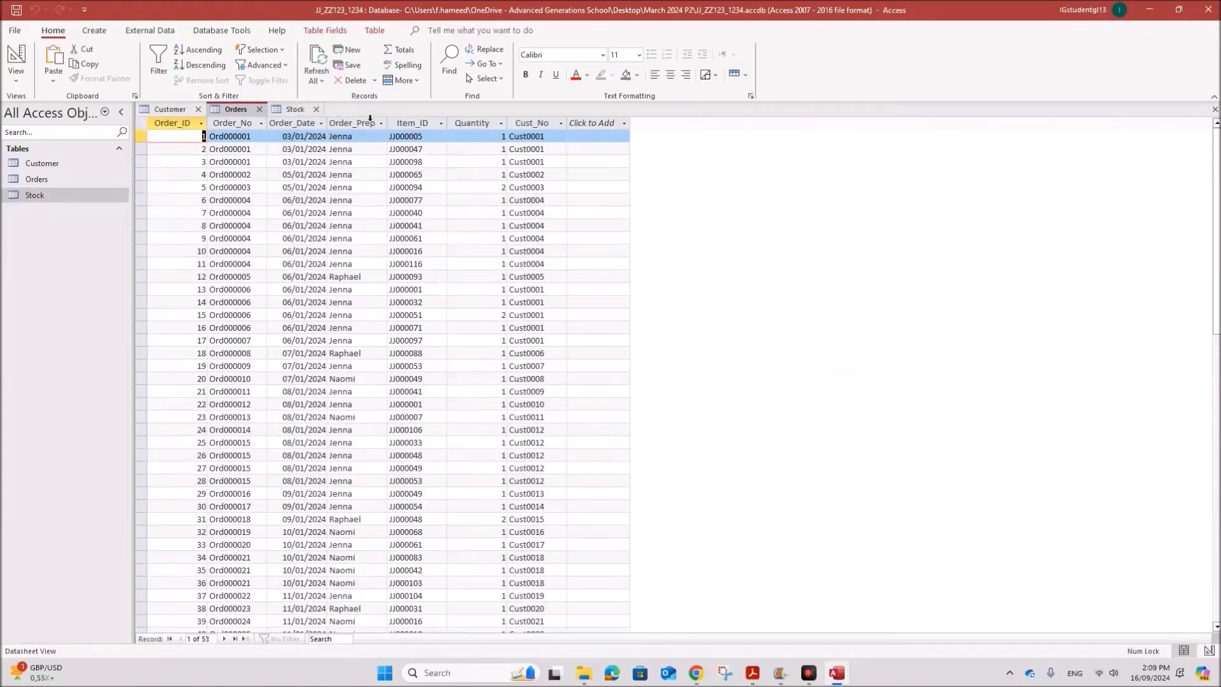
click(295, 109)
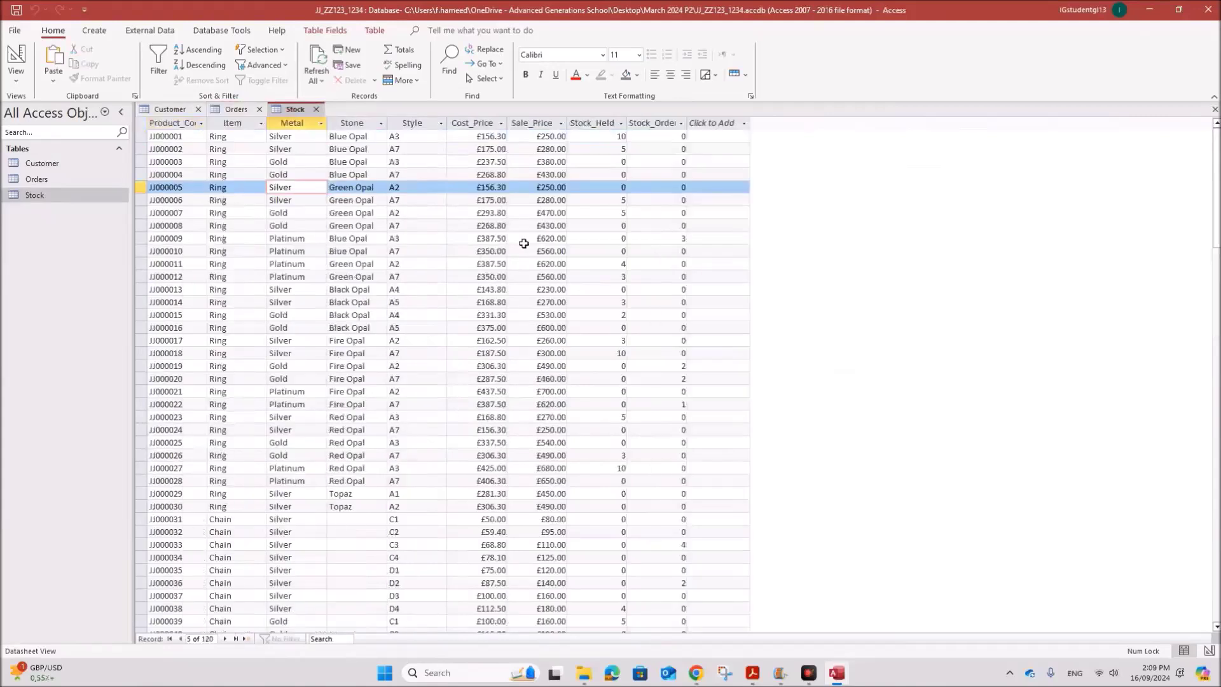
click(316, 110)
click(258, 109)
click(198, 110)
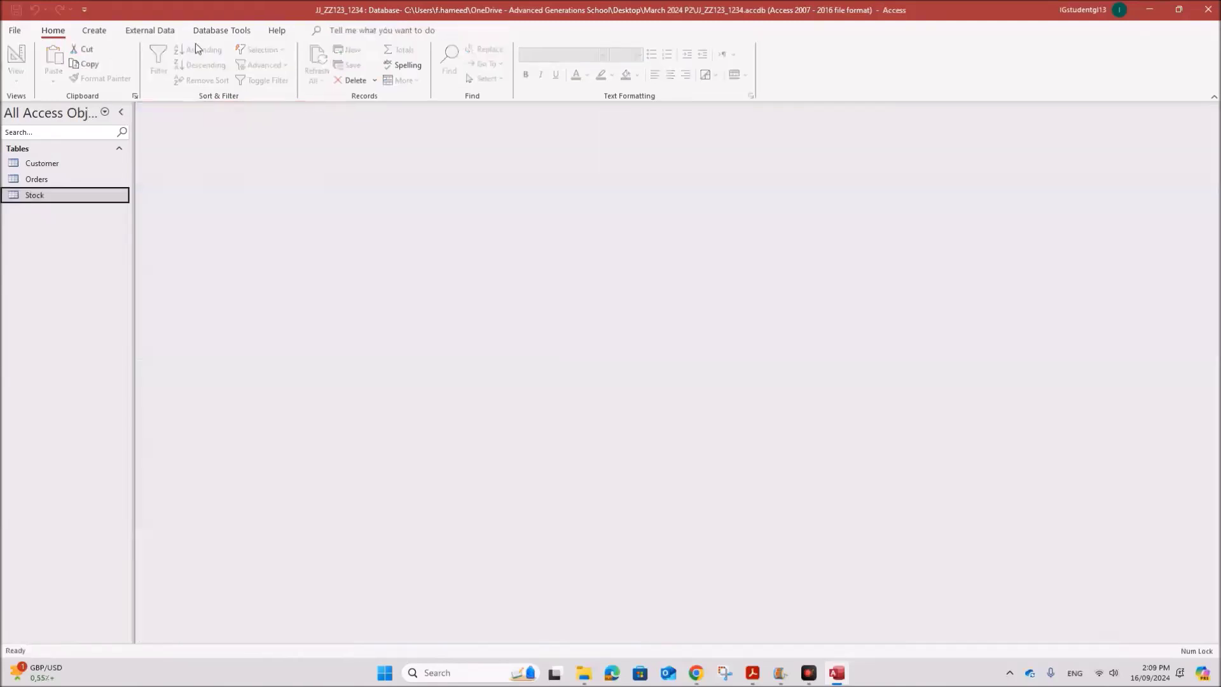
- Open the Relationships layout and show the Customer, Orders and Stock tables in it
click(221, 29)
click(159, 71)
click(1077, 187)
click(1077, 208)
key(super)
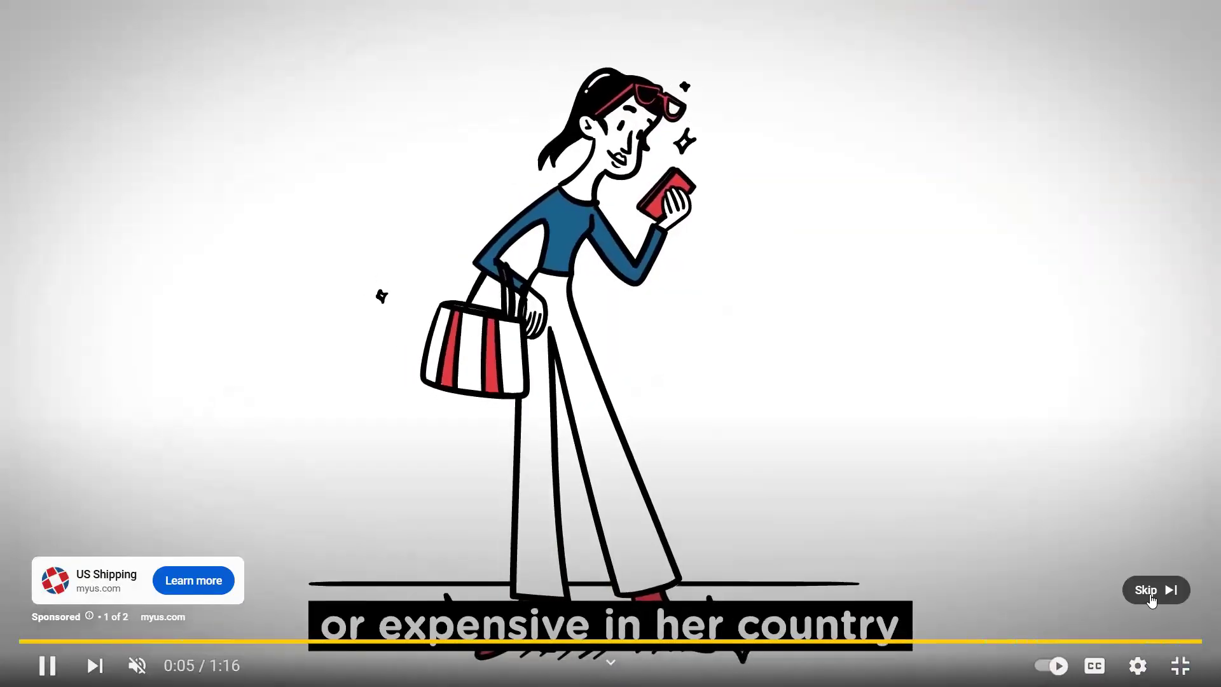
click(1152, 590)
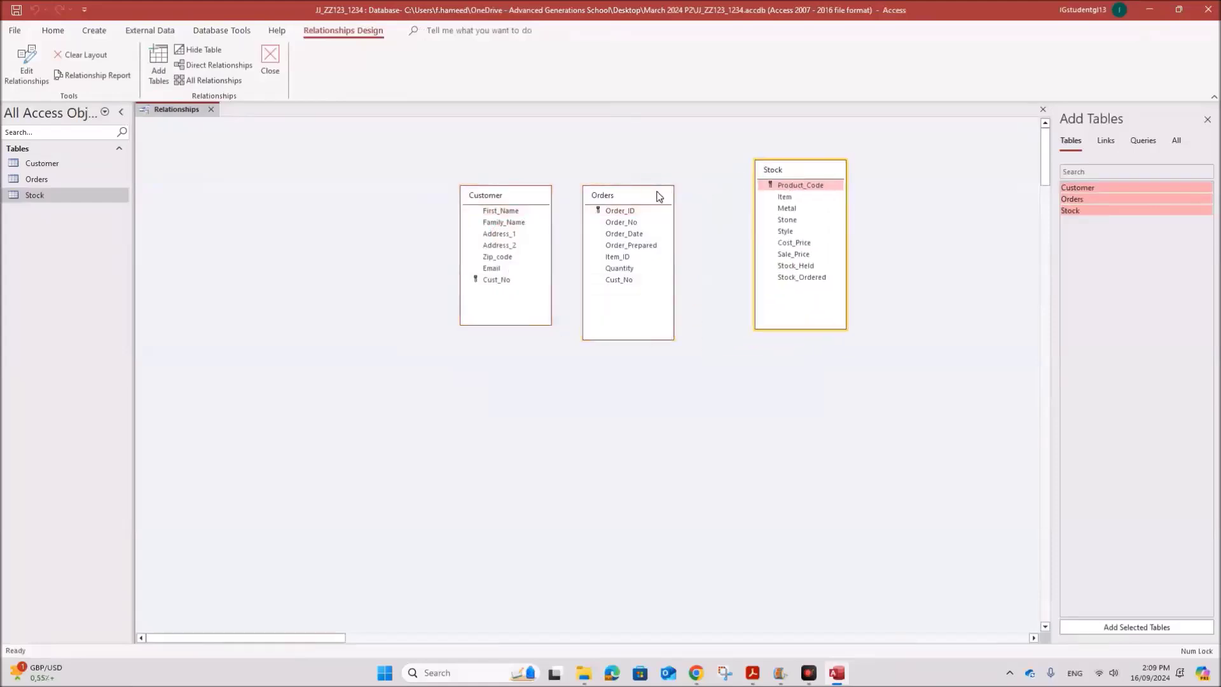
- Relate Customer to Orders on Cust_No with referential integrity enforced, and link Product_Code in Stock to Item_ID in Orders
drag(522, 281, 650, 258)
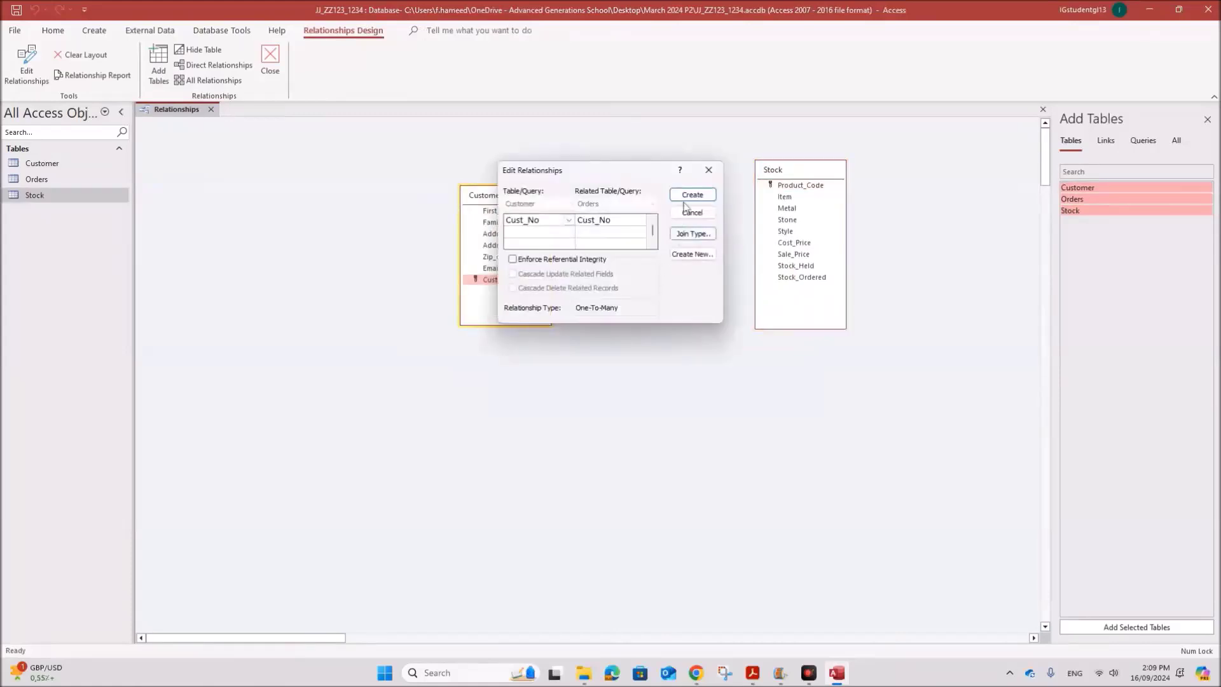
click(854, 305)
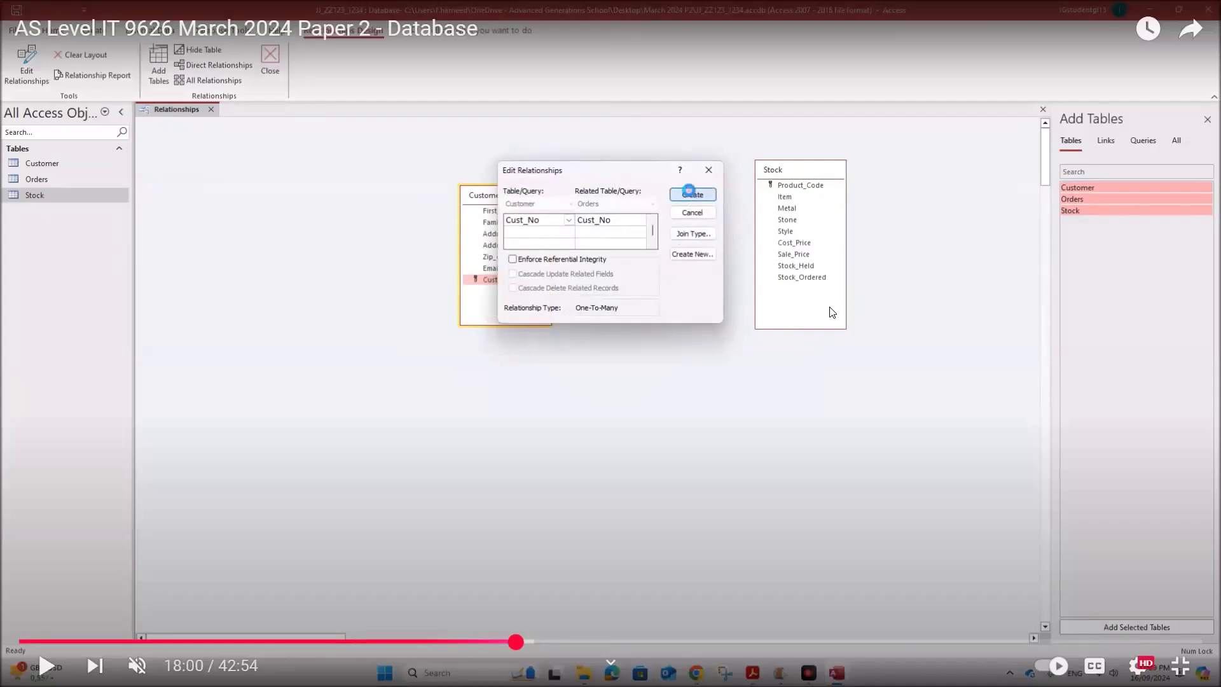
click(831, 312)
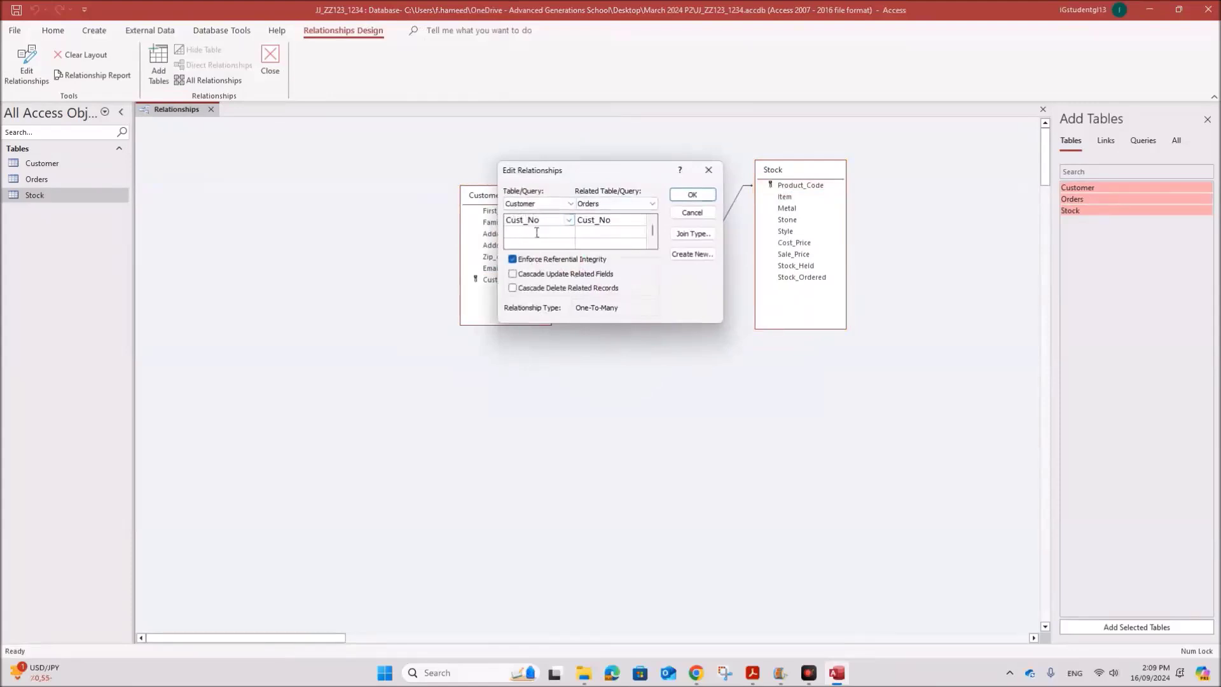
click(688, 196)
- Check the Product_Code to Item_ID relationship between Stock and Orders, and save and close the Relationships layout
right_click(729, 215)
click(749, 219)
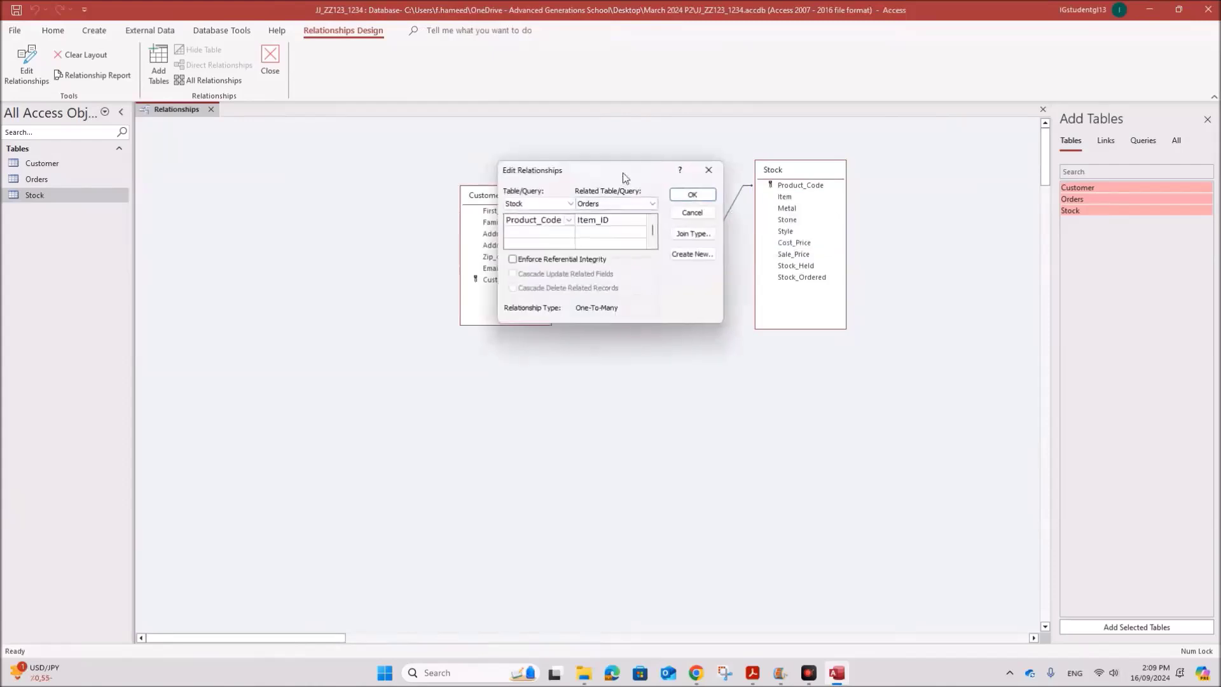
drag(623, 173, 606, 296)
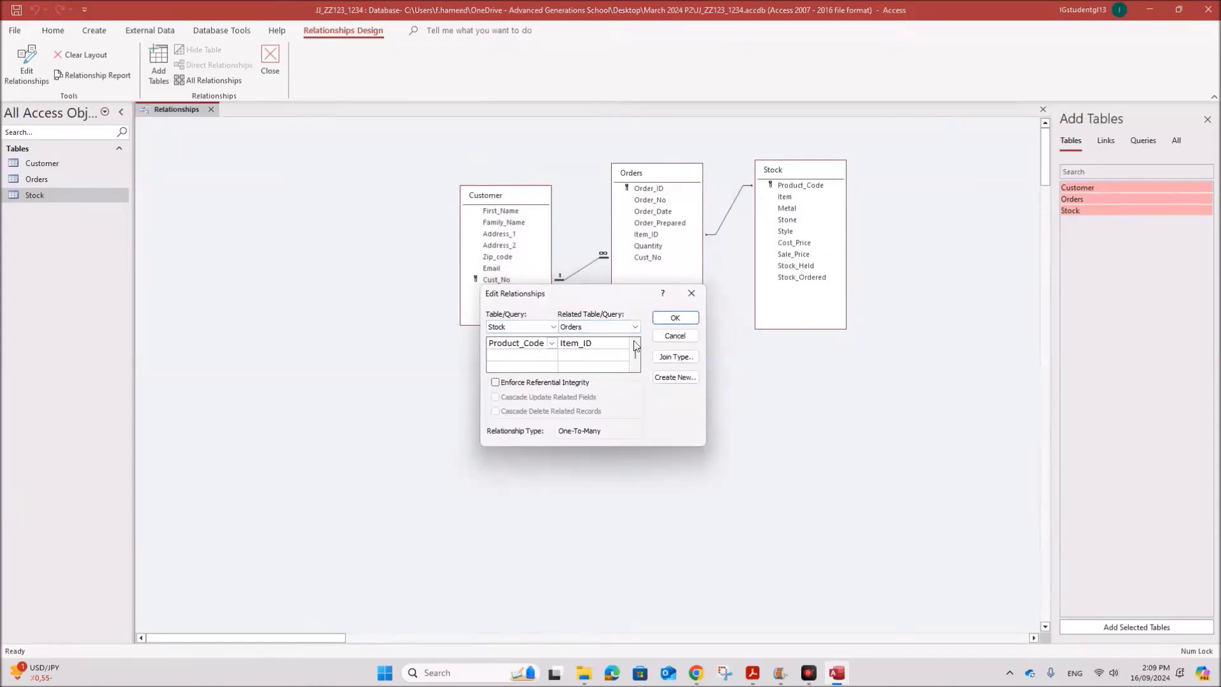
click(671, 318)
right_click(173, 113)
click(200, 120)
click(270, 60)
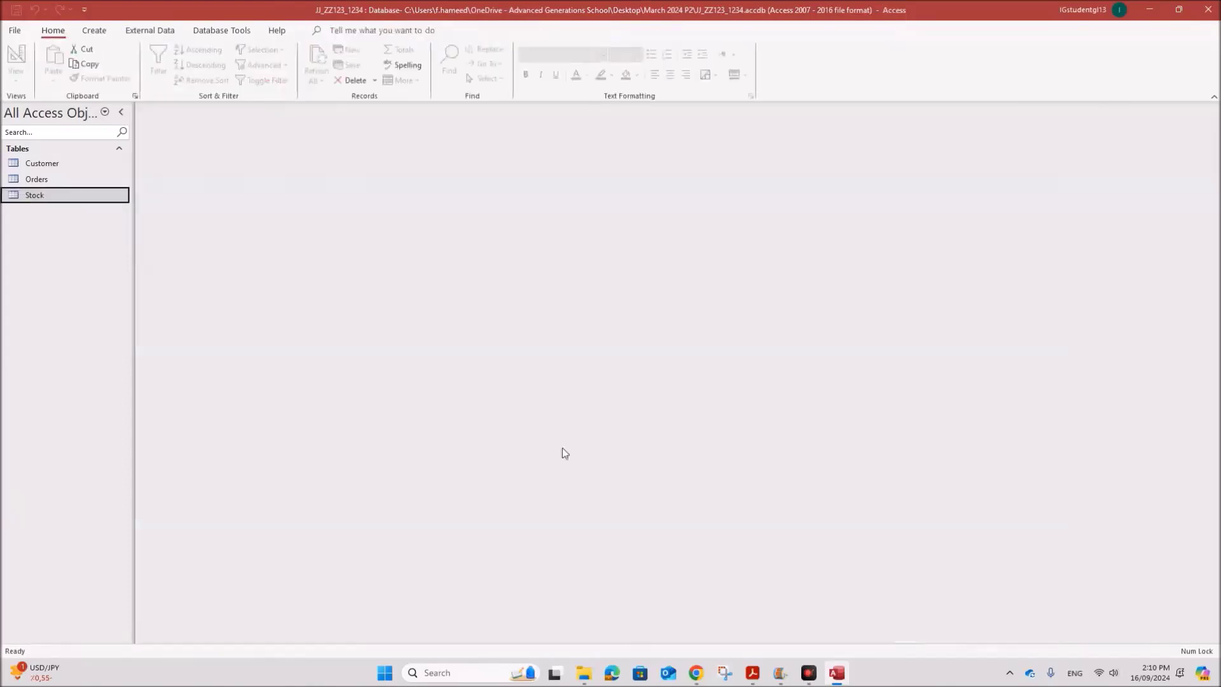
- Switch to the question paper PDF and read task 3's requirements for the opal report's grouping, header fields and item details
click(752, 672)
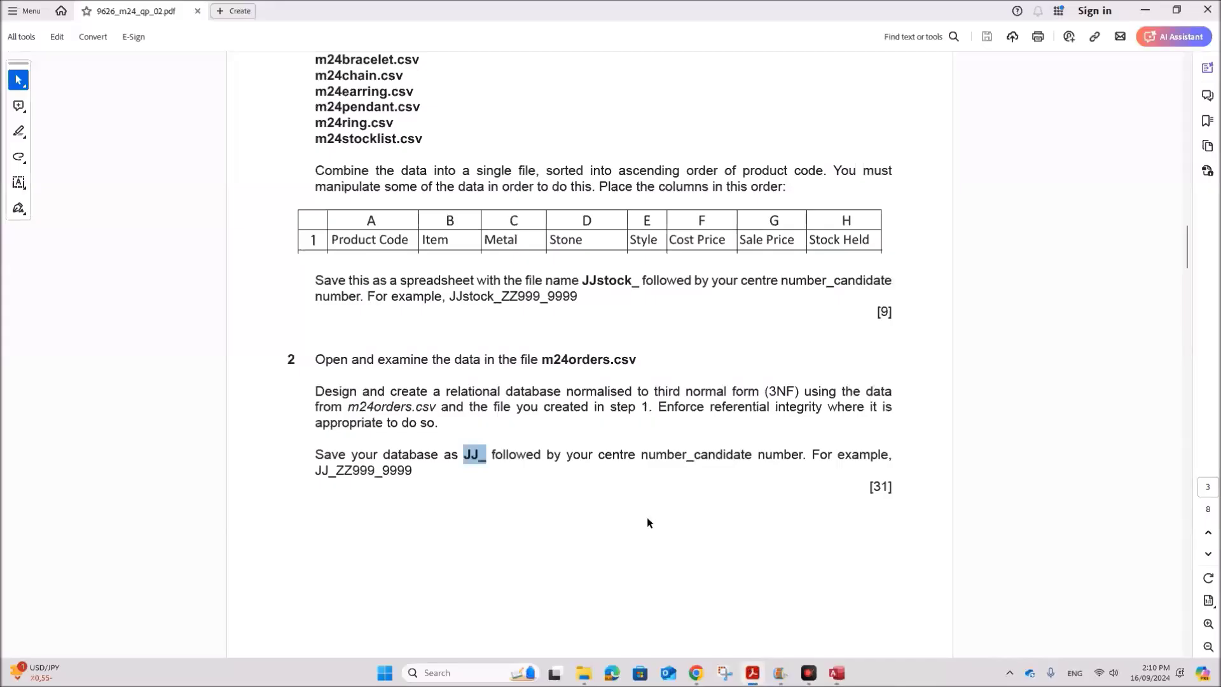
scroll(646, 516, down, 8)
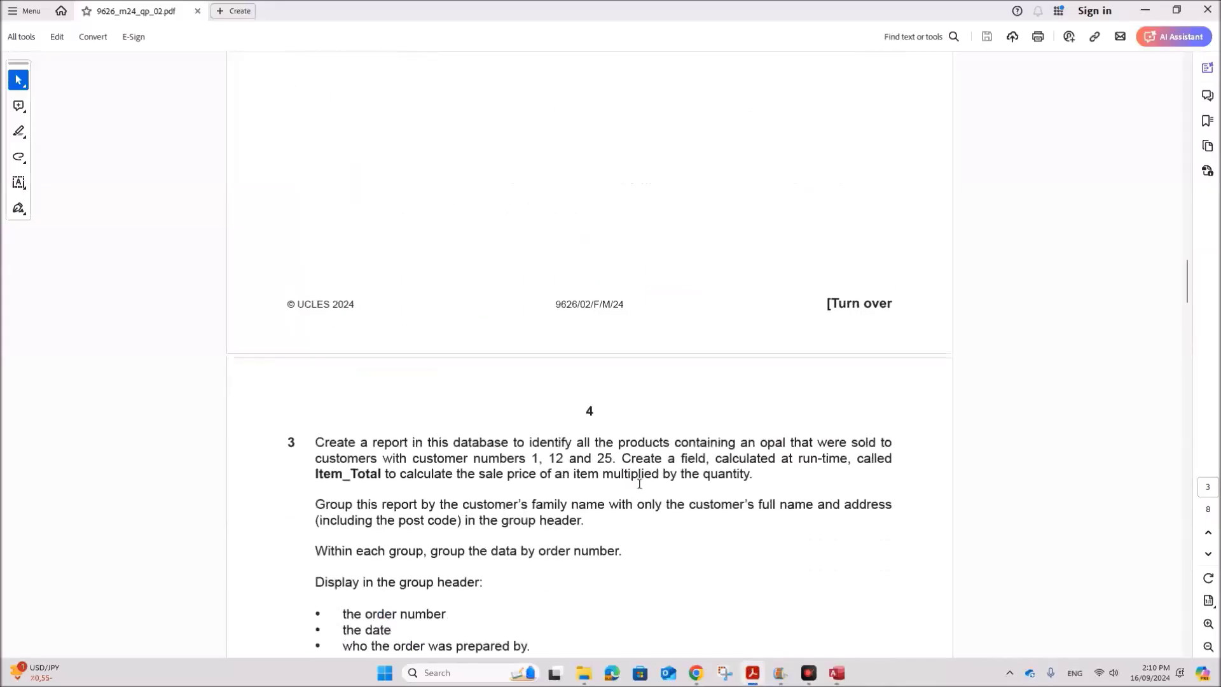
scroll(641, 484, down, 3)
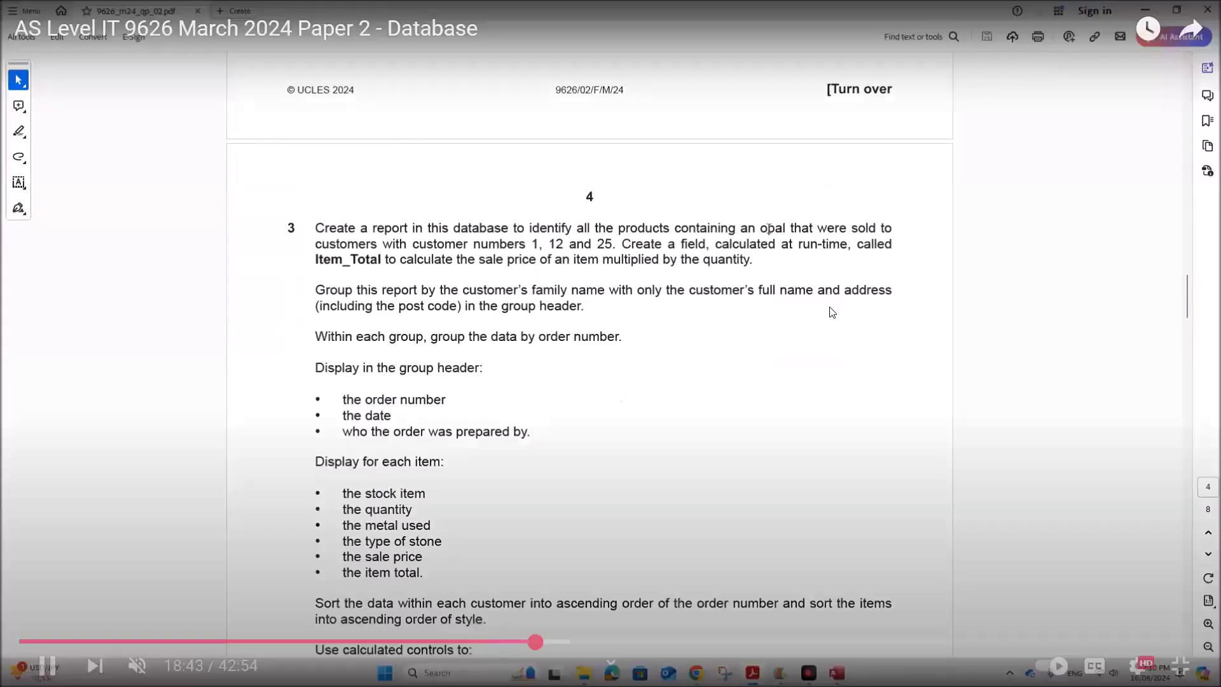
click(828, 313)
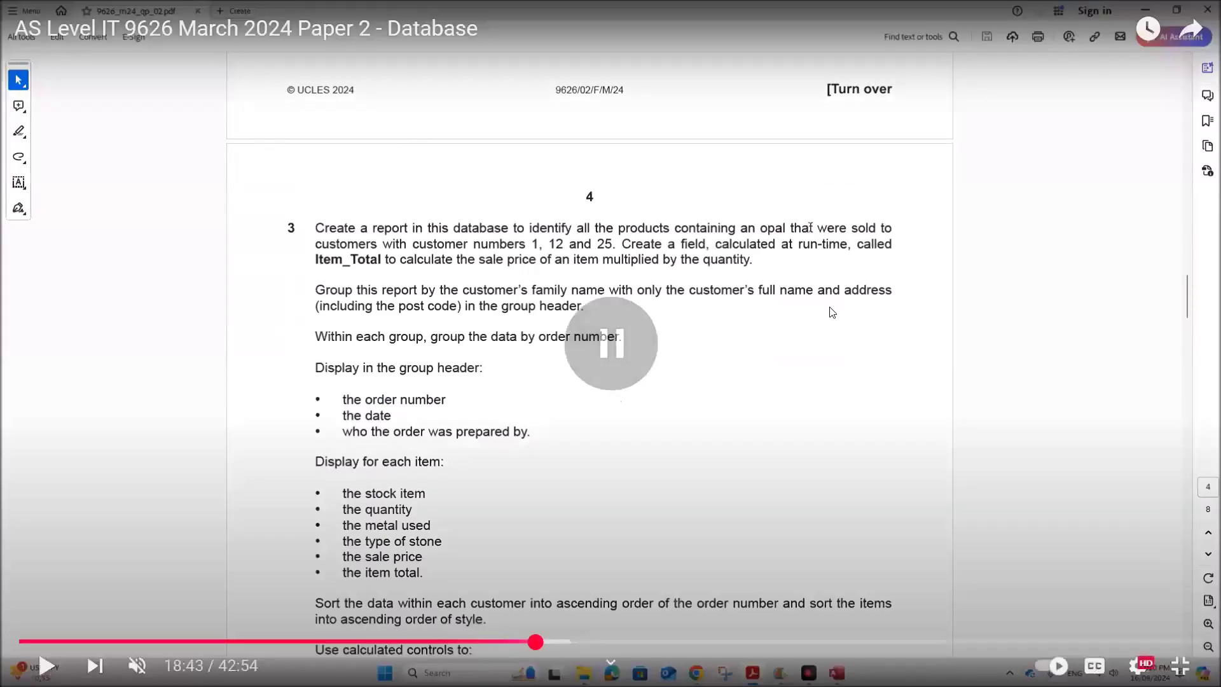
click(795, 332)
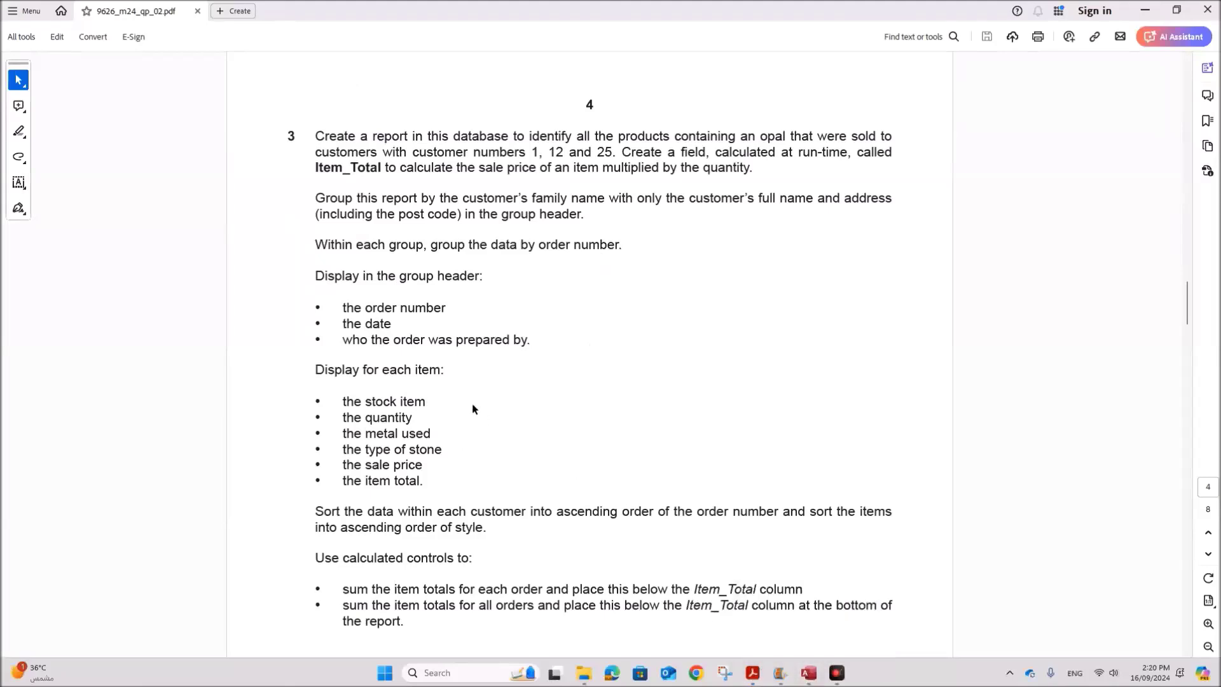
drag(344, 308, 451, 304)
drag(365, 324, 525, 340)
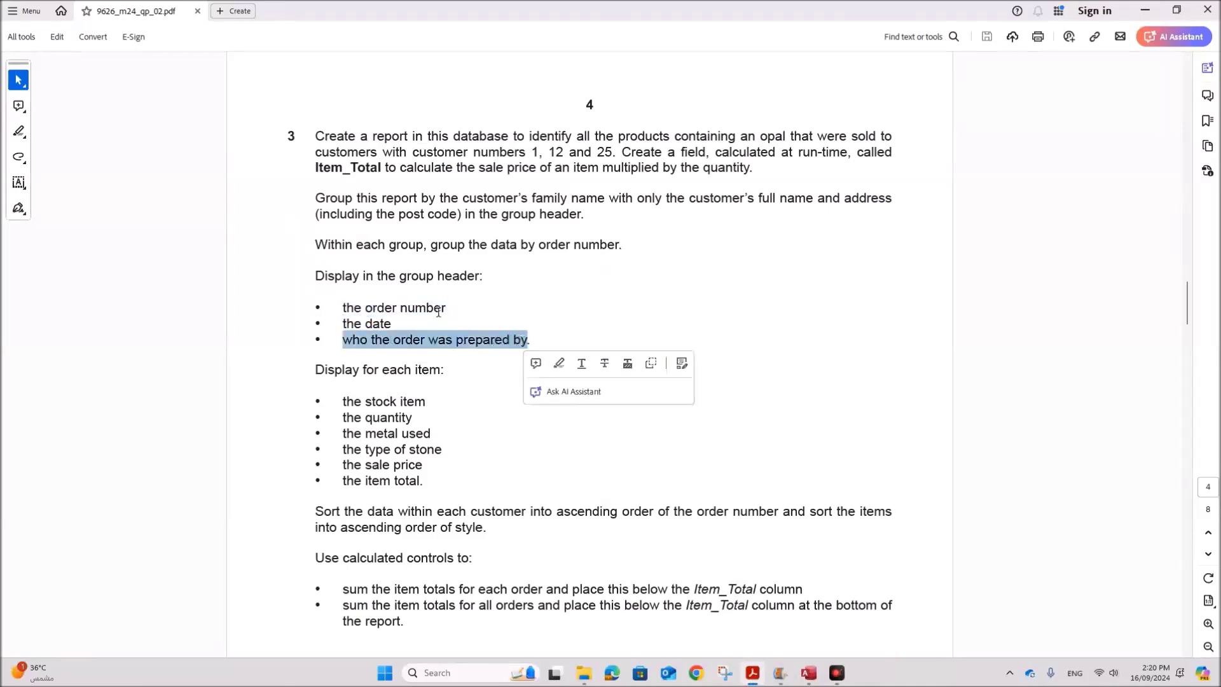
click(434, 308)
drag(425, 203, 893, 197)
click(411, 217)
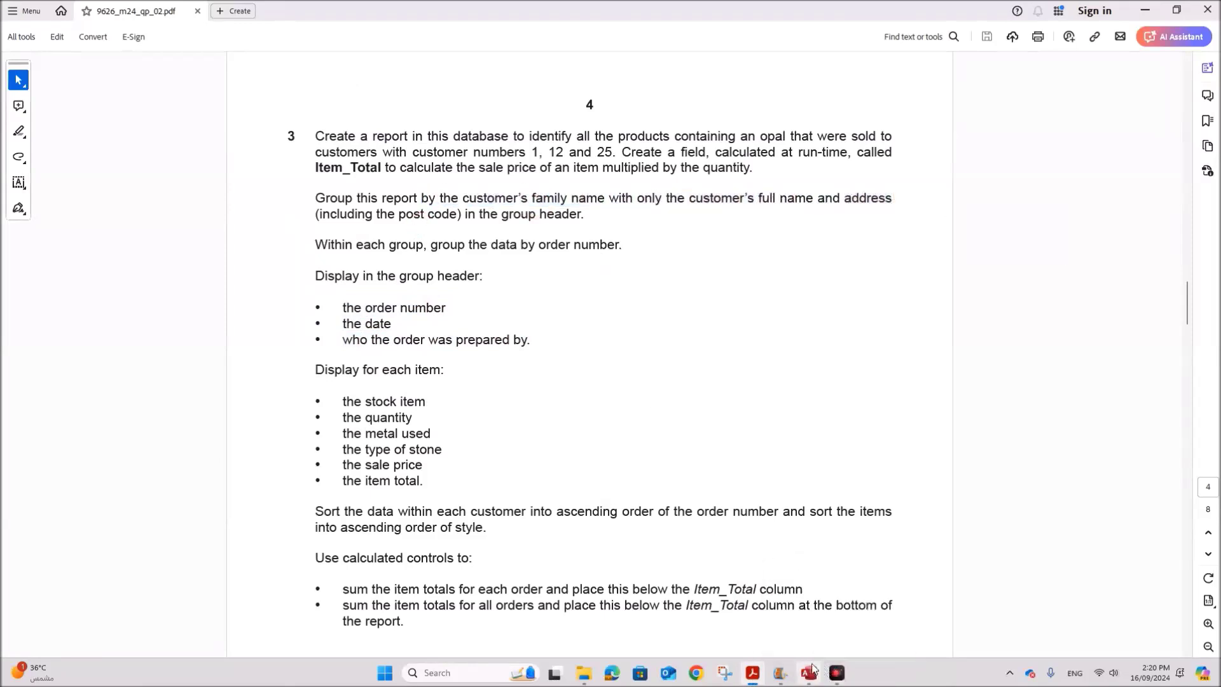
- Switch back to the Access database and add the Customer, Orders and Stock tables to the new query
mouse_move(809, 674)
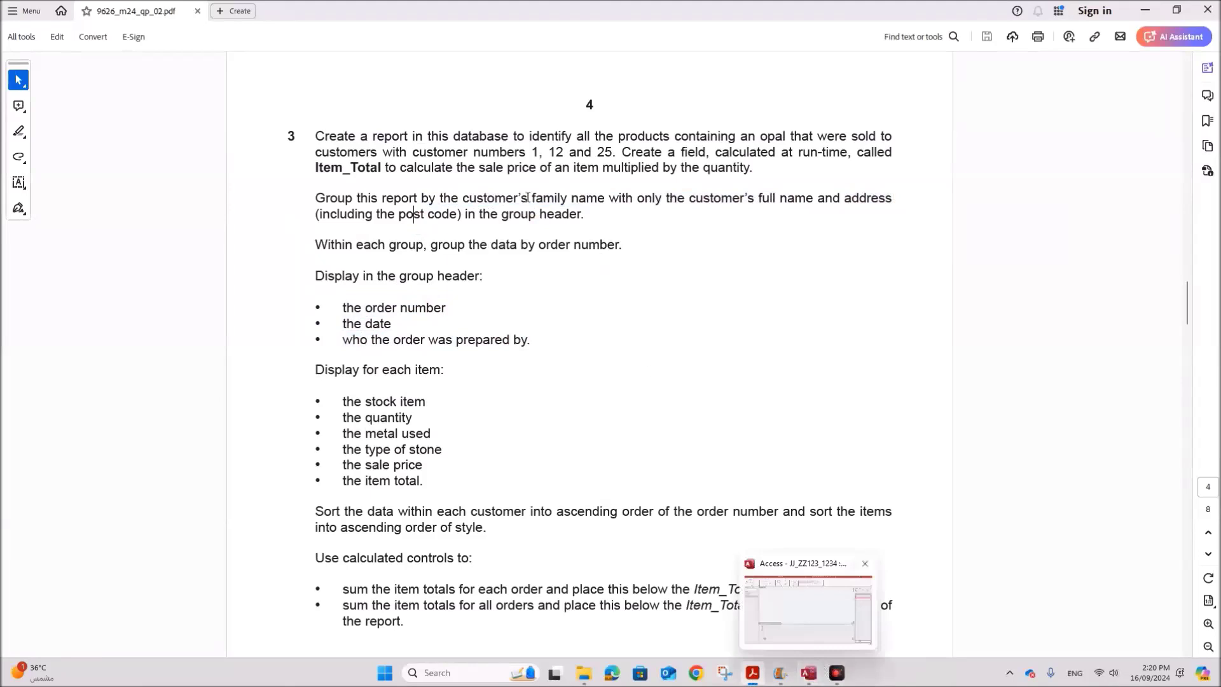
click(806, 673)
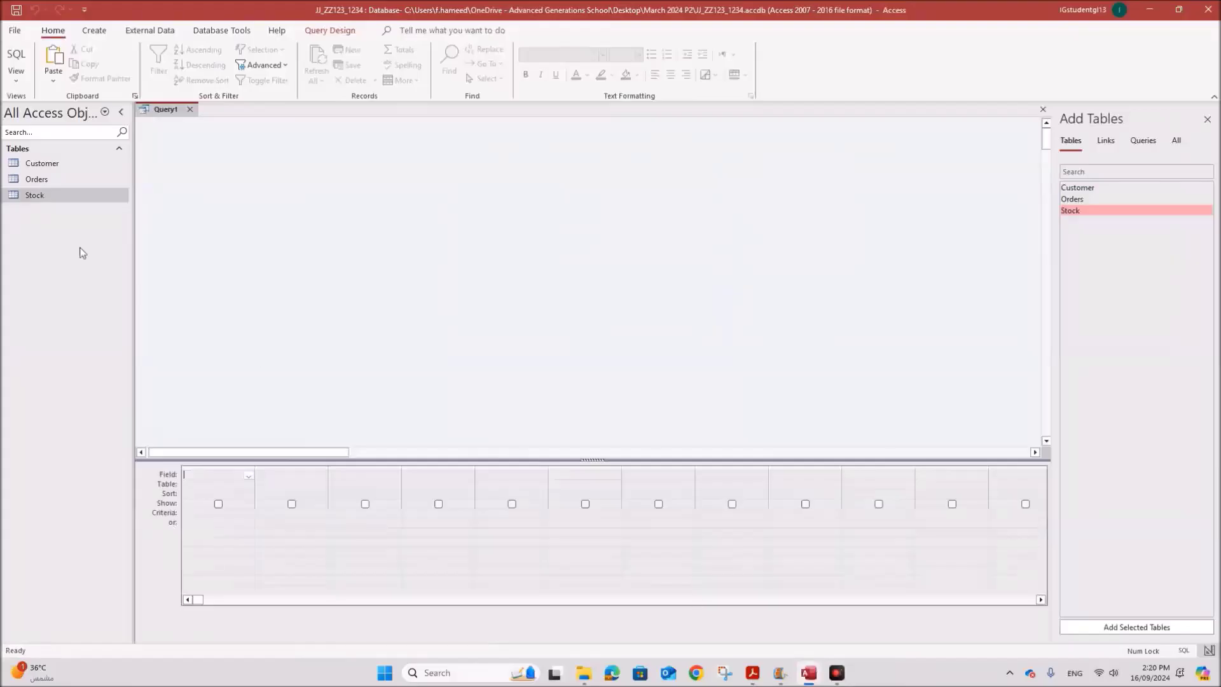
click(1090, 188)
shift+click(1093, 201)
shift+click(1089, 210)
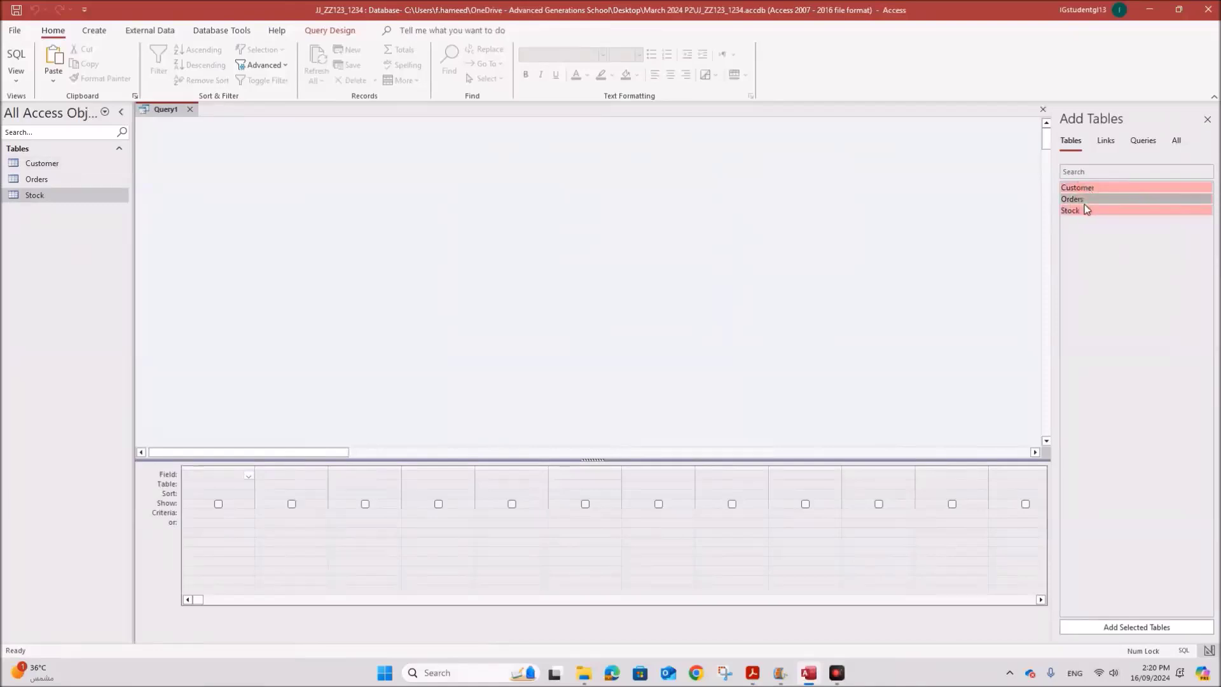
drag(1088, 210, 515, 284)
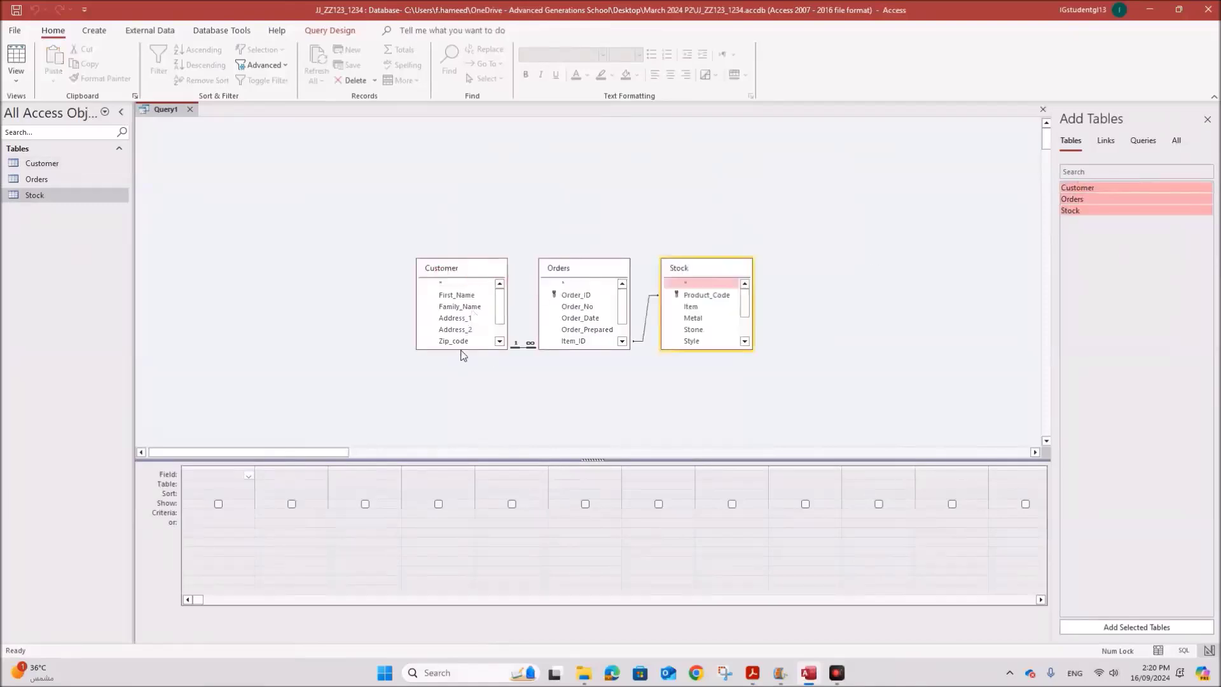
- Add Cust_No, First_Name, Family_Name, Address_1, Address_2 and Zip_code from the Customer table to the query, in that order
drag(460, 349, 460, 419)
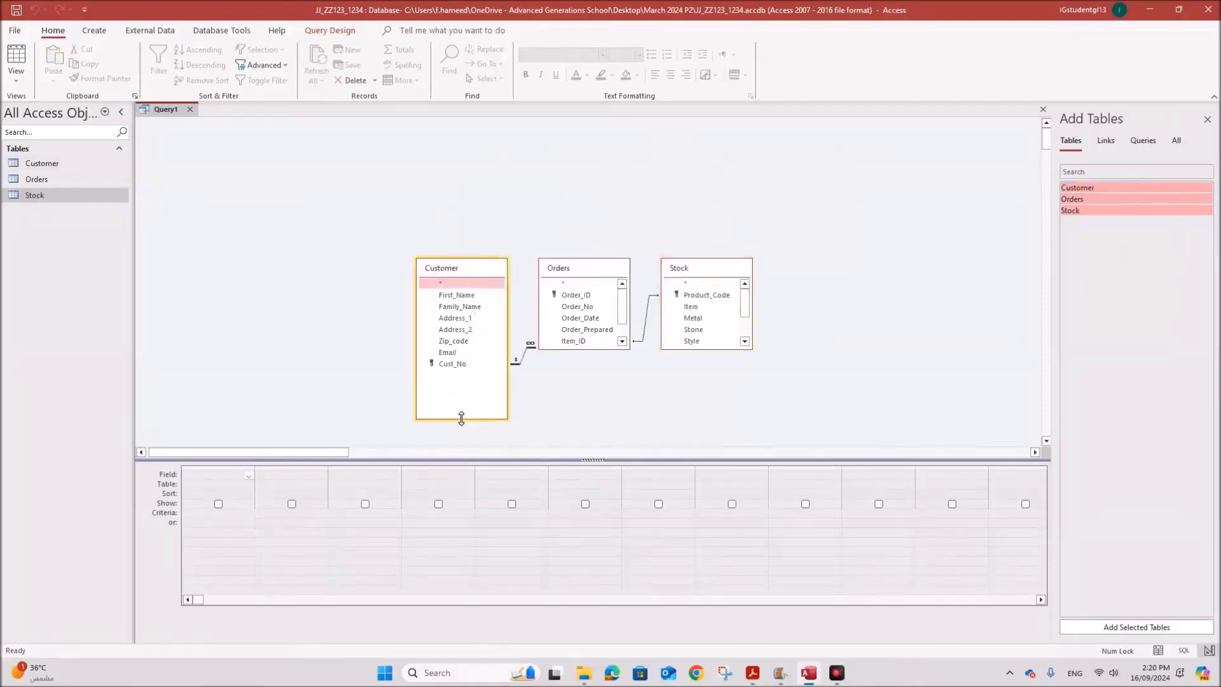
double_click(458, 367)
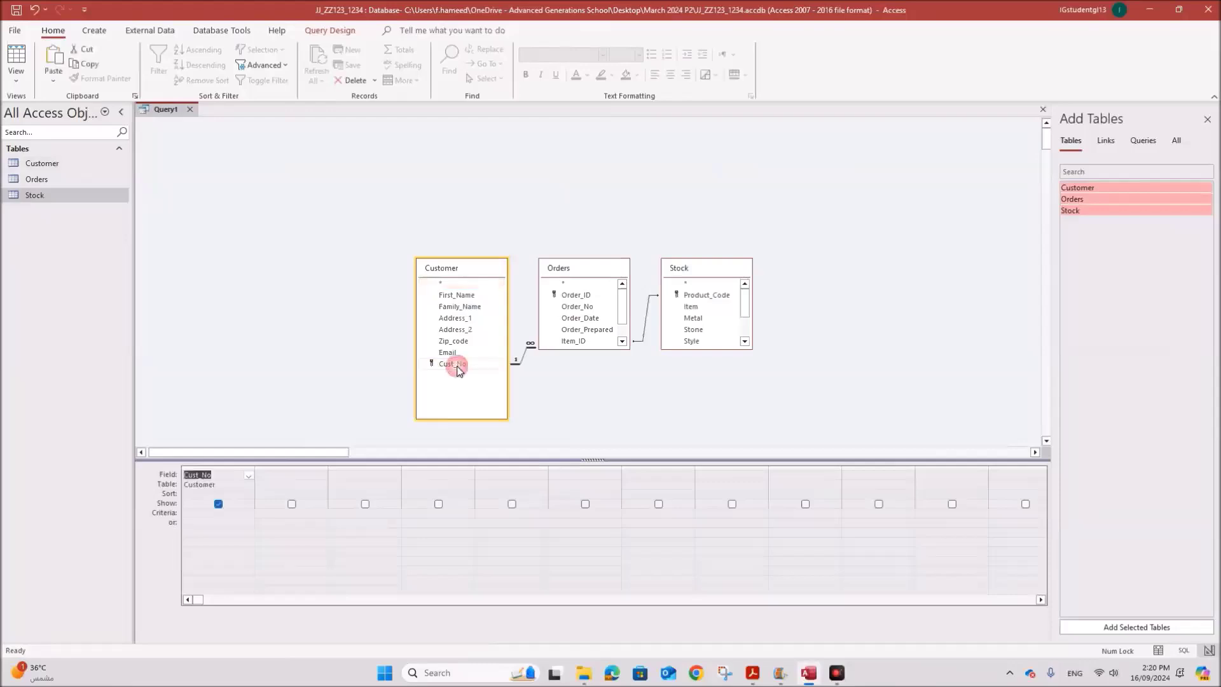
double_click(467, 296)
double_click(468, 307)
click(468, 319)
double_click(468, 319)
double_click(468, 330)
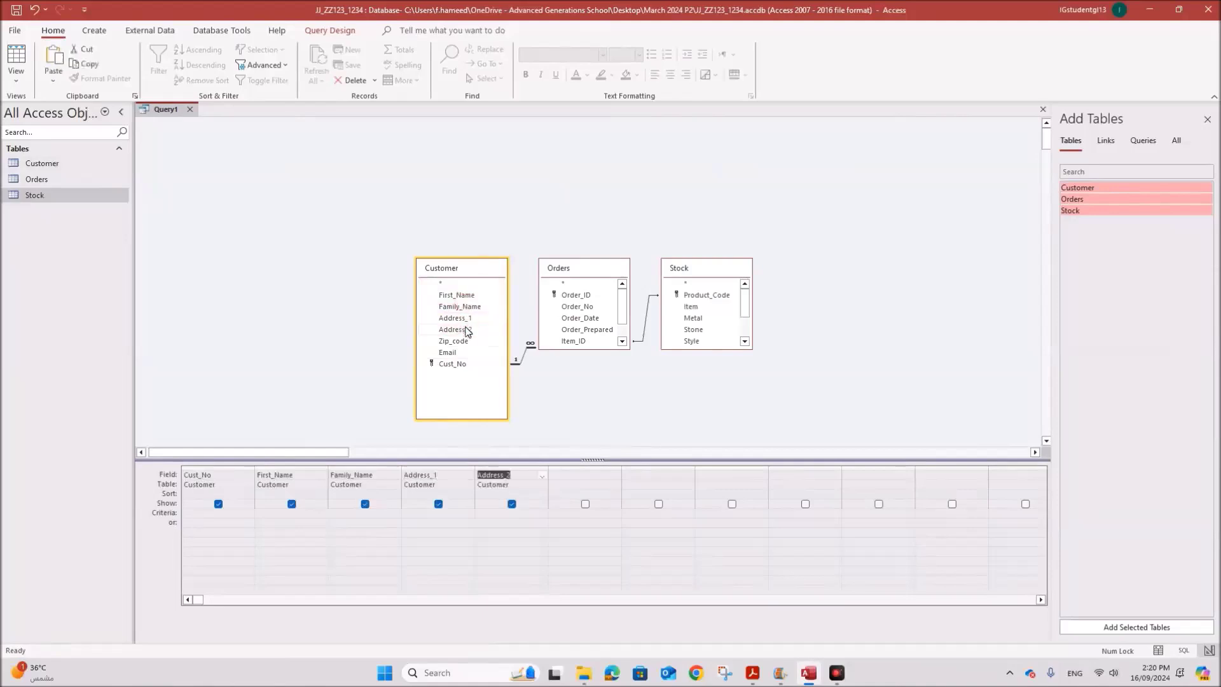
click(466, 343)
double_click(465, 344)
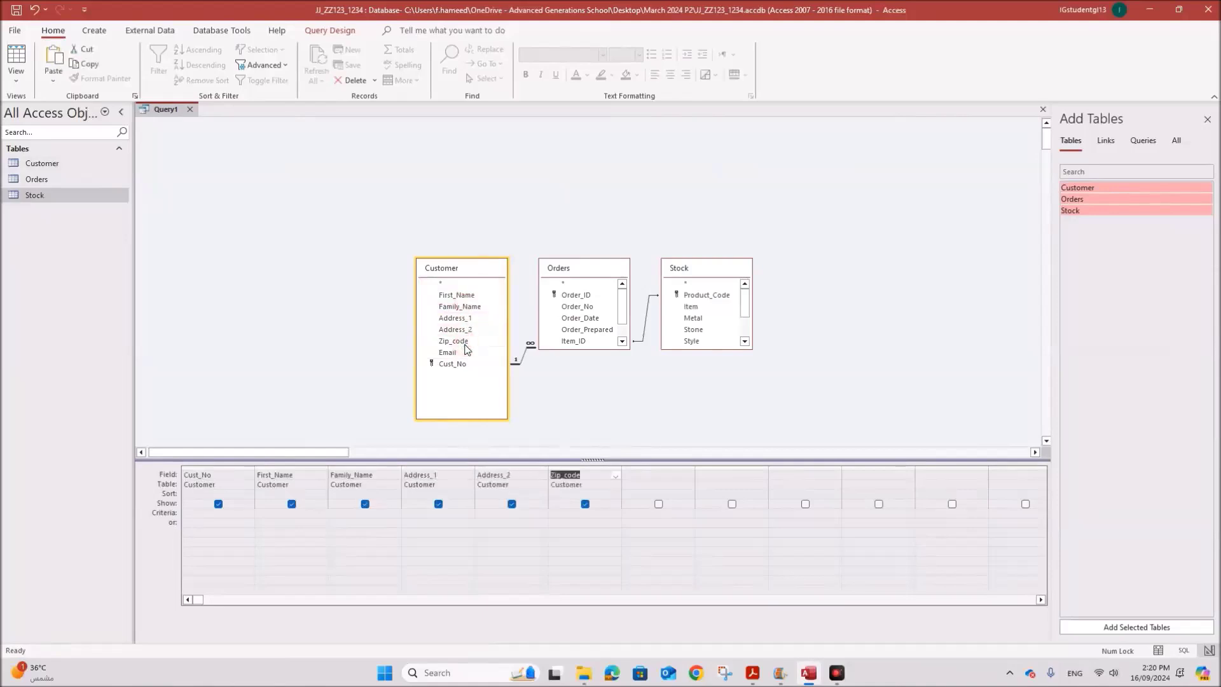
- Enlarge the Orders field list in the query design to show all its fields
drag(563, 349, 565, 424)
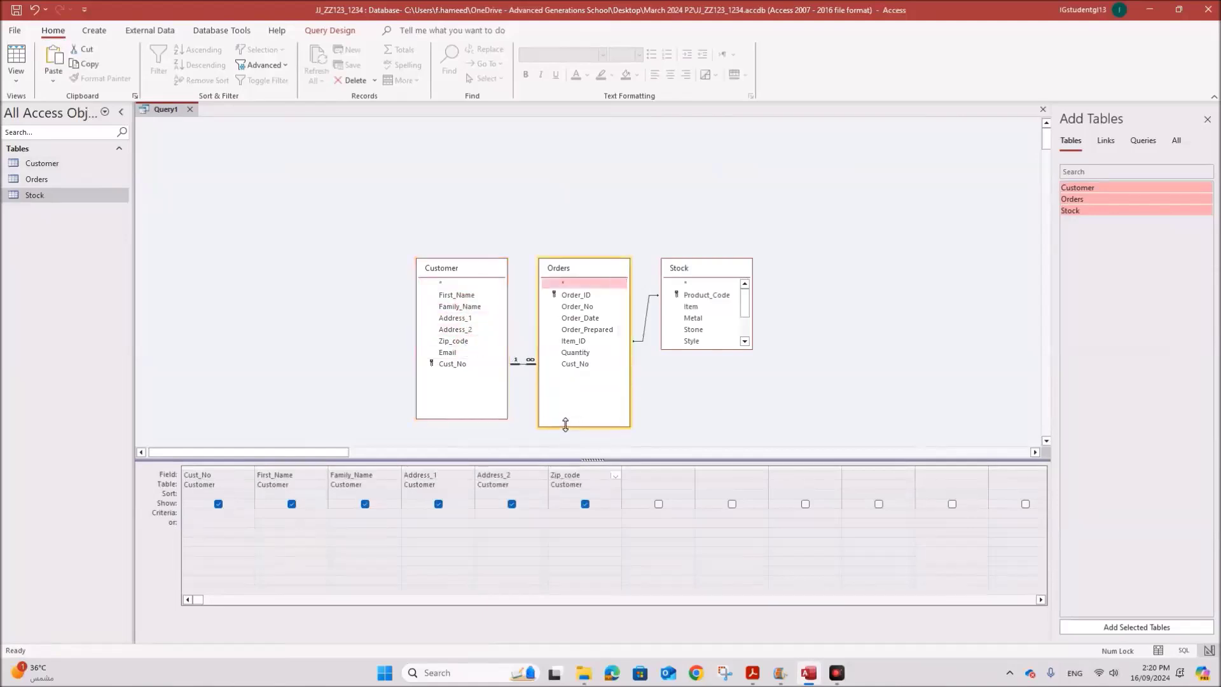
- Check the exam paper PDF for the order header details, and add Order_No, Order_Date and Order_Prepared from Orders to the query
click(752, 673)
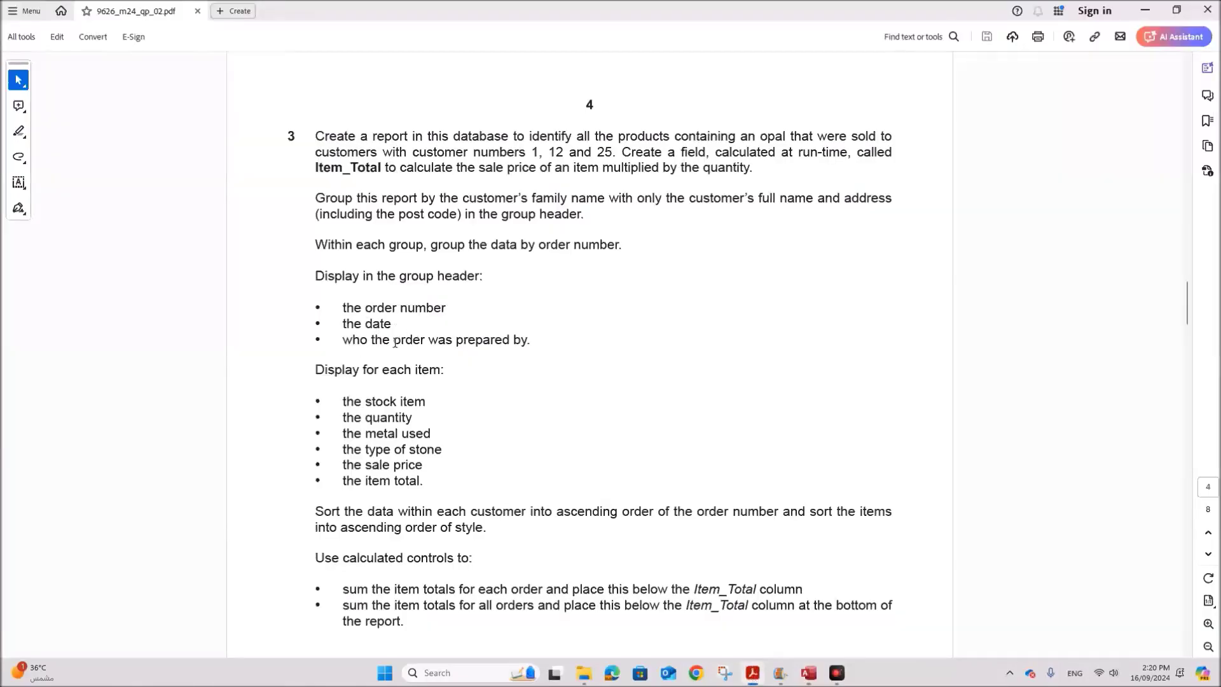
click(808, 672)
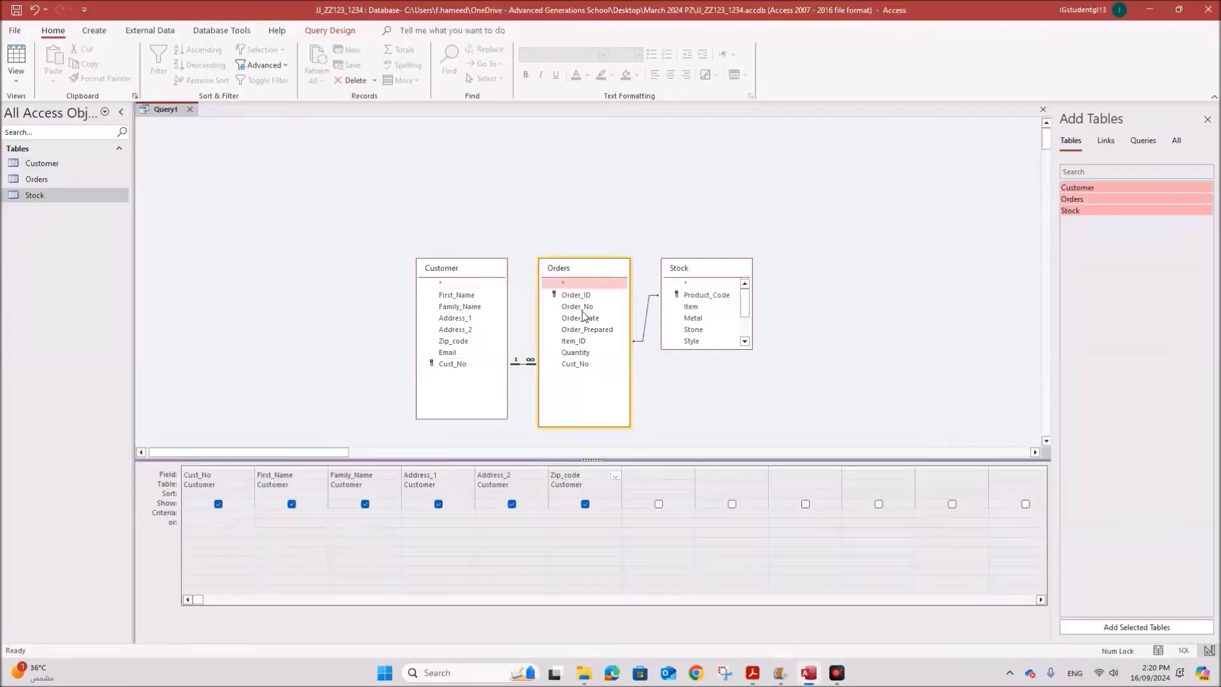
click(760, 676)
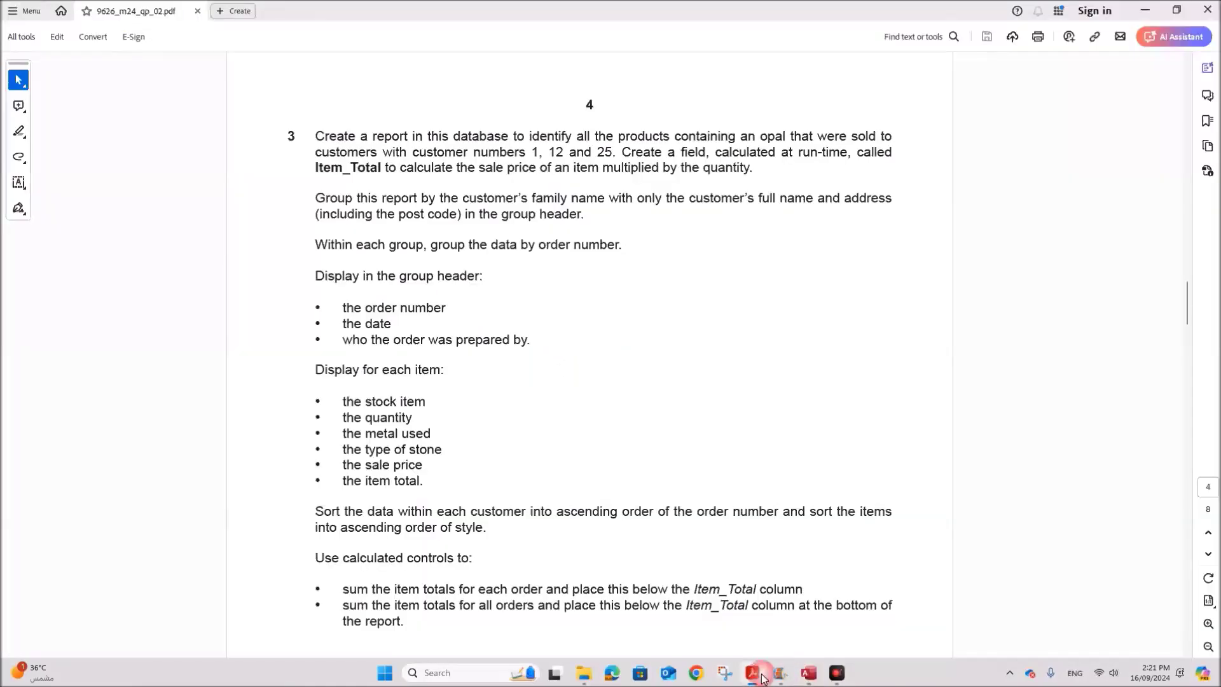
click(808, 672)
double_click(596, 308)
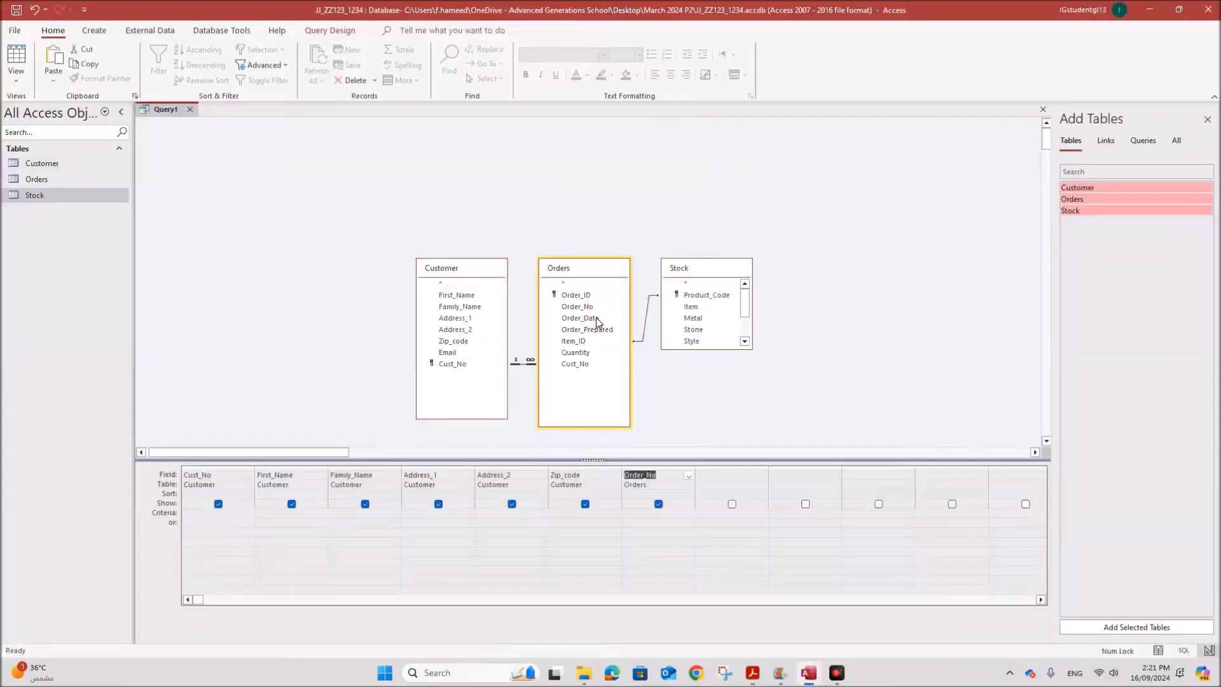
double_click(596, 317)
double_click(598, 331)
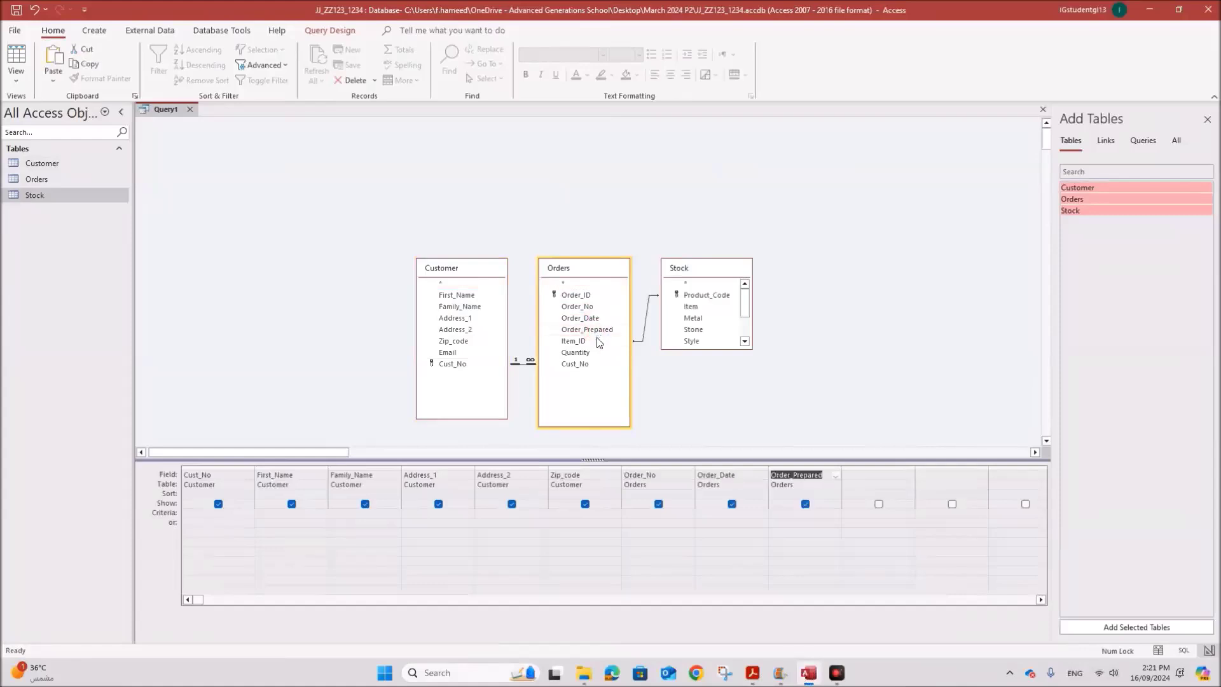
- Following the exam paper's item list, add Item, Quantity, Metal, Stone, Style and Cost_Price to the query and close the table list
click(752, 673)
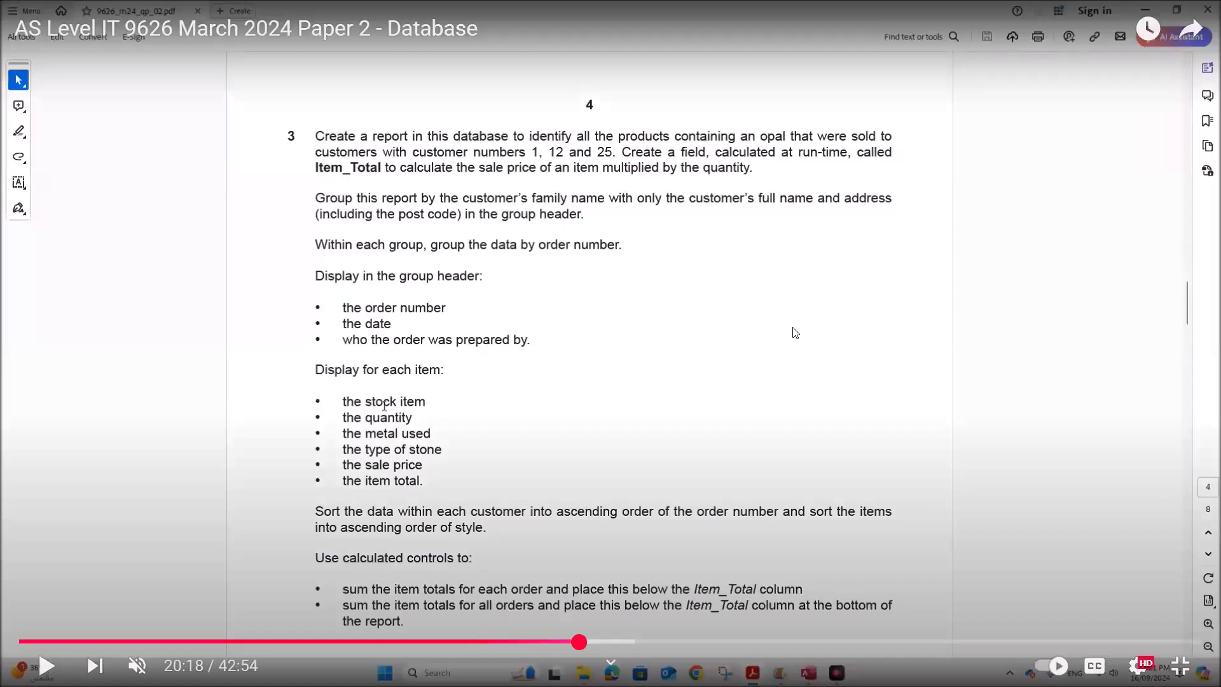
click(794, 332)
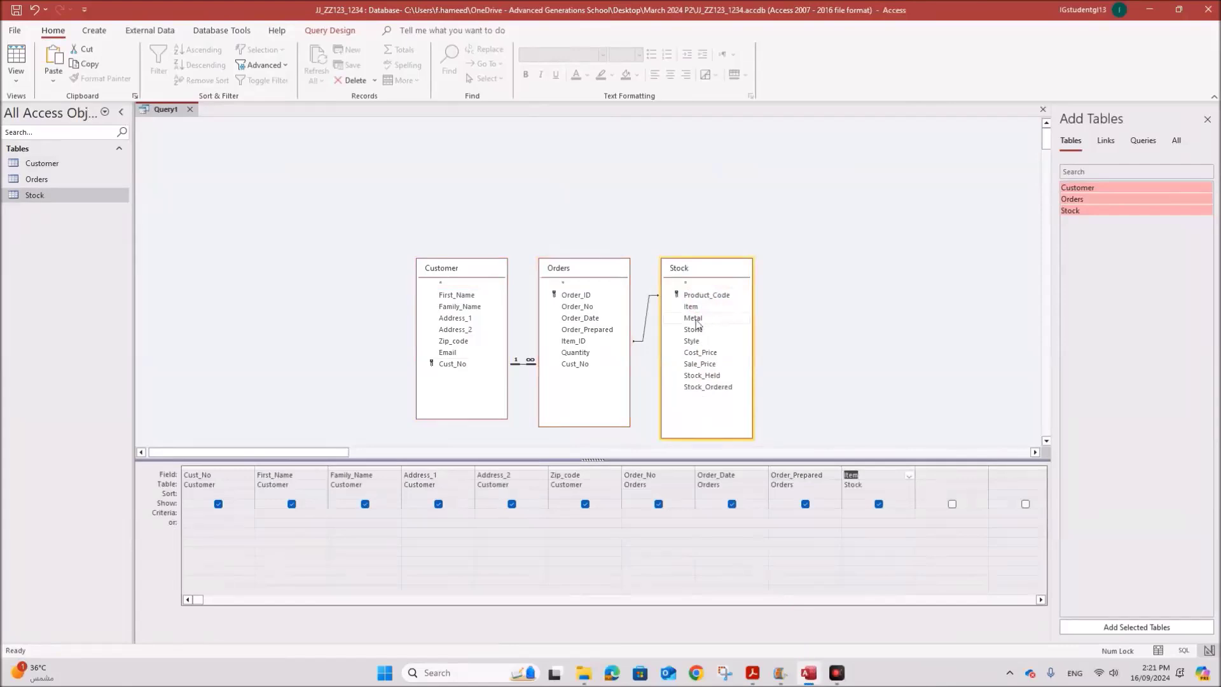
double_click(575, 353)
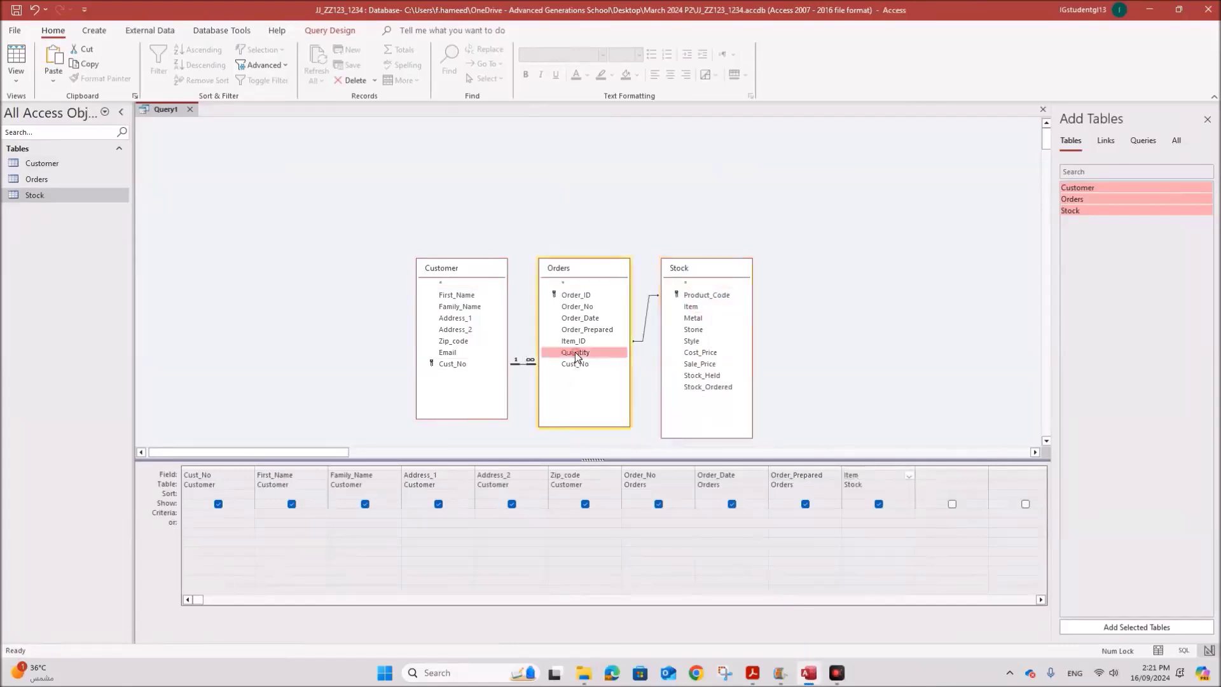
double_click(708, 320)
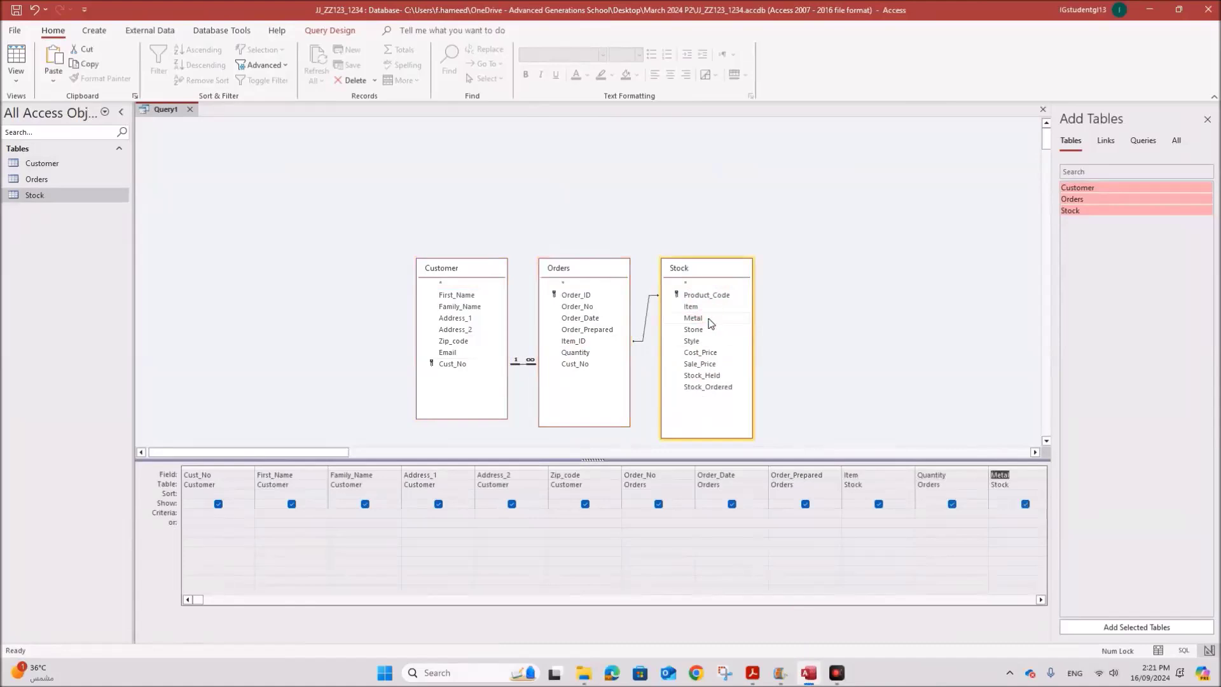
click(699, 332)
double_click(698, 343)
double_click(704, 354)
click(1208, 120)
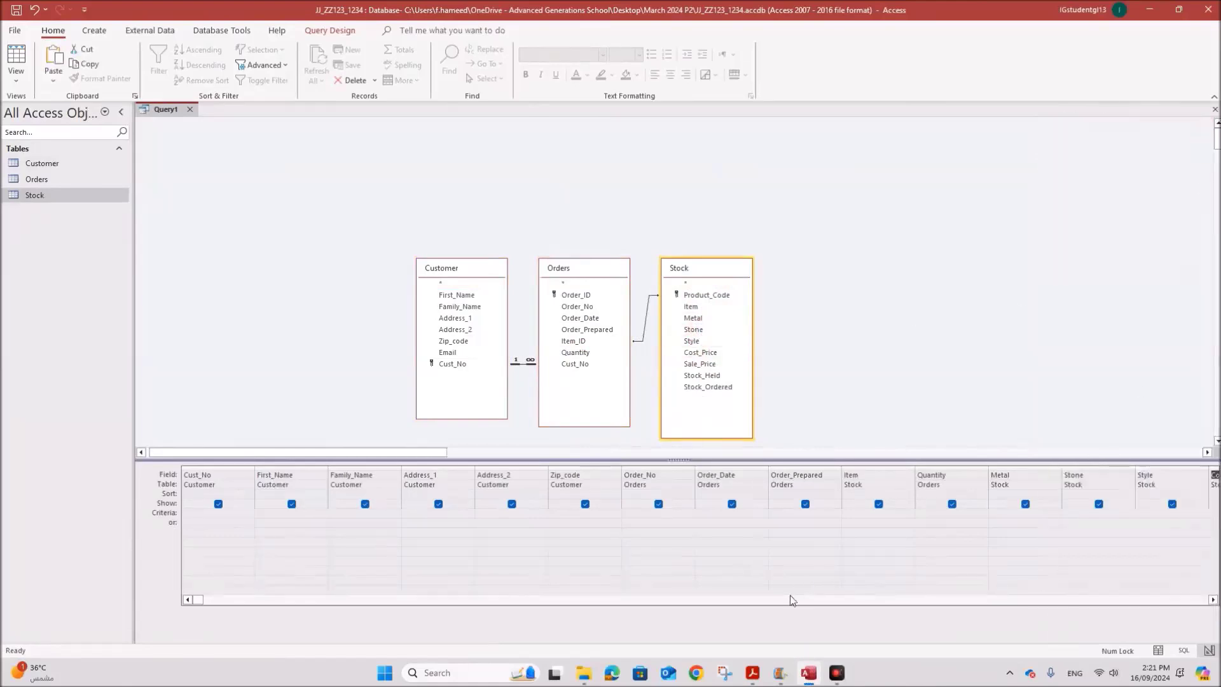
- Add the calculated field Item_Total: [Sale_Price]*[Quantity] after the last query field, following the exam paper, and widen its column
click(1213, 598)
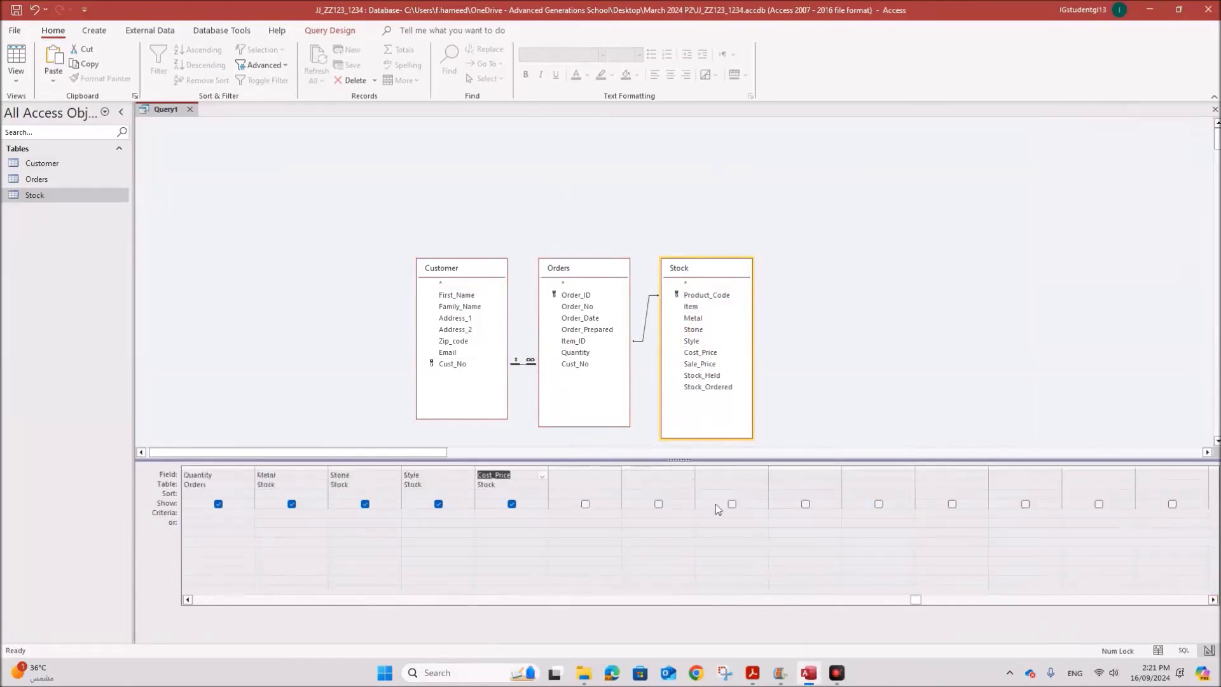
click(587, 475)
click(752, 673)
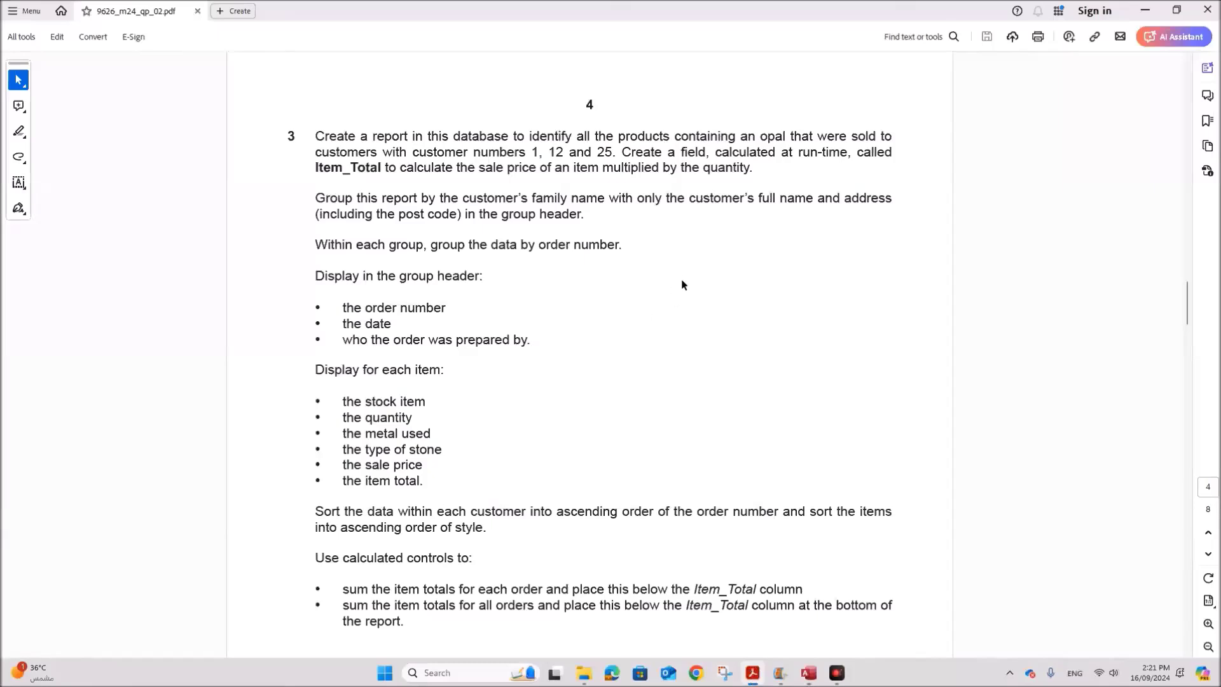
drag(622, 154, 890, 158)
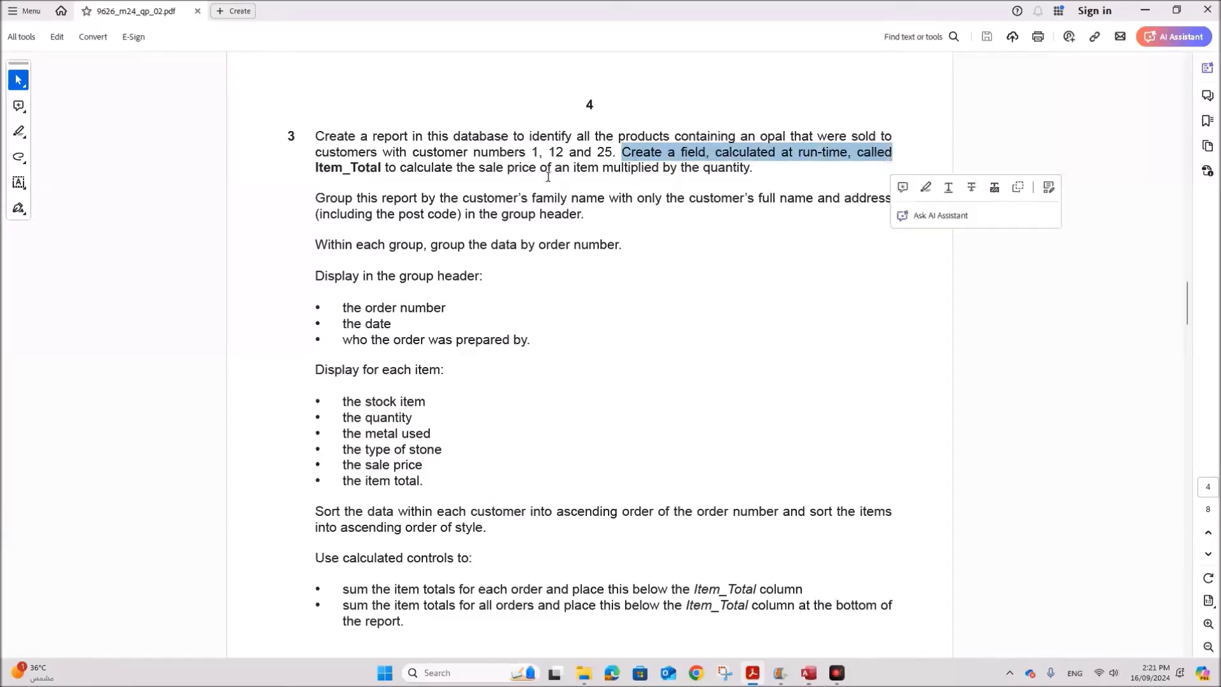
click(506, 168)
drag(491, 167, 754, 167)
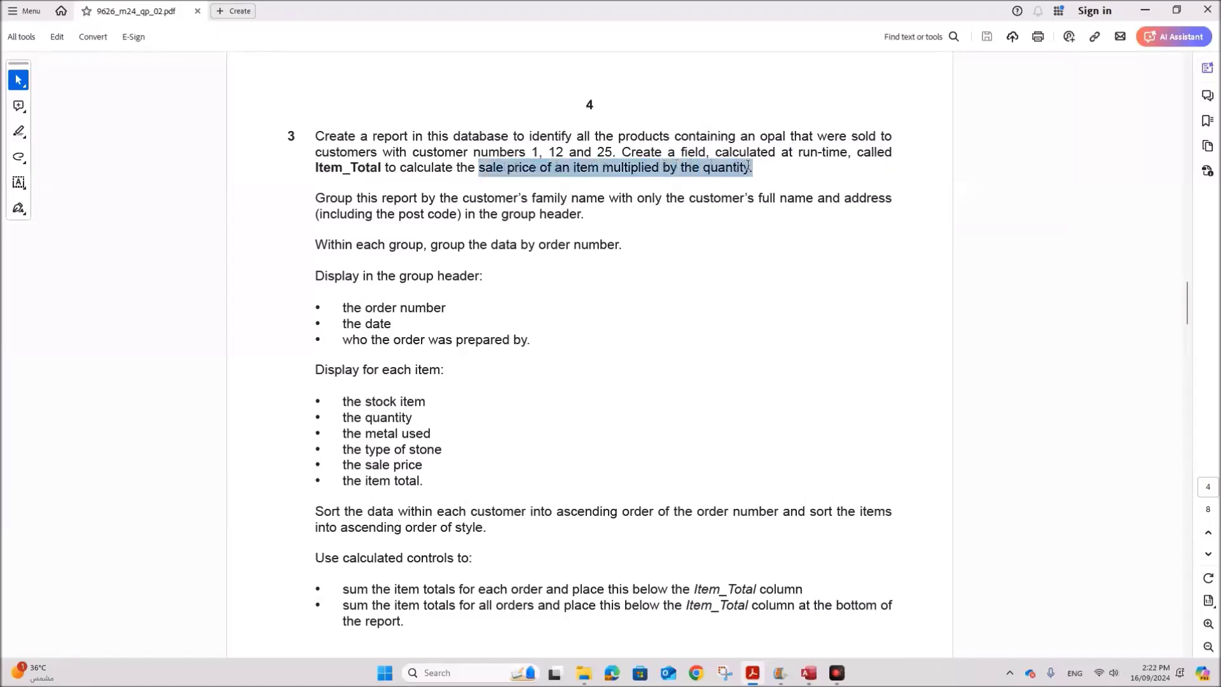
key(alt+Tab)
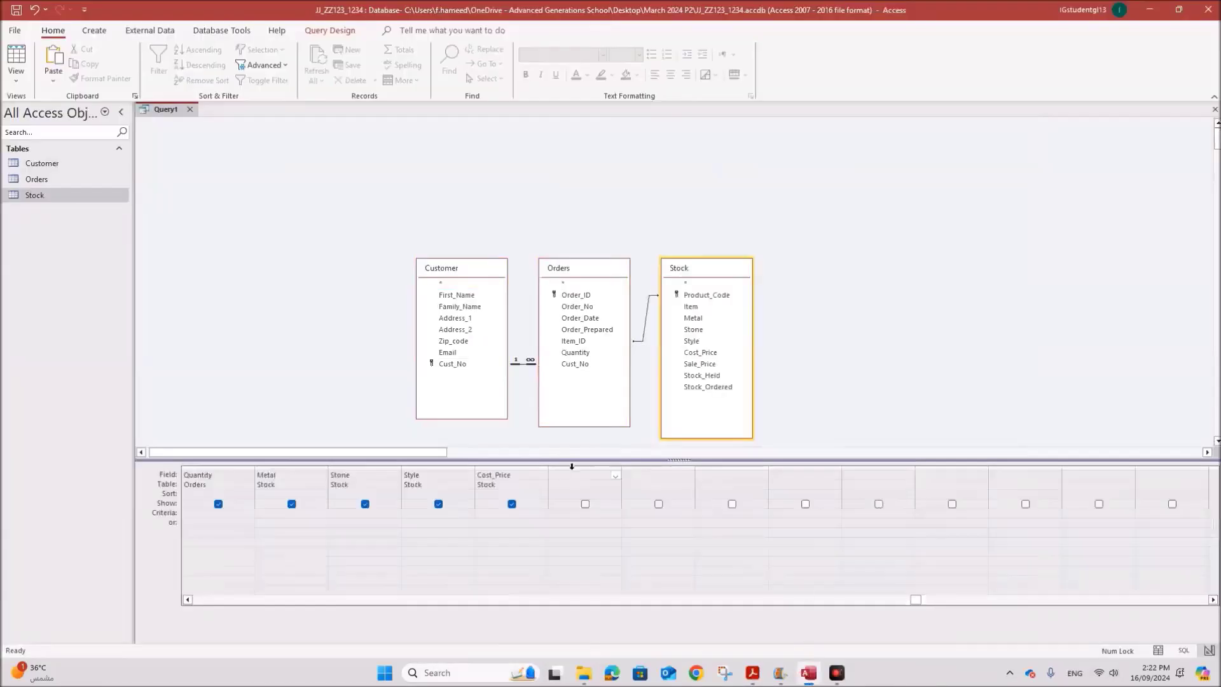
text(Item_Total:)
drag(622, 468, 739, 467)
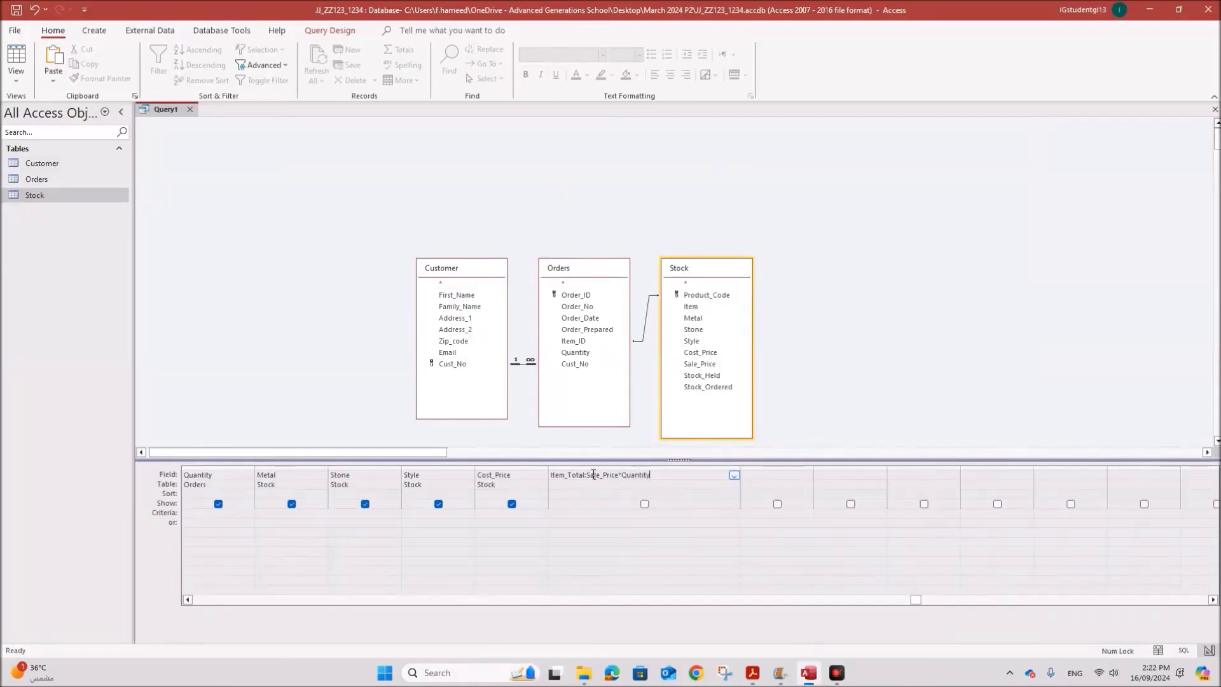
click(594, 523)
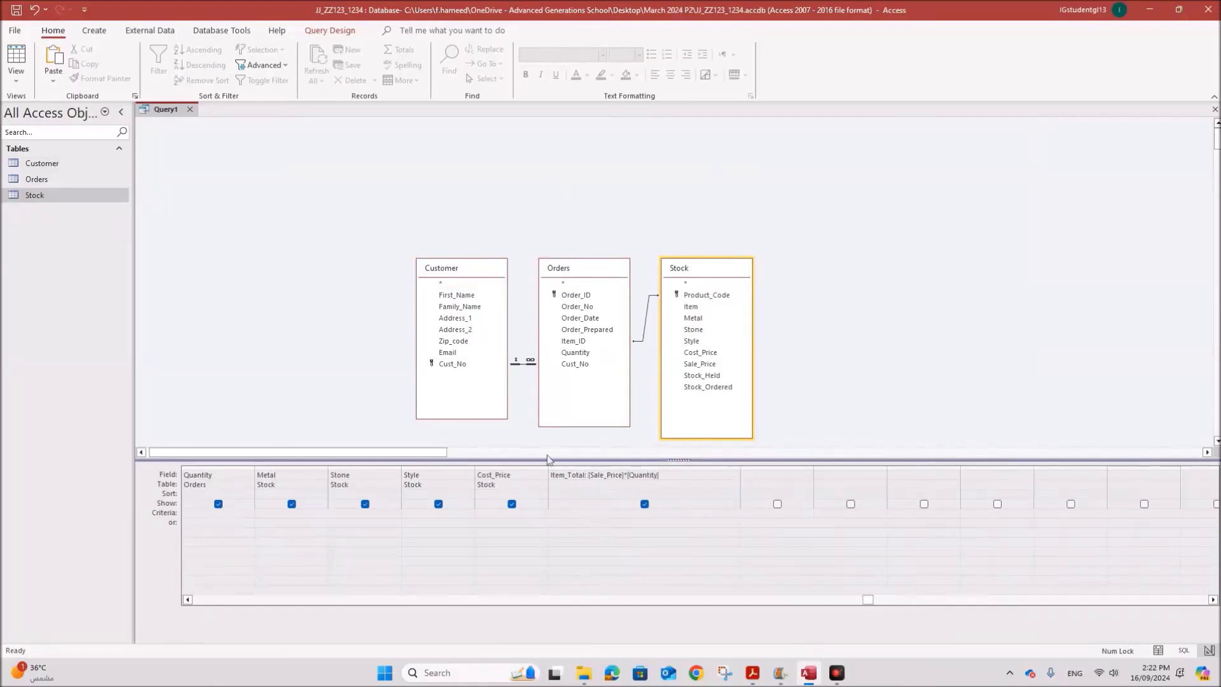
- Run the query and check in the exam paper PDF which price field each item must display
click(330, 30)
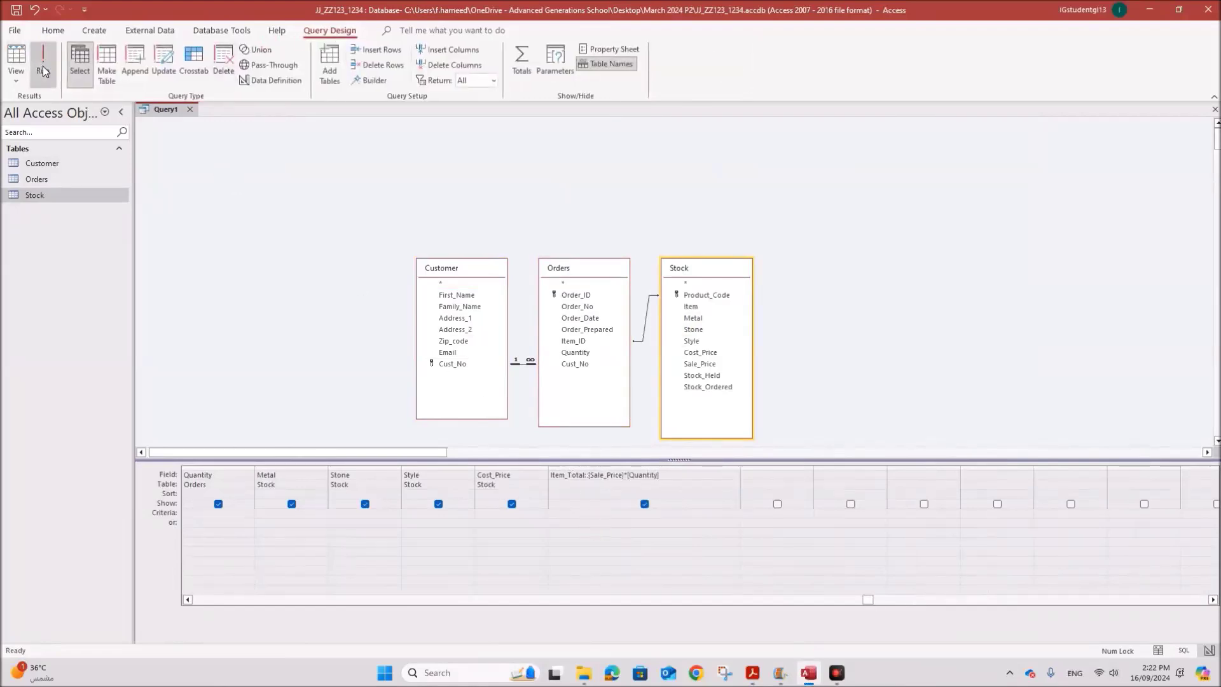
click(39, 64)
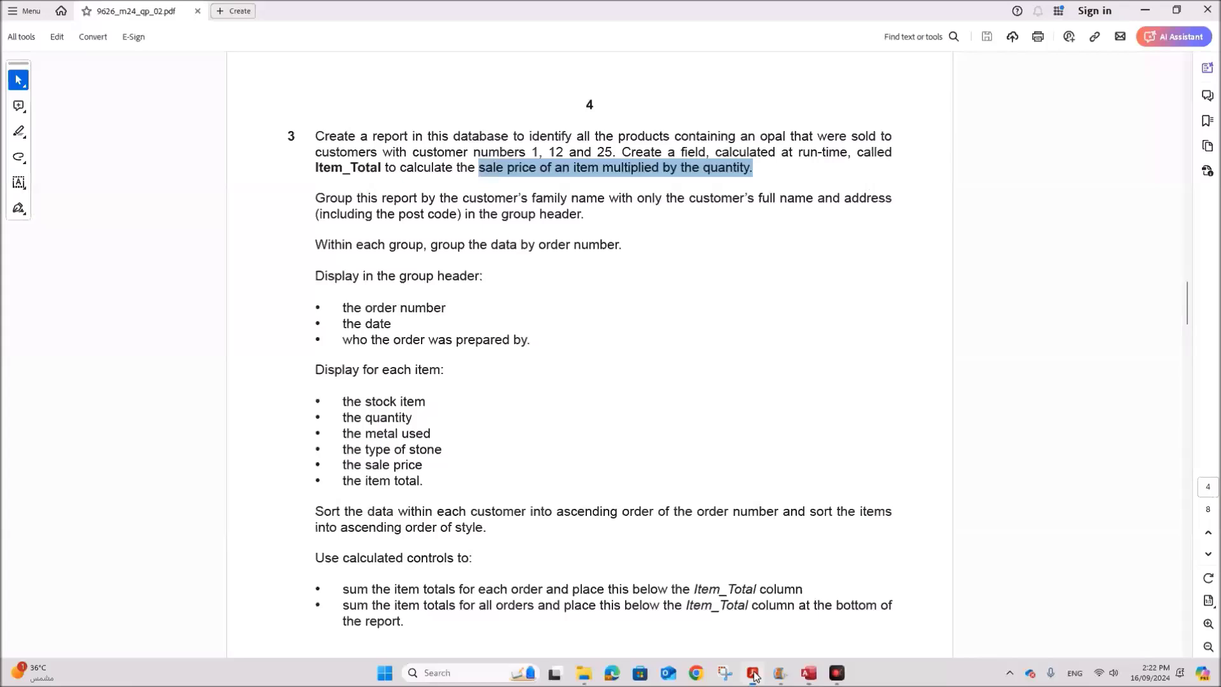
click(752, 673)
drag(366, 465, 416, 467)
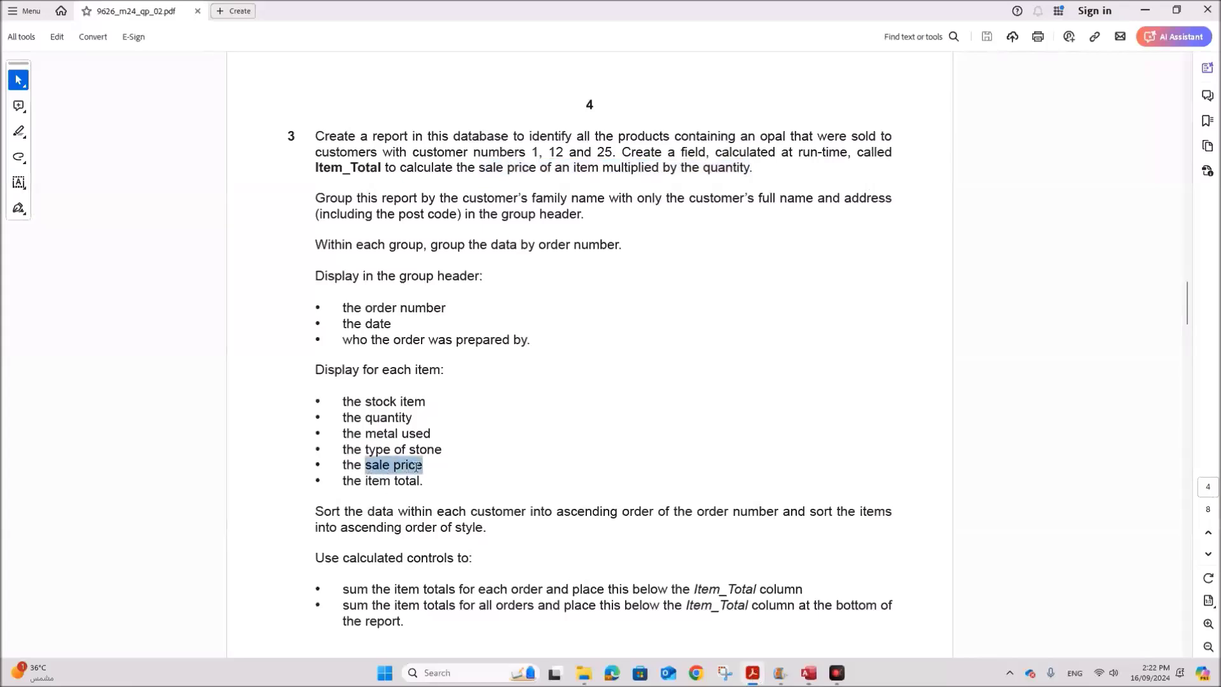
- Return to the query's design in Access and remove the Cost_Price field
click(806, 673)
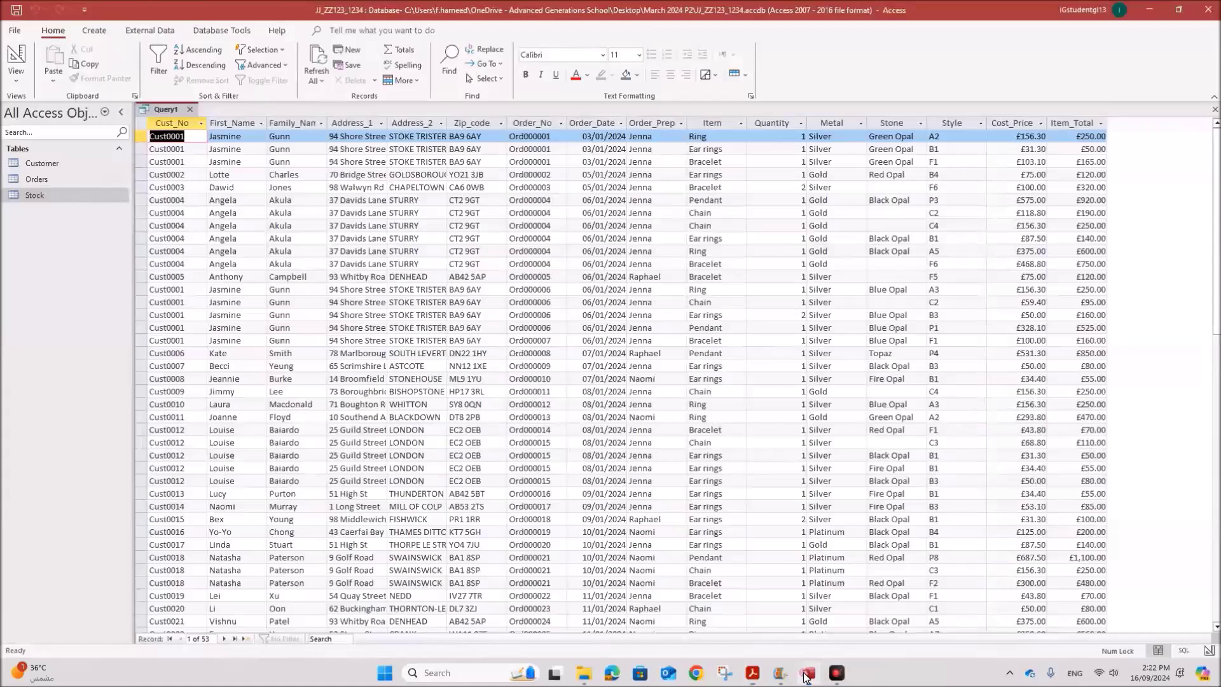
right_click(167, 110)
click(197, 171)
drag(515, 477, 476, 473)
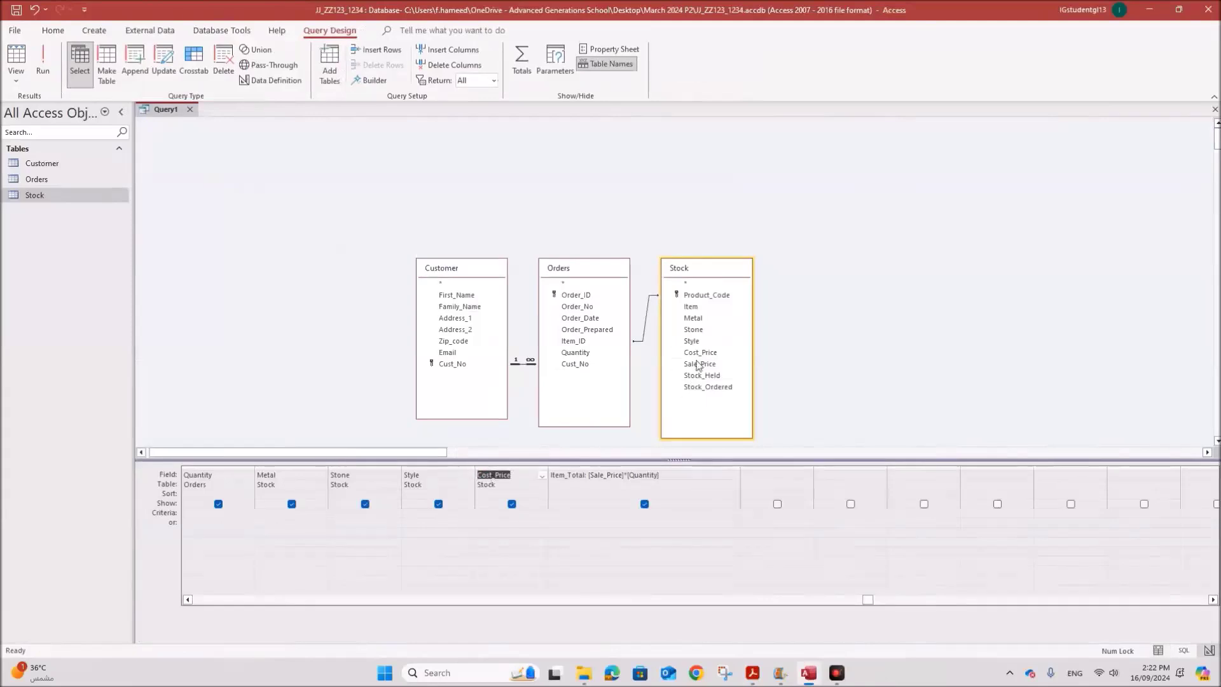
key(Delete)
double_click(698, 363)
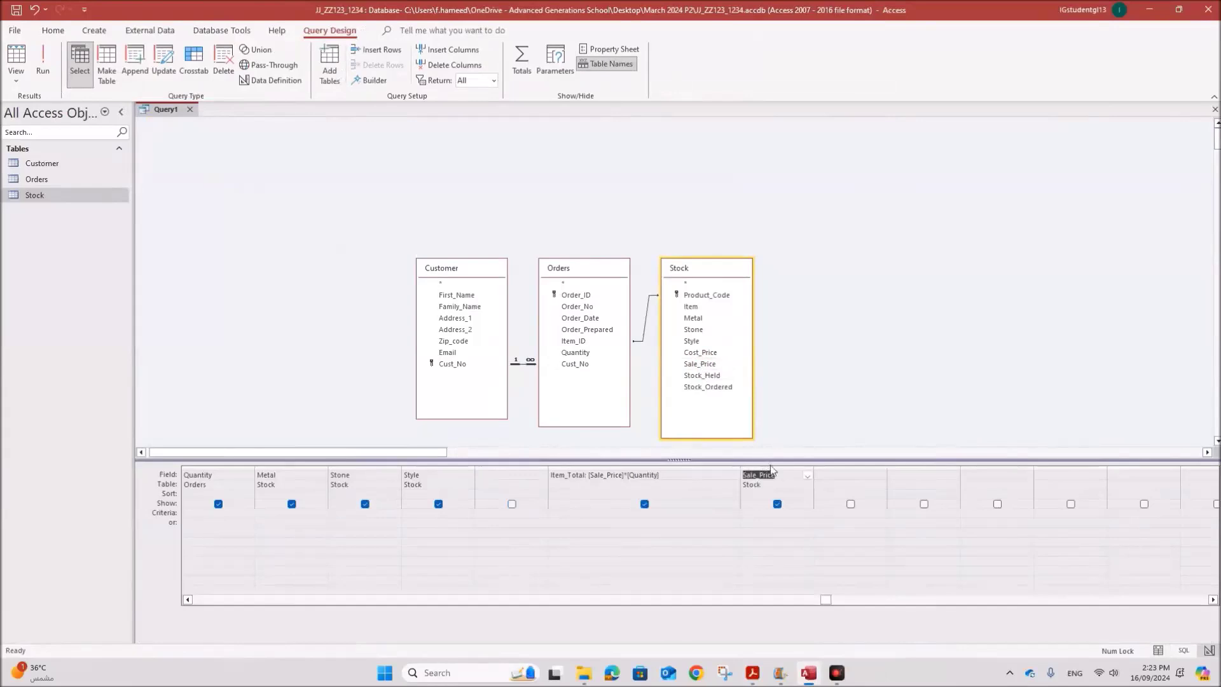
click(780, 472)
double_click(787, 475)
key(Delete)
key(Down)
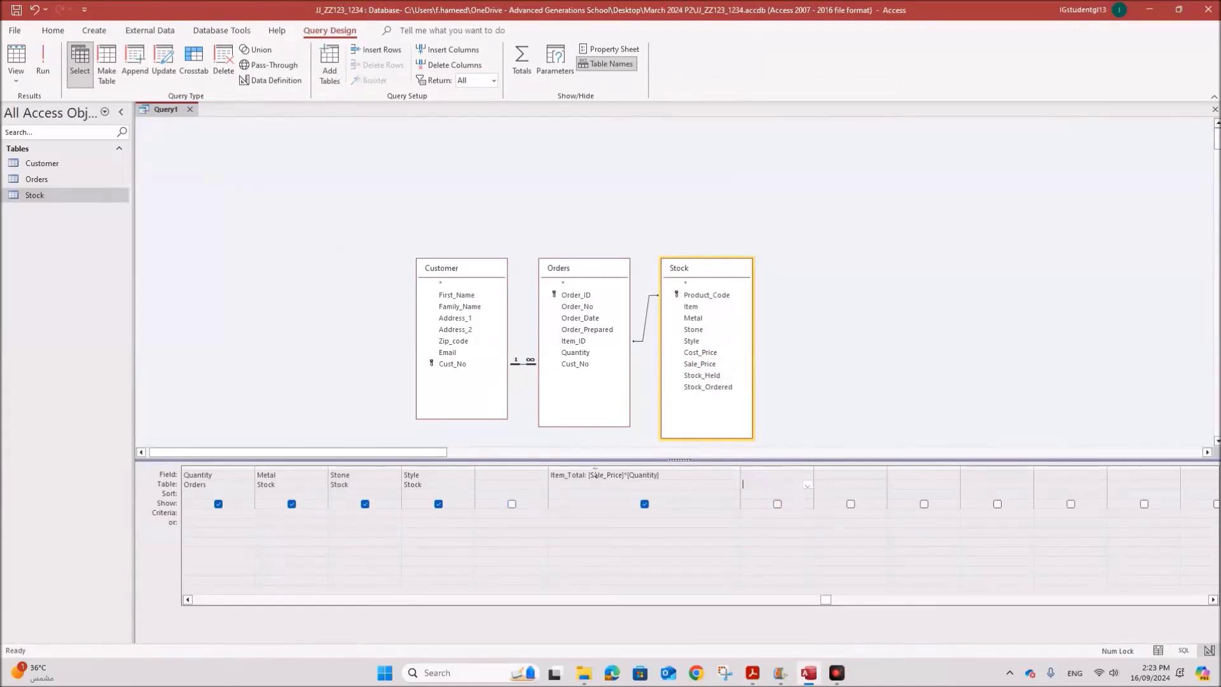
- Enter Sale_Price as the field in the empty query column between Style and Item_Total
click(491, 473)
text(Sale_Price)
click(521, 518)
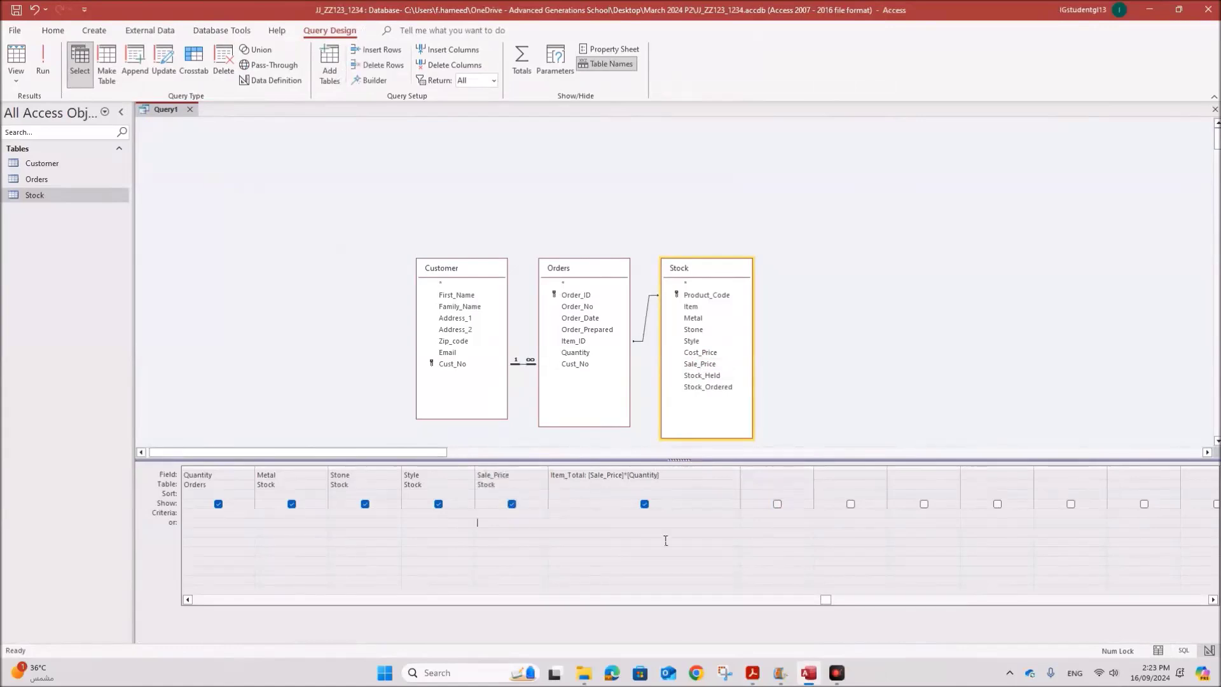
click(39, 63)
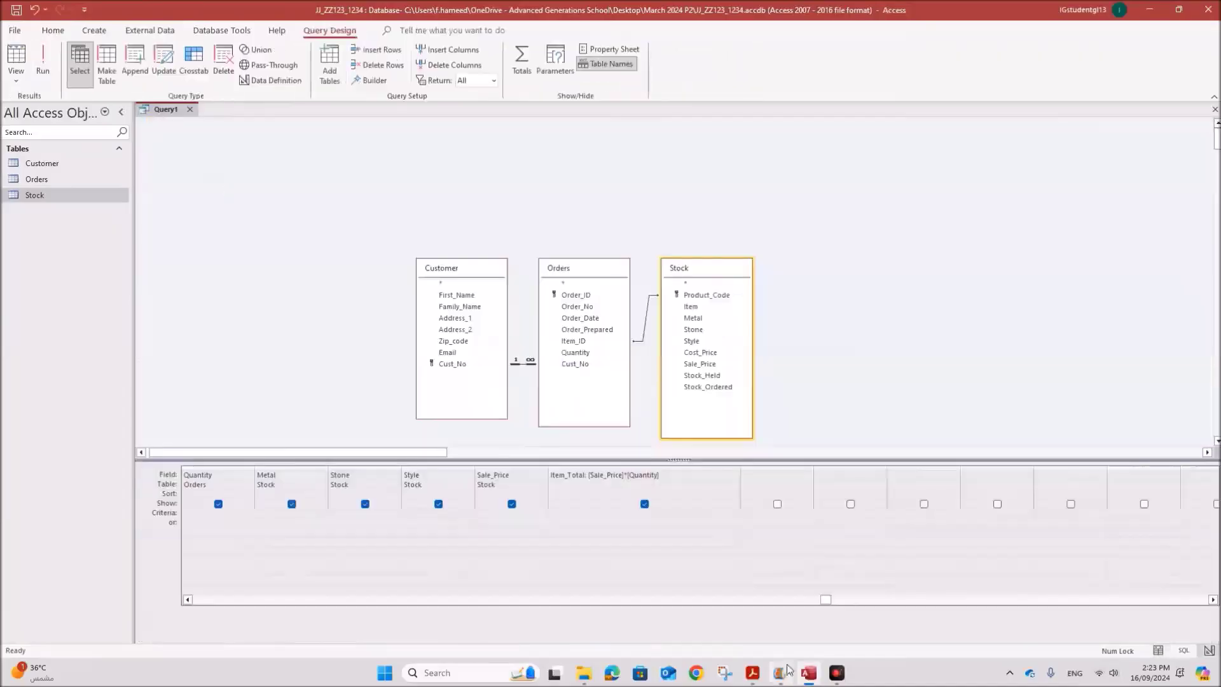
- Review the exam paper PDF for the customer numbers whose sales the report must include
key(alt+Tab)
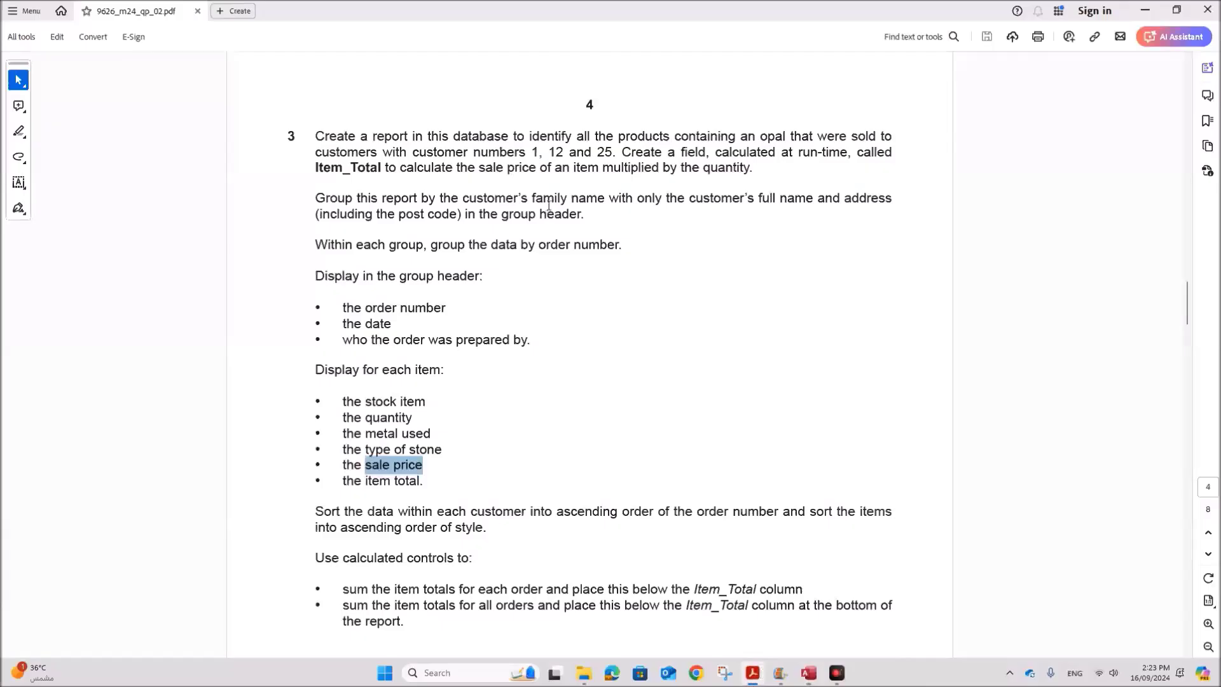
drag(818, 136, 901, 136)
click(453, 151)
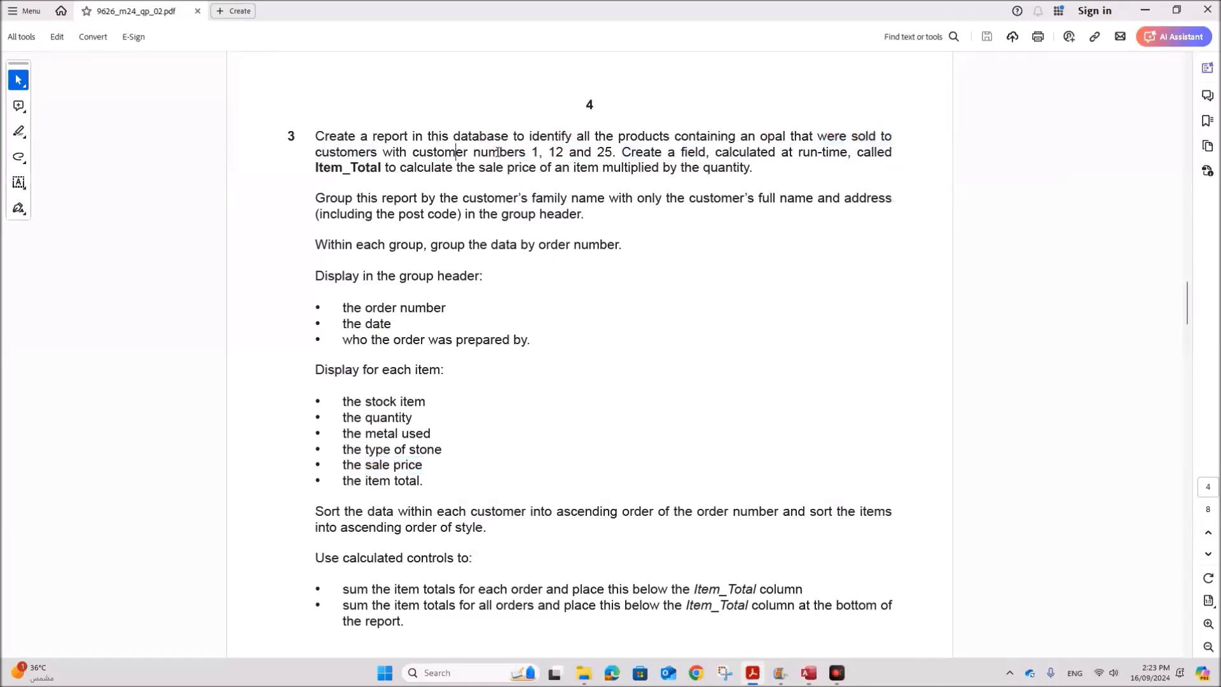
drag(531, 151, 611, 152)
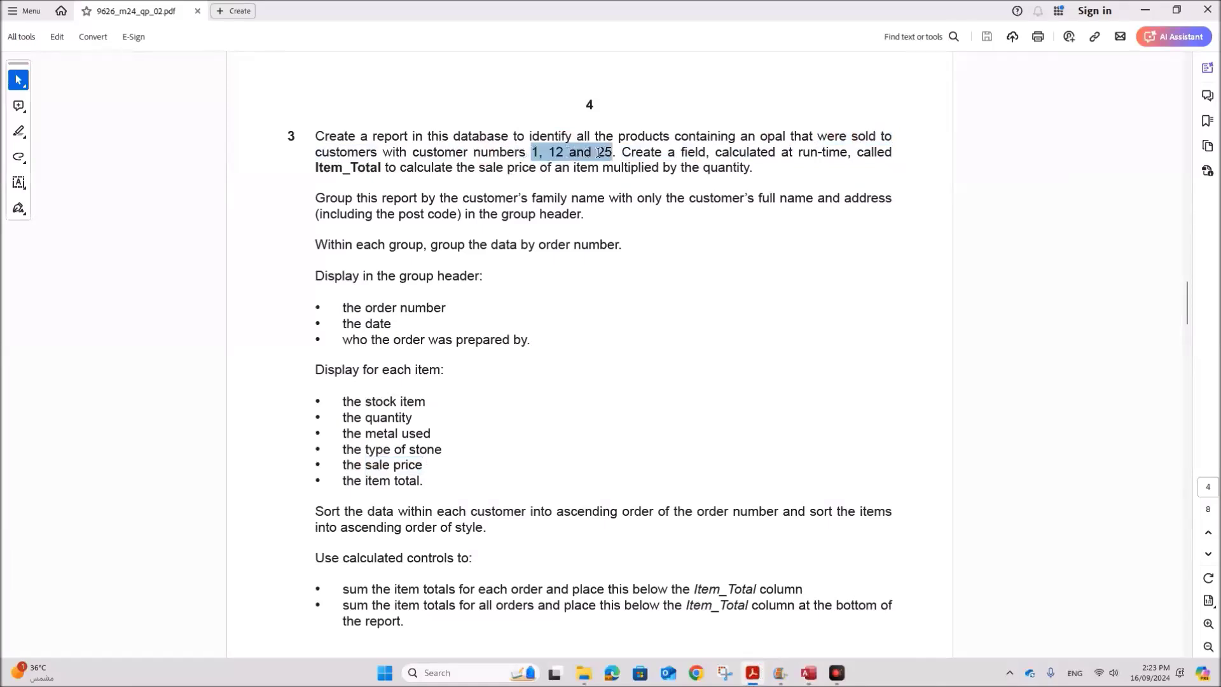
click(654, 344)
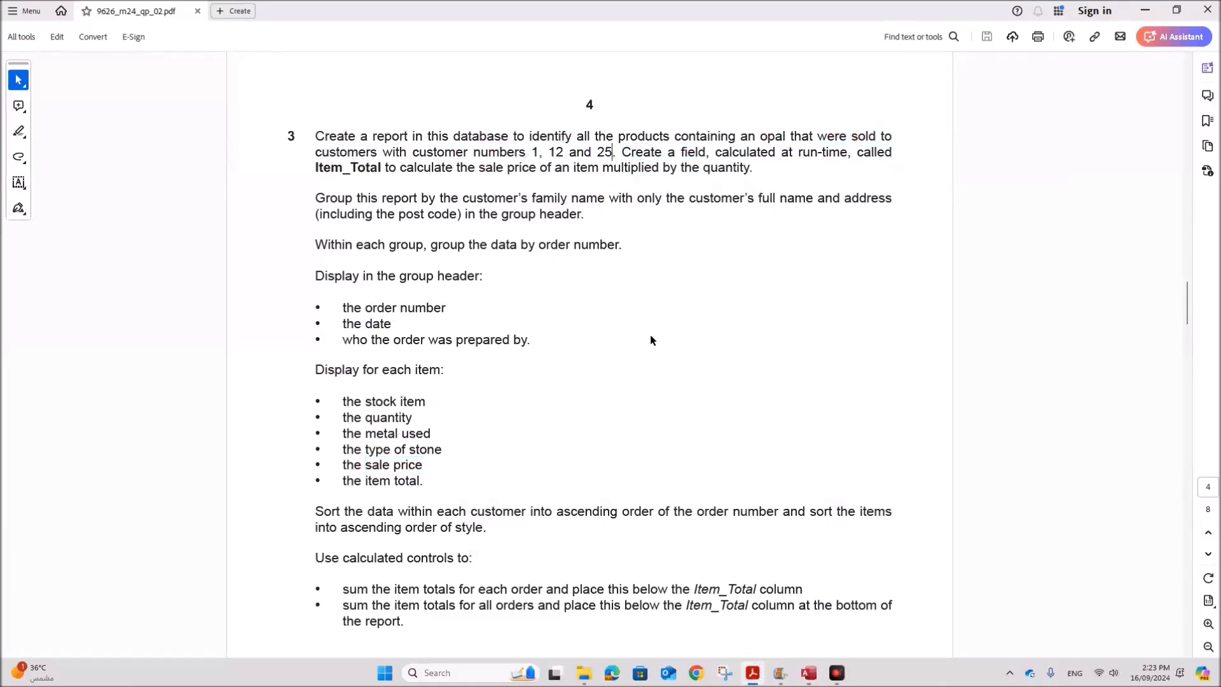
- Run the query in Access, examine how customer numbers are written in Cust_No, and return to the exam paper
click(808, 673)
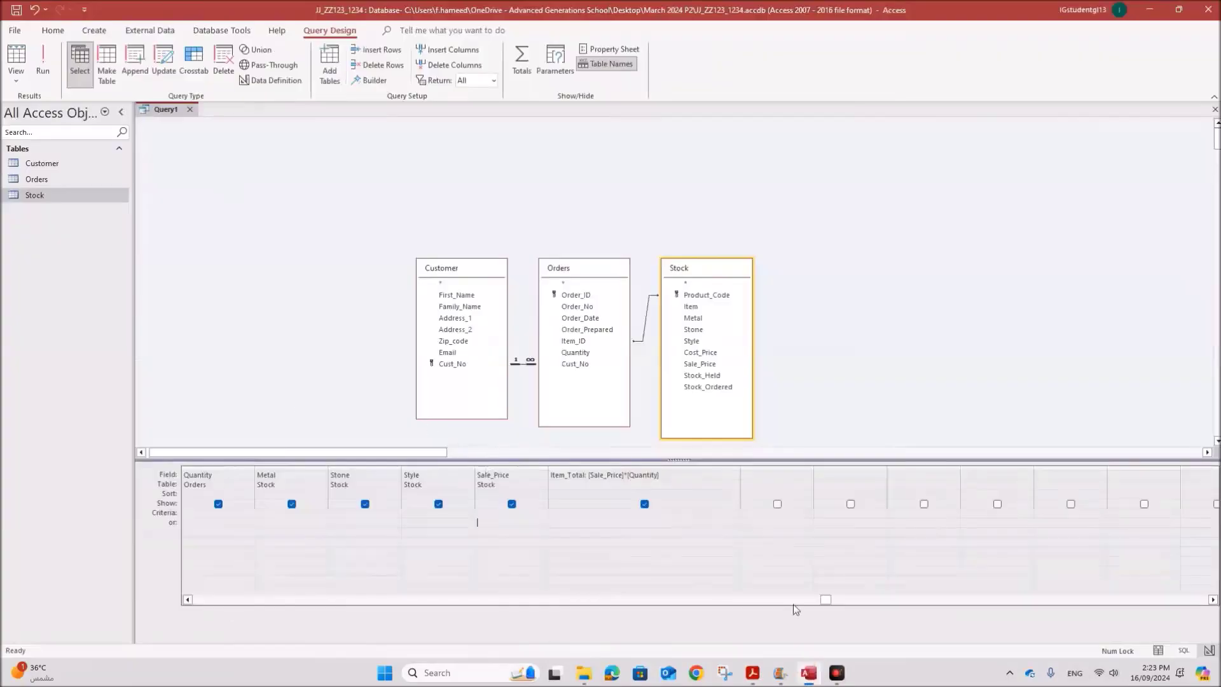
drag(825, 598, 192, 599)
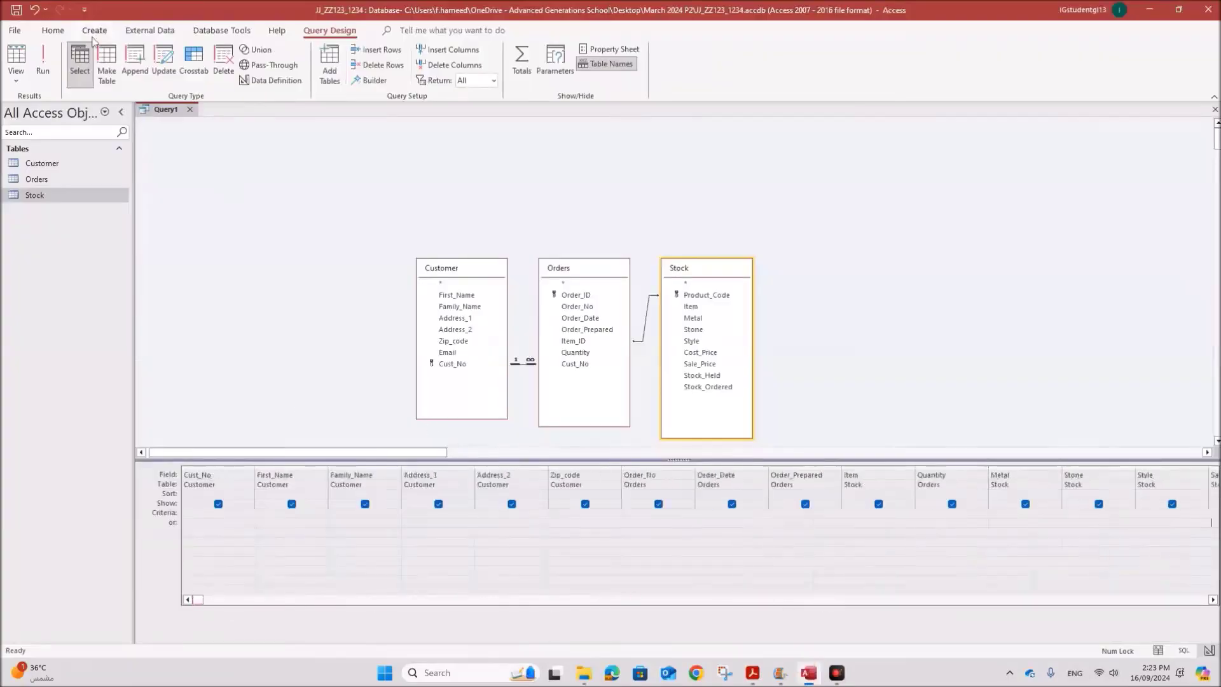
click(43, 63)
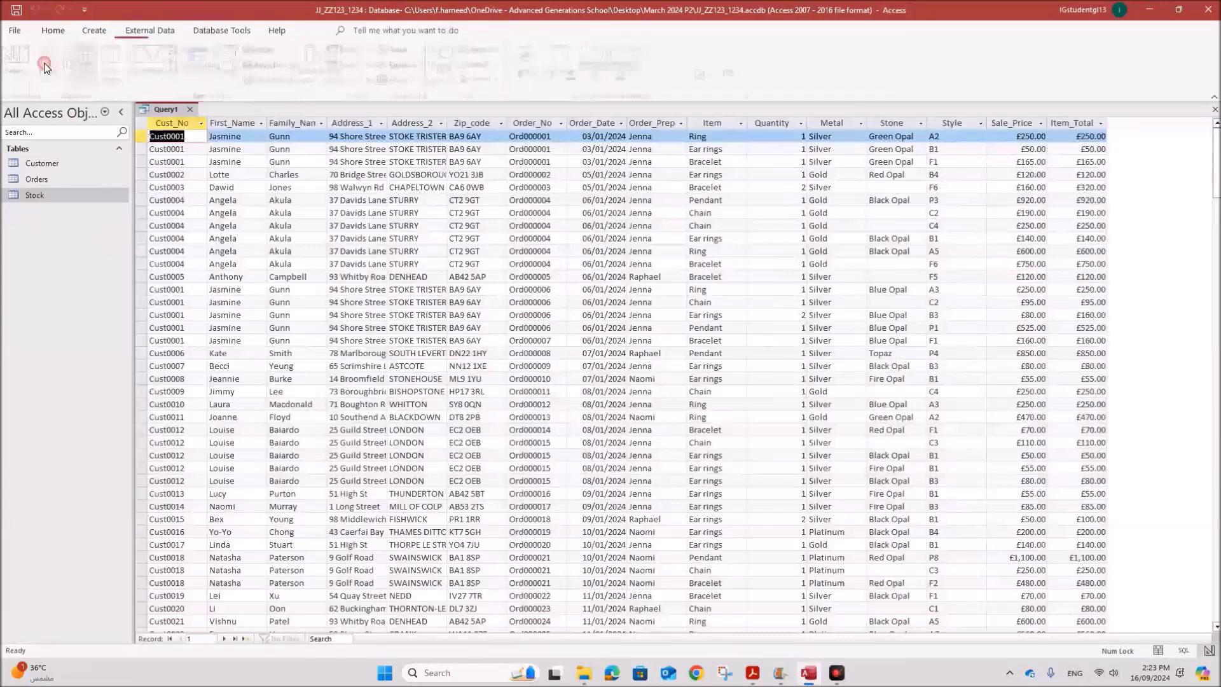
click(175, 174)
drag(176, 137, 185, 138)
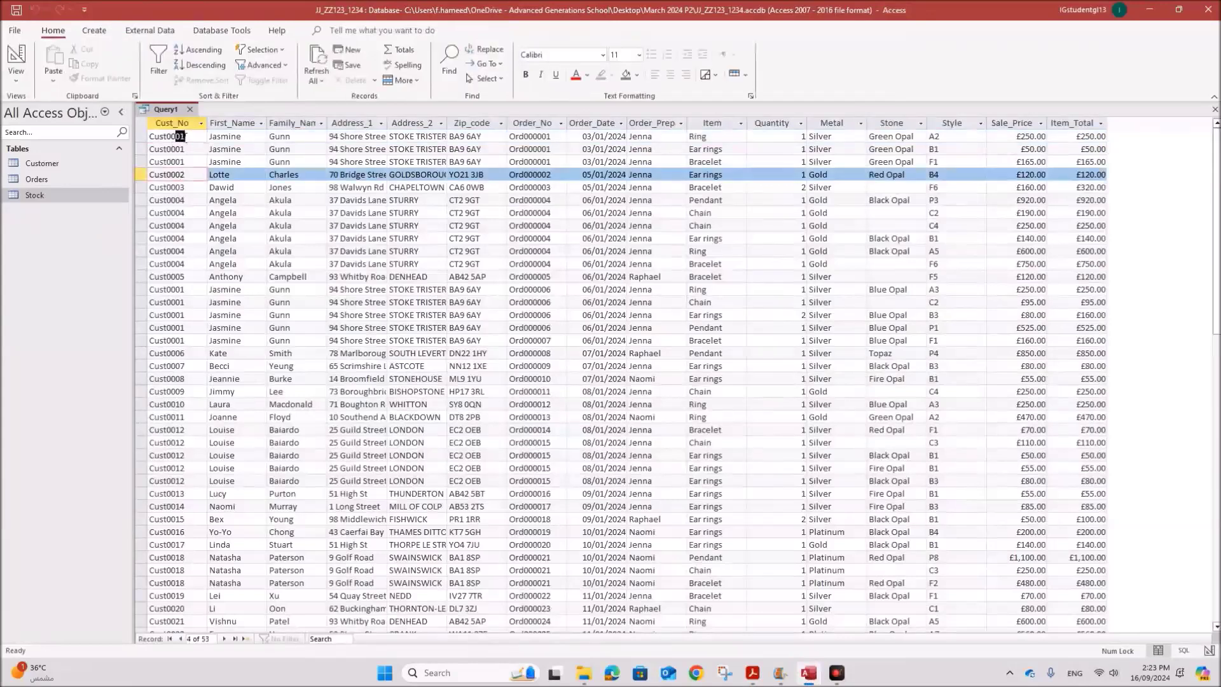
click(753, 674)
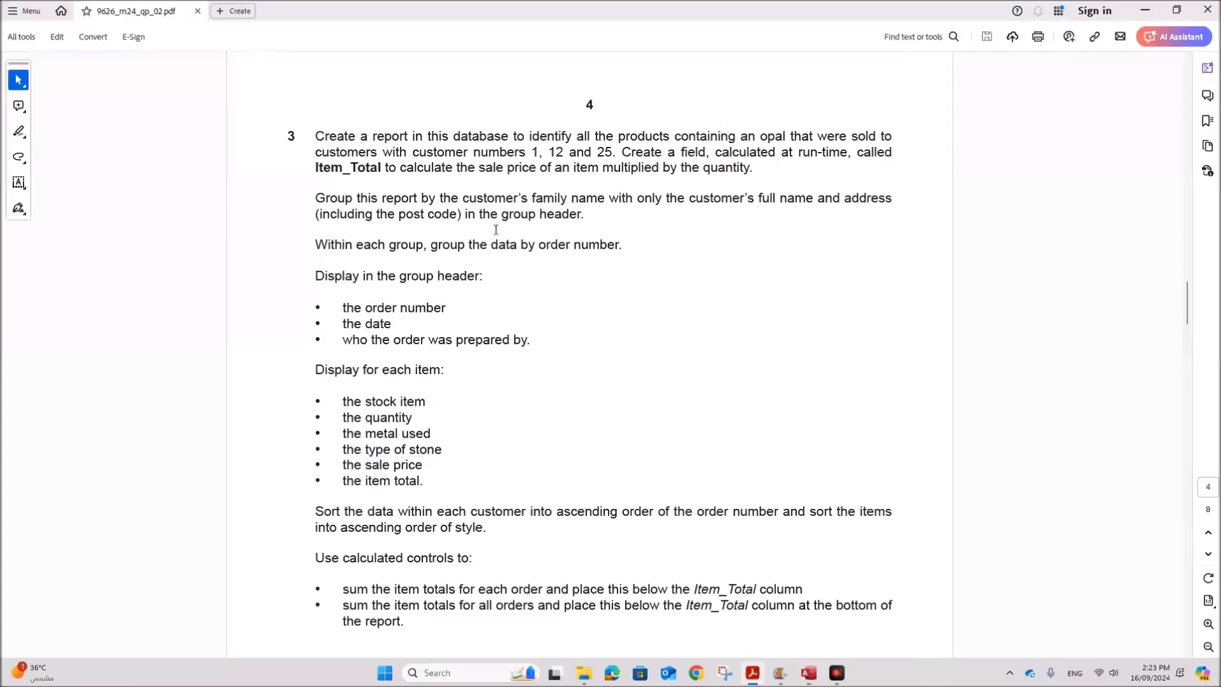
- Switch to Access, set the Cust_No criteria in the query design to *01 or *12 or *25, run the query and check the customer numbers
click(810, 673)
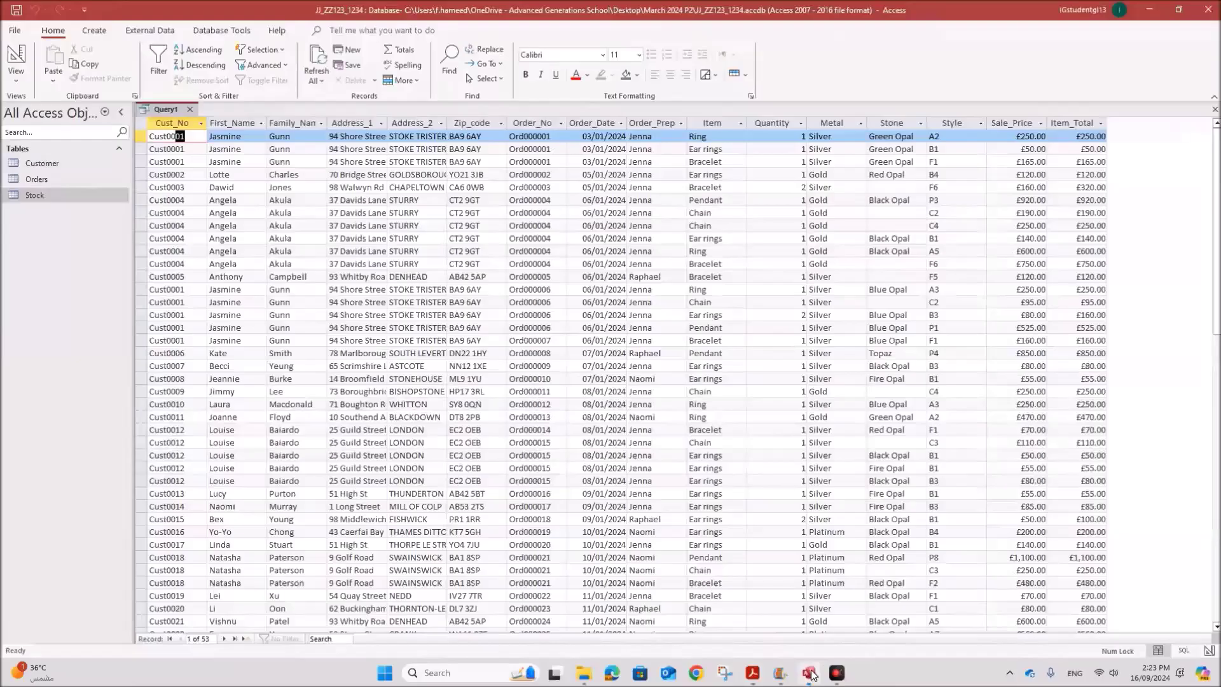
right_click(165, 108)
click(191, 176)
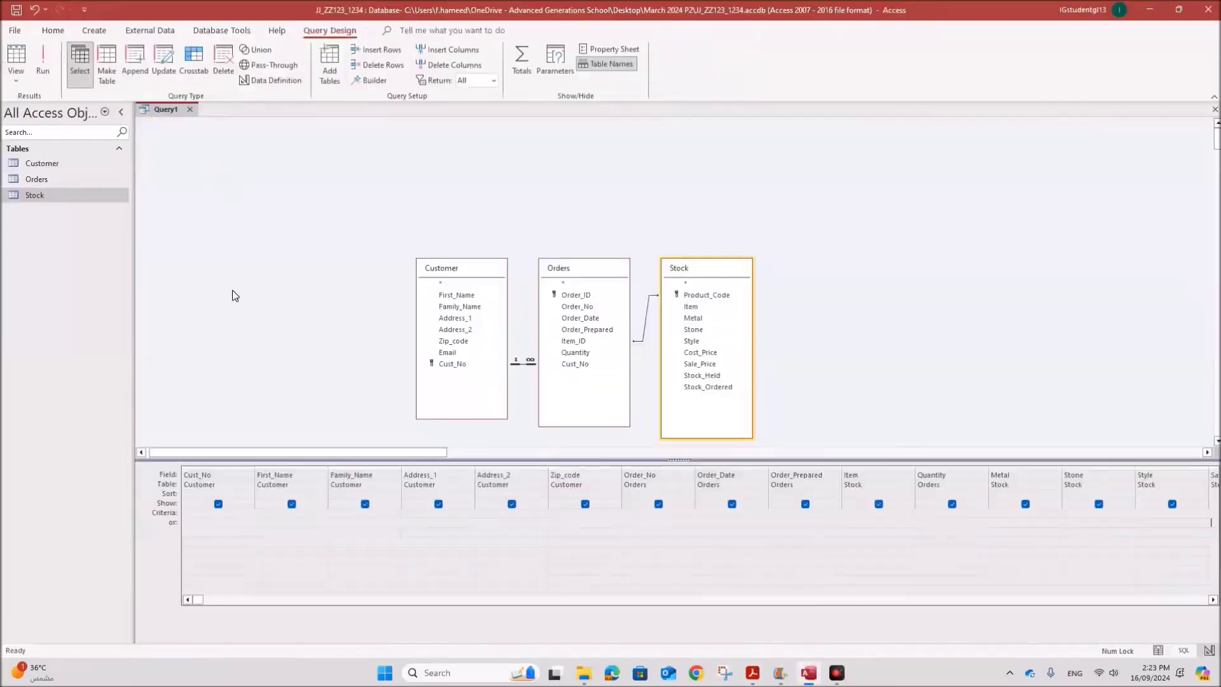
click(234, 511)
text(or *12 or *25)
drag(243, 511, 164, 515)
click(51, 65)
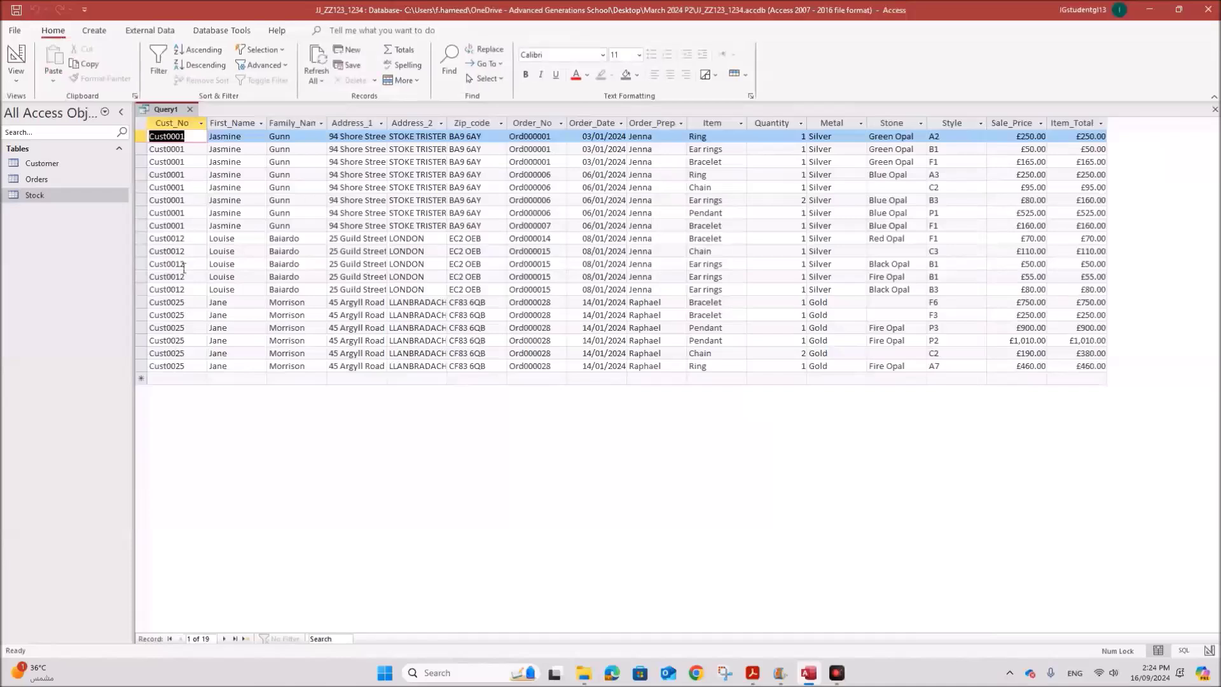
click(183, 136)
click(188, 238)
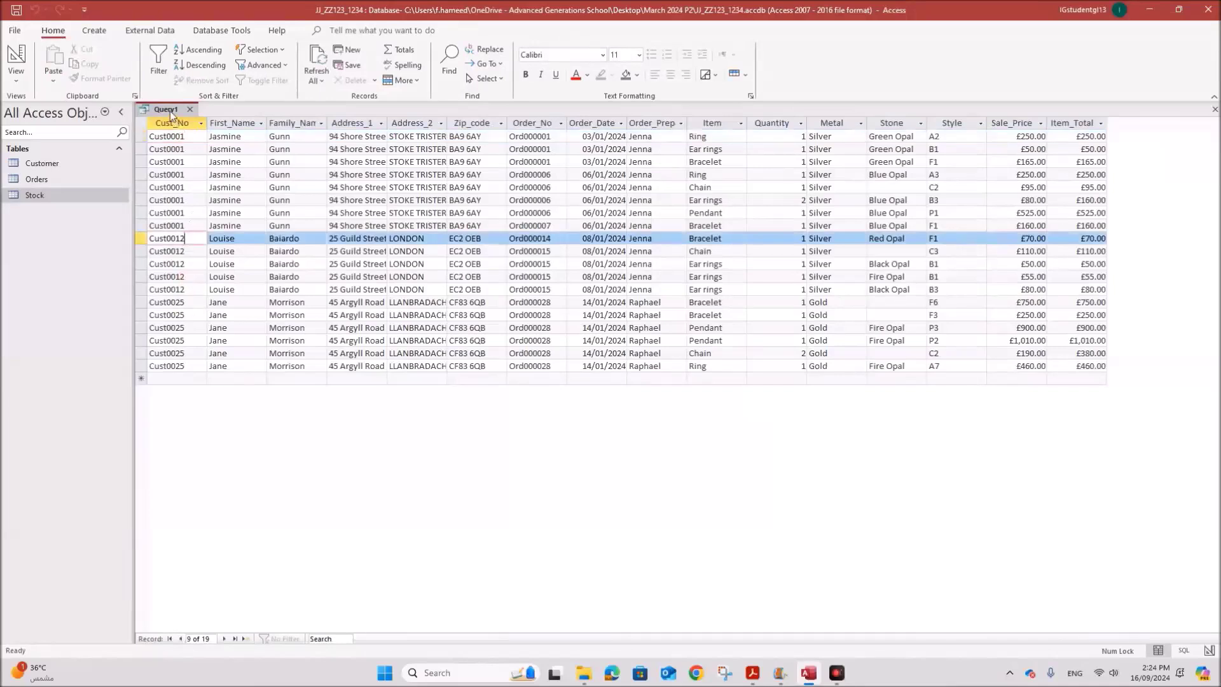
- Return to the query design, read the opal requirement in the exam paper PDF, and rerun the query in Access to examine the Stone values
right_click(171, 114)
click(207, 184)
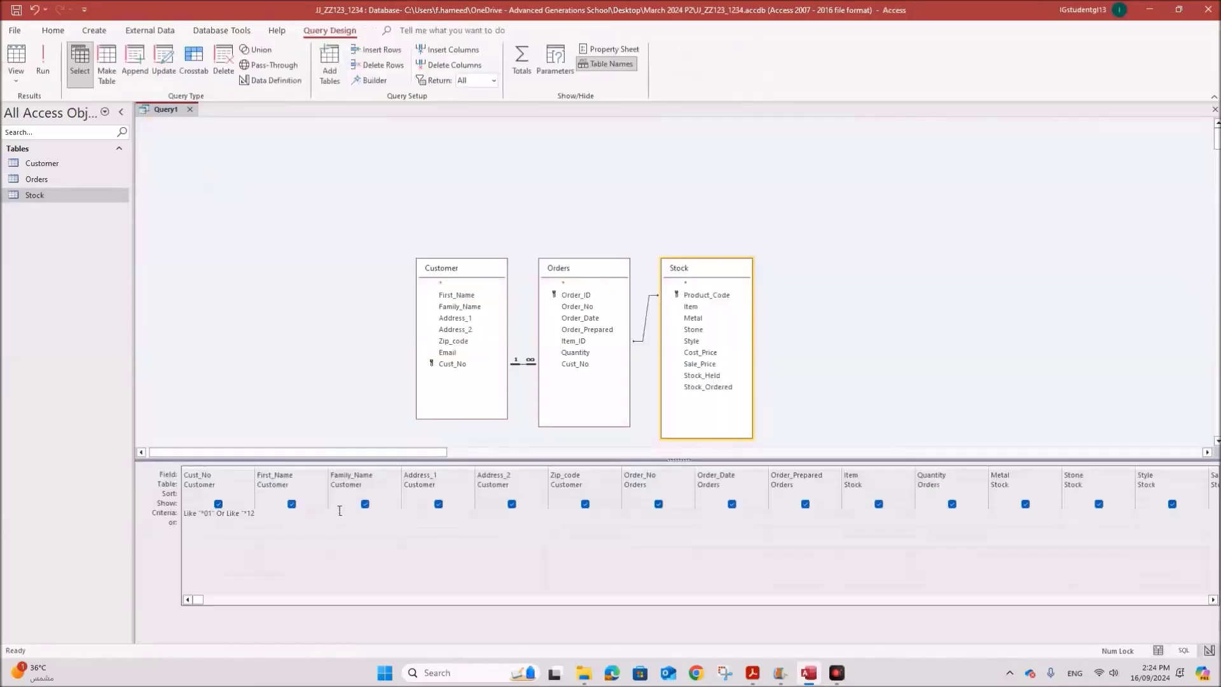
click(747, 671)
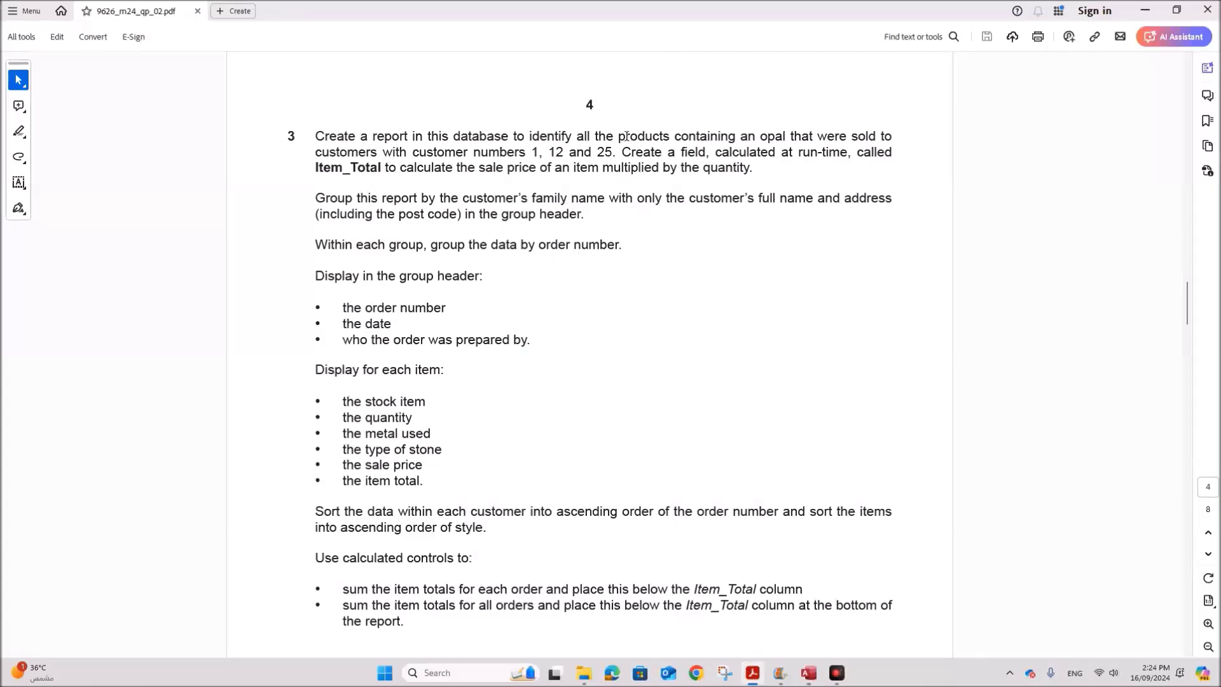
drag(621, 136, 767, 137)
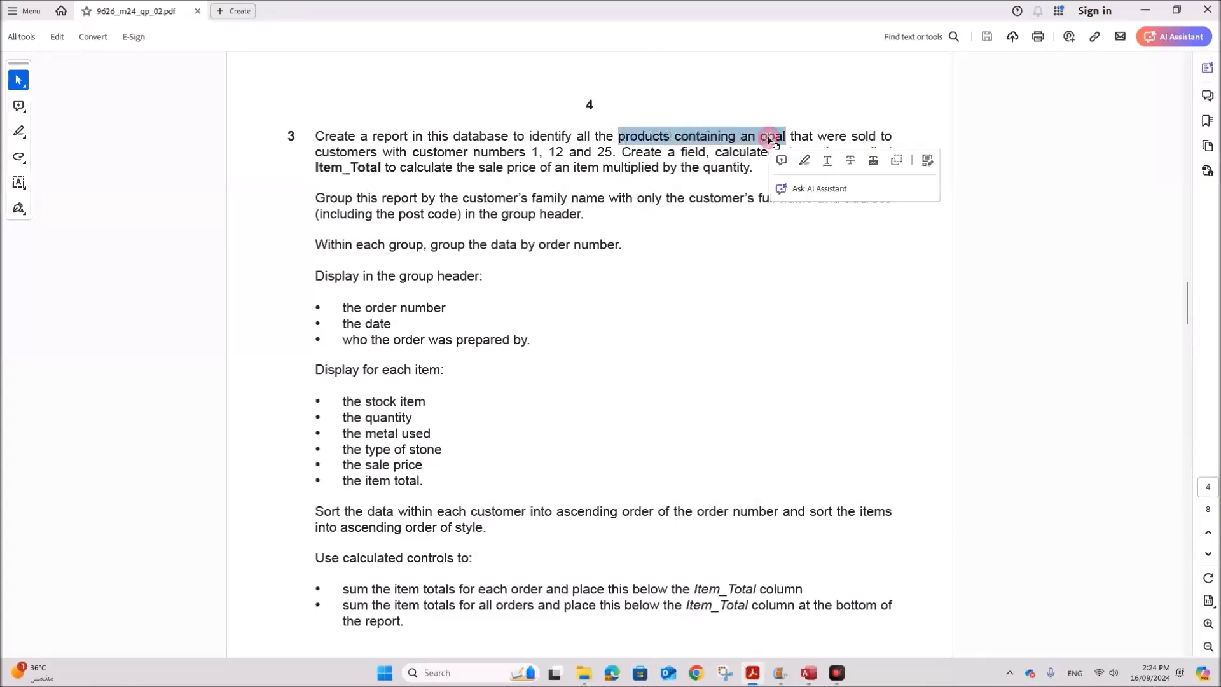
click(768, 137)
click(808, 673)
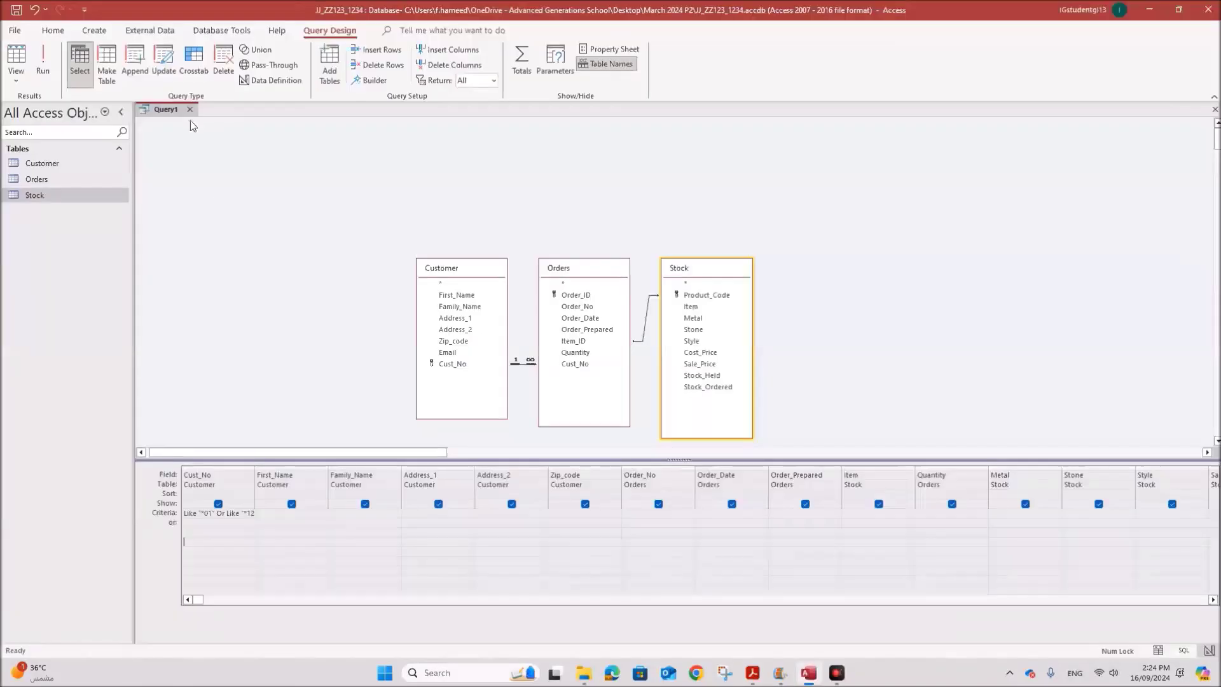
click(49, 76)
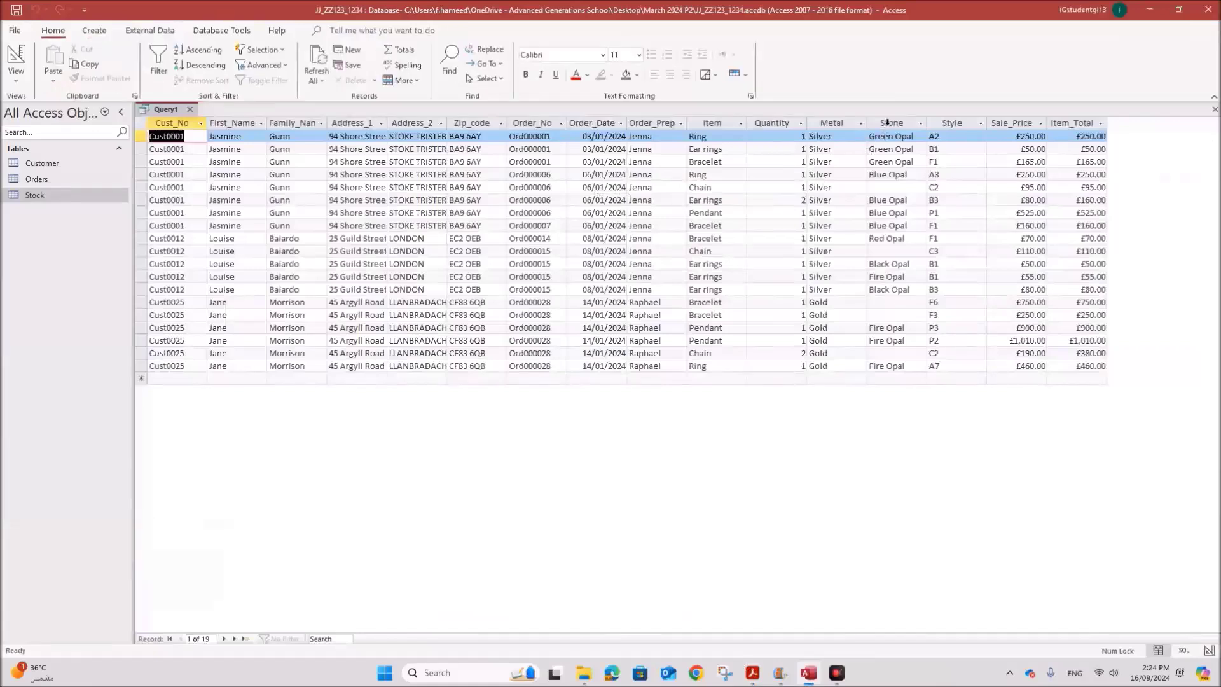
- Set the Stone criterion in the query design to *Opal* and run the query
right_click(167, 110)
click(211, 172)
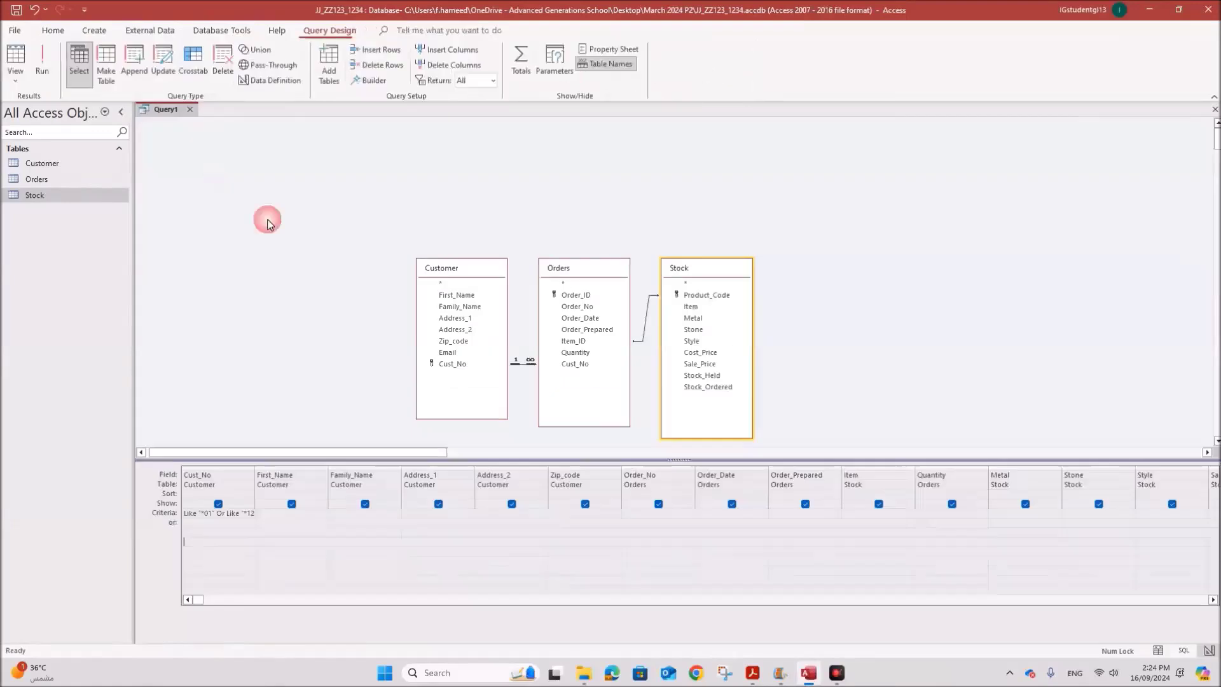
click(1212, 599)
click(1212, 599)
click(965, 514)
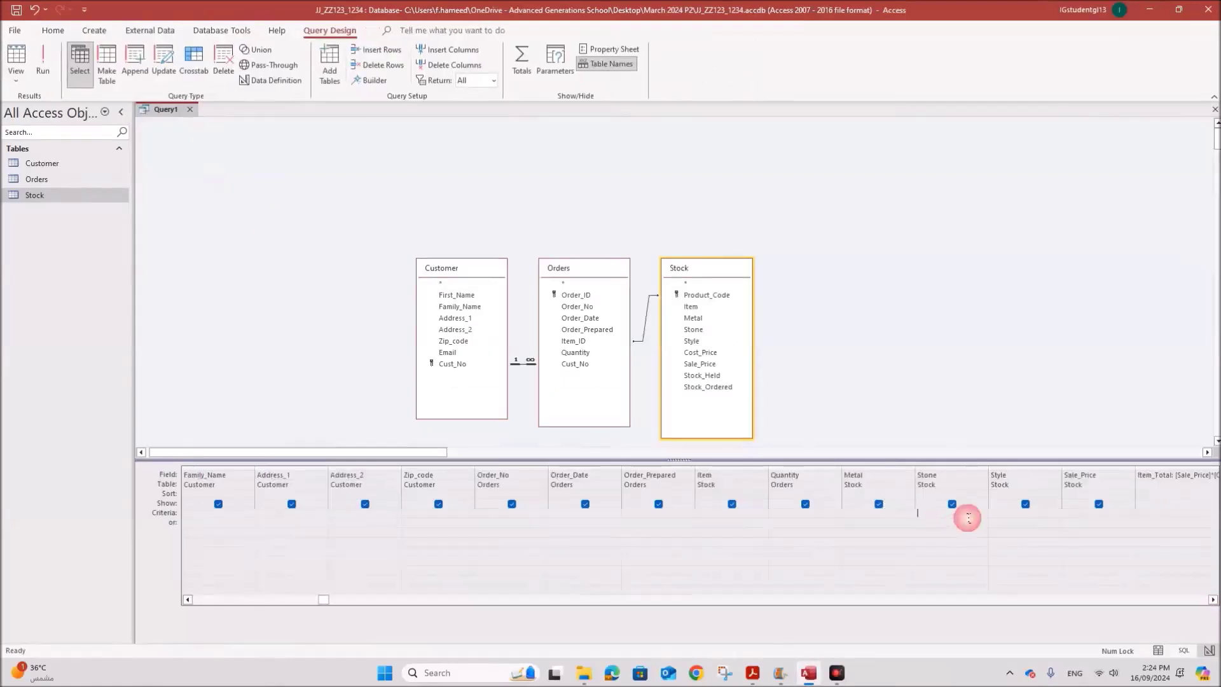
text(*Opal*)
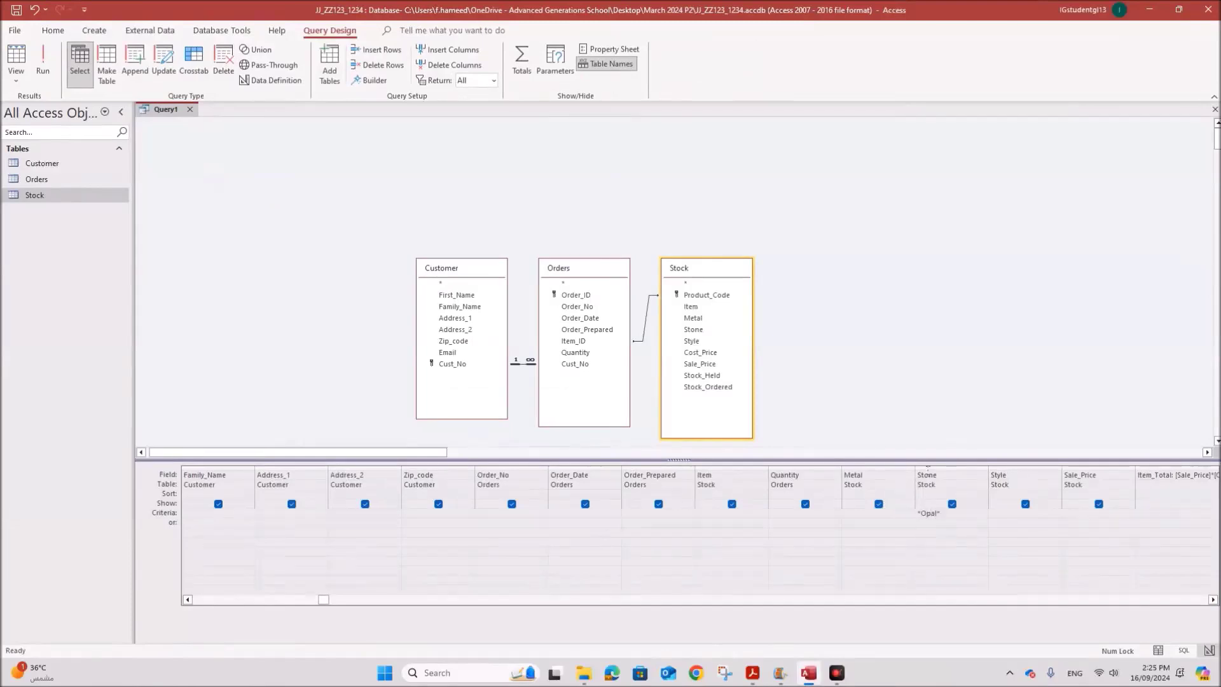
click(944, 532)
click(37, 74)
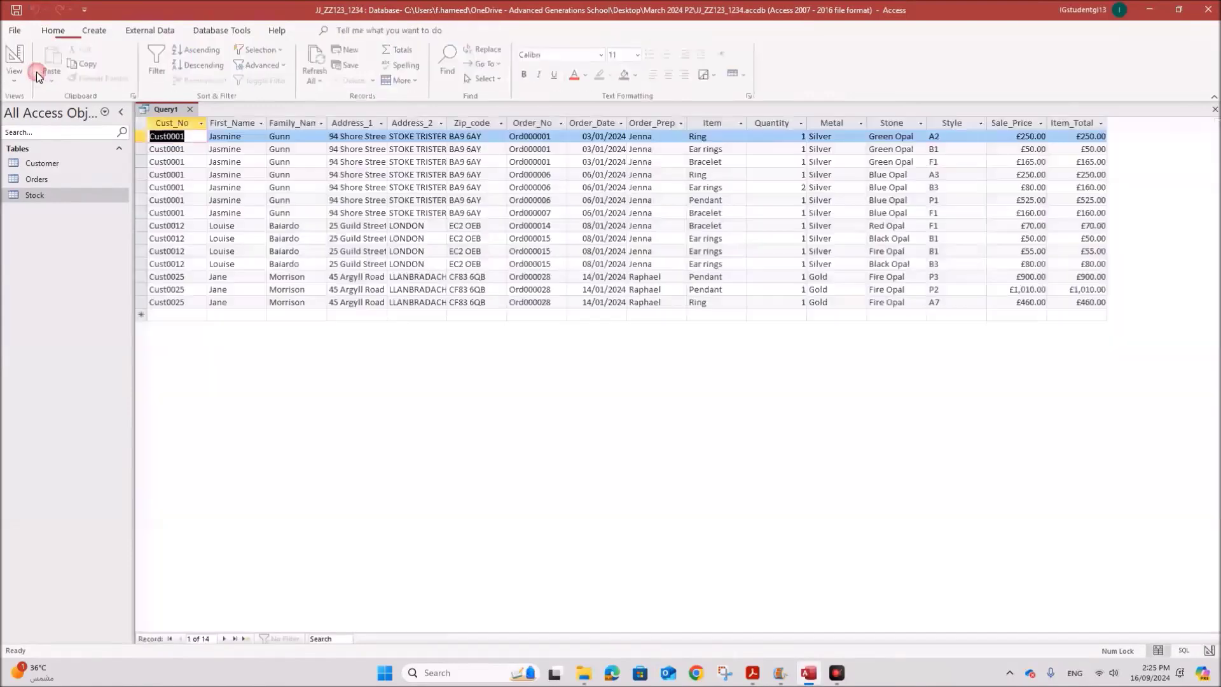
- Recheck the required customer numbers in the exam paper PDF and rerun the query in Access to compare its records
right_click(160, 109)
click(205, 170)
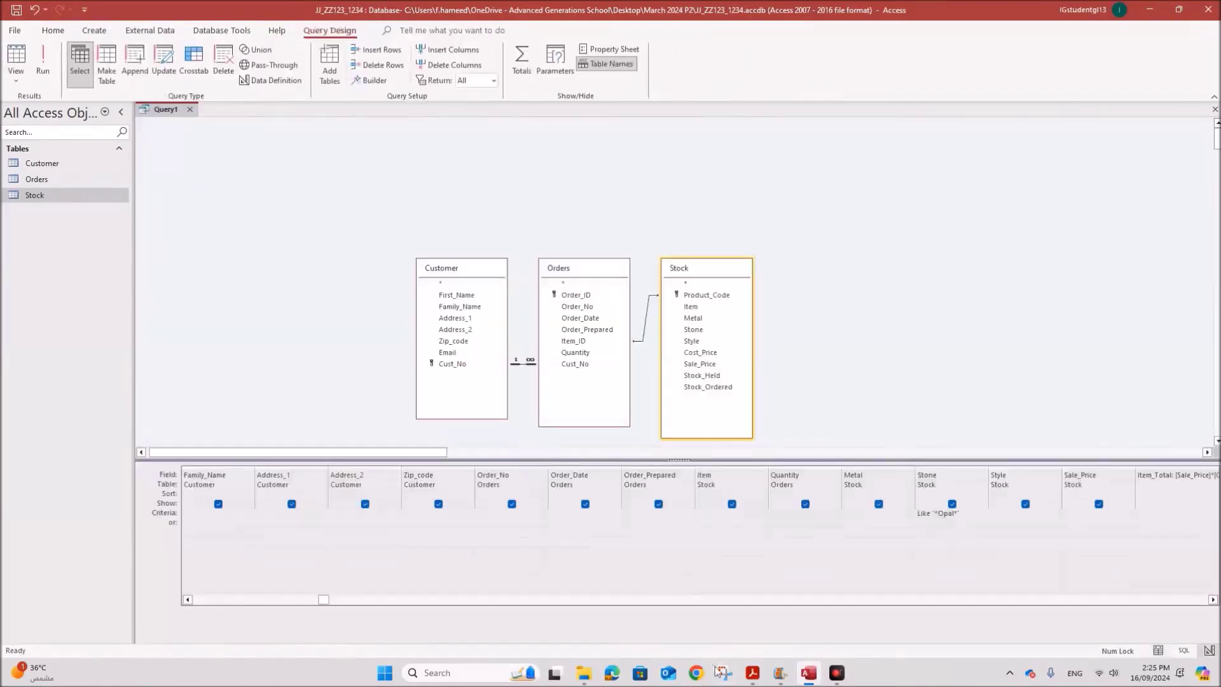
click(752, 672)
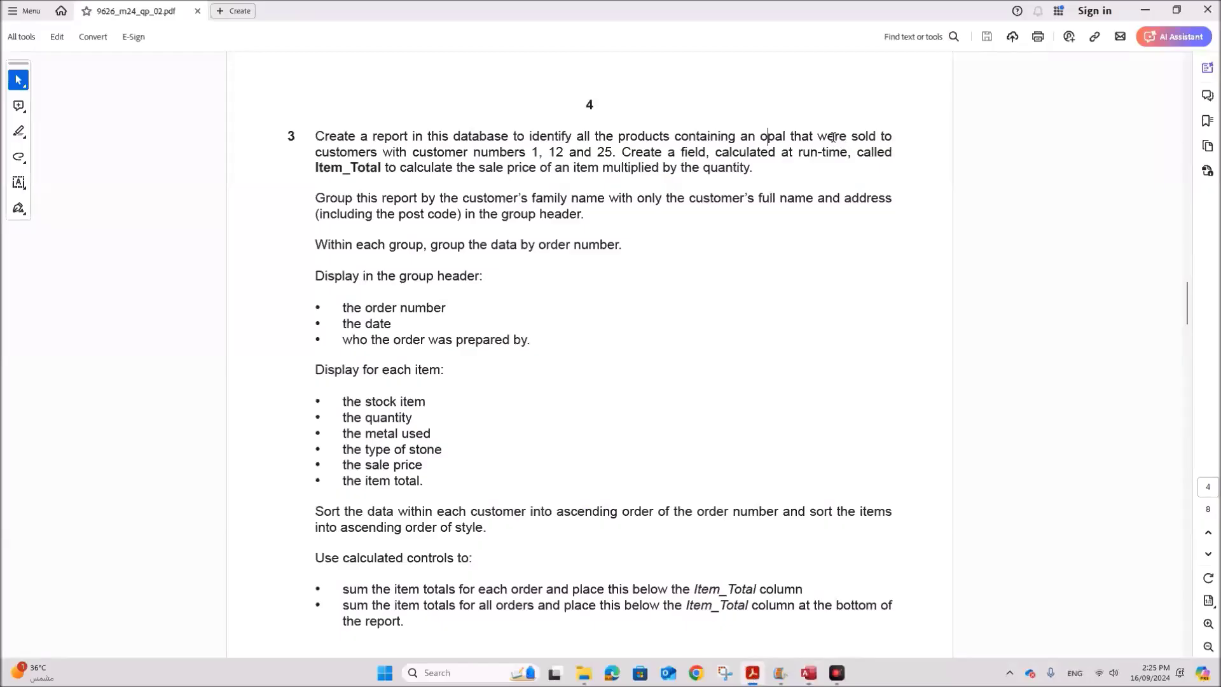
drag(548, 150, 607, 153)
click(604, 152)
click(808, 673)
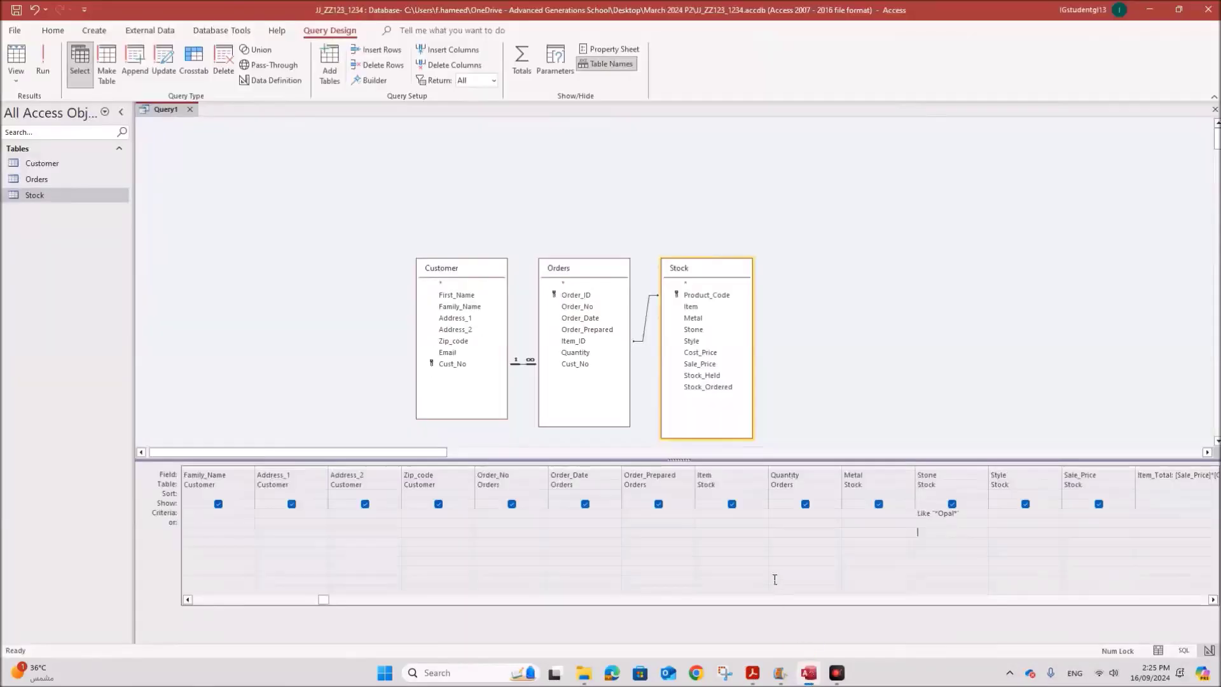
click(53, 64)
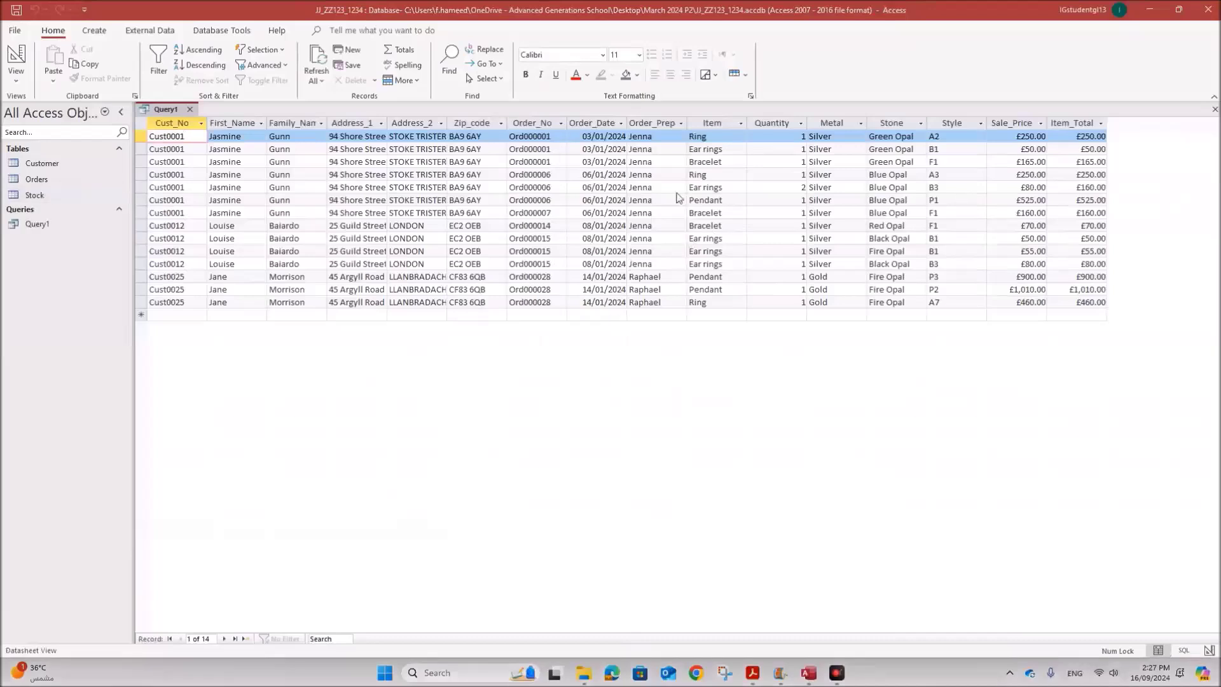
- Start a Report Wizard report based on Query1 and include all of its fields
click(109, 33)
click(506, 56)
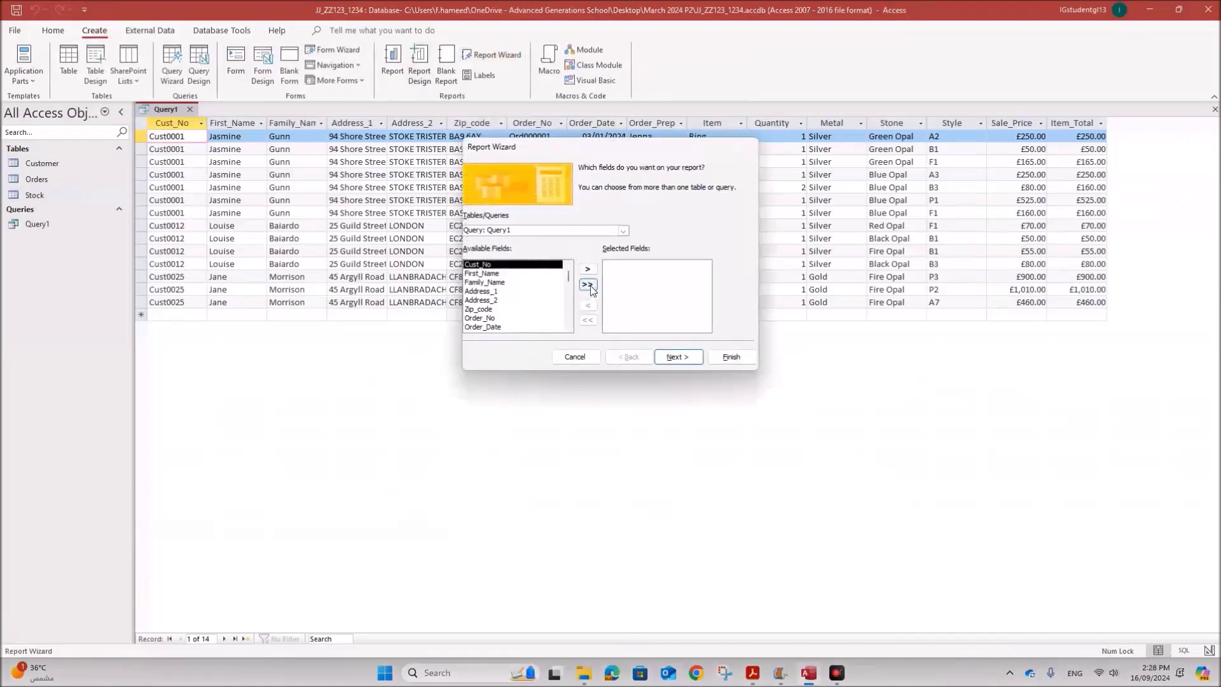
click(587, 284)
click(696, 361)
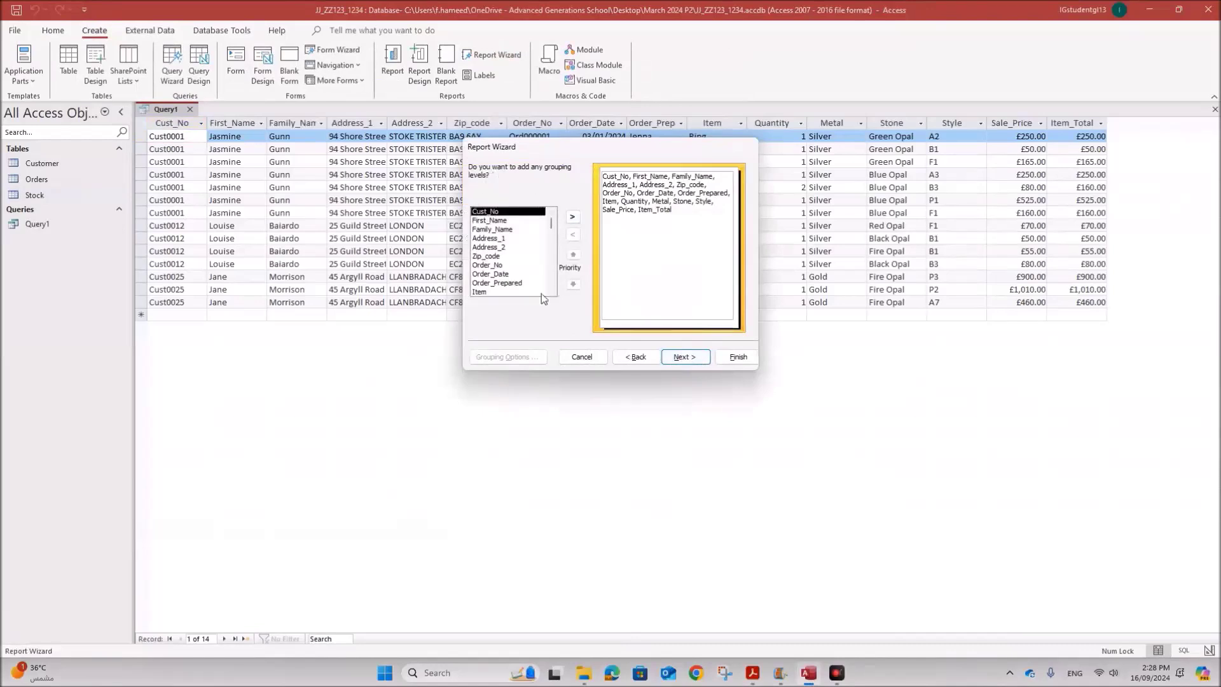
- Read the grouping instructions in the exam paper PDF and, back in Access, group the report by Family_Name and within it by Order_No
click(752, 672)
scroll(385, 445, up, 3)
scroll(386, 361, up, 8)
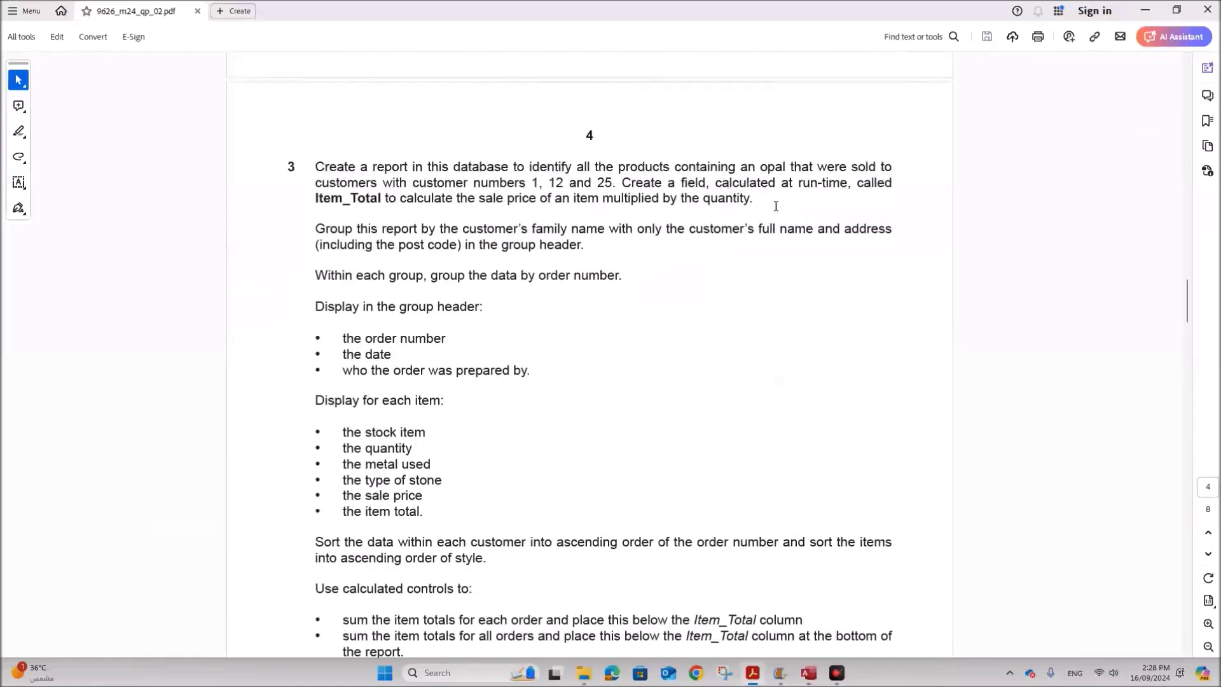
drag(422, 229, 599, 229)
drag(430, 274, 644, 304)
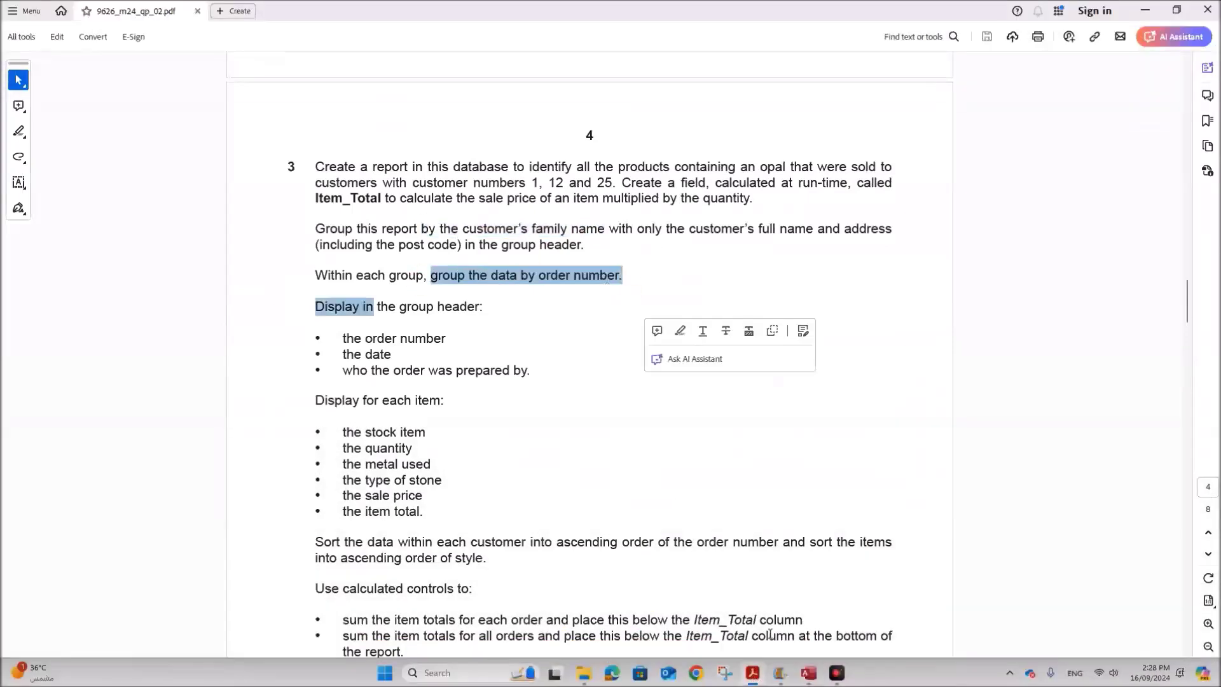
click(808, 673)
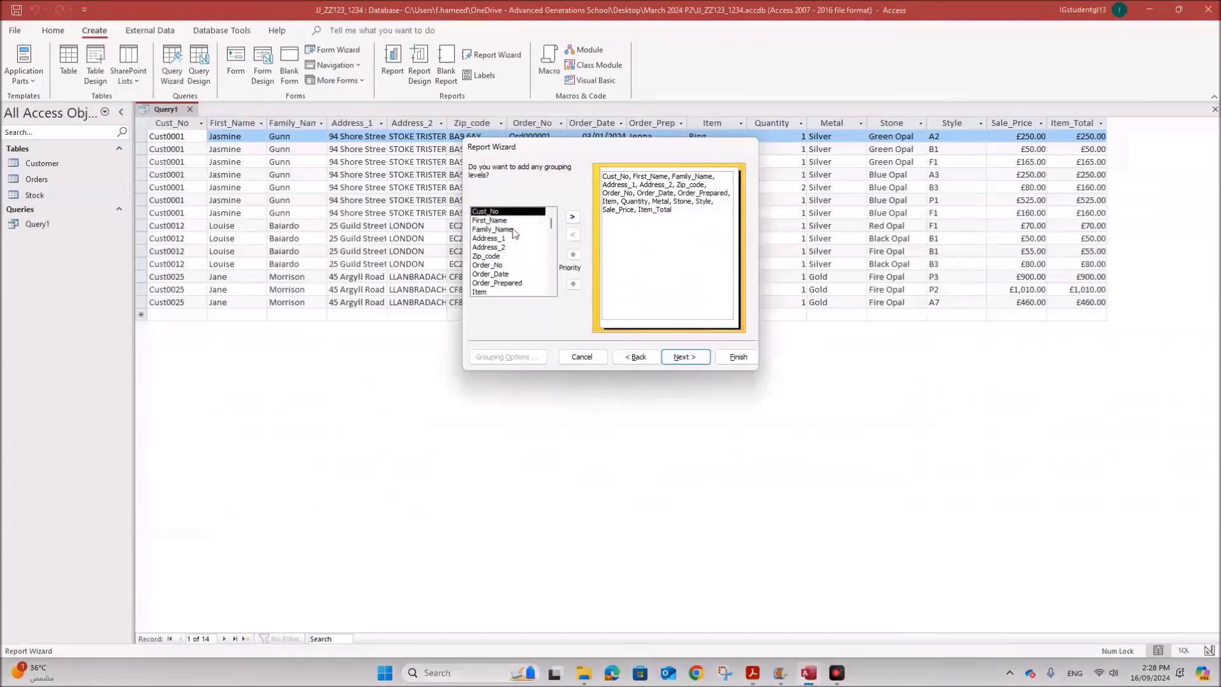
click(515, 230)
click(572, 217)
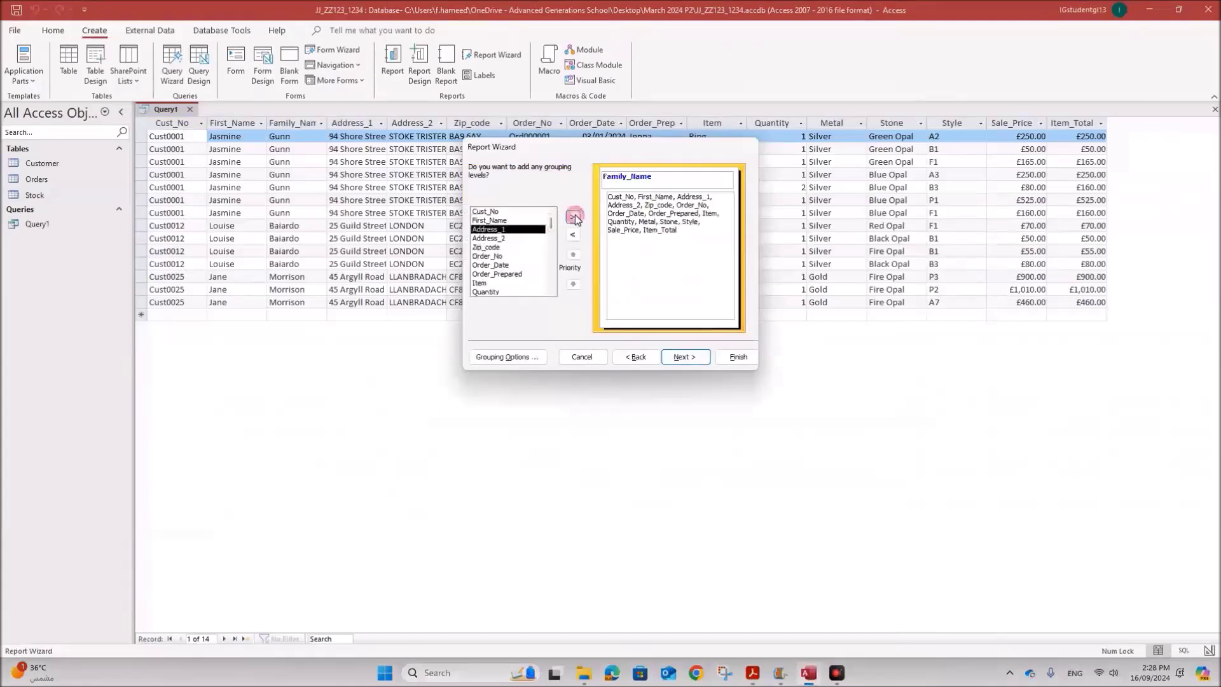
click(512, 257)
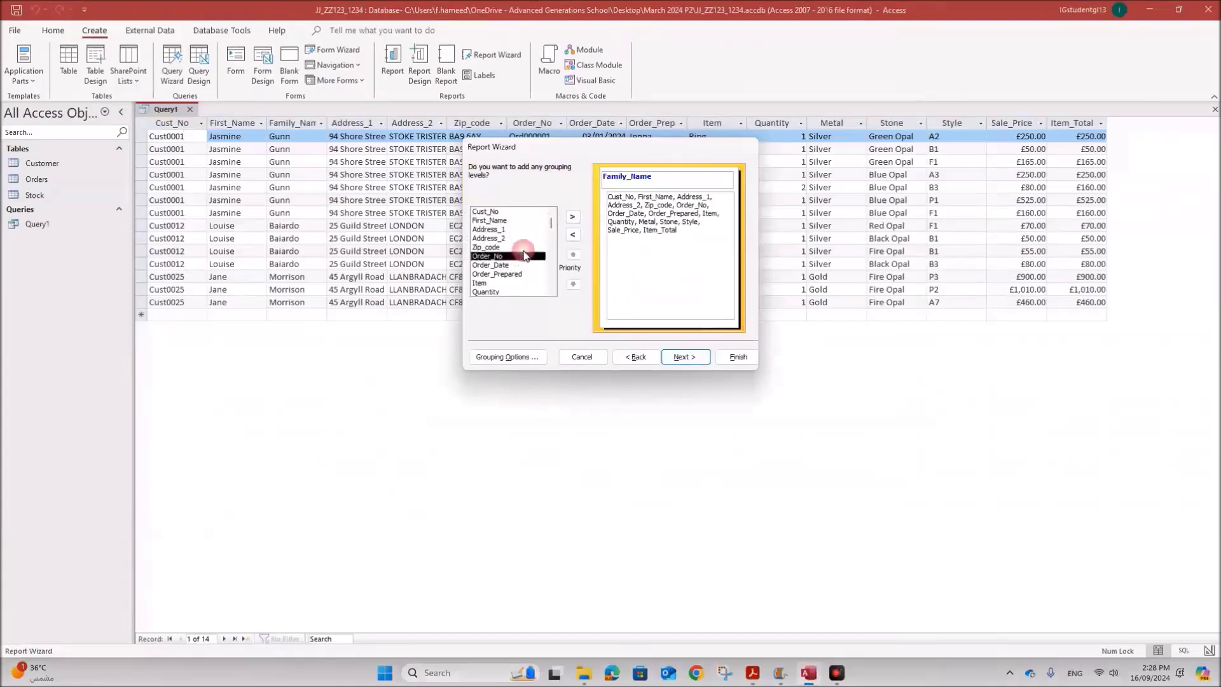
click(572, 217)
- Create the report with the wizard's default sorting and layout, titled "Jenna's Jewellery- Opal sales to 3 best customers" after the sample in the exam paper PDF
click(678, 360)
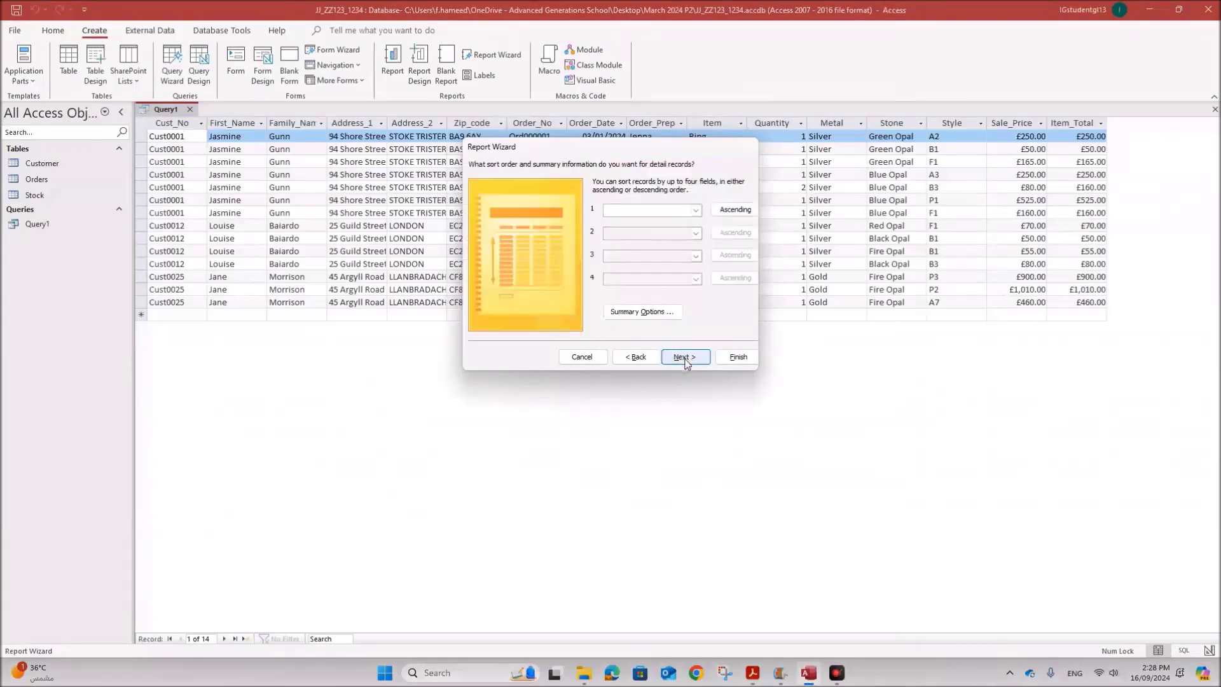
click(699, 360)
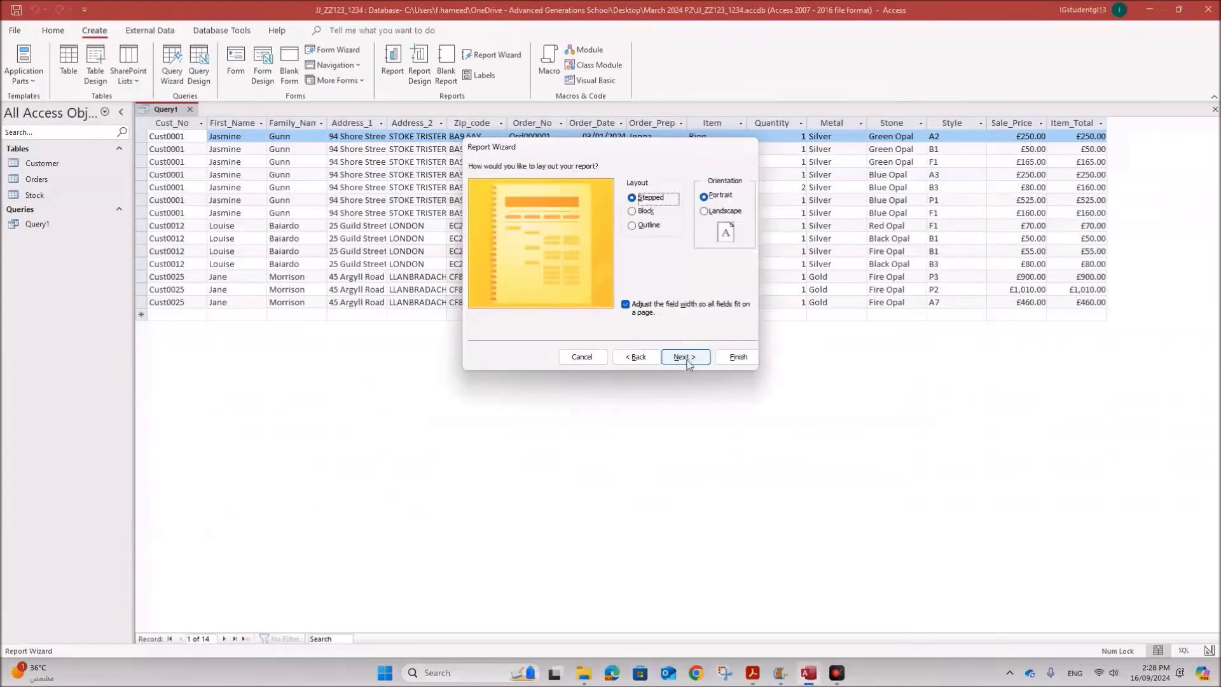
click(686, 361)
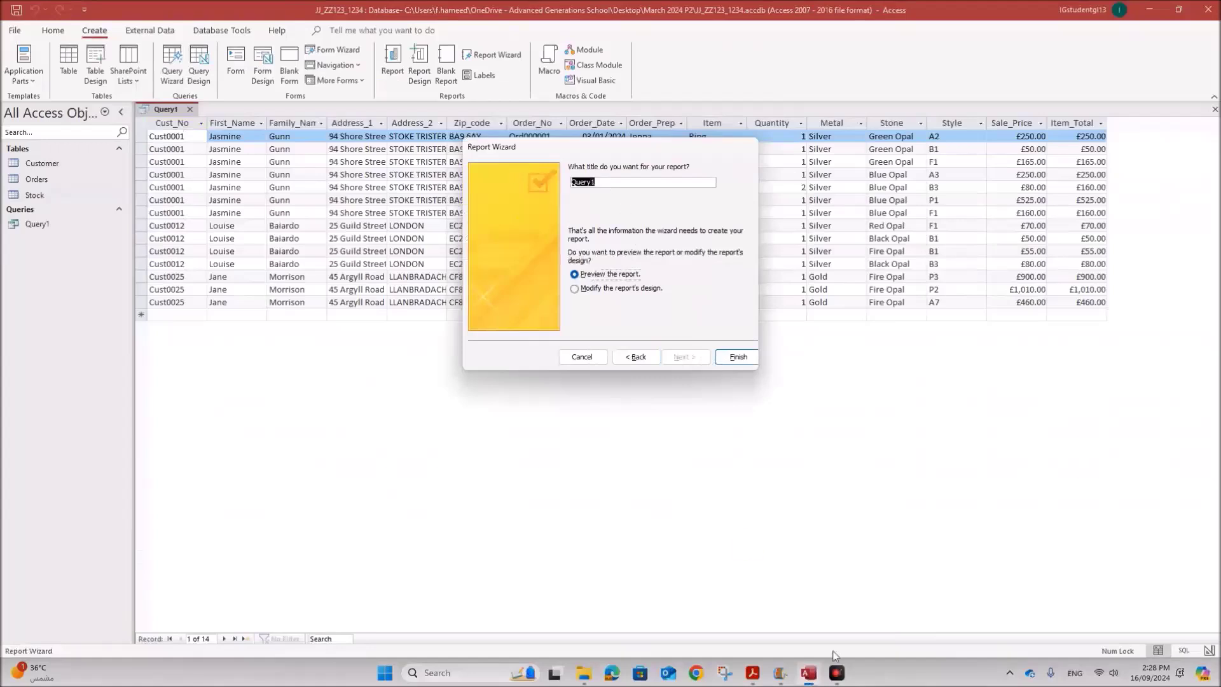
click(752, 672)
scroll(679, 503, down, 10)
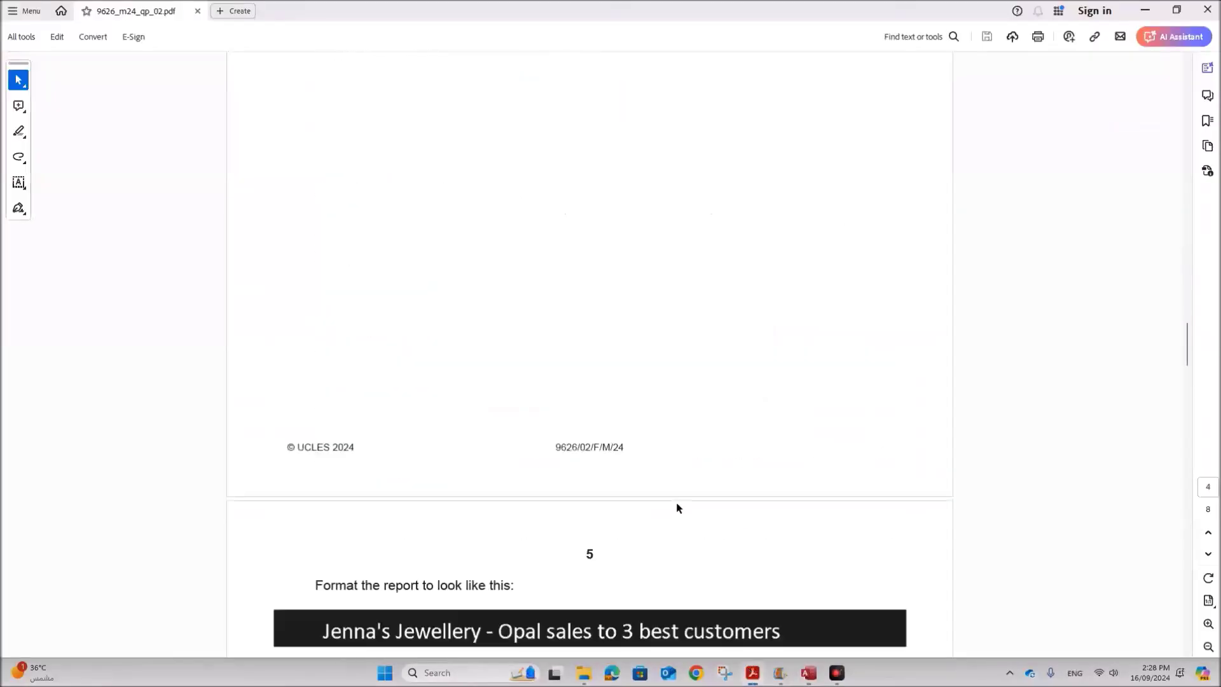
scroll(678, 506, down, 3)
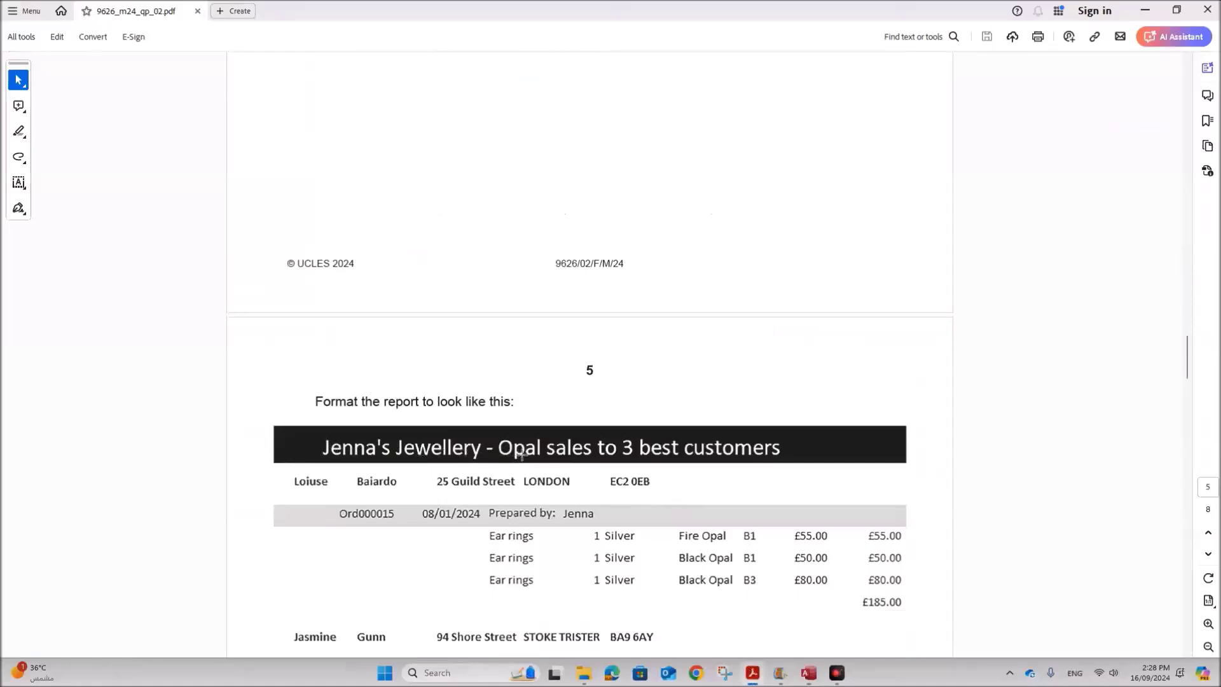
click(807, 673)
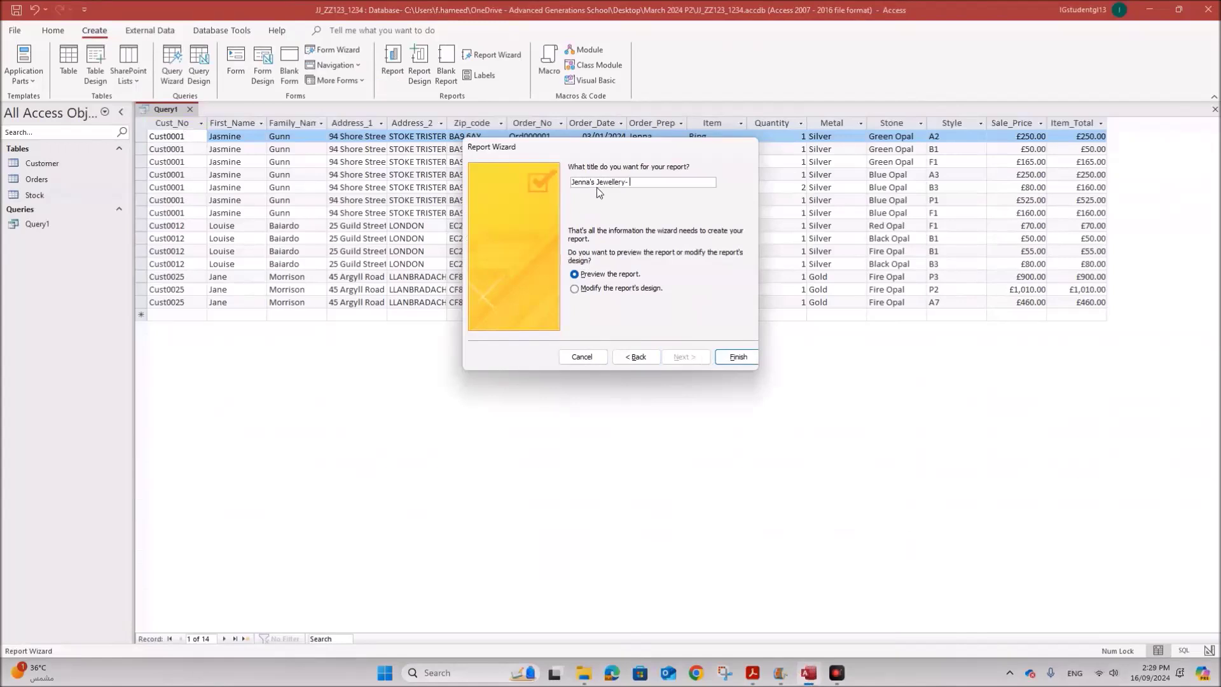
text(Opal sales to 3 best customers)
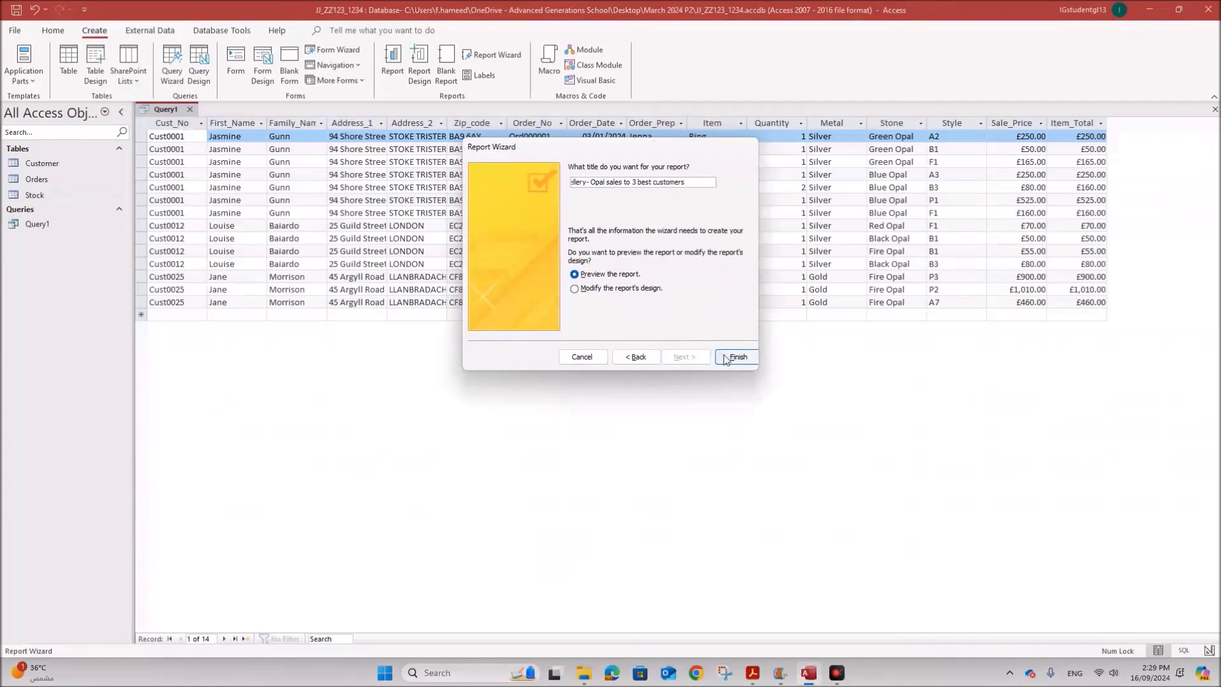
click(726, 360)
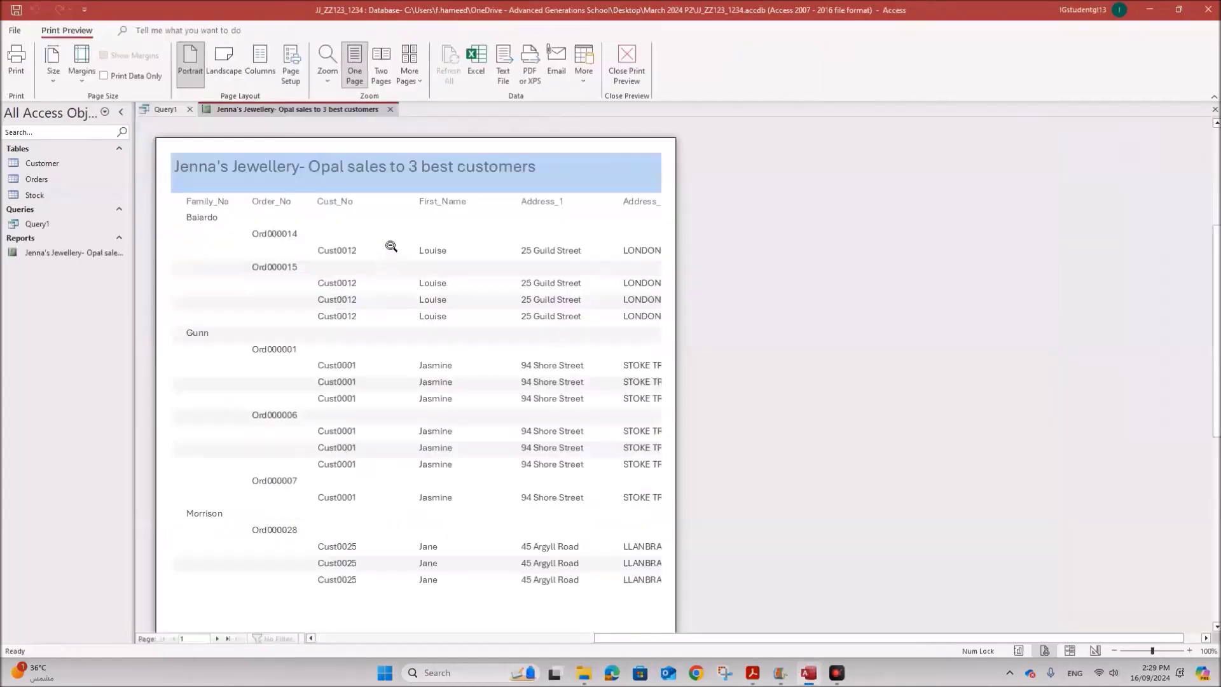
- Open the new report in Design View and switch to the sample report layout in the exam paper PDF
right_click(268, 113)
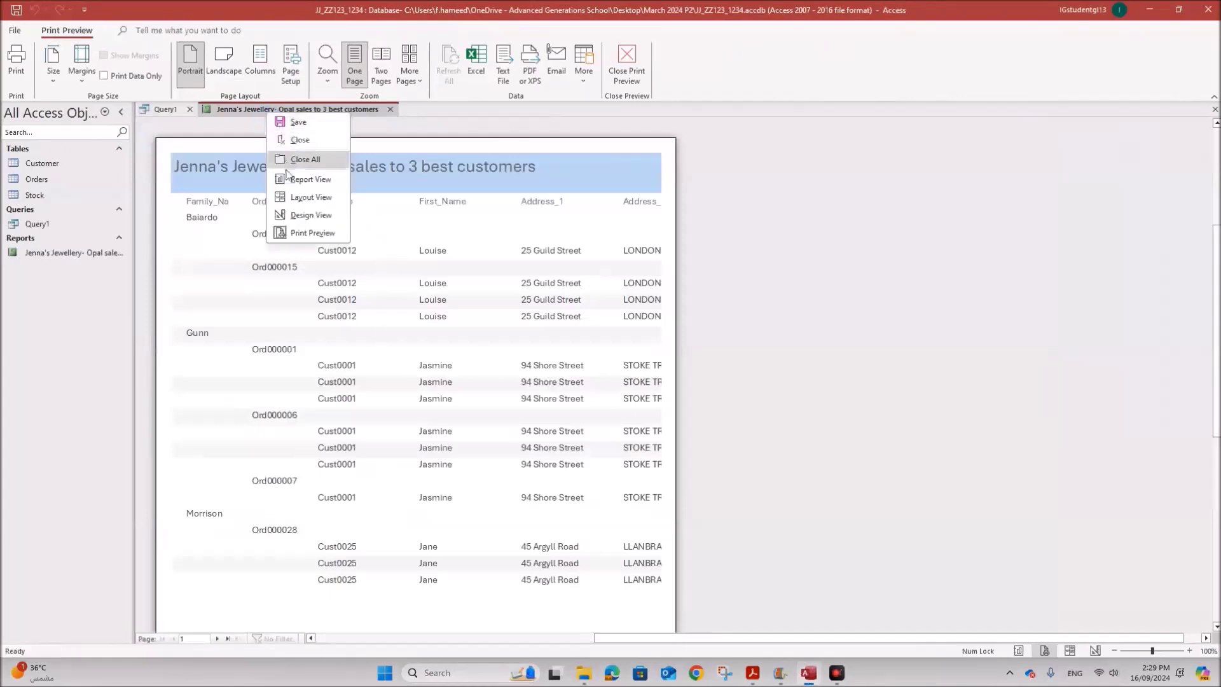
click(306, 218)
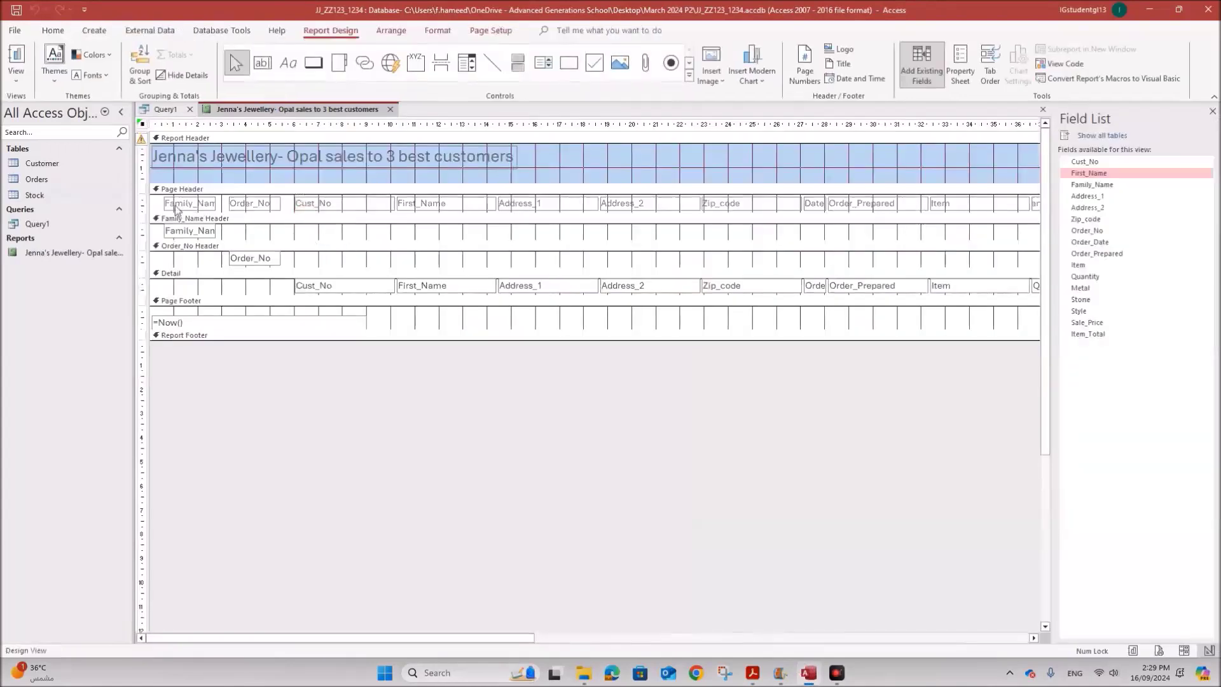
click(756, 676)
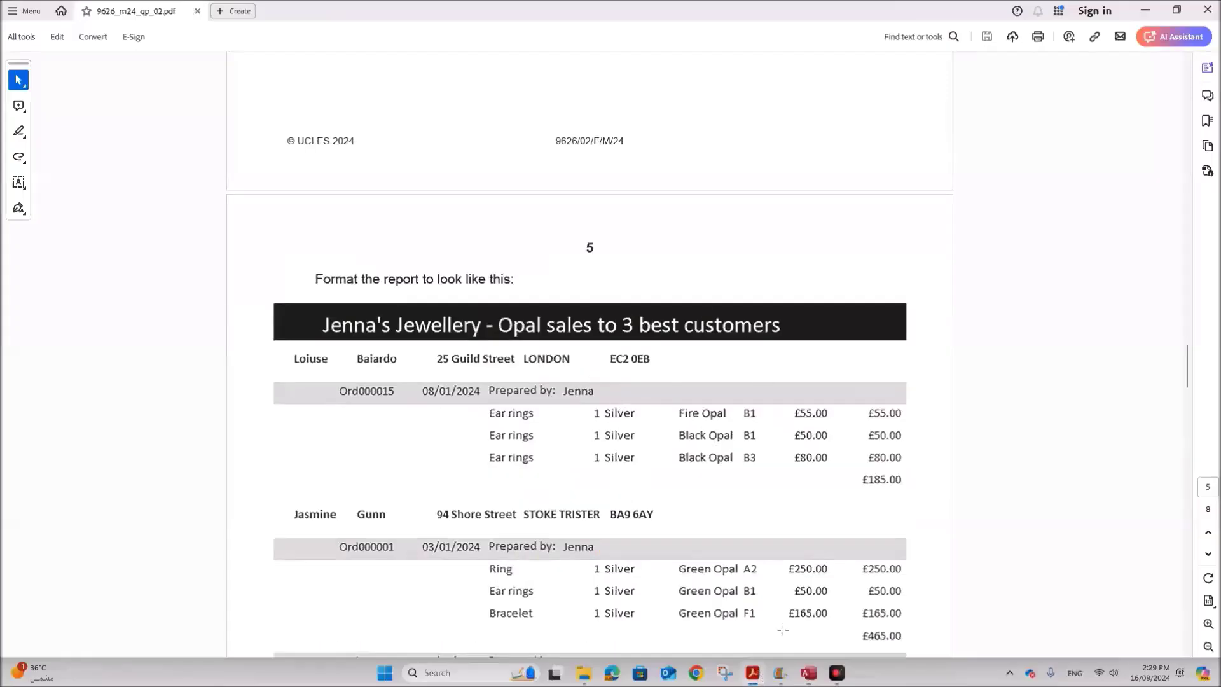
- Back in Access, delete all the labels from the Page Header and the Cust_No text box from the Detail section
click(808, 672)
drag(155, 196, 1211, 210)
key(Delete)
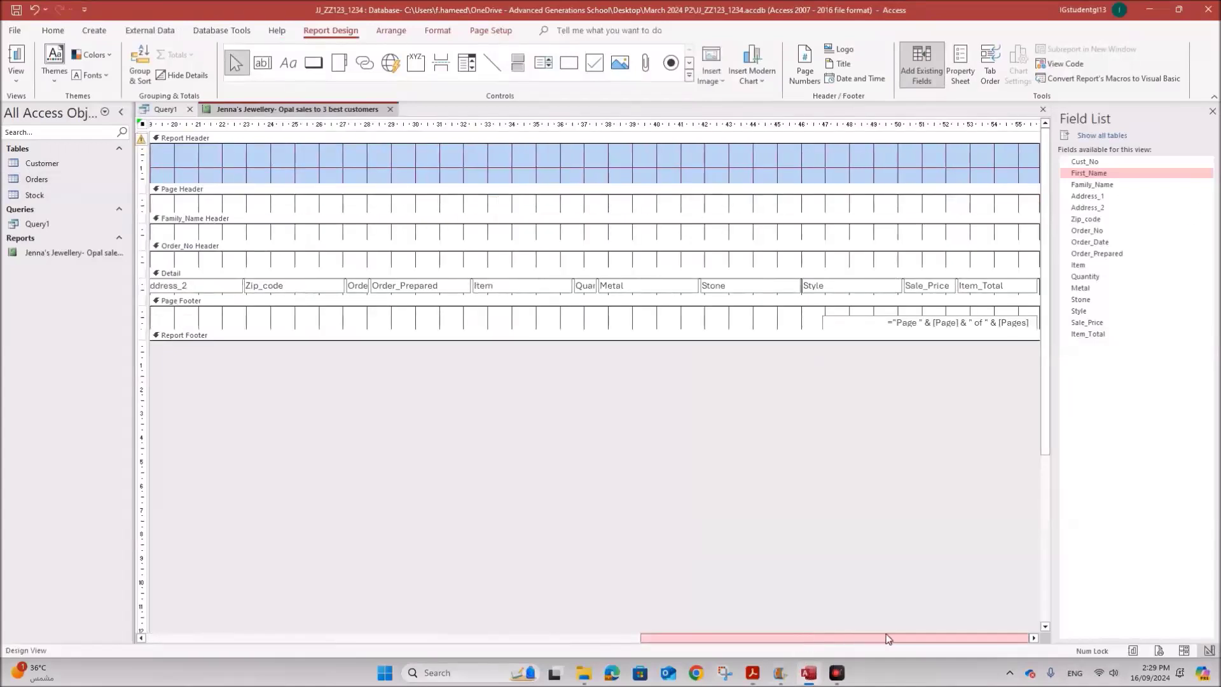
drag(852, 637, 307, 640)
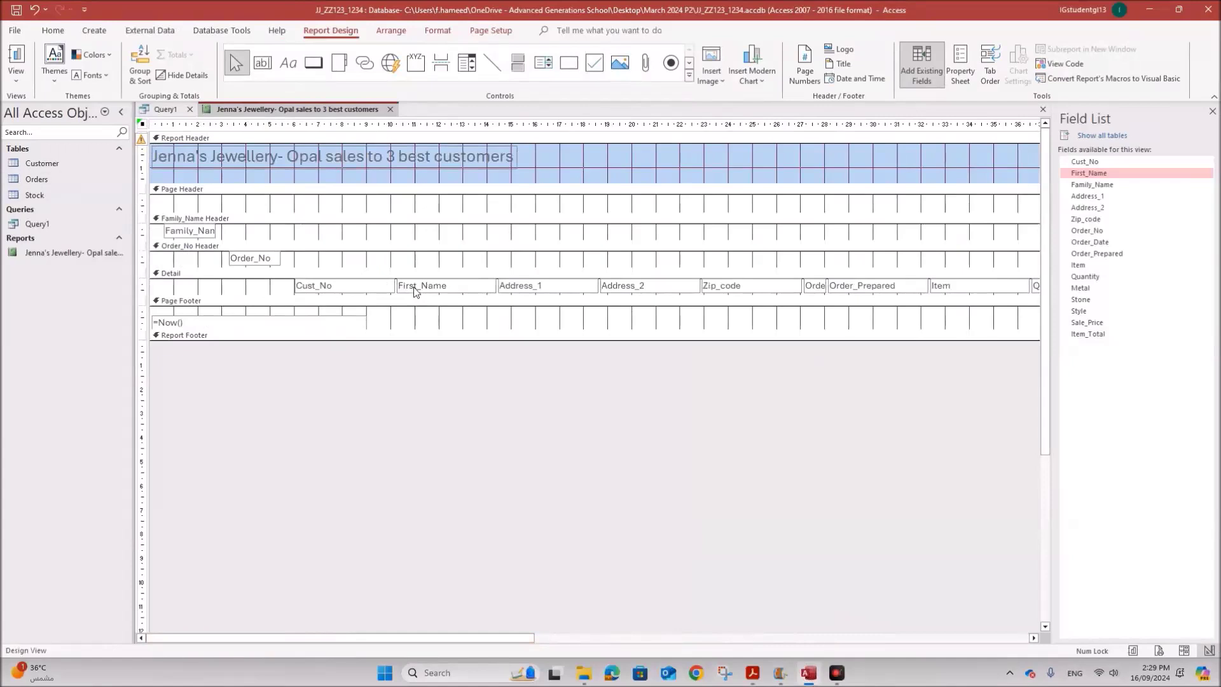
double_click(375, 288)
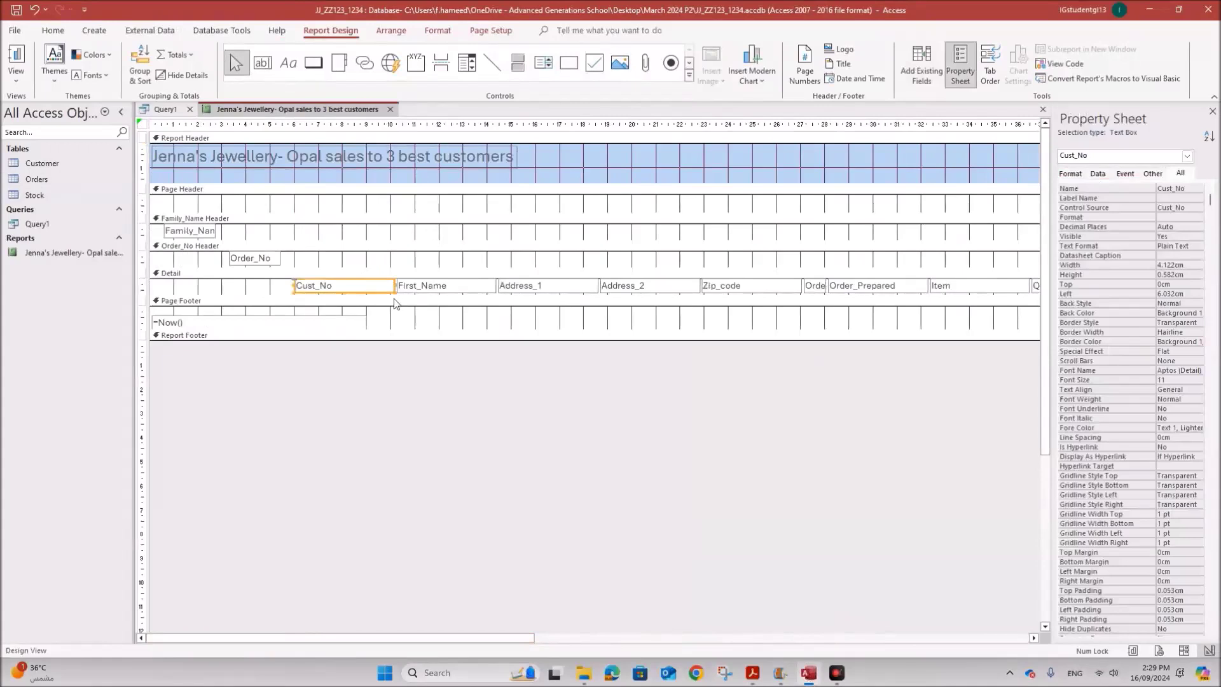
key(Delete)
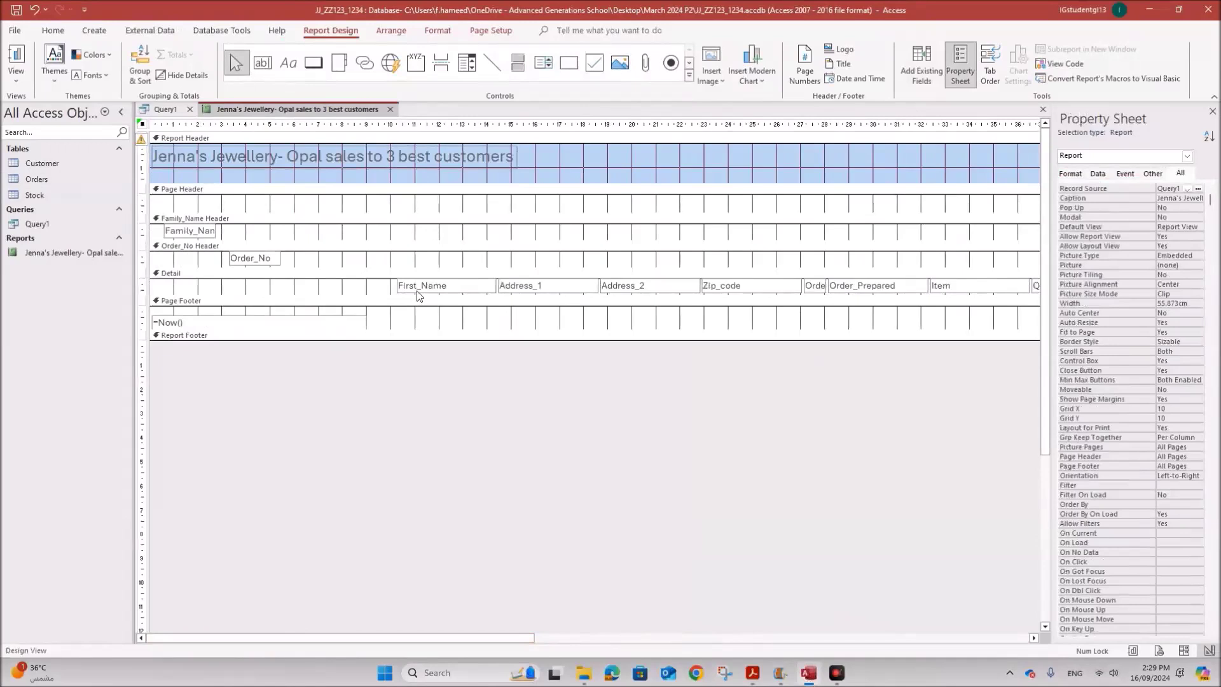
- Move First_Name, Address_1, Address_2 and Zip_code from the Detail section into the Family_Name Header, in line with Family_Name
click(418, 289)
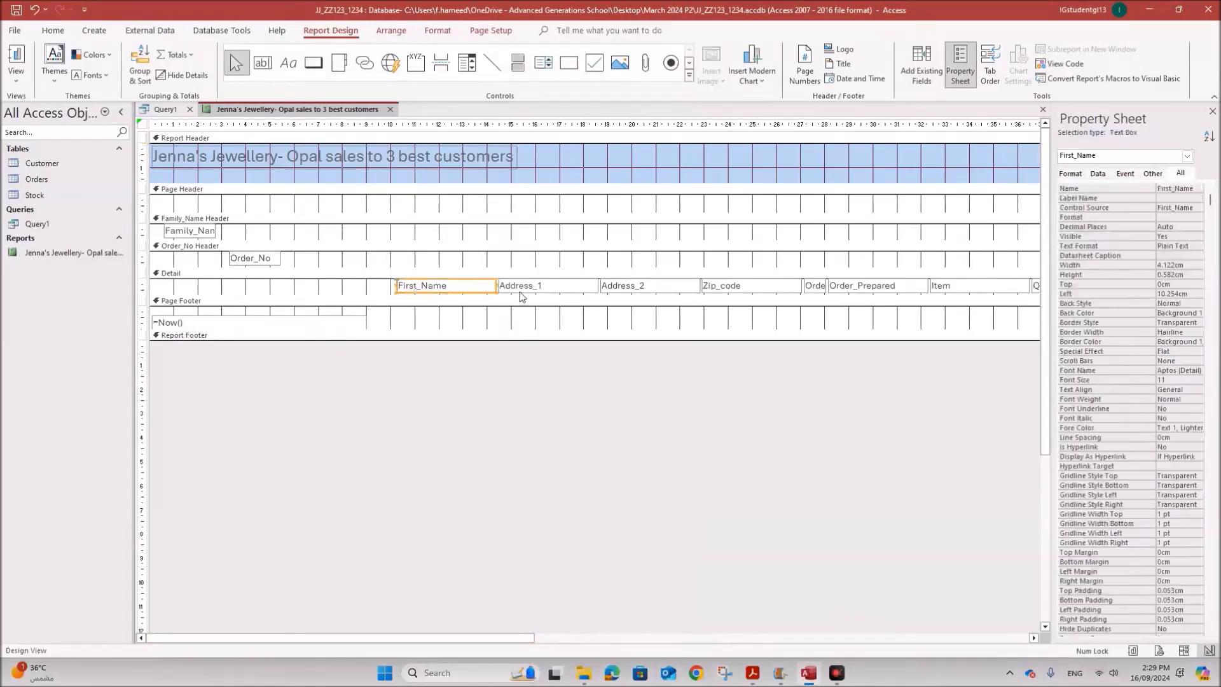
shift+click(522, 296)
shift+click(632, 296)
shift+click(734, 292)
drag(623, 284, 445, 237)
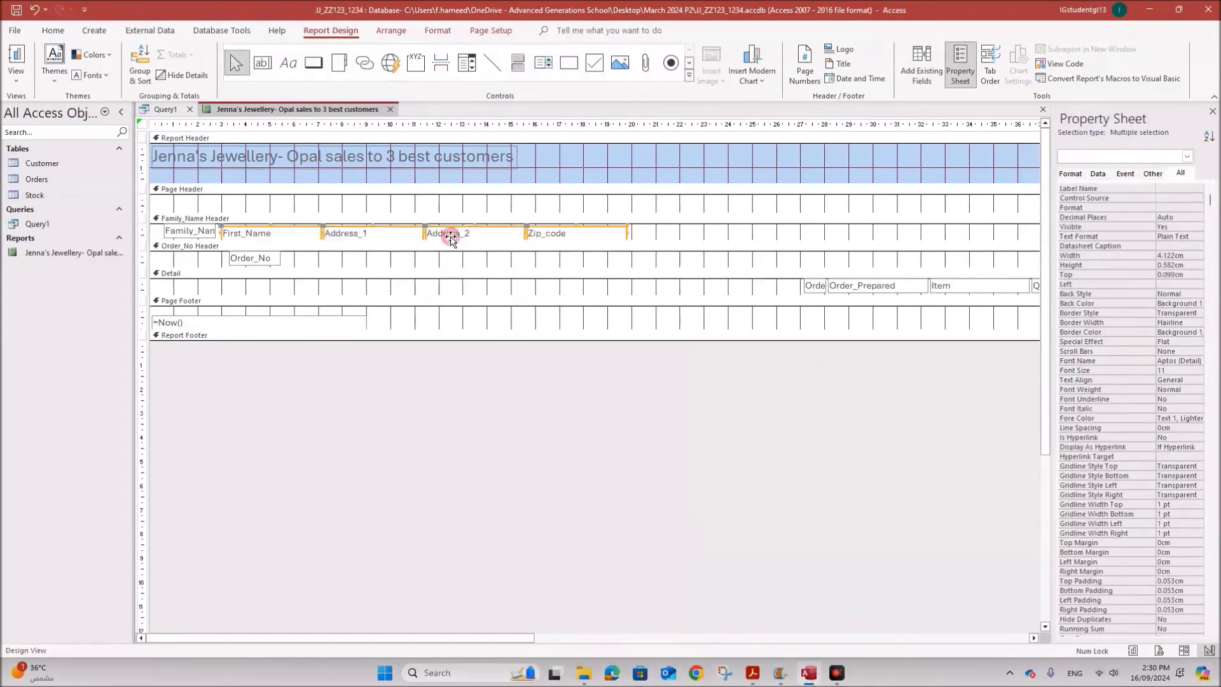
key(Up)
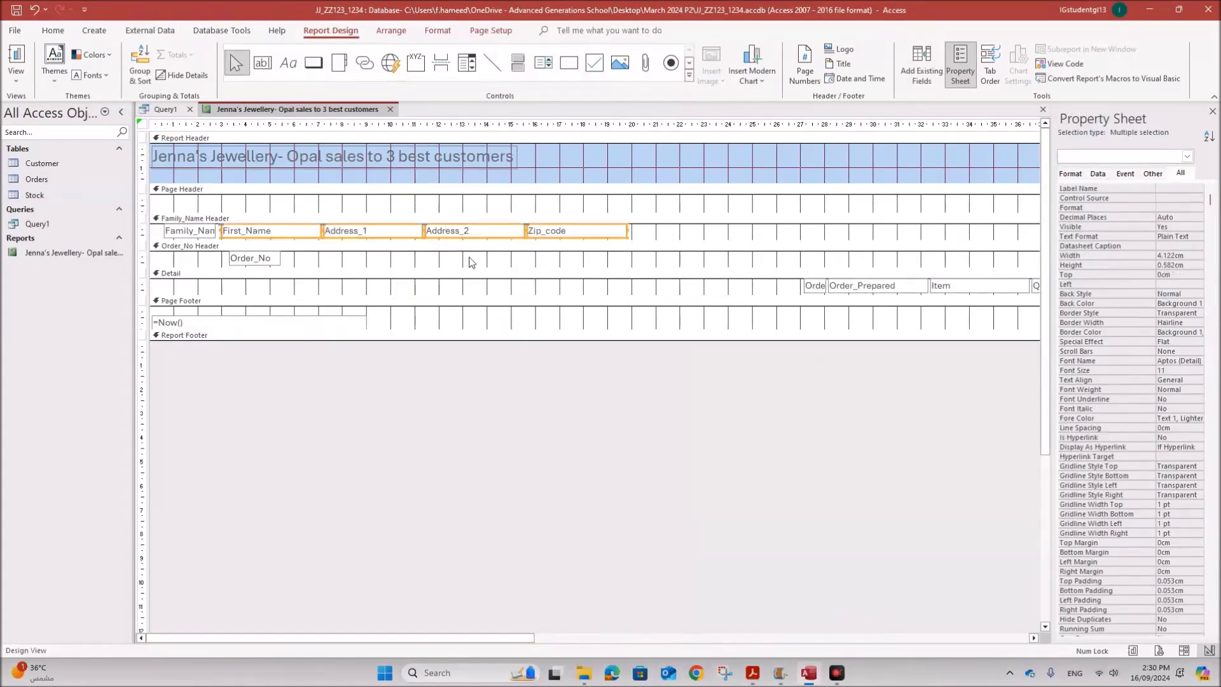
- Move the order date and Order_Prepared text boxes from the Detail section into the Order_No Header beside Order_No
click(813, 286)
shift+click(853, 288)
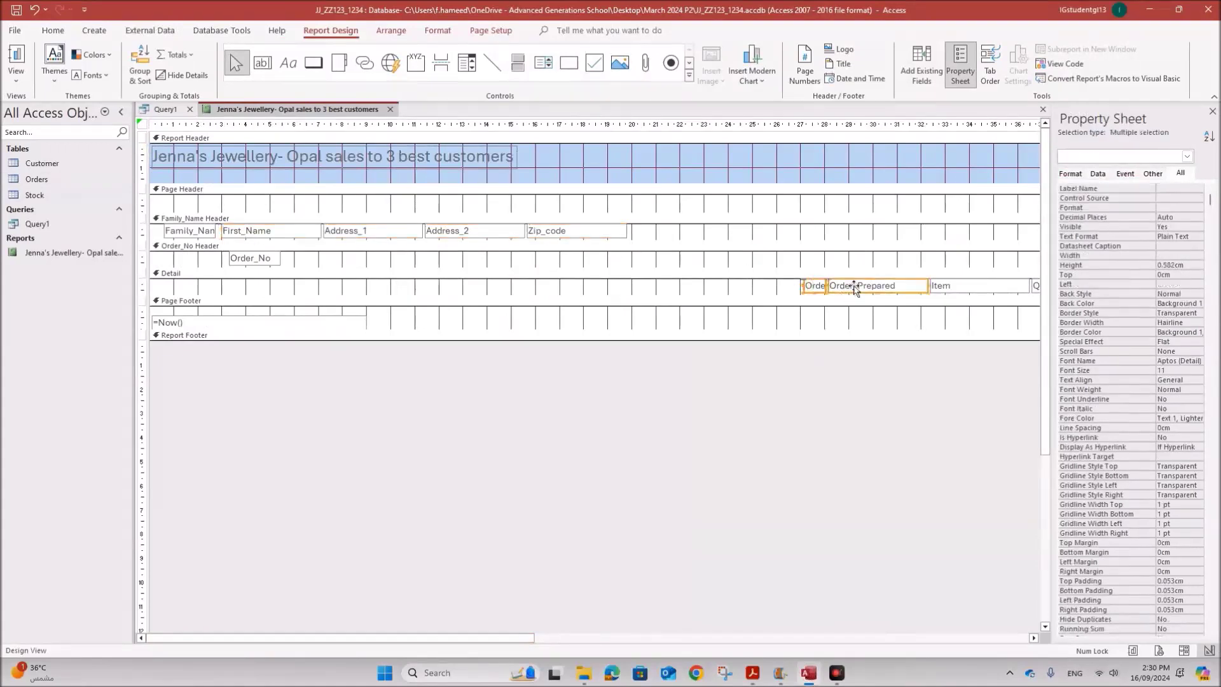
drag(811, 287, 292, 258)
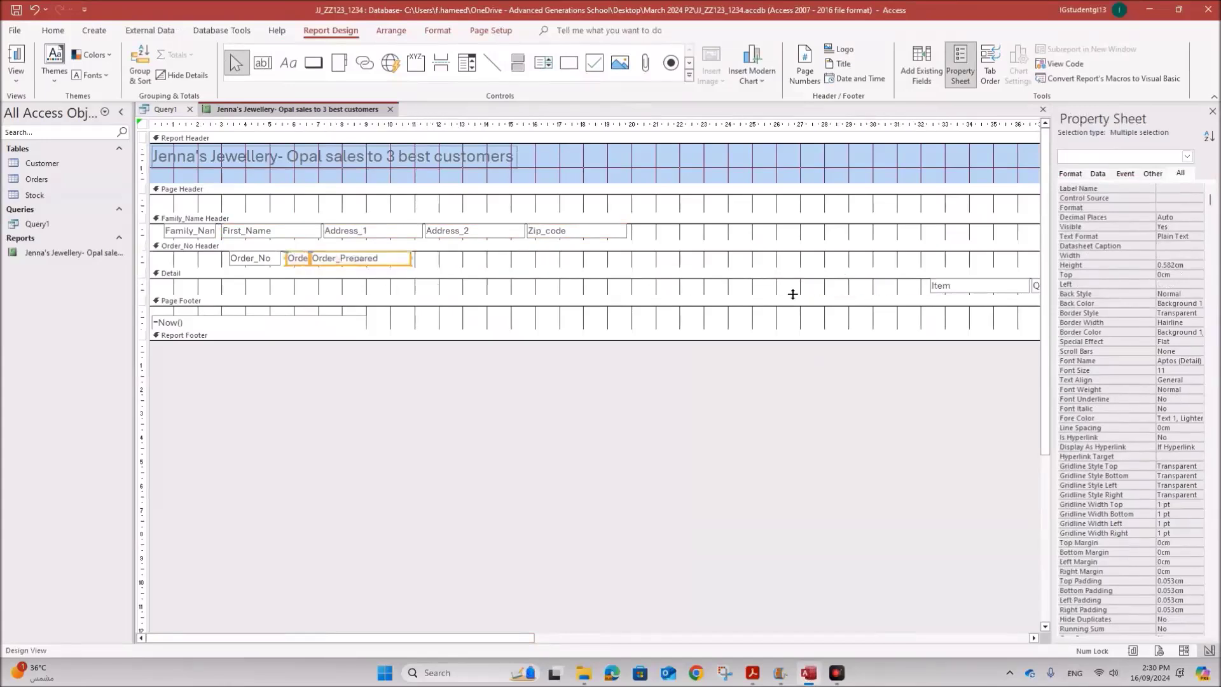
- Shift the Detail text boxes from Item to Item_Total together towards the report's left margin, starting about 6.2 cm in
drag(429, 638, 925, 642)
drag(466, 292, 1005, 307)
drag(714, 292, 368, 296)
drag(626, 638, 185, 632)
drag(600, 292, 317, 290)
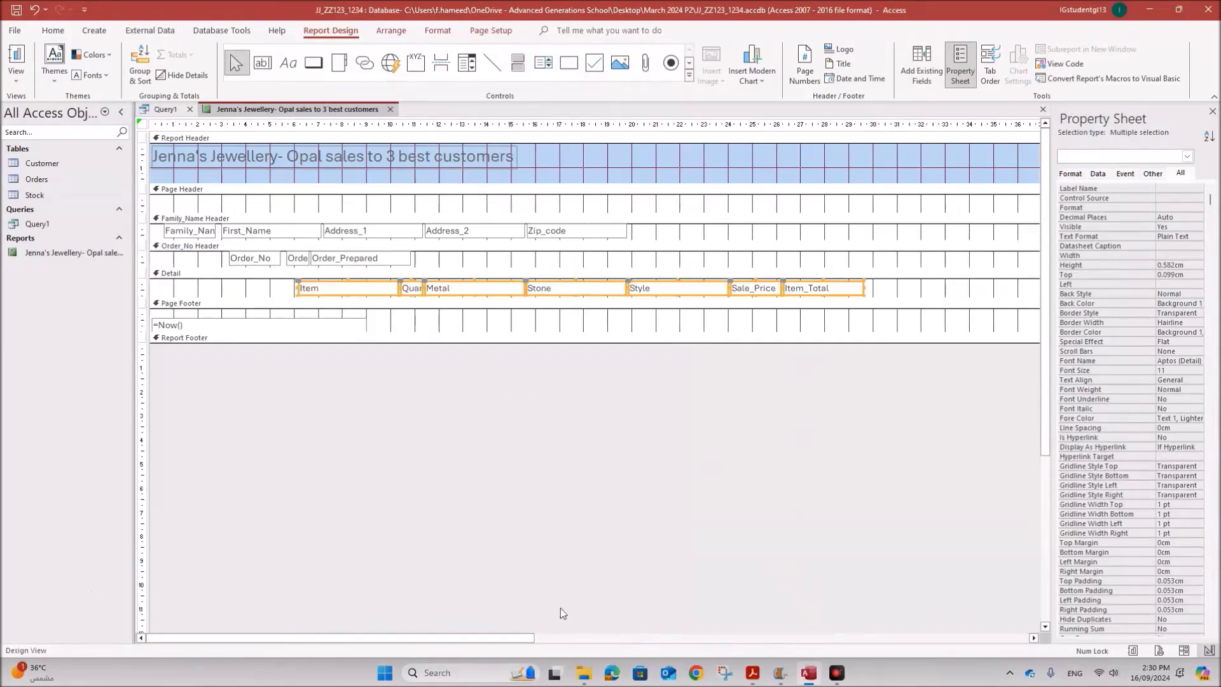
- Delete the page number and the date text boxes from the Page Footer
drag(508, 638, 1002, 637)
click(896, 324)
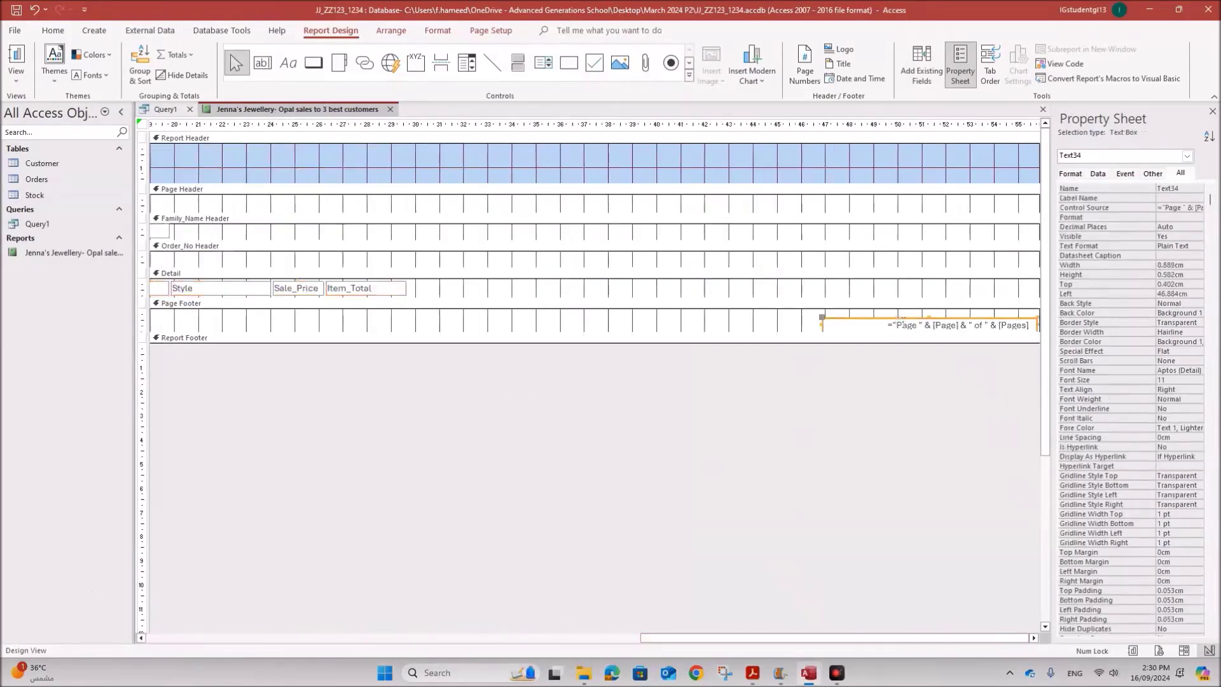
key(Delete)
drag(836, 636, 249, 591)
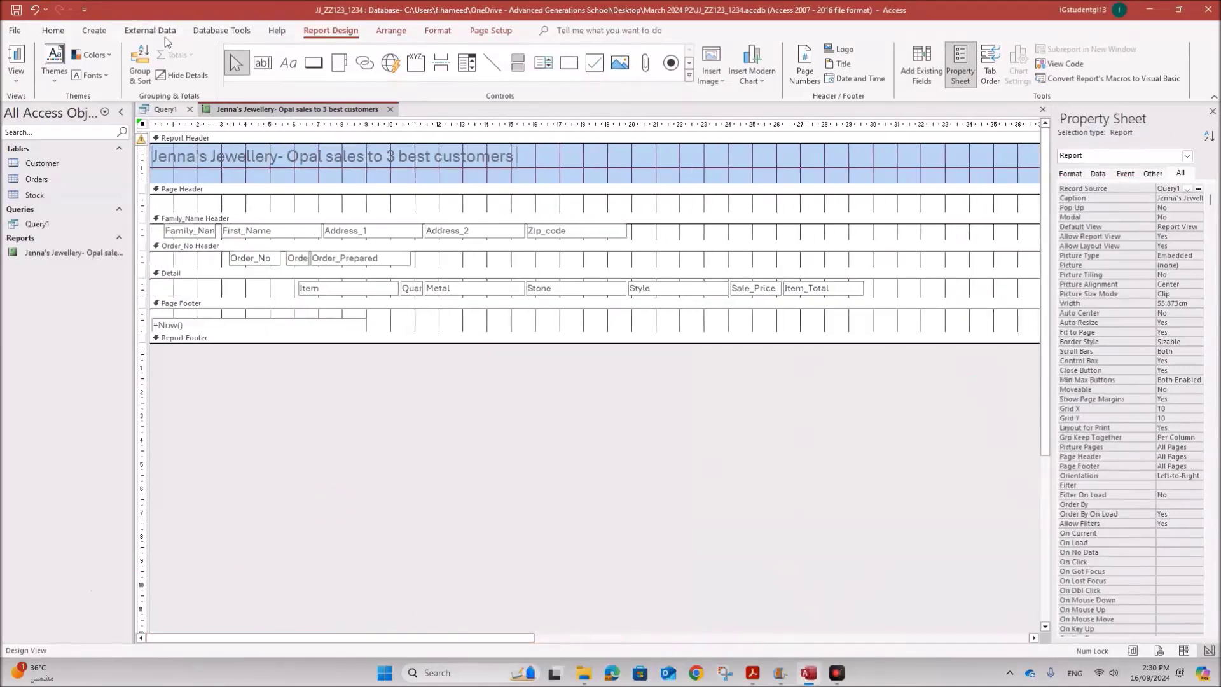
click(304, 322)
key(Delete)
- After checking the report in Layout View, place First_Name before Family_Name in Design View and narrow First_Name to about 2.88 cm
right_click(267, 112)
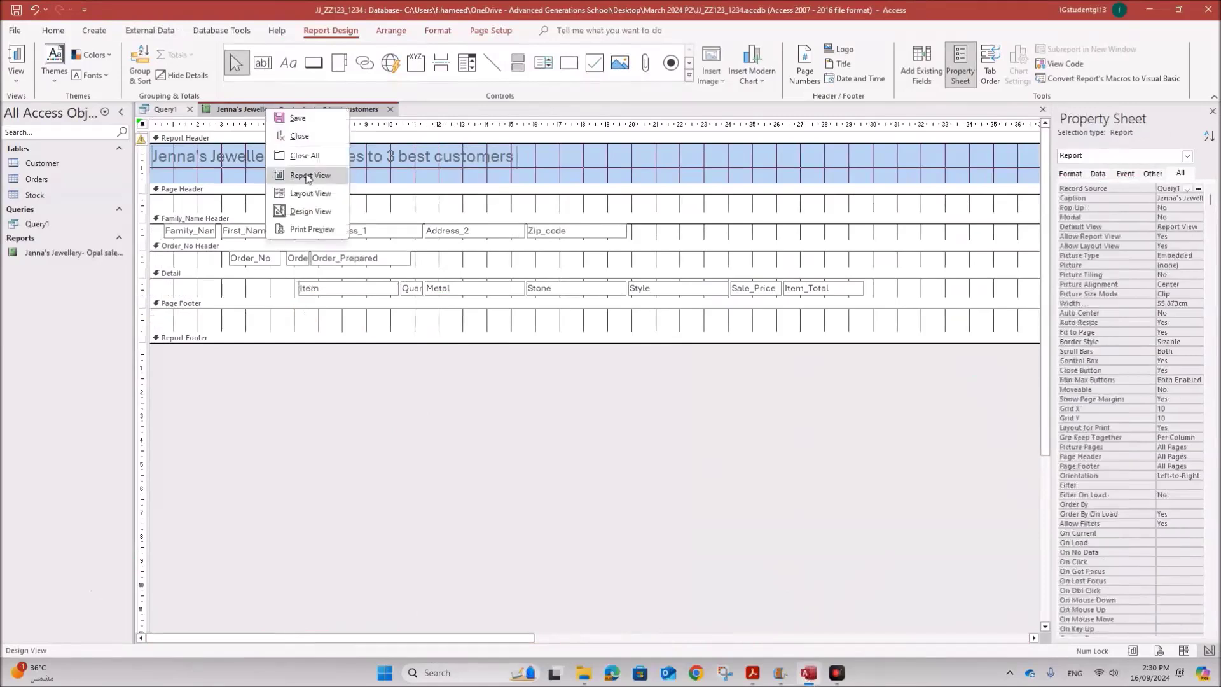
click(311, 192)
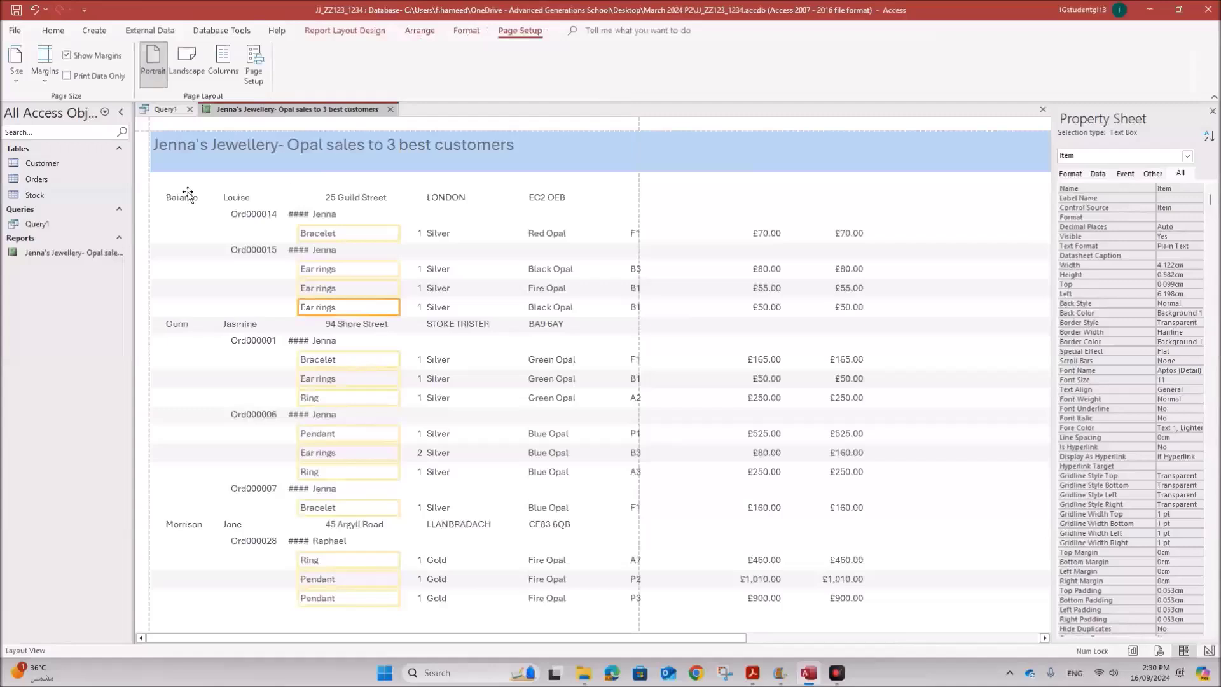
click(183, 199)
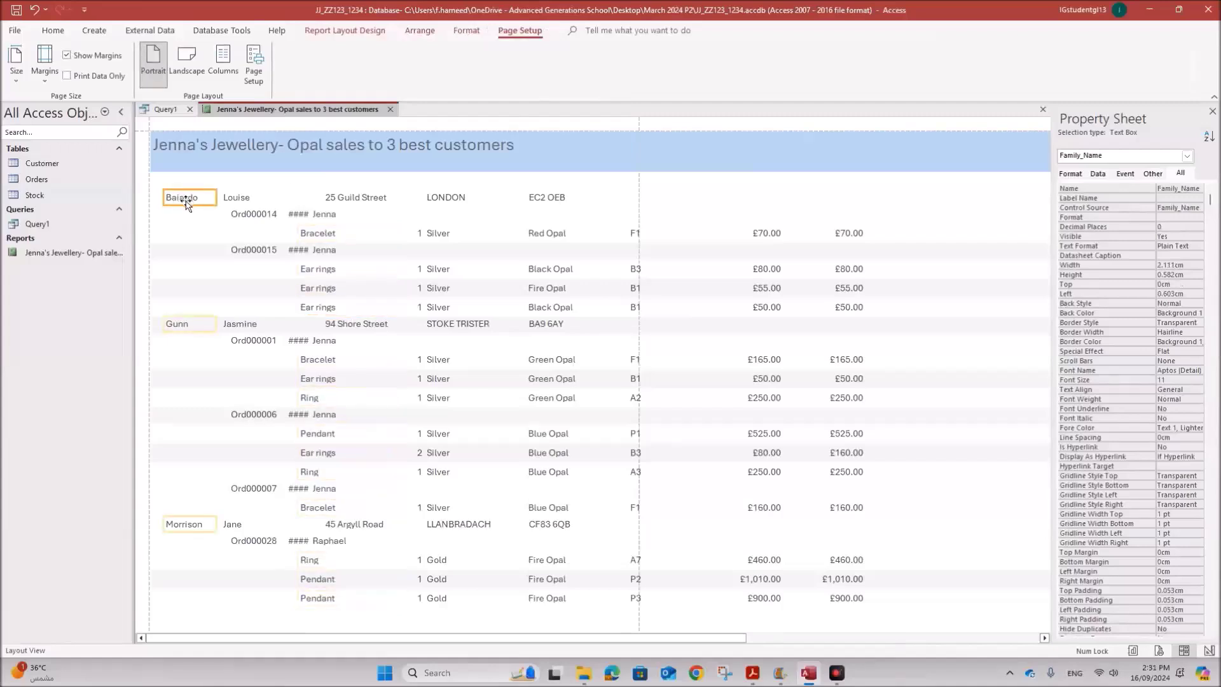
click(237, 198)
right_click(243, 112)
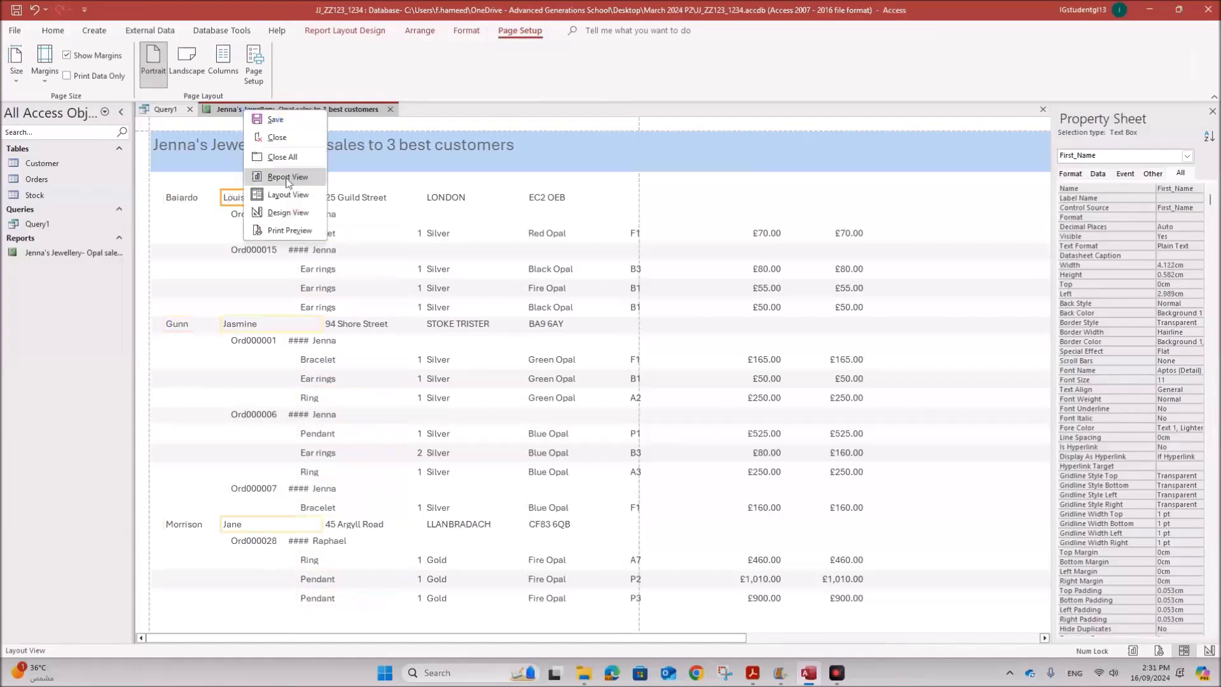
click(288, 212)
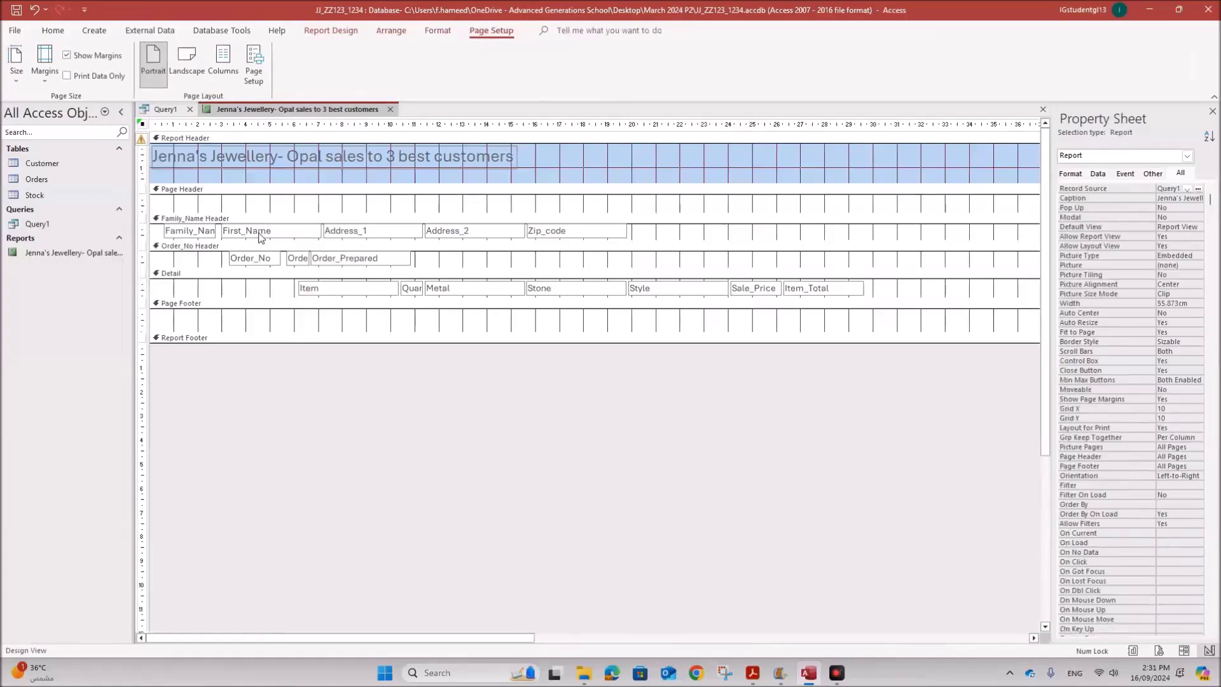
drag(206, 237, 169, 235)
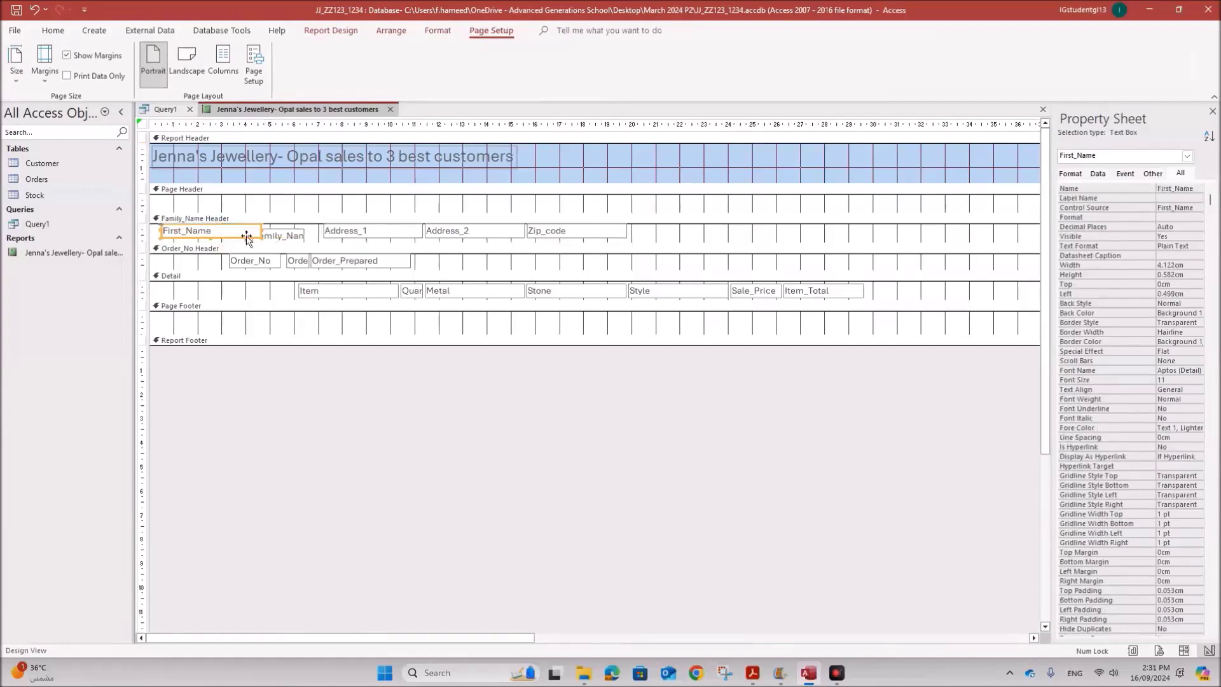
mouse_move(260, 231)
mouse_down()
mouse_move(232, 231)
mouse_move(257, 228)
mouse_up()
- In Layout View, lower the First_Name text box to about 0.11 cm from the section's top, level with Family_Name
right_click(242, 111)
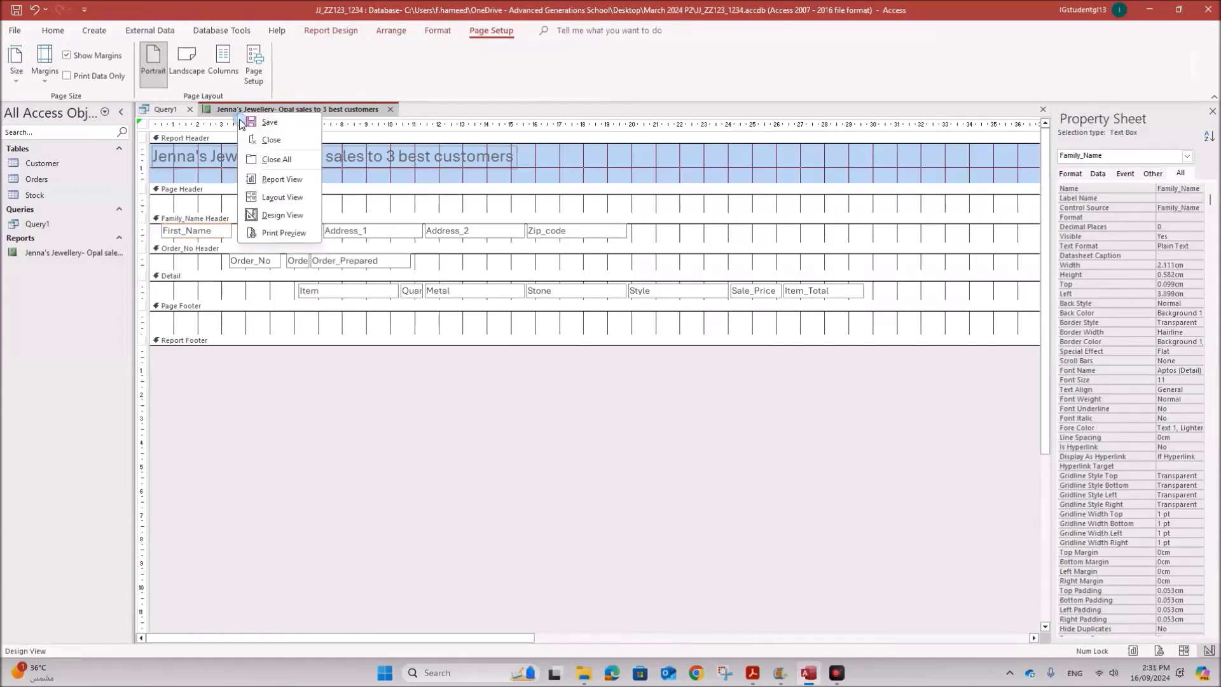
click(273, 196)
click(194, 199)
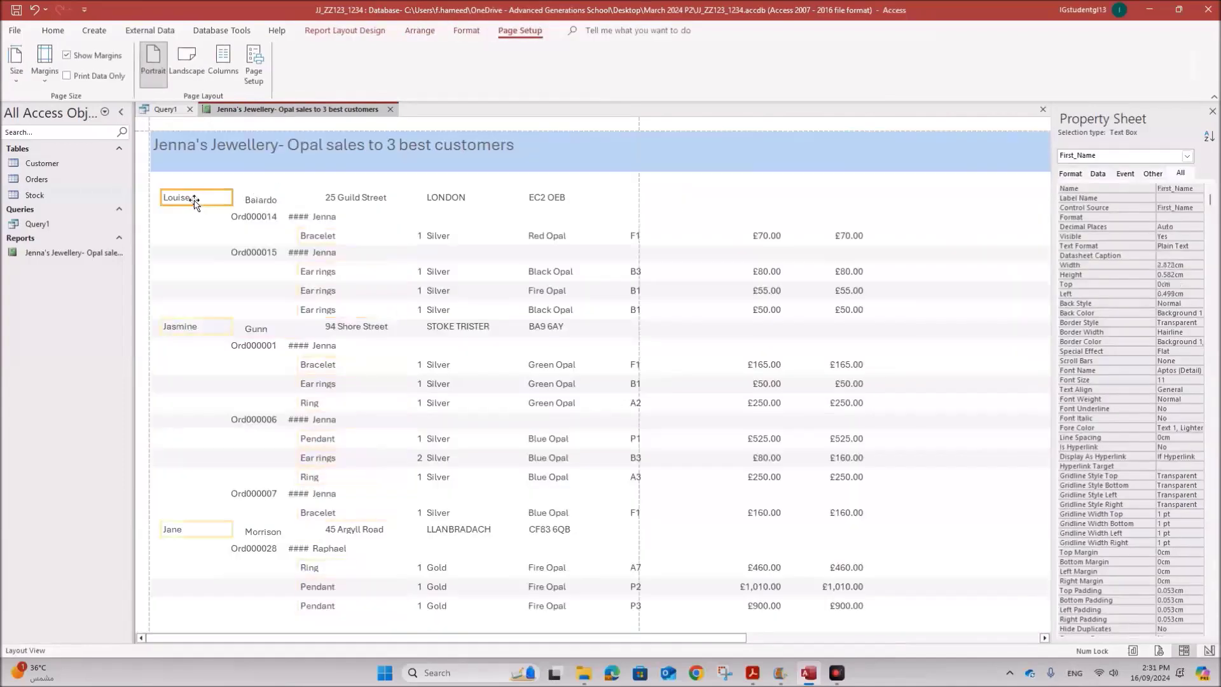
drag(216, 201, 266, 203)
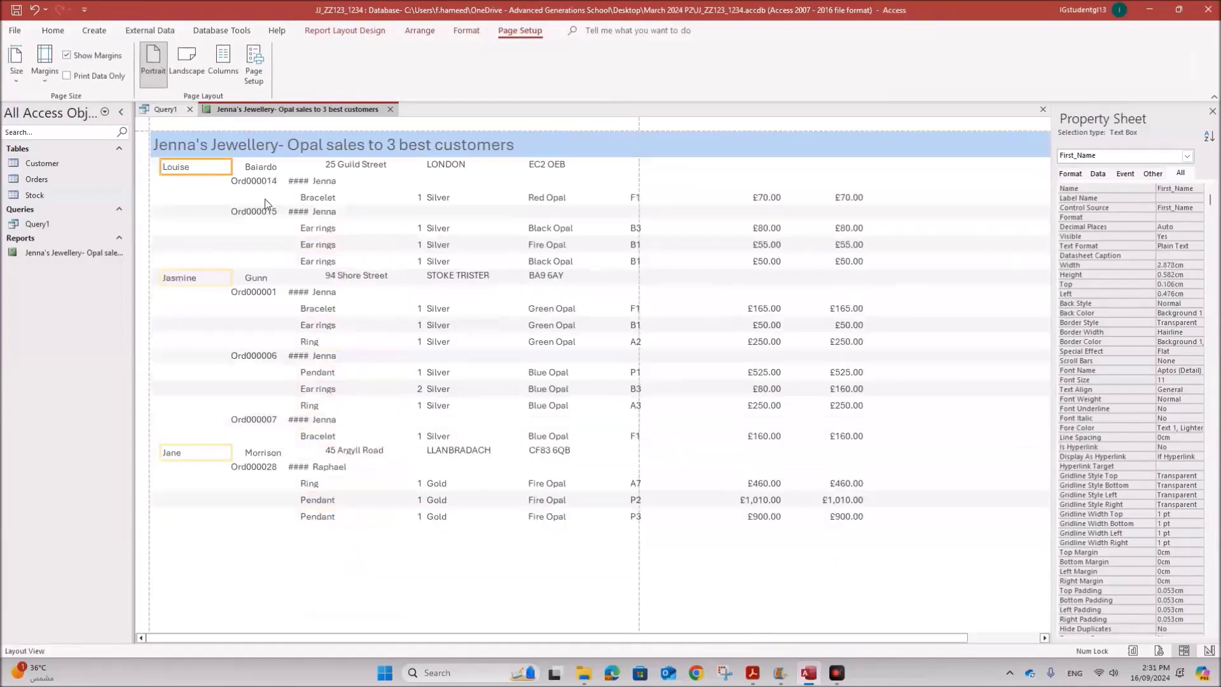
key(Down)
- Align Address_1 with the name fields, about 0.11 cm from the section's top, and shift it left close to Family_Name
click(345, 167)
drag(345, 166, 346, 168)
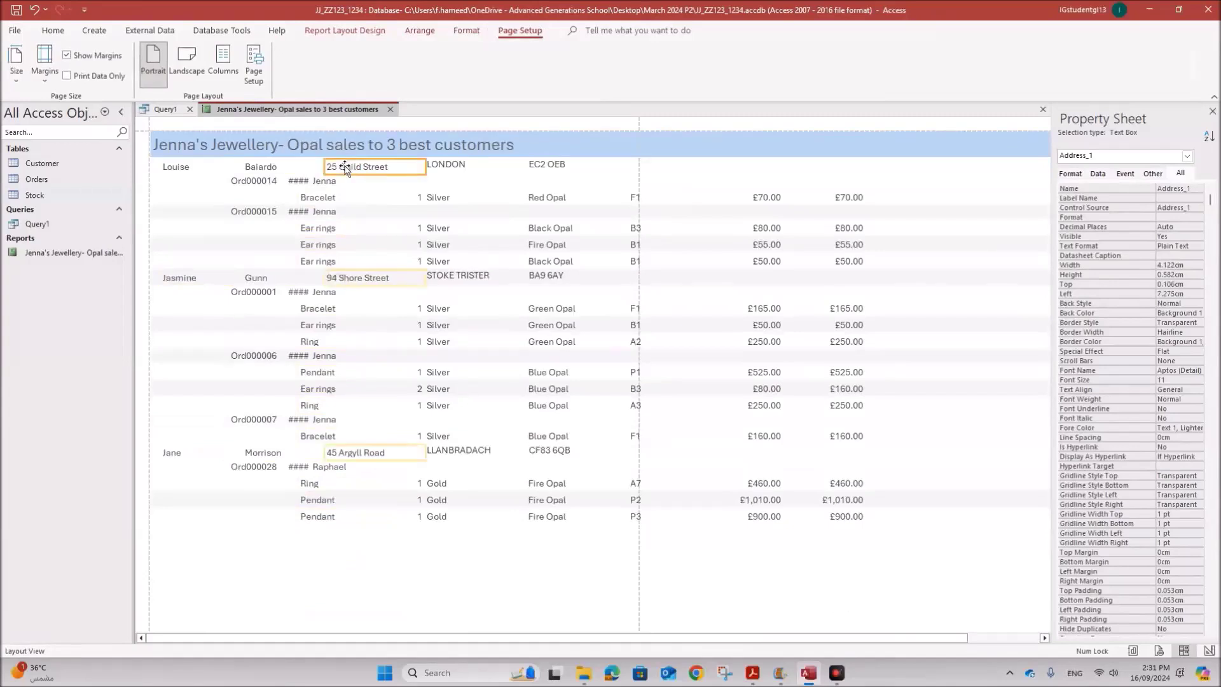
key(Left)
key(Left)
key(Left)
key(Left)
key(Left)
key(Left)
key(Left)
key(Left)
key(Left)
key(Left)
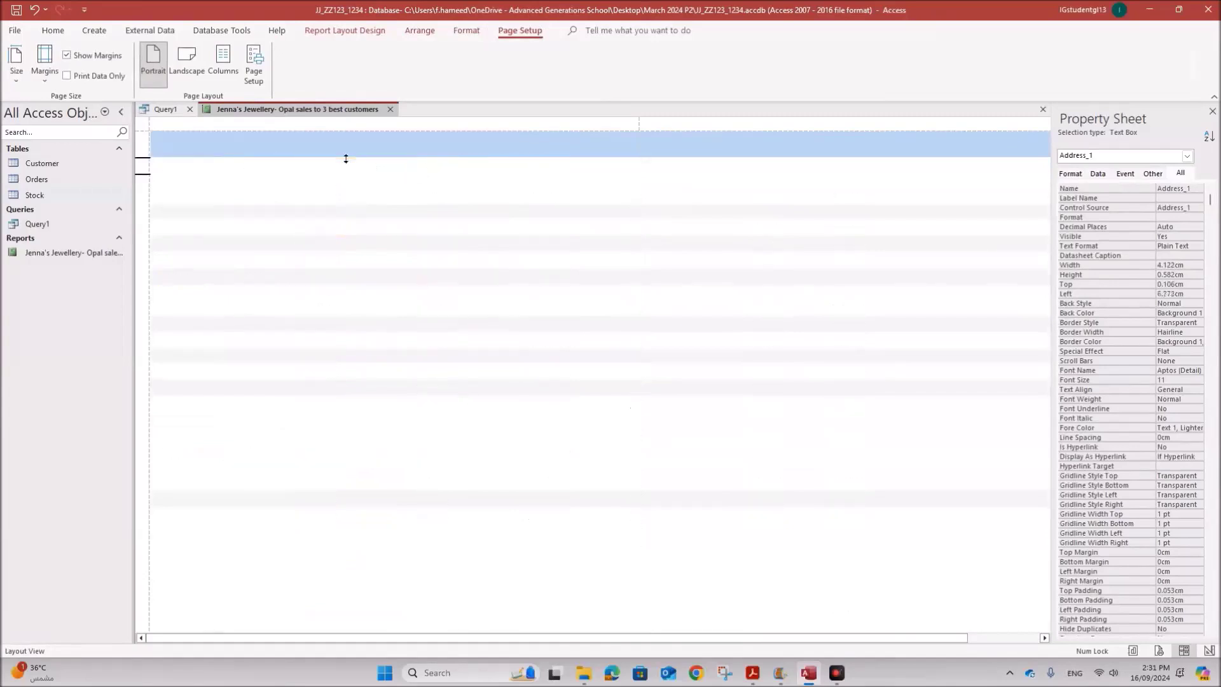
- Narrow Address_1 to fit its text and place Address_2 right after it, about 9.05 cm from the left and level with it
click(438, 164)
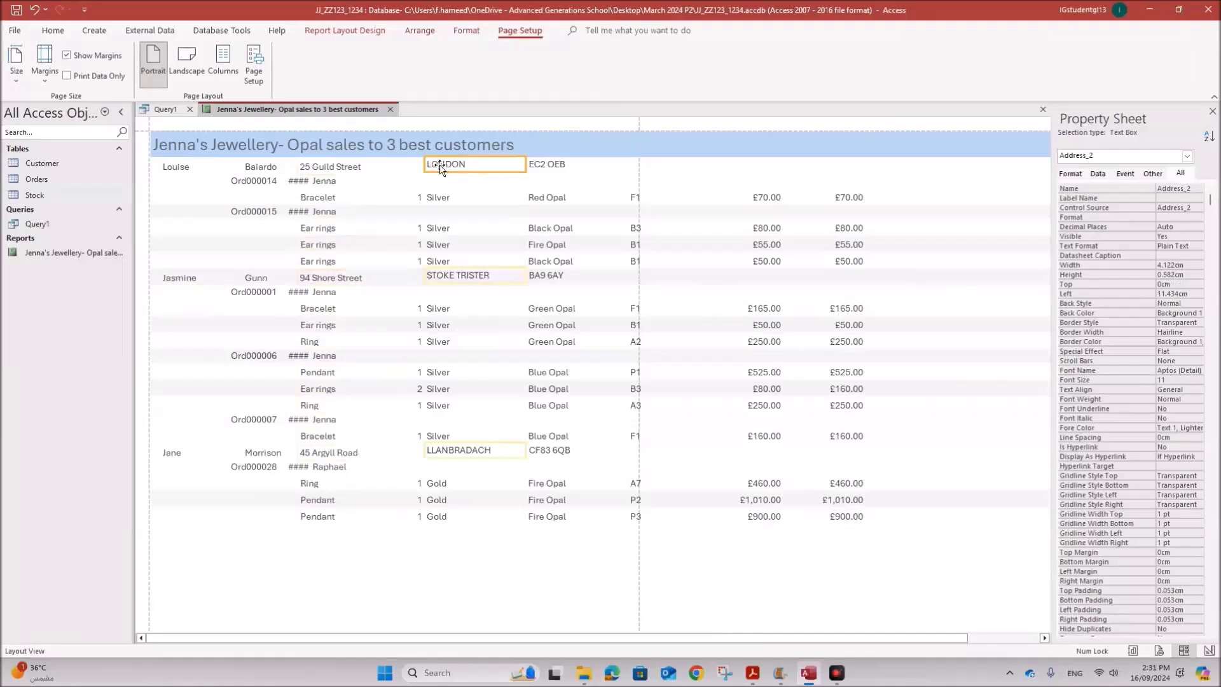
drag(439, 166, 369, 165)
click(362, 165)
click(405, 168)
key(Left)
key(Left)
key(Left)
key(Left)
key(Left)
key(Left)
key(Left)
key(Left)
key(Left)
key(Left)
key(Left)
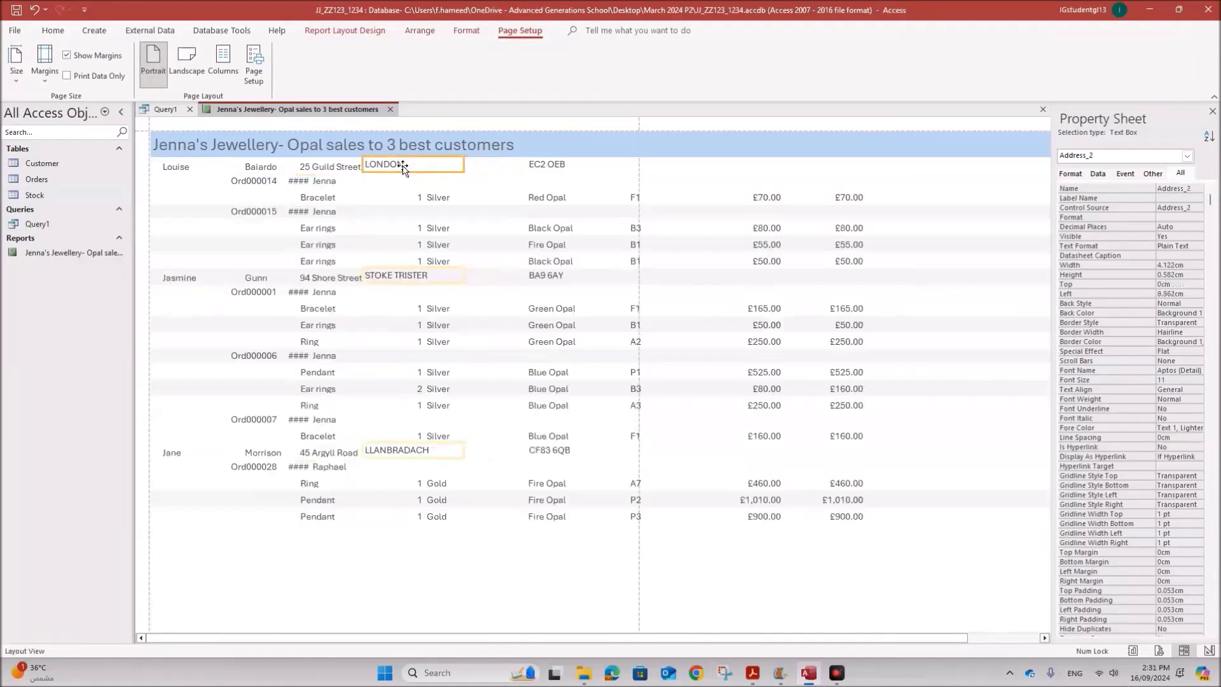
key(Right)
key(Right)
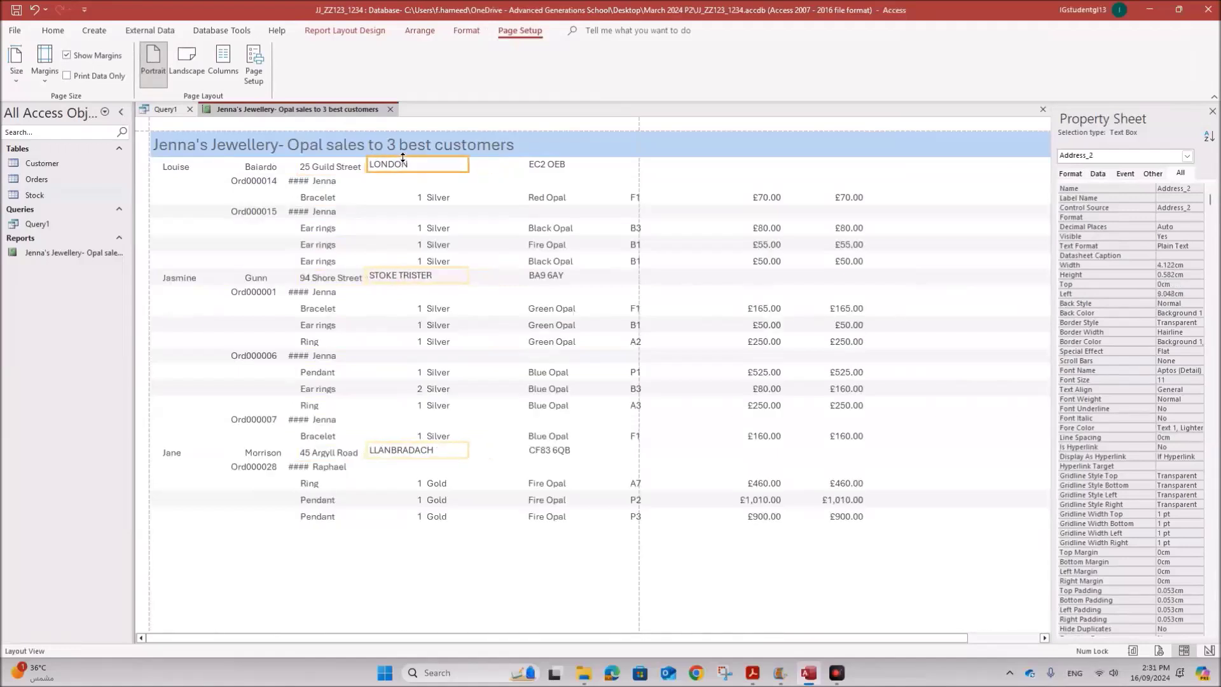
key(Down)
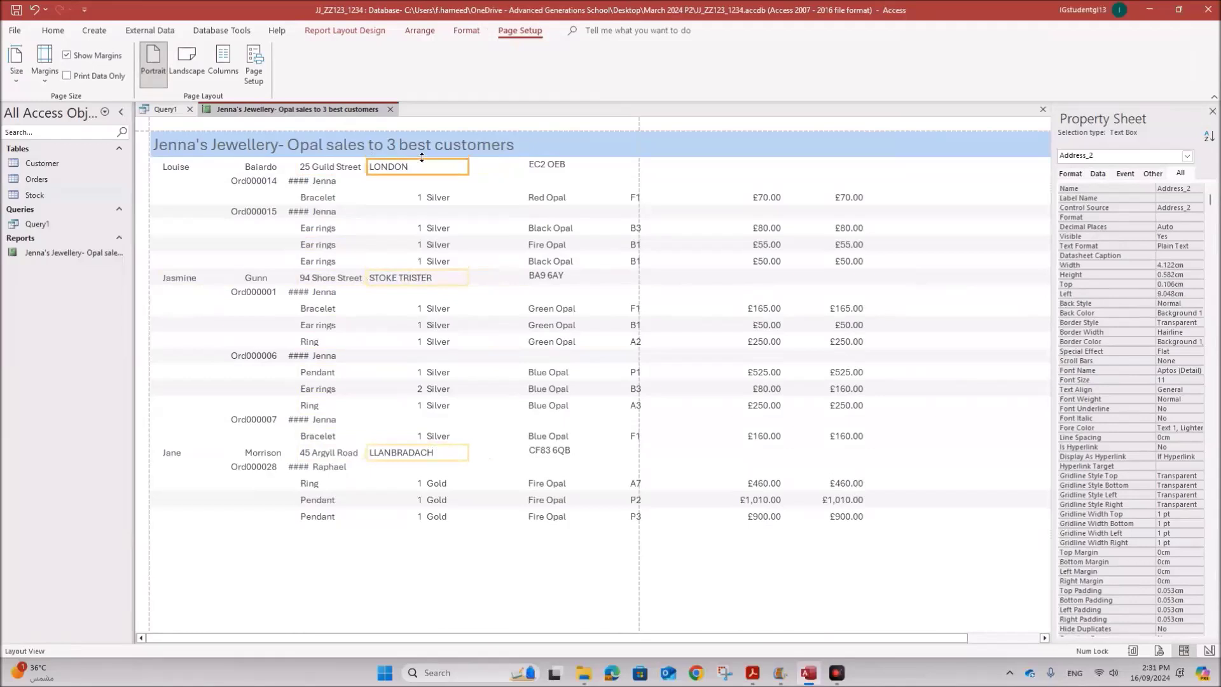
- Narrow Address_2 to fit its text and place Zip_code right after it, about 12.06 cm from the left and level with it
click(539, 165)
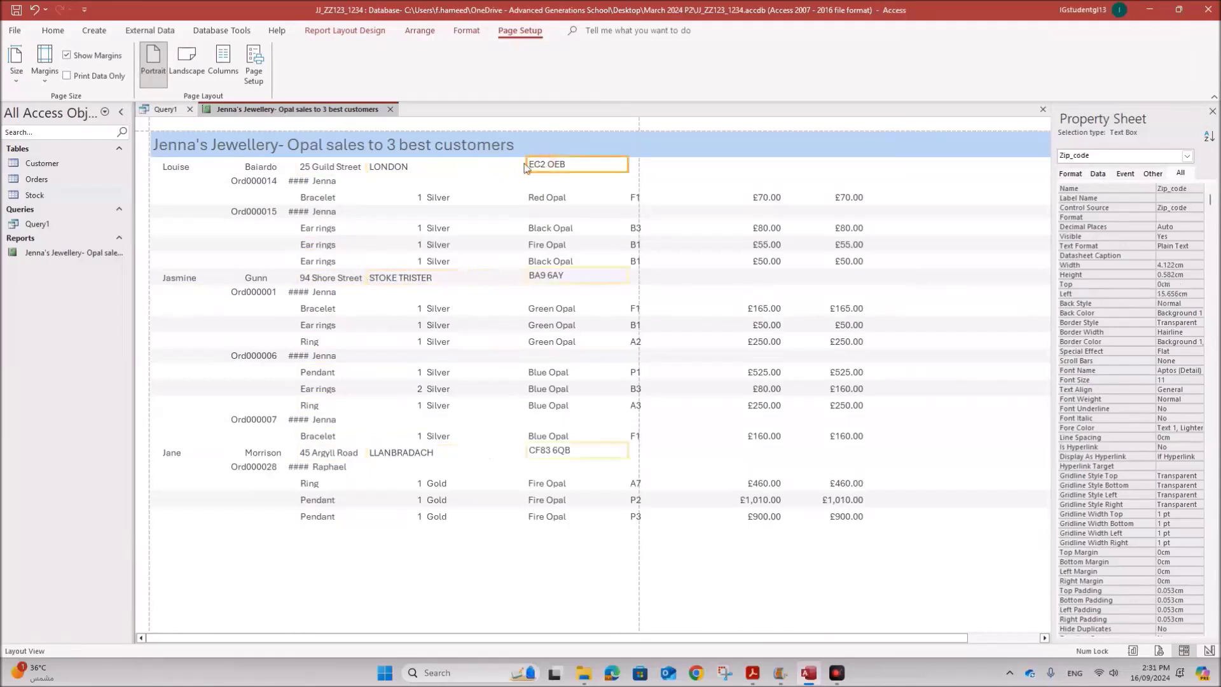
click(411, 169)
mouse_move(470, 166)
mouse_down()
mouse_move(434, 167)
mouse_move(466, 163)
mouse_up()
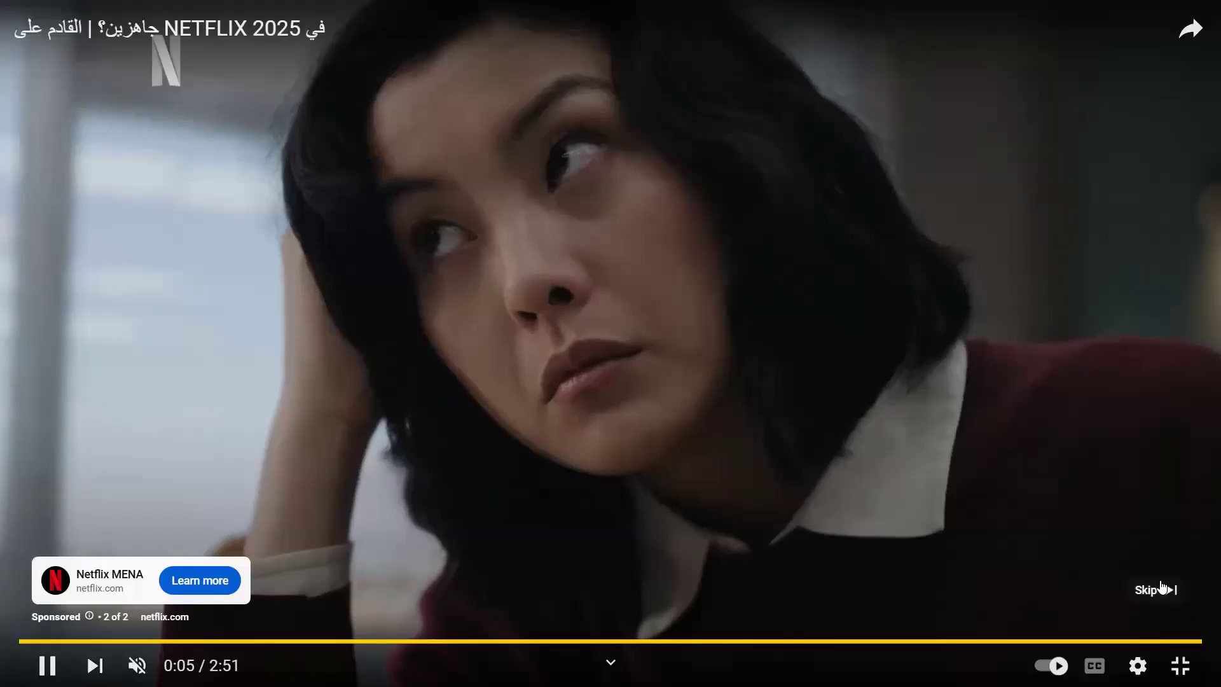
click(1161, 588)
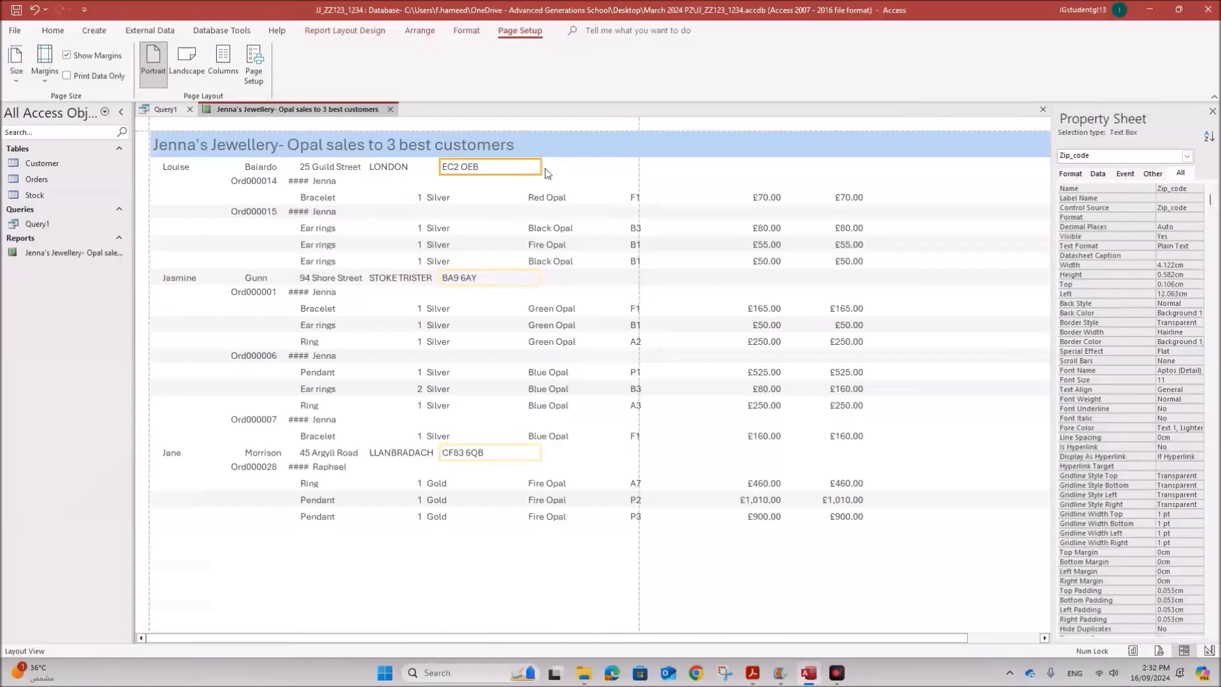
- Make the First_Name, Family_Name, Address_1, Address_2 and Zip_code fields bold
click(346, 168)
click(183, 169)
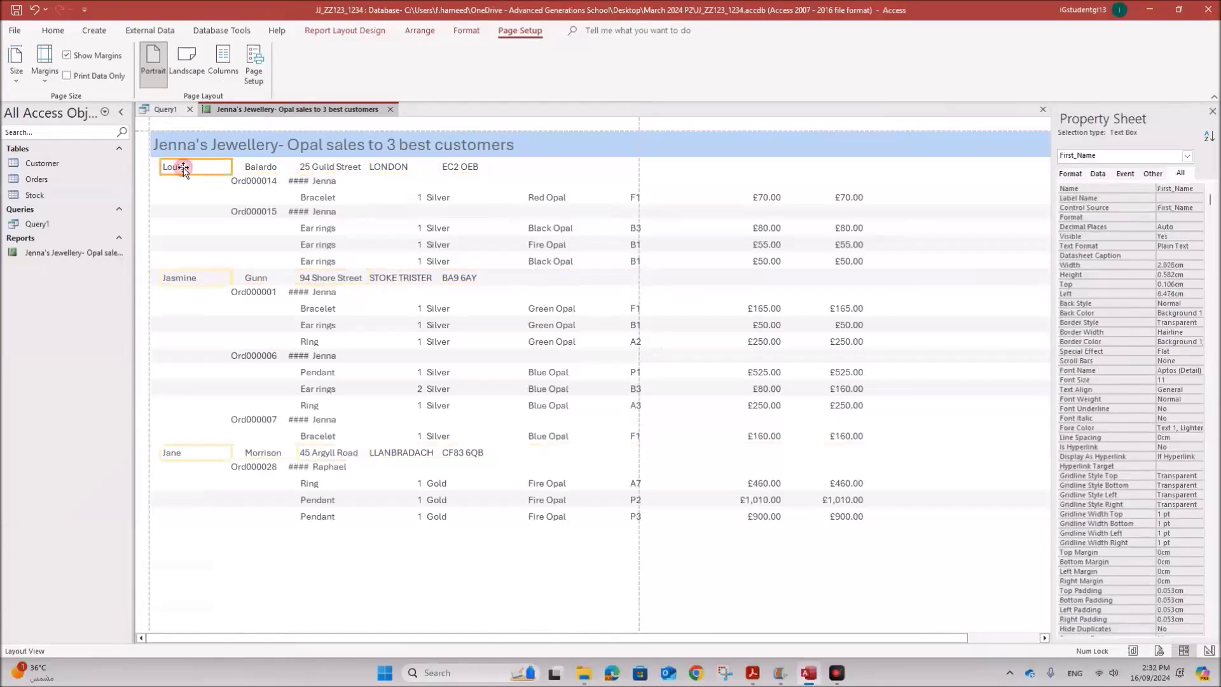
shift+click(258, 166)
shift+click(318, 166)
shift+click(382, 167)
shift+click(455, 168)
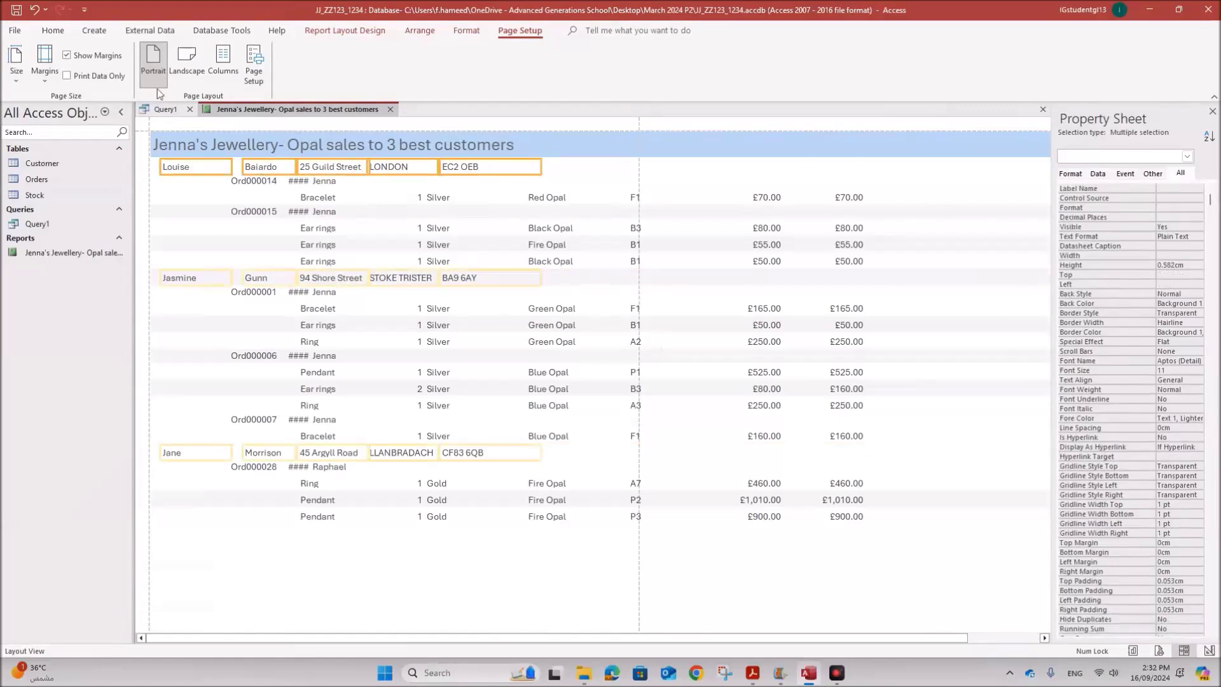
click(52, 31)
click(526, 75)
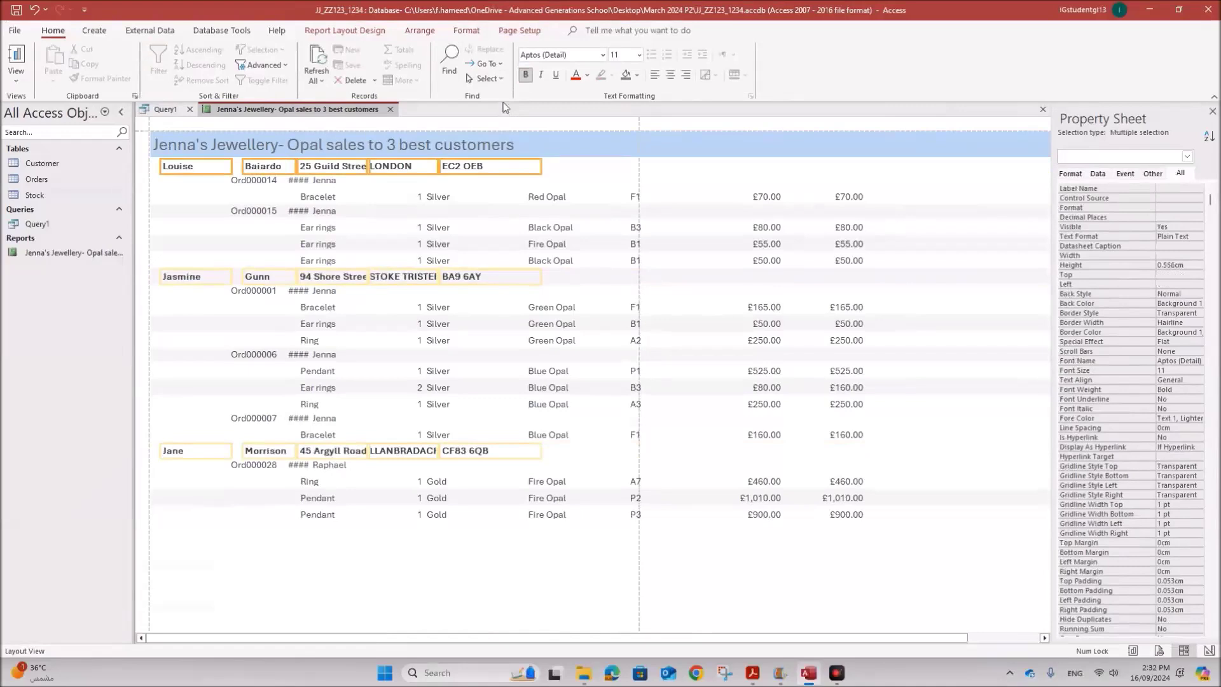
- Open the report in Design View and increase the height of the Family_Name and Order_No header sections
click(258, 180)
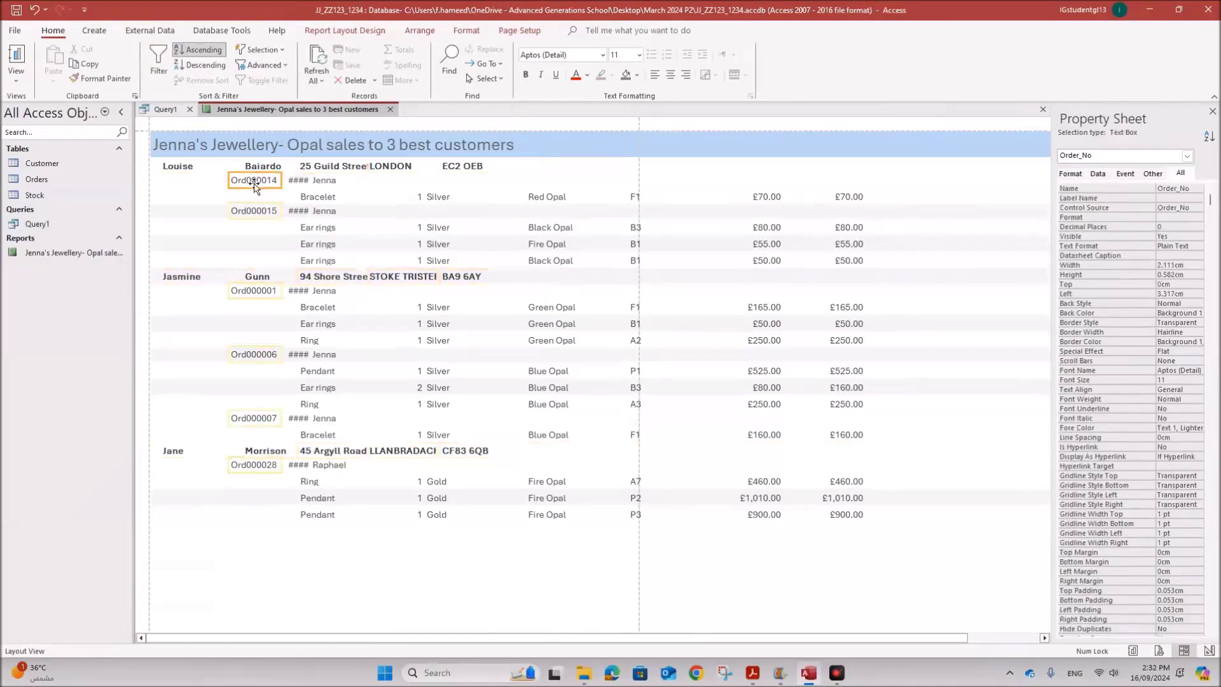
right_click(290, 111)
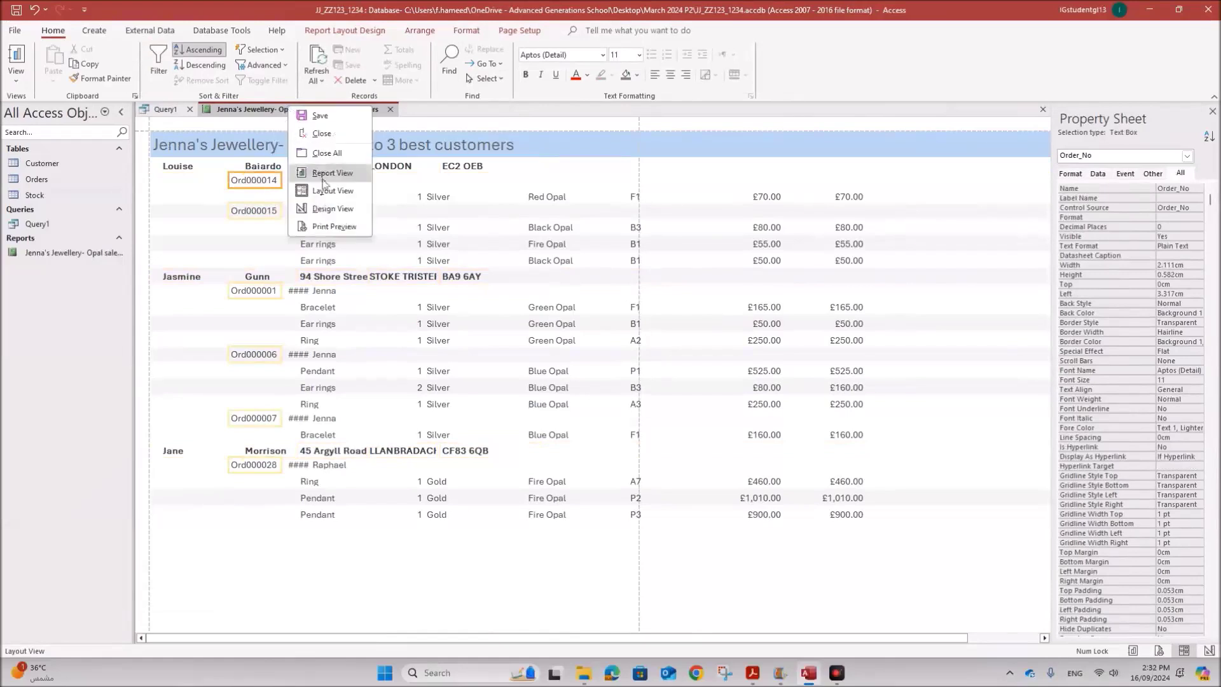
click(325, 212)
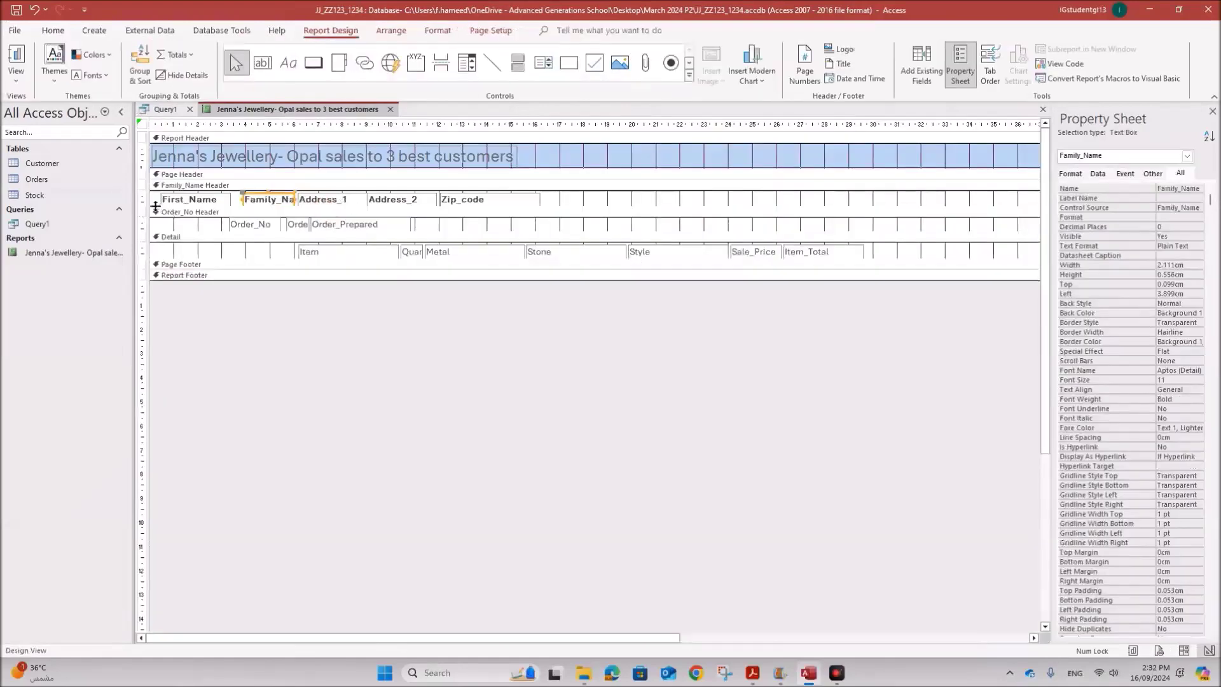
drag(151, 204, 151, 251)
click(407, 351)
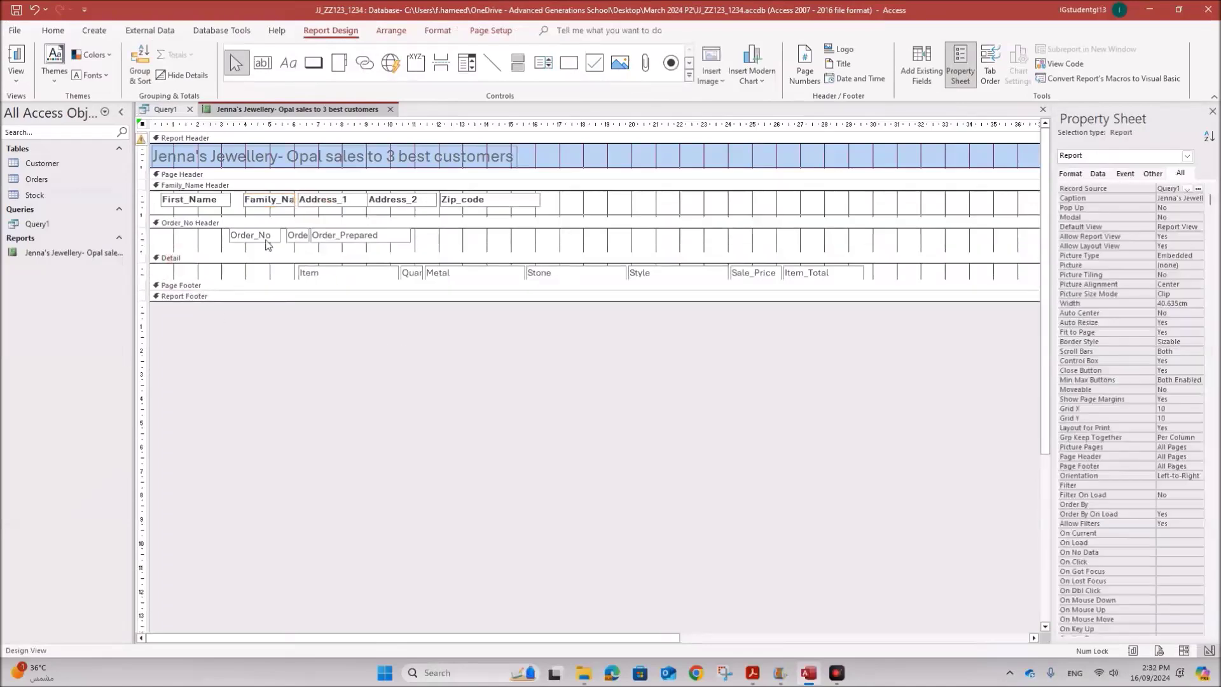
- Move Order_Prepared further right in the Order_No header, widen Order_Date to about 2.57 cm and display the report's data
click(267, 240)
mouse_move(334, 247)
mouse_down()
mouse_move(391, 247)
mouse_move(350, 234)
mouse_up()
click(306, 242)
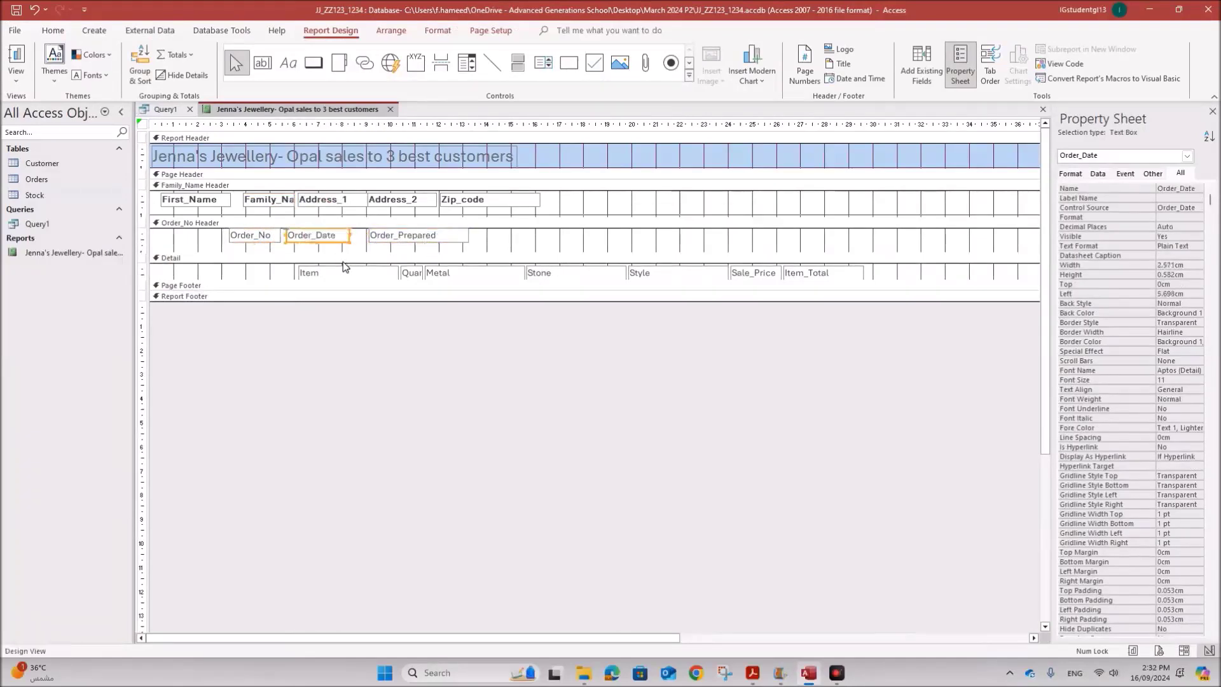
right_click(258, 118)
click(305, 199)
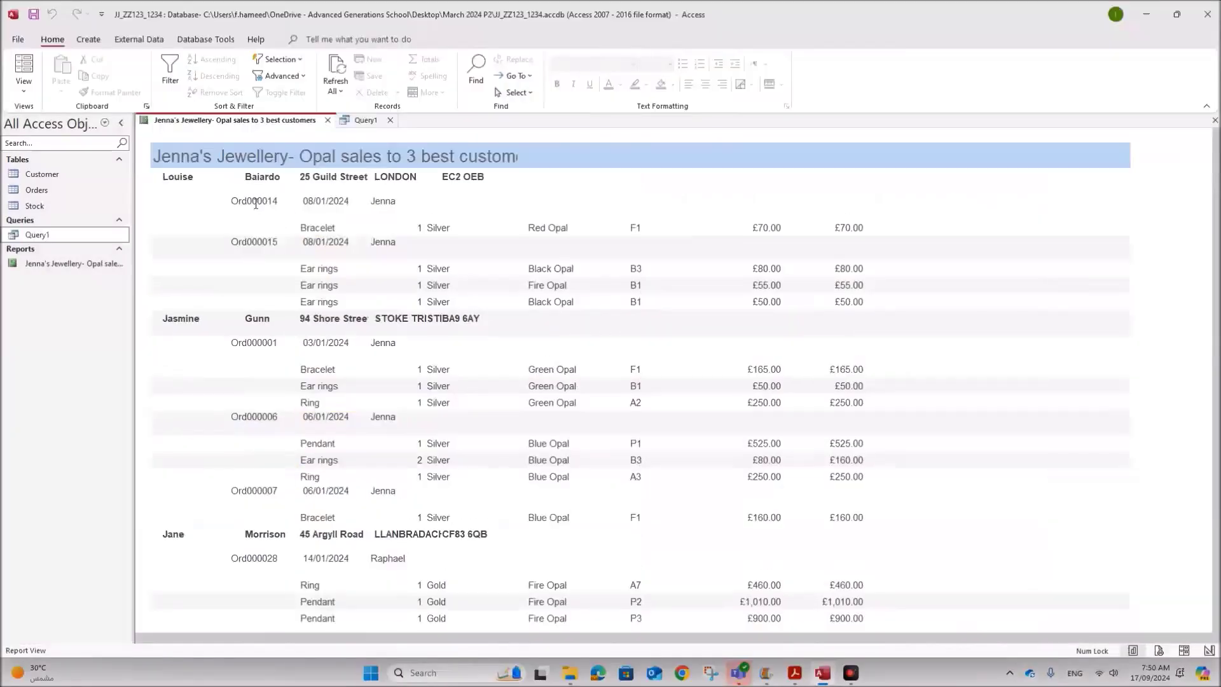
- Shift the Order_No, Order_Date and Order_Prepared fields together slightly to the left in Layout View
right_click(307, 122)
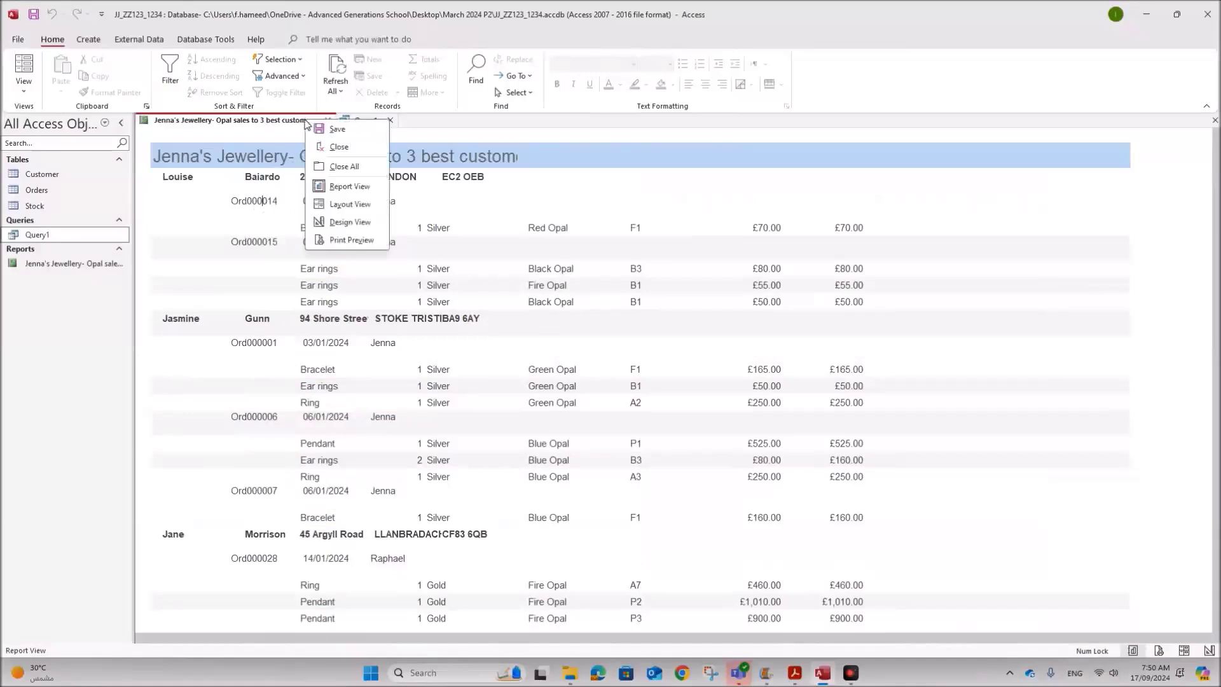
click(343, 201)
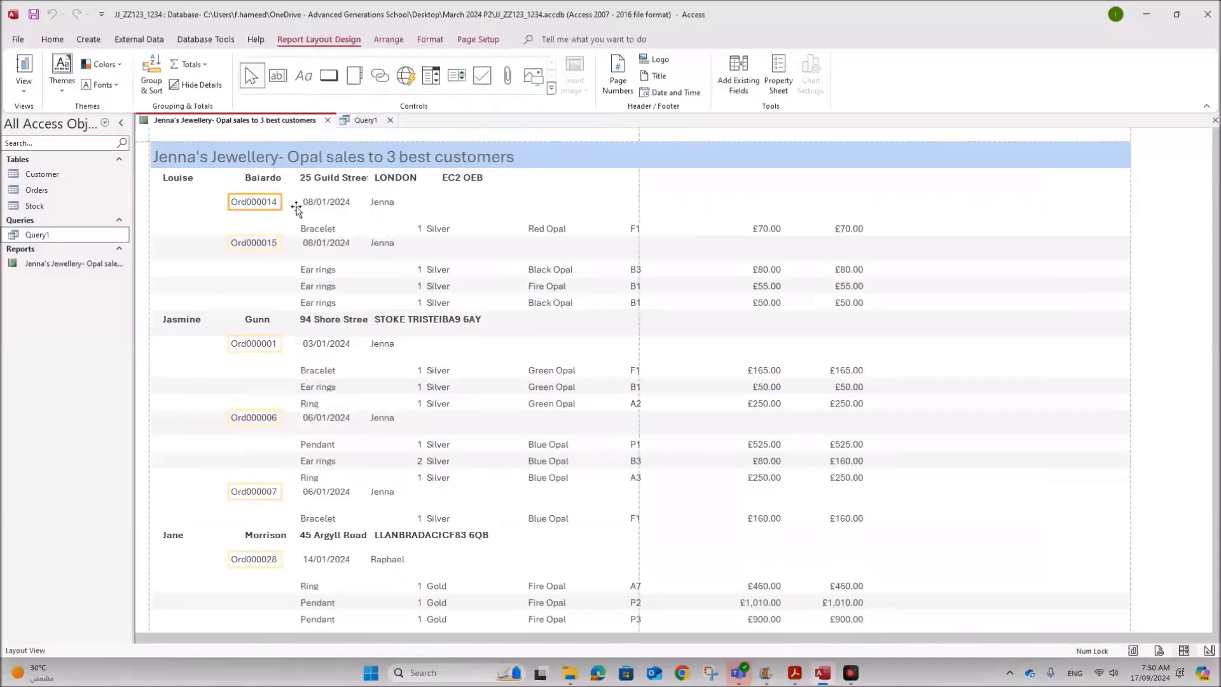
click(369, 203)
click(280, 202)
shift+click(318, 202)
shift+click(377, 202)
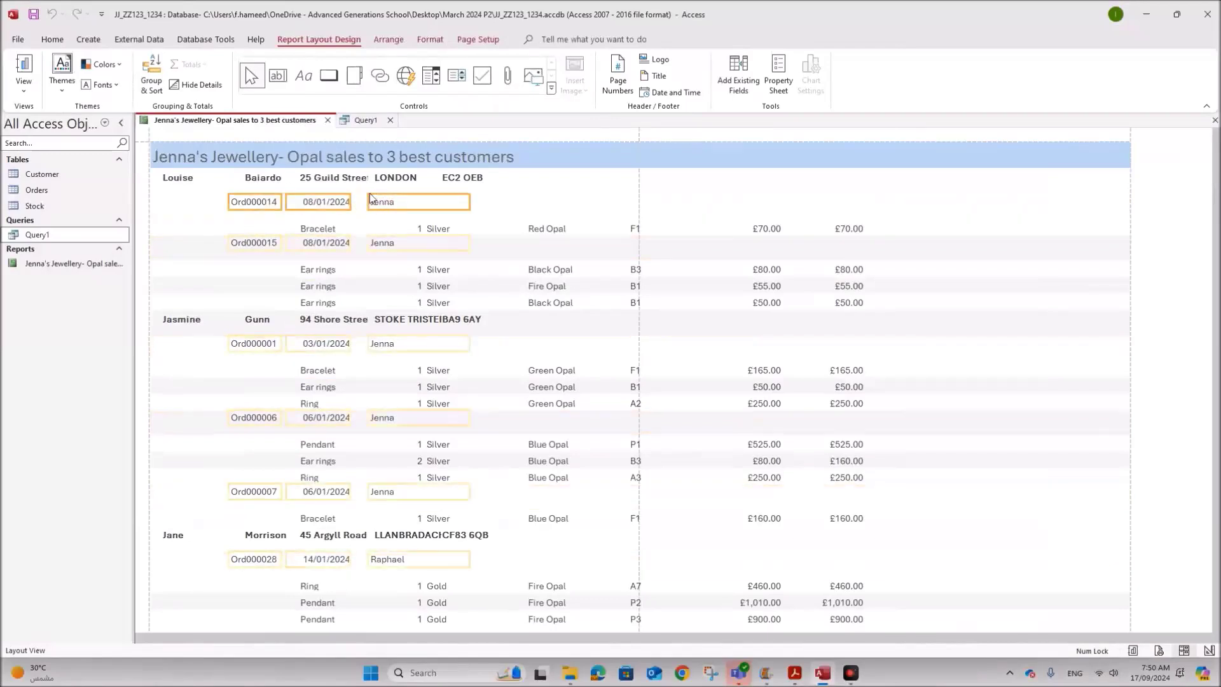
key(Left)
key(Left)
key(Left)
key(Left)
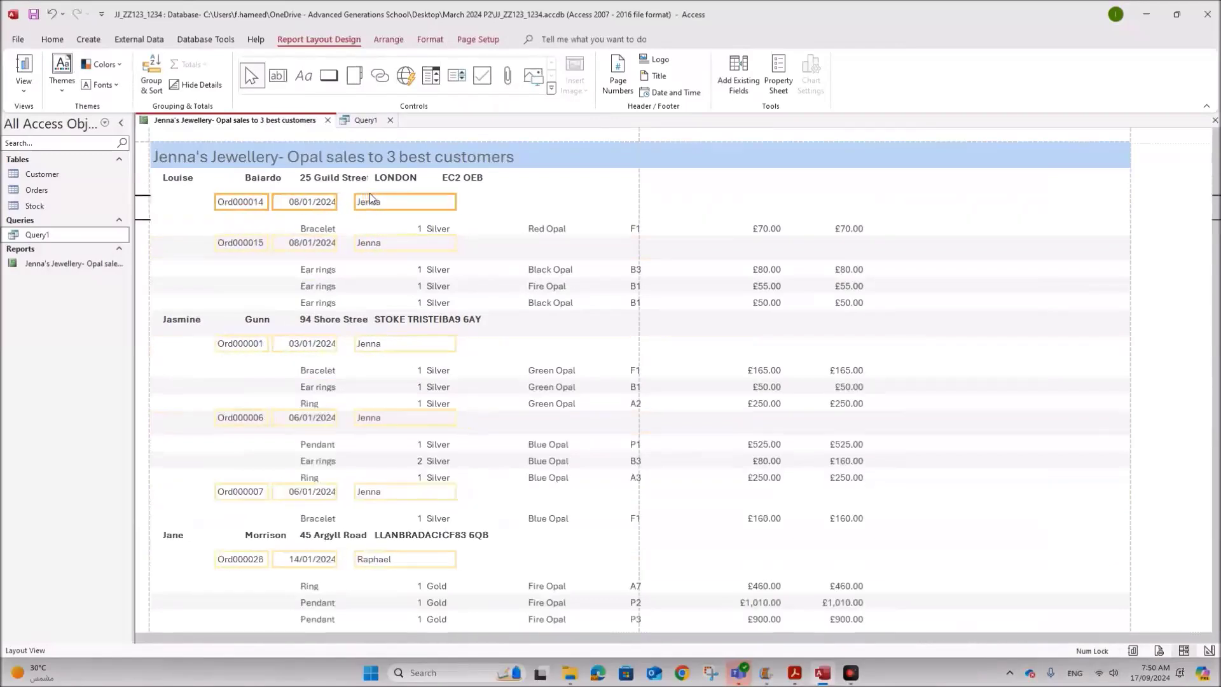
- Move the Order_Prepared field to the right, leaving a label-sized gap after Order_Date
click(389, 203)
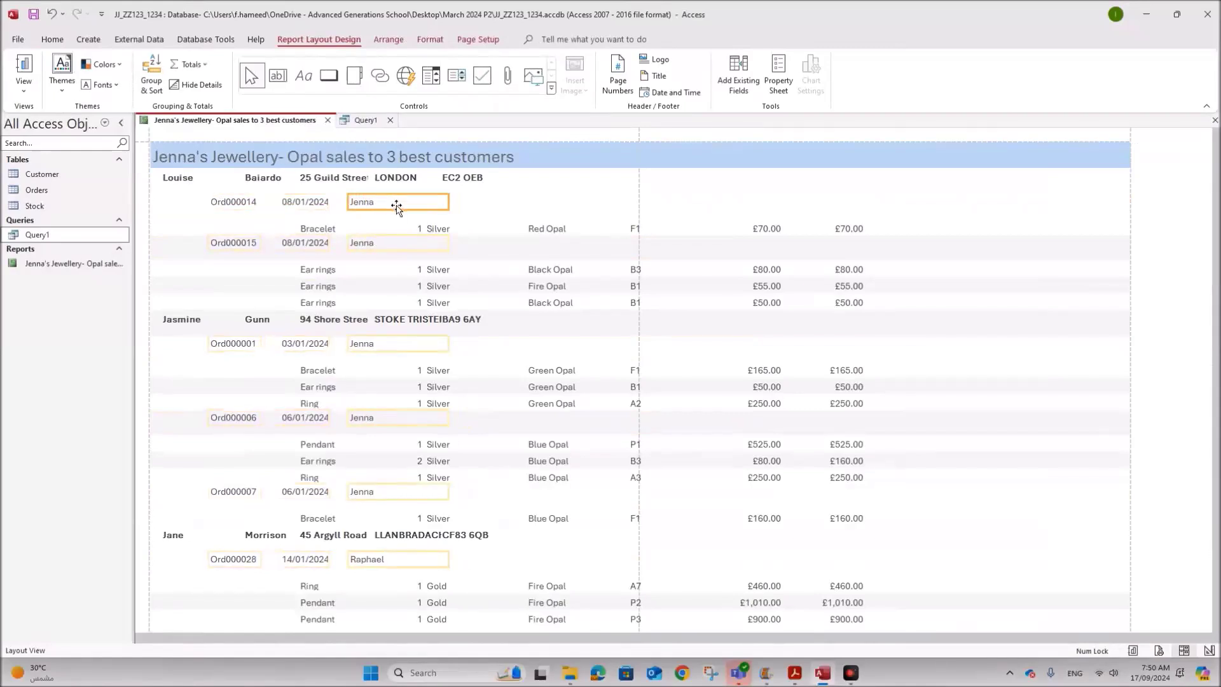
drag(397, 203, 468, 204)
click(307, 76)
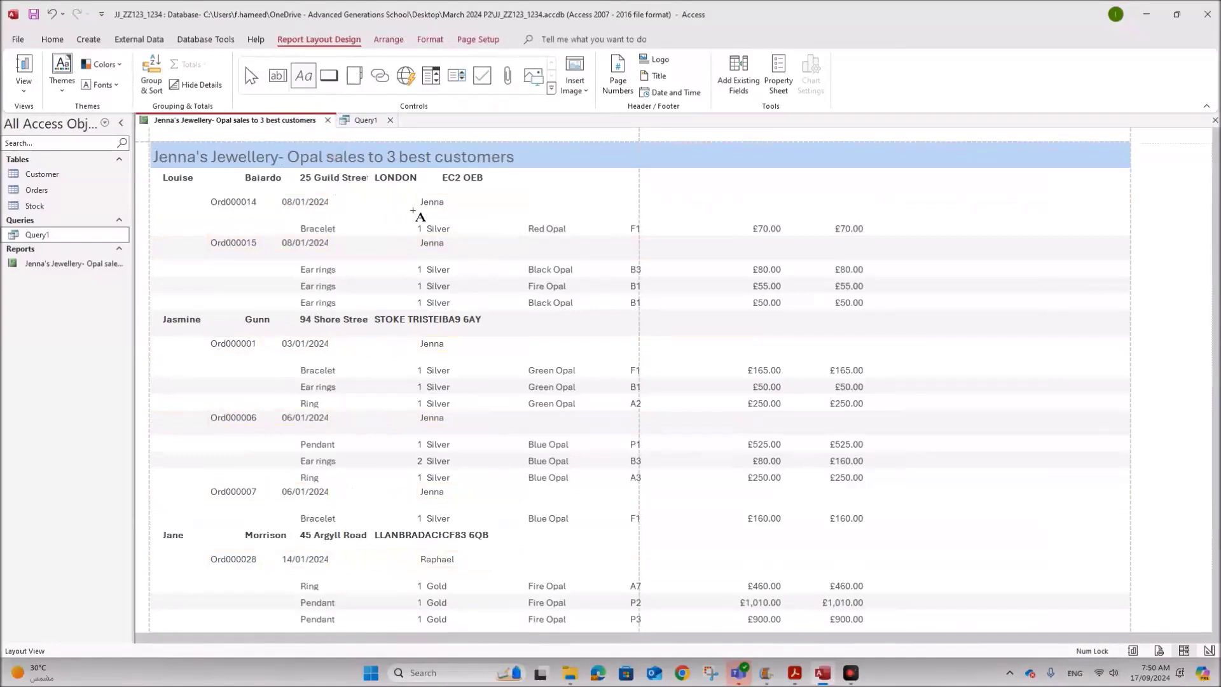
key(Escape)
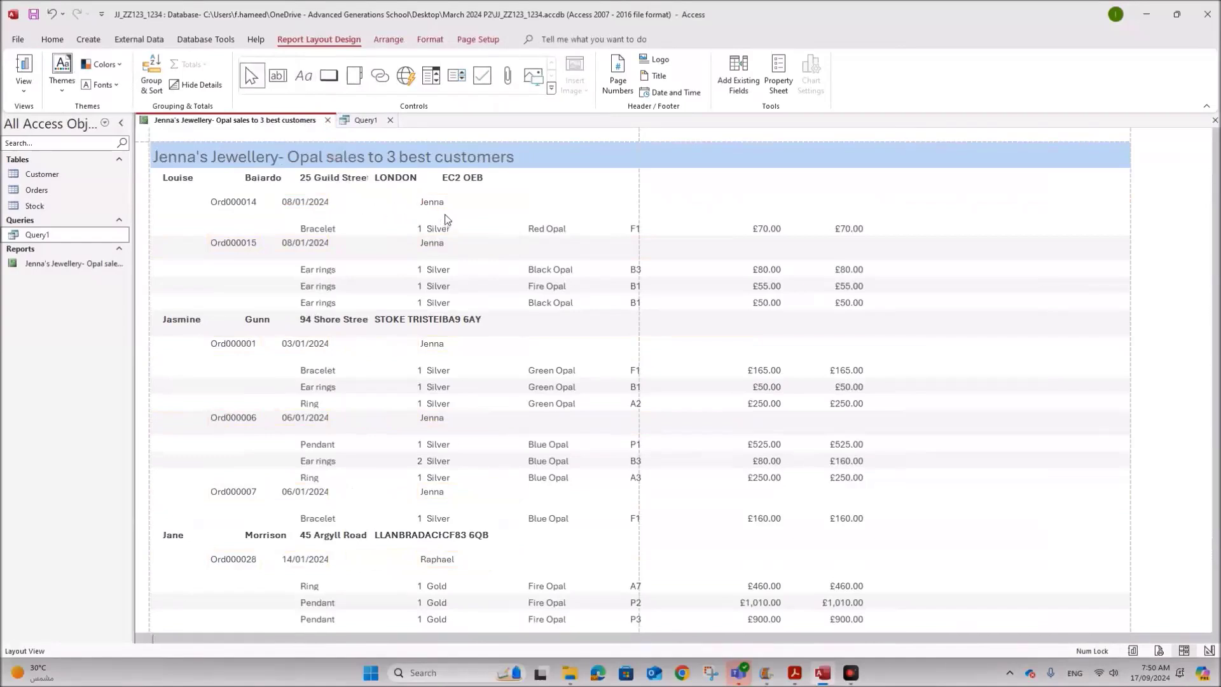
- Add a "Prepared by:" label between Order_Date and Order_Prepared in the Order_No header using Design View, and return to Layout View
right_click(306, 129)
click(360, 177)
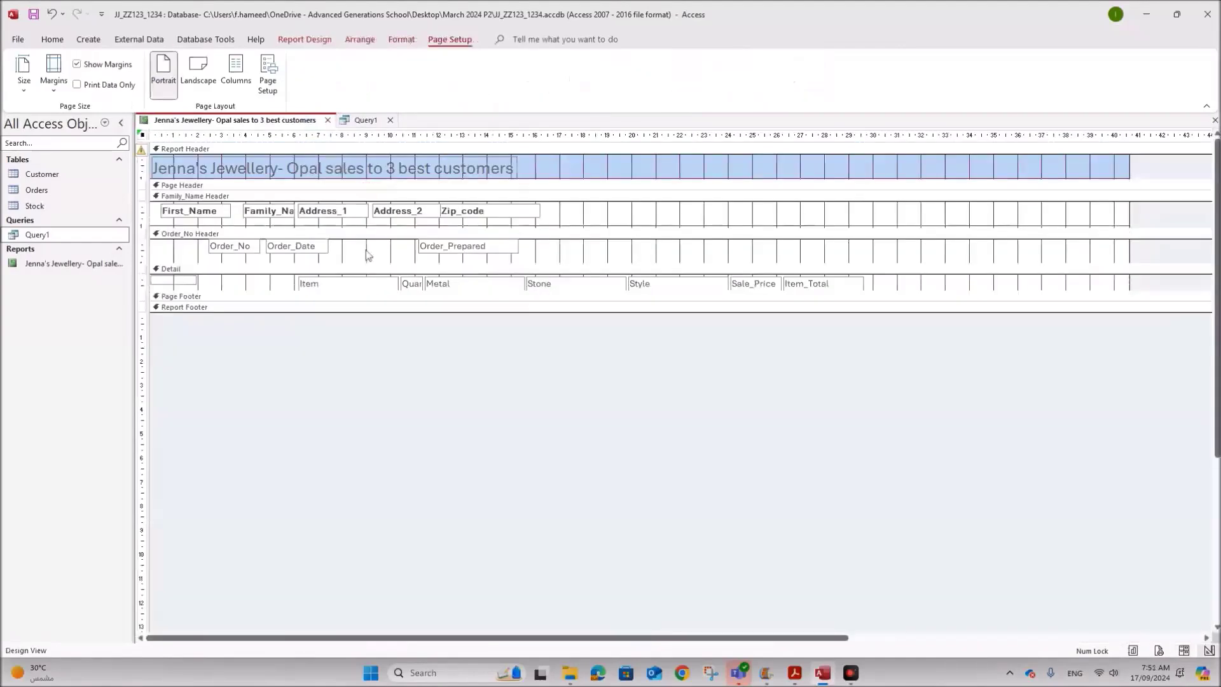
click(316, 39)
click(303, 75)
drag(337, 241, 412, 258)
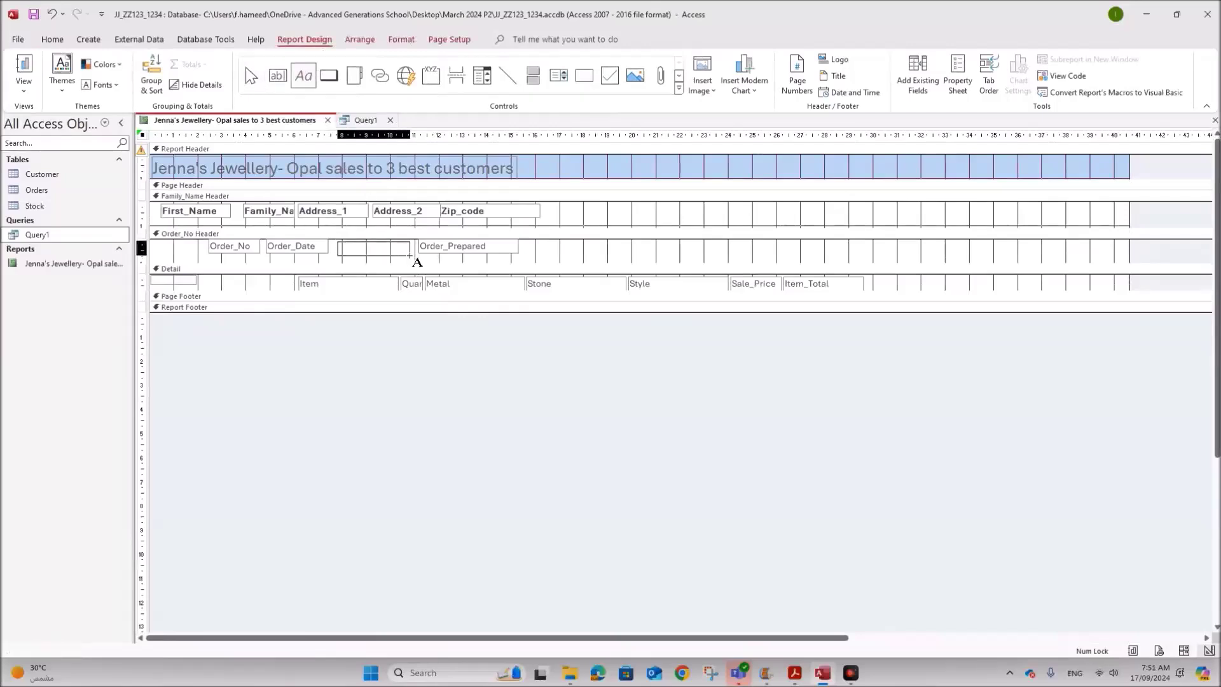
text(Pr)
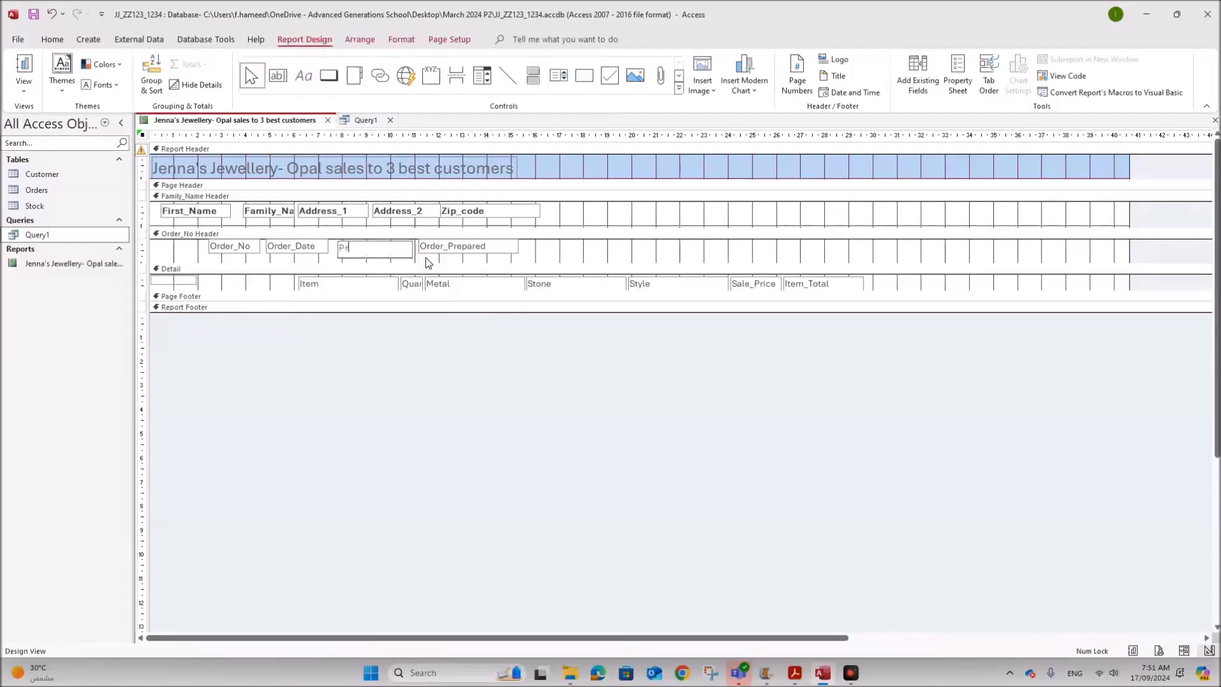
text(epared by:)
right_click(272, 123)
click(323, 204)
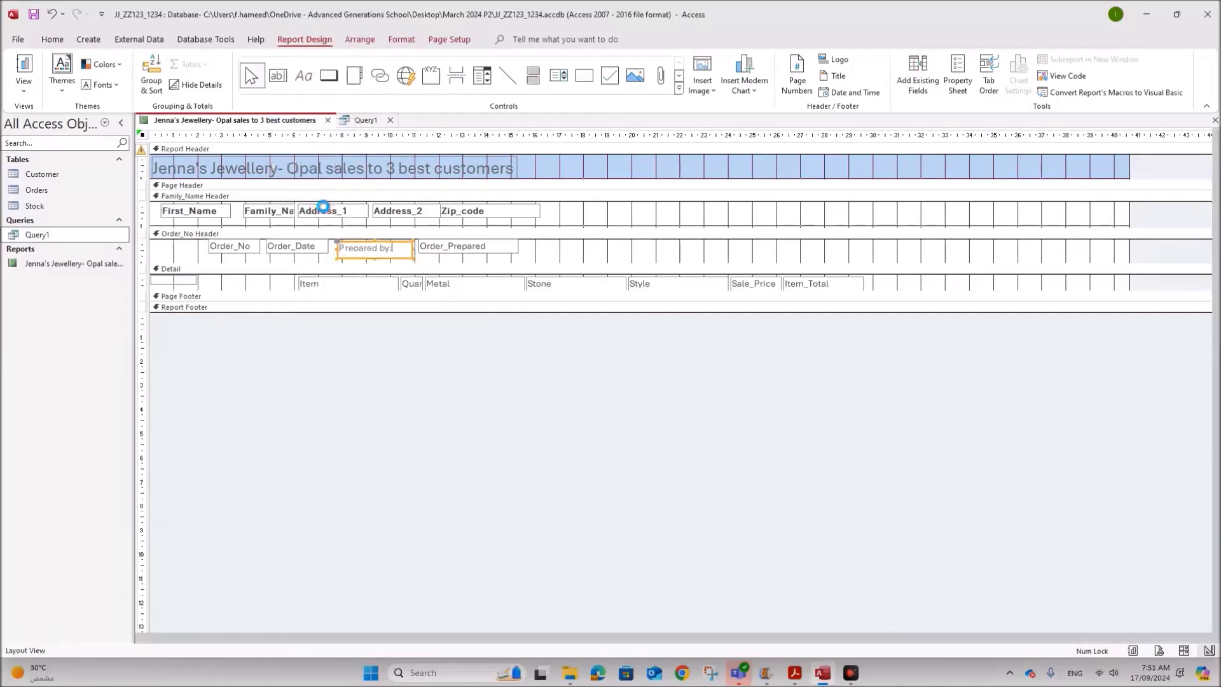
- Line up Order_No, Order_Date, the "Prepared by:" label and Order_Prepared at the same height, slightly lower in the Order_No header
click(363, 247)
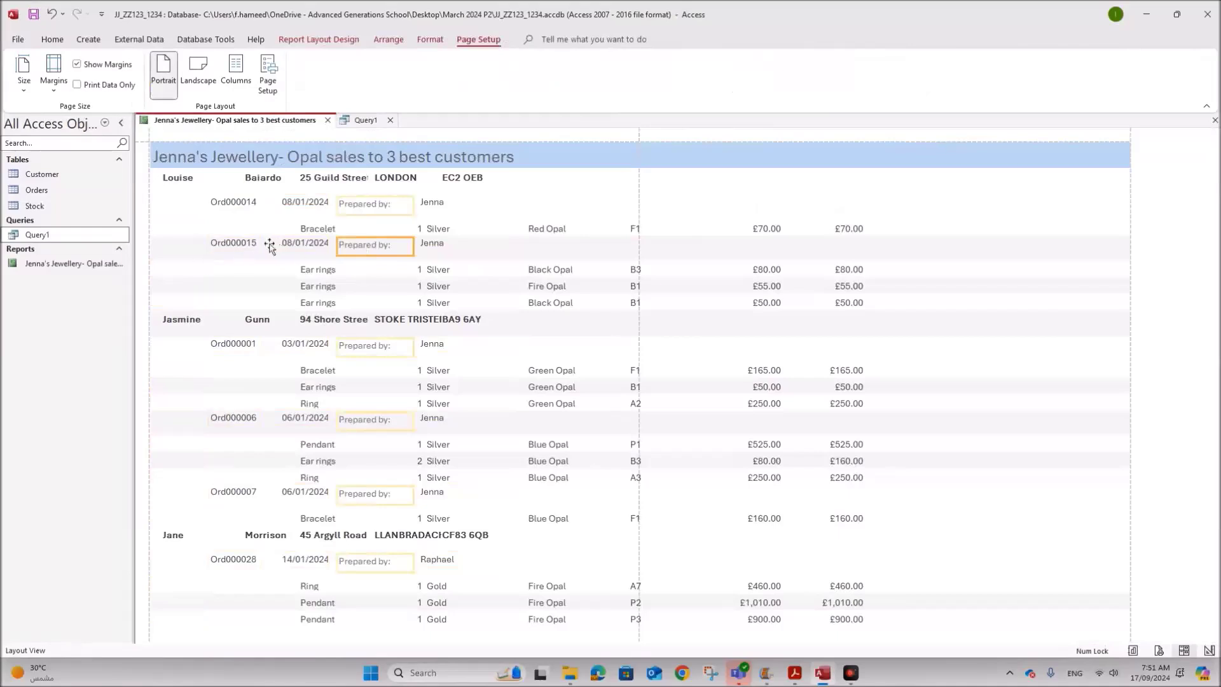
click(239, 245)
drag(241, 241, 310, 250)
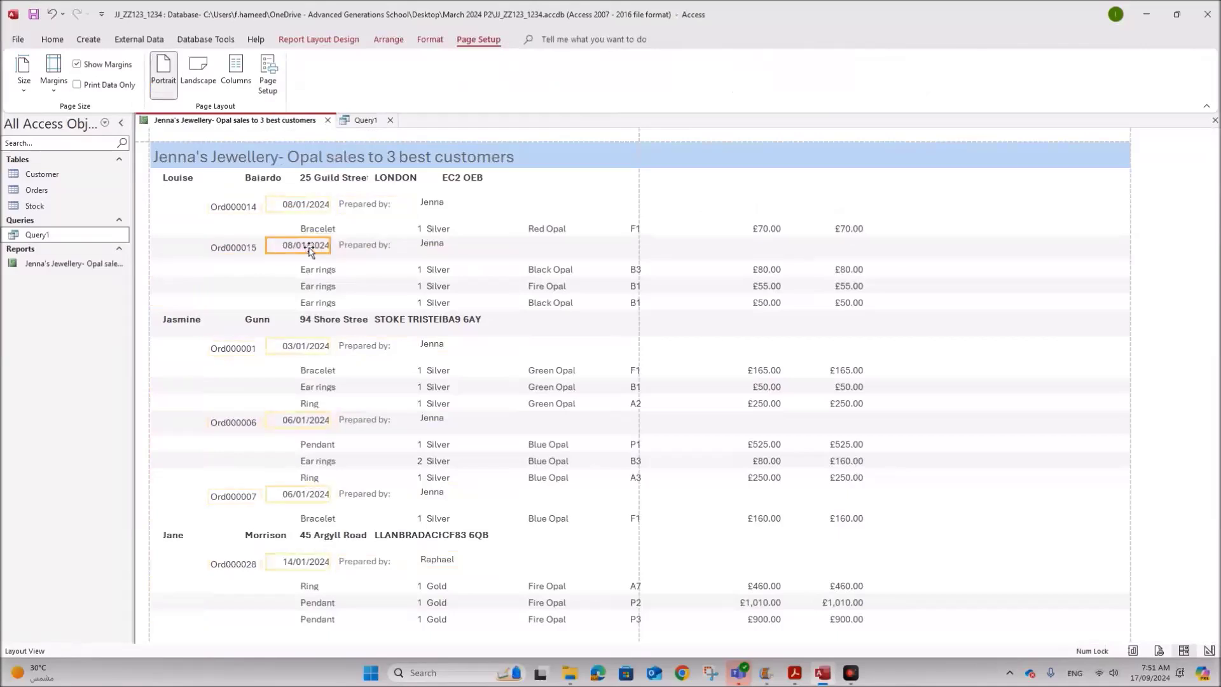
click(355, 247)
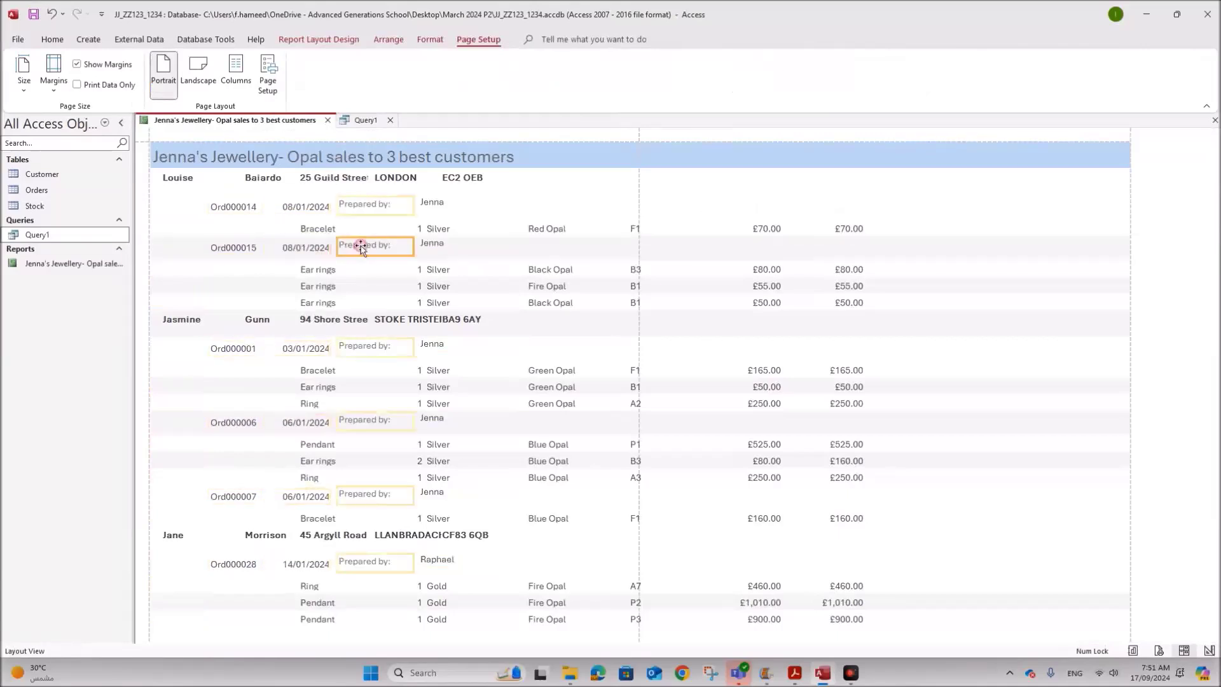
click(431, 247)
drag(456, 251, 455, 254)
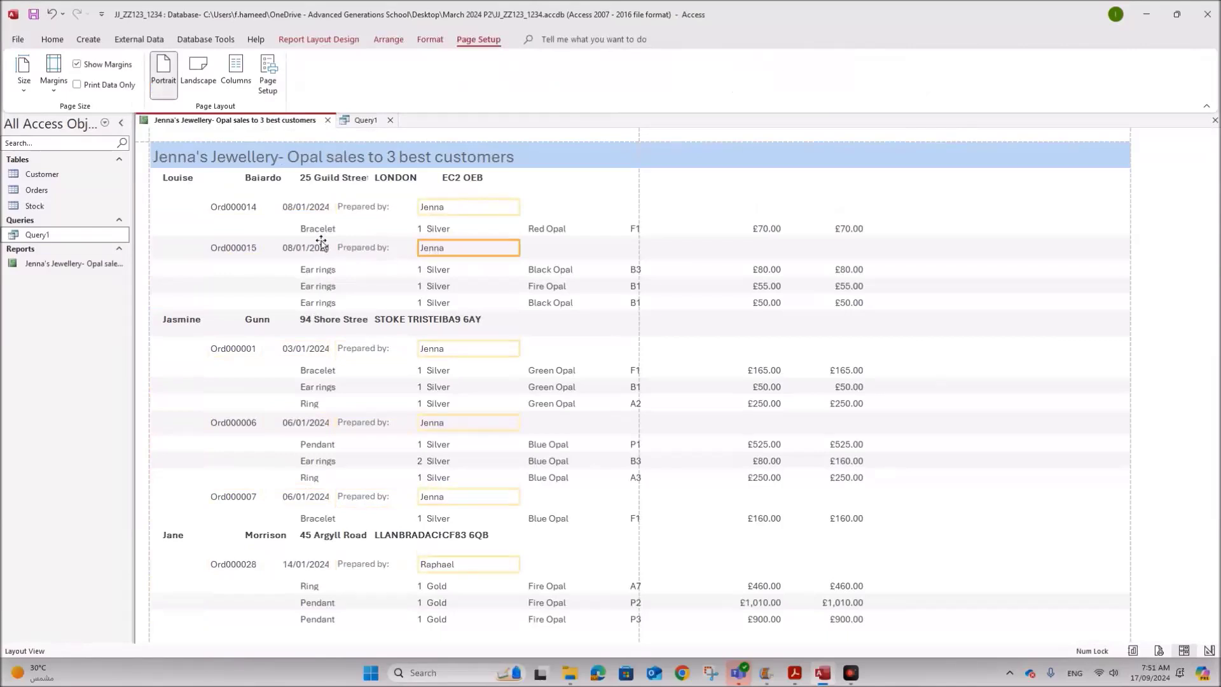
- Set the font colour of the "Prepared by:" label to black
click(367, 252)
click(53, 39)
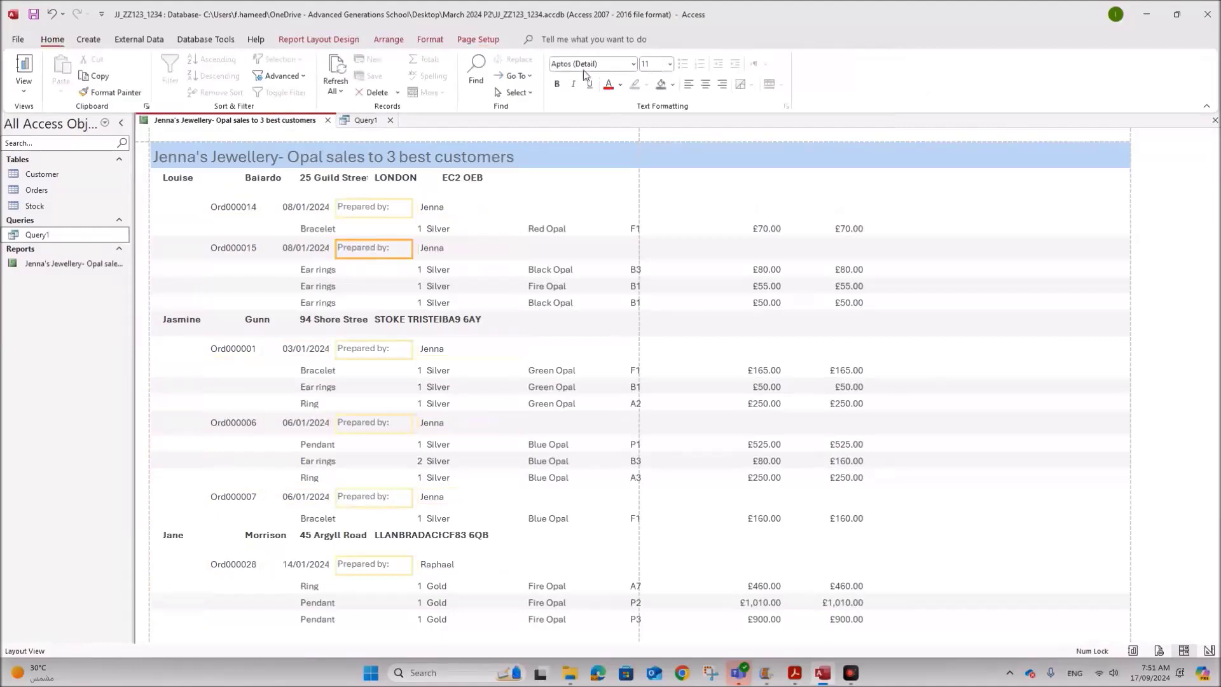
click(620, 85)
click(619, 101)
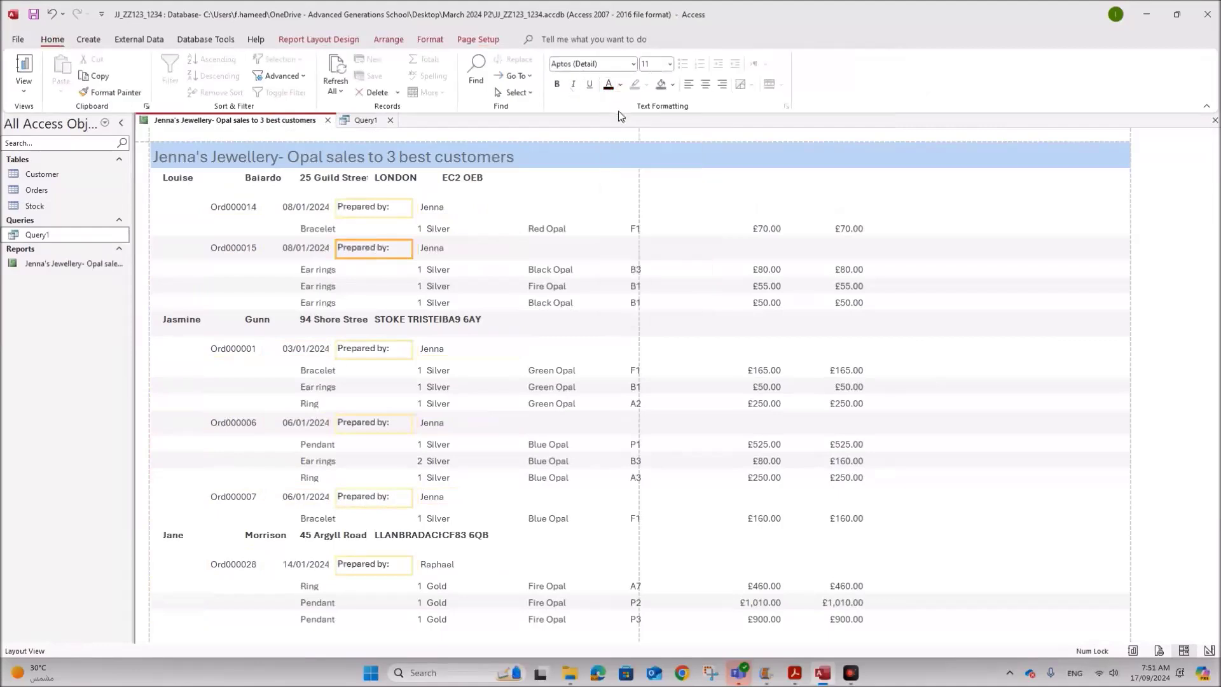
- Shift Order_Prepared left until it sits right after the "Prepared by:" label, and narrow it to fit its text
click(436, 252)
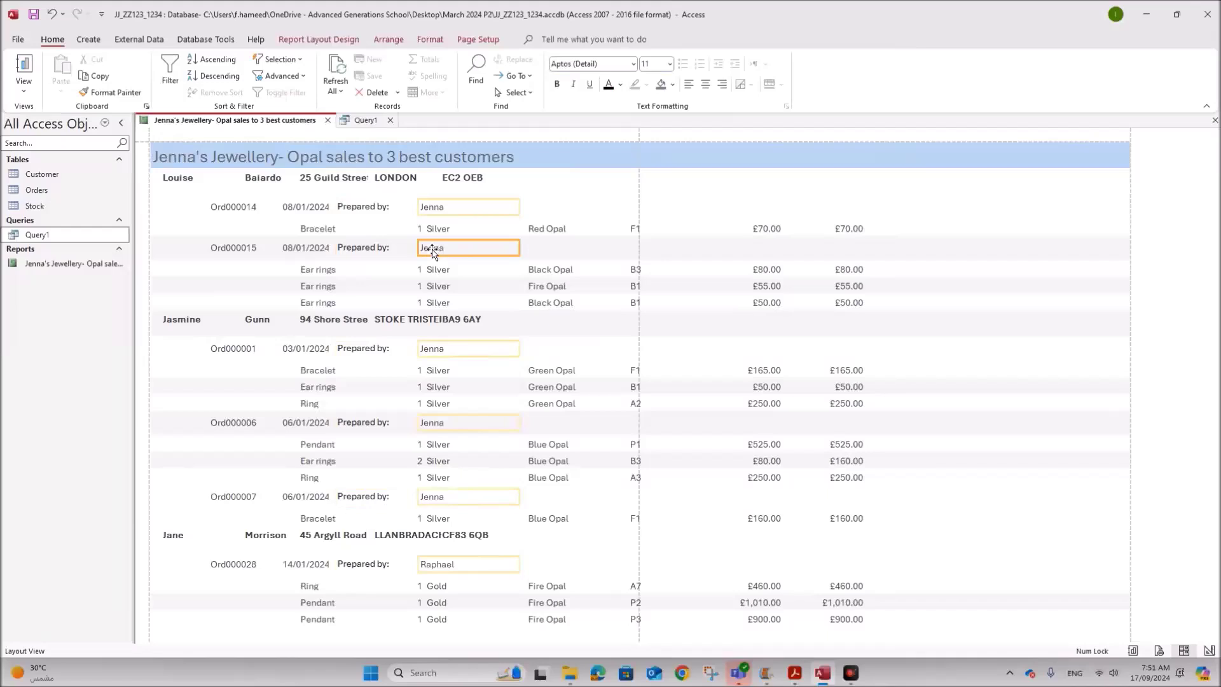
key(Left)
key(Left)
key(Left)
key(Left)
key(Left)
key(Left)
key(Left)
key(Left)
key(Left)
key(Left)
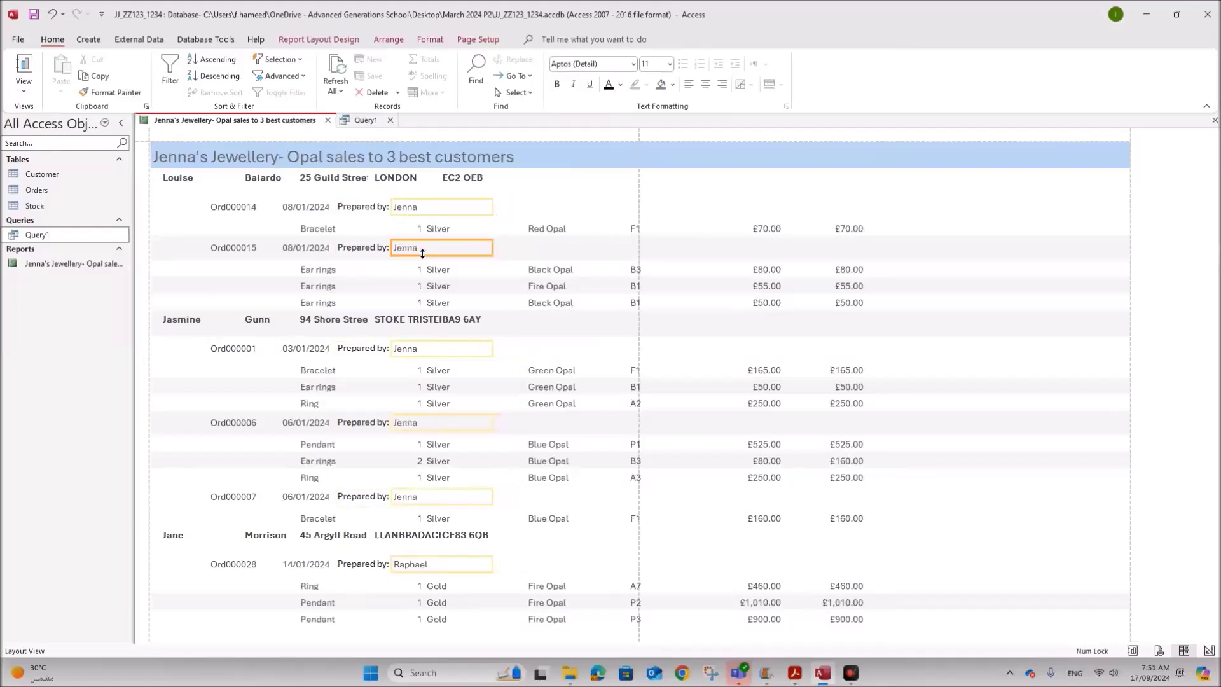
drag(492, 248, 447, 246)
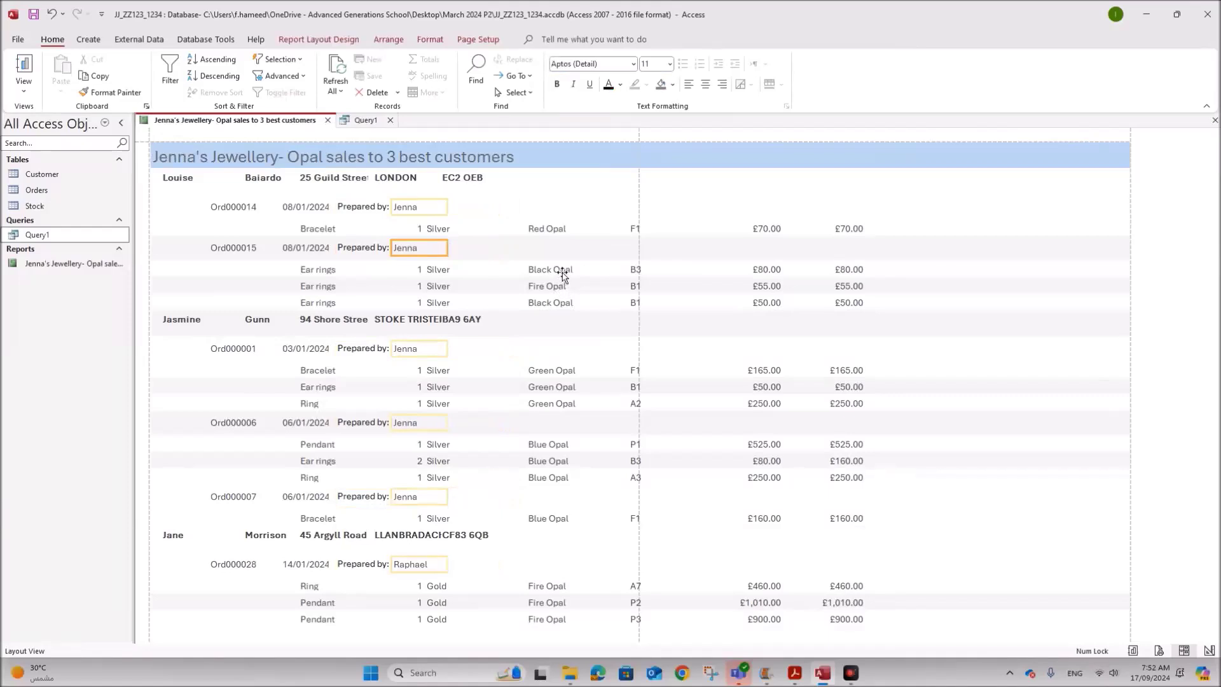
- Move the quantity field in the detail section left until it sits close to the Item field
click(420, 228)
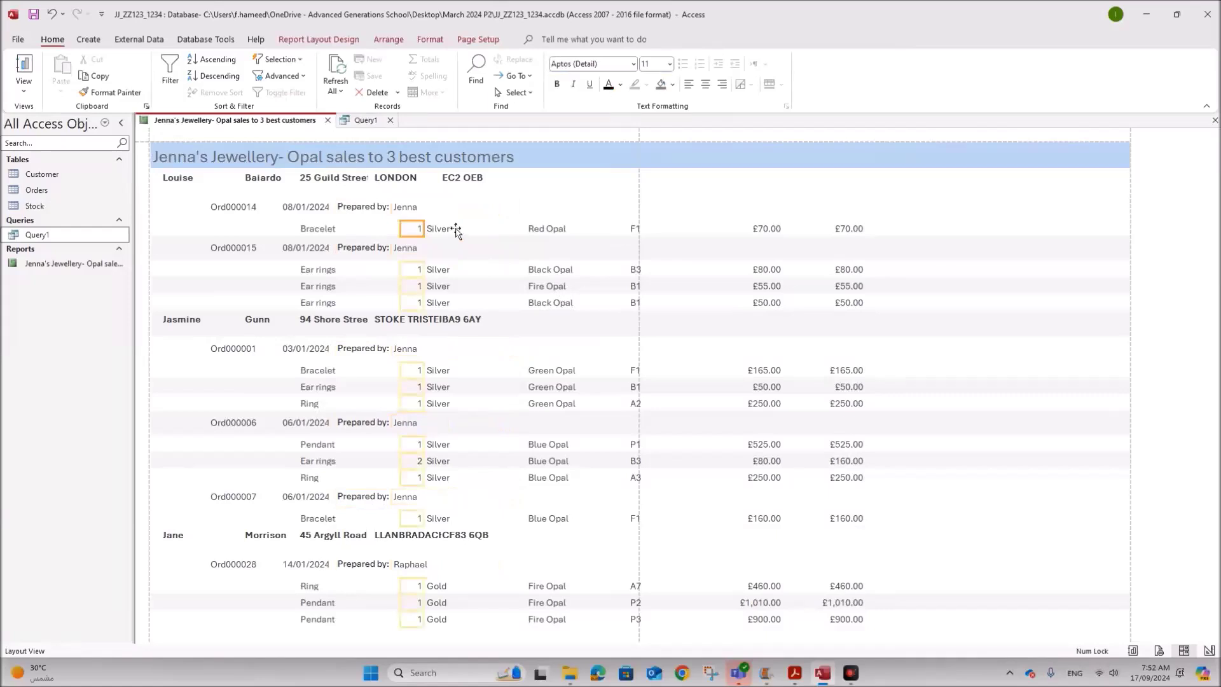
key(Left)
key(Left)
key(Left)
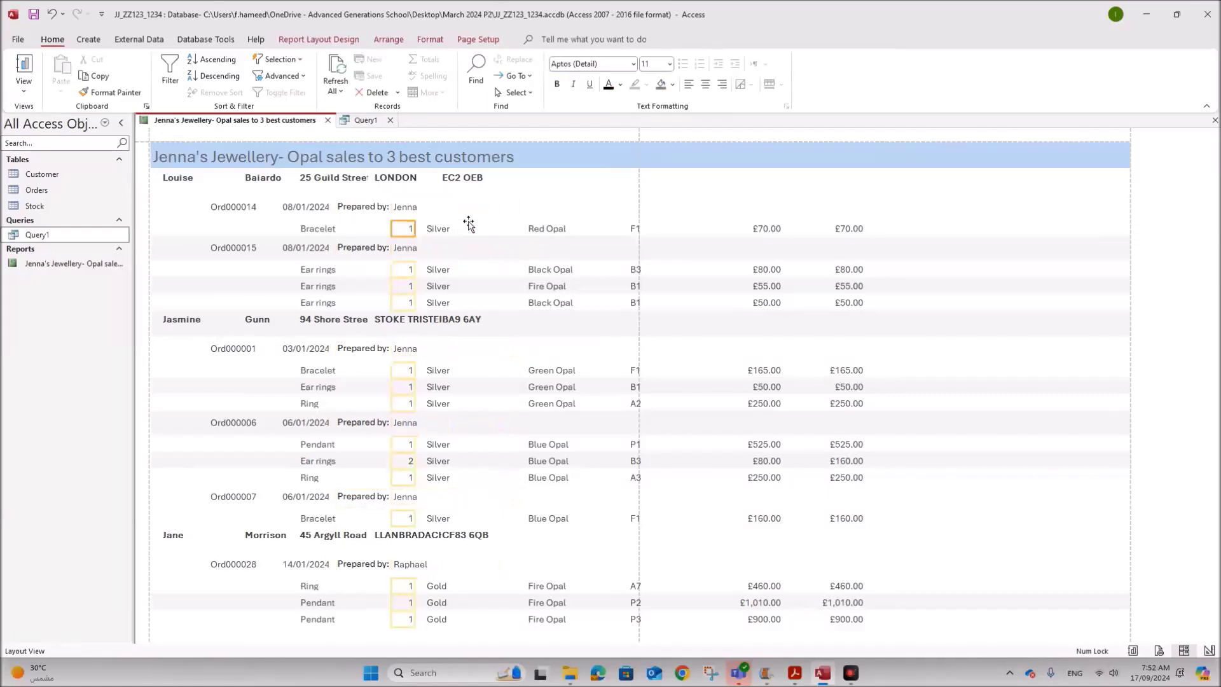
key(Left)
key(Left)
key(Left)
key(Left)
key(Left)
key(Left)
key(Left)
key(Left)
key(Left)
key(Left)
key(Left)
key(Left)
key(Left)
key(Left)
key(Left)
key(Left)
- Narrow the Metal field to fit its text and move it left, close to the quantity field
click(445, 232)
drag(523, 227, 462, 243)
key(Left)
key(Left)
key(Left)
key(Left)
key(Left)
key(Left)
key(Left)
key(Left)
key(Left)
key(Left)
key(Left)
key(Left)
key(Left)
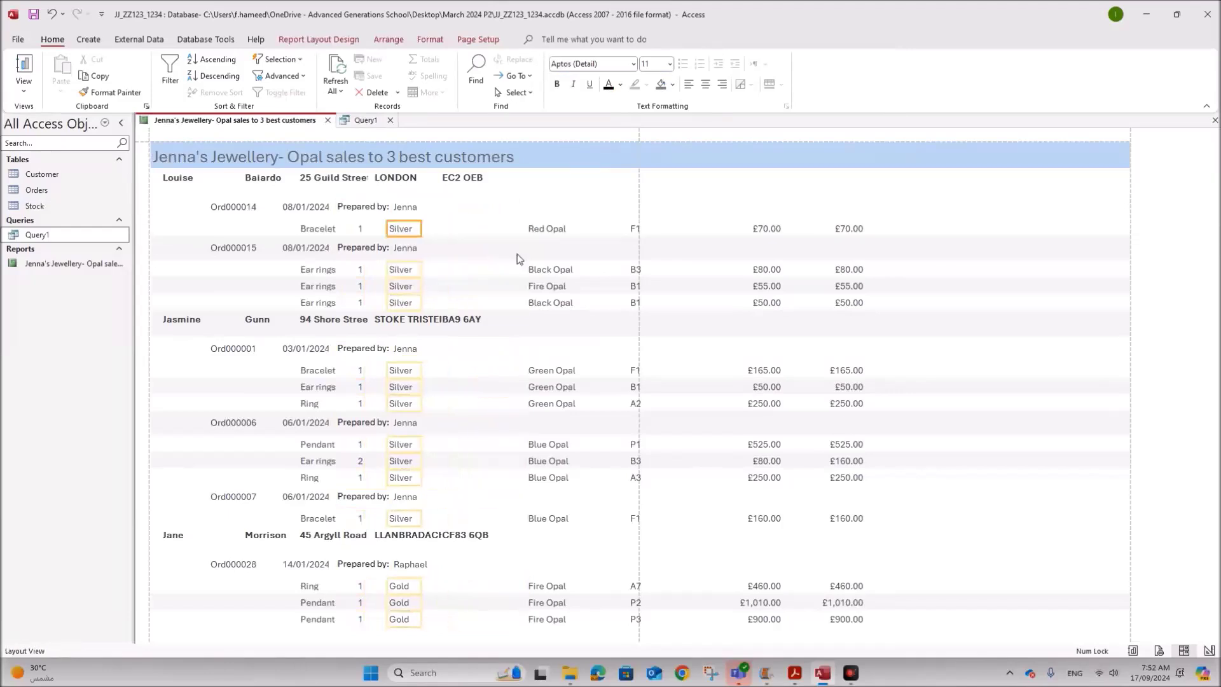
- Narrow the Stone field to fit its text and move it left, right after the Metal field
click(545, 228)
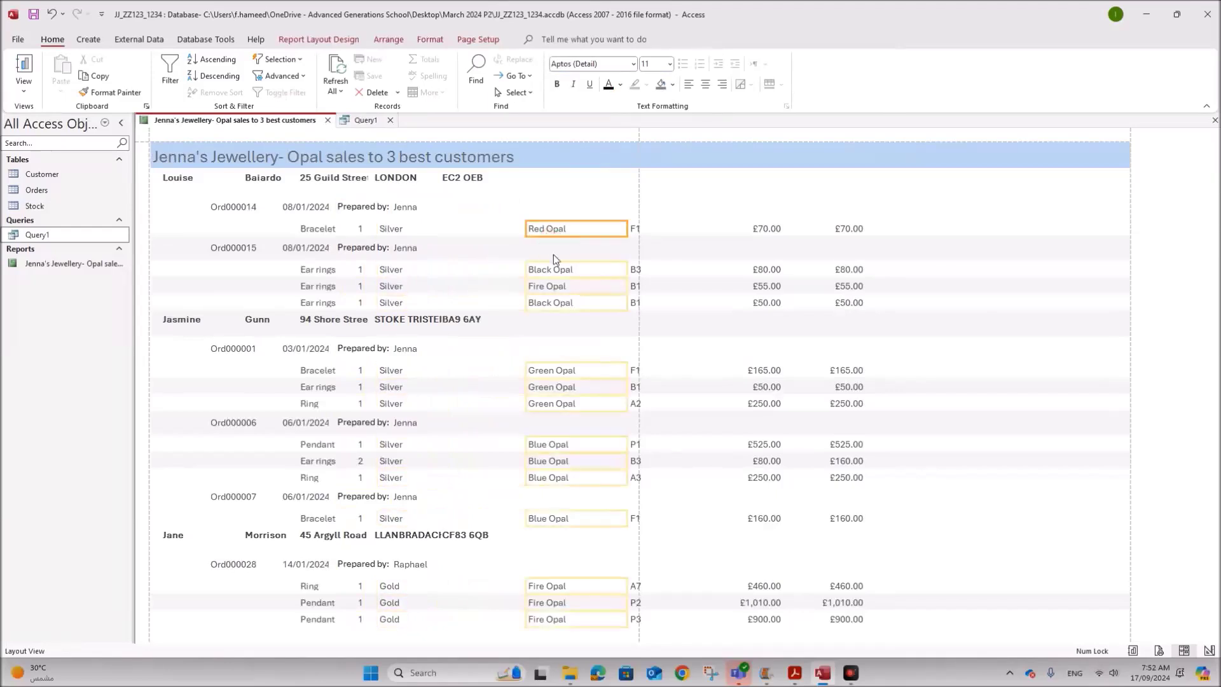
drag(626, 226, 577, 227)
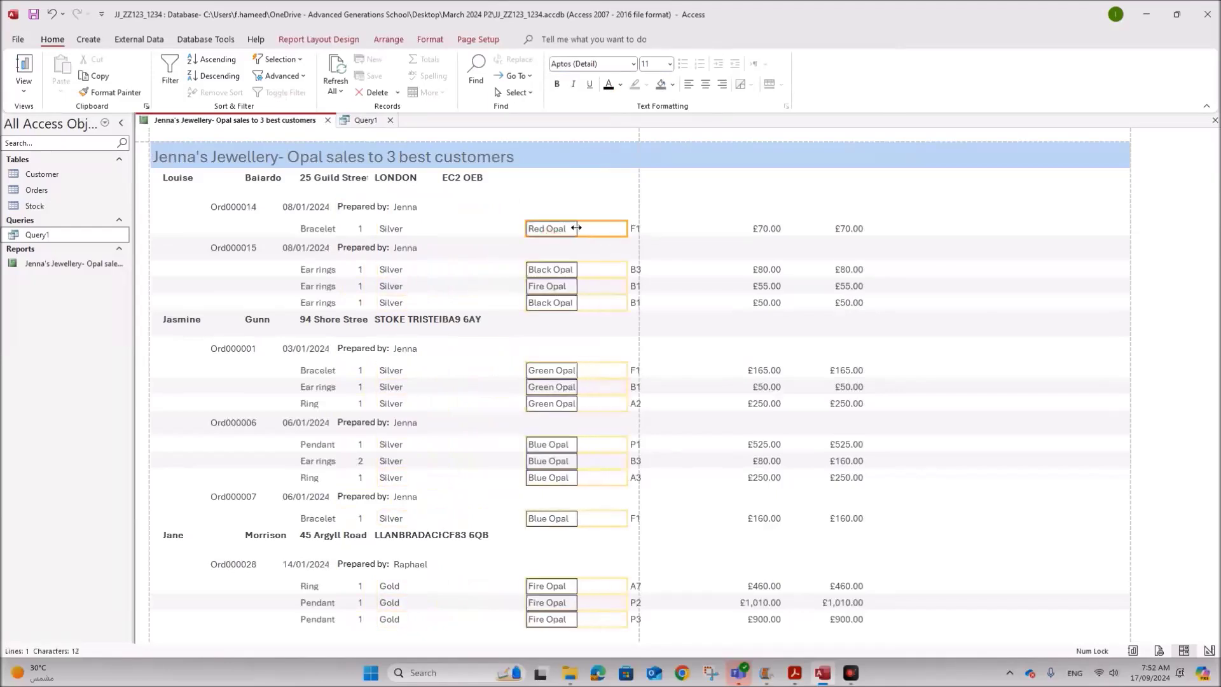
key(Left)
key(Left)
key(Left)
key(Left)
key(Left)
key(Left)
key(Left)
key(Left)
key(Left)
key(Left)
key(Left)
key(Left)
key(Left)
key(Left)
key(Left)
key(Left)
key(Left)
key(Left)
key(Left)
key(Left)
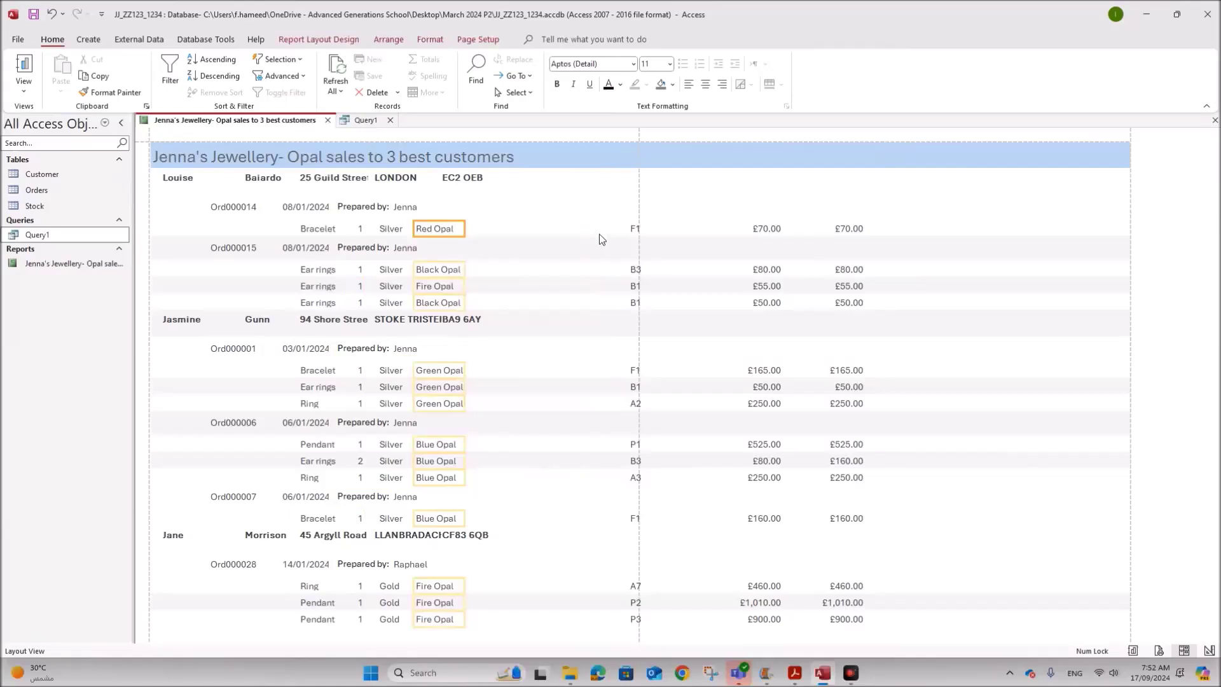
- Narrow the Style field to fit its codes and move it left, right after the Stone field
click(635, 232)
drag(729, 231, 647, 230)
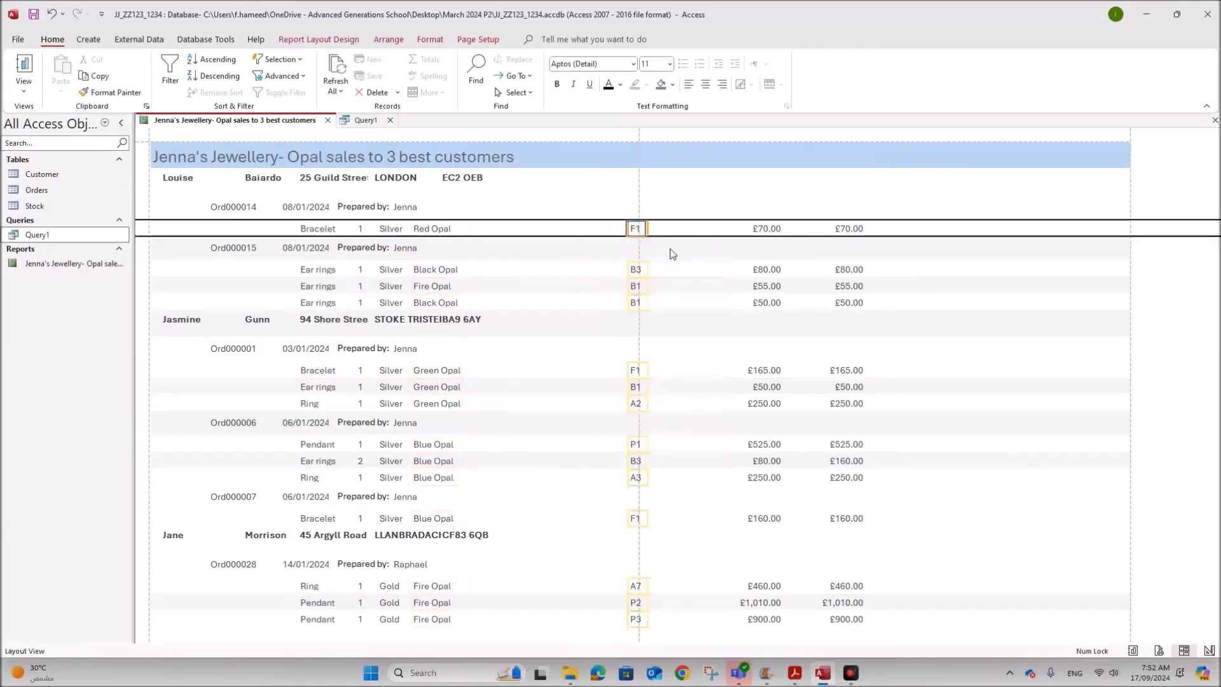
key(Left)
key(Left)
key(Left)
key(Left)
key(Left)
key(Left)
key(Left)
key(Left)
key(Left)
key(Left)
key(Left)
key(Left)
key(Left)
key(Left)
key(Left)
key(Left)
key(Left)
key(Left)
key(Left)
key(Left)
key(Left)
key(Left)
key(Left)
key(Left)
- Move Sale_Price and Item_Total left after the Style field, and reduce the report's width to a single page
click(768, 230)
drag(766, 232, 553, 229)
click(835, 227)
drag(782, 229, 600, 227)
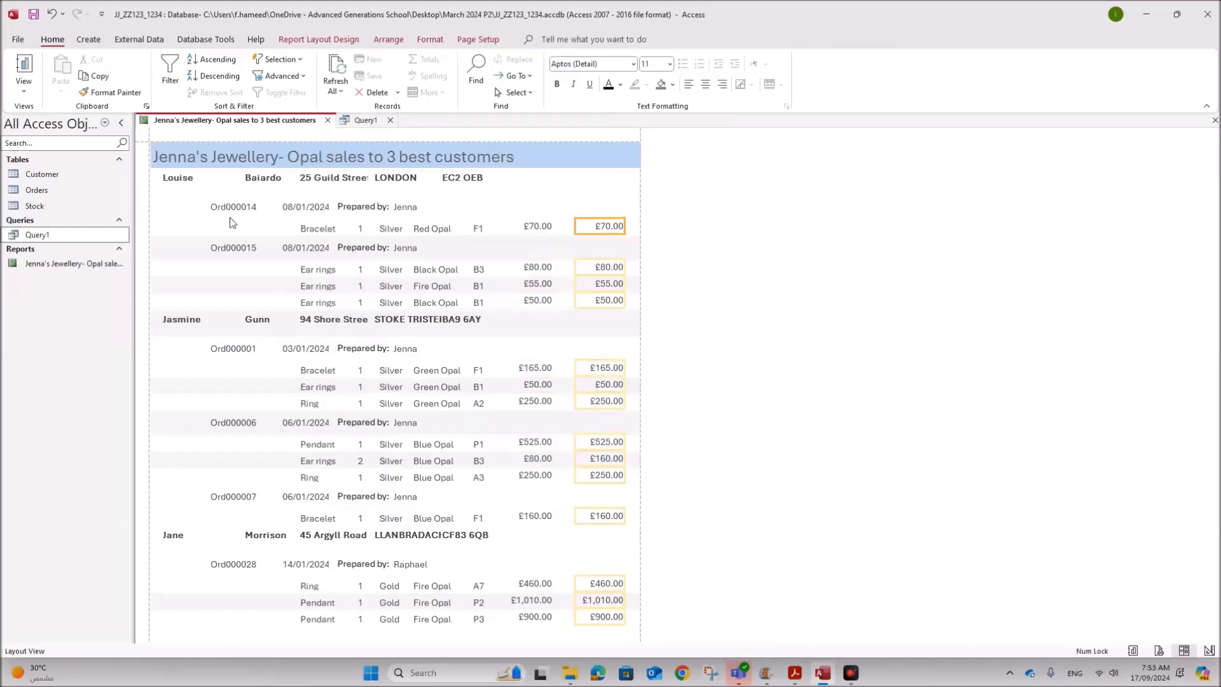
- Switch the report to Design View and increase the Detail section's height by about 0.5 cm
right_click(259, 121)
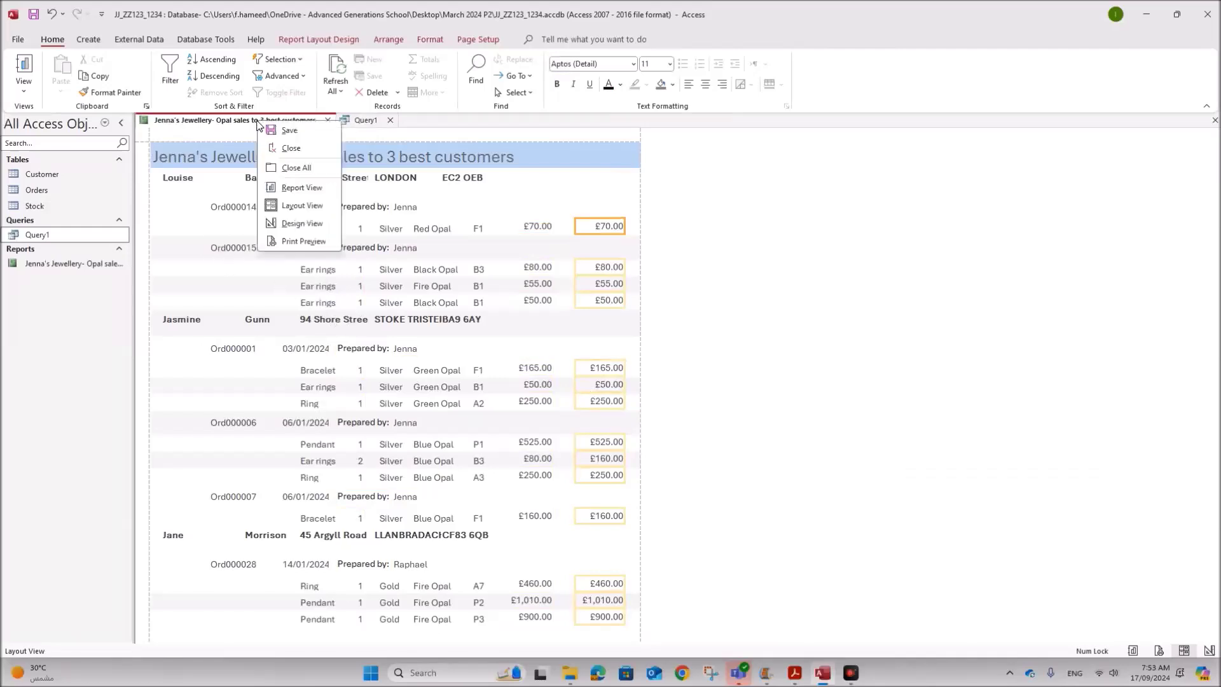
click(312, 218)
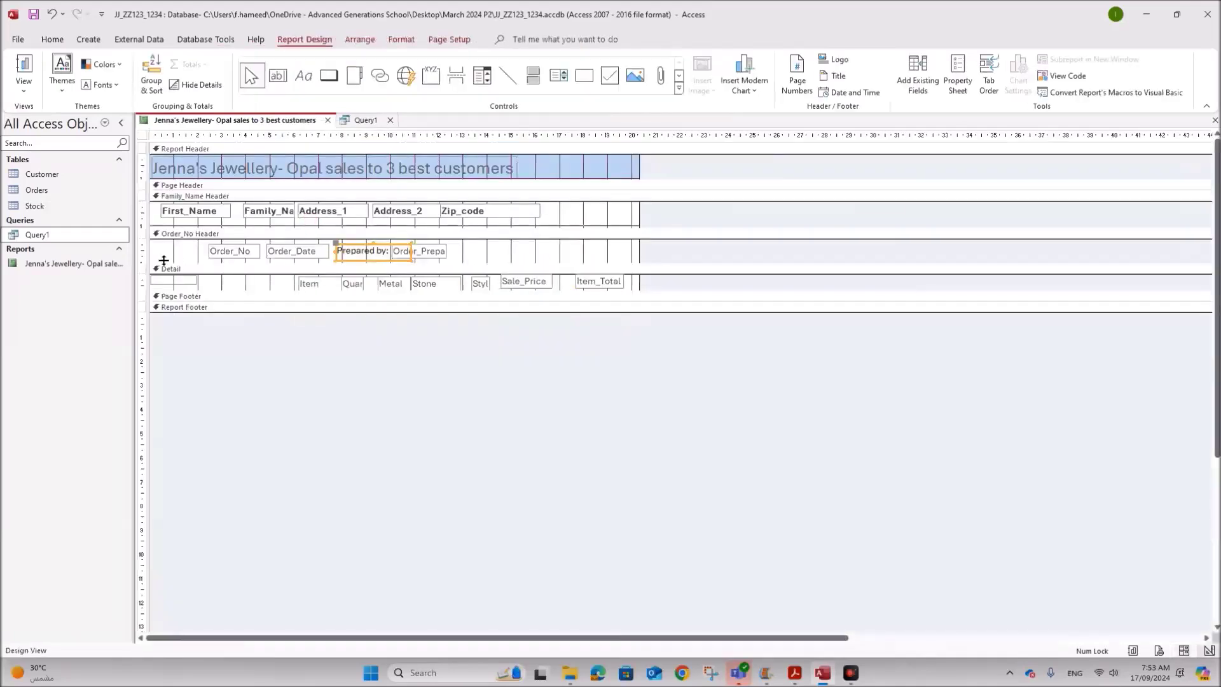
drag(152, 292, 151, 304)
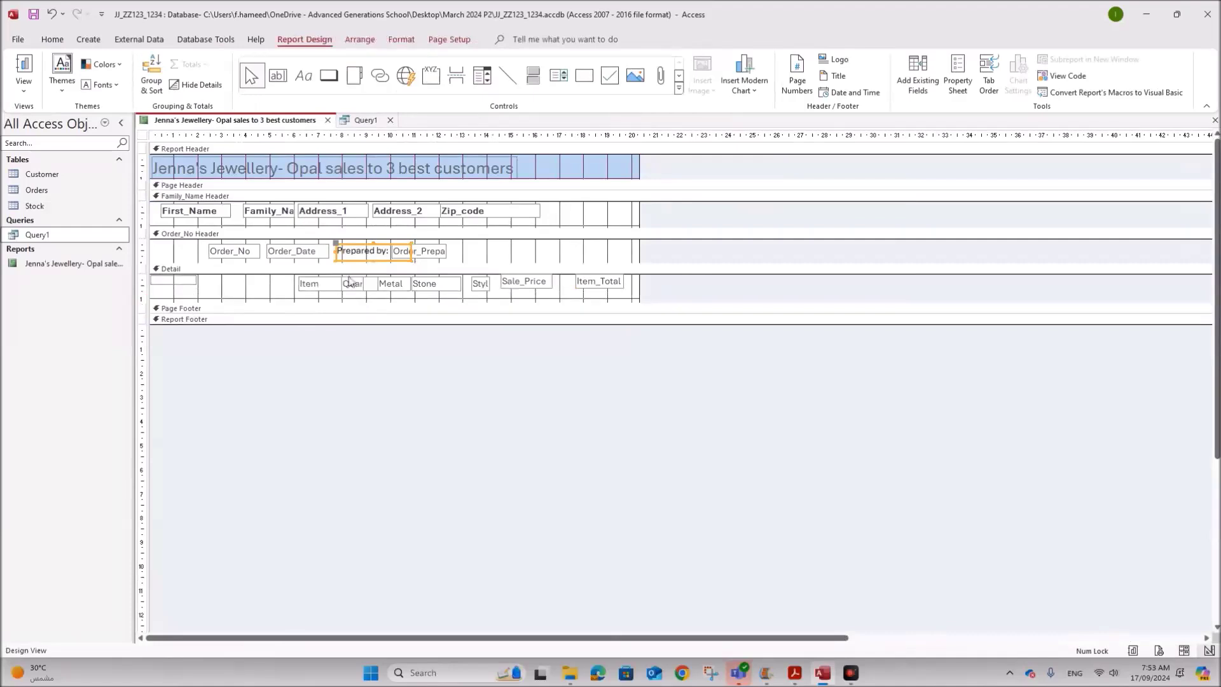
- Increase the height of the Report Header section slightly to leave space below the title
click(557, 167)
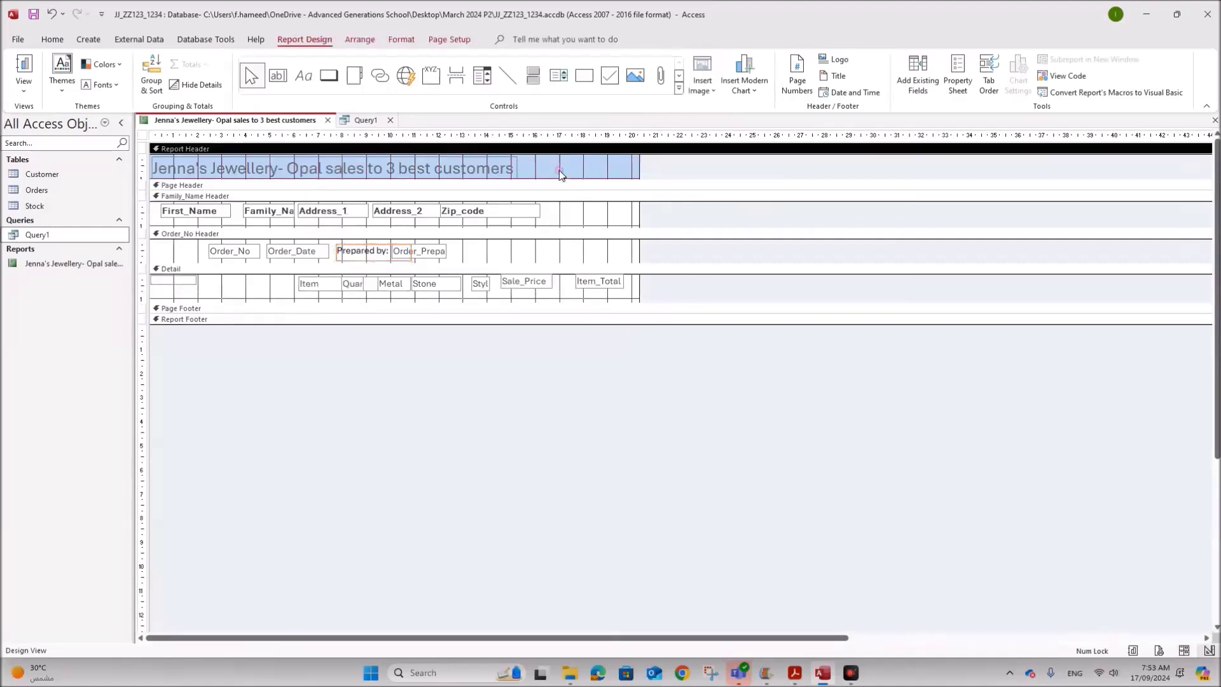
right_click(548, 166)
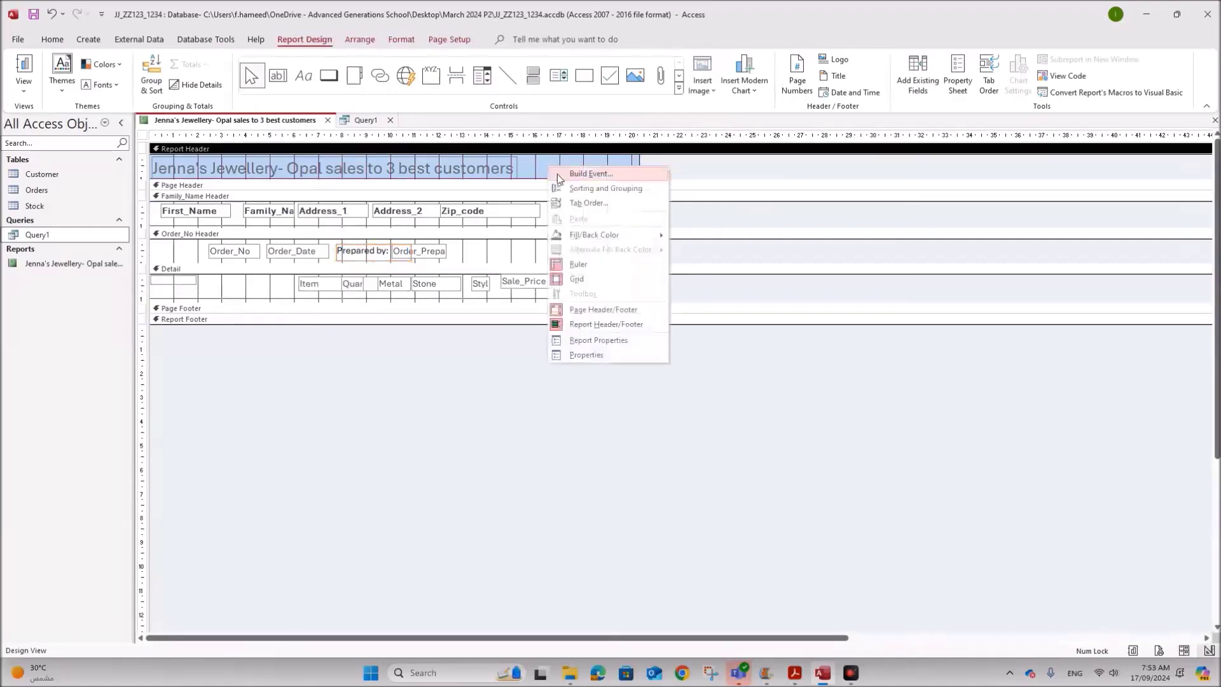
click(162, 174)
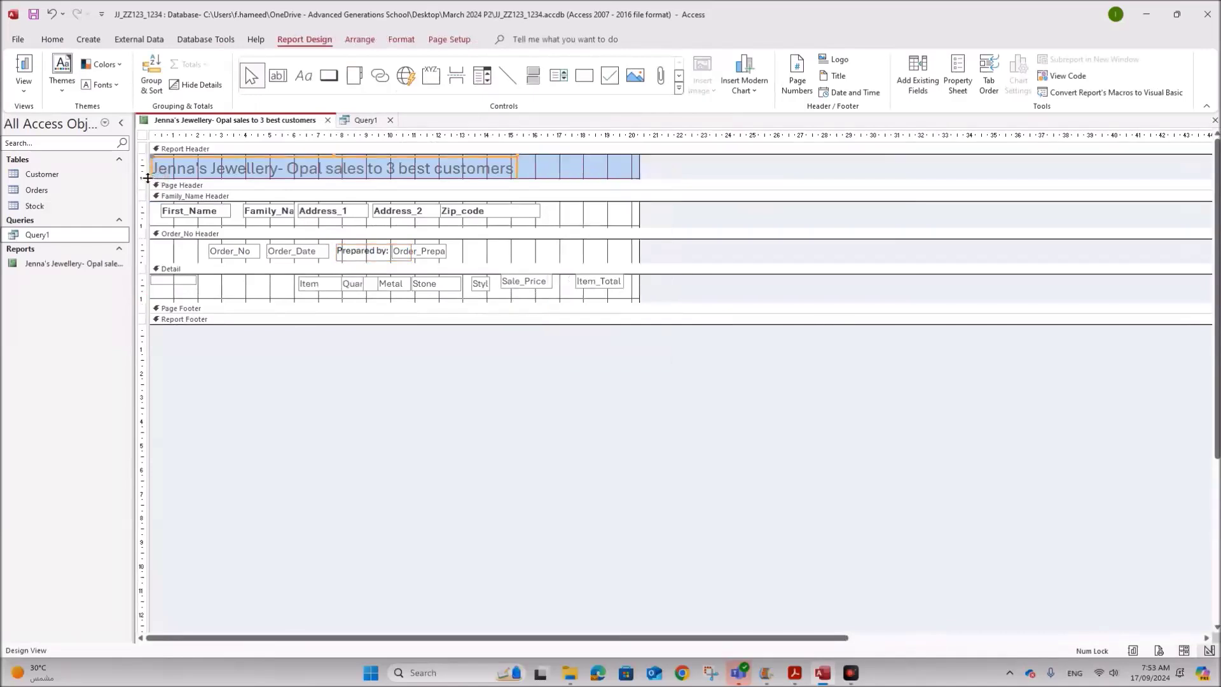
click(147, 179)
drag(145, 185, 145, 193)
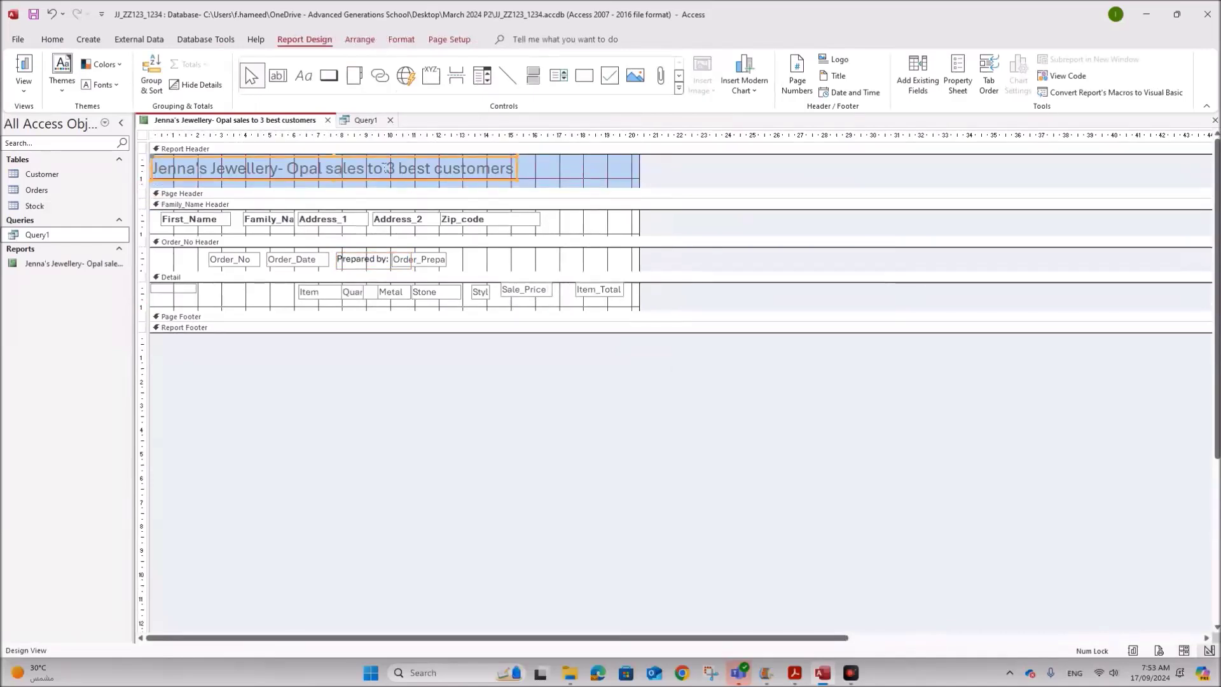
- Widen the report title label to nearly the full report width and centre its text
drag(520, 174, 632, 180)
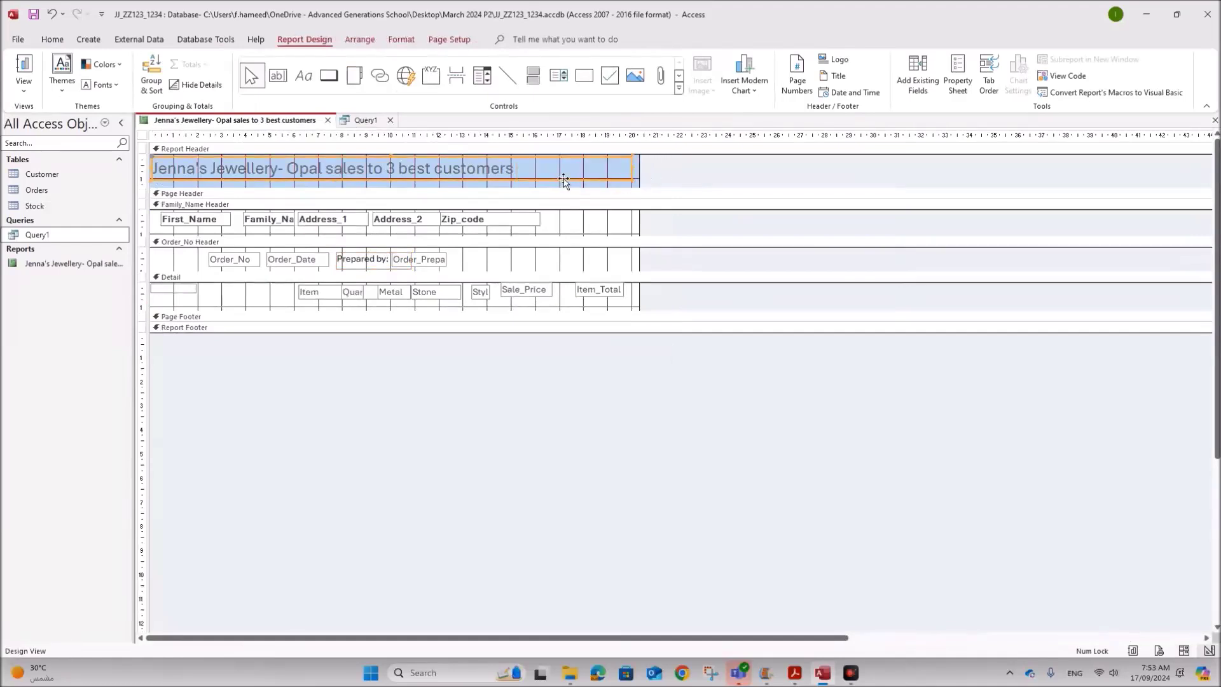
click(52, 40)
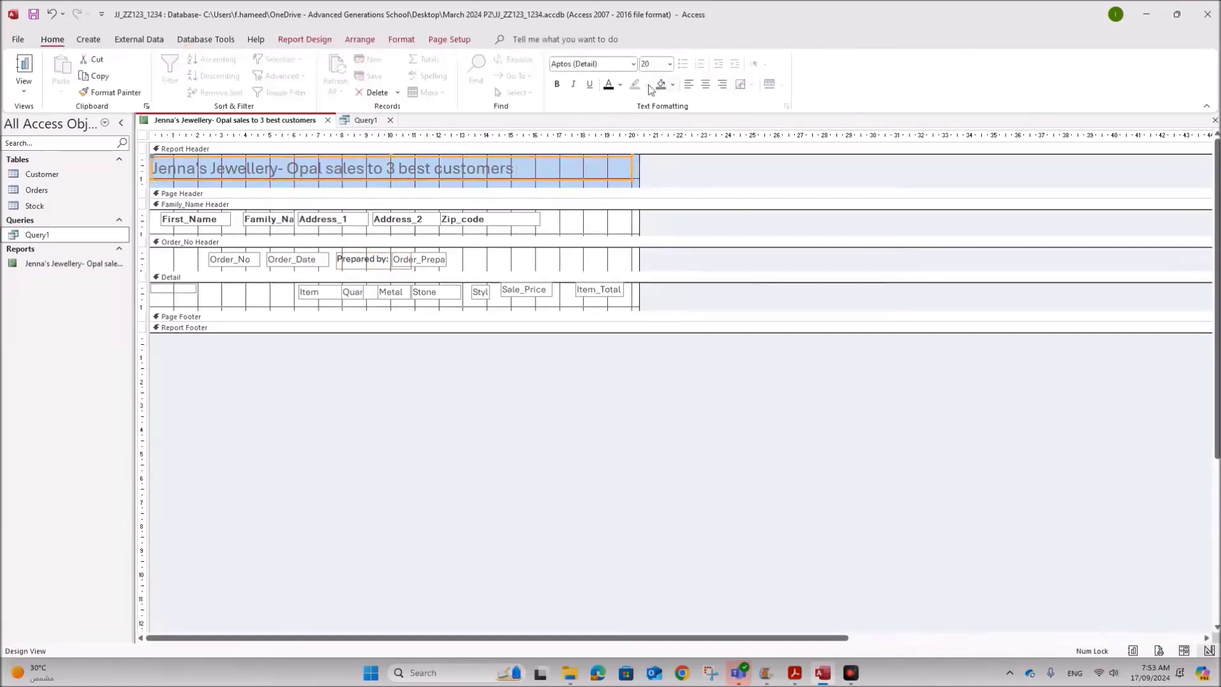
click(705, 84)
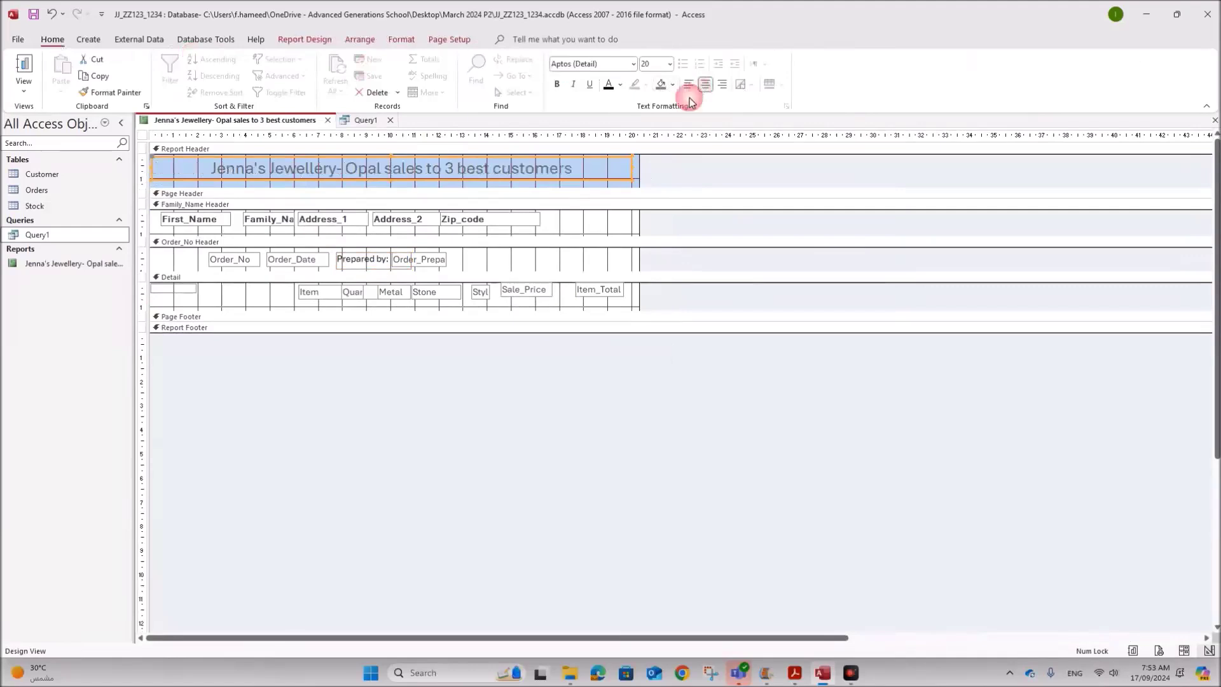
- Fill the Report Header section and its title label with black, and set the title text to white
right_click(579, 188)
click(633, 259)
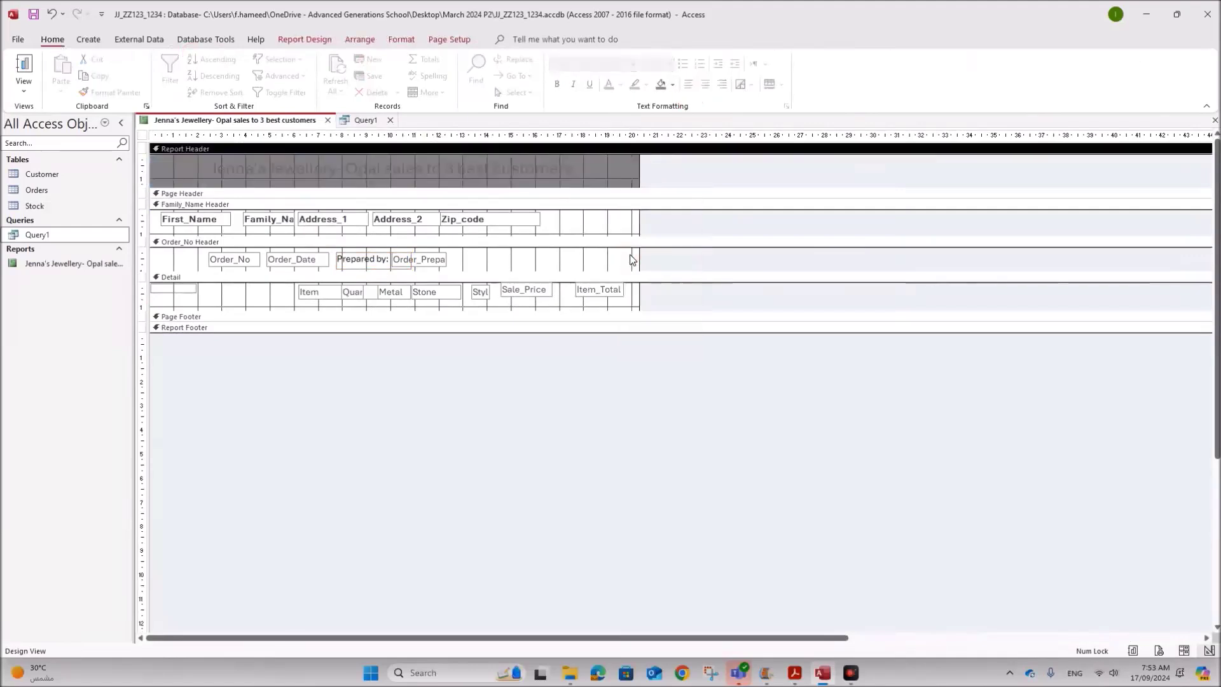
right_click(601, 173)
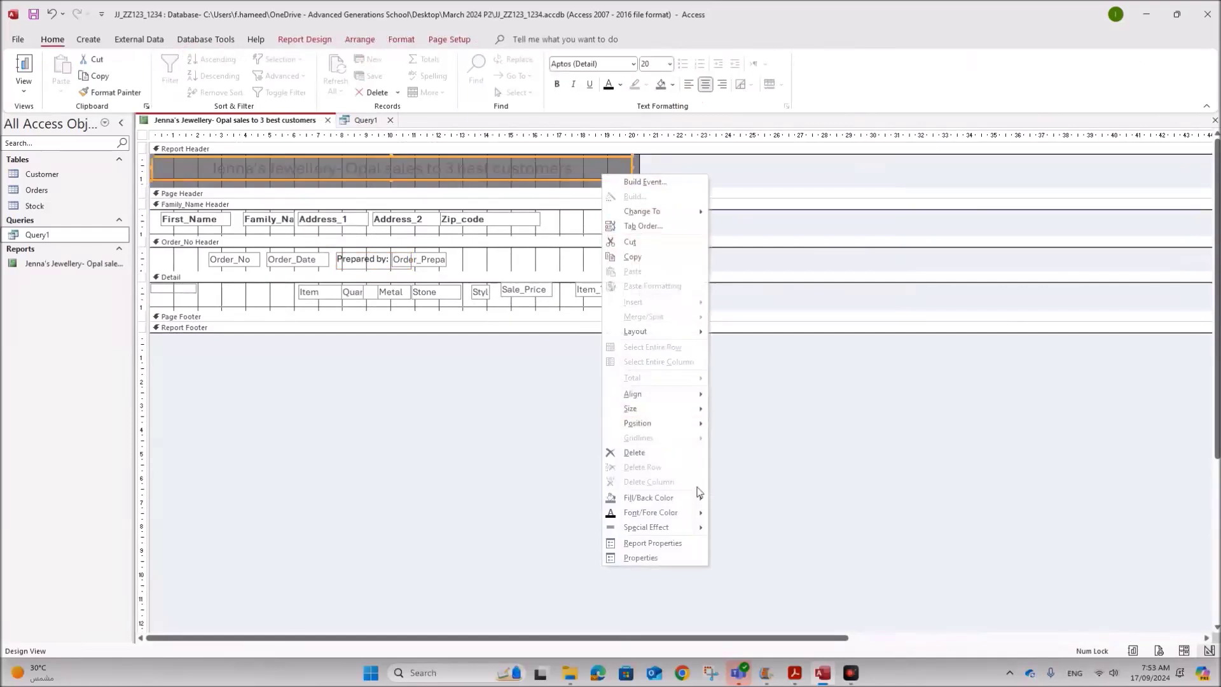
mouse_move(700, 495)
click(726, 518)
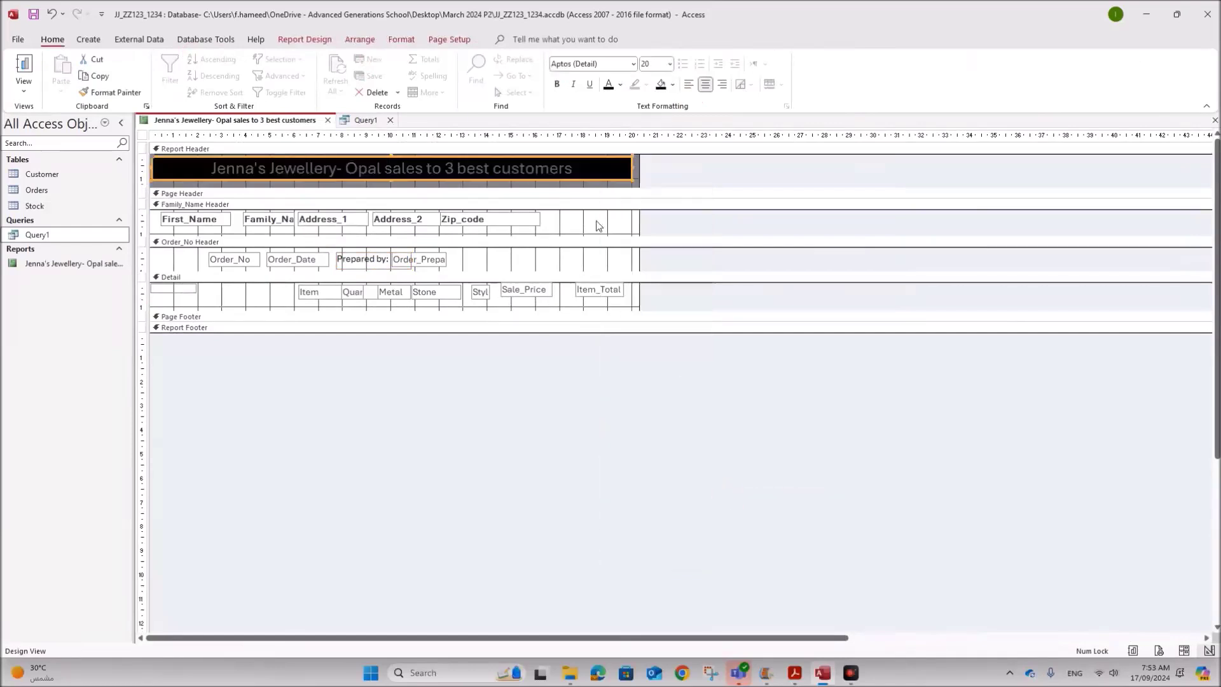
right_click(600, 182)
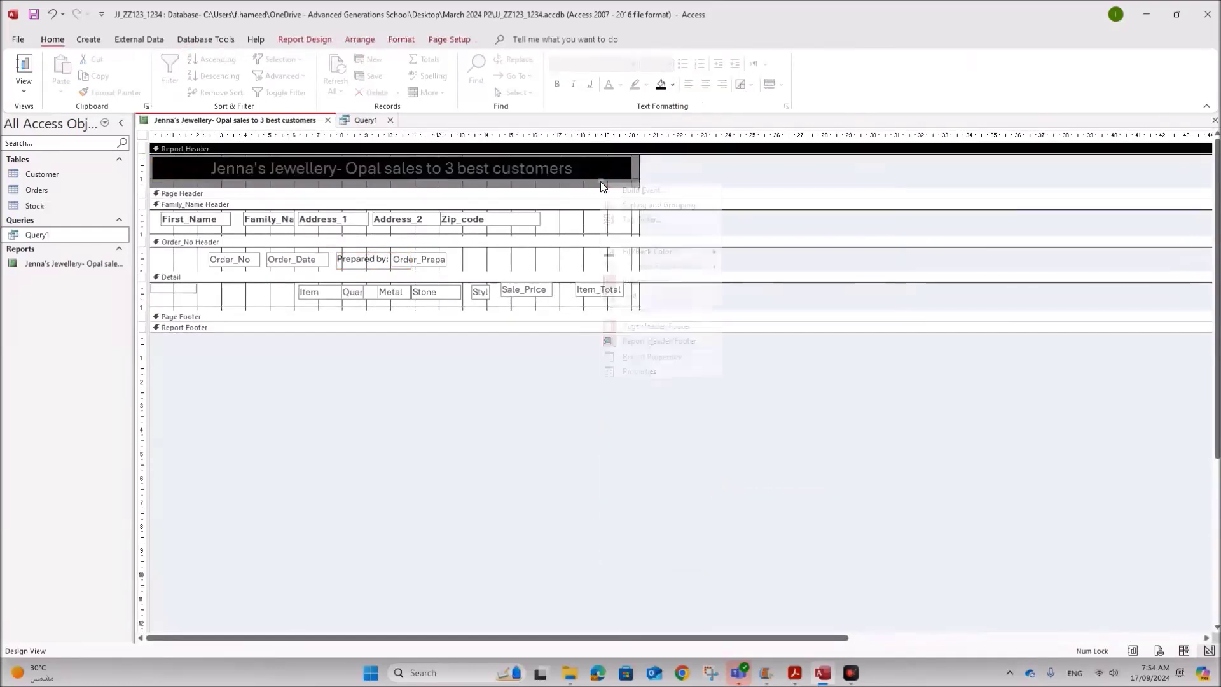
mouse_move(699, 251)
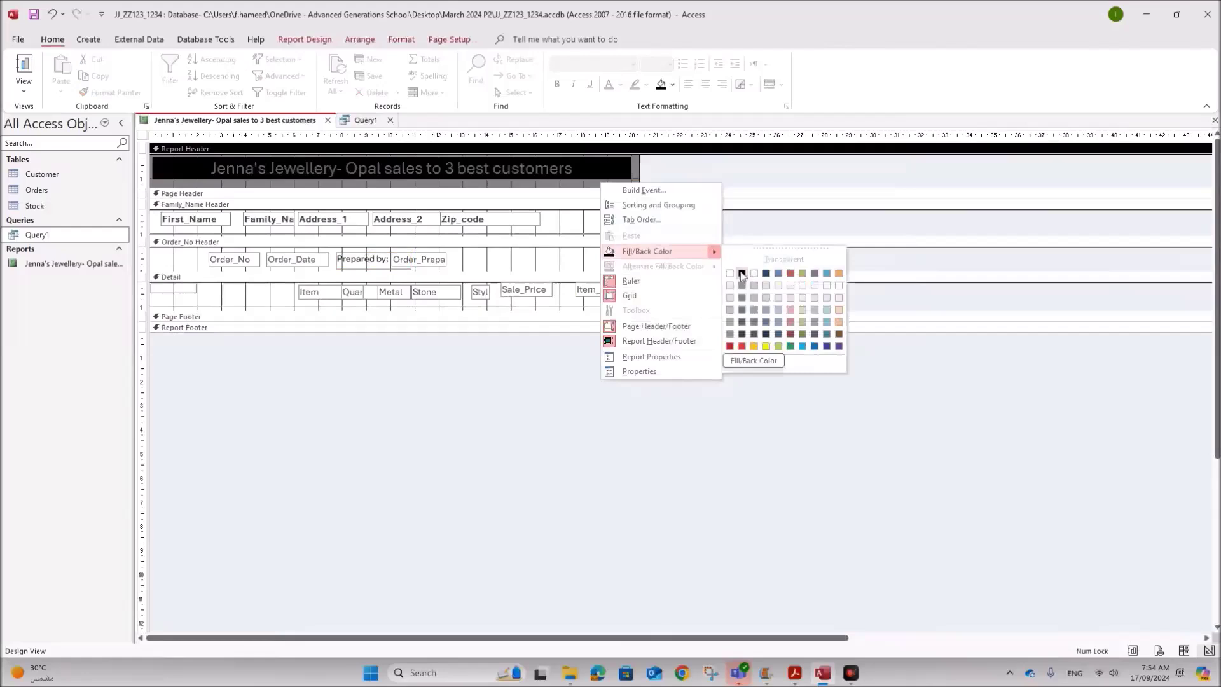
click(726, 268)
right_click(585, 184)
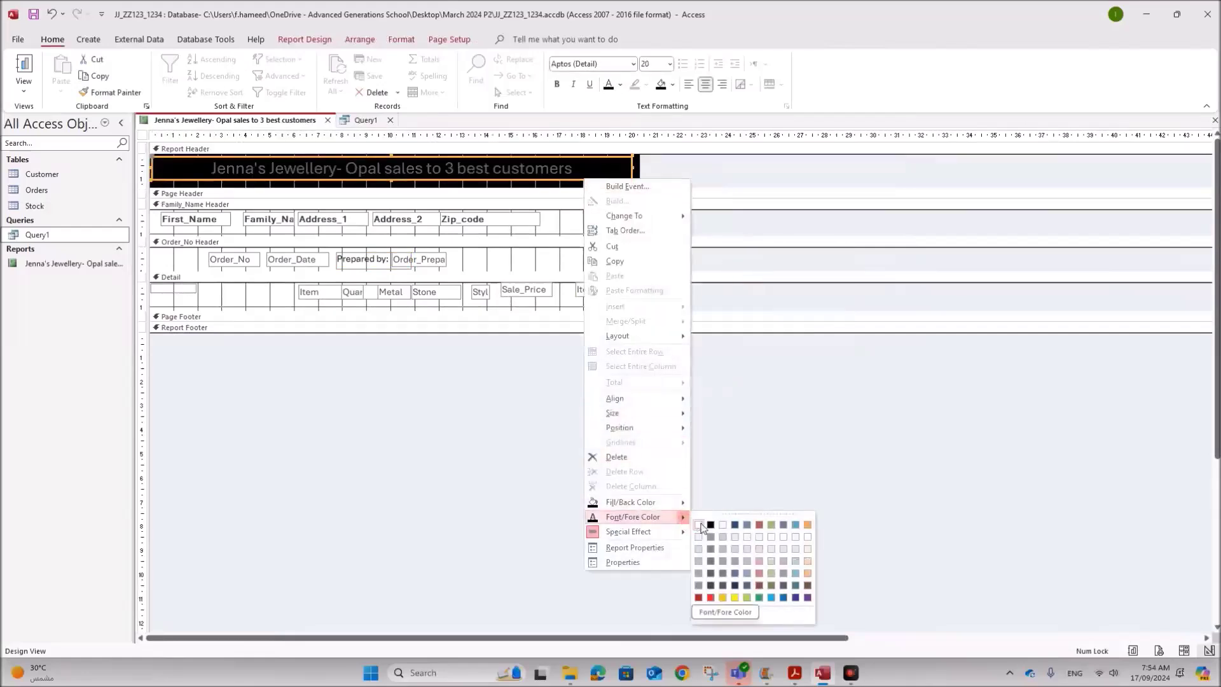
click(699, 524)
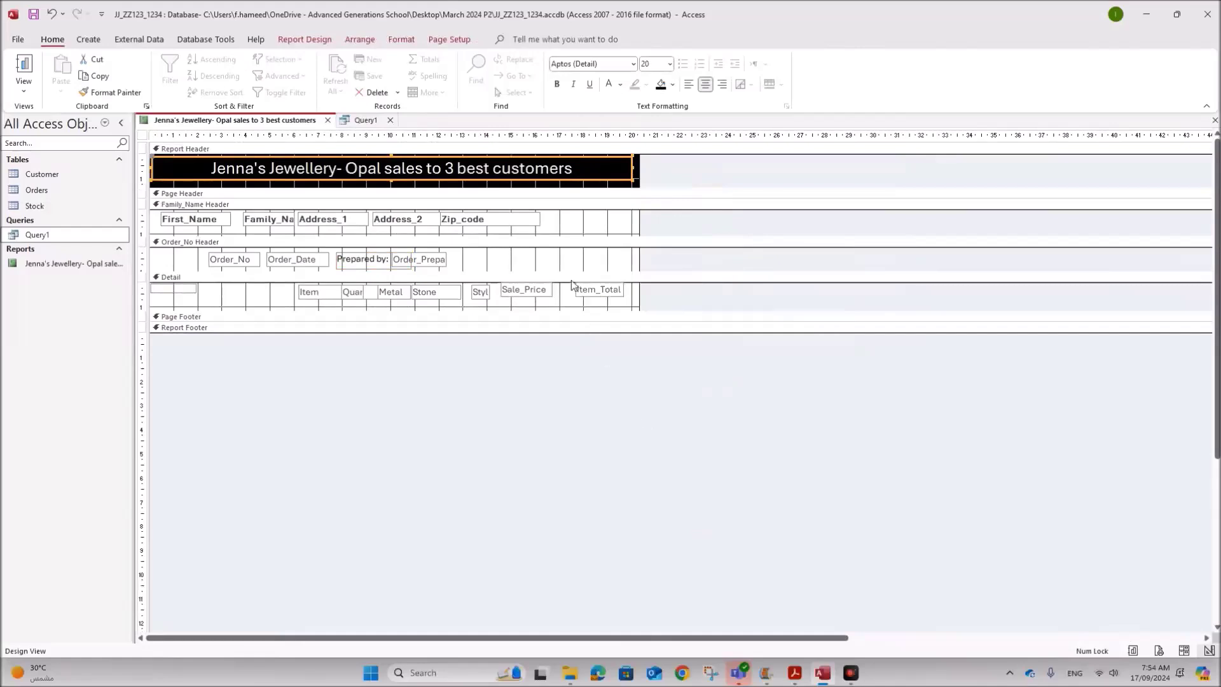
- Fill the background of the Order_No Header section with light grey
click(478, 269)
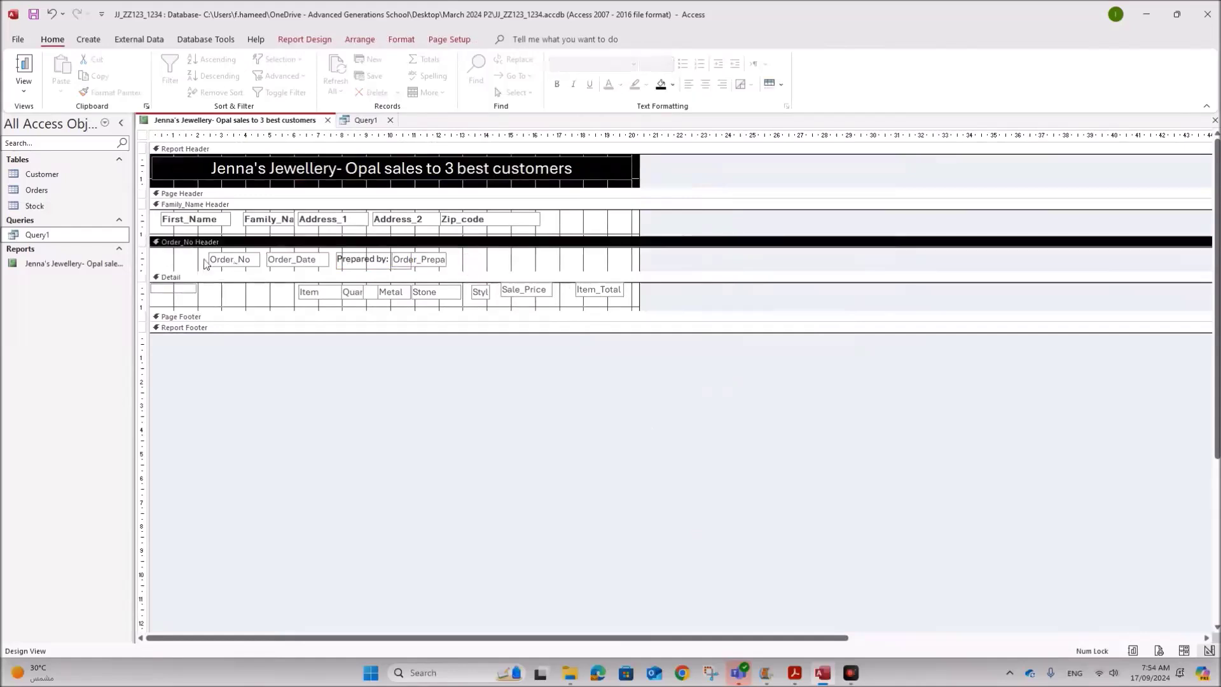
right_click(502, 262)
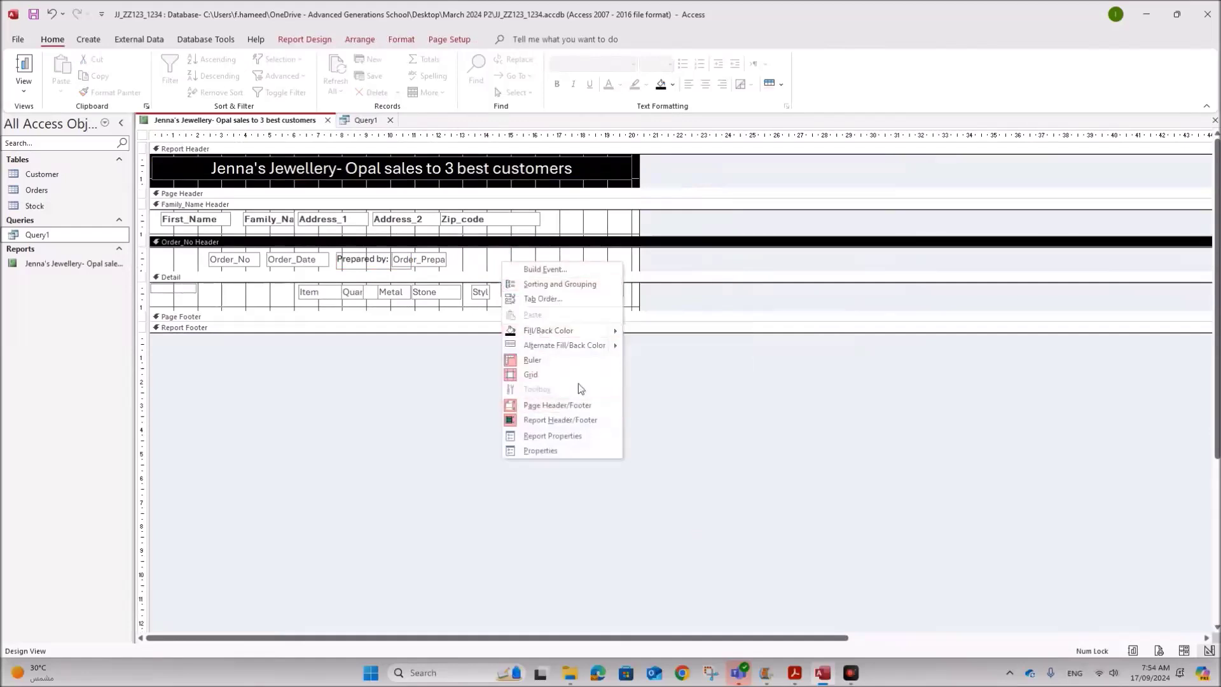
mouse_move(615, 334)
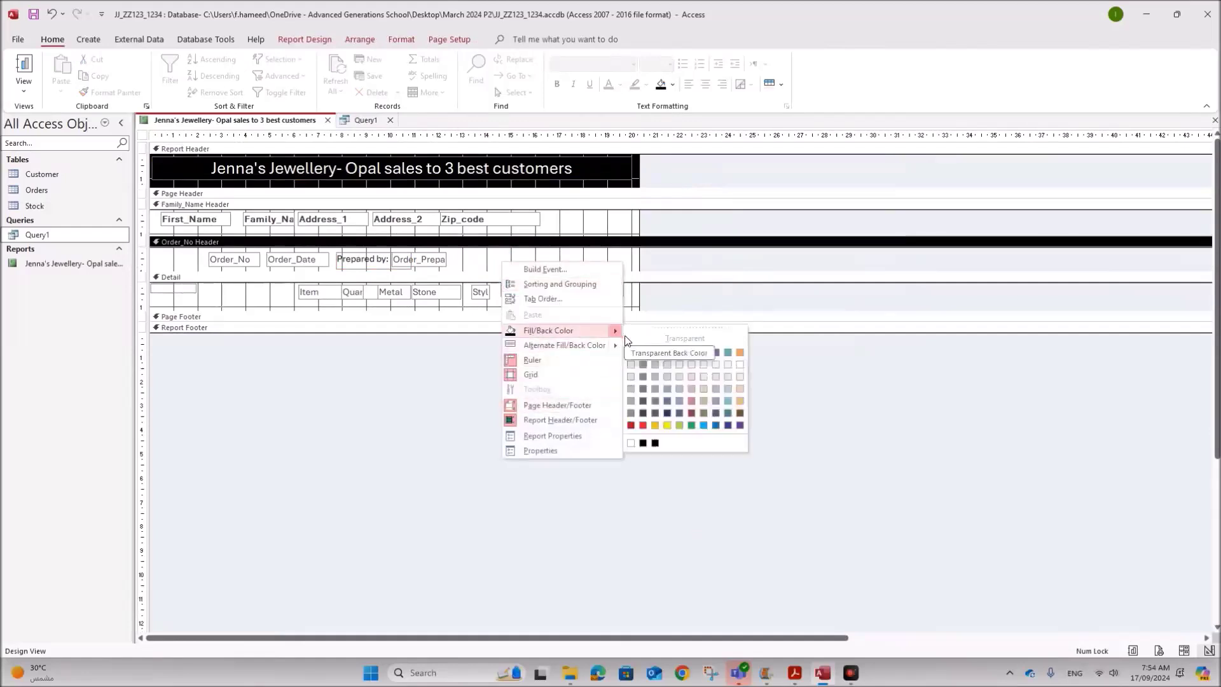
click(631, 388)
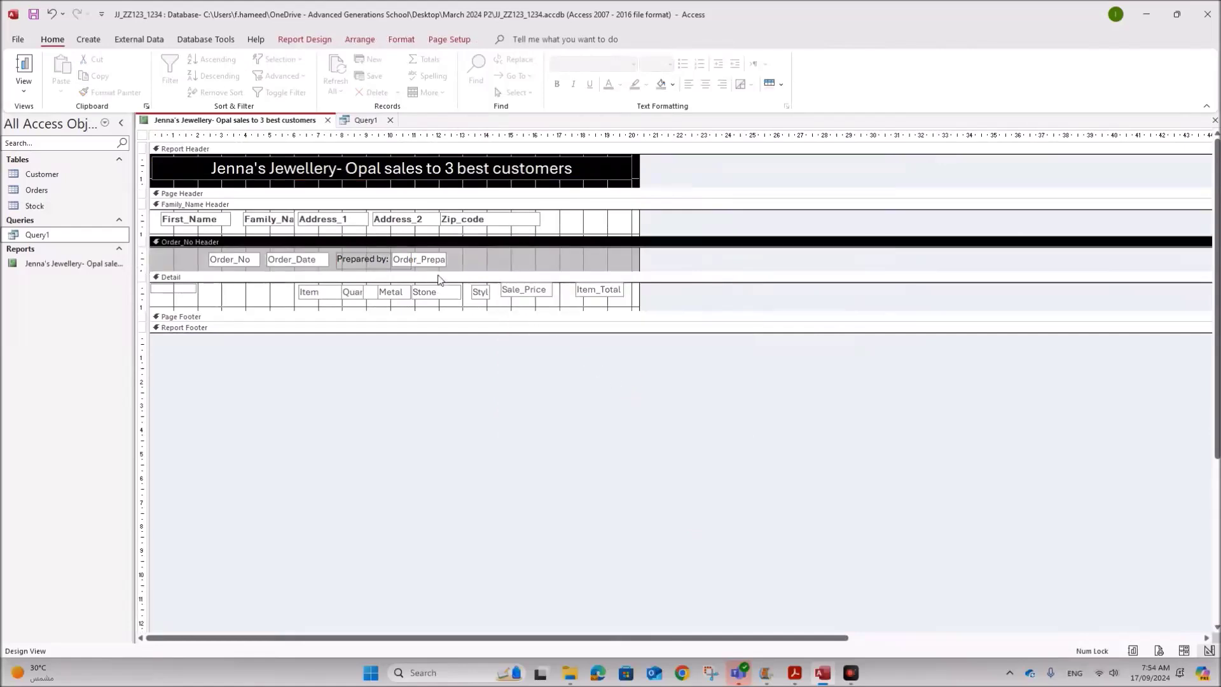
- Give the Order_No, Order_Date and prepared-by fields the same grey background as their section, and display the report in Layout View
click(425, 261)
shift+click(311, 261)
shift+click(237, 260)
right_click(412, 257)
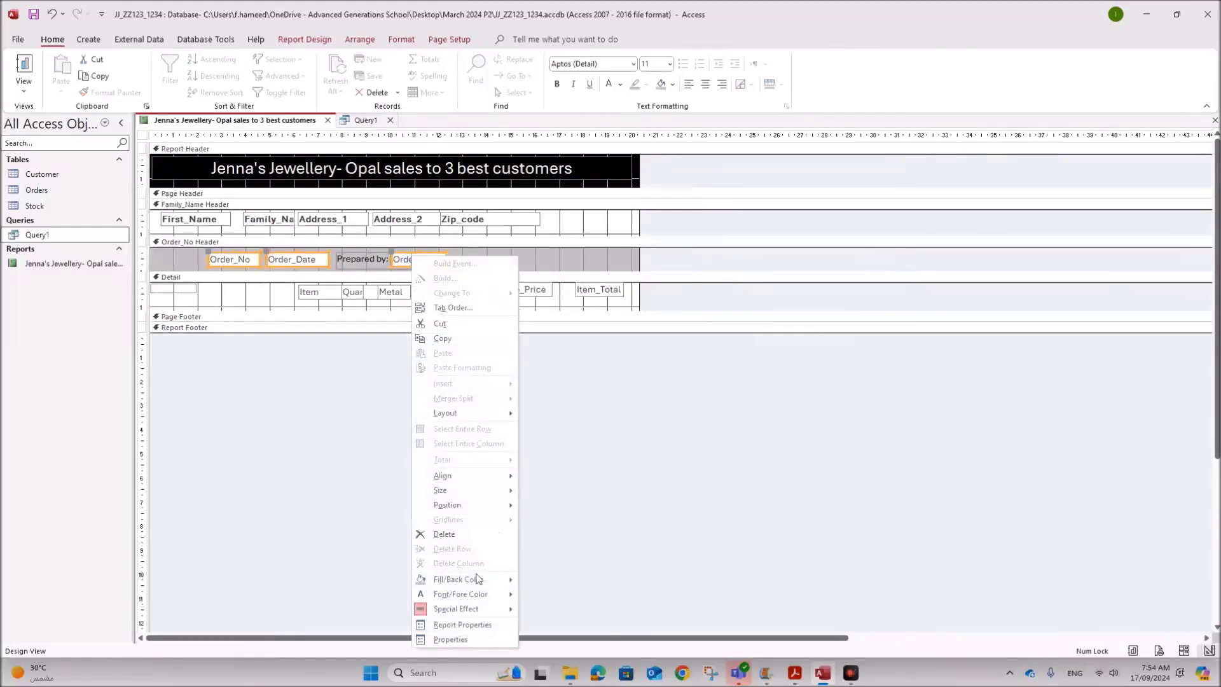
mouse_move(480, 579)
click(525, 593)
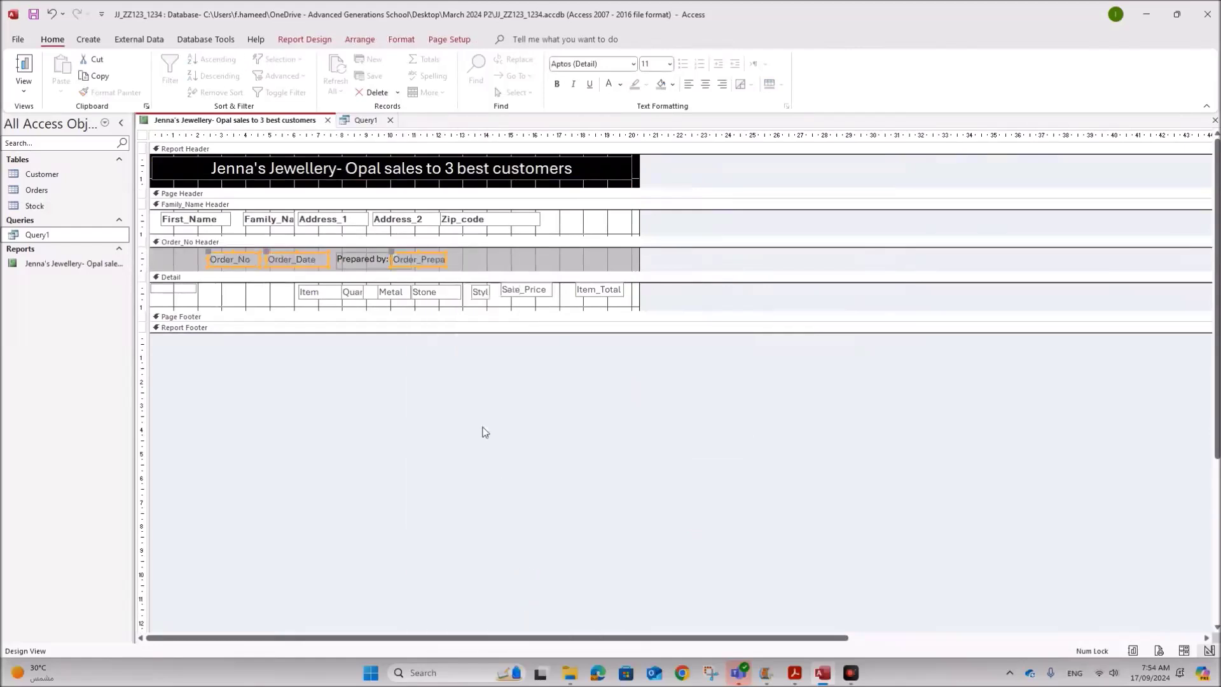
click(476, 269)
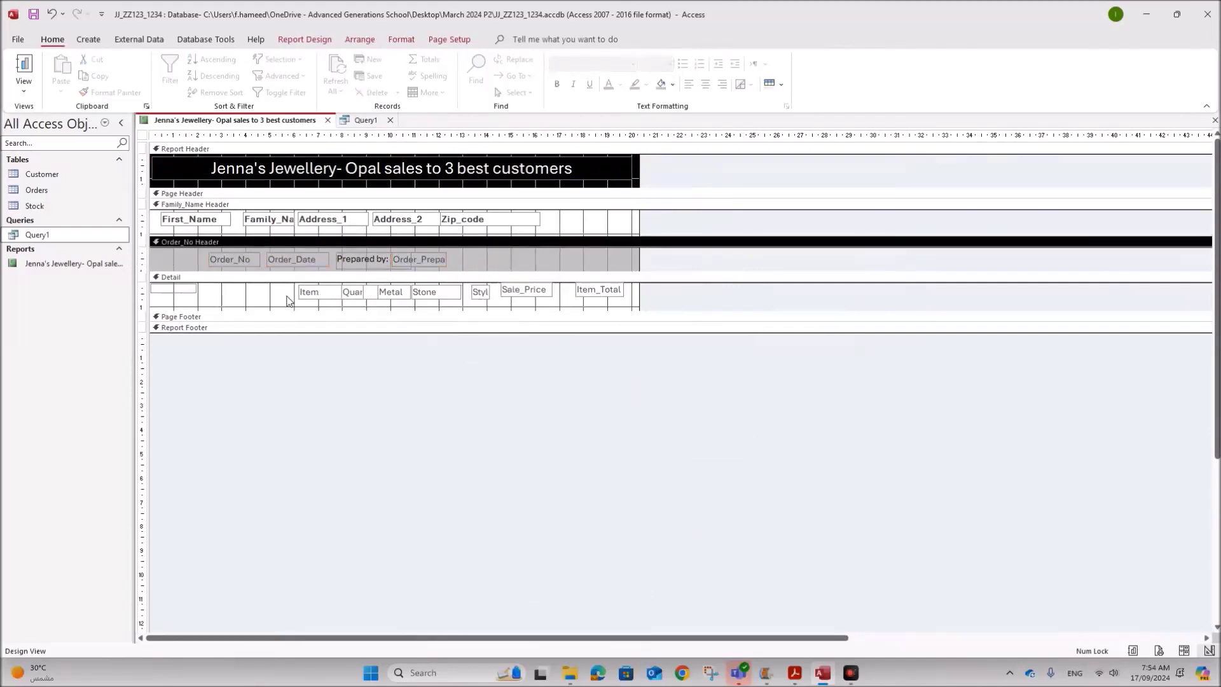
right_click(248, 126)
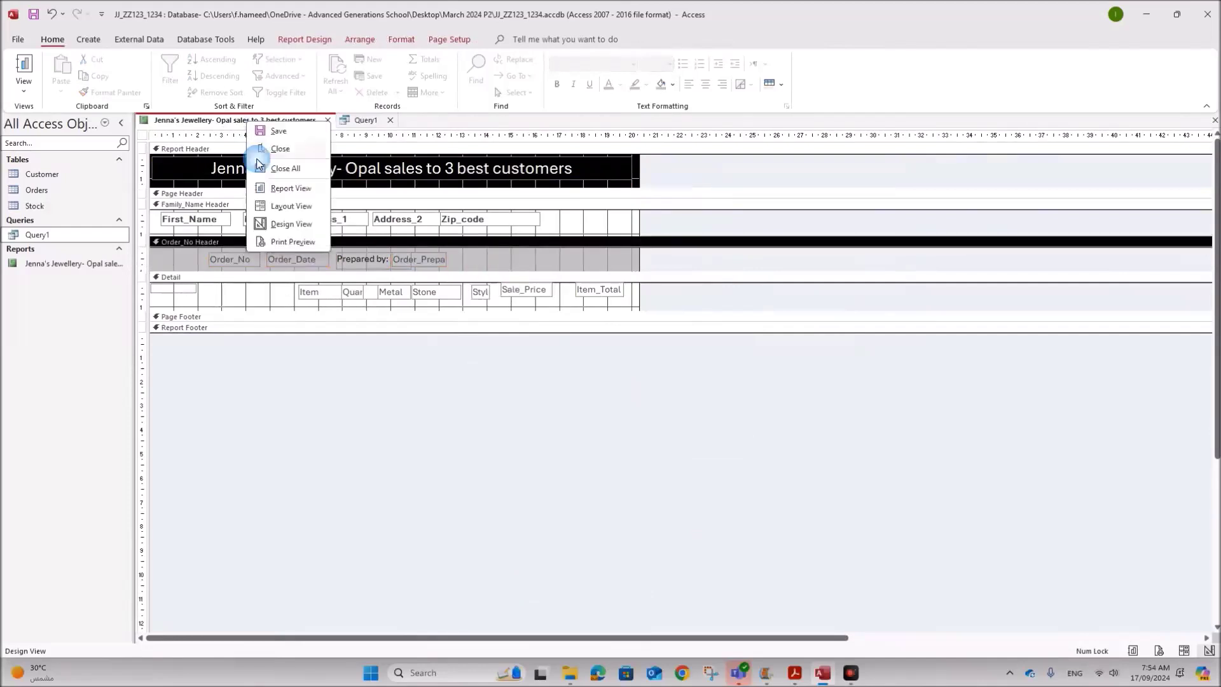
click(290, 206)
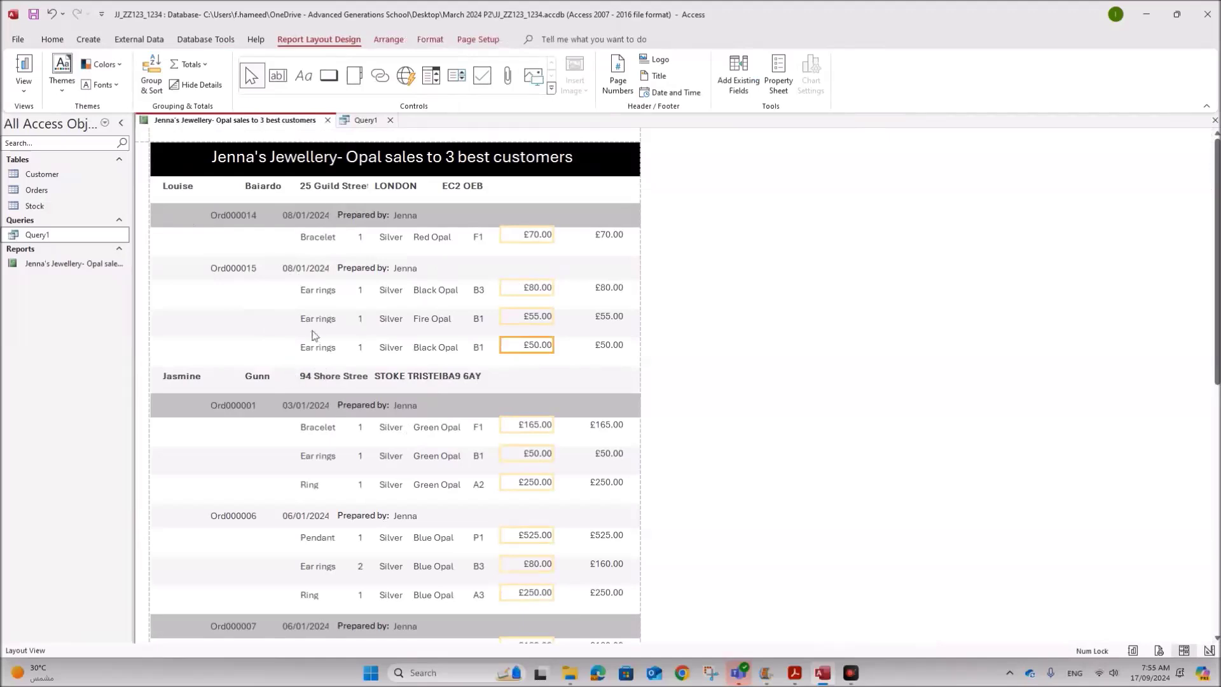
- Return to Design View and set the Order_No Header's alternate back colour to the same light grey
right_click(304, 121)
click(346, 226)
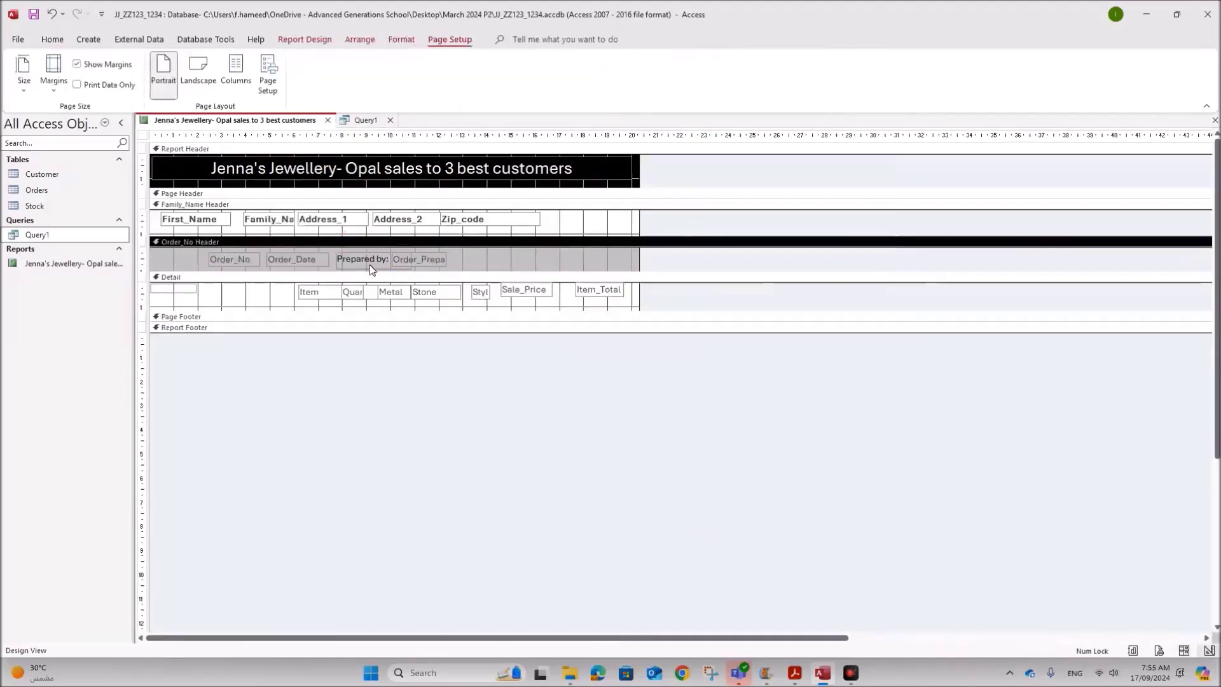
right_click(504, 262)
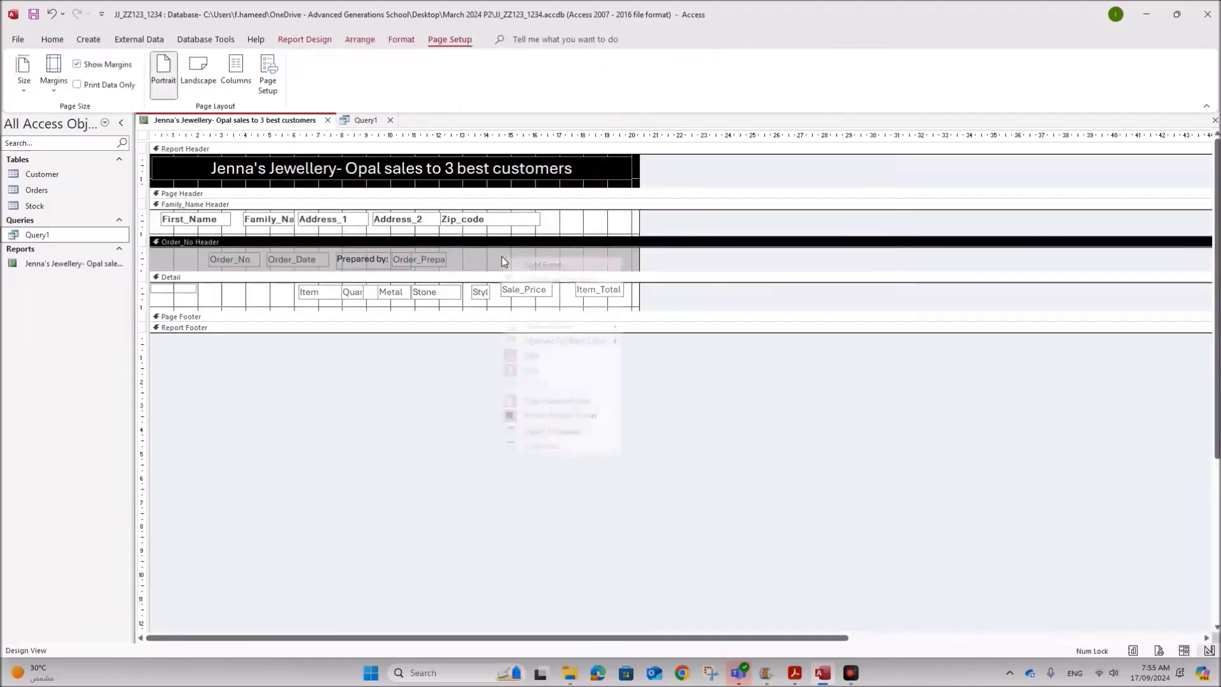
mouse_move(614, 344)
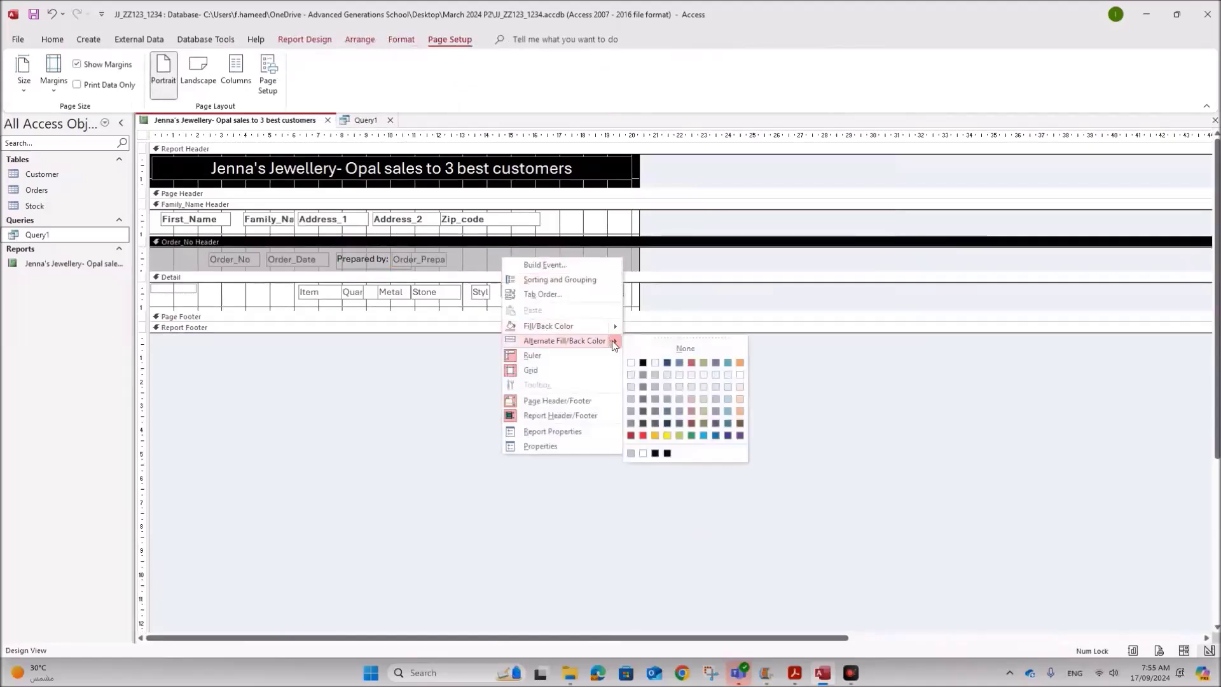
click(631, 399)
- Set both the back colour and the alternate back colour of the Detail section to white, and check the report in Layout View
click(257, 301)
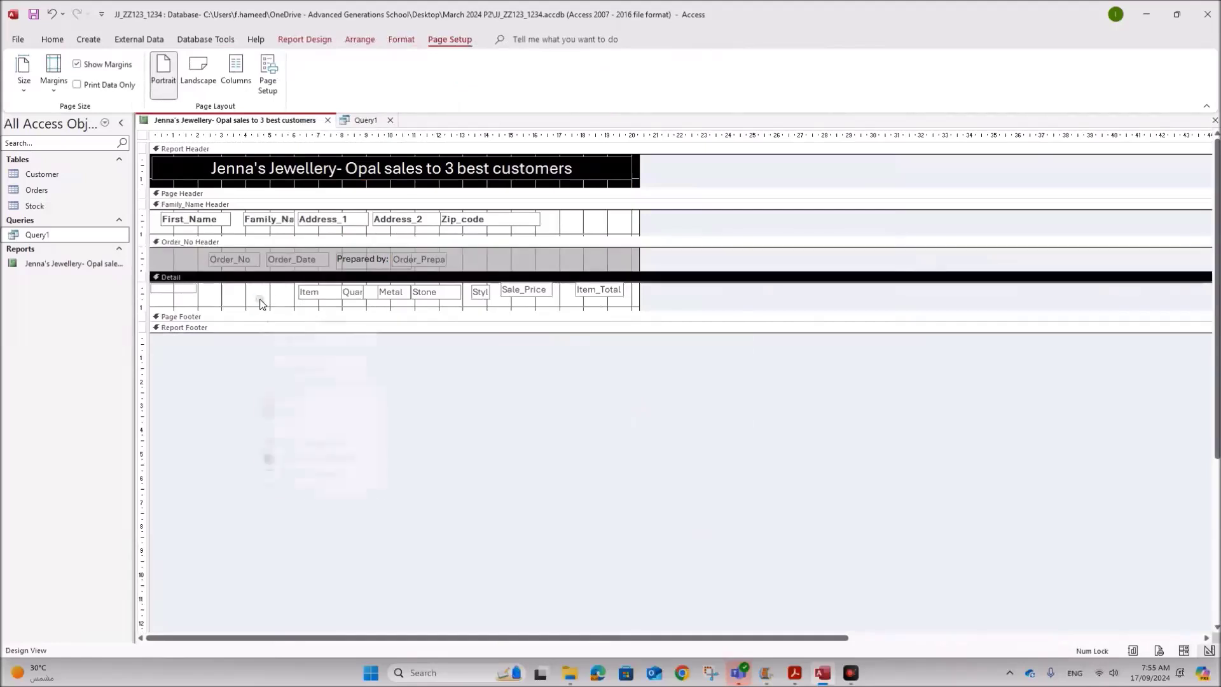
right_click(260, 303)
mouse_move(374, 386)
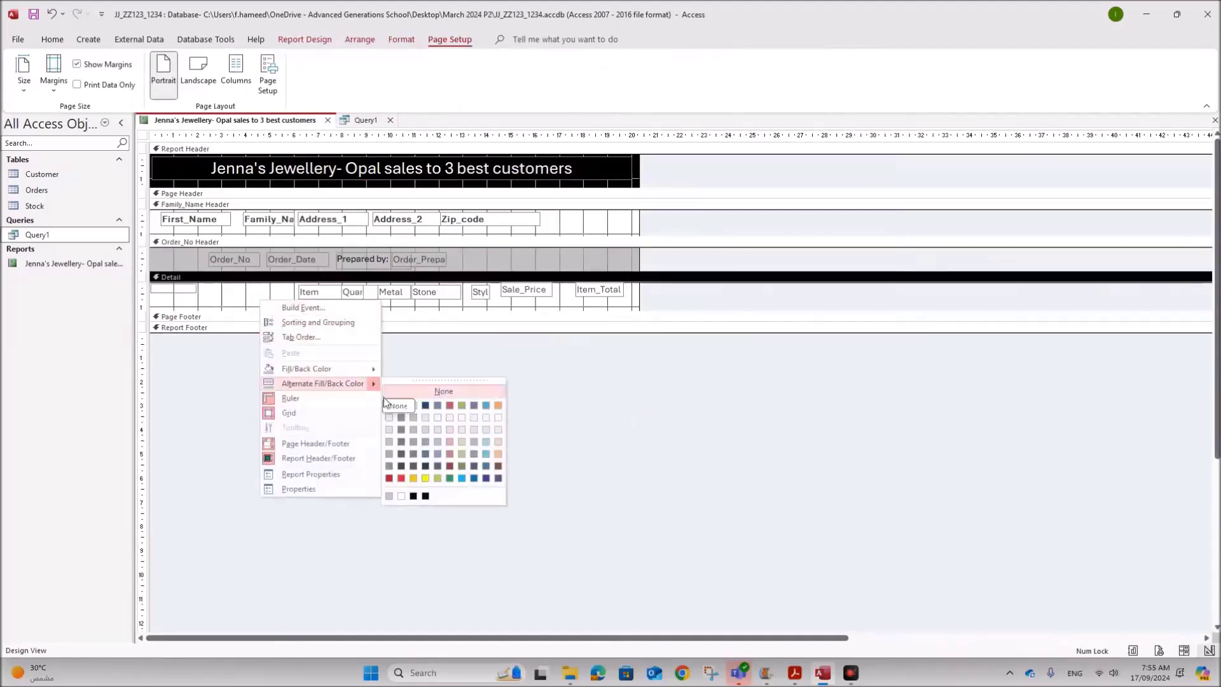
click(389, 407)
right_click(273, 307)
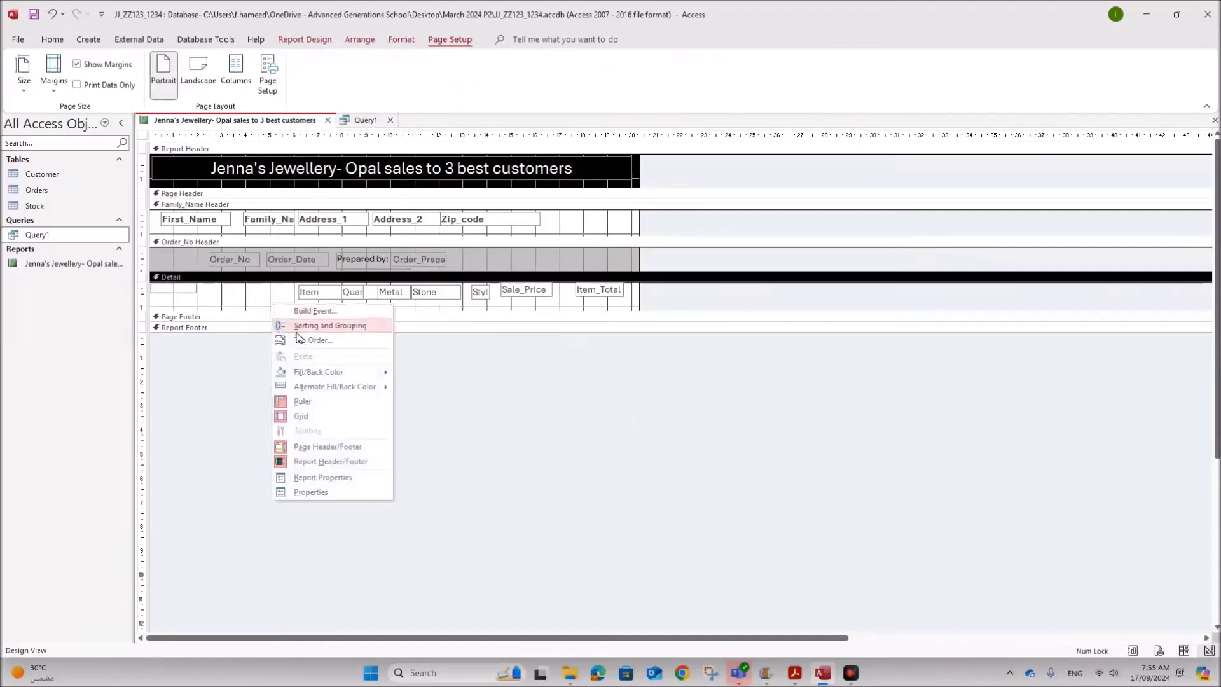
mouse_move(381, 372)
click(399, 395)
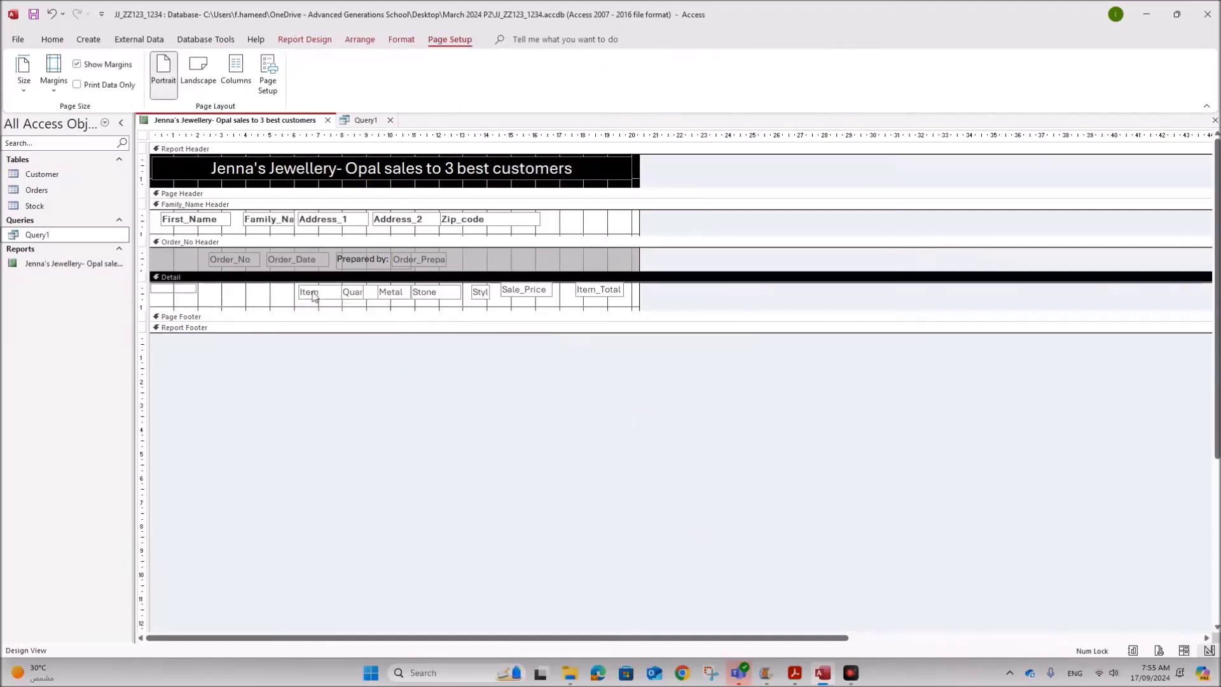
right_click(274, 124)
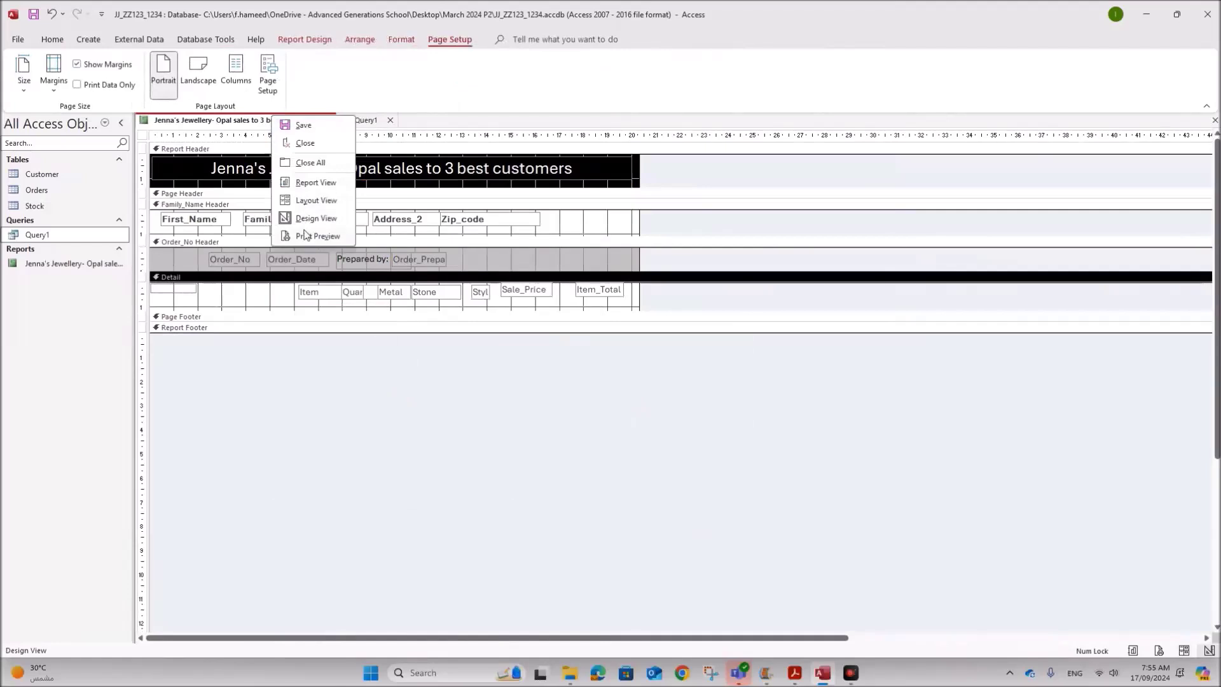
click(313, 201)
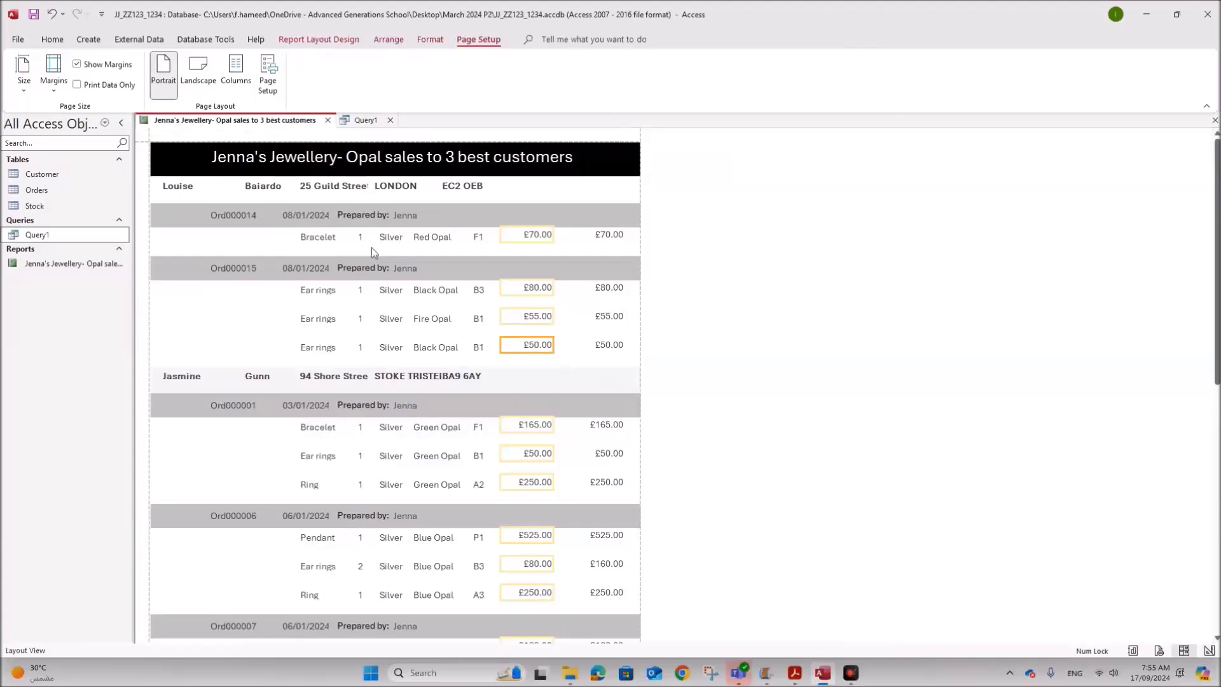
- Switch to the exam question paper PDF and read the sorting requirements for the report
click(792, 674)
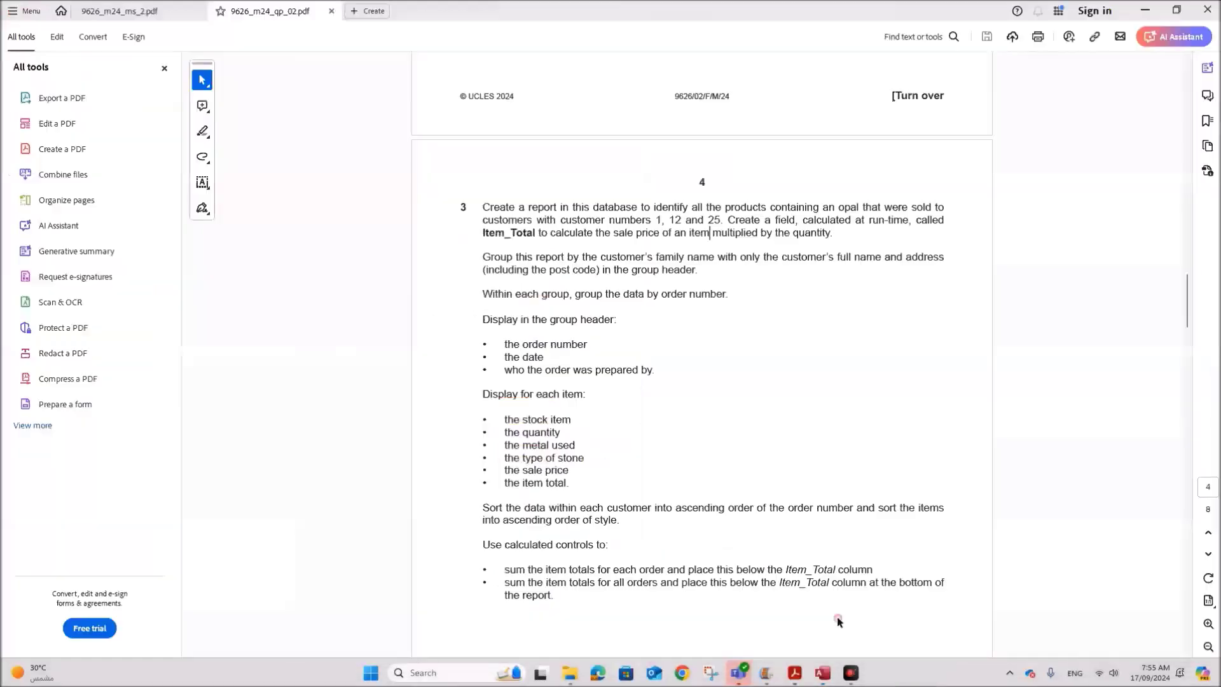
click(840, 622)
scroll(648, 453, down, 3)
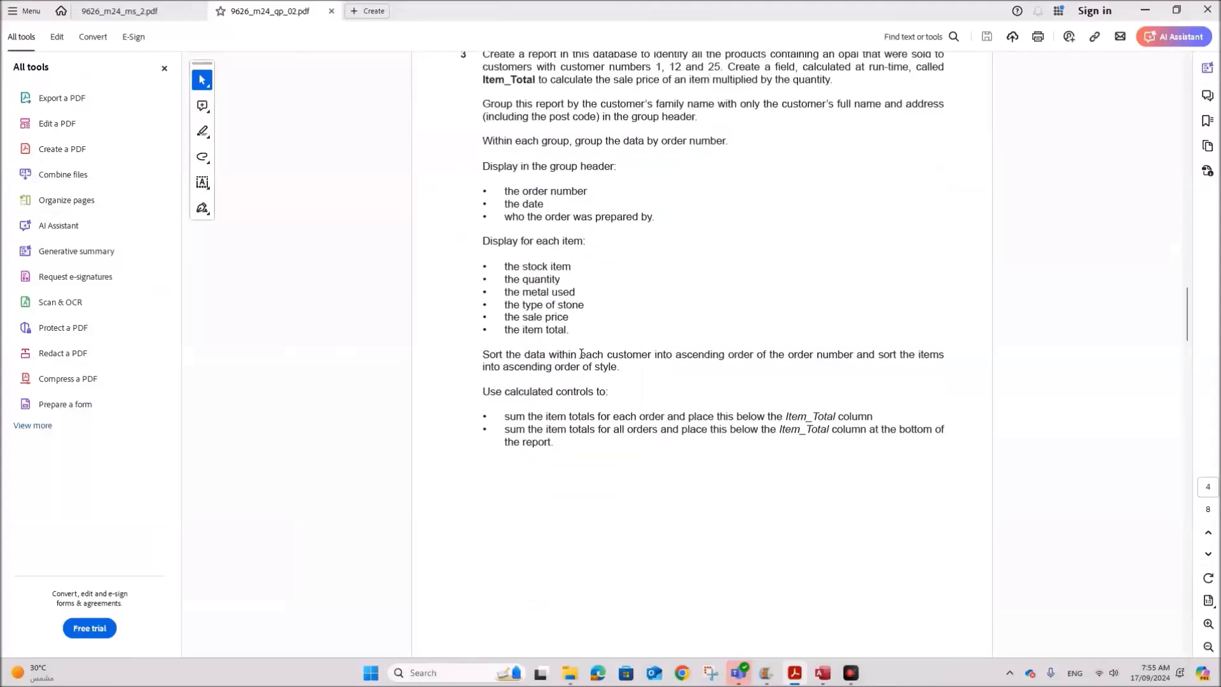
drag(533, 354, 754, 355)
drag(769, 354, 915, 354)
click(918, 354)
- Switch back to Access, reopen the report in Design View and add an ascending sort on Order_No below the existing groups
click(823, 673)
right_click(262, 122)
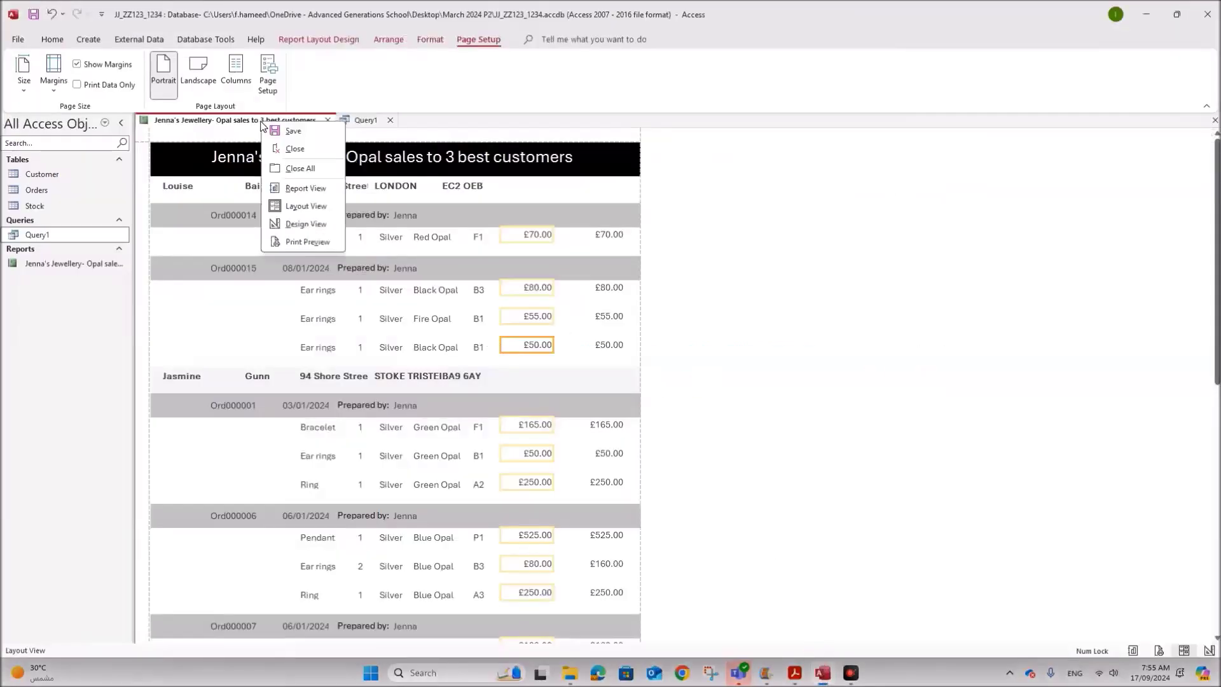
click(306, 224)
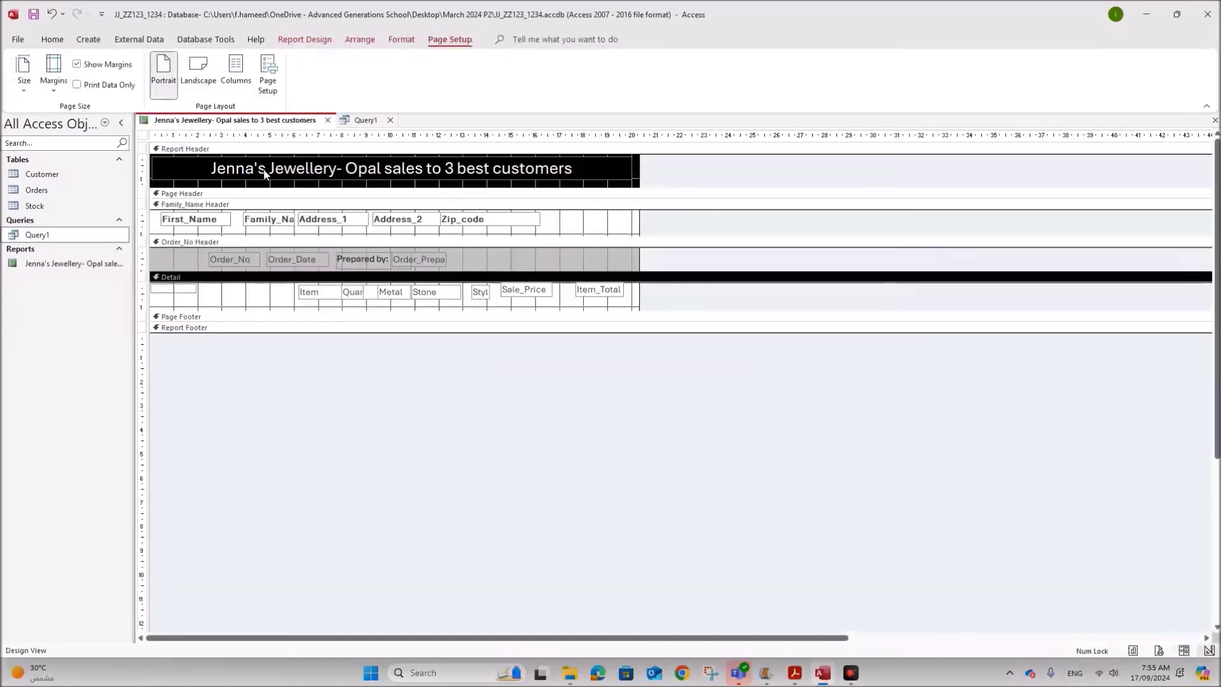
click(305, 39)
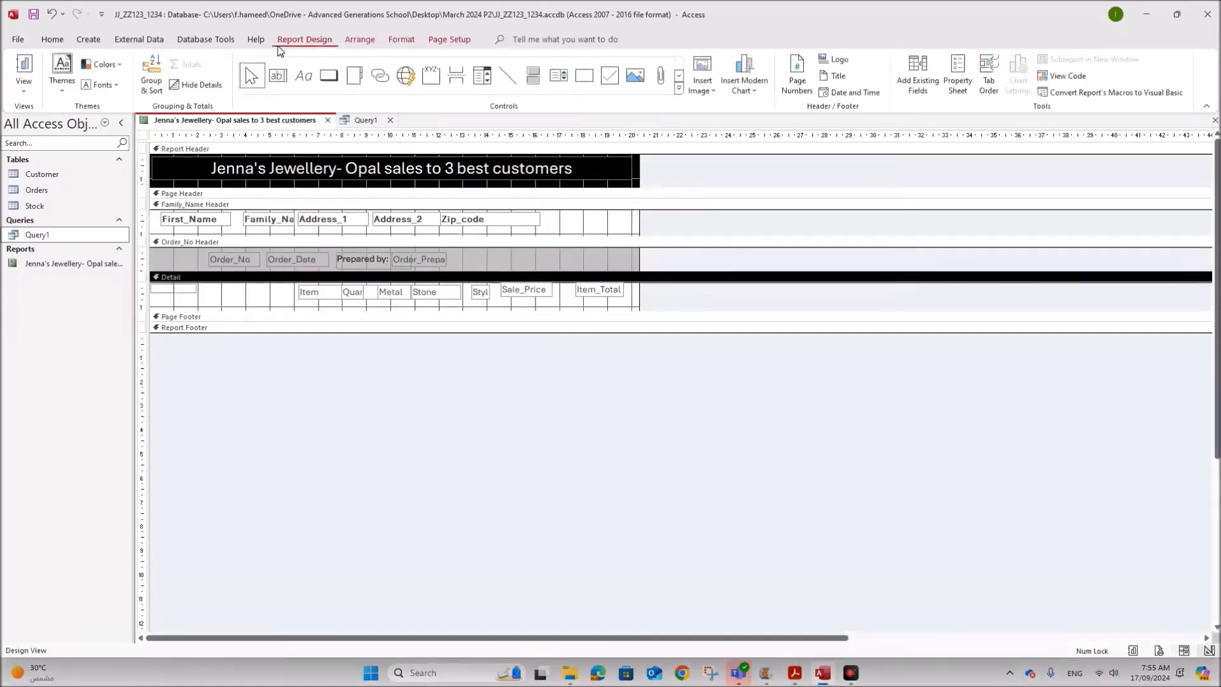
click(156, 89)
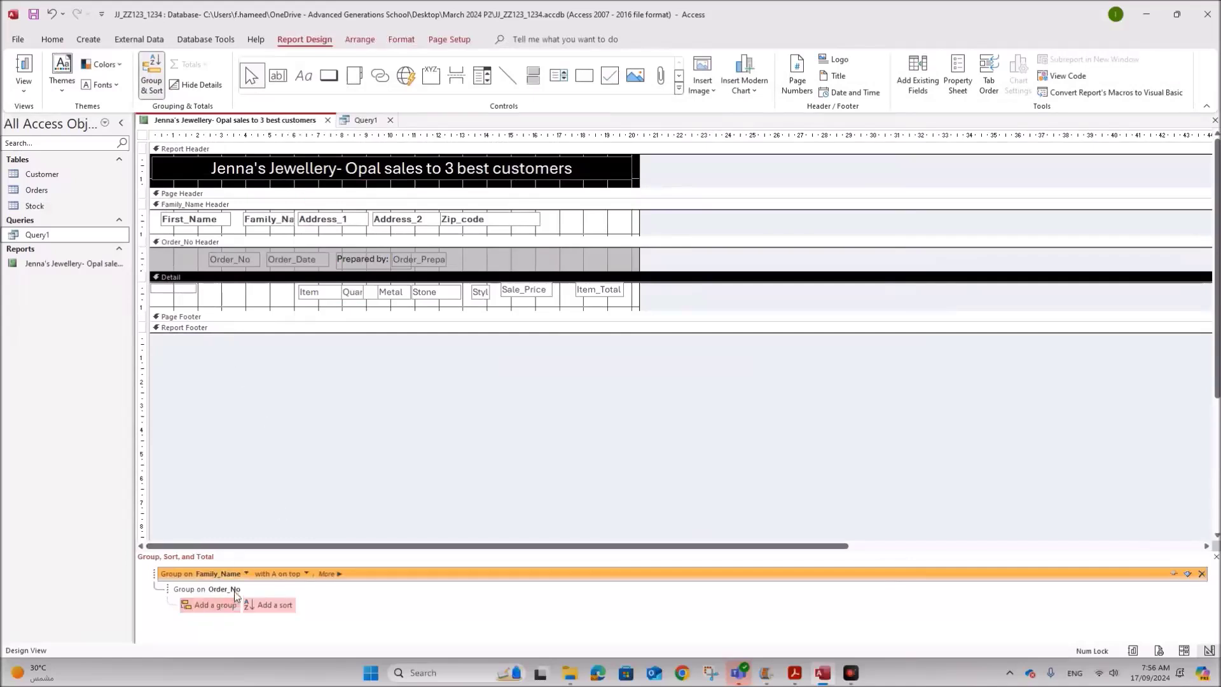
click(247, 575)
click(454, 611)
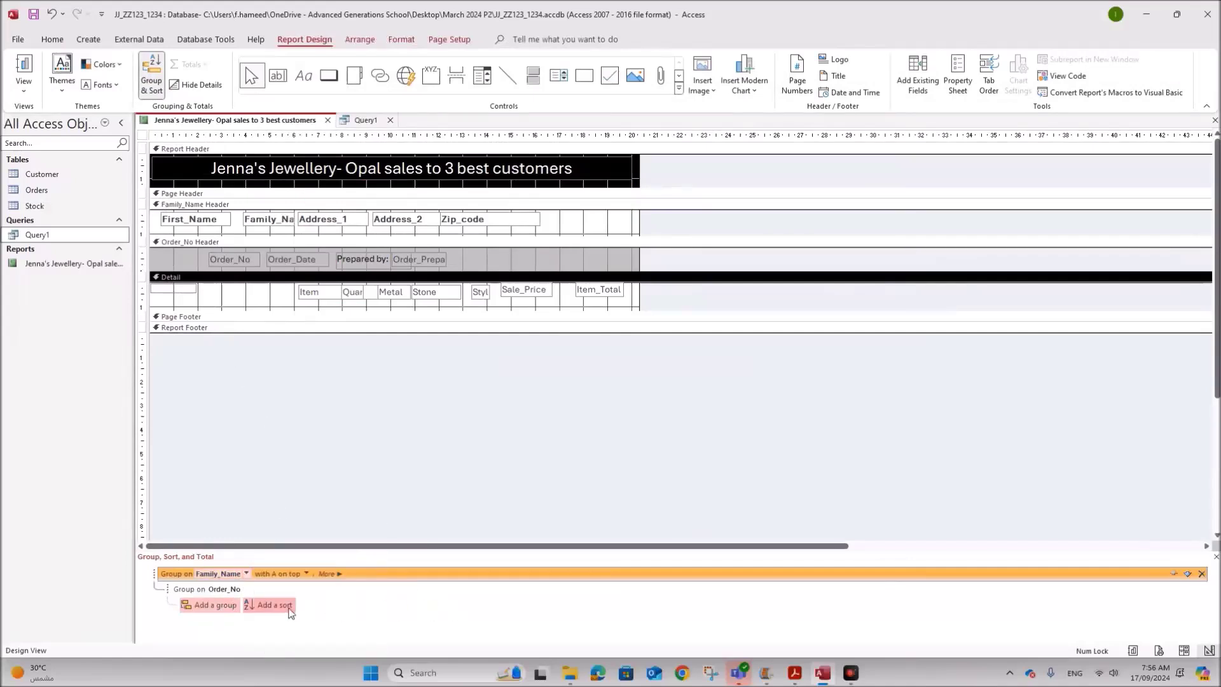
click(288, 607)
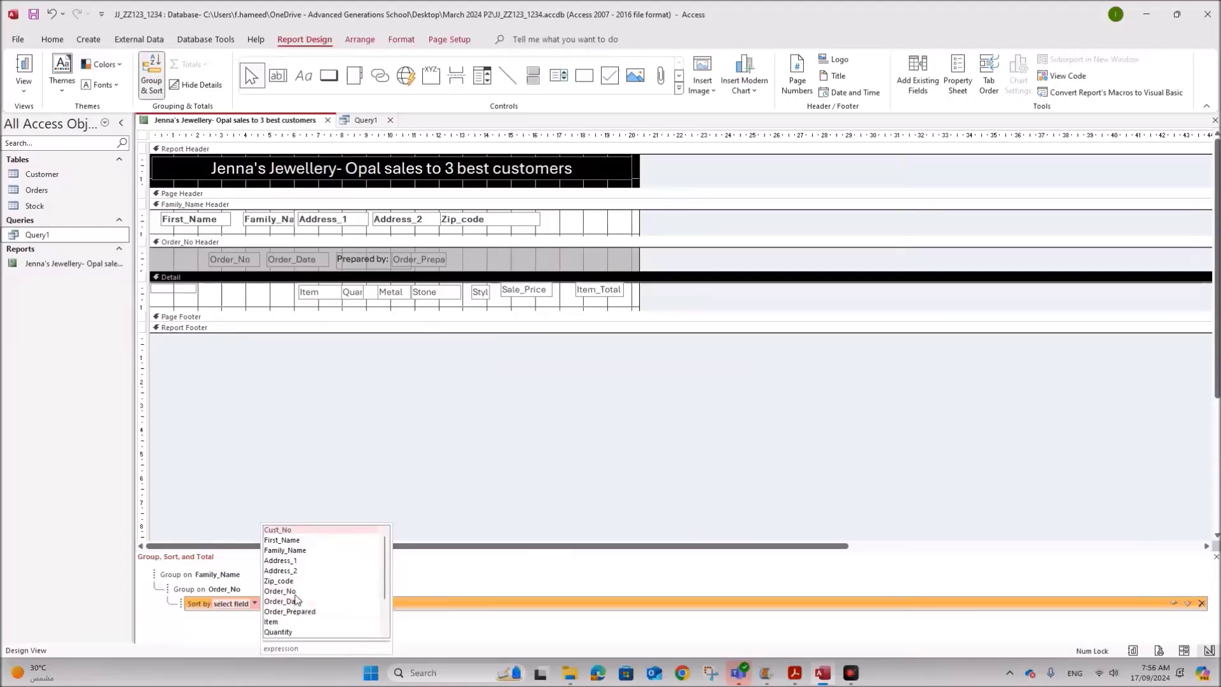
click(281, 590)
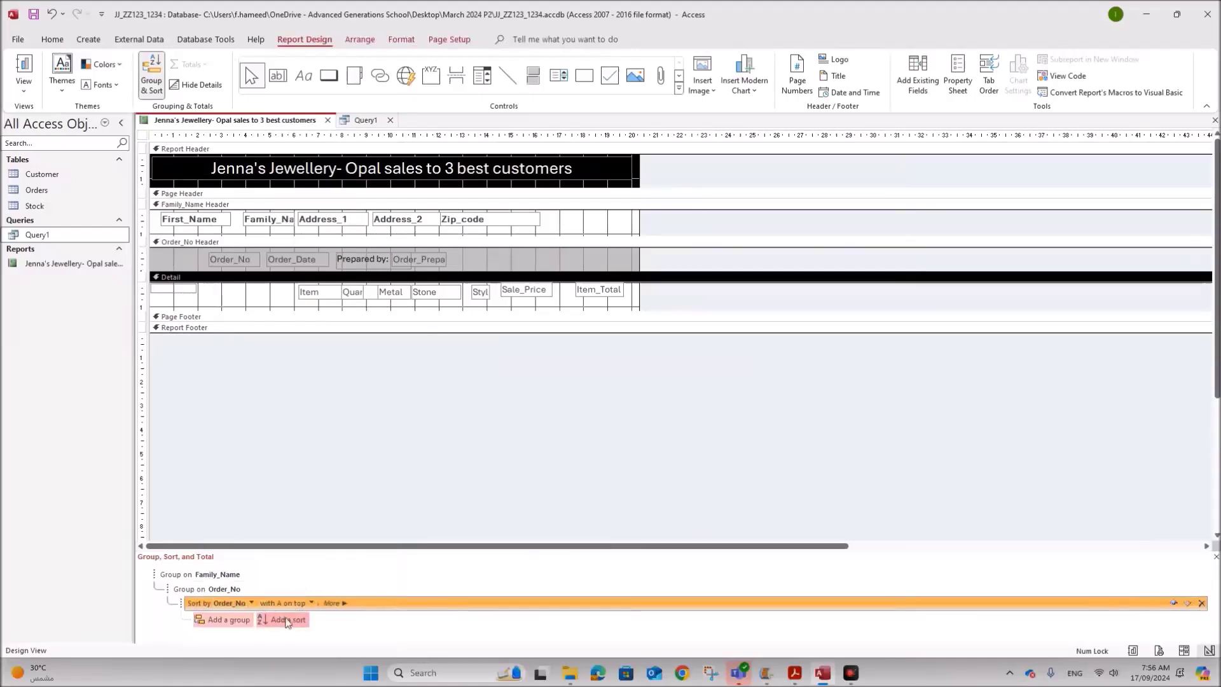
- Add a second ascending sort on Style below the Order_No sort, and display the report in Layout View
click(286, 623)
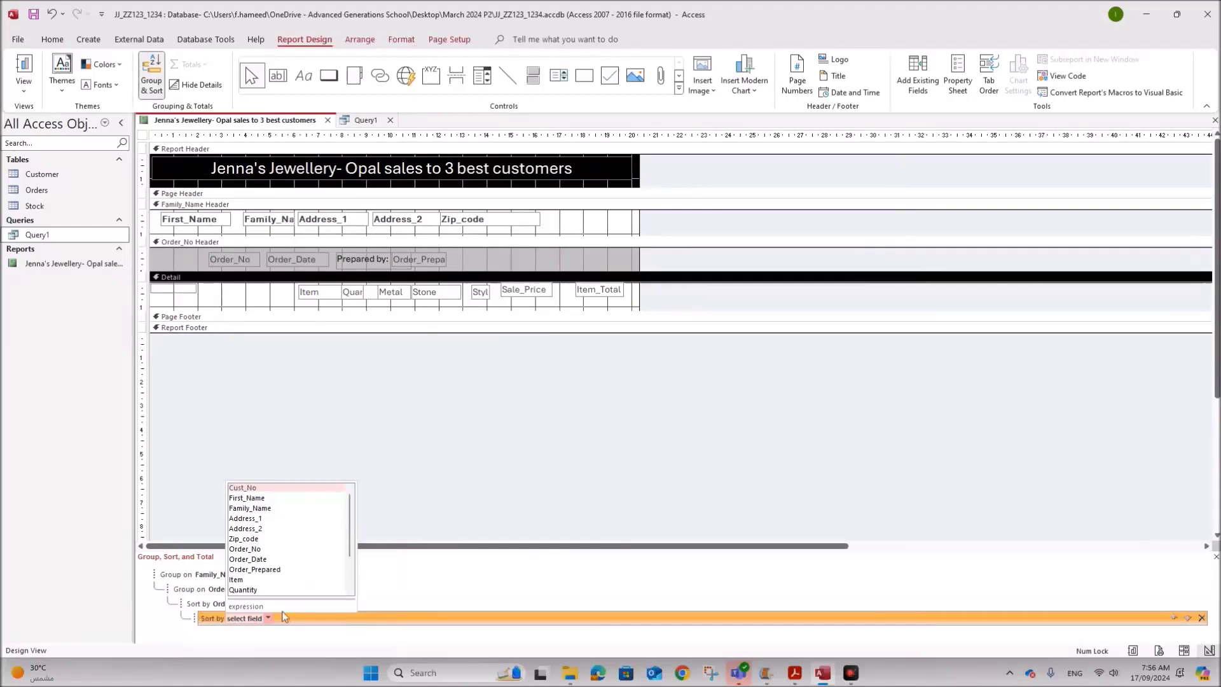
scroll(273, 574, down, 1)
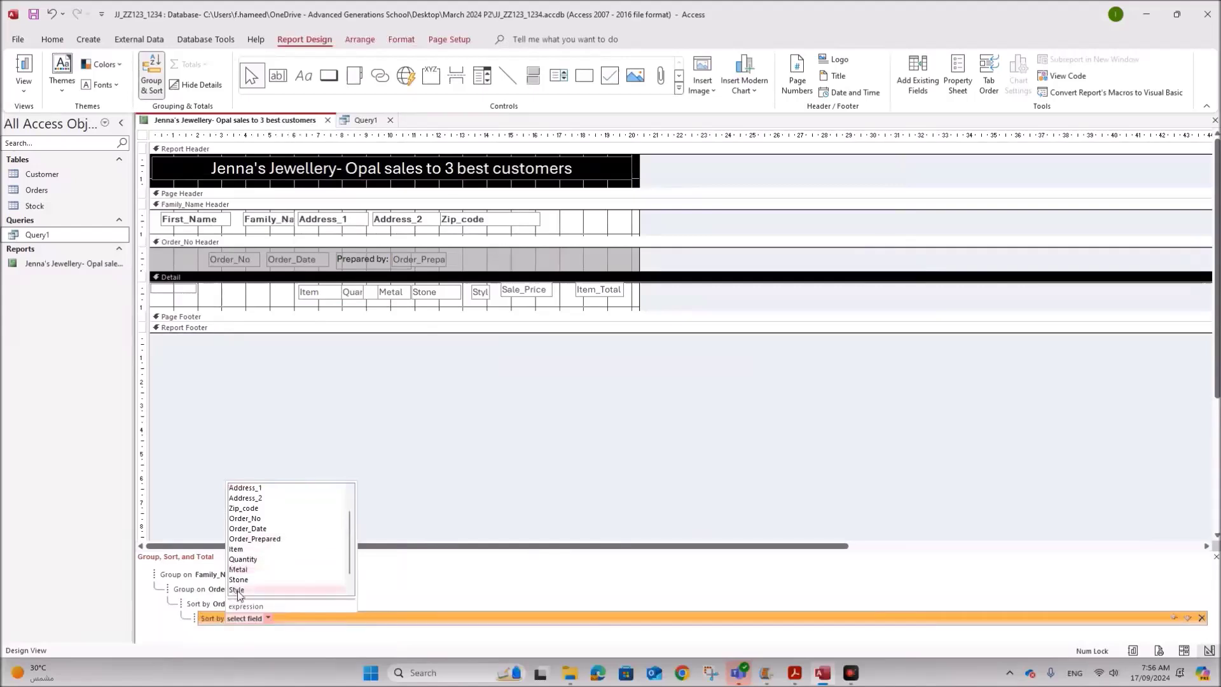
click(237, 590)
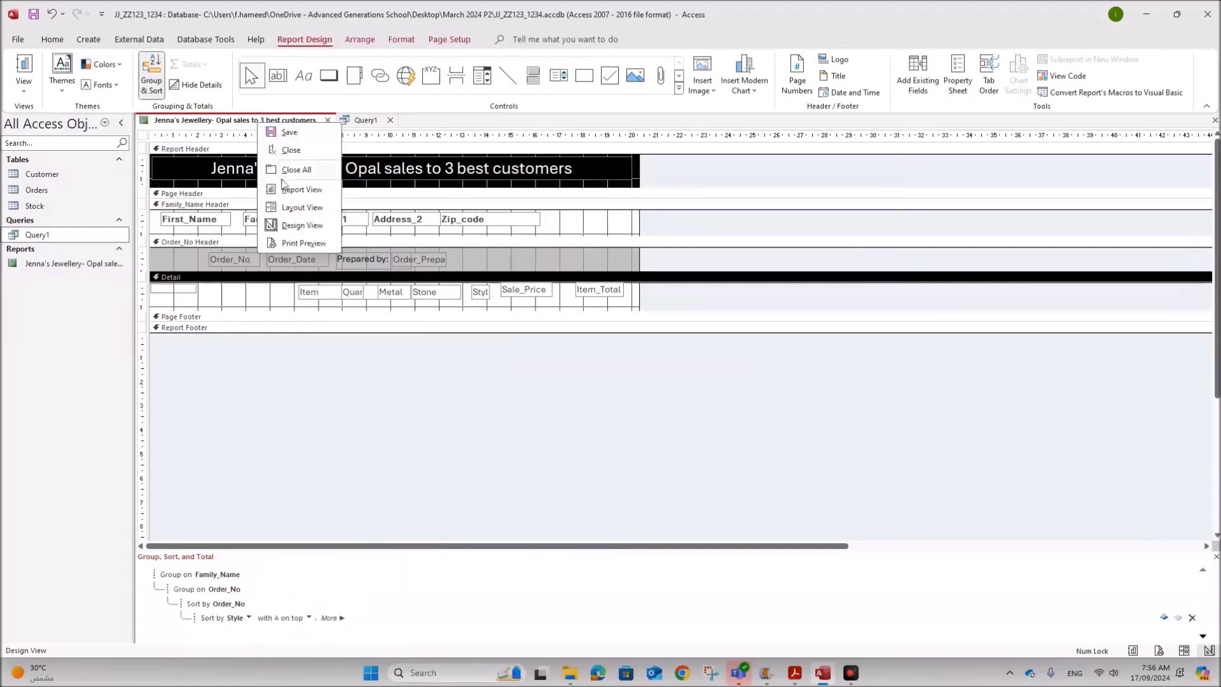
click(299, 208)
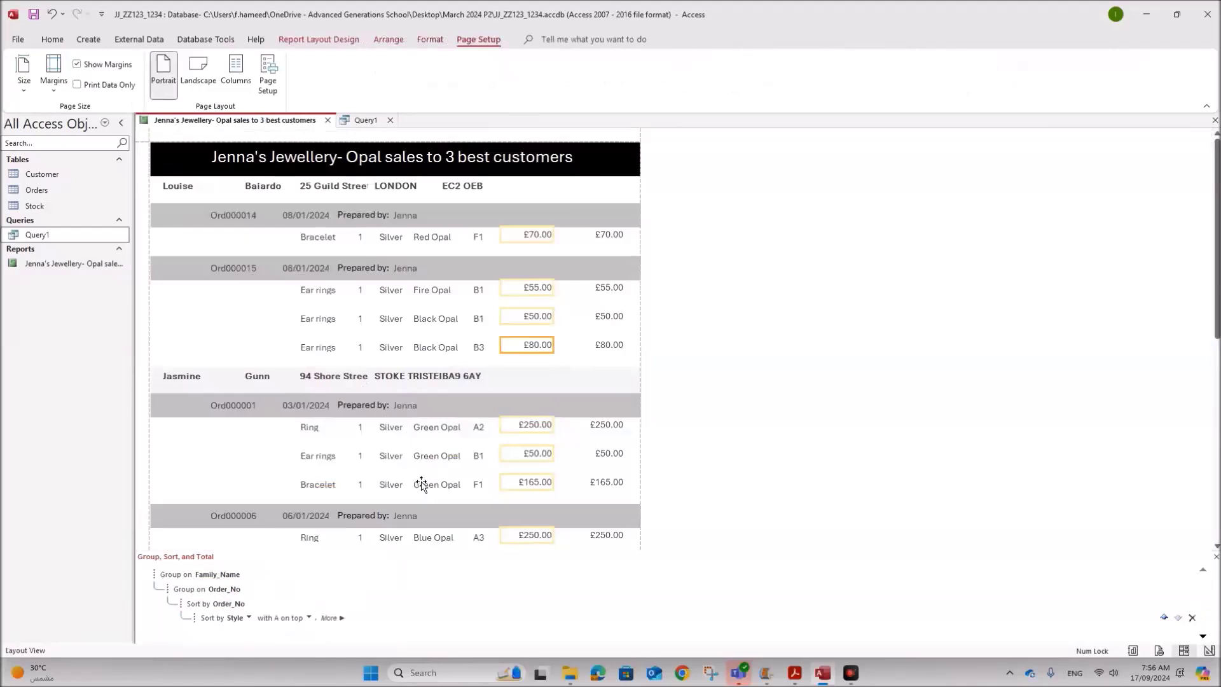
- Narrow the Item field to end before the quantity, and extend the Address_1 field to the left so the whole street name fits
click(325, 292)
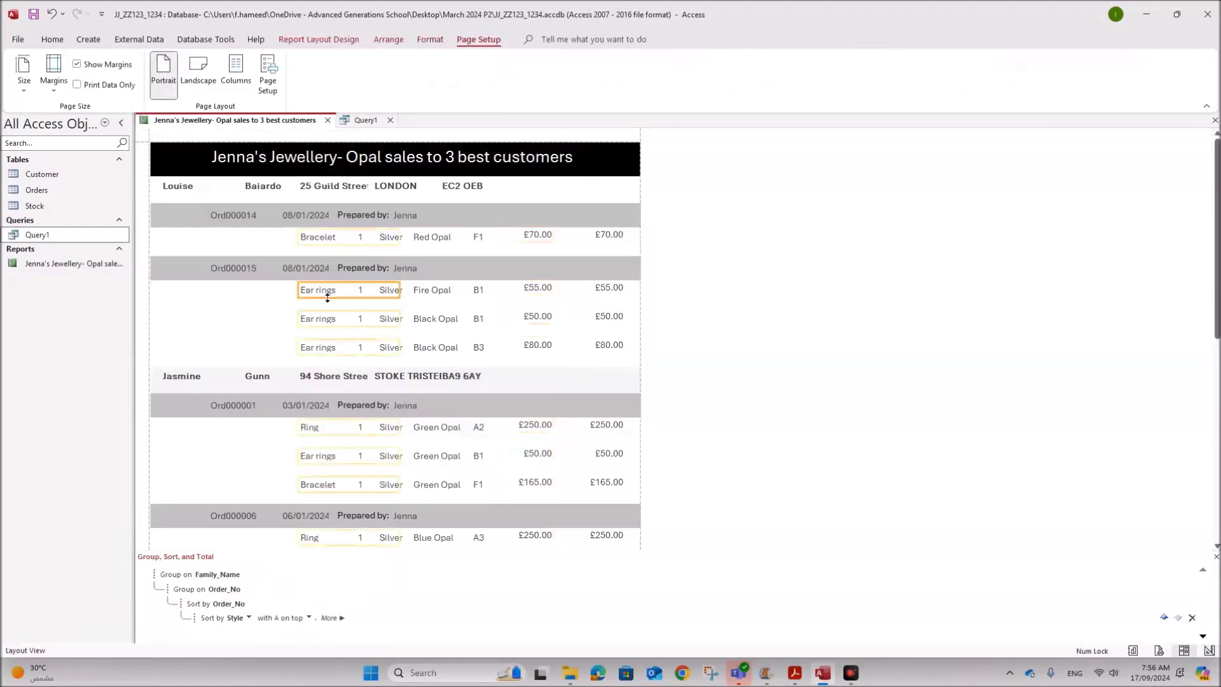
drag(399, 292, 353, 297)
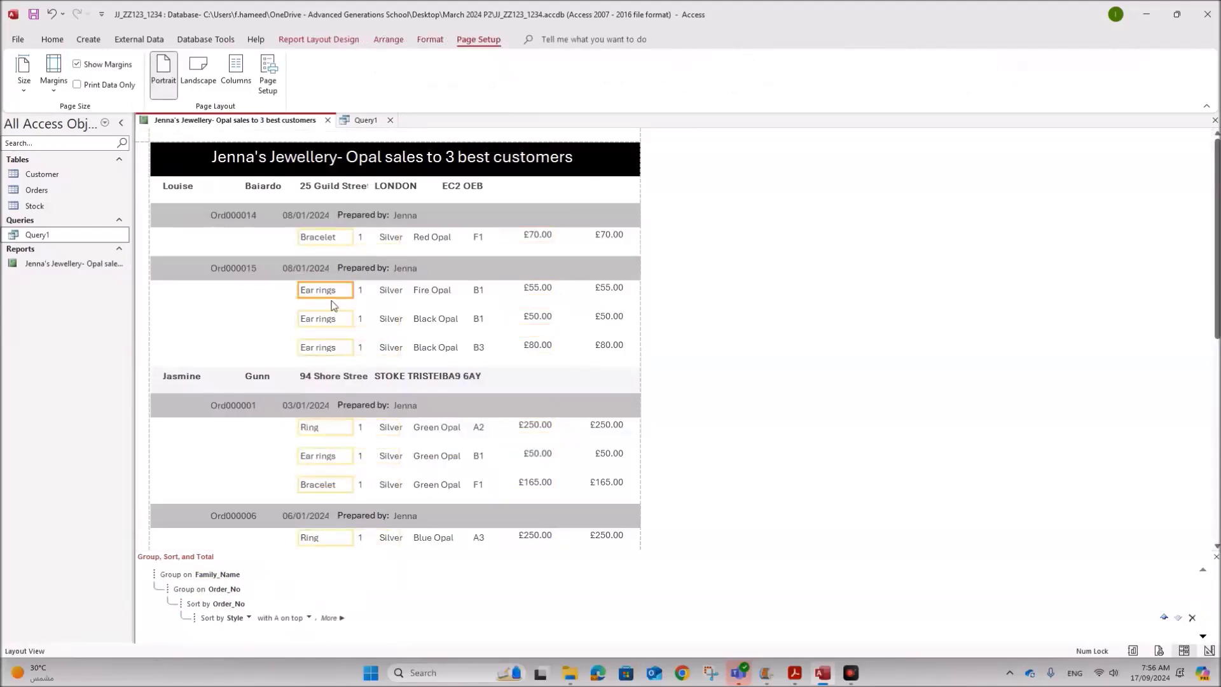
click(695, 329)
click(766, 238)
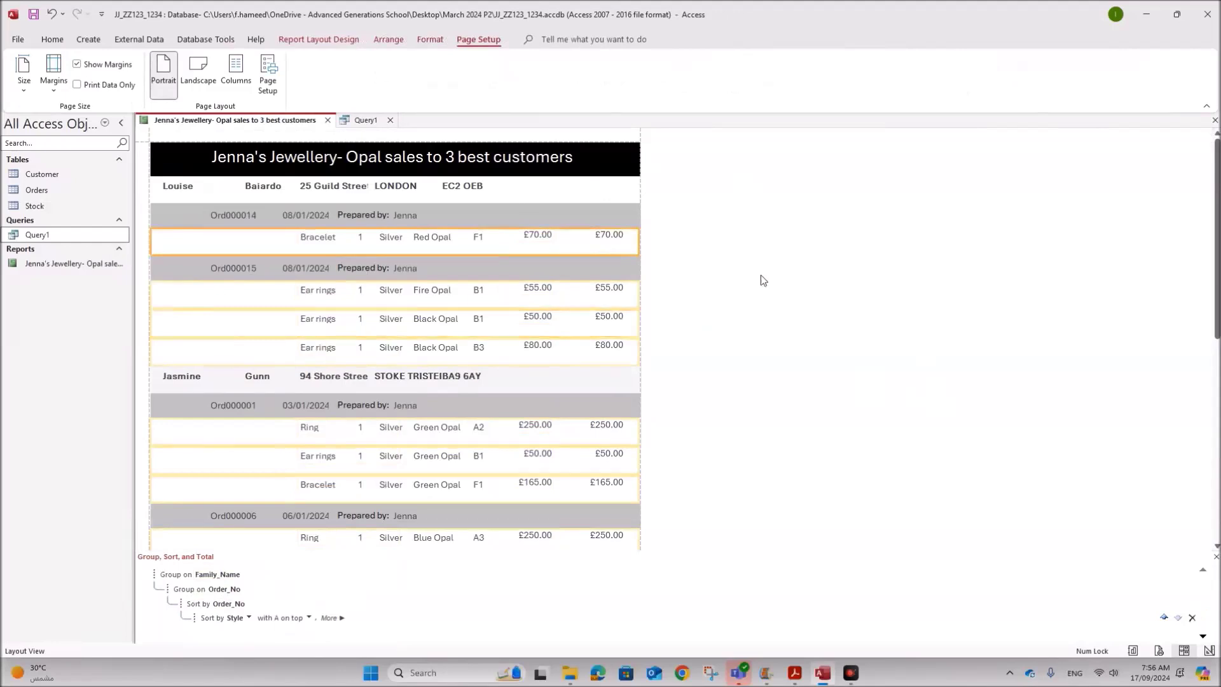
click(344, 185)
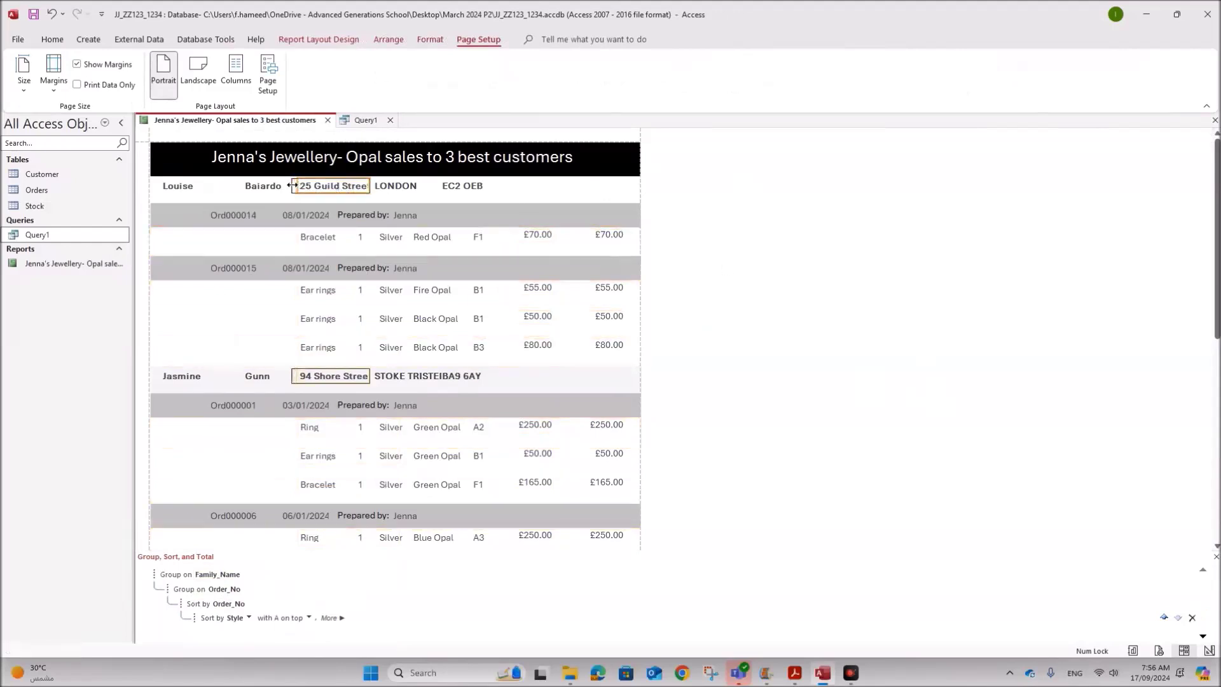
drag(291, 185, 284, 185)
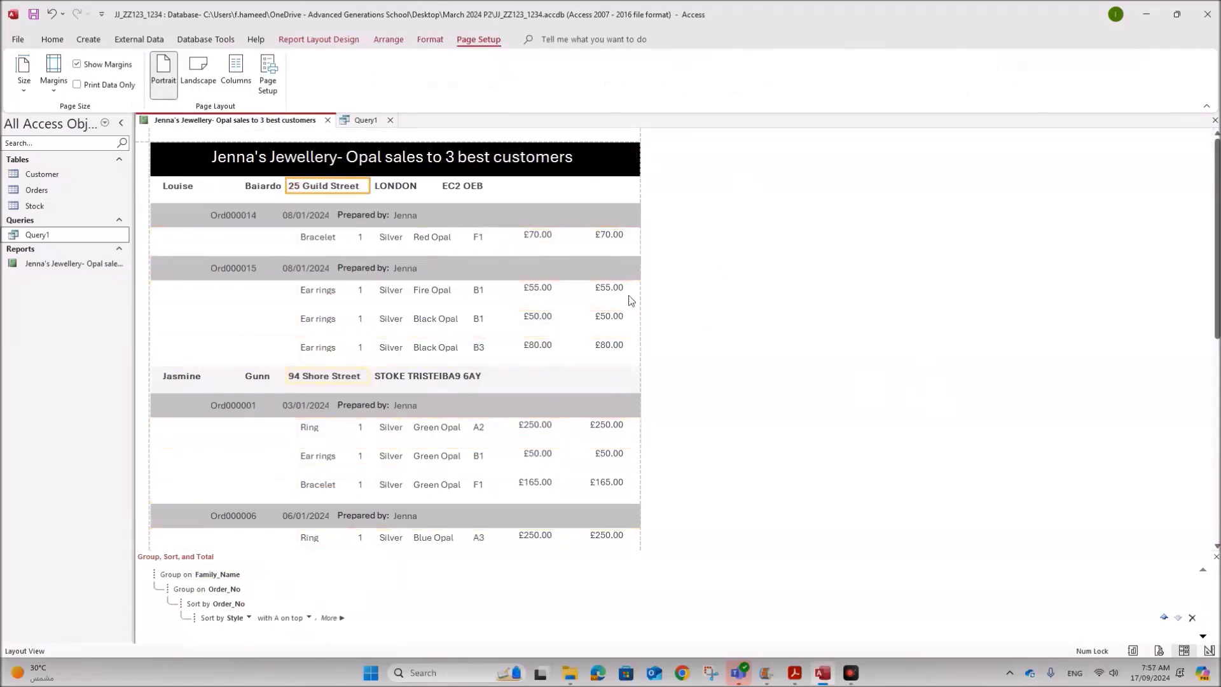
- Shift the Zip_code field to the right and widen the Address_2 field into the freed space so the full town name fits
click(464, 378)
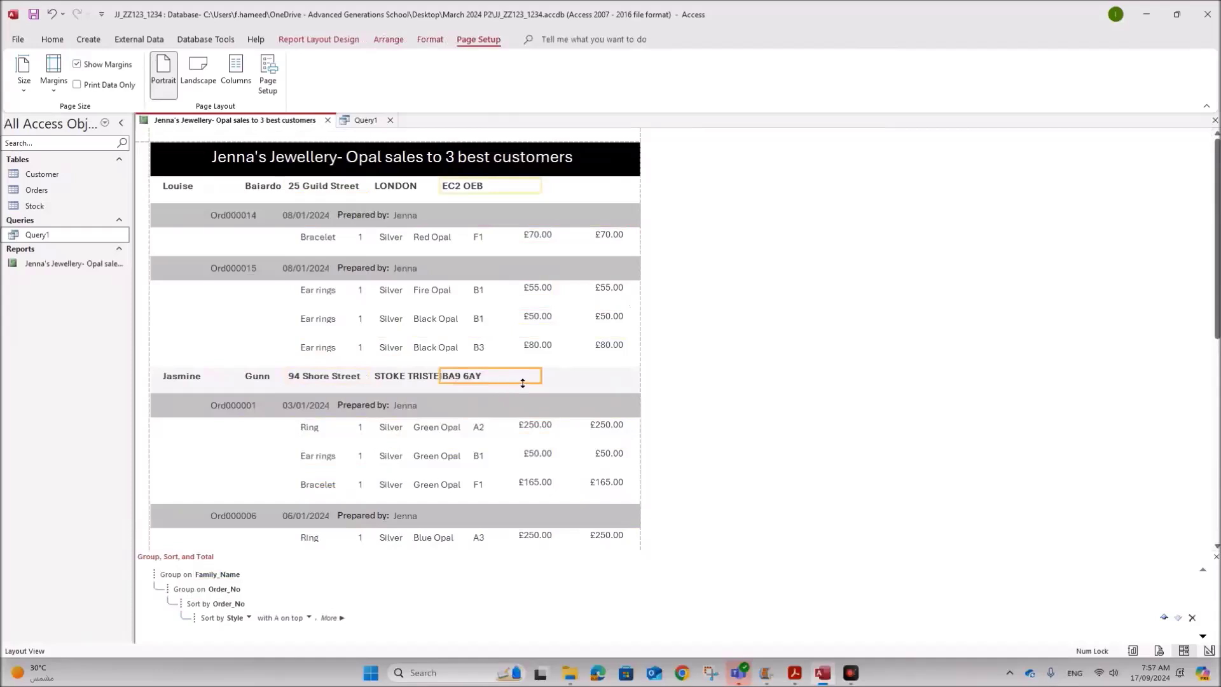
key(Right)
key(Right)
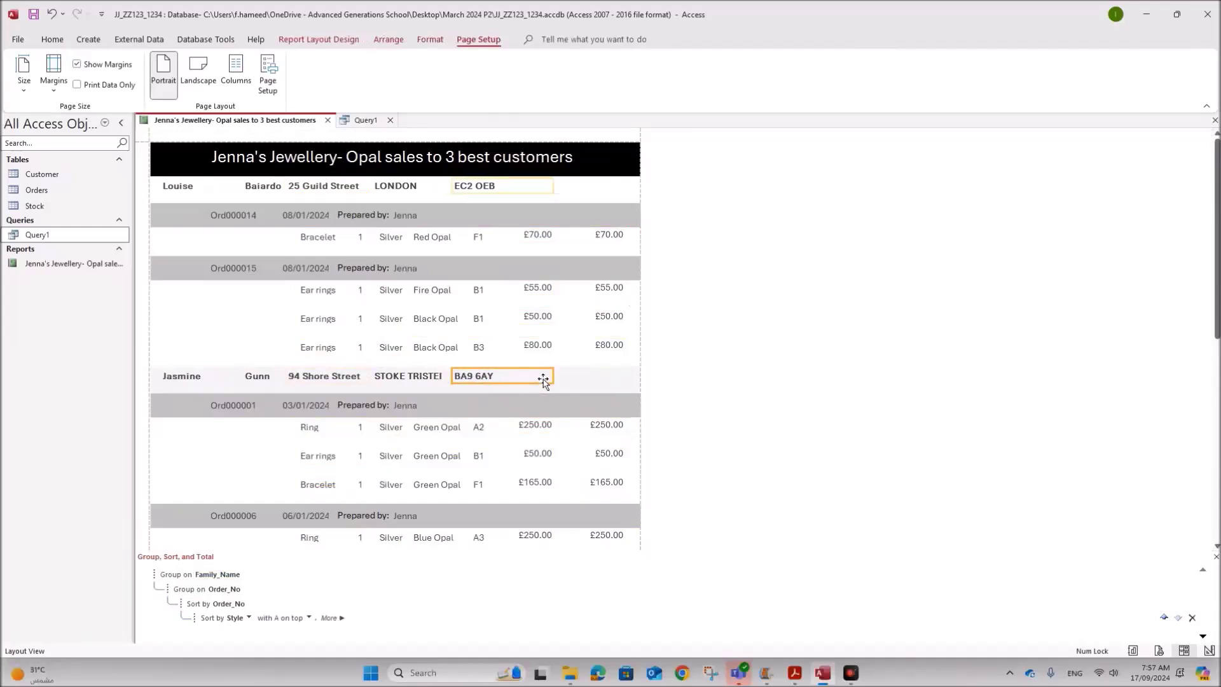
click(432, 380)
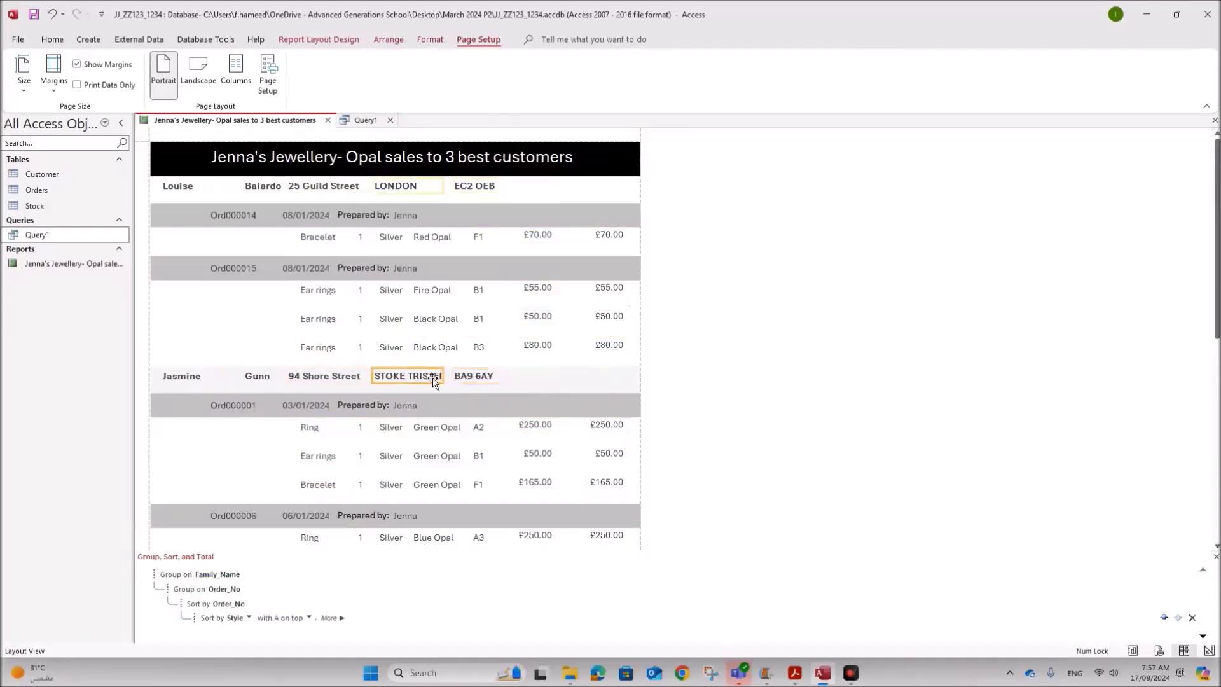
drag(443, 377, 454, 375)
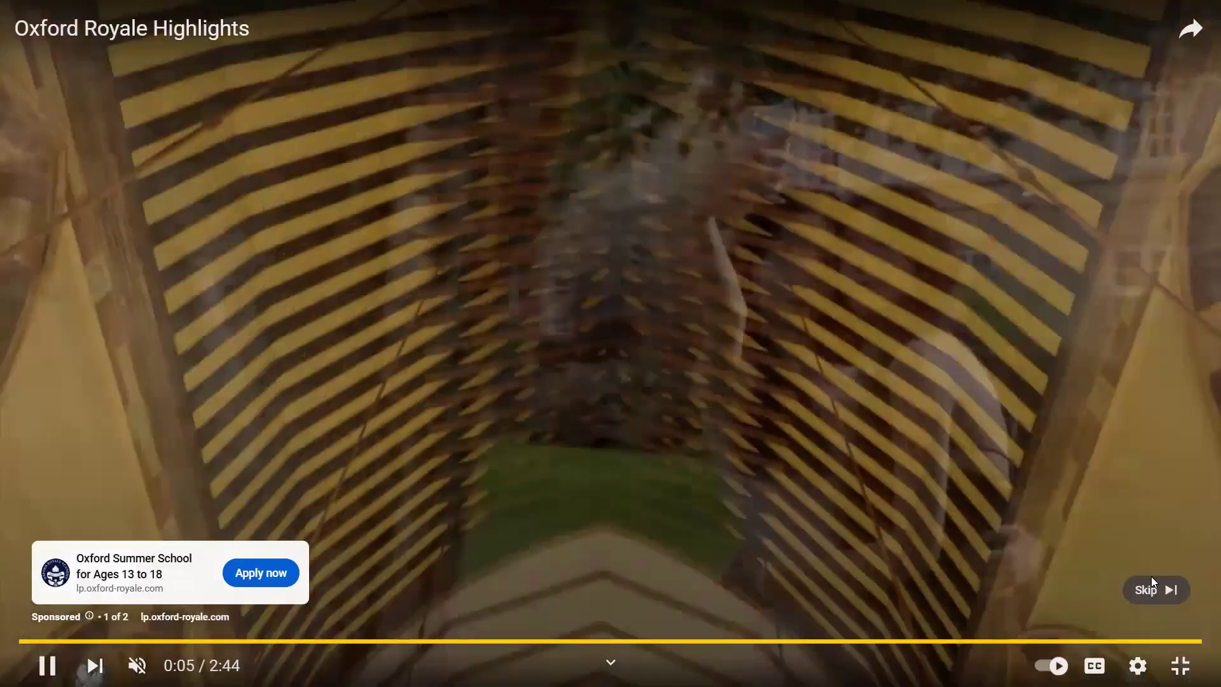
click(1151, 580)
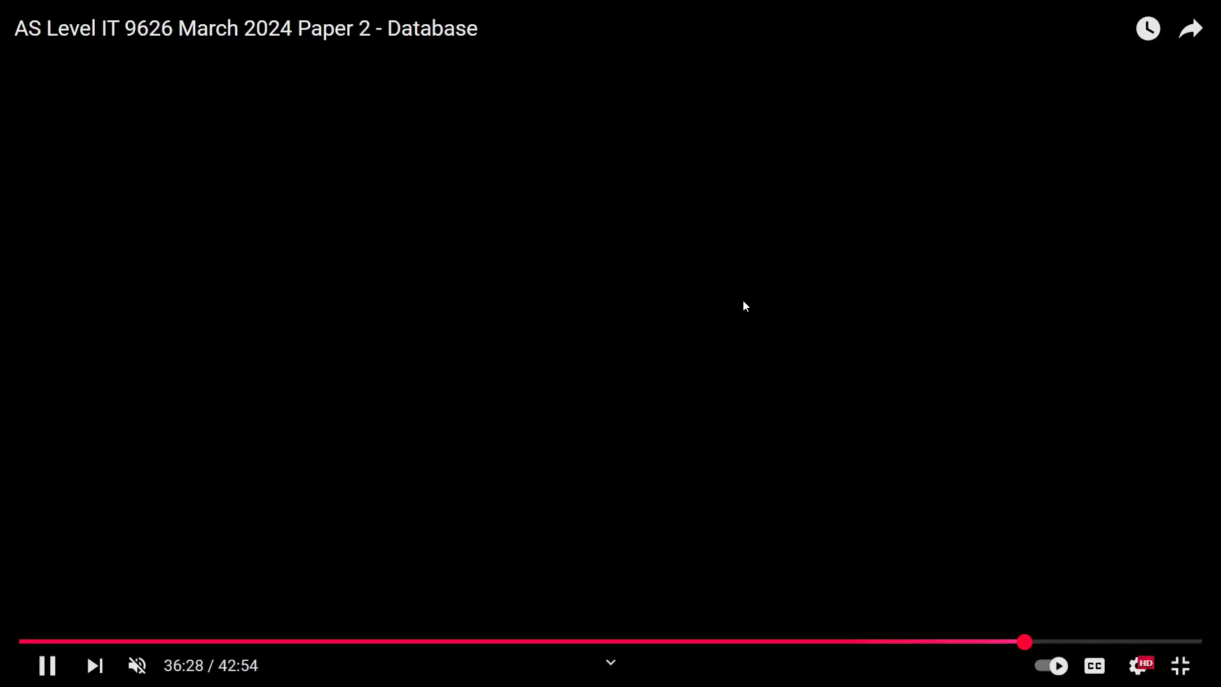
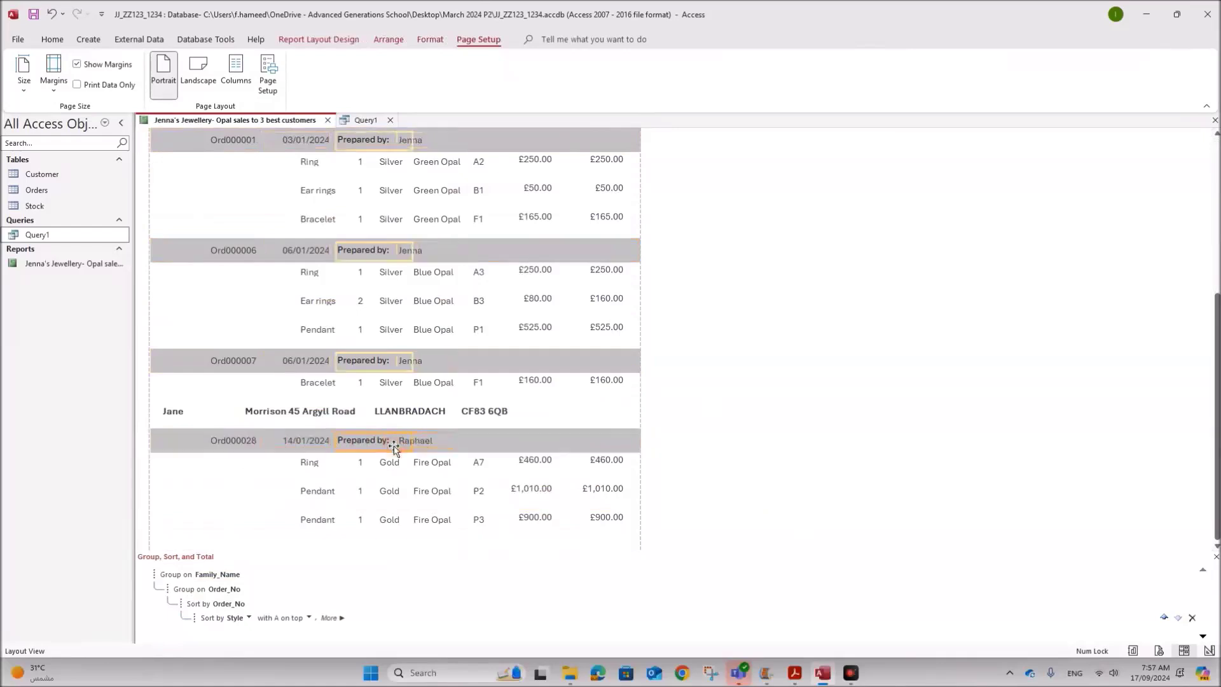
- Widen the Order_Date field in the Order_No Header and shift the "Prepared by:" label slightly to the right to make room
click(327, 443)
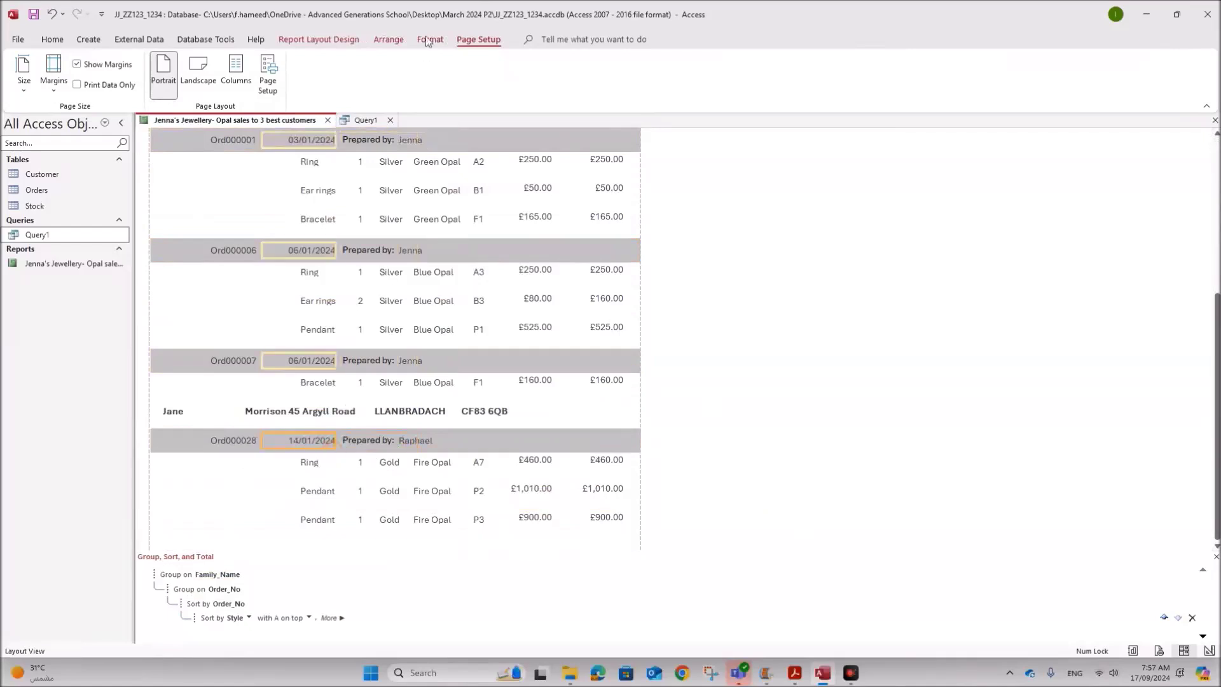
click(453, 312)
click(427, 354)
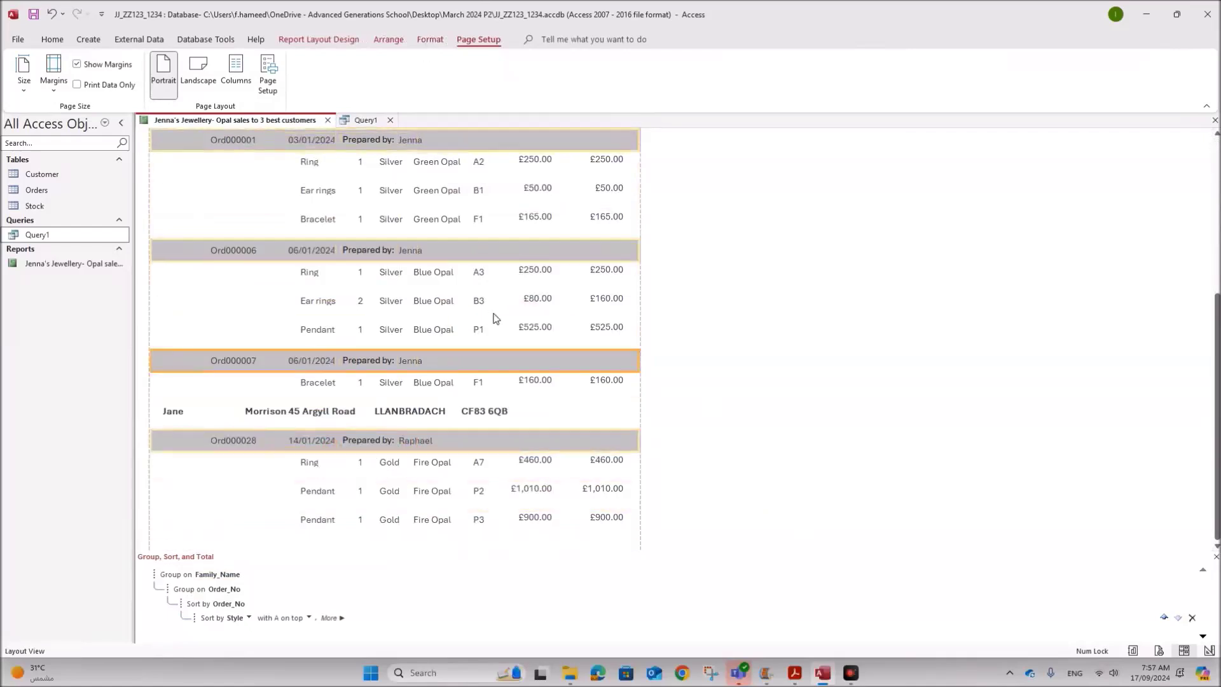
scroll(495, 315, up, 3)
scroll(495, 311, up, 3)
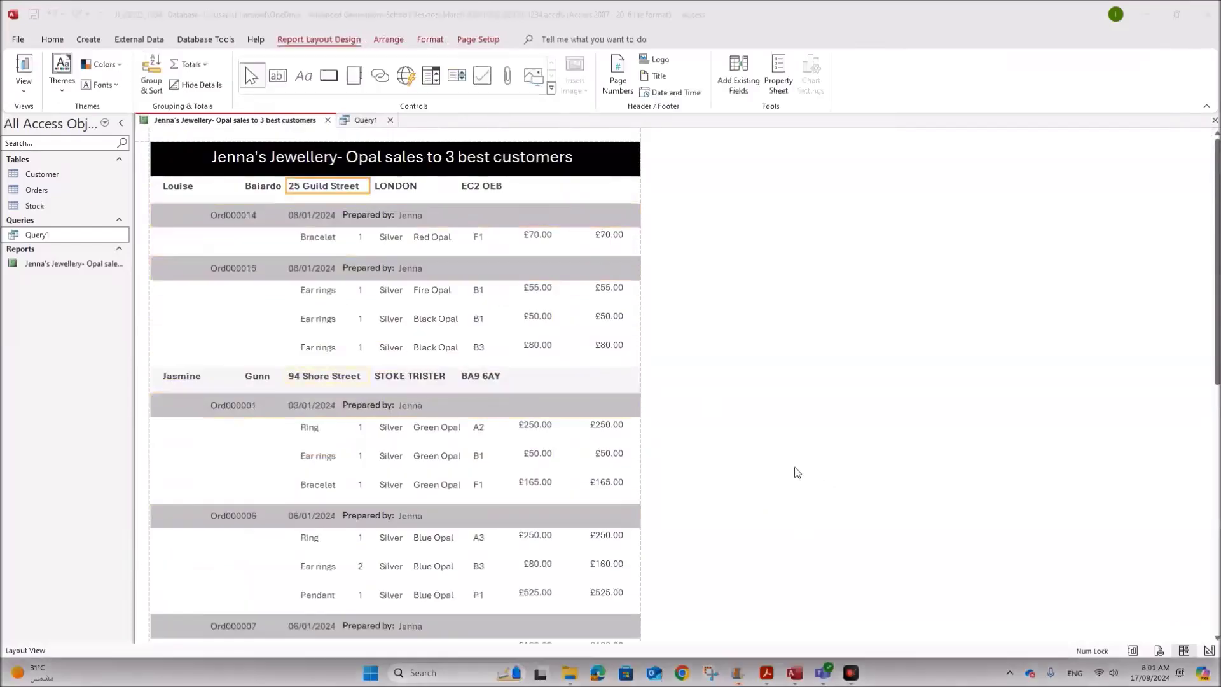
- Make the alternate rows of the Family_Name Header white in Design View, and display the report in Print Preview
click(178, 379)
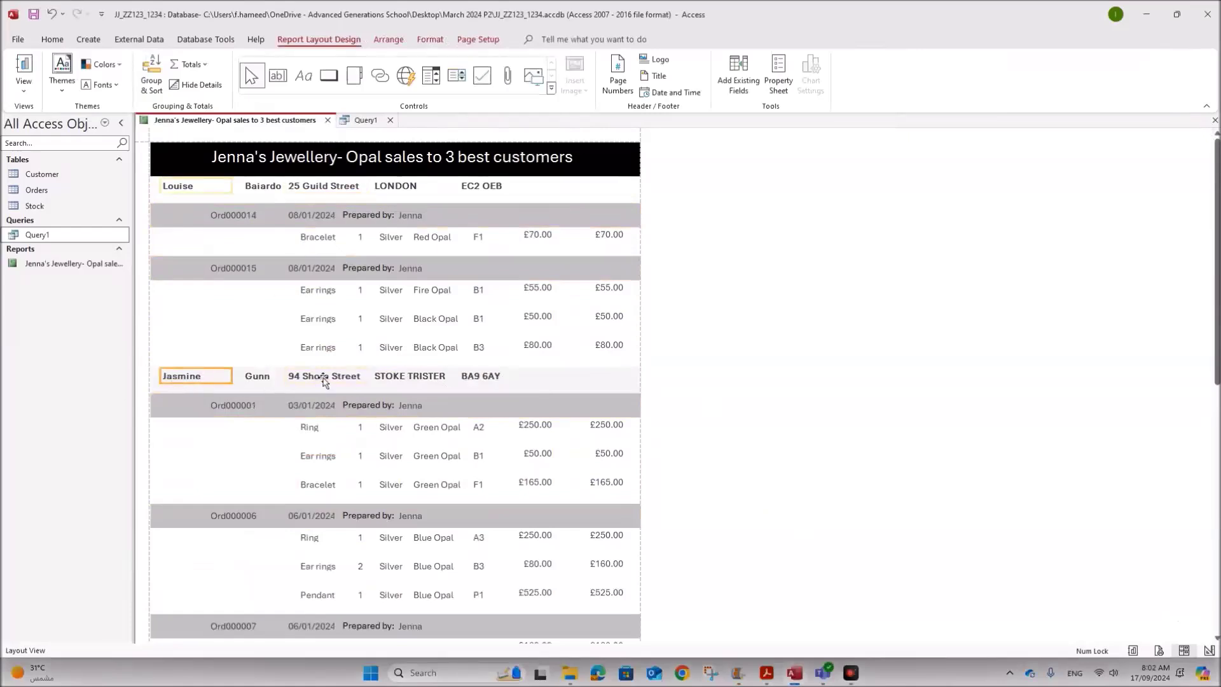
right_click(284, 126)
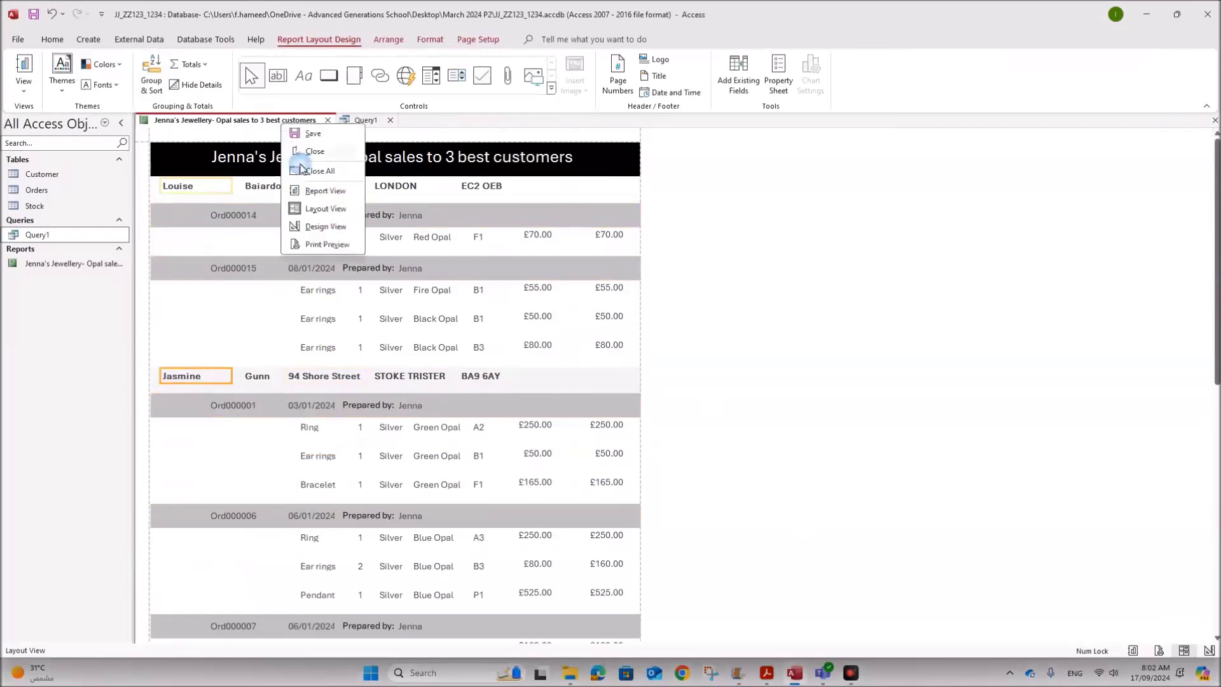
click(318, 232)
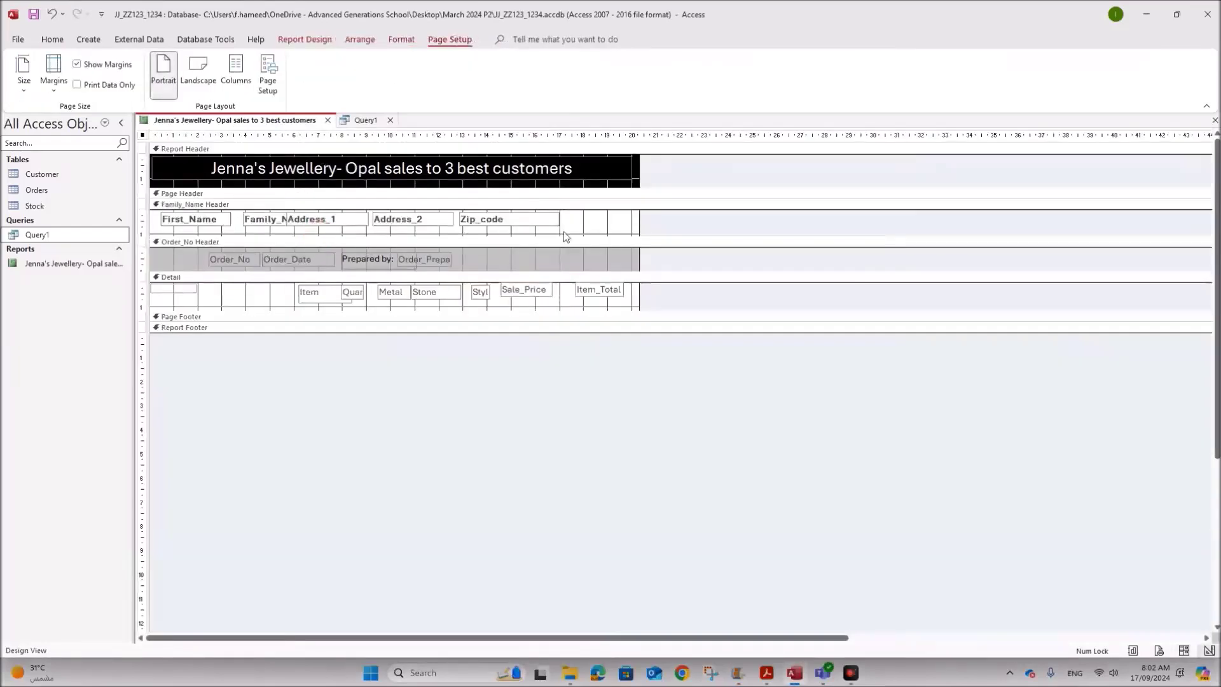
right_click(584, 230)
mouse_move(690, 299)
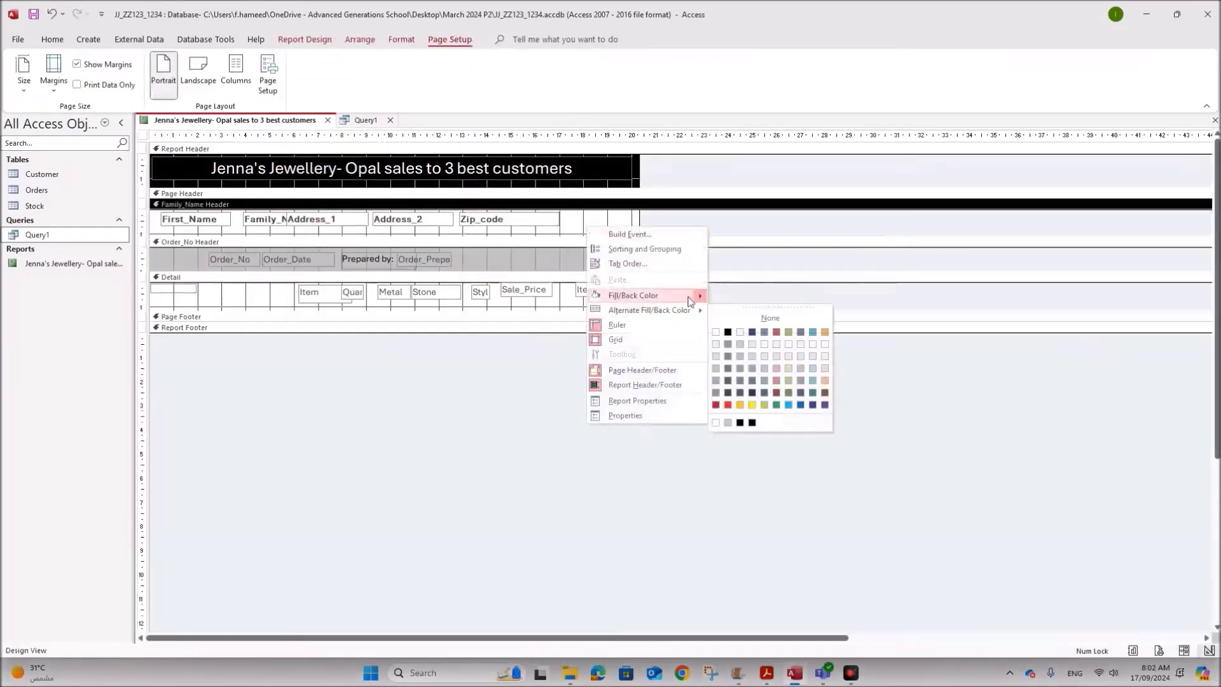
right_click(603, 225)
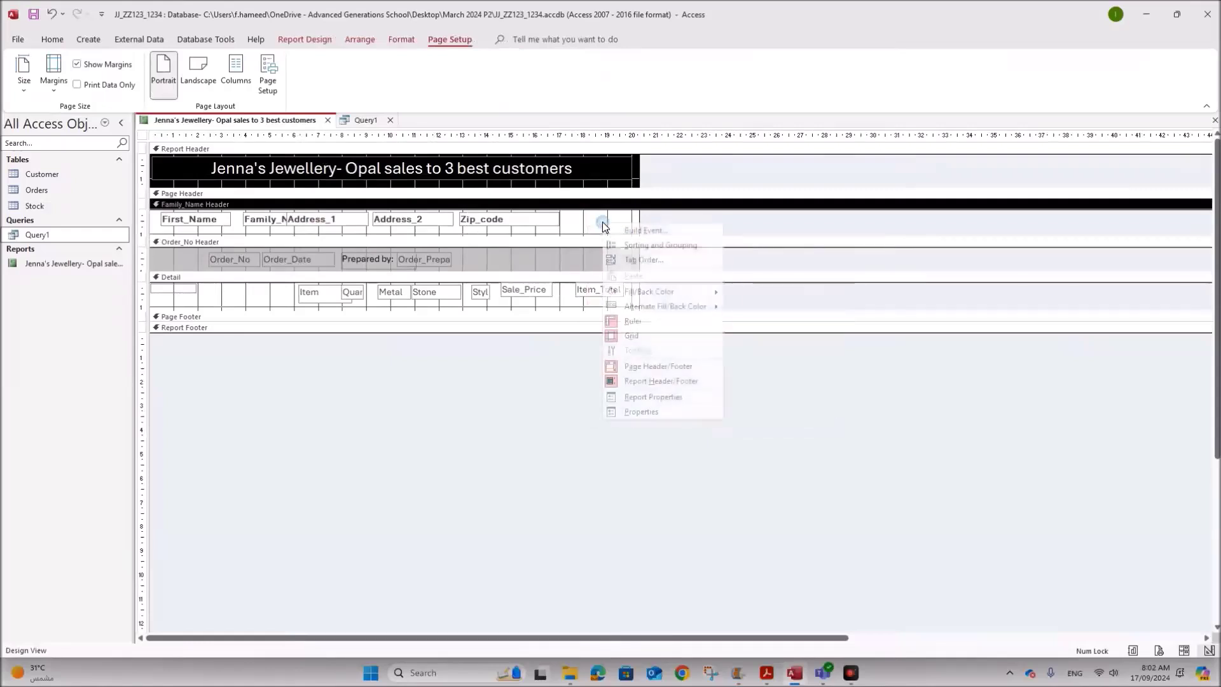
mouse_move(706, 306)
click(731, 327)
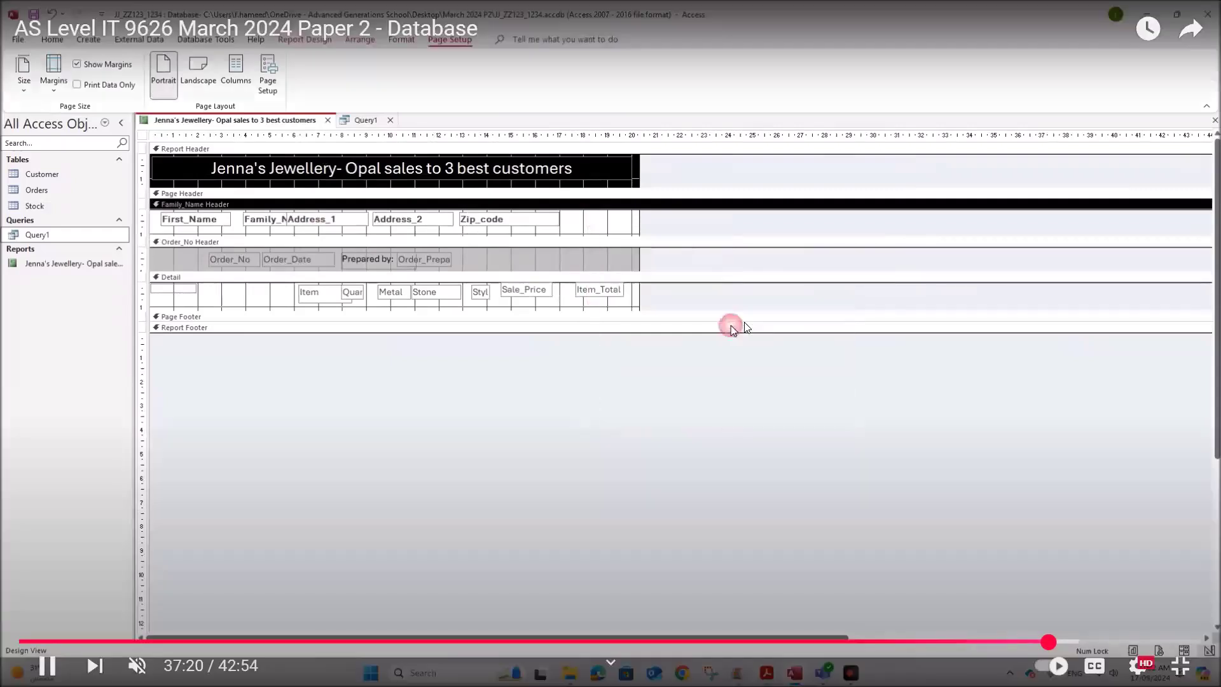
right_click(274, 123)
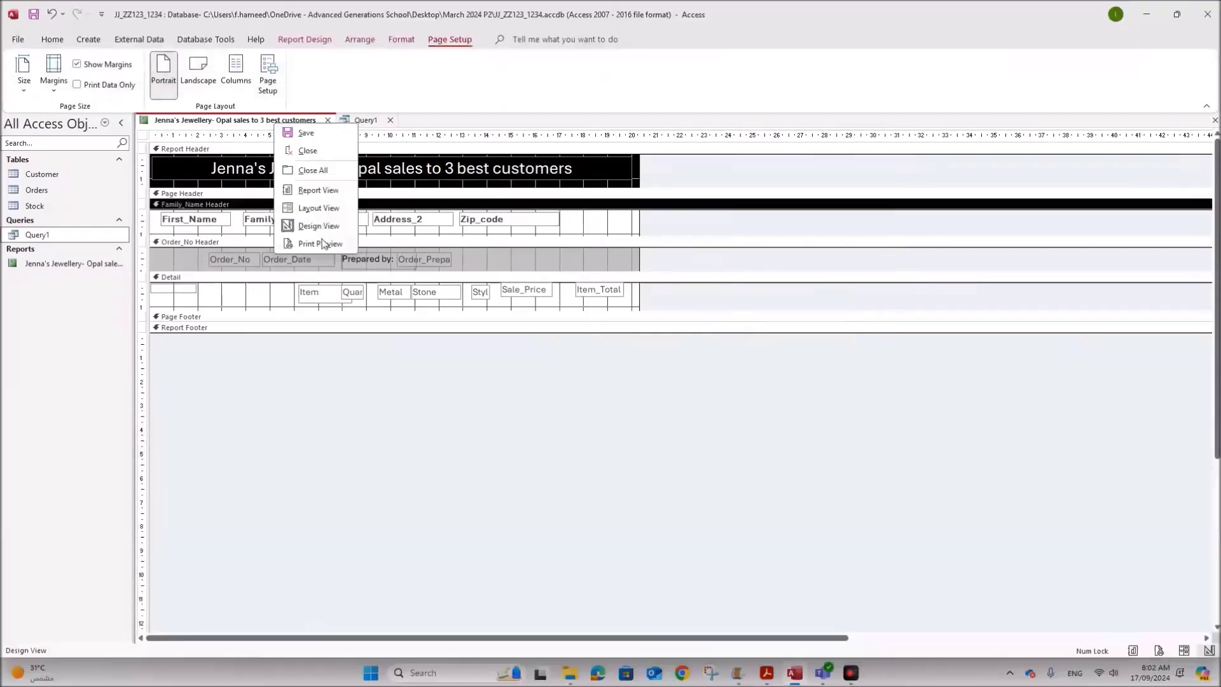
click(323, 244)
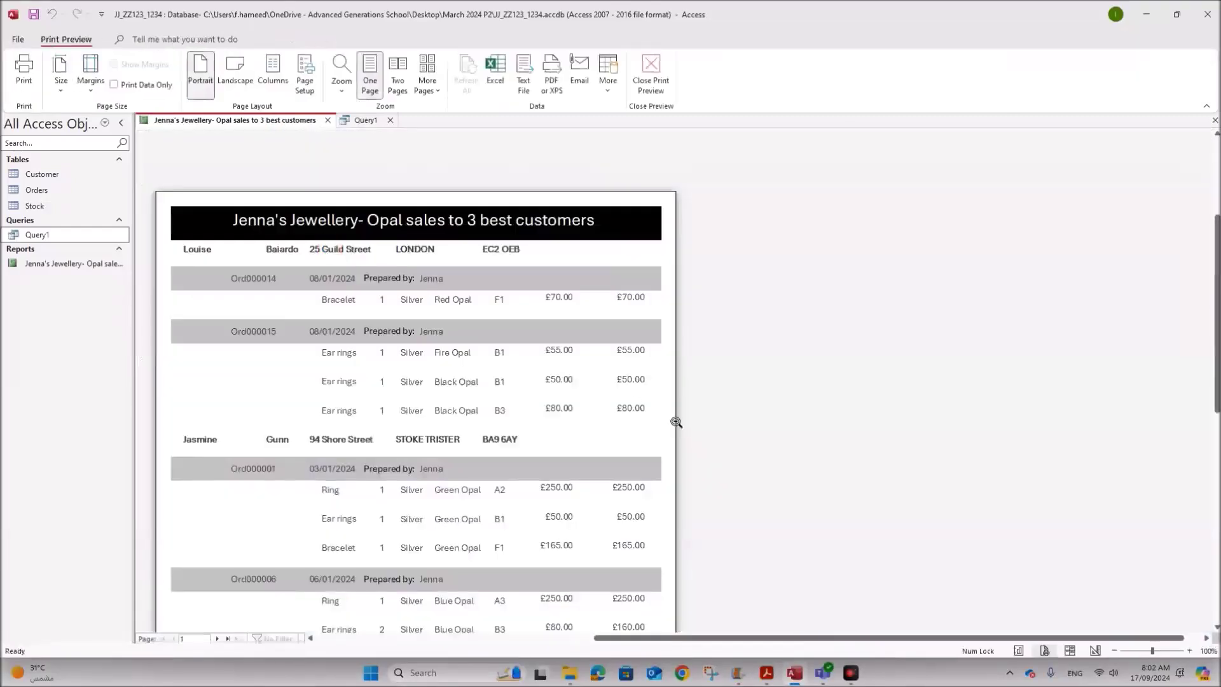
- Look through the report in Print Preview, and switch to the exam paper to read which totals the calculated controls must sum
click(662, 402)
scroll(663, 404, down, 1)
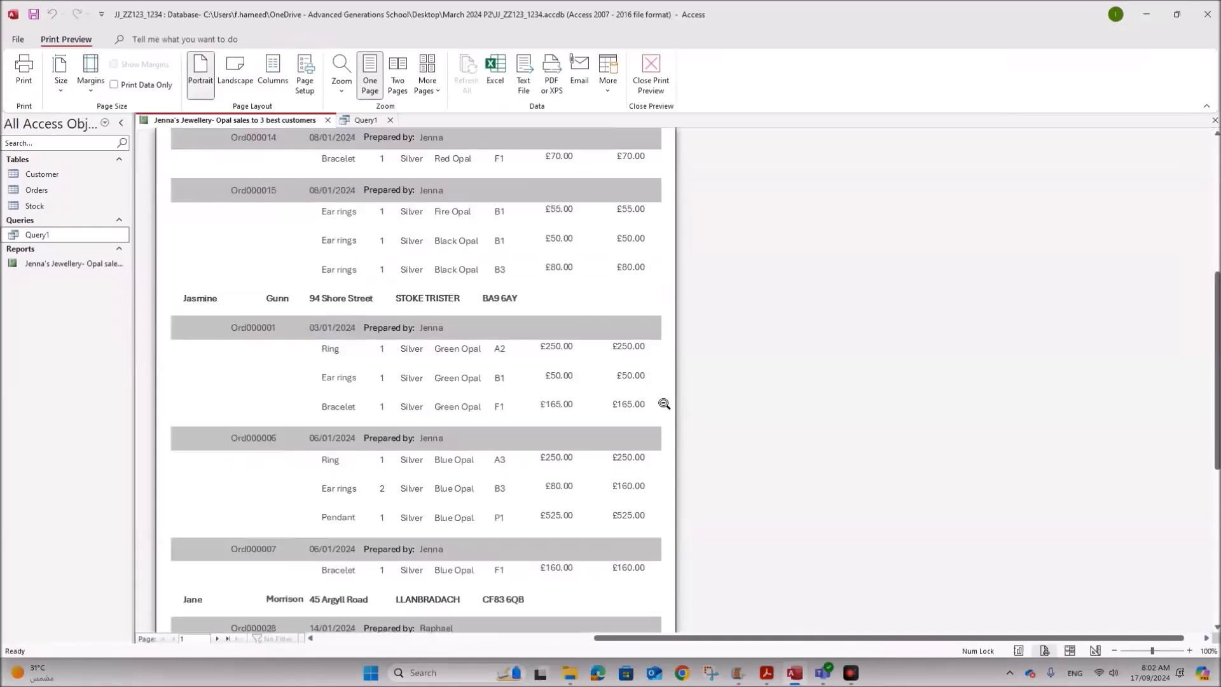
scroll(664, 403, down, 5)
scroll(664, 402, up, 10)
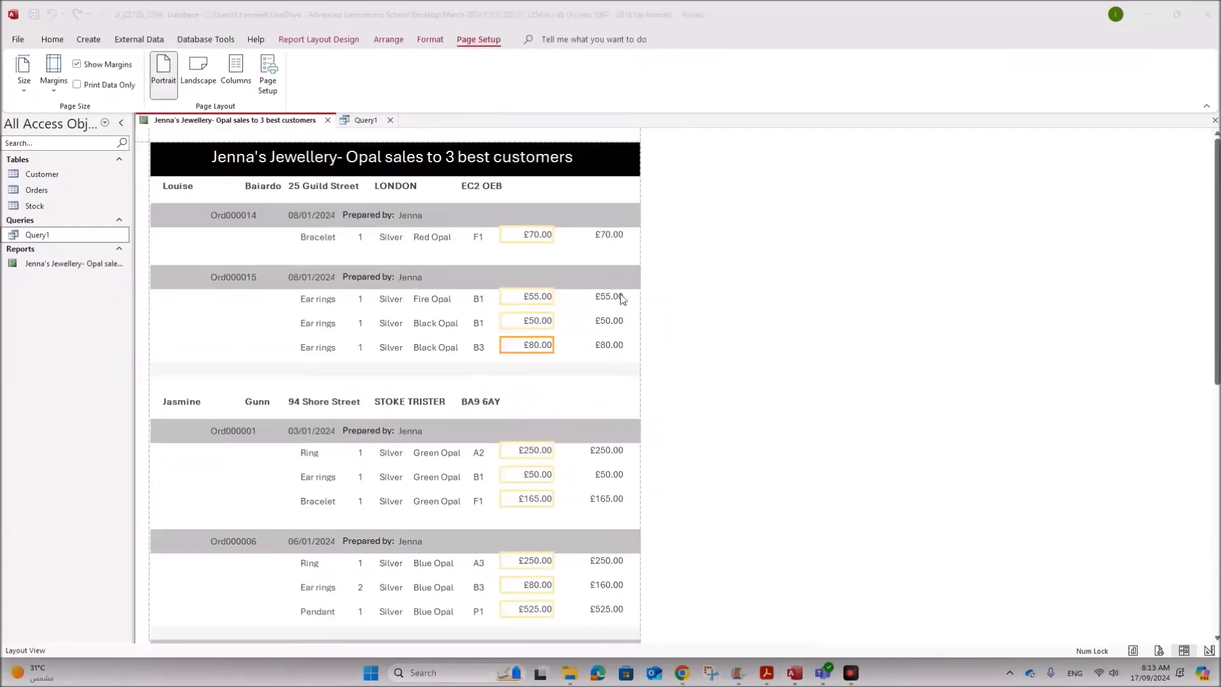
mouse_move(763, 670)
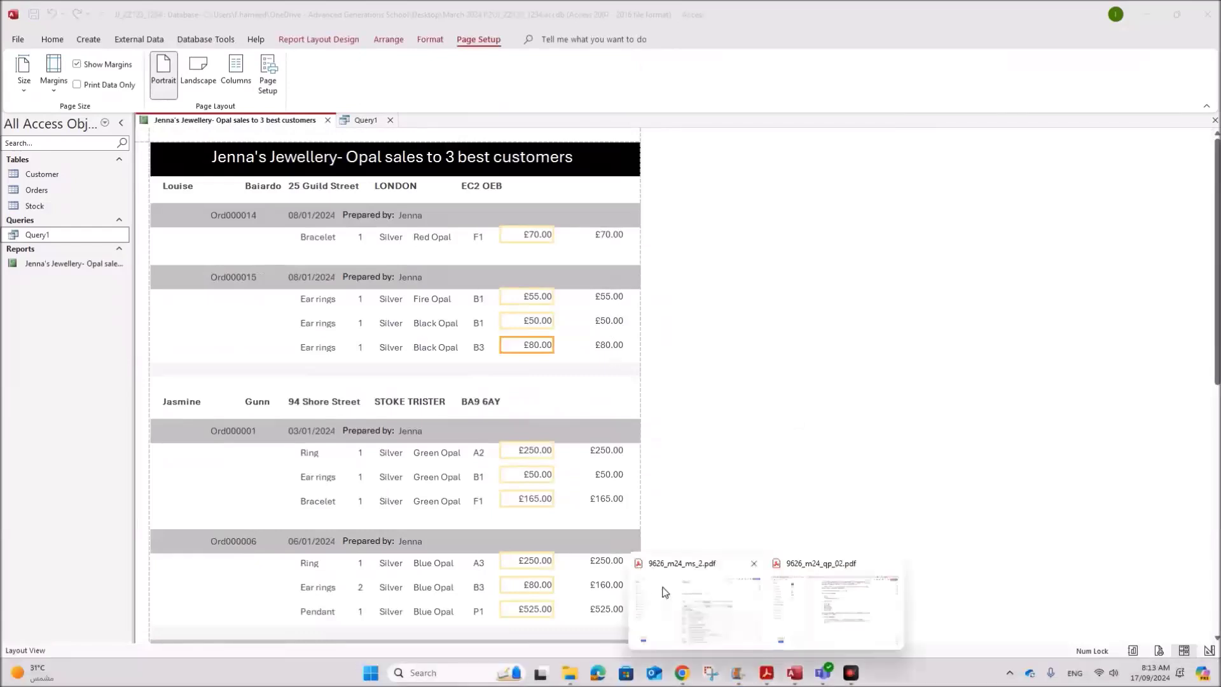
click(780, 611)
drag(510, 417, 857, 414)
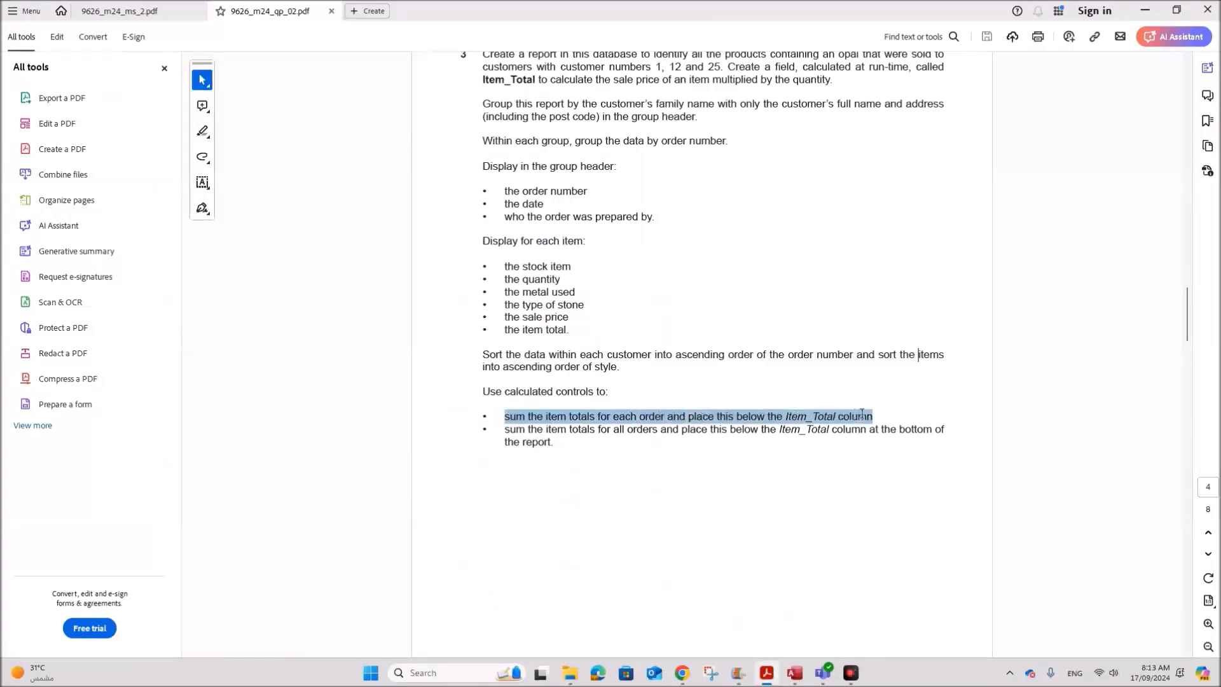
drag(505, 429, 929, 429)
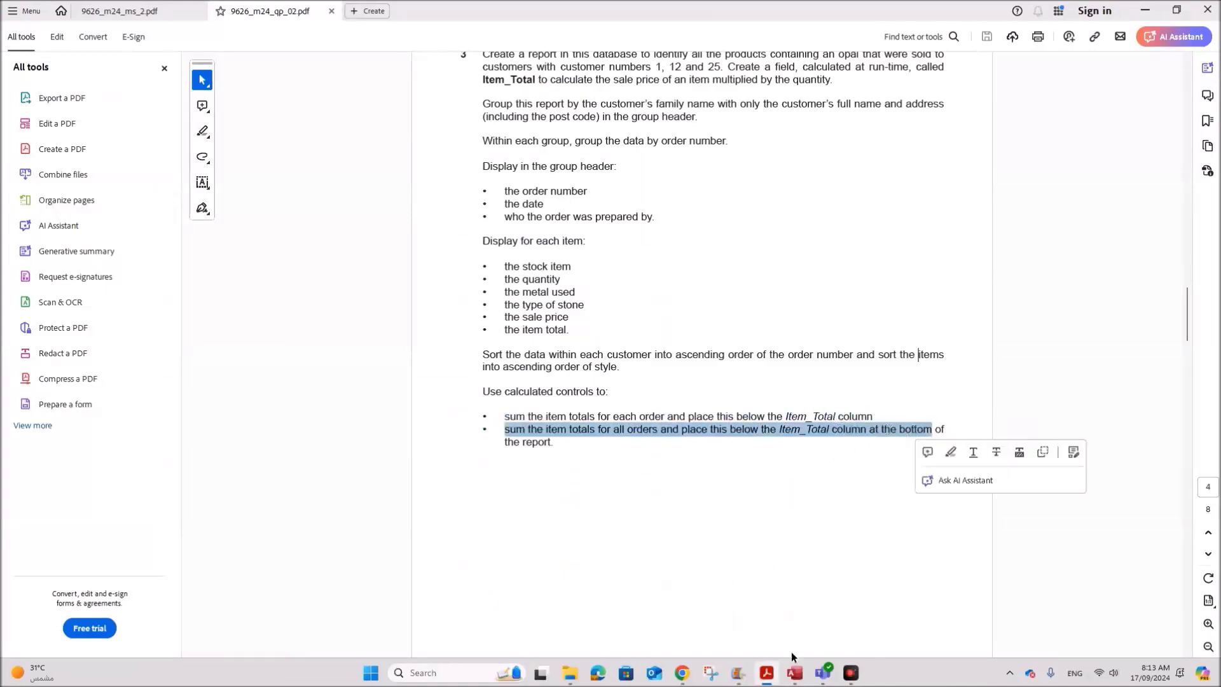
- Switch back to Access and, in Design View, add Sum totals for the Item_Total field to the group footers and the Report Footer
click(796, 674)
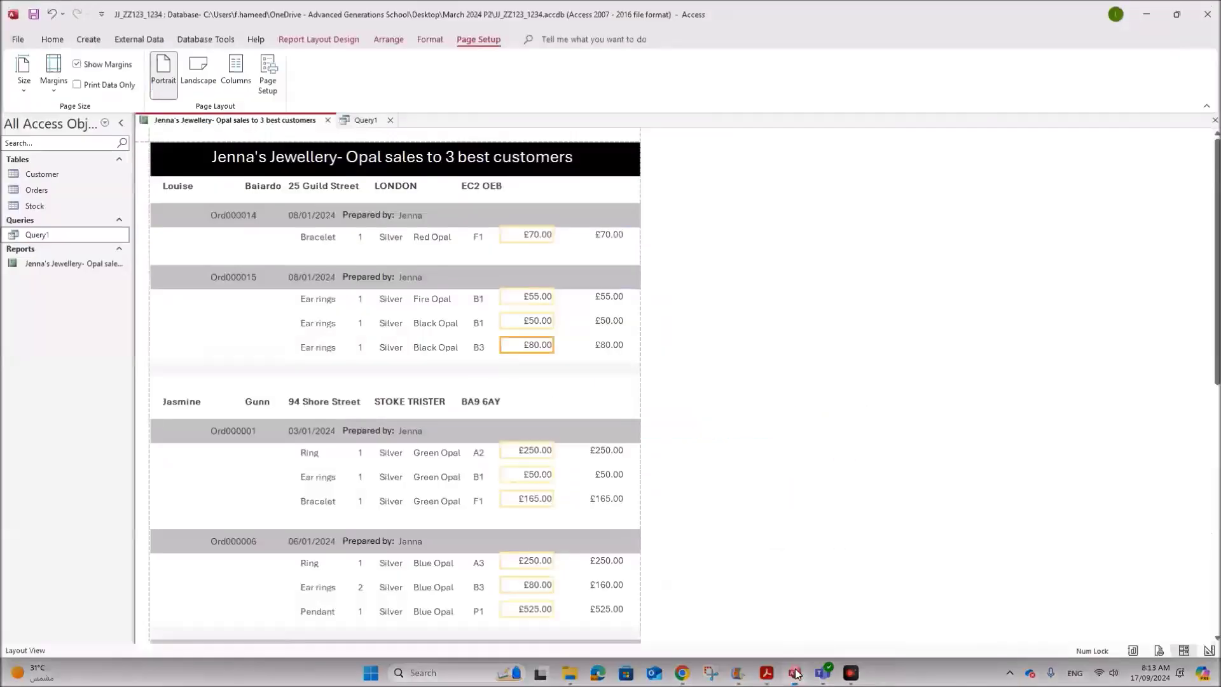
right_click(294, 128)
click(336, 226)
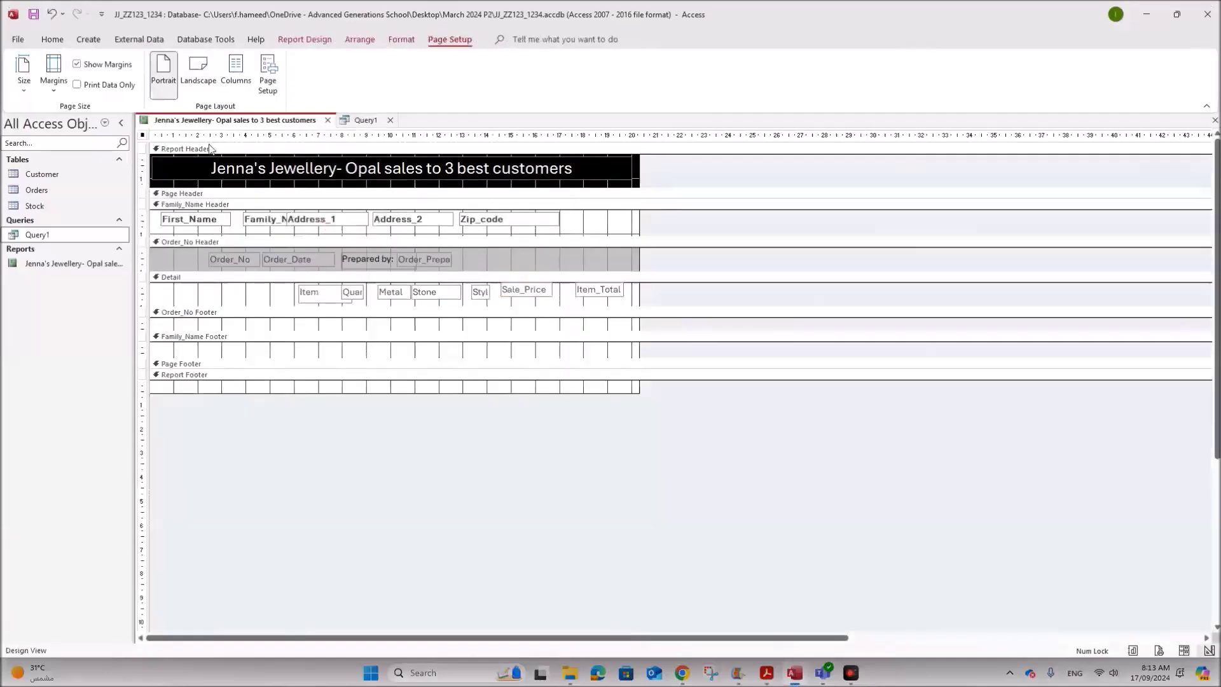
click(282, 39)
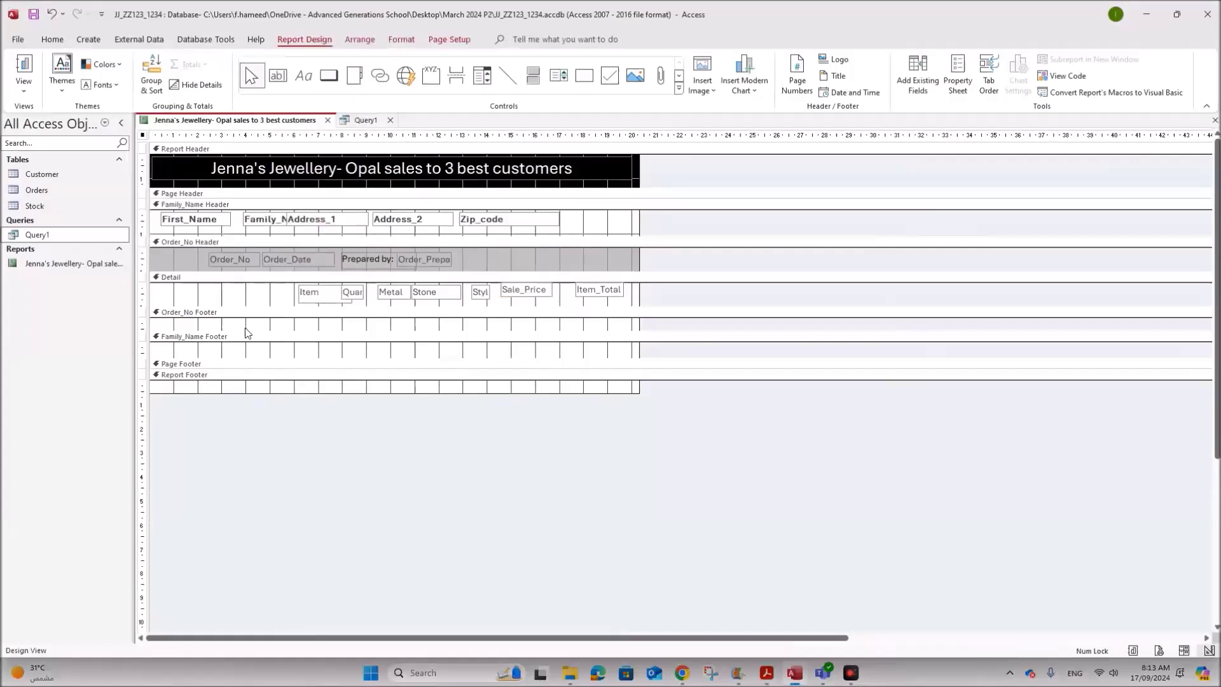
click(612, 298)
click(197, 65)
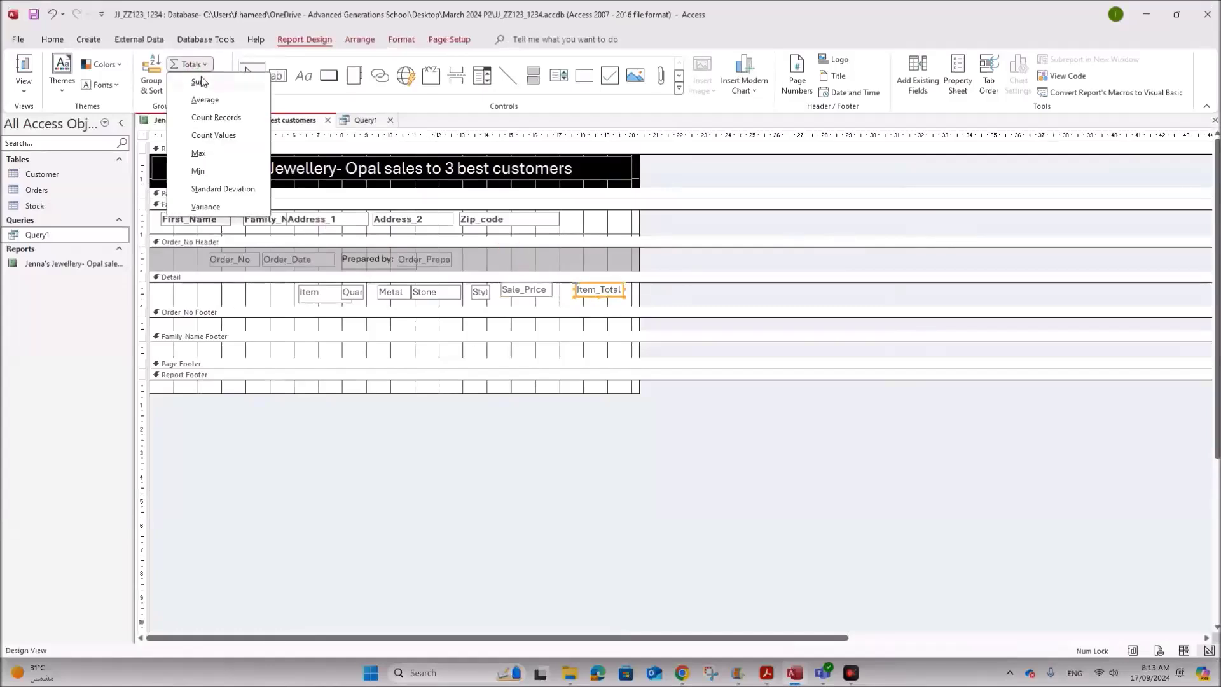
click(201, 82)
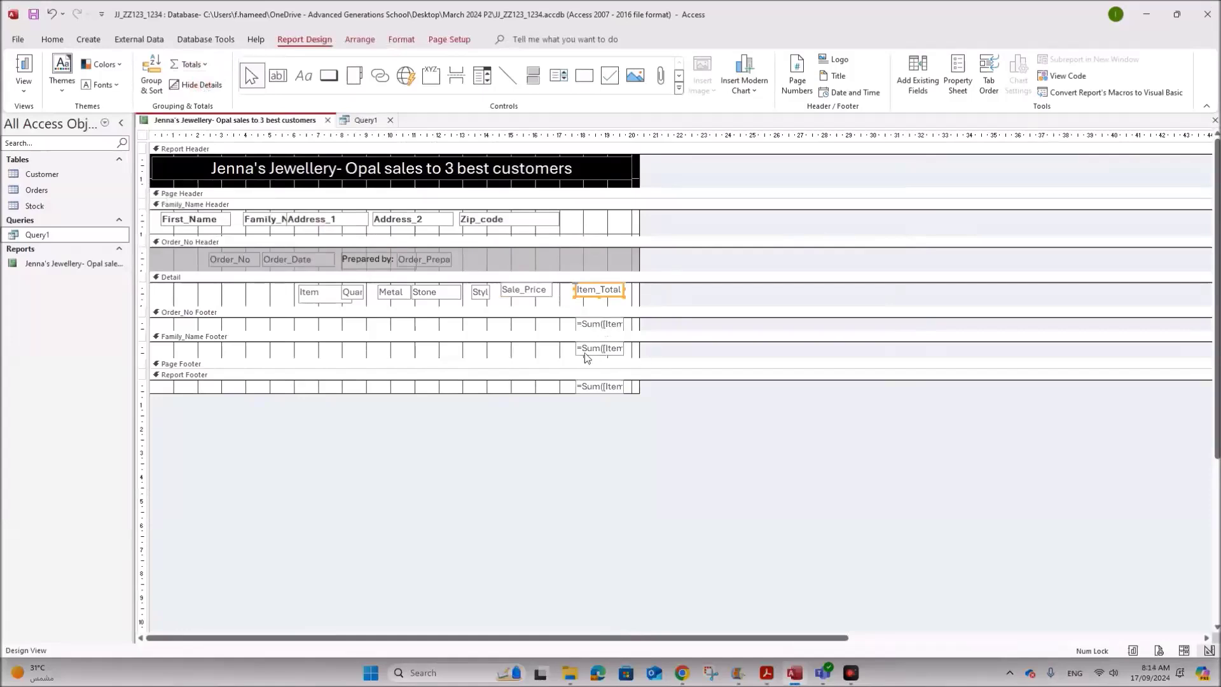
- Display the report in Layout View and delete the per-customer Item_Total sum, keeping the order totals and the grand total
right_click(219, 121)
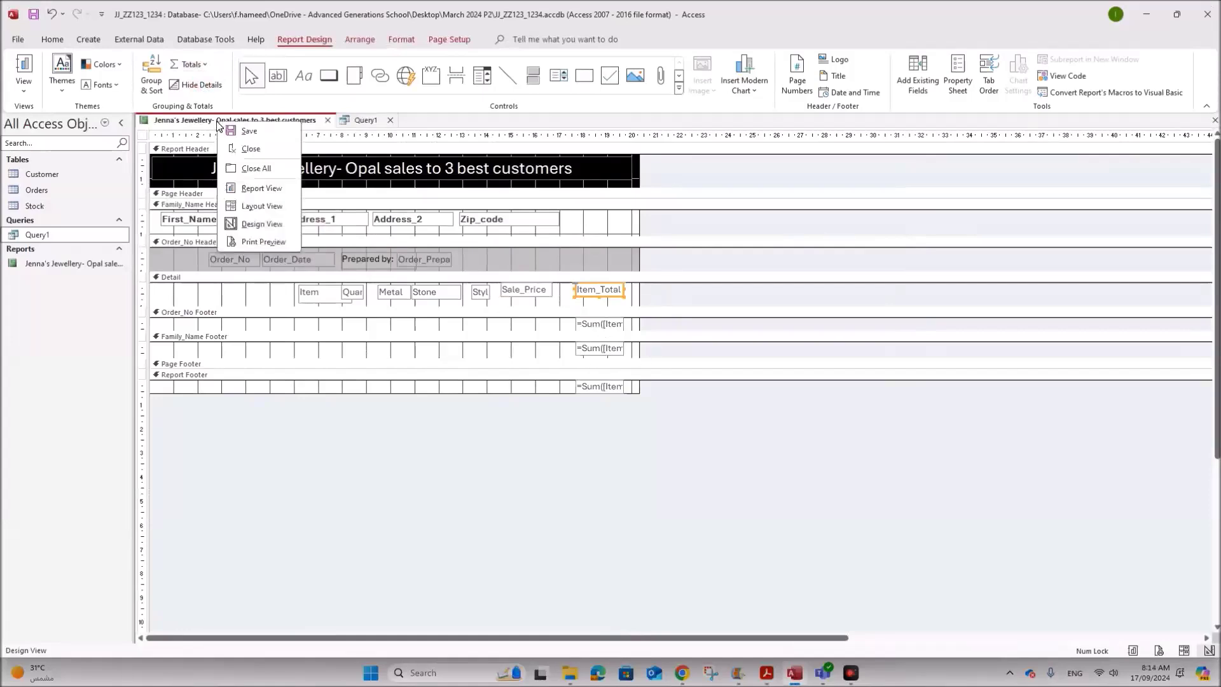
click(261, 207)
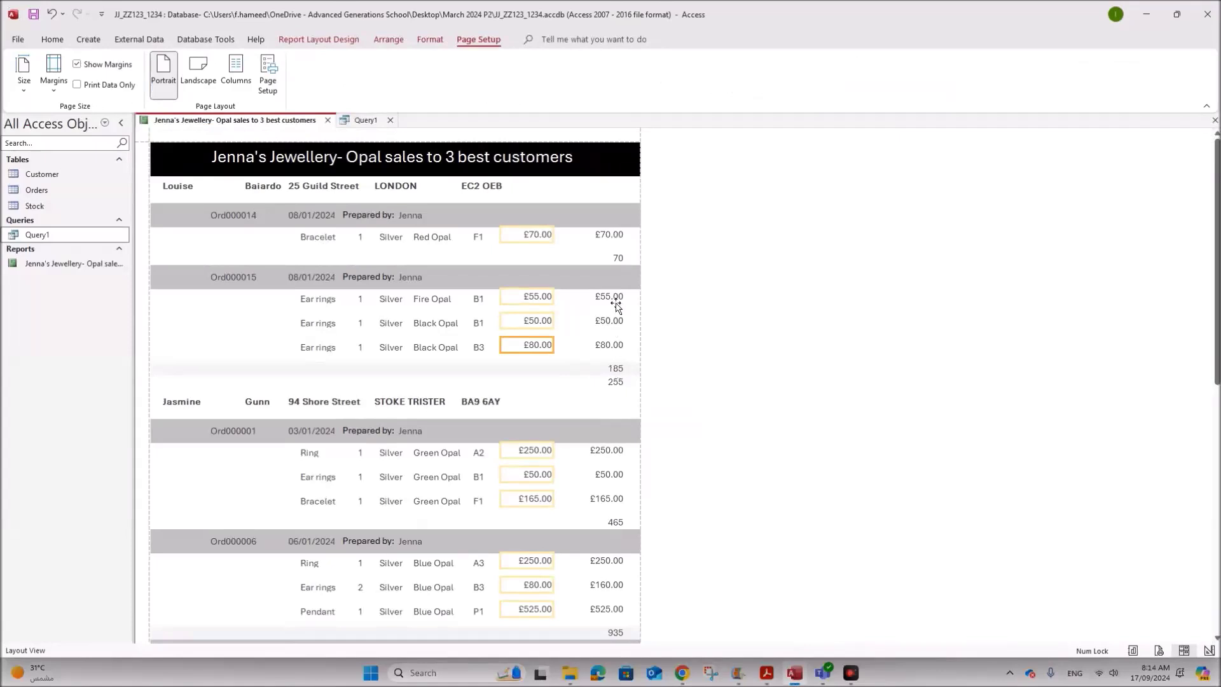
click(612, 383)
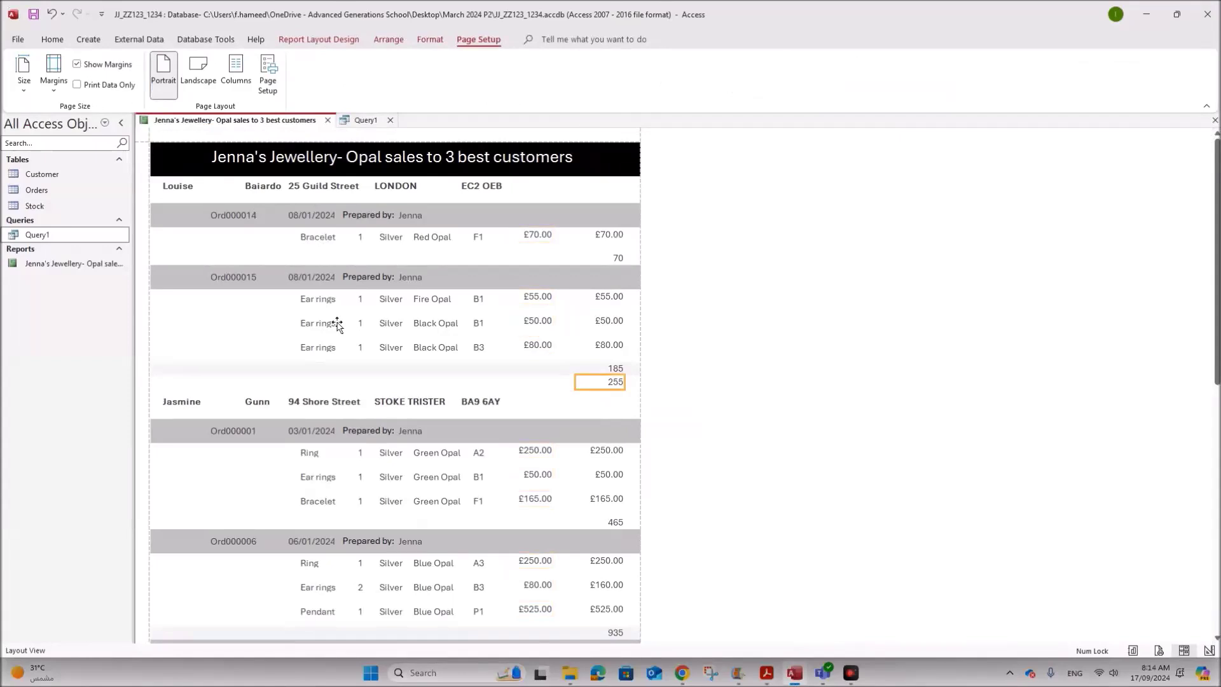
key(Delete)
- Format the order totals and the grand total together as Currency with 2 decimal places
click(612, 369)
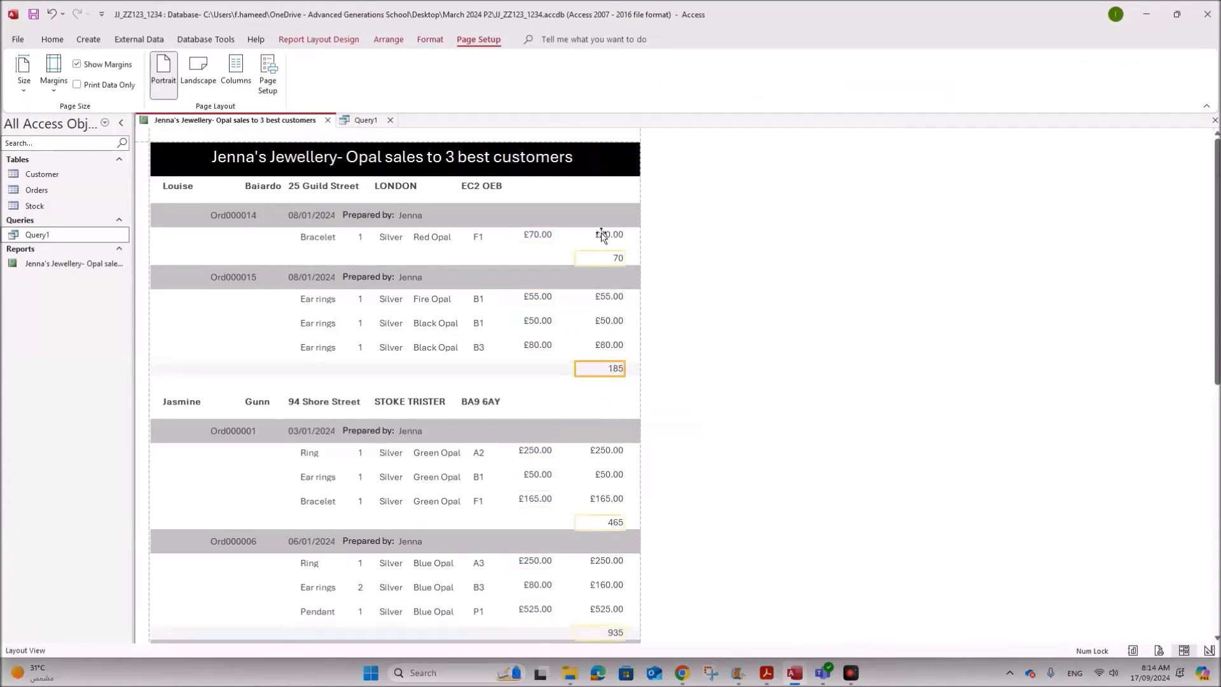
scroll(605, 508, down, 5)
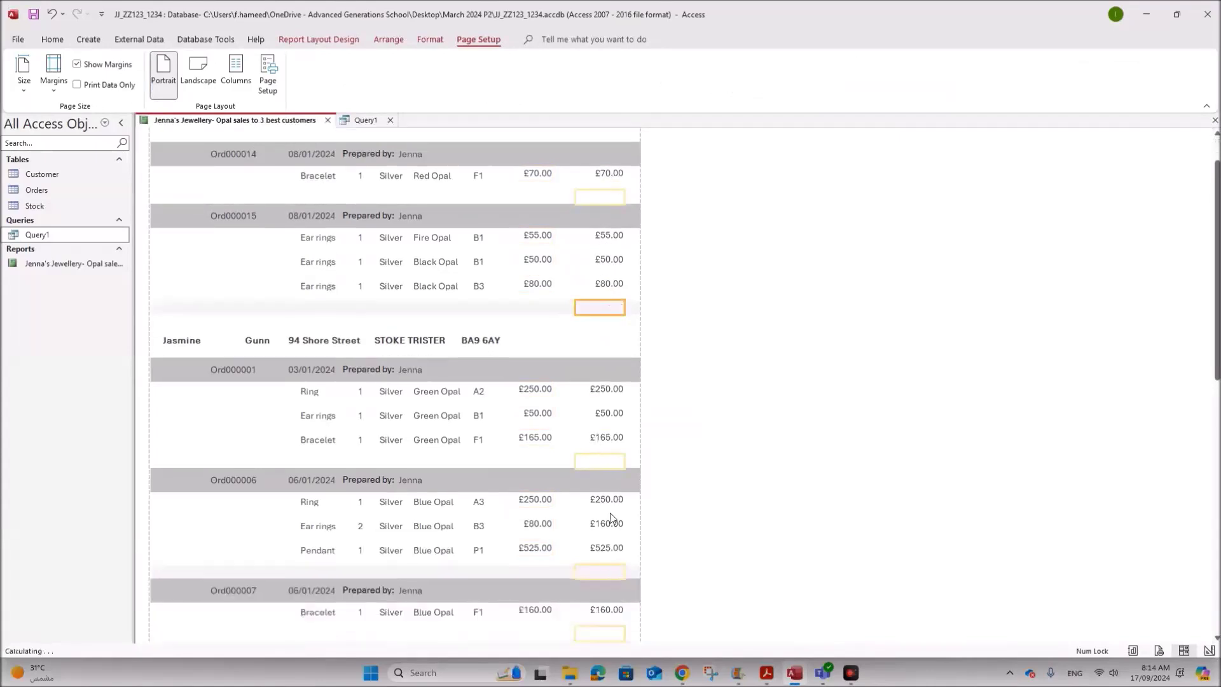
click(613, 634)
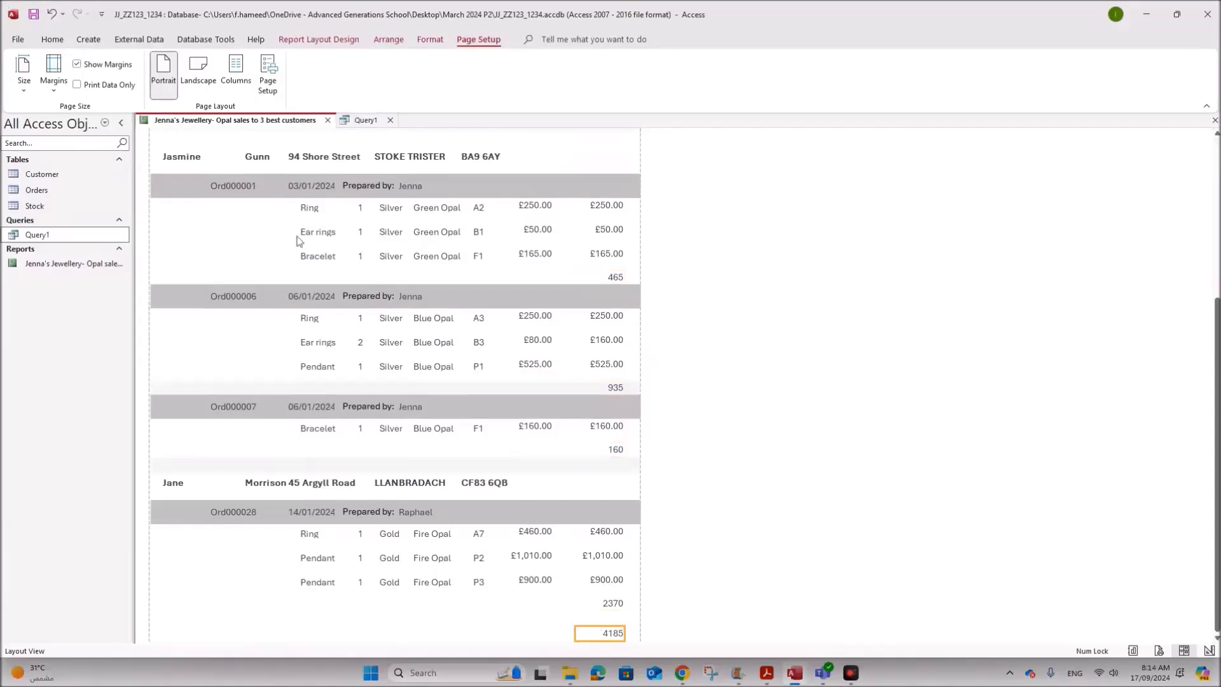
click(612, 280)
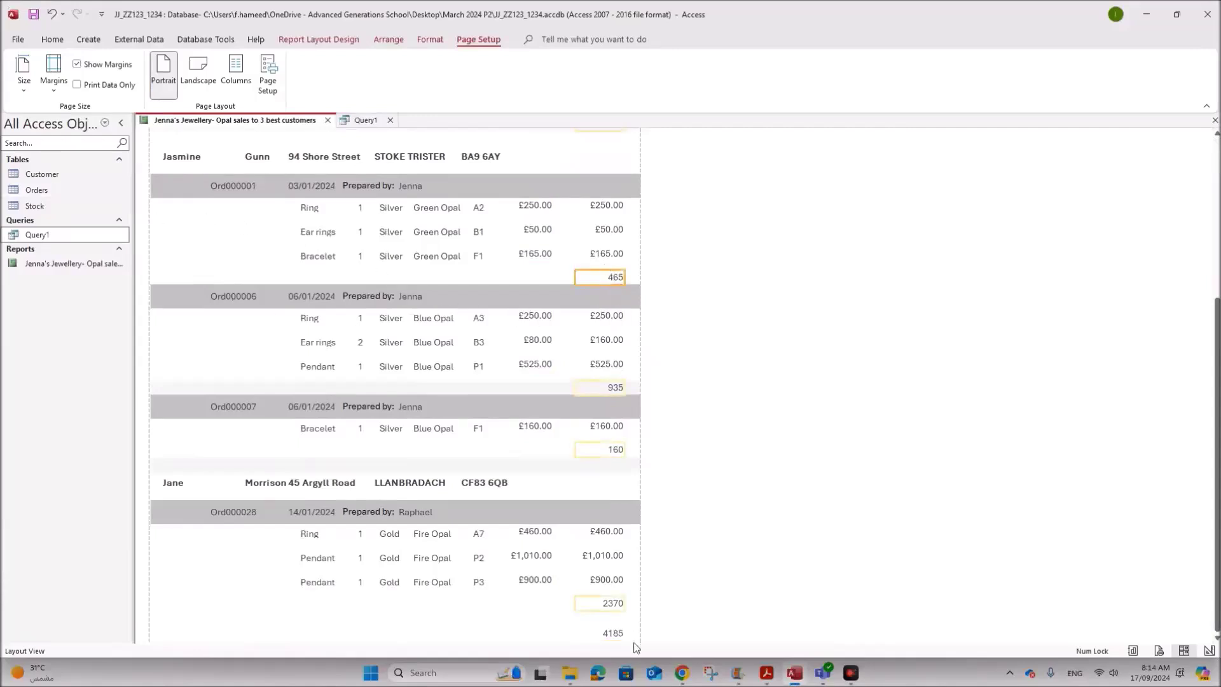
click(613, 634)
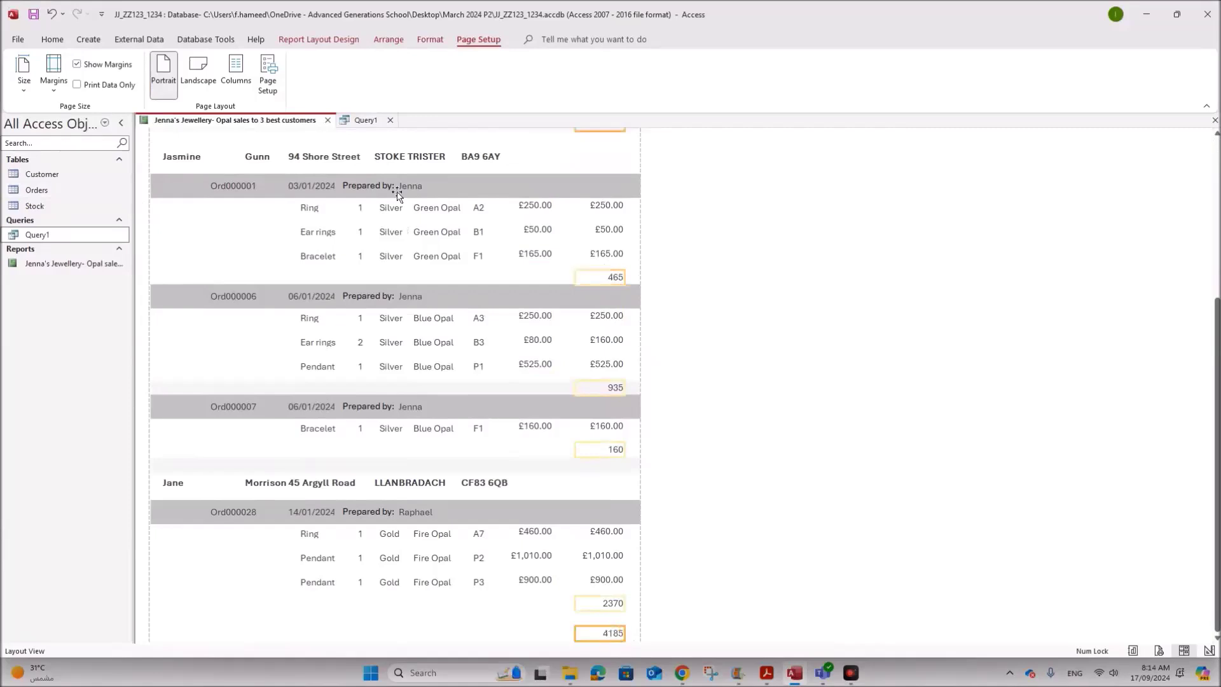
click(336, 40)
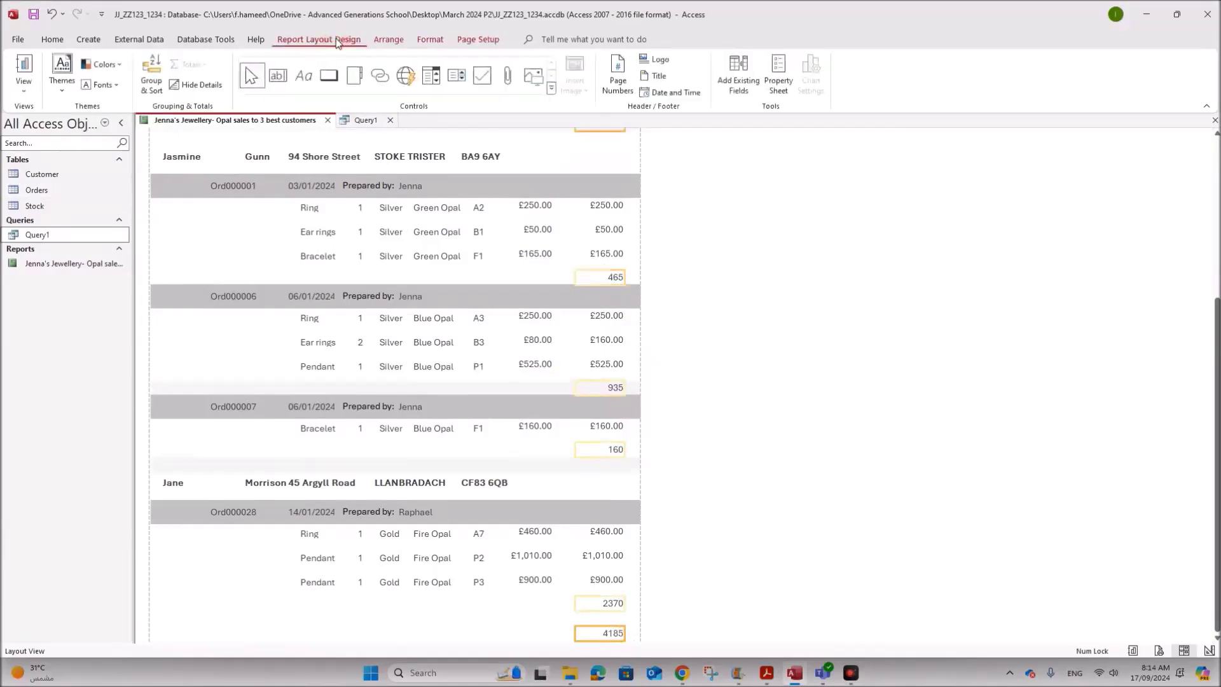
click(779, 82)
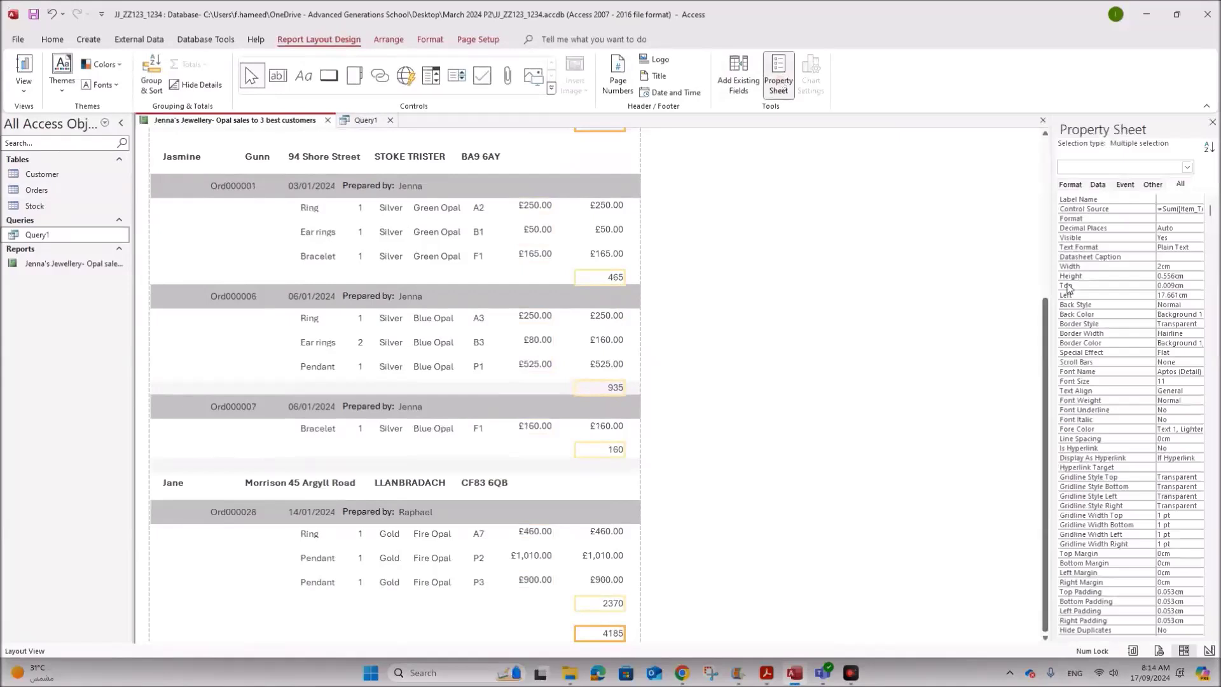
click(1166, 218)
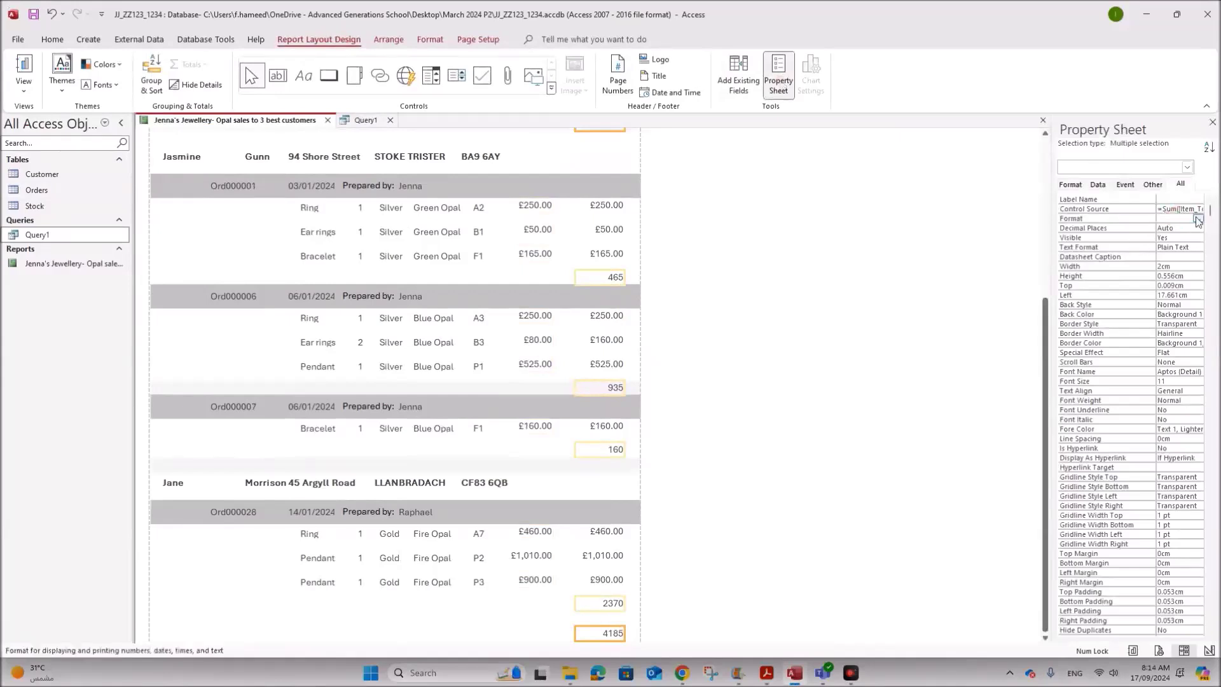
click(1197, 221)
click(1183, 298)
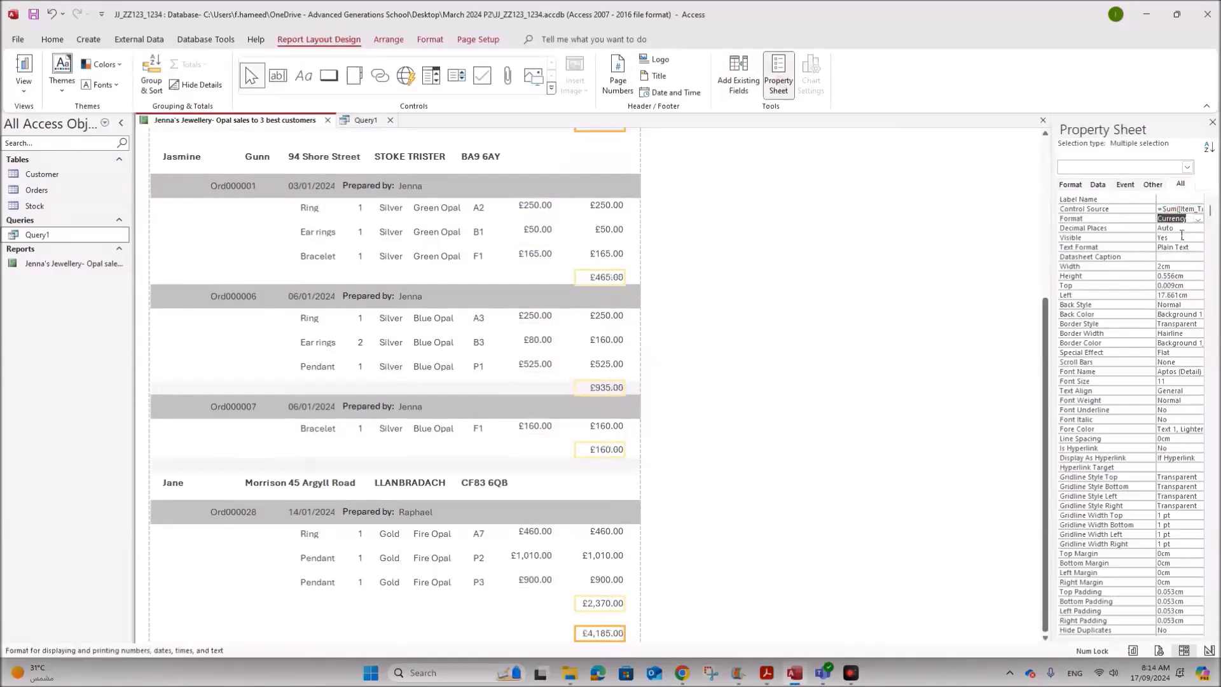
key(Return)
text(2)
click(1130, 238)
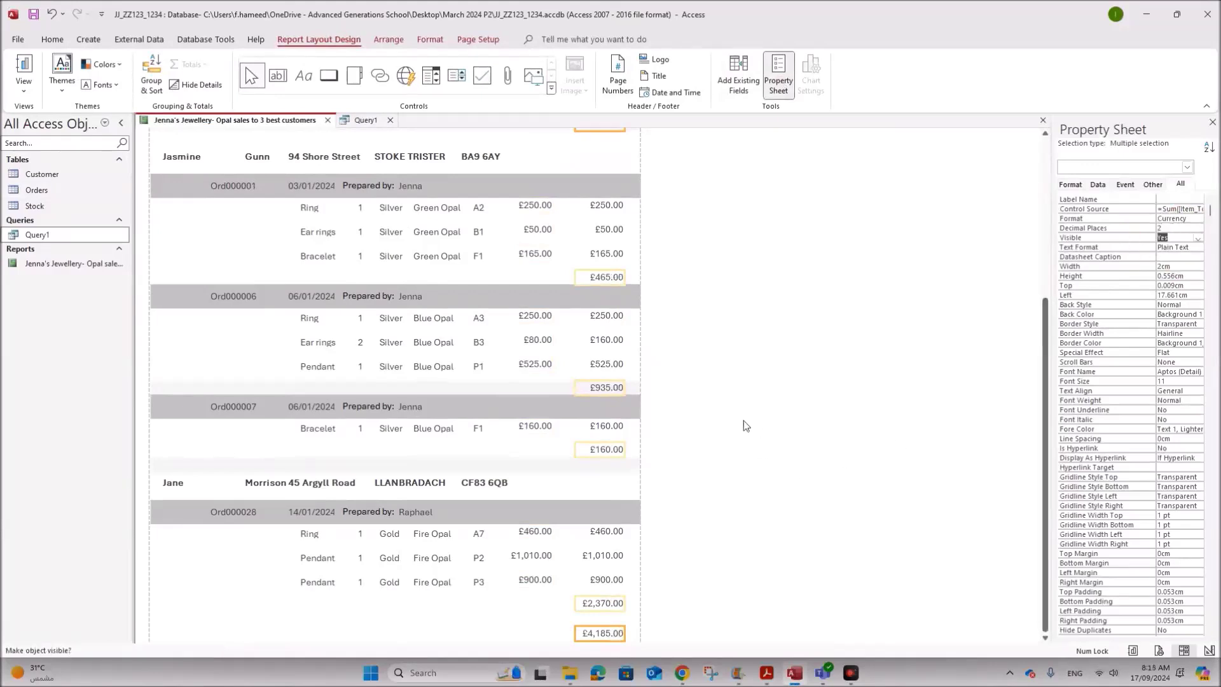
- Examine the formatted order totals and grand total through the report, comparing the layout with the sample report in the exam paper
click(678, 494)
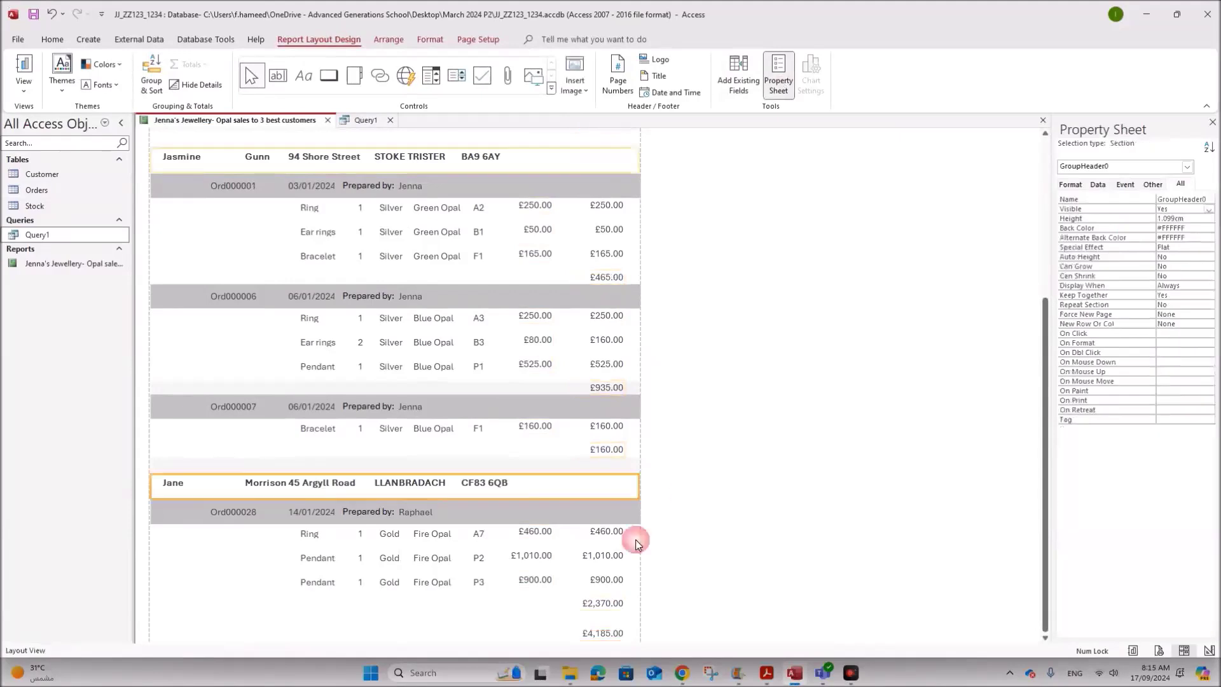
scroll(547, 575, up, 2)
scroll(541, 579, up, 3)
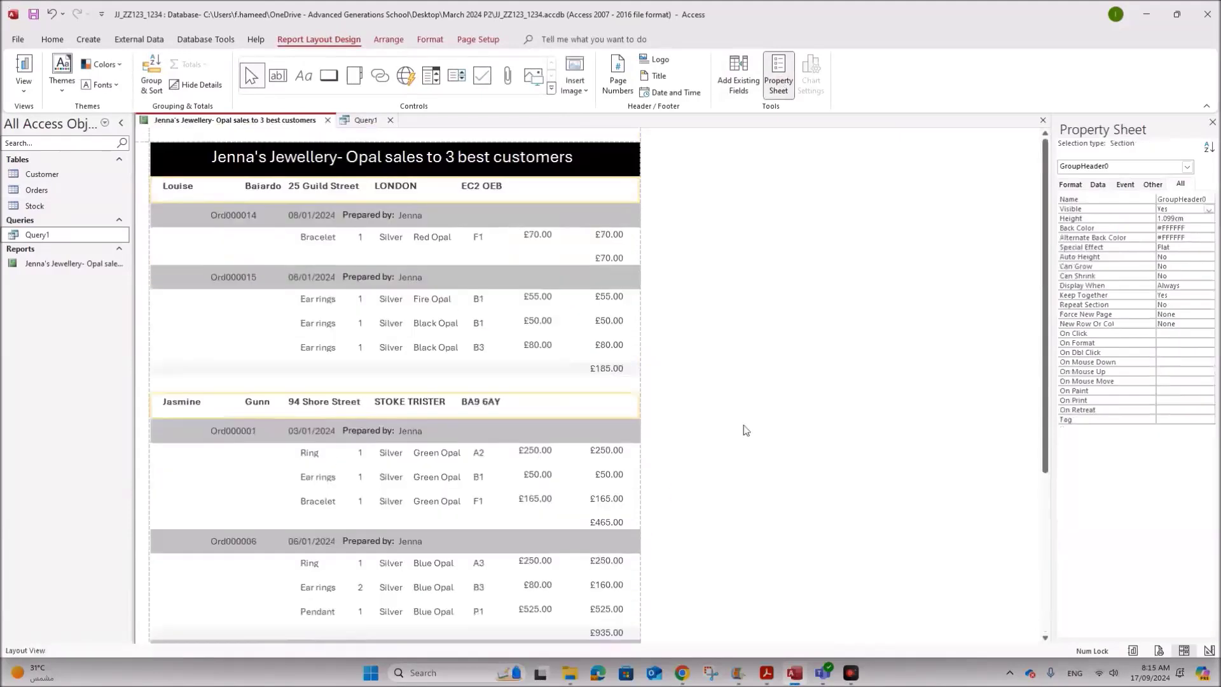
click(601, 262)
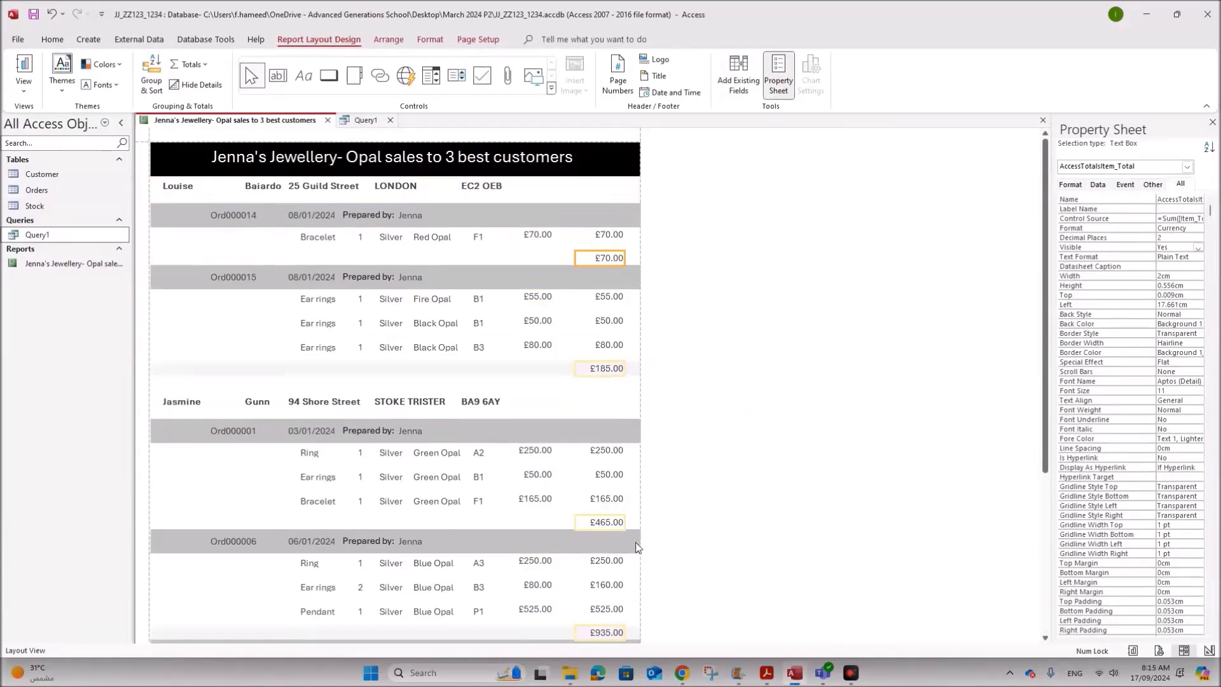
click(515, 374)
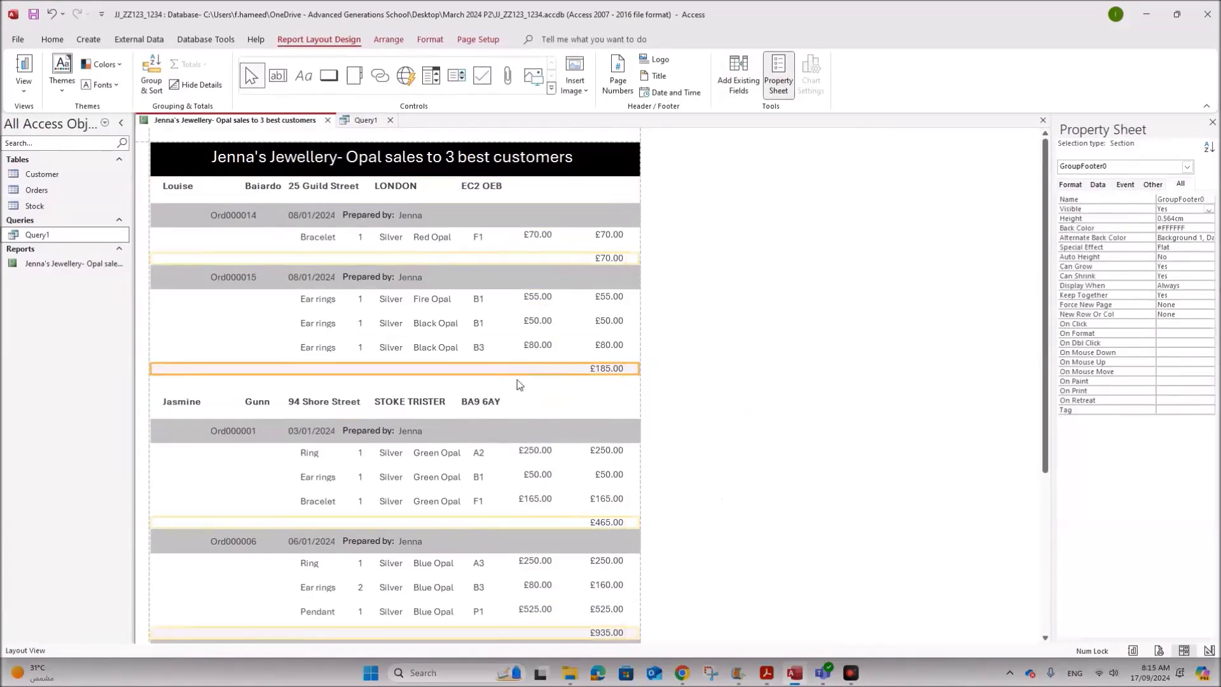
click(766, 673)
click(737, 611)
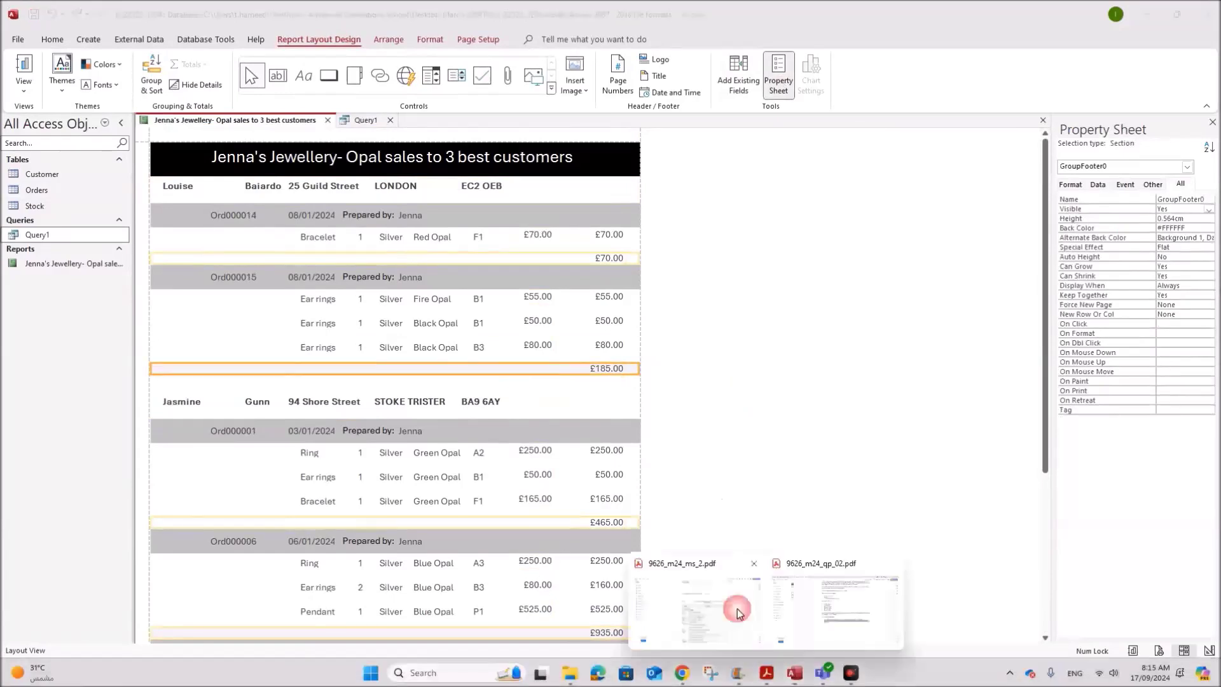
scroll(791, 567, down, 10)
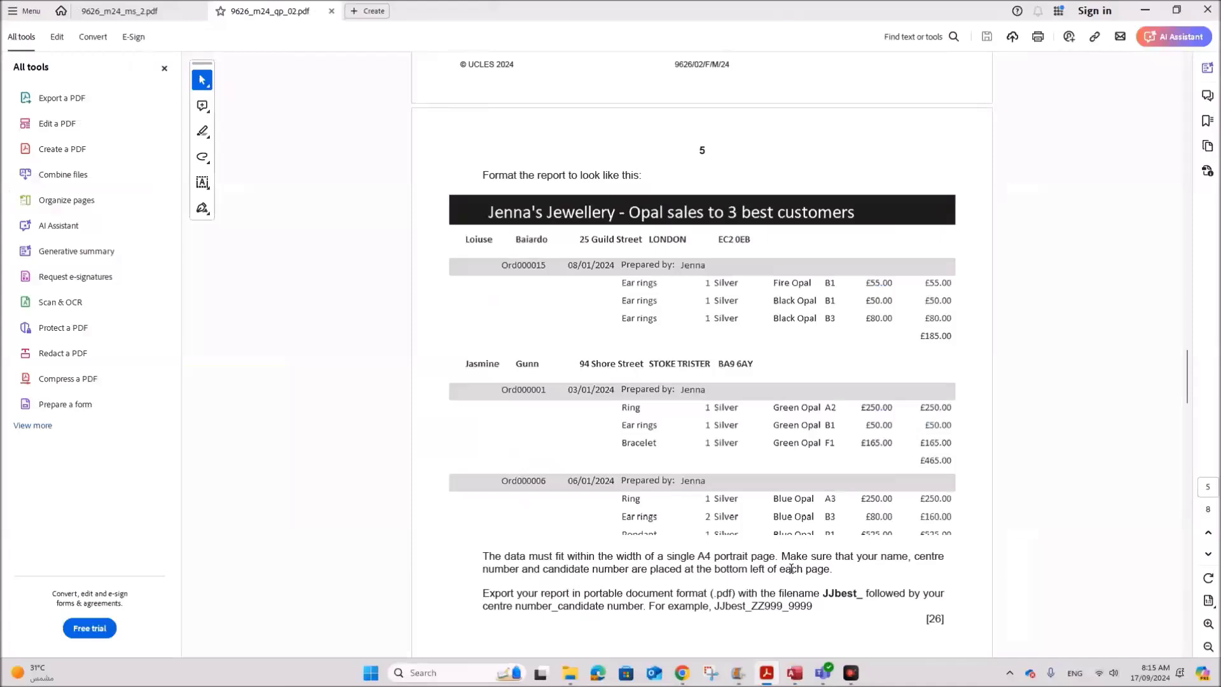
click(794, 673)
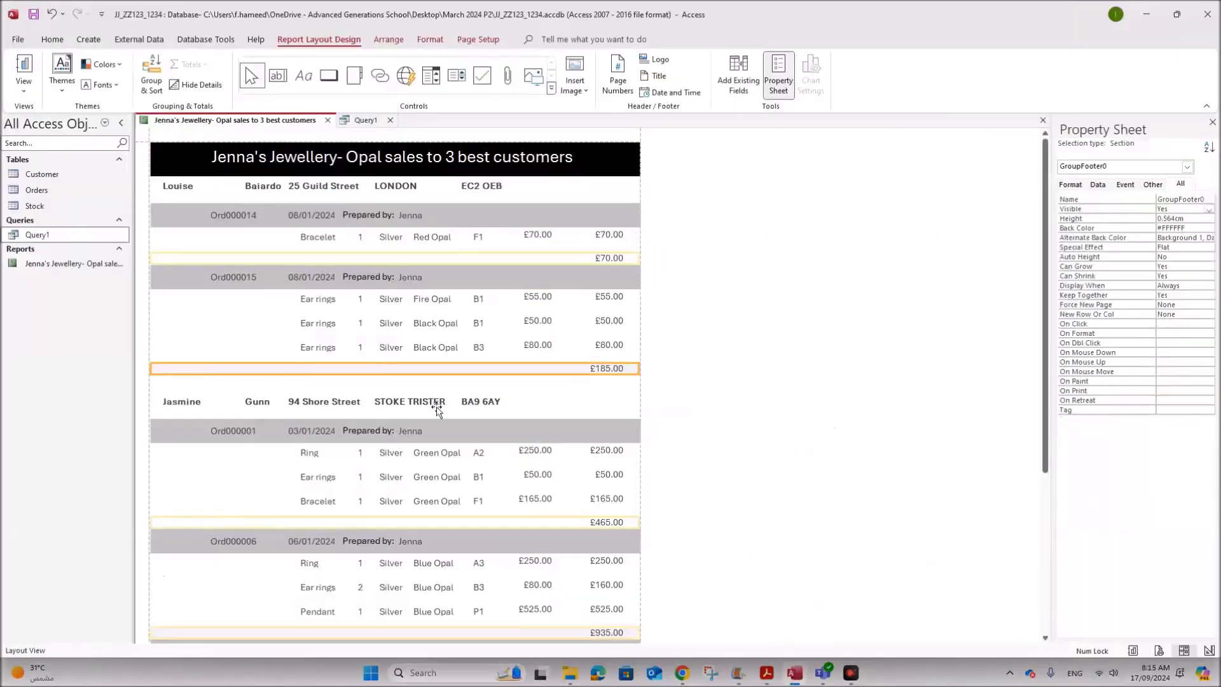
scroll(623, 515, down, 4)
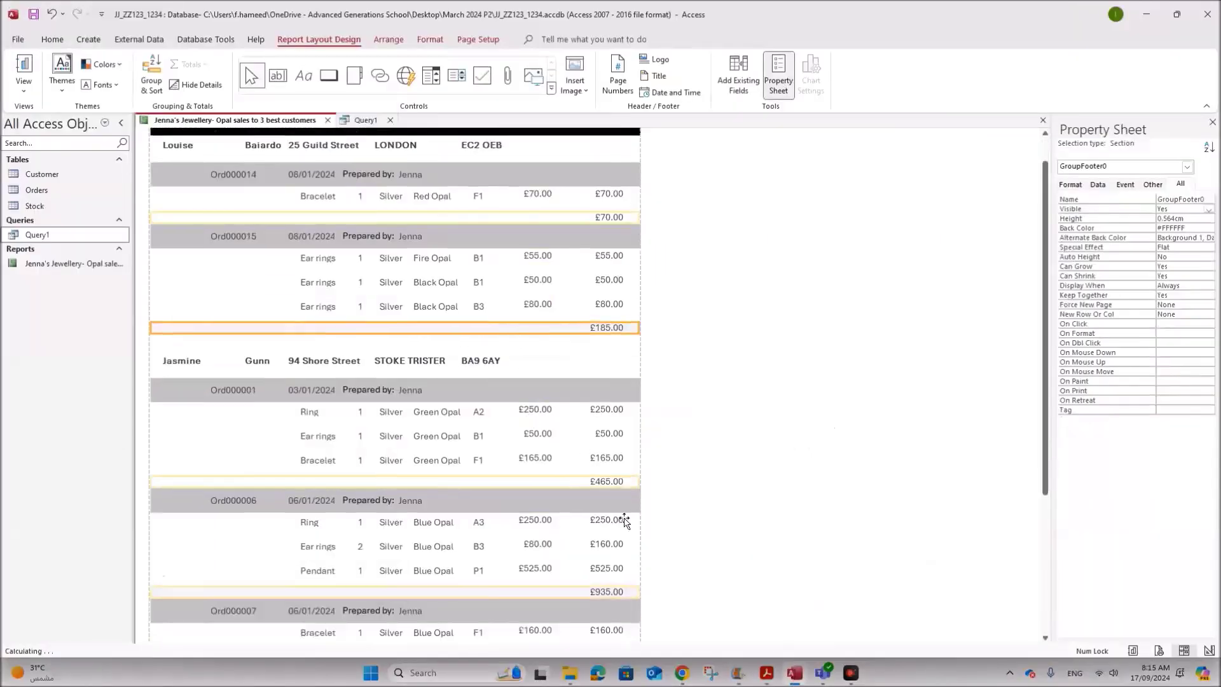
scroll(624, 522, down, 2)
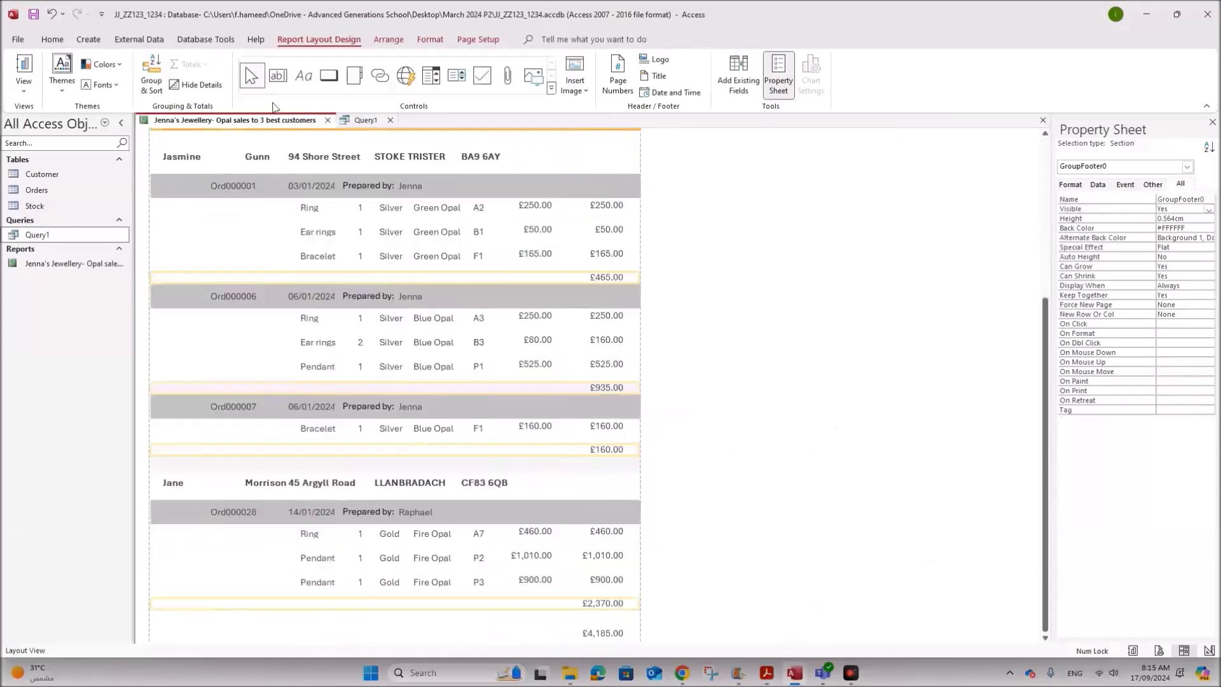
- In Design View, set both the background colour and the alternate background colour of the Order_No Footer to white
right_click(271, 124)
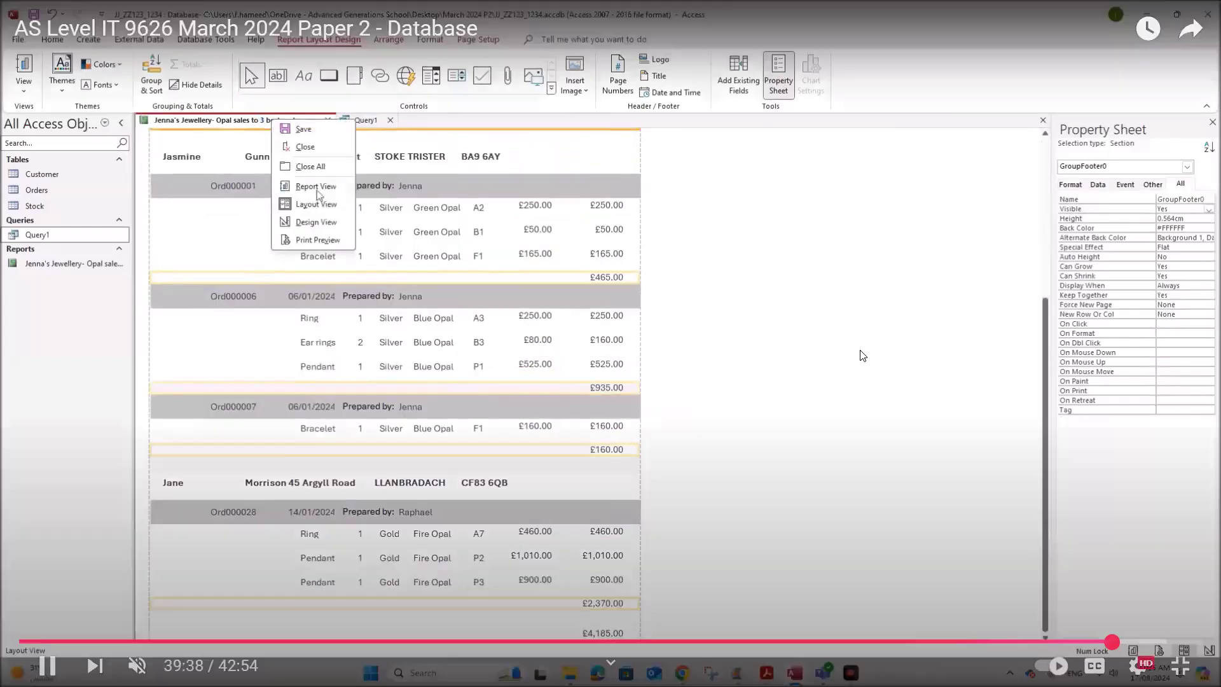
click(316, 221)
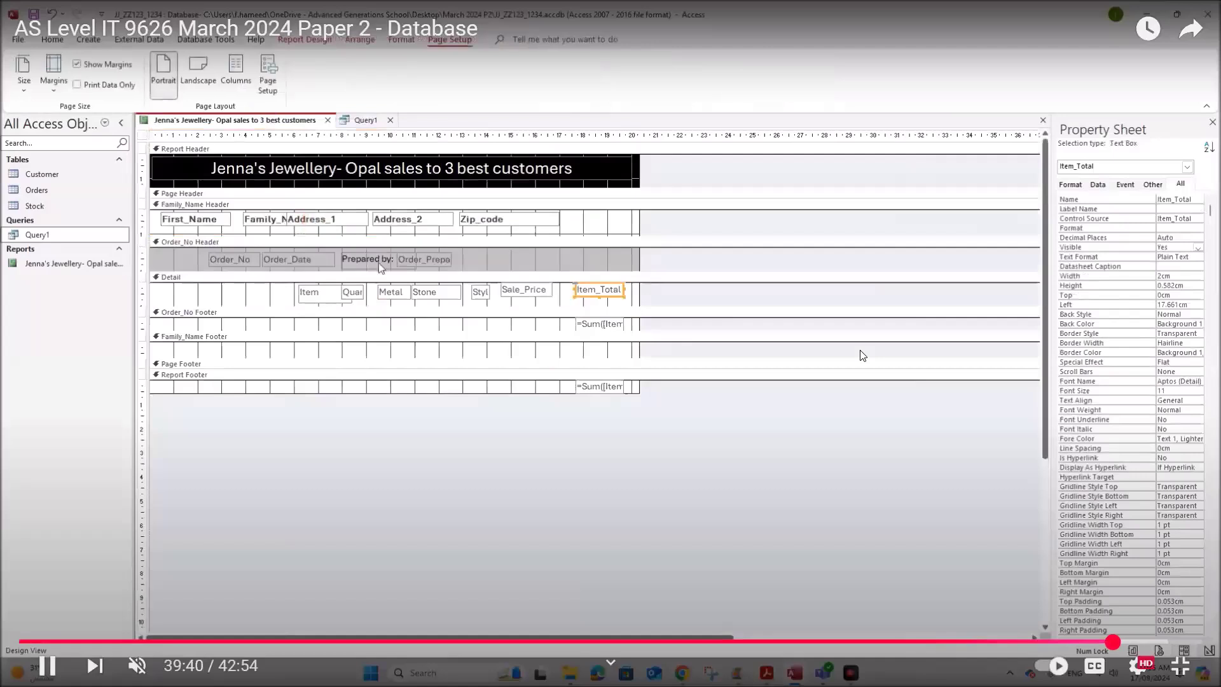
click(511, 328)
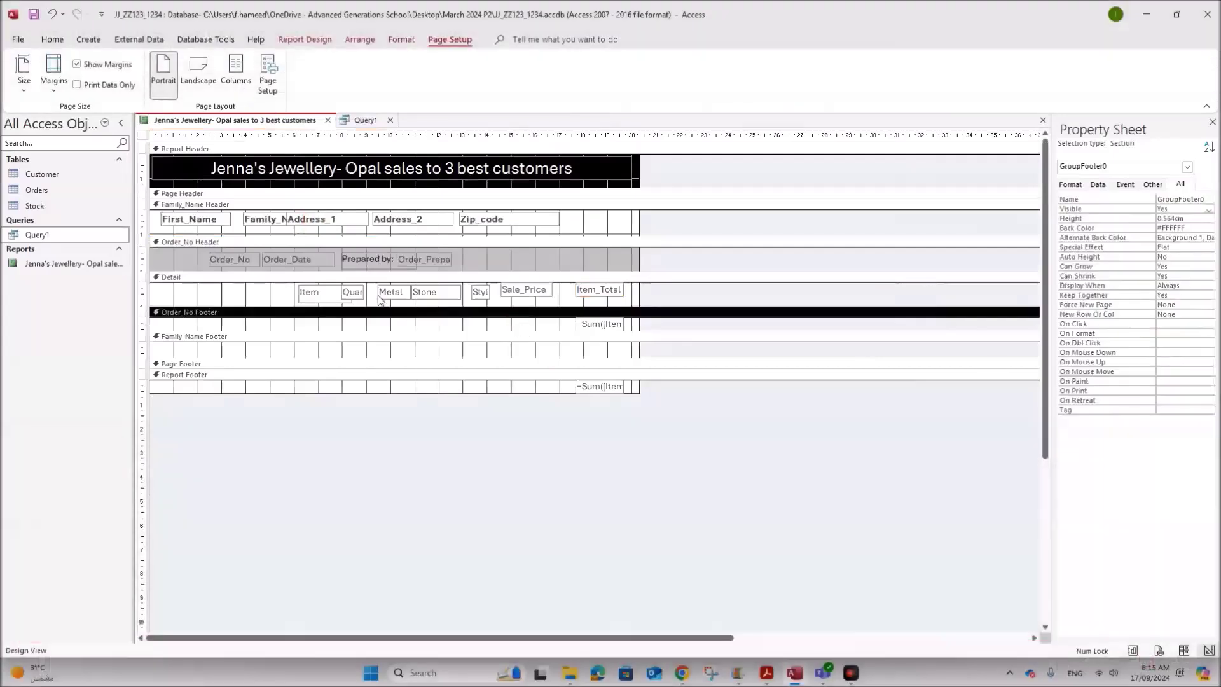
right_click(389, 328)
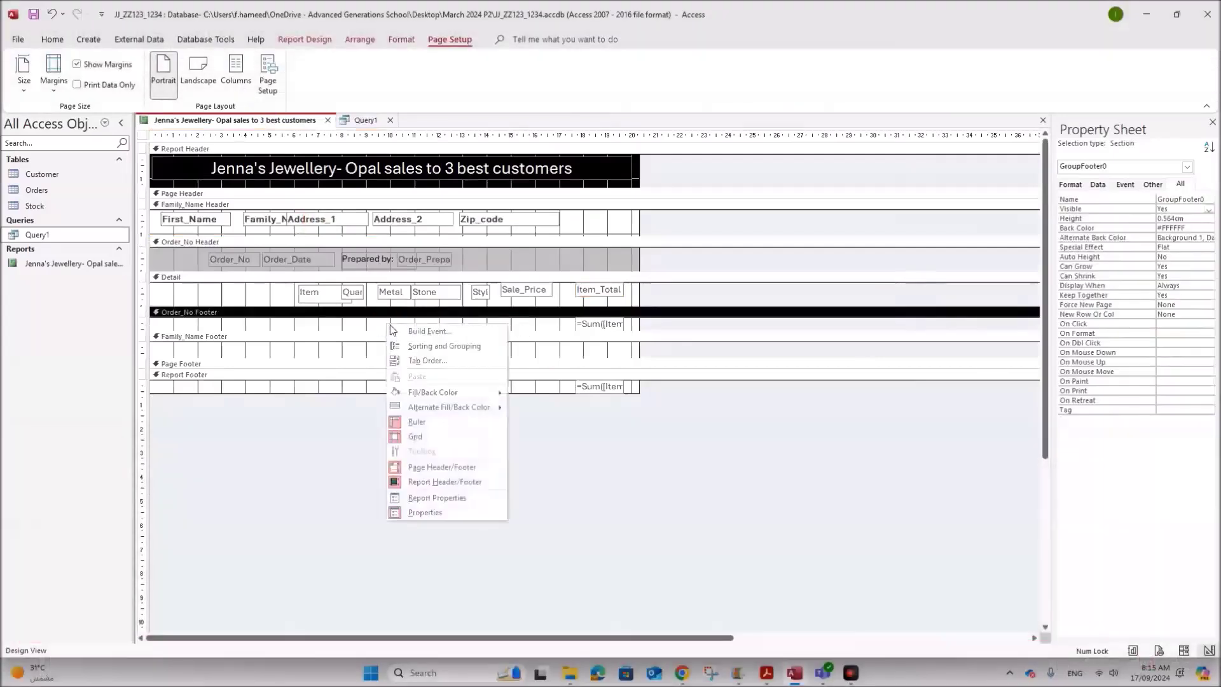
mouse_move(497, 393)
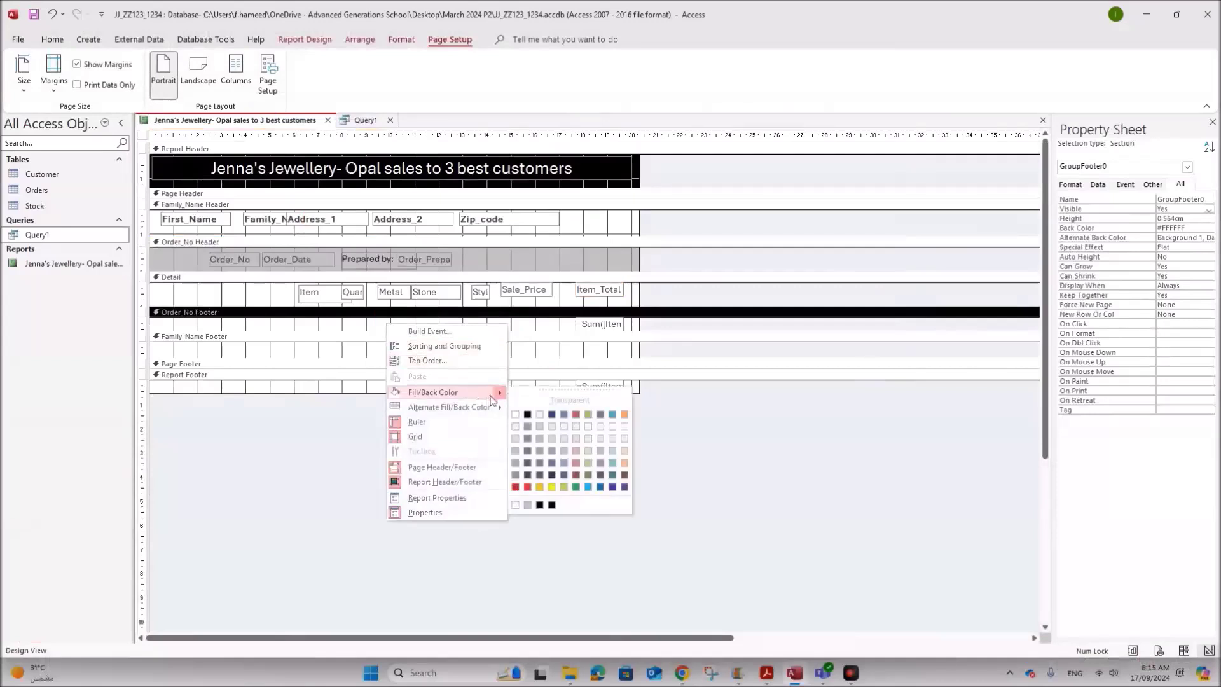
click(518, 416)
right_click(509, 322)
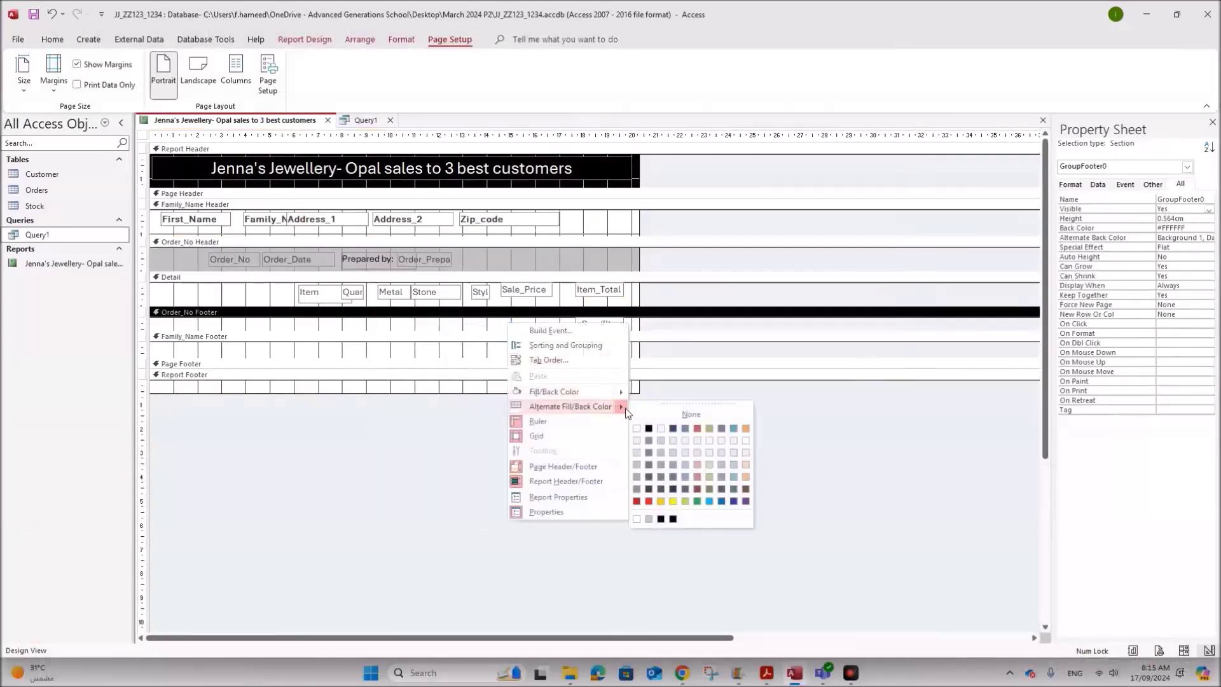
click(636, 428)
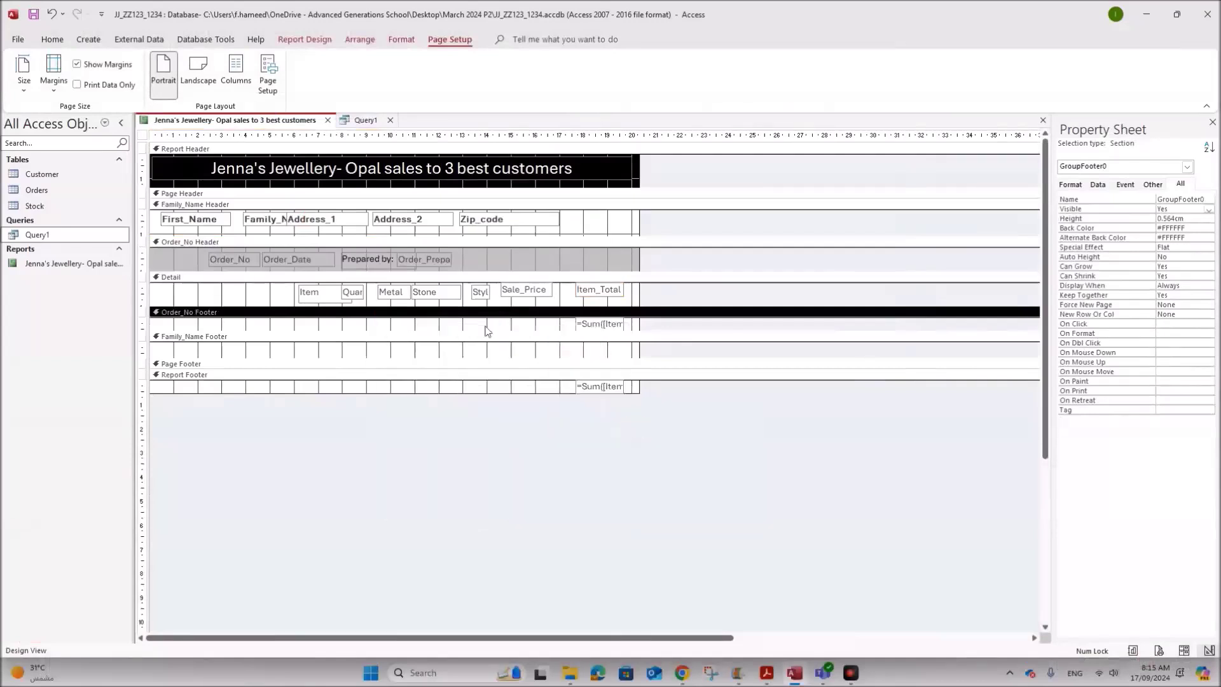
- Display the report in Layout View and examine the background of the order total rows
right_click(206, 121)
click(248, 203)
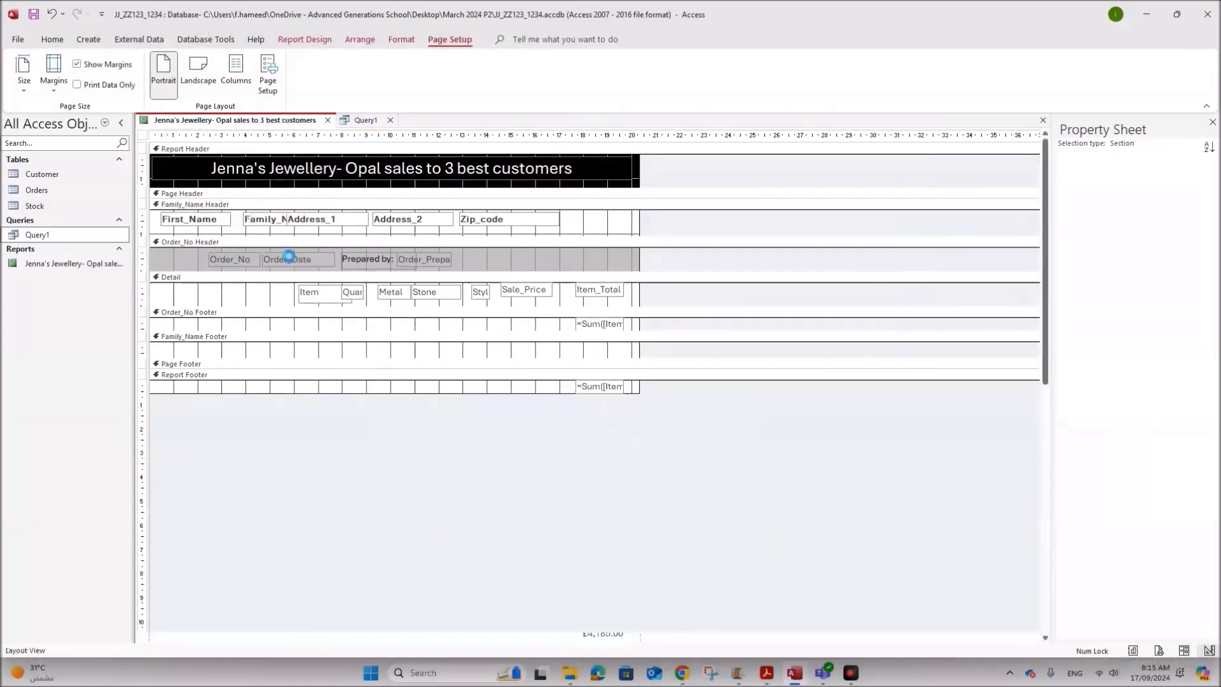
click(601, 370)
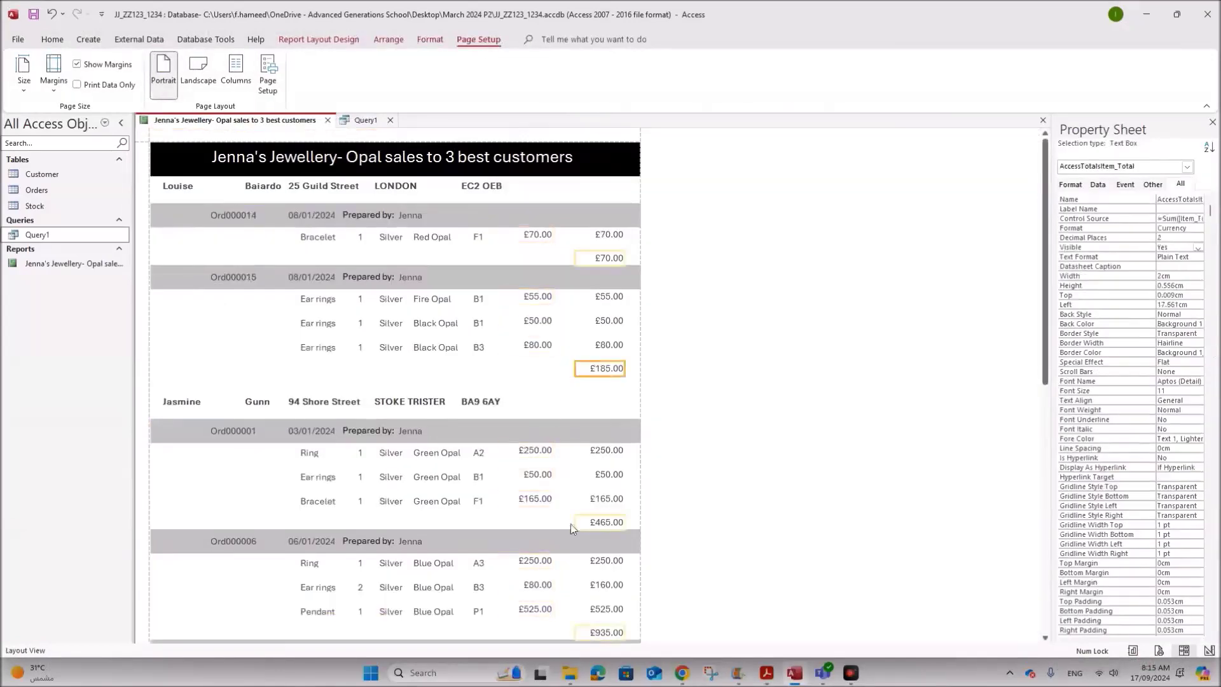
scroll(594, 580, down, 2)
scroll(599, 564, down, 2)
scroll(599, 554, up, 3)
scroll(599, 553, up, 1)
- Switch to the question paper PDF and read the requirements for page width, candidate details on each page and the PDF export
mouse_move(767, 672)
mouse_move(715, 610)
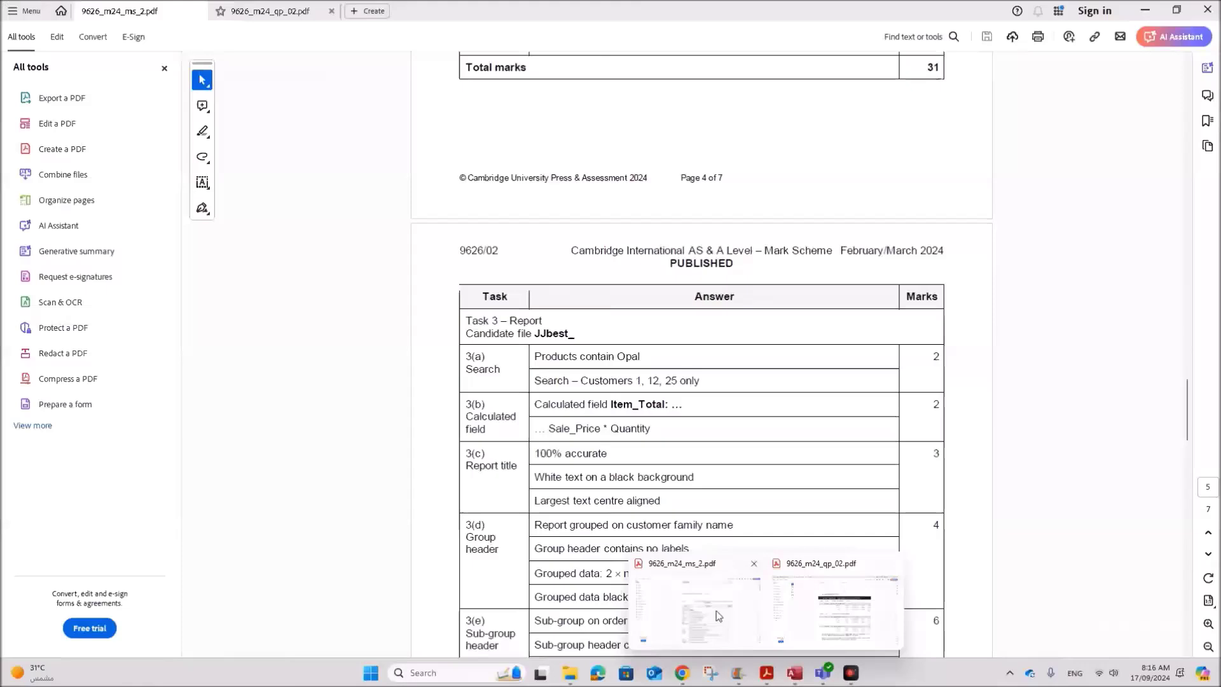
click(836, 610)
scroll(770, 510, down, 4)
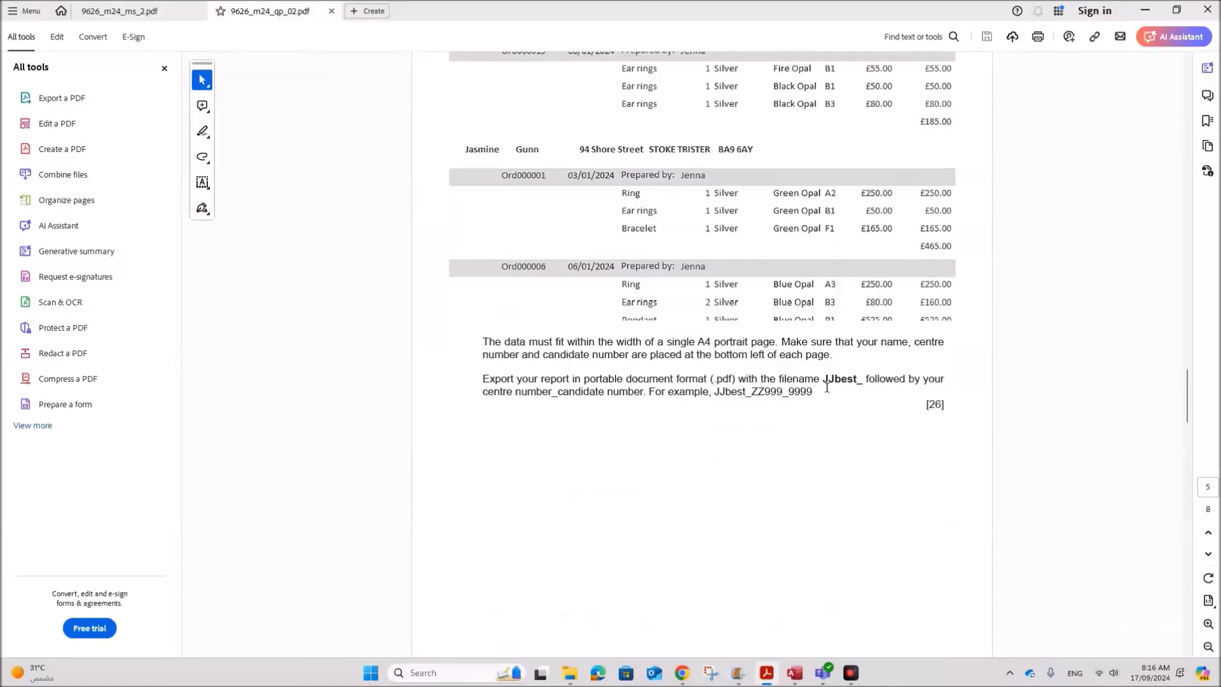
drag(790, 342, 819, 352)
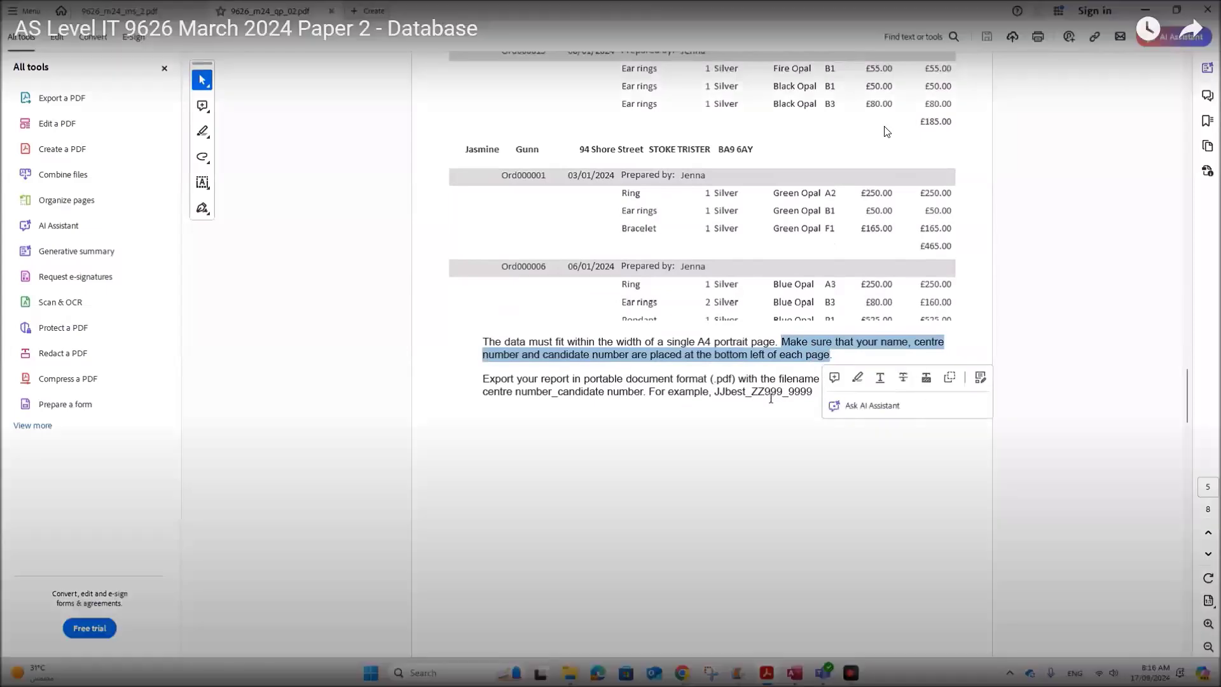
- Switch back to Access, display the report in Design View and open up space in the Page Footer section
click(794, 671)
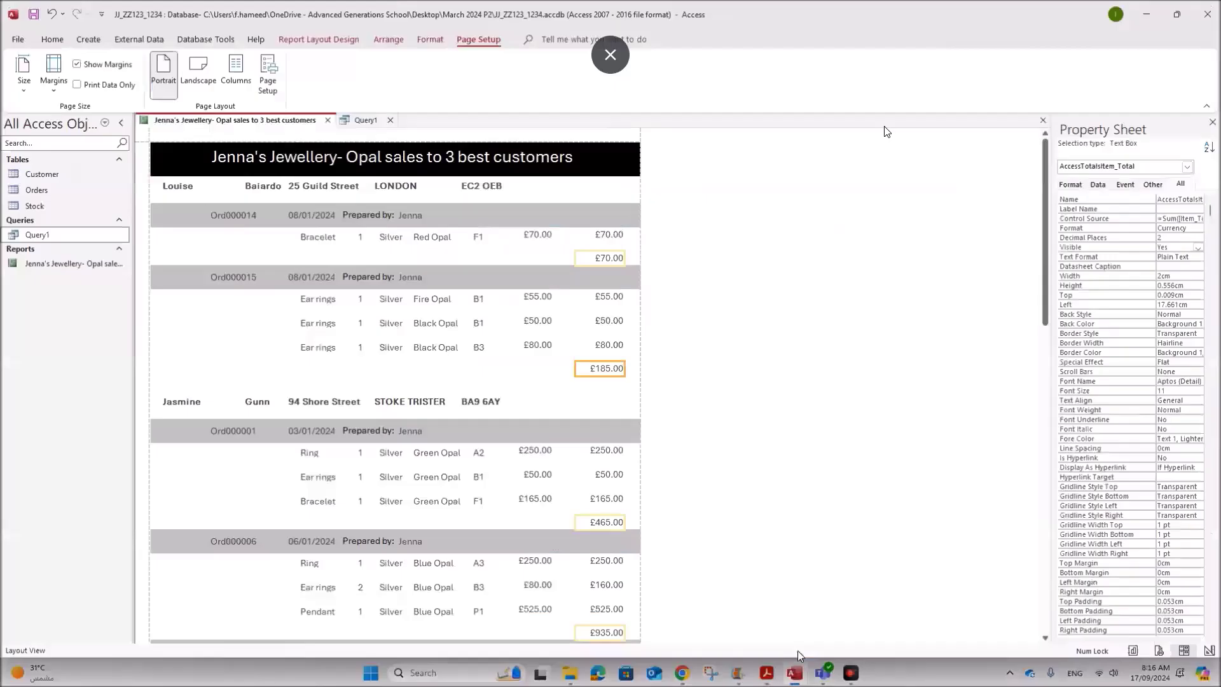
right_click(241, 127)
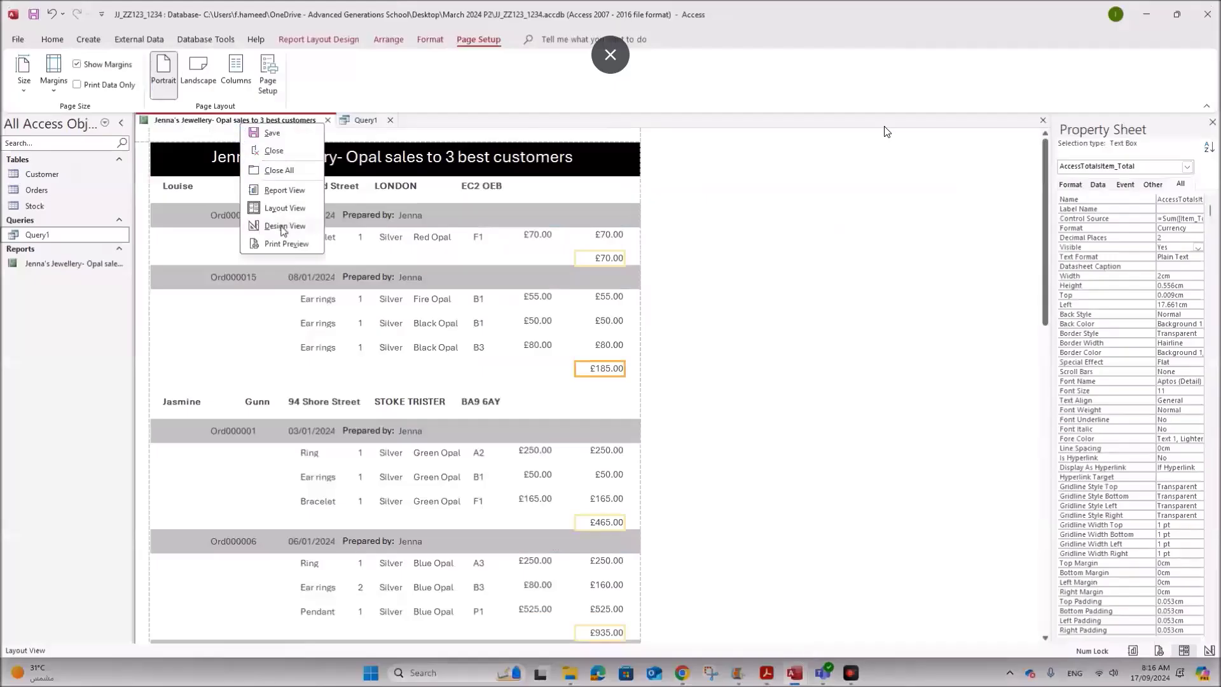
click(284, 226)
drag(148, 367, 146, 389)
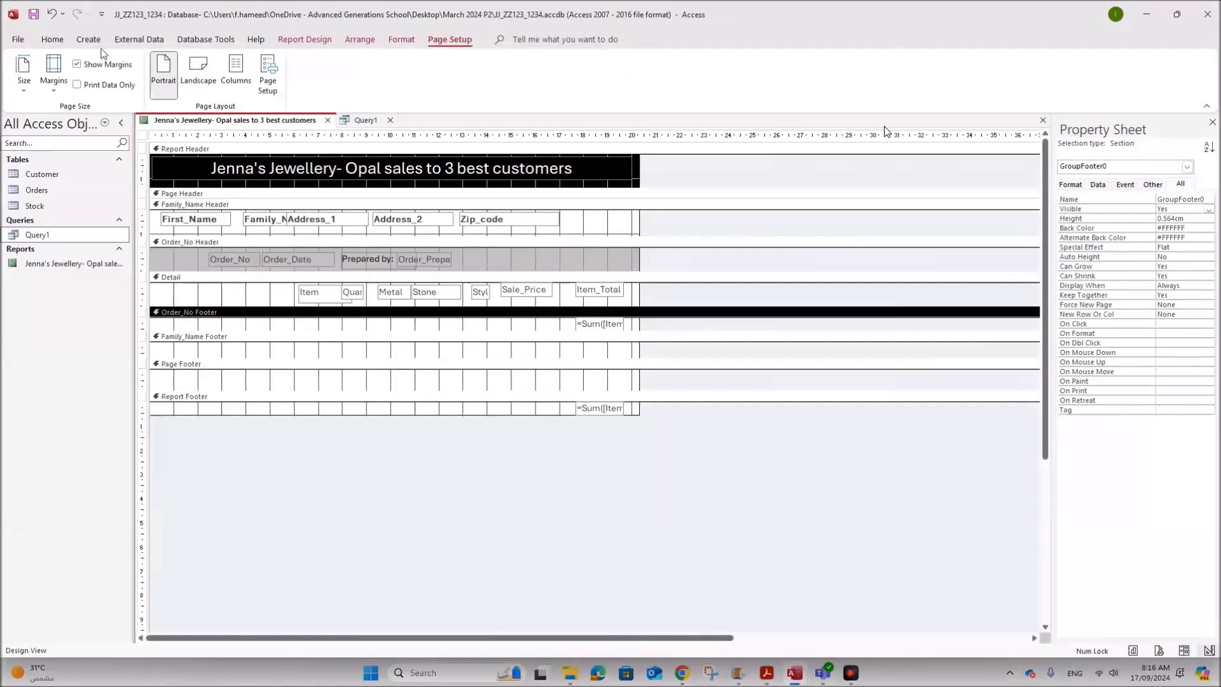
click(304, 39)
click(277, 76)
mouse_move(153, 371)
mouse_down()
mouse_move(245, 401)
mouse_move(267, 389)
mouse_up()
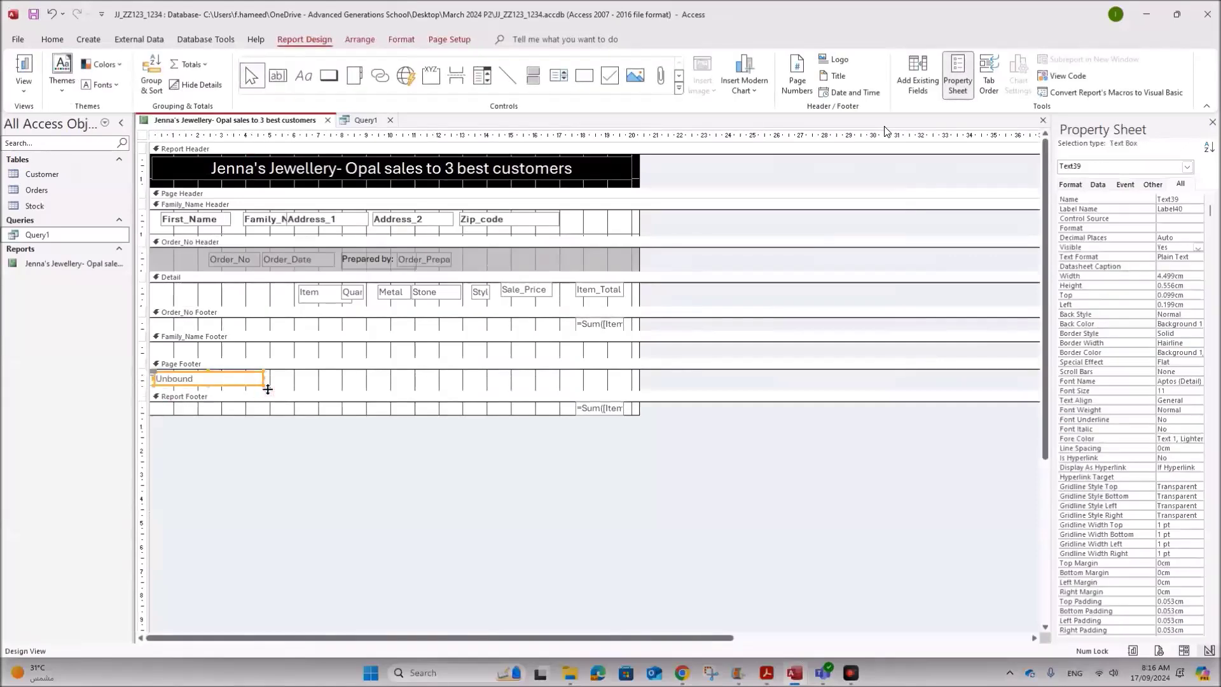
key(Delete)
- Add a label about 4.7 cm wide at the left end of the Page Footer containing the name, centre number and candidate number
click(303, 76)
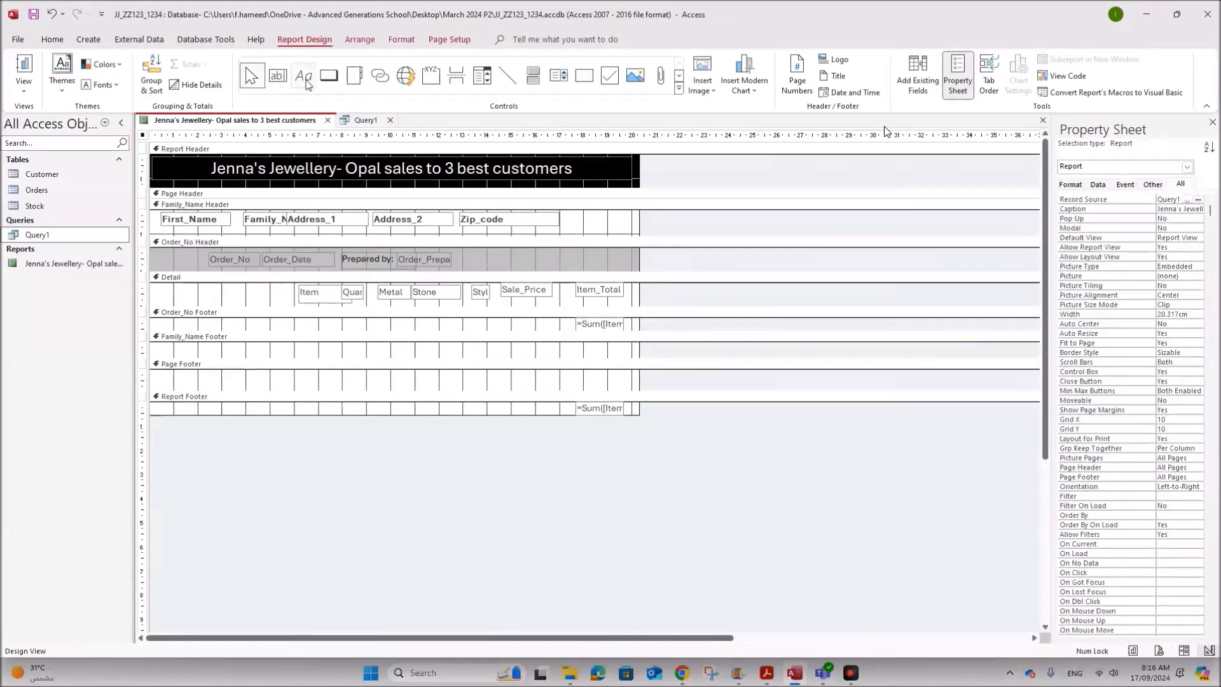
drag(155, 370, 268, 390)
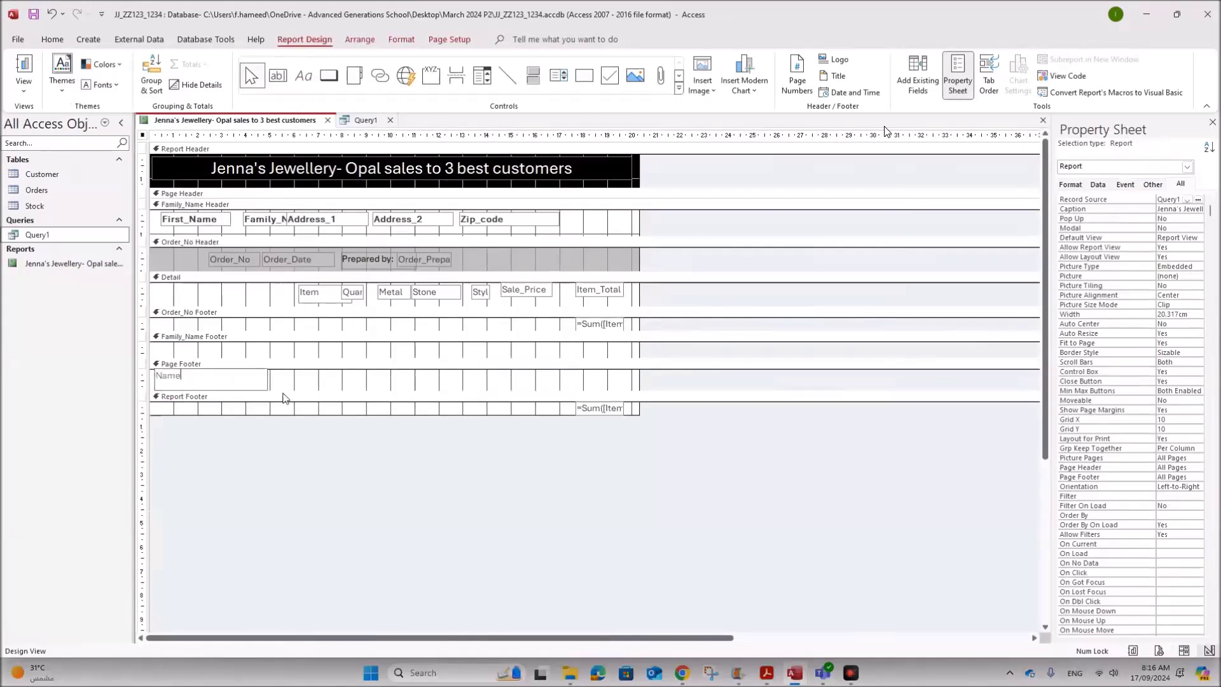
text(Name,ZZ123,1234)
key(Return)
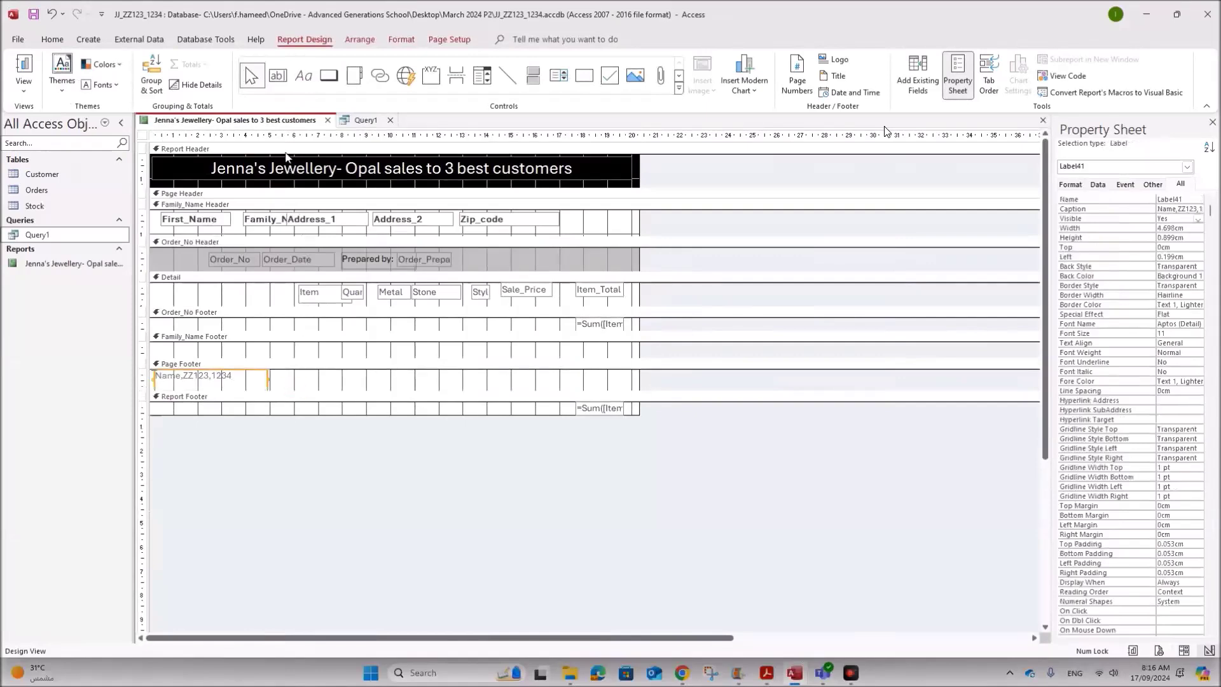
- Show the report in Print Preview and check the footer label and the page break across both pages
right_click(278, 126)
click(321, 242)
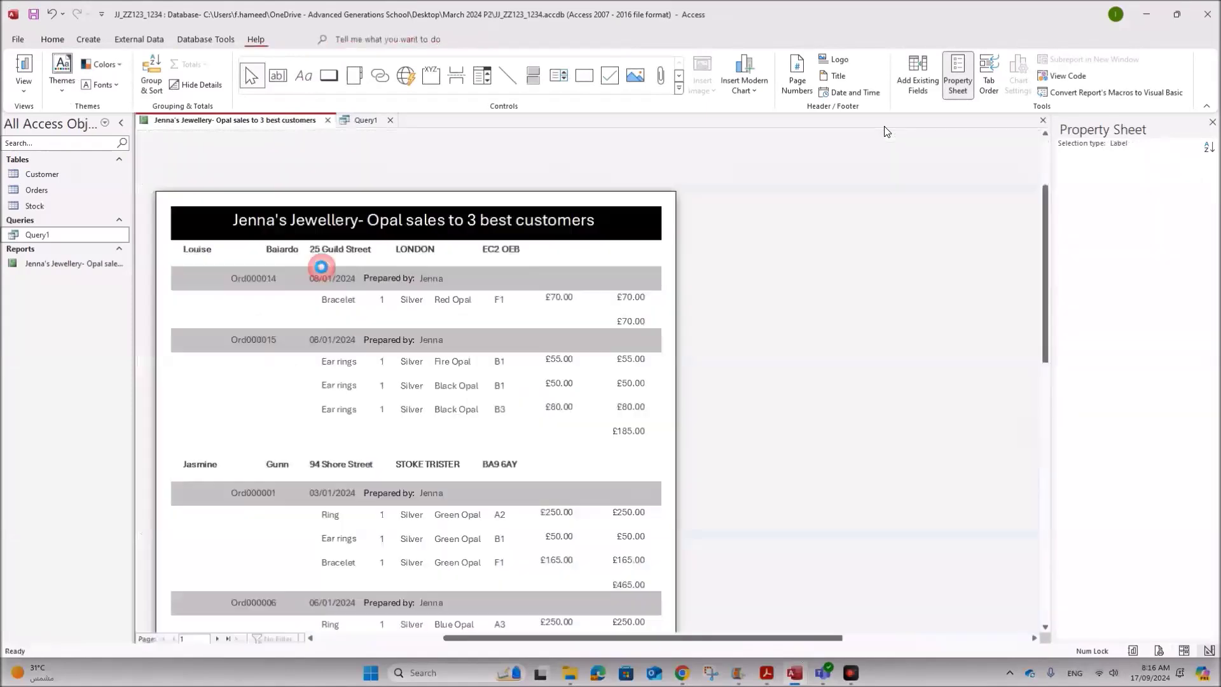
scroll(418, 471, down, 6)
scroll(418, 470, down, 3)
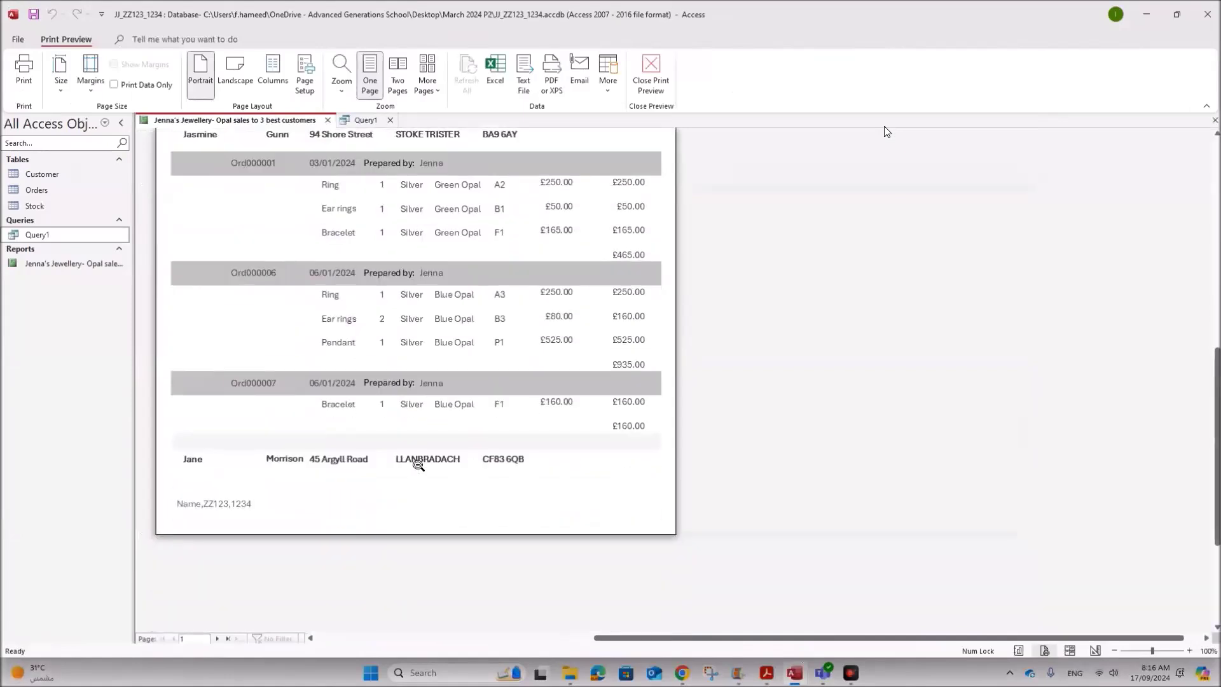
scroll(418, 465, up, 1)
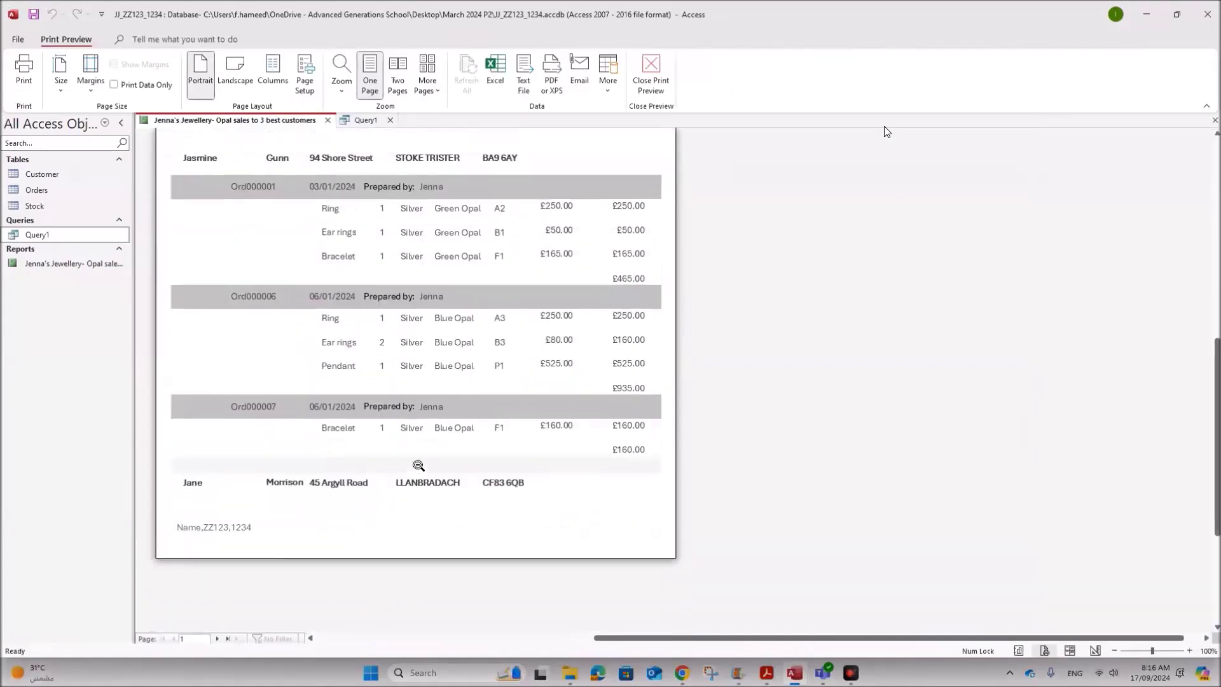
scroll(418, 462, down, 3)
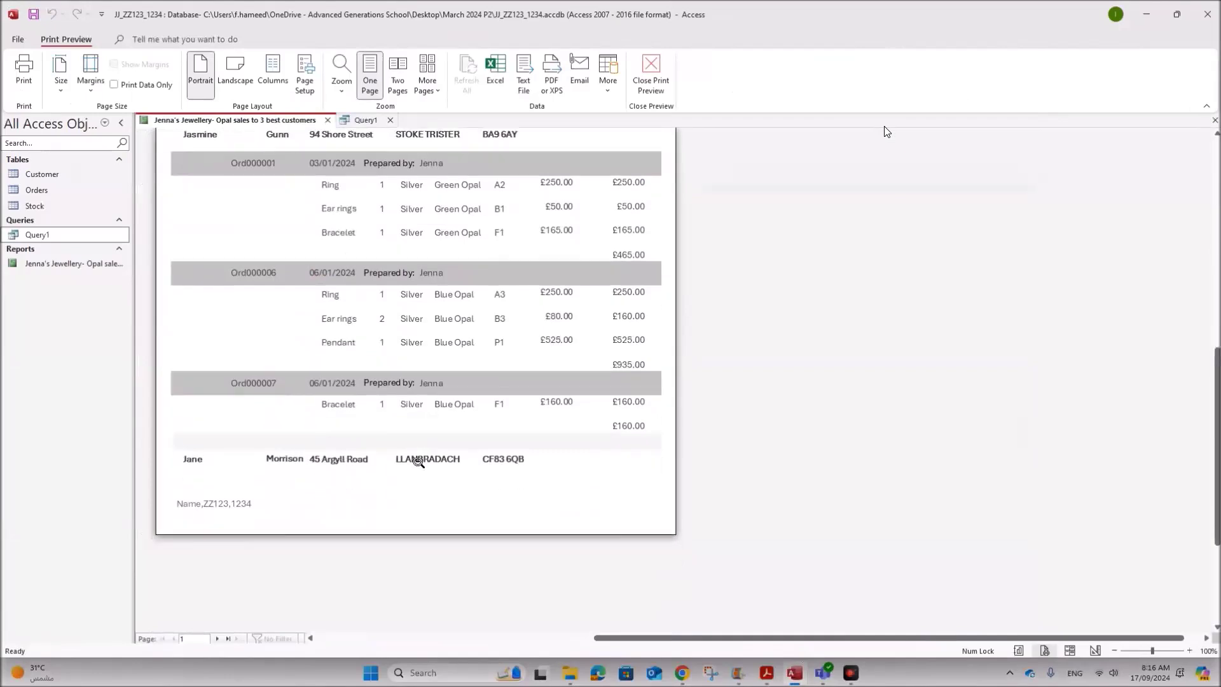
click(217, 638)
scroll(305, 545, up, 5)
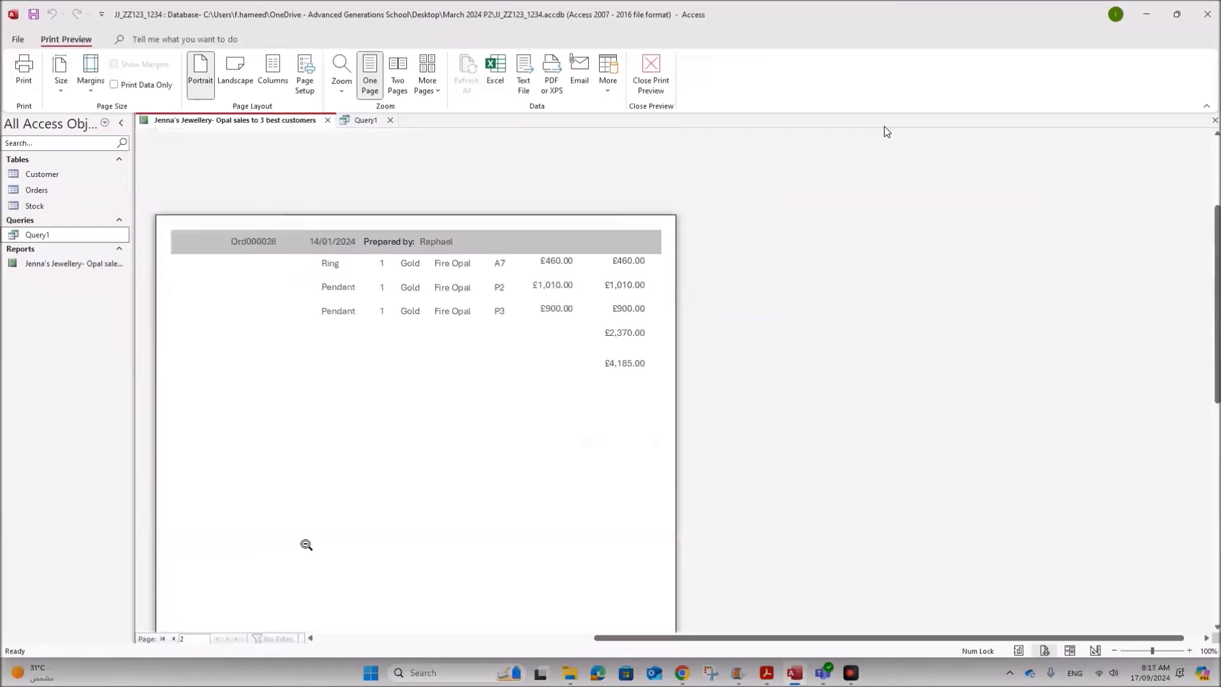
scroll(305, 544, up, 5)
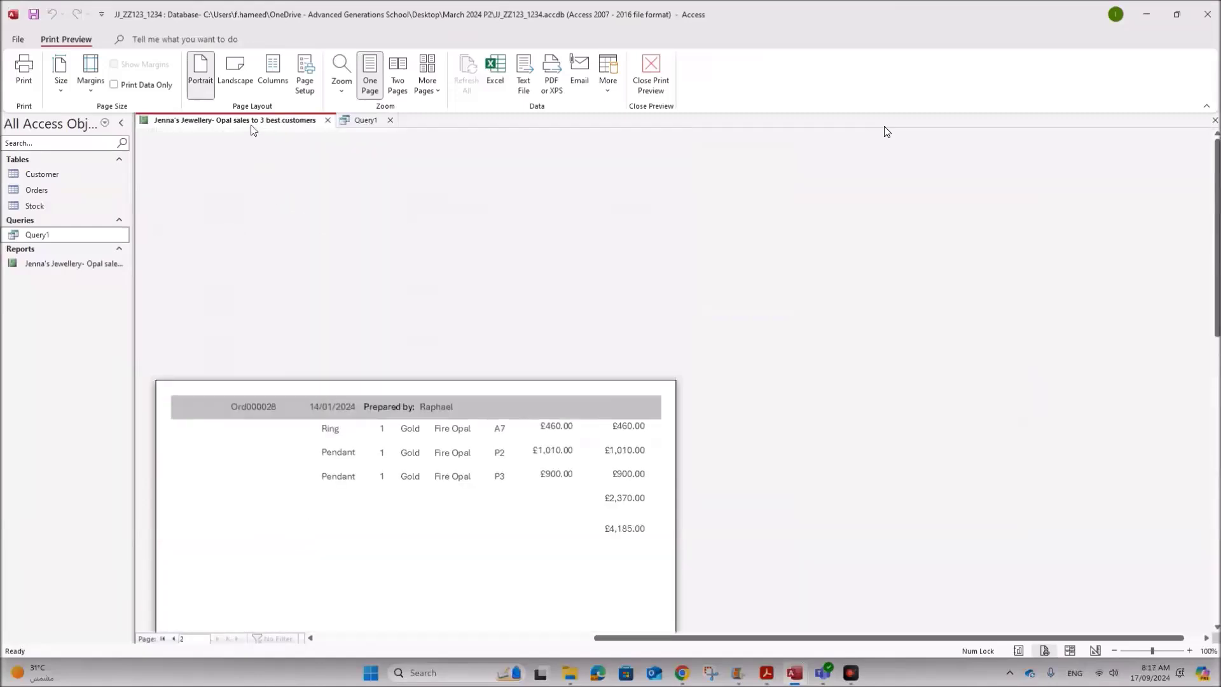
- Return to Design View and increase the Order_No Footer's height to leave more space beneath each order total
right_click(252, 126)
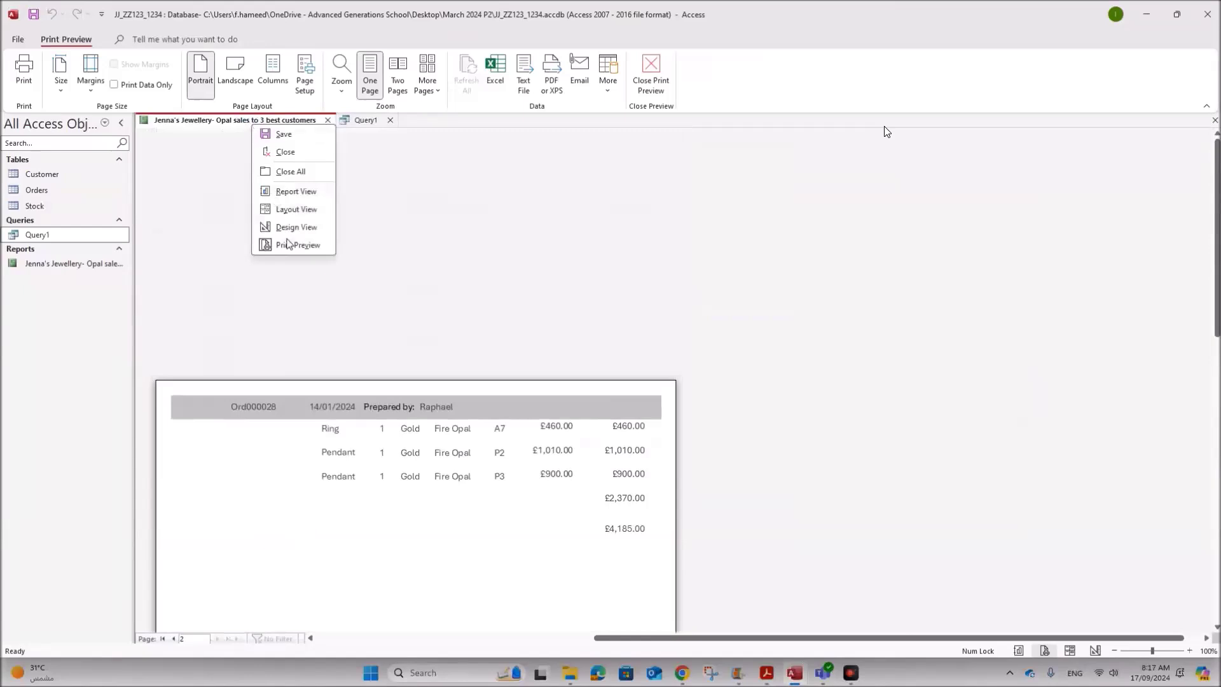
click(292, 227)
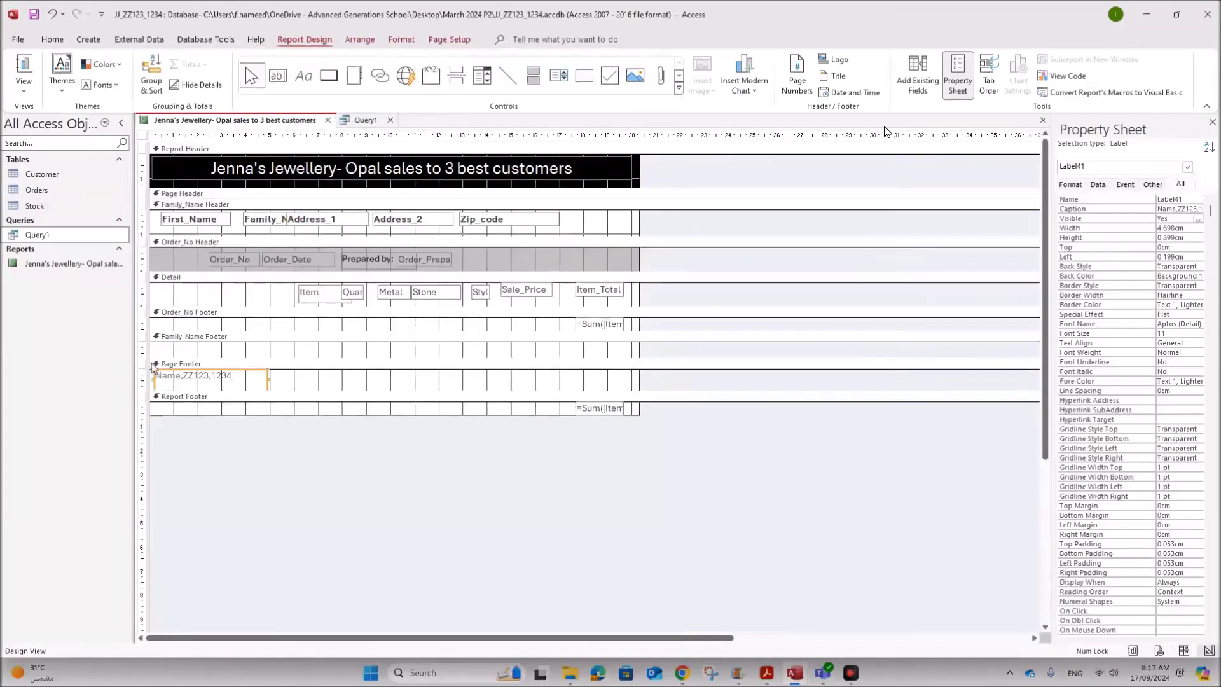
drag(152, 330, 152, 349)
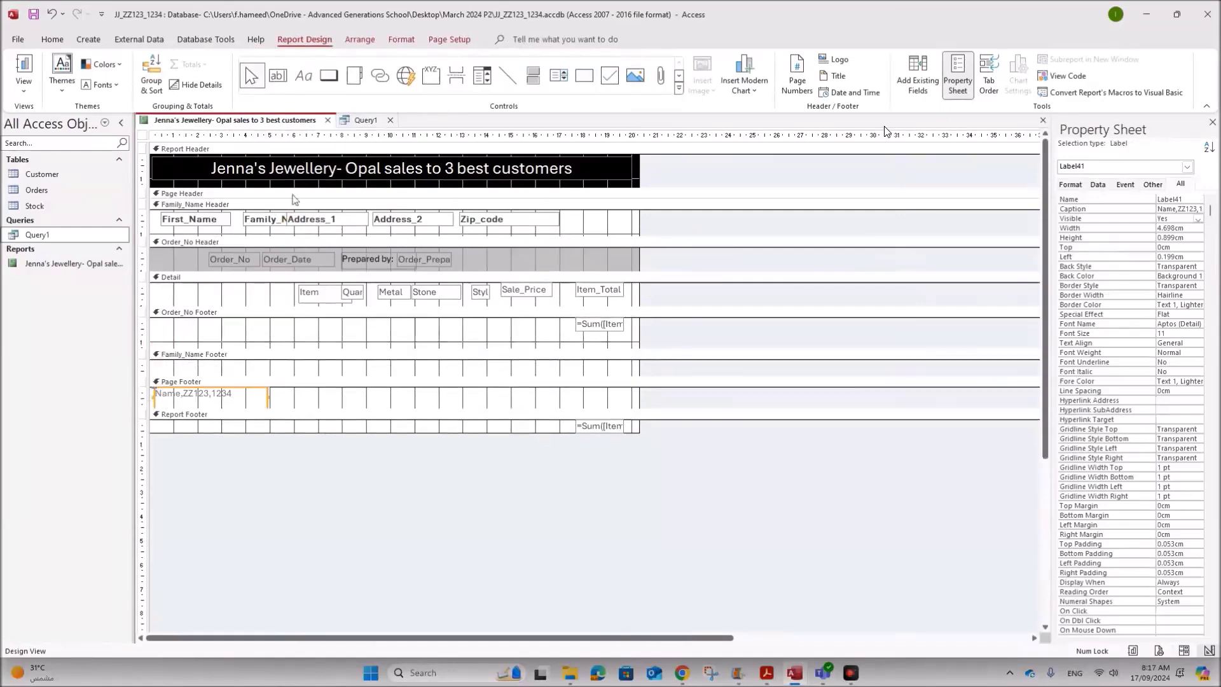
- Preview the printed report again and inspect the order spacing, the totals and the footer label on both pages
right_click(231, 129)
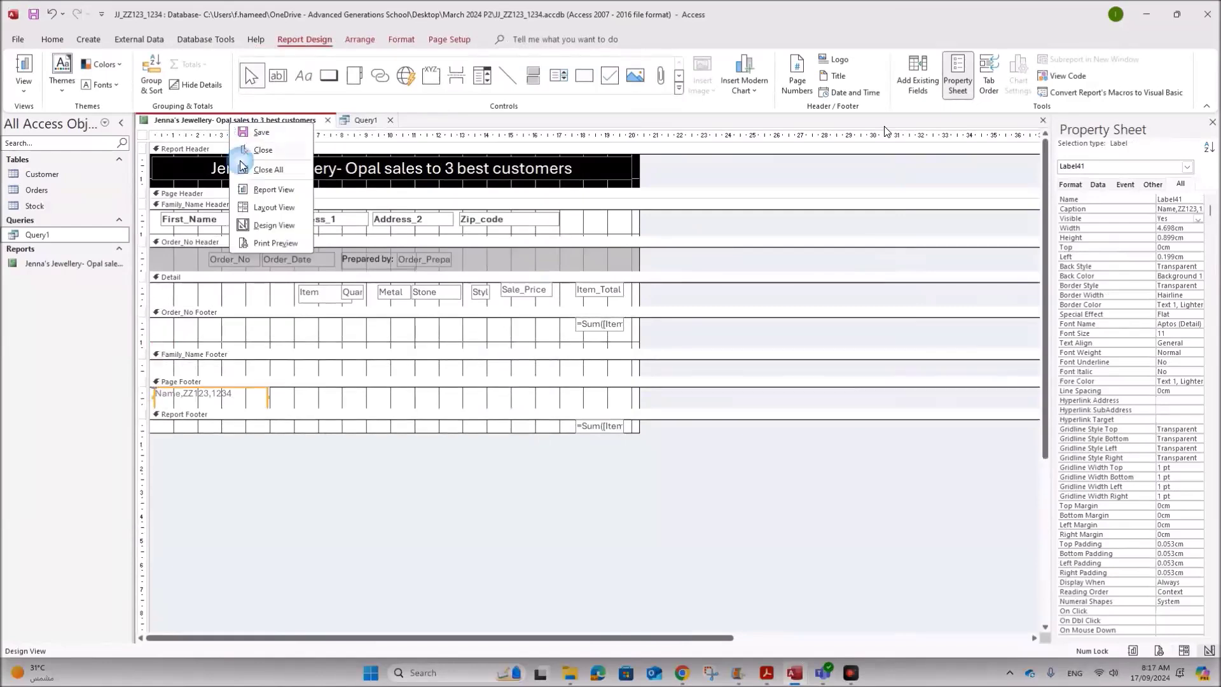
click(274, 245)
scroll(373, 439, down, 6)
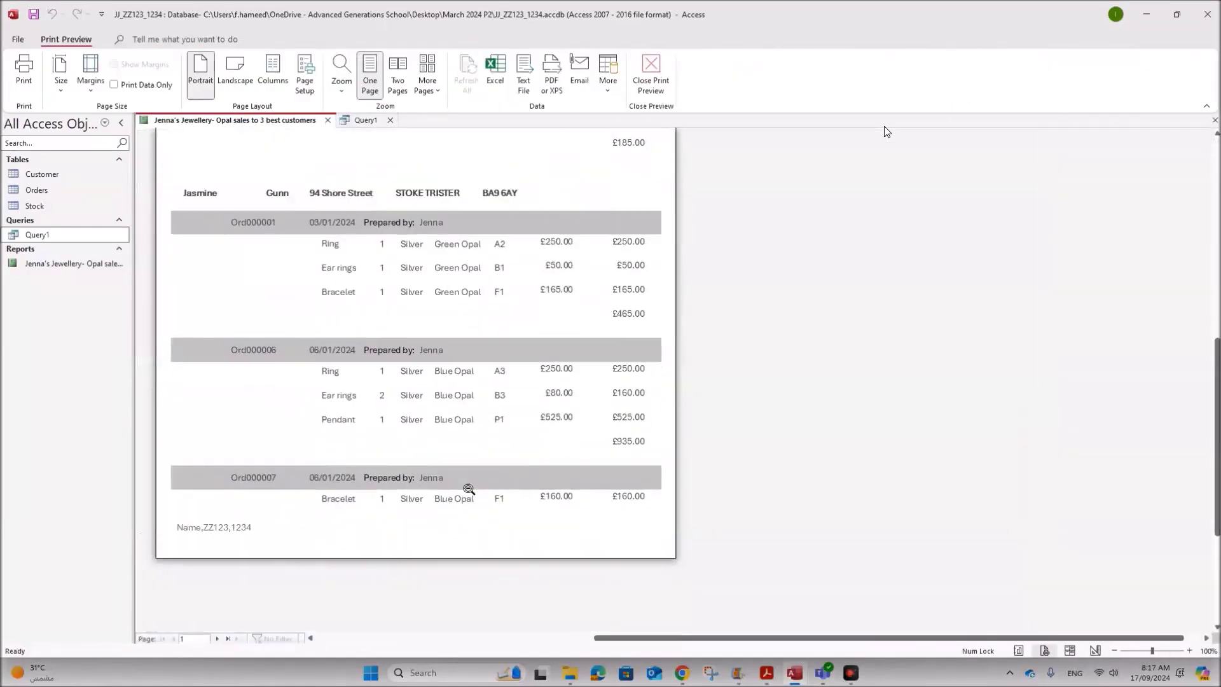
scroll(468, 488, down, 5)
scroll(297, 494, up, 5)
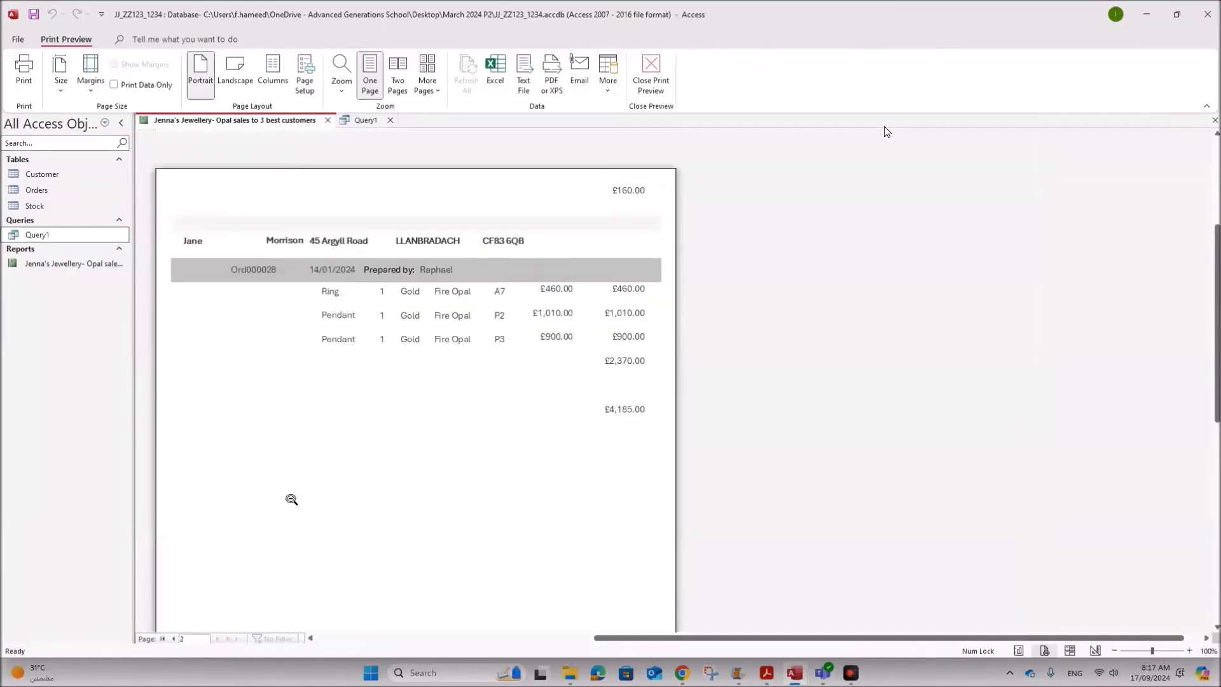
scroll(291, 499, down, 5)
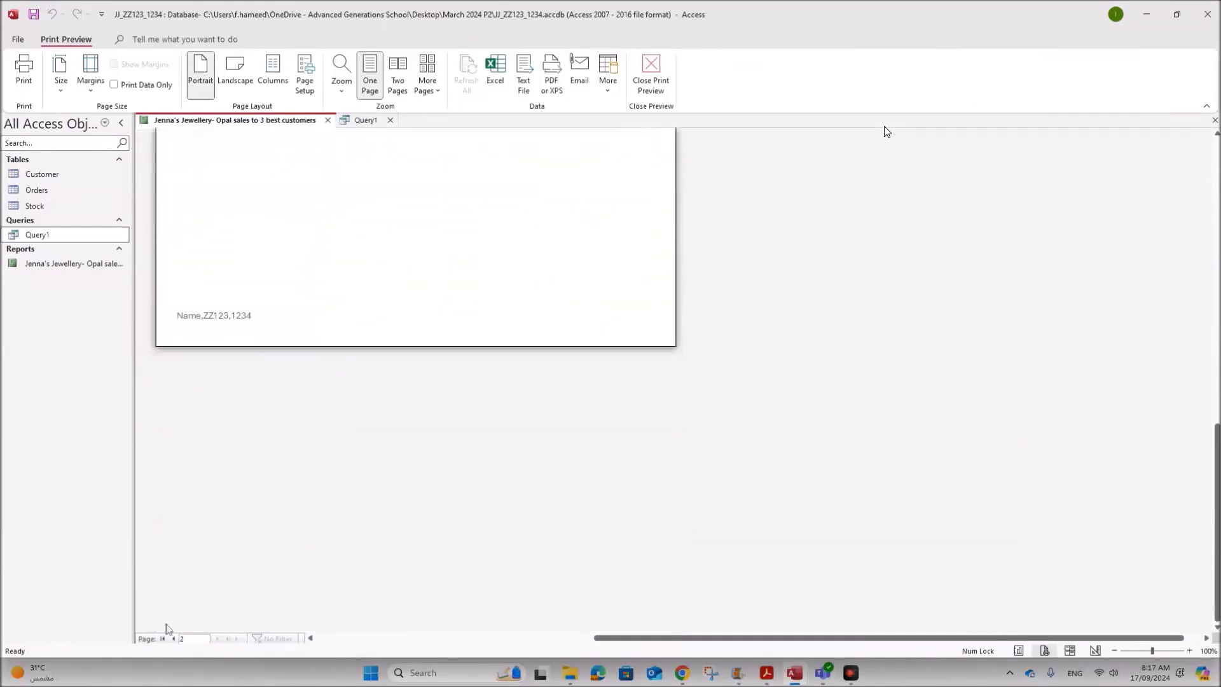
click(172, 639)
scroll(222, 575, up, 4)
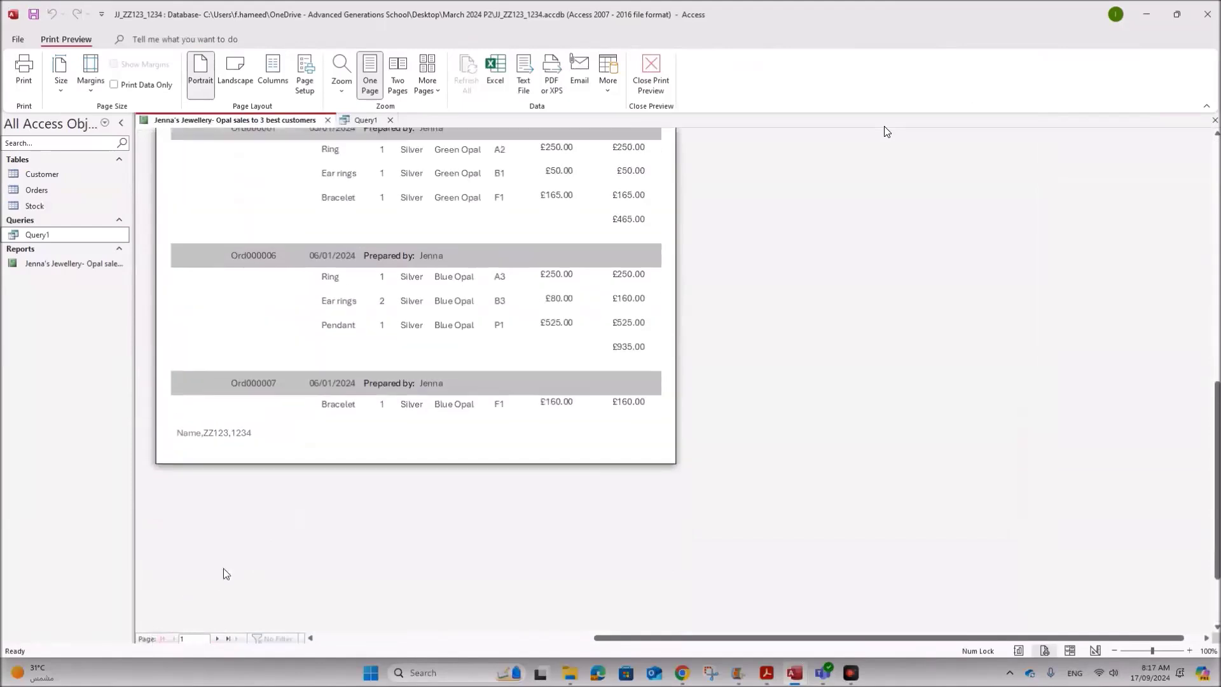
scroll(229, 573, up, 3)
scroll(226, 567, up, 2)
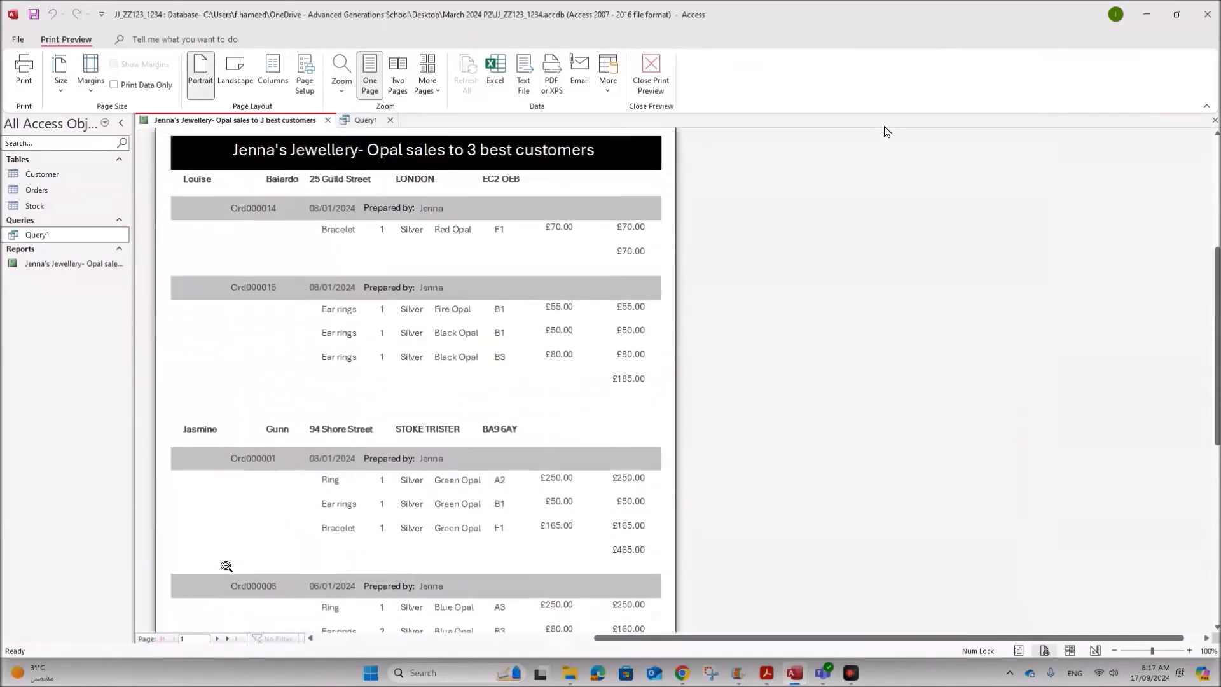
scroll(227, 567, up, 1)
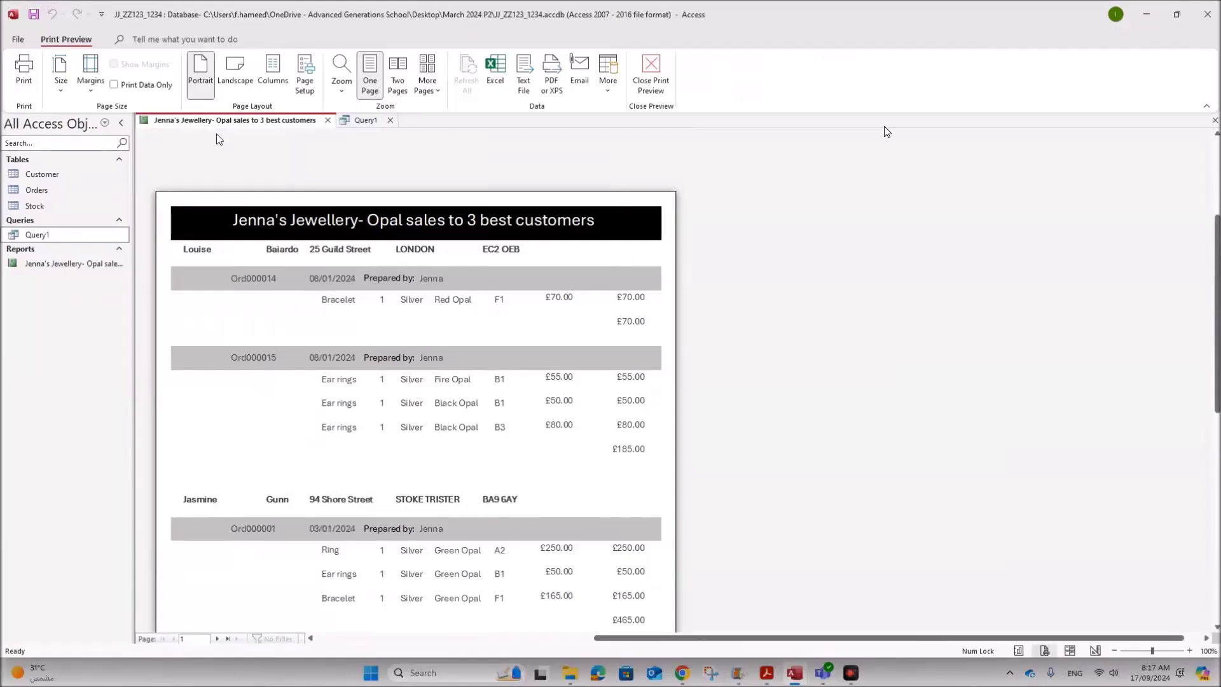
- Save the report and start exporting it as a PDF to the March 2024 P2 folder, opening its file name for editing
right_click(184, 127)
click(213, 136)
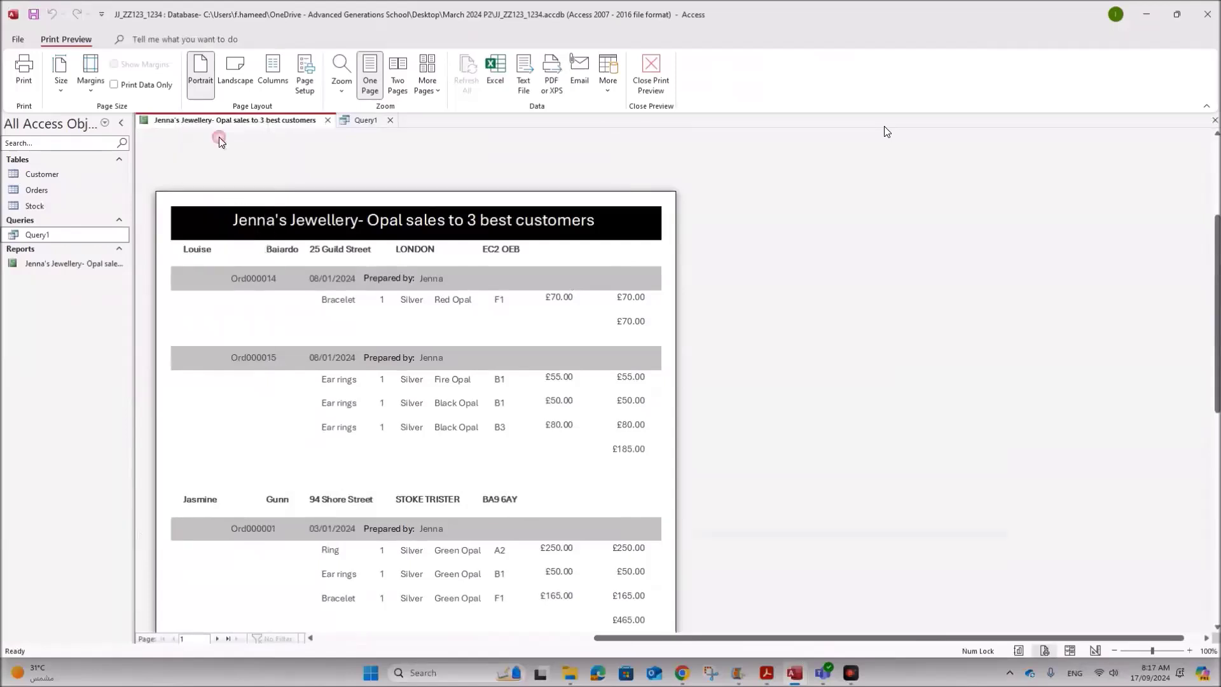
right_click(67, 267)
mouse_move(106, 325)
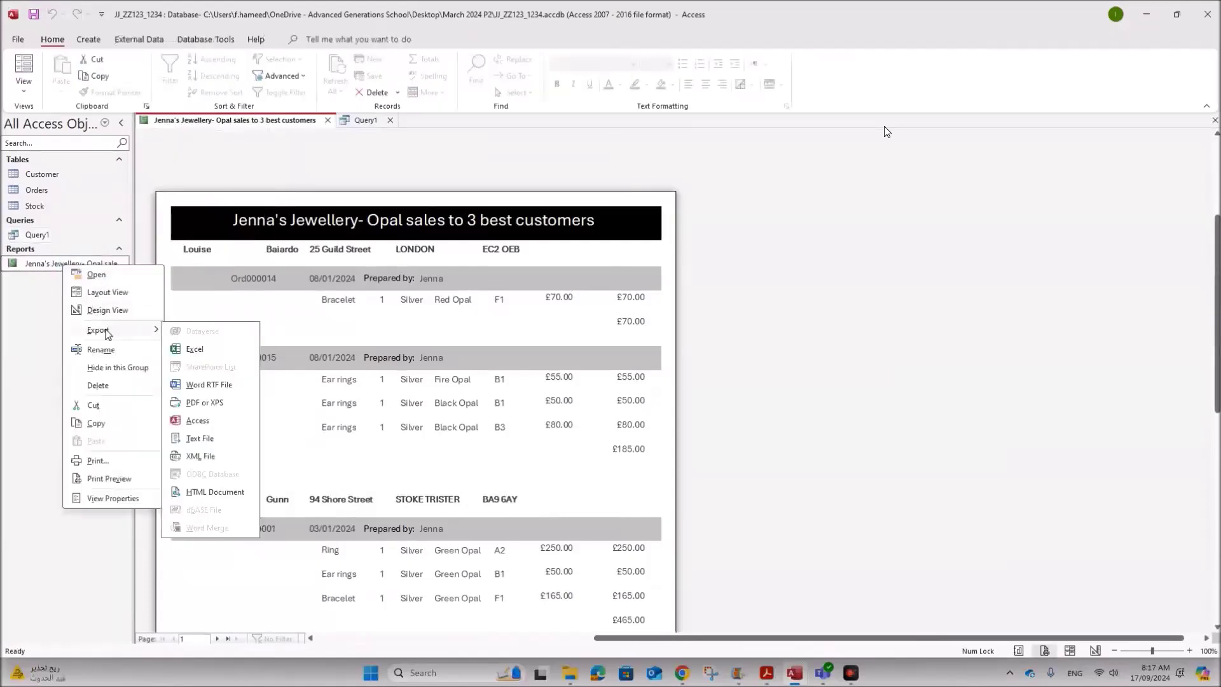
click(200, 405)
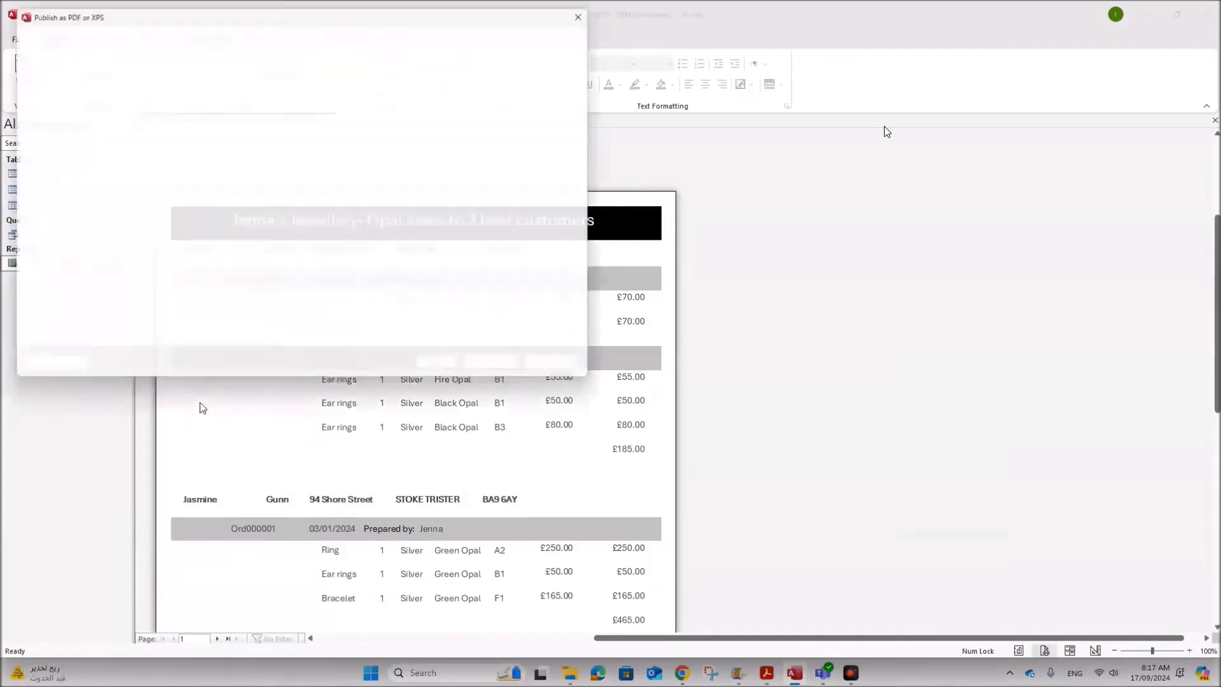
click(63, 170)
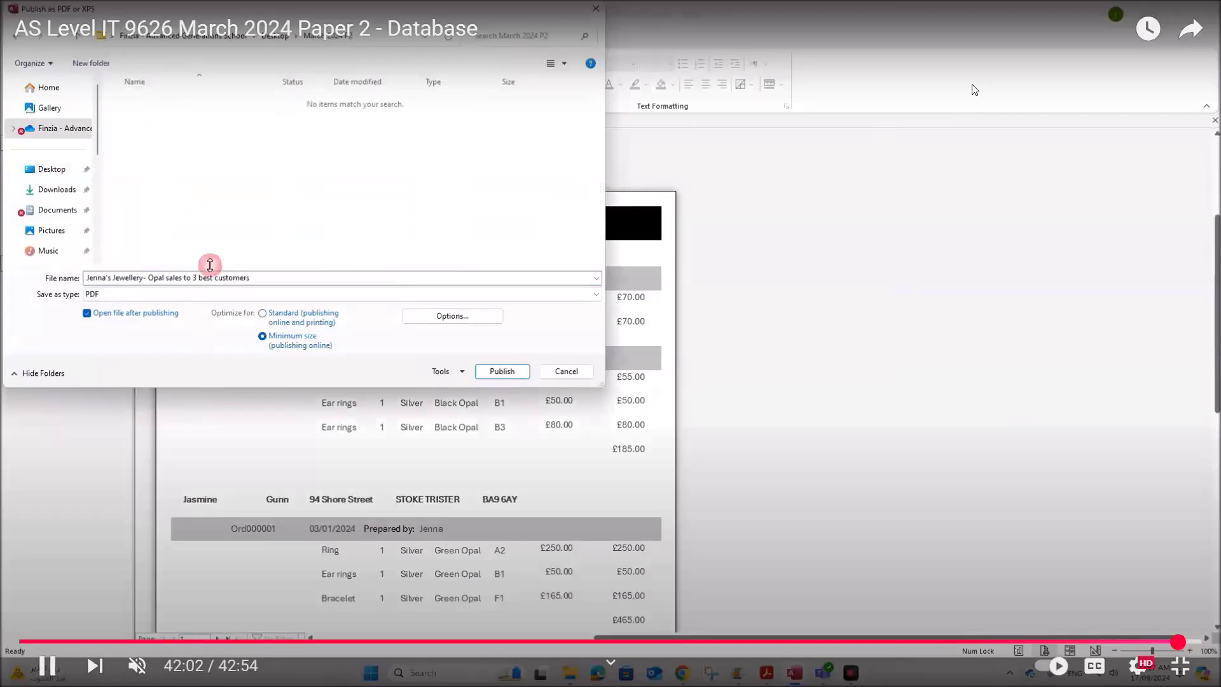
click(950, 81)
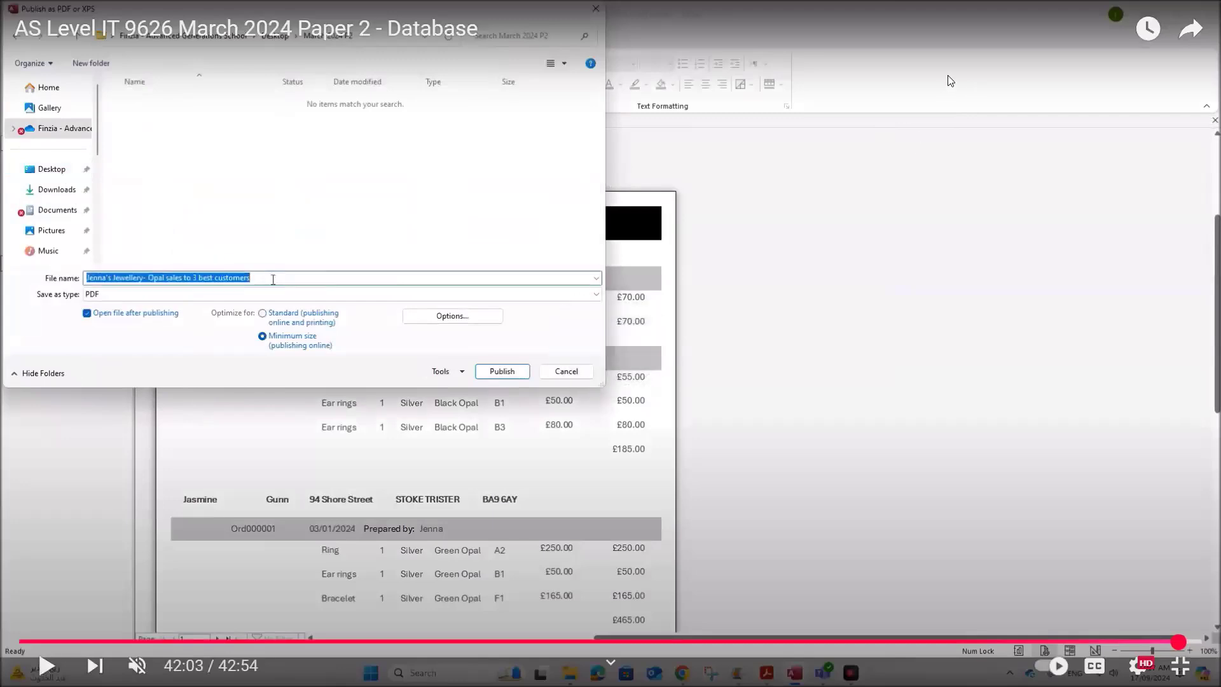